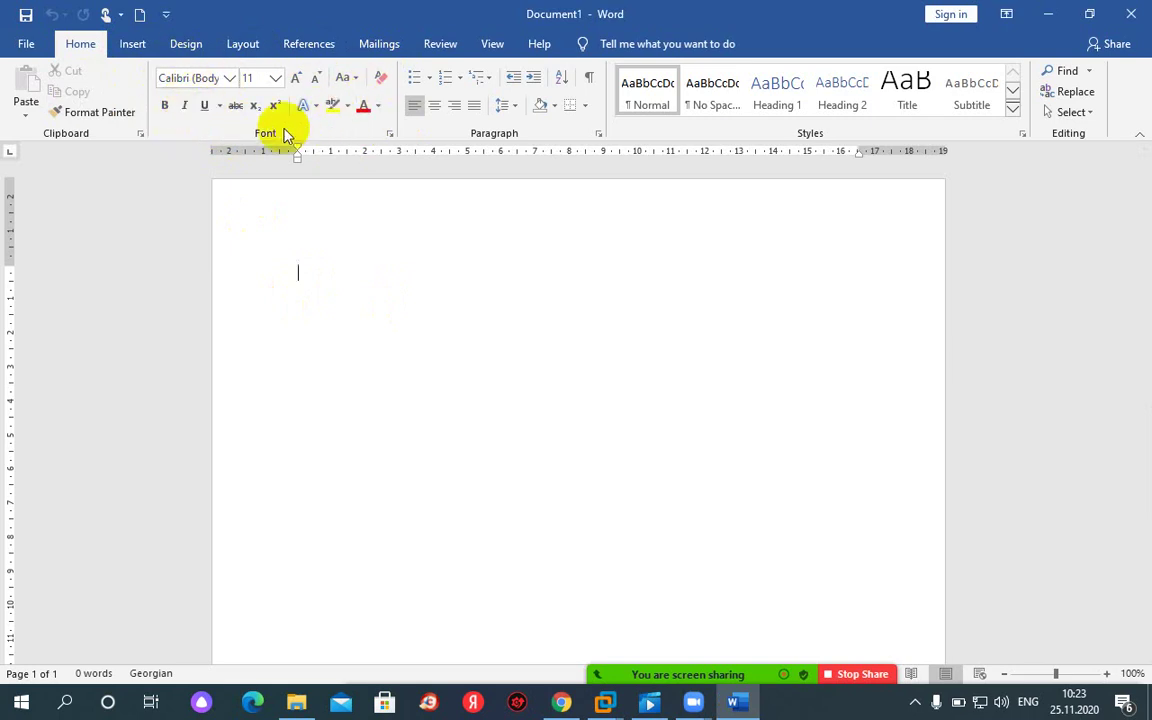
# Step: Browse the font and font size lists without changing them, then display the Bullet Library
pyautogui.click(229, 79)
pyautogui.click(328, 16)
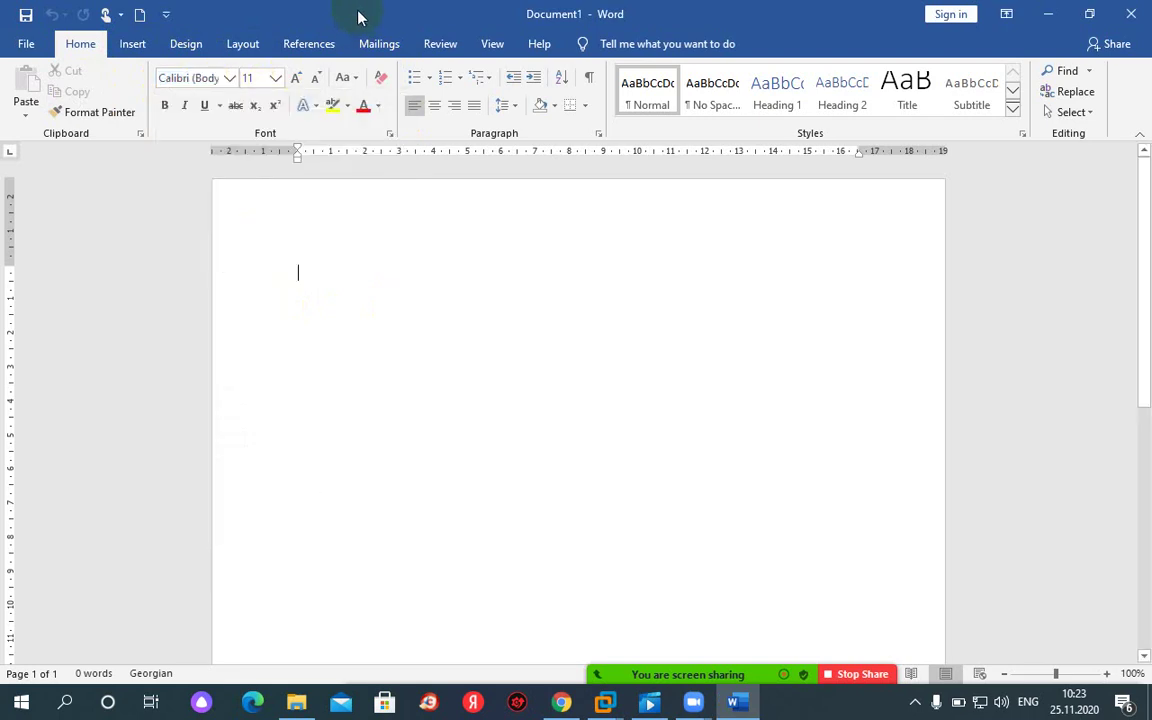
pyautogui.click(275, 80)
pyautogui.click(290, 20)
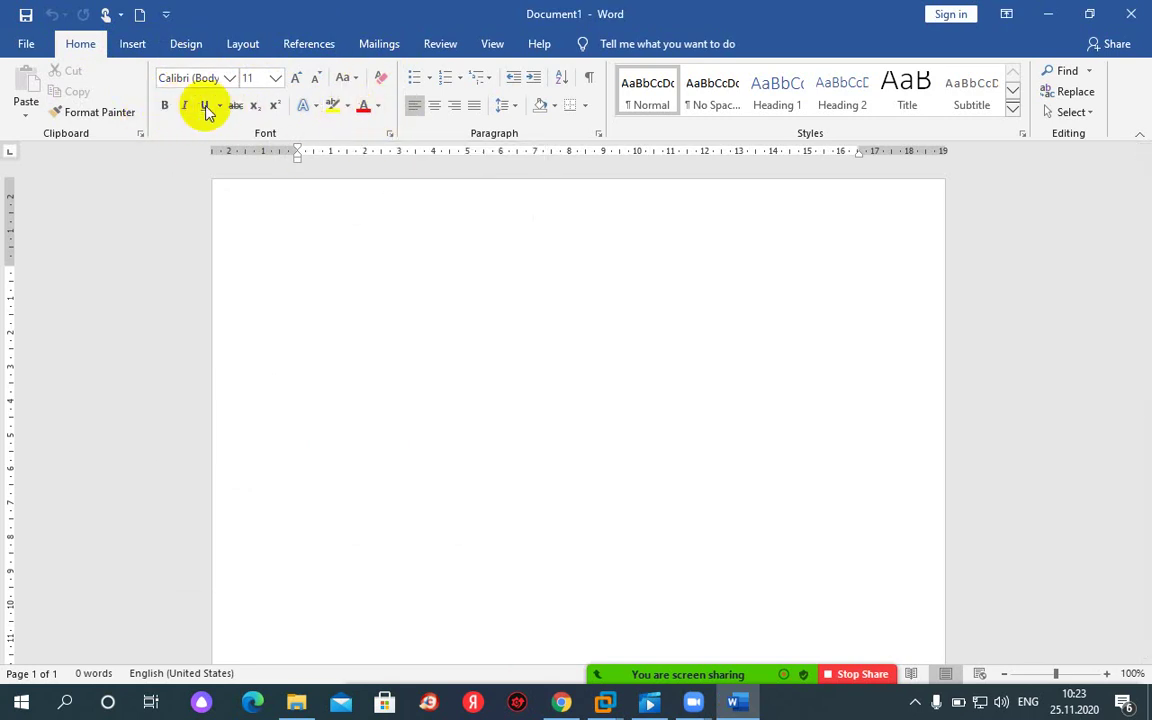
pyautogui.click(428, 79)
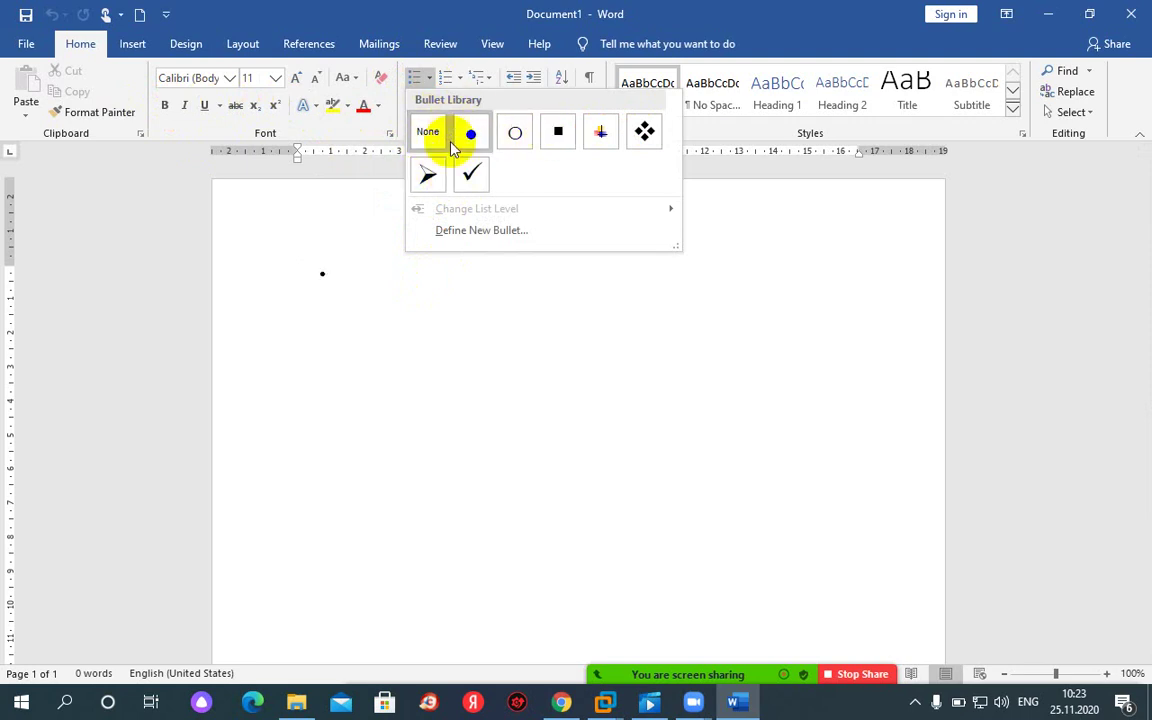
pyautogui.click(459, 80)
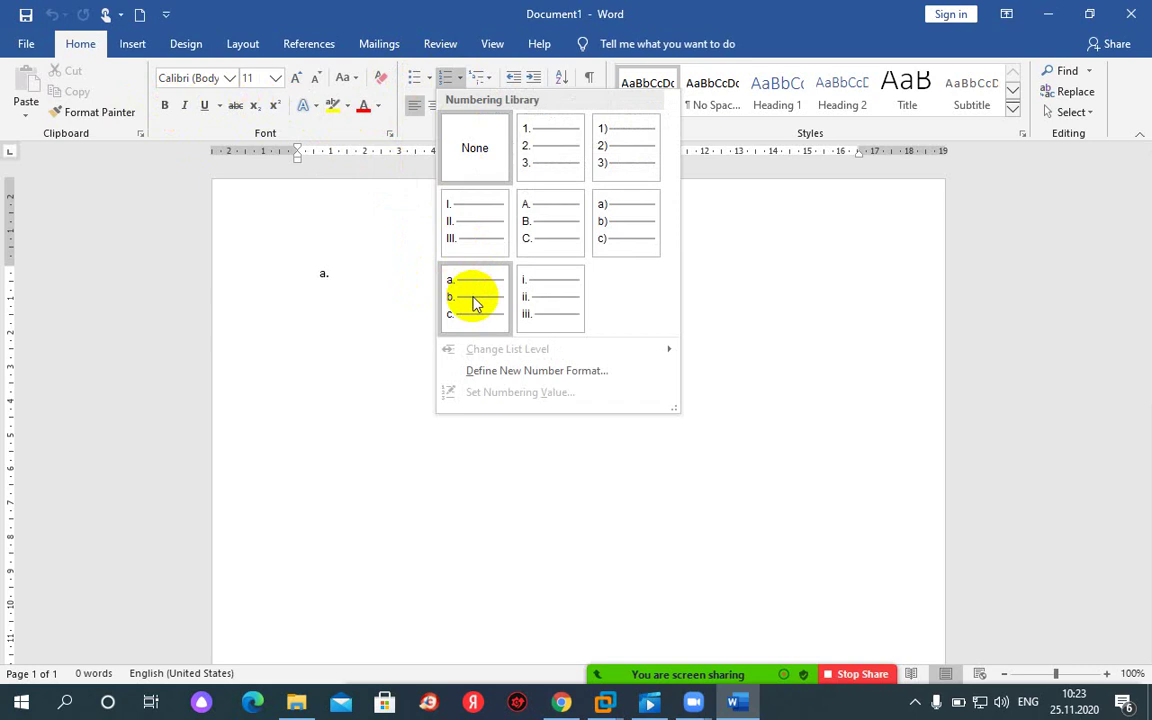
pyautogui.click(452, 10)
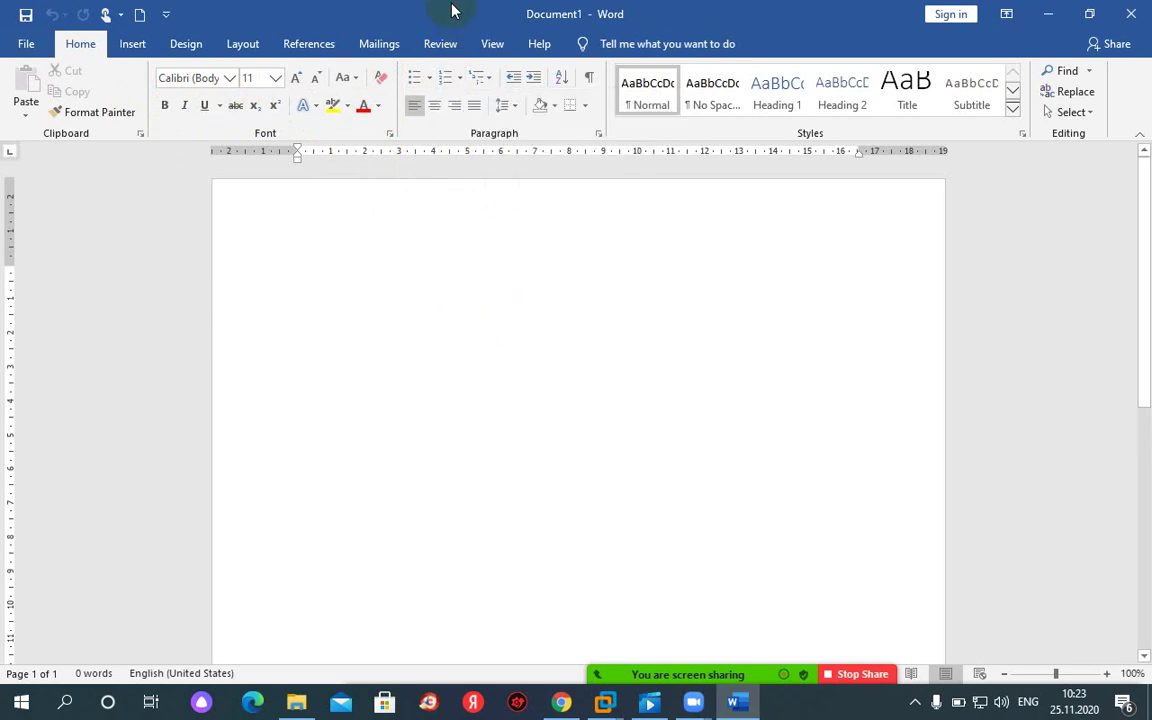
pyautogui.click(481, 80)
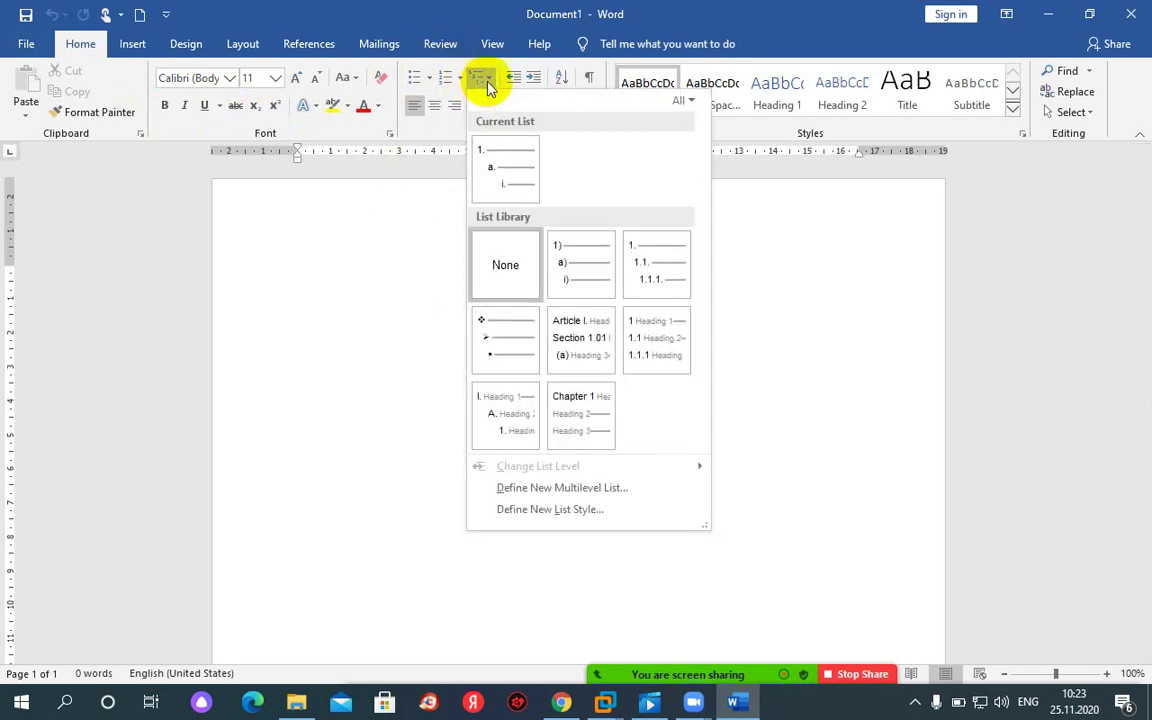
pyautogui.click(429, 16)
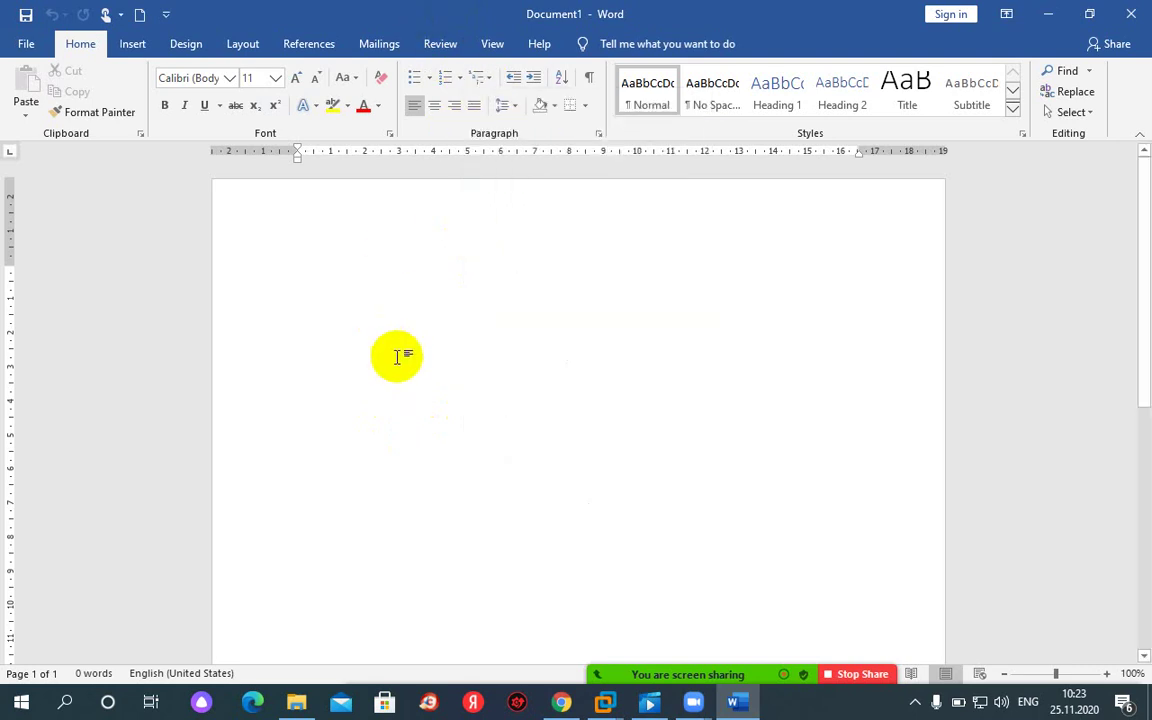
pyautogui.click(430, 78)
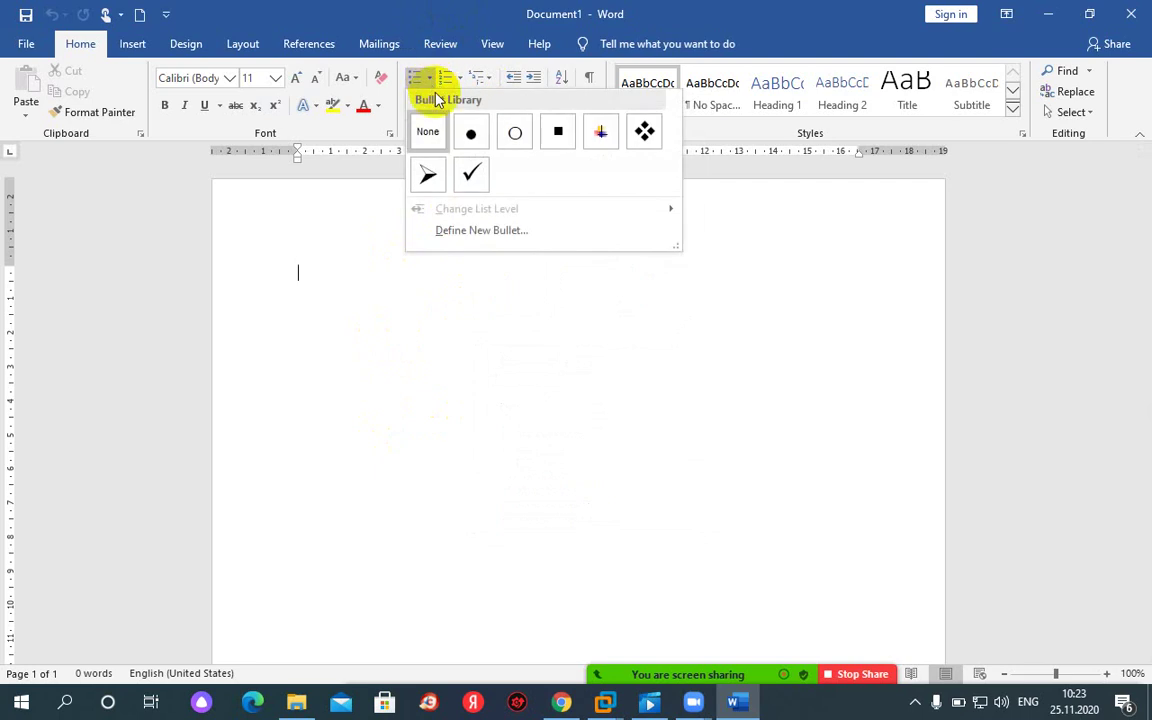
# Step: Make a checkmark-bulleted list of Ms word and Ms excel, ending it on the empty line
pyautogui.click(462, 177)
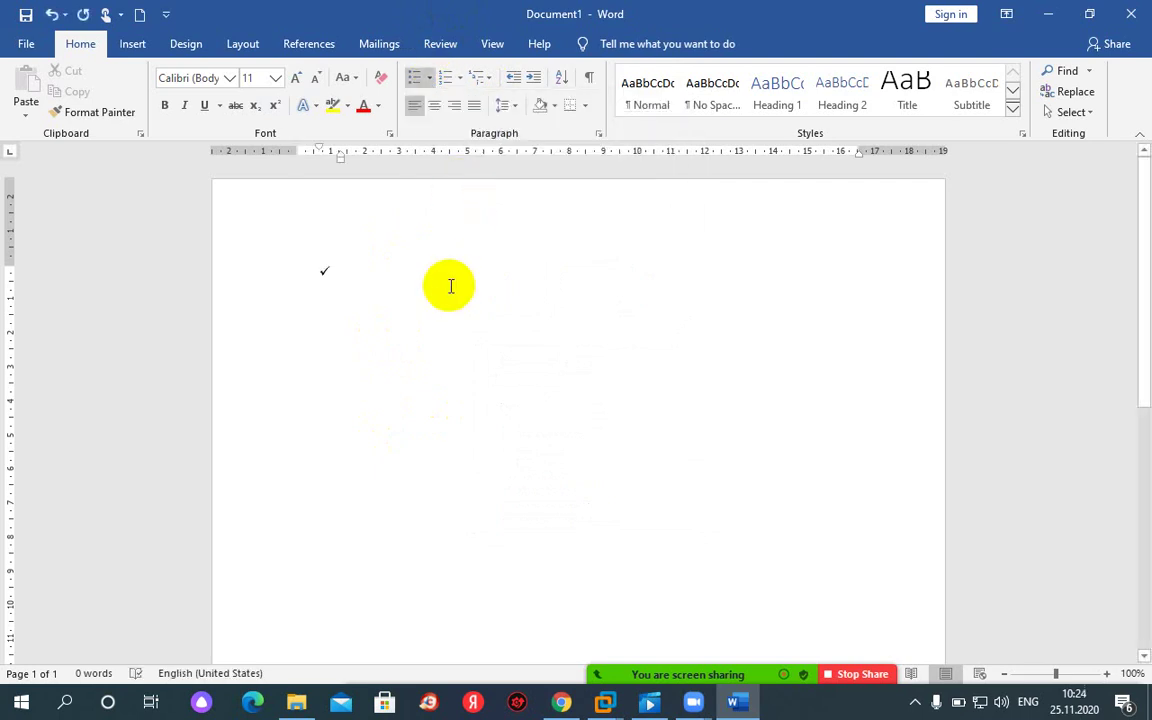
pyautogui.write('ms word')
pyautogui.write('Ms excel')
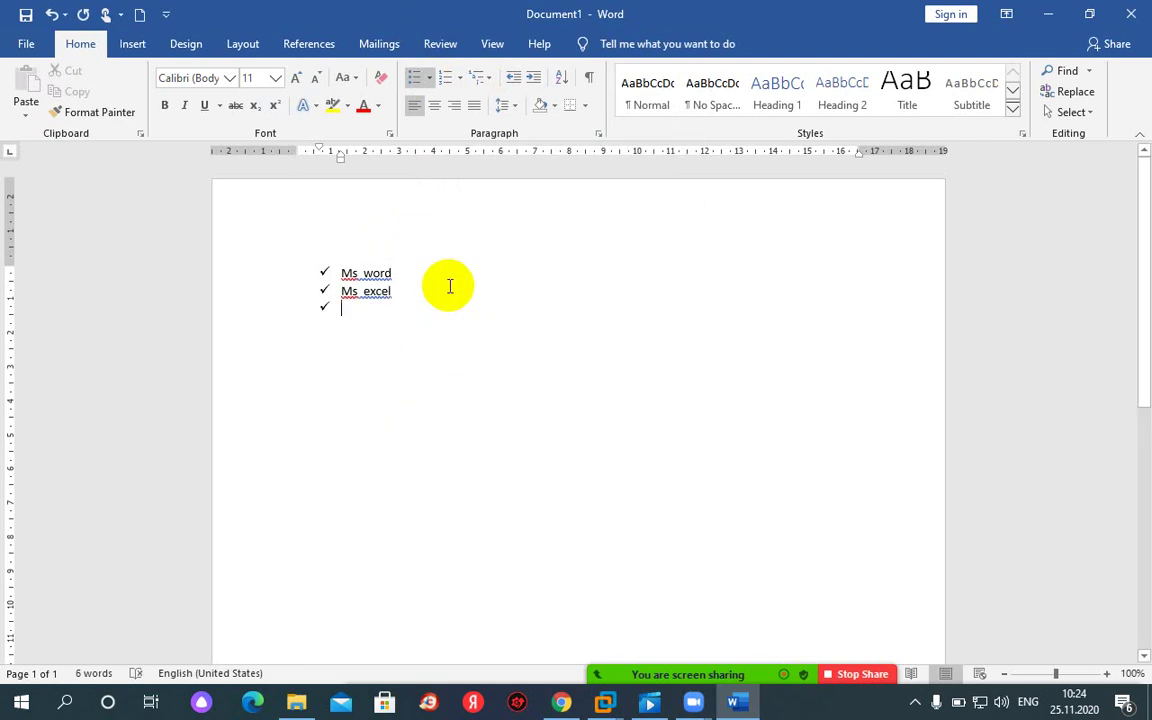
pyautogui.press('Return')
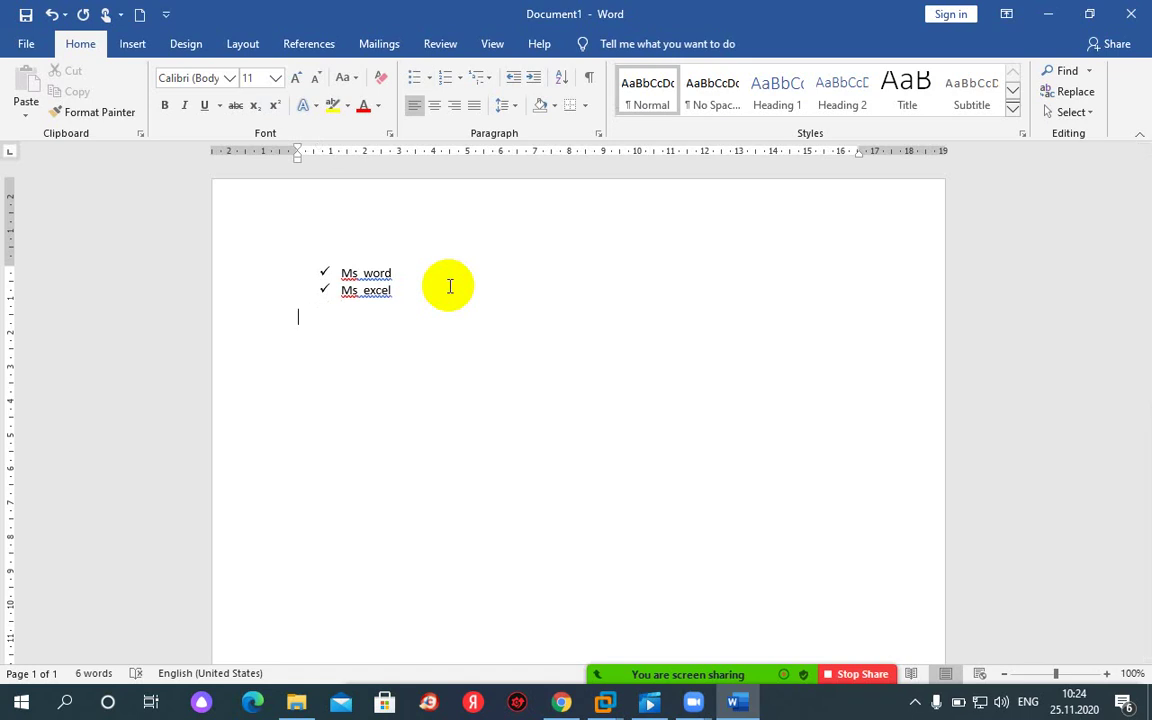
# Step: Add a 1) 2) 3) numbered list with Power point and Windows
pyautogui.click(460, 80)
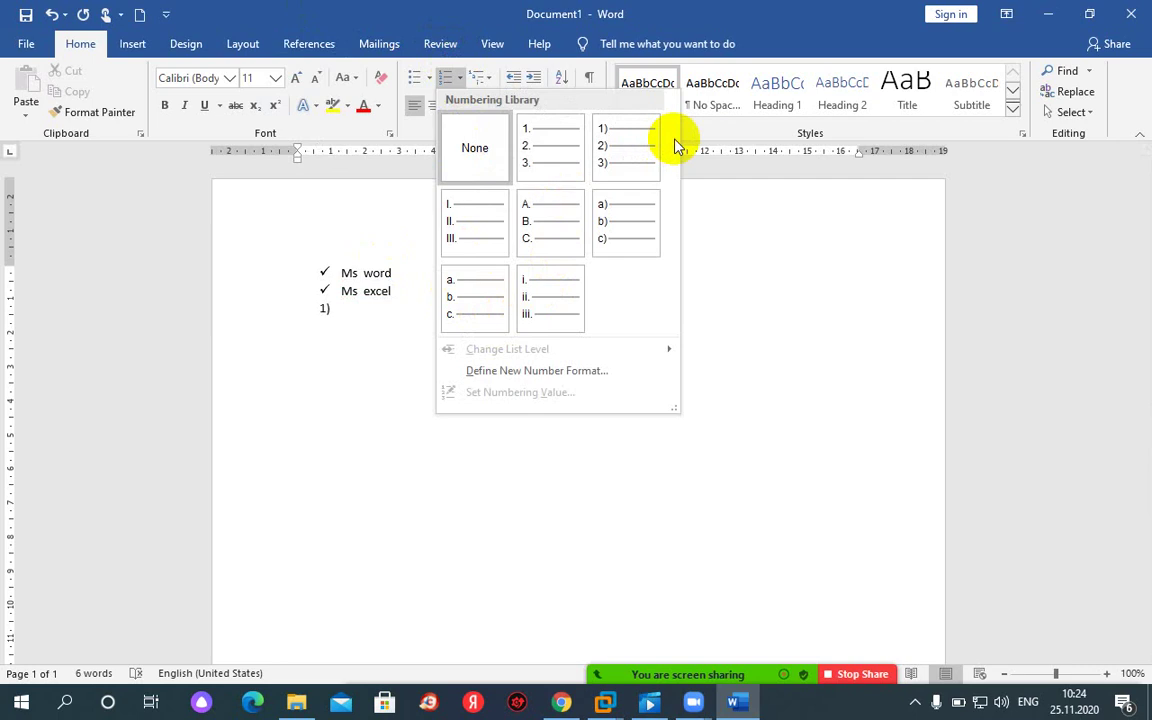
pyautogui.click(636, 153)
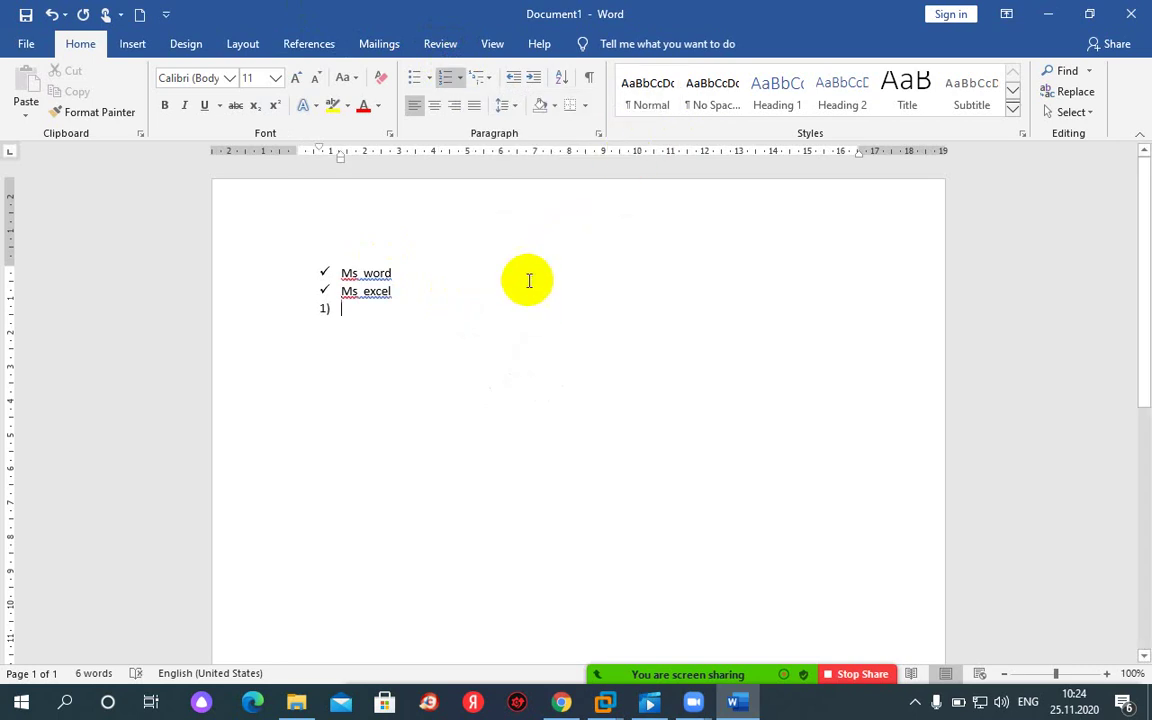
pyautogui.write('point')
pyautogui.write('Windows')
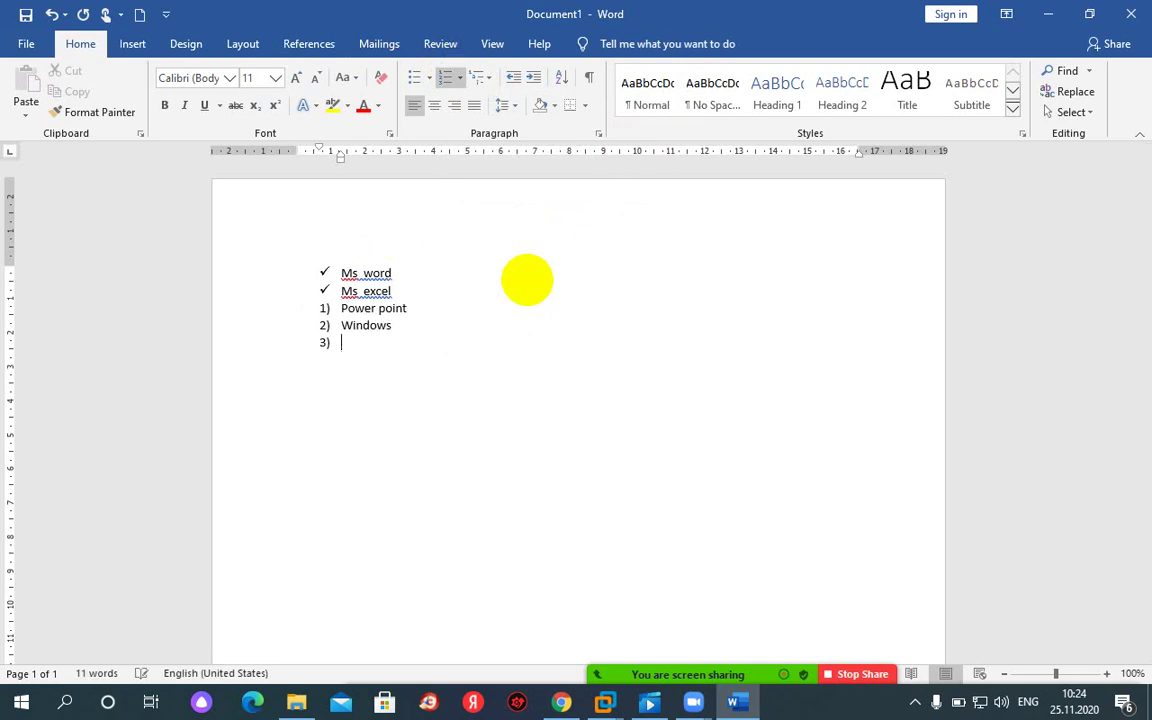
pyautogui.press('Return')
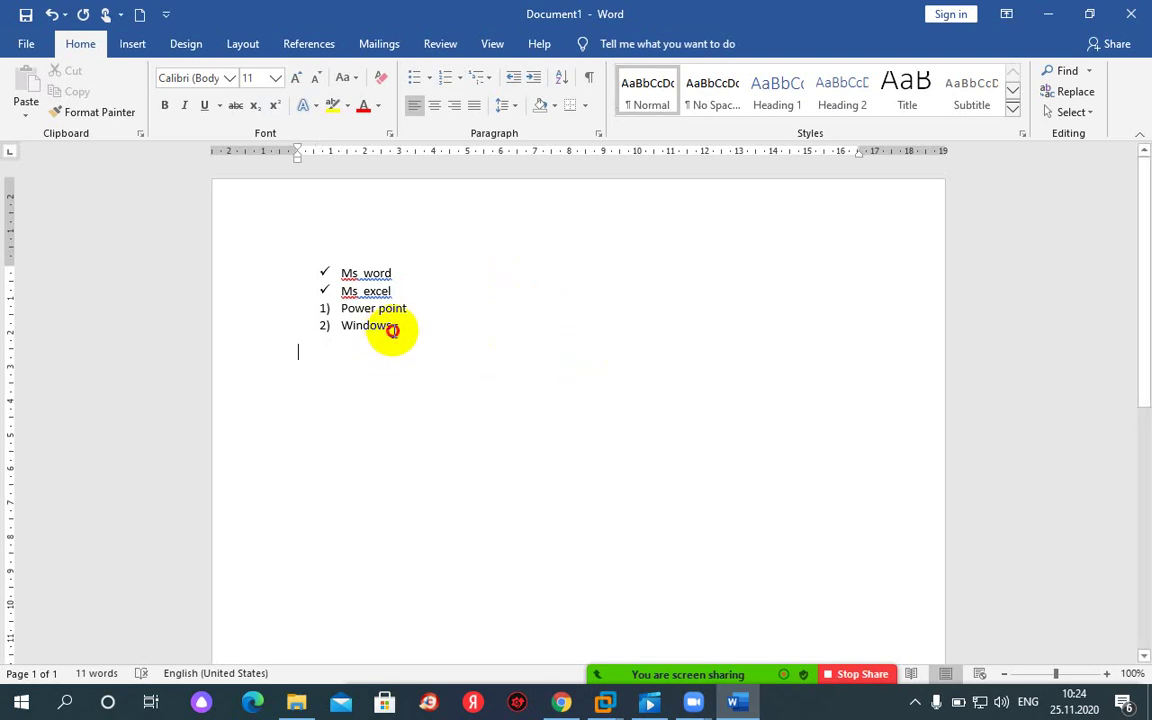
# Step: Make 'word' in the first bullet bold, italic, red and 16 pt
pyautogui.moveTo(392, 331); pyautogui.dragTo(308, 272)
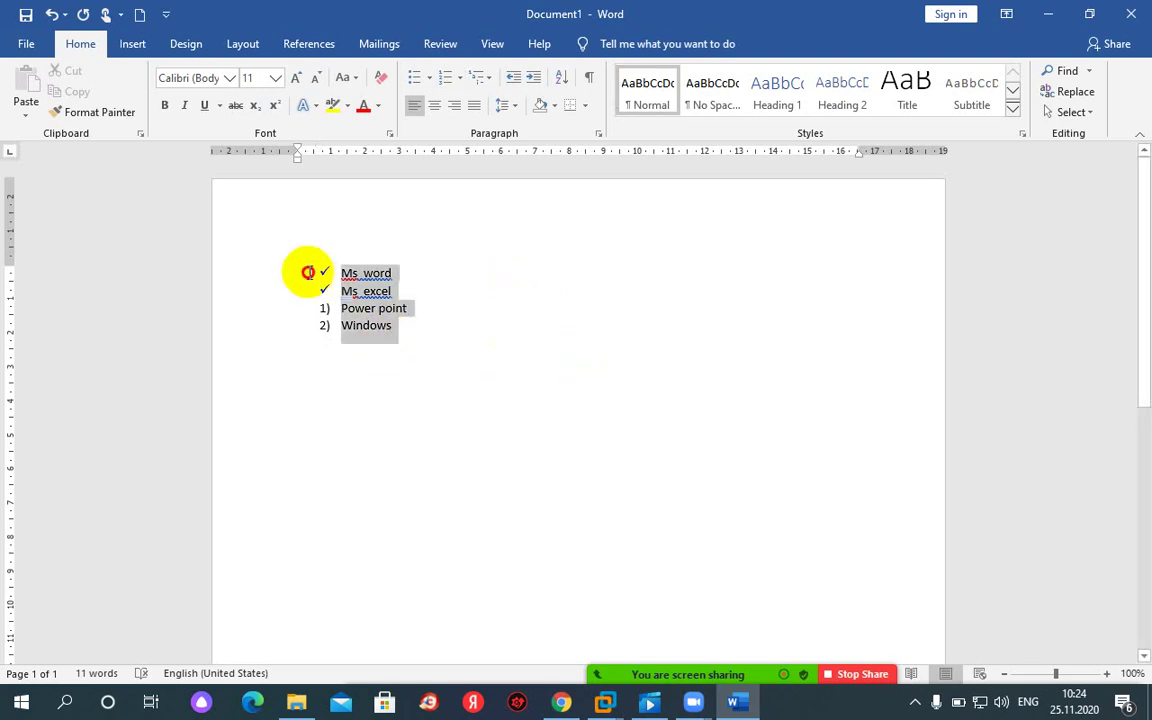
pyautogui.click(437, 288)
pyautogui.doubleClick(370, 272)
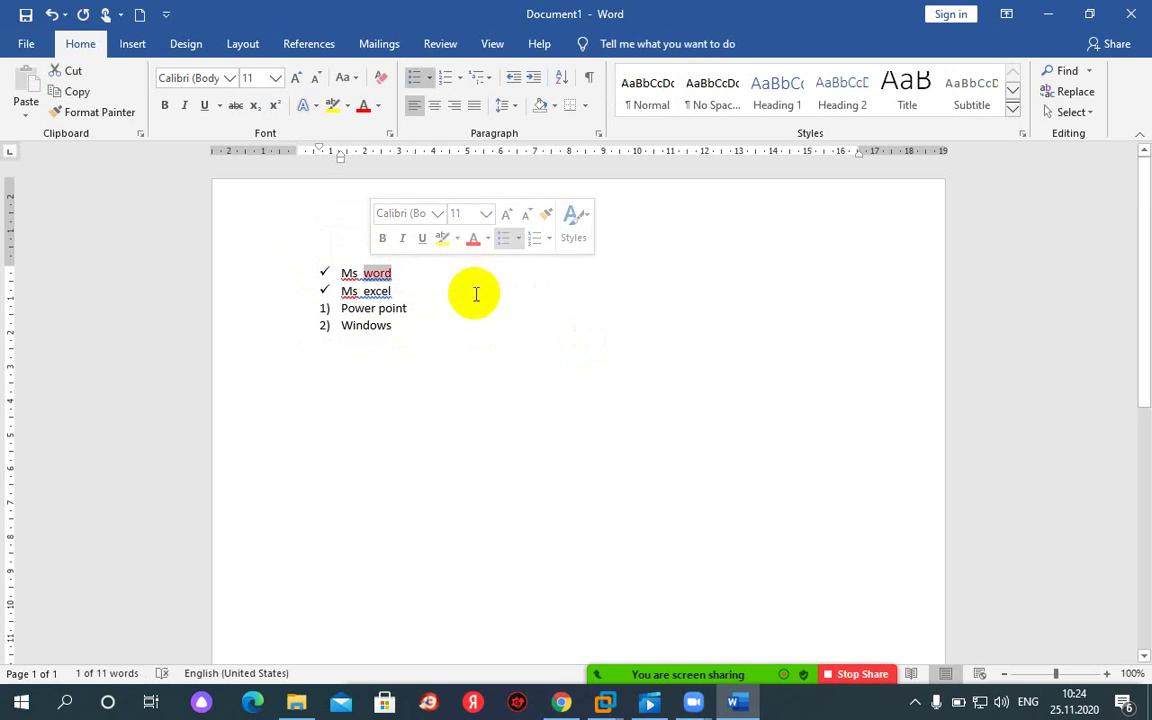
pyautogui.click(383, 239)
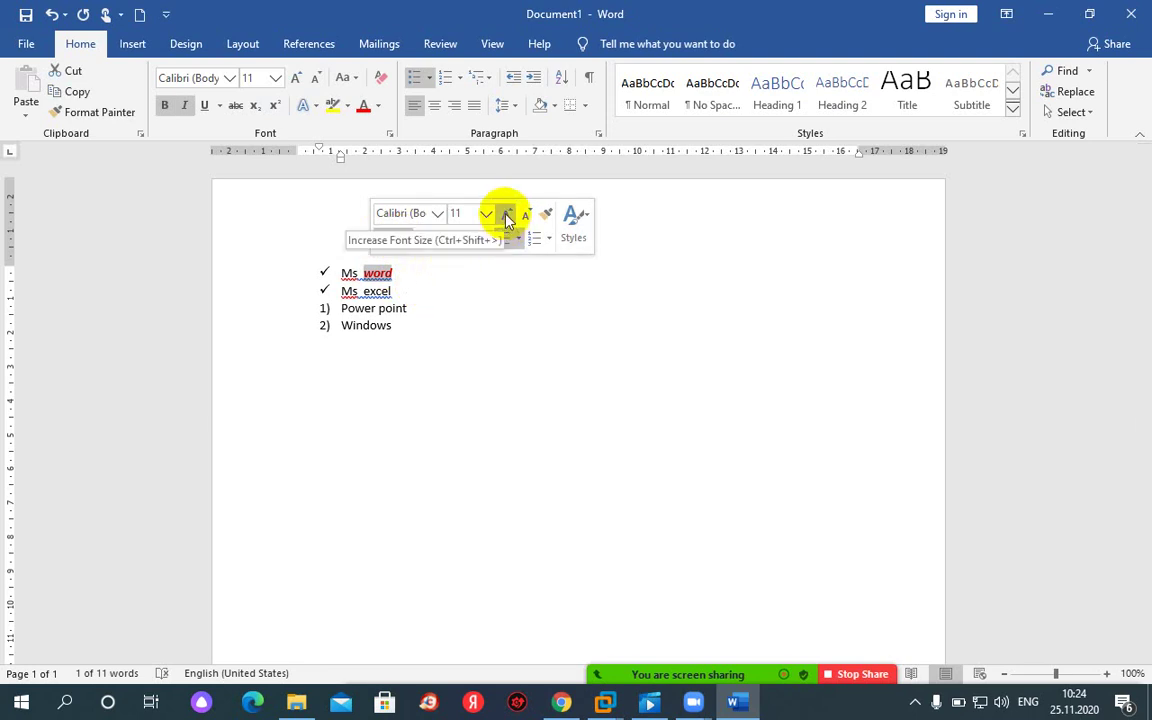
pyautogui.click(507, 215)
pyautogui.click(507, 215)
pyautogui.click(507, 215)
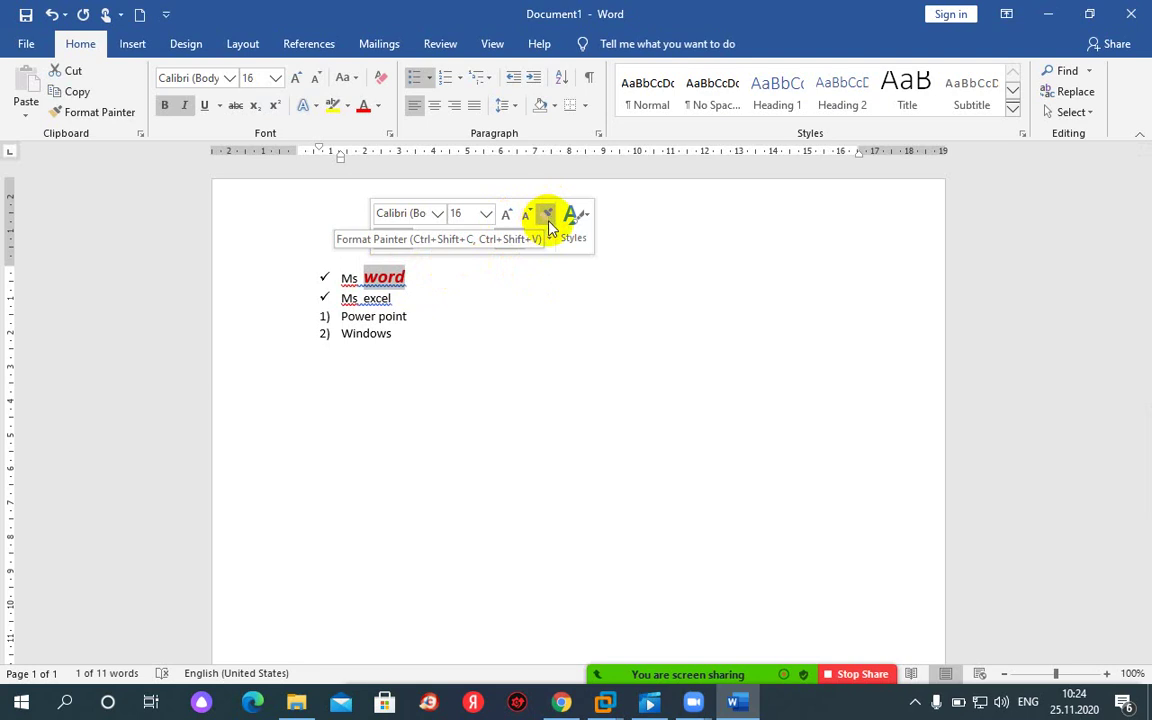
# Step: Use Format Painter to copy the formatting of 'word' onto 'excel' and 'point'
pyautogui.click(80, 114)
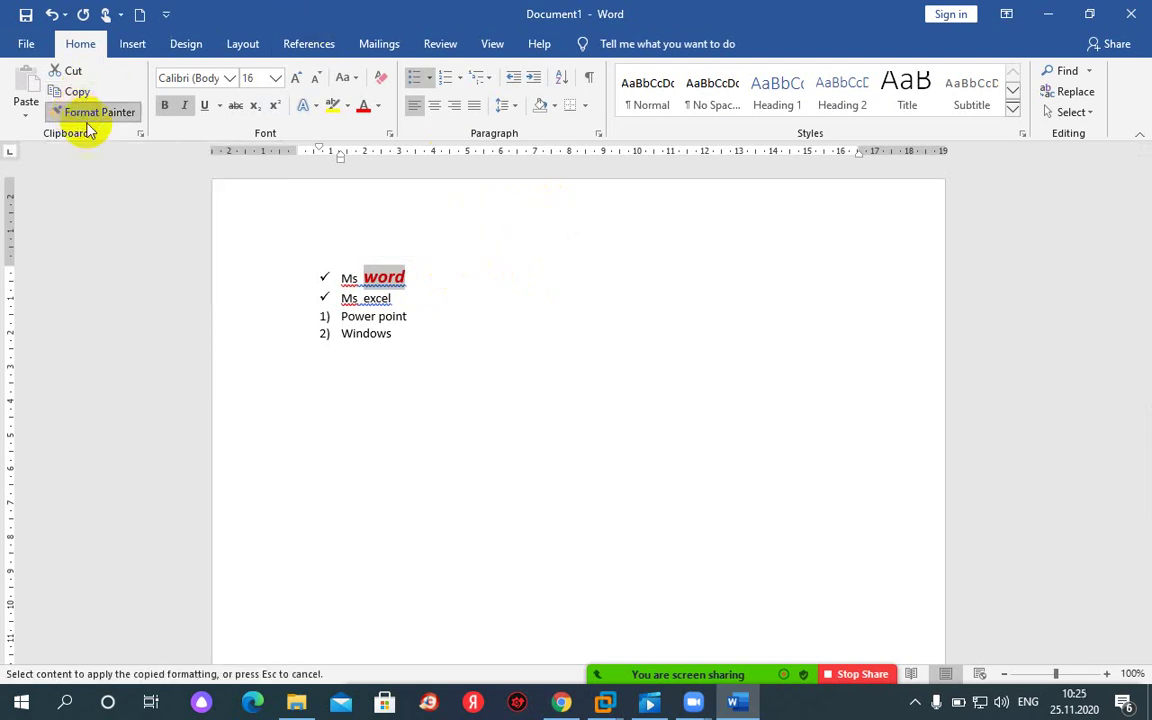
pyautogui.click(370, 300)
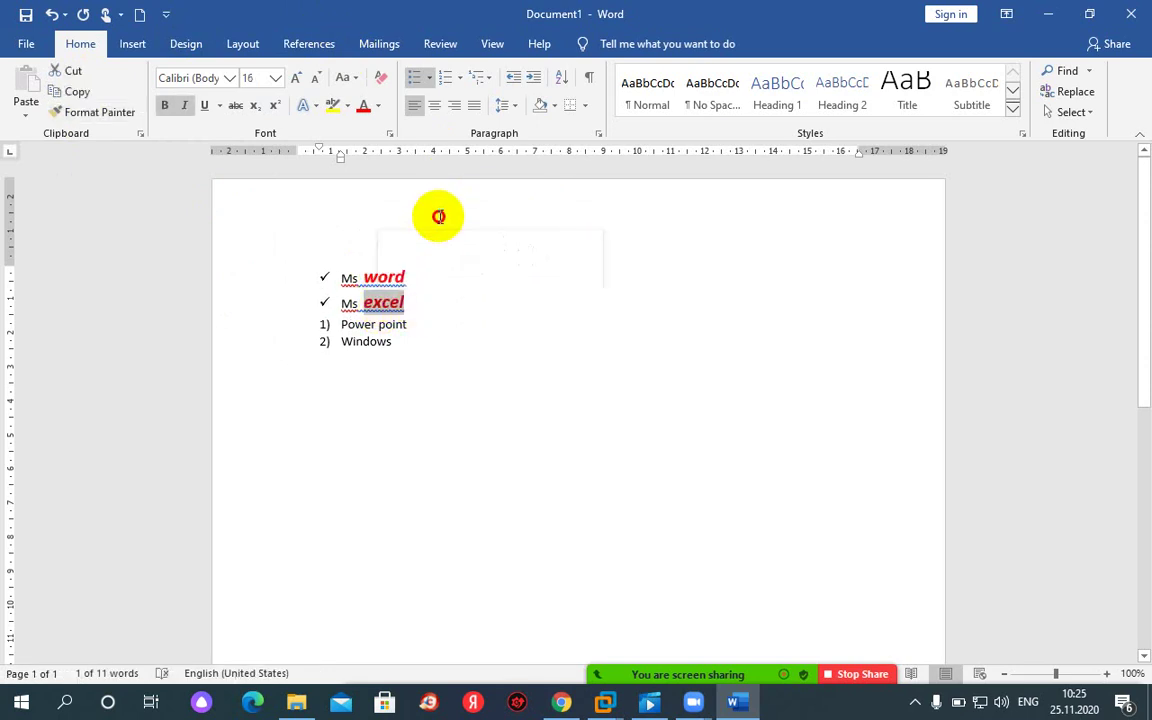
pyautogui.click(406, 278)
pyautogui.doubleClick(393, 277)
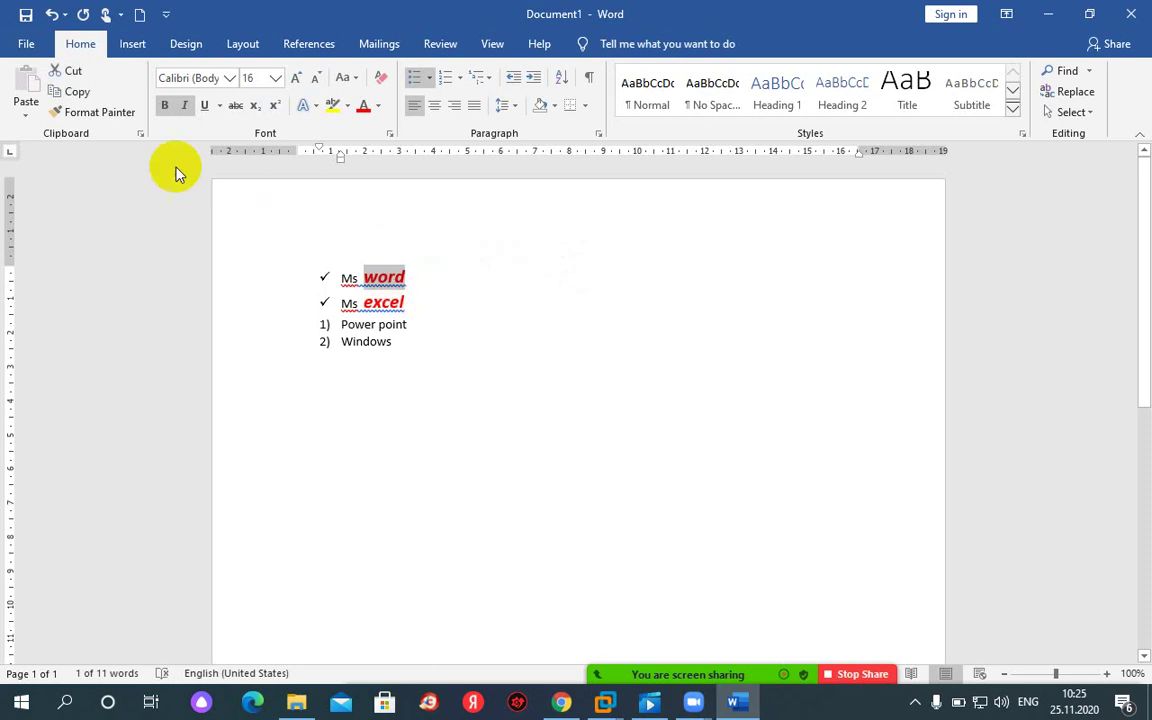
pyautogui.click(79, 115)
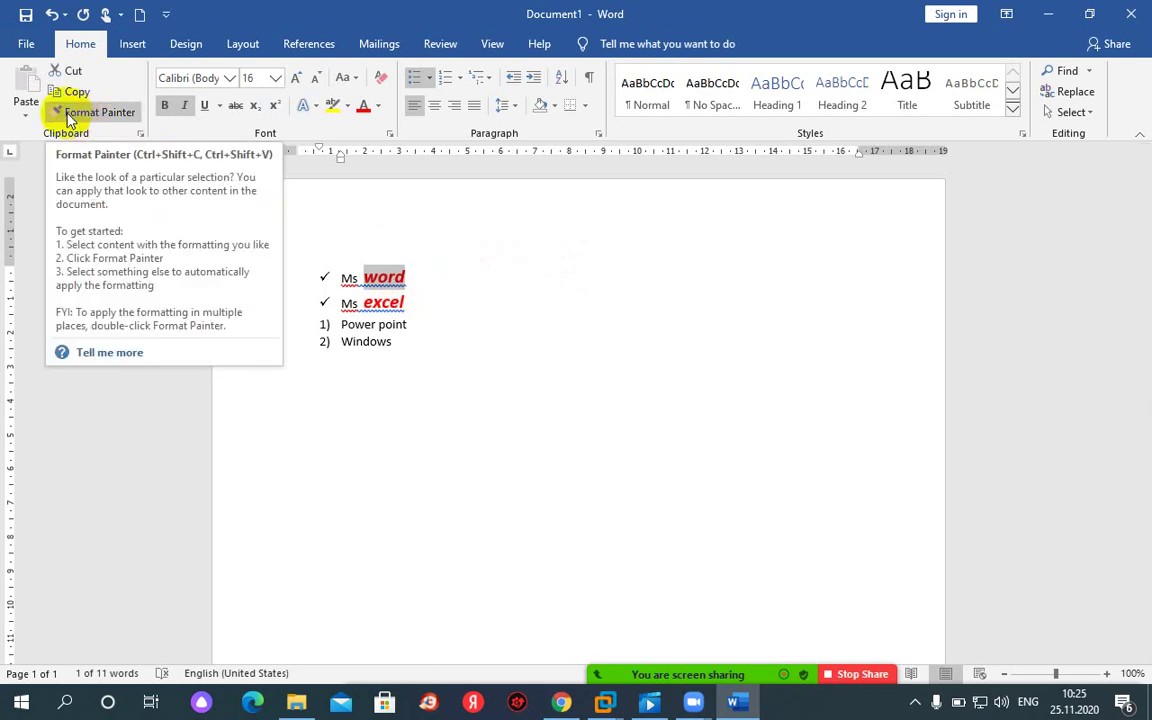
pyautogui.moveTo(374, 324); pyautogui.dragTo(407, 325)
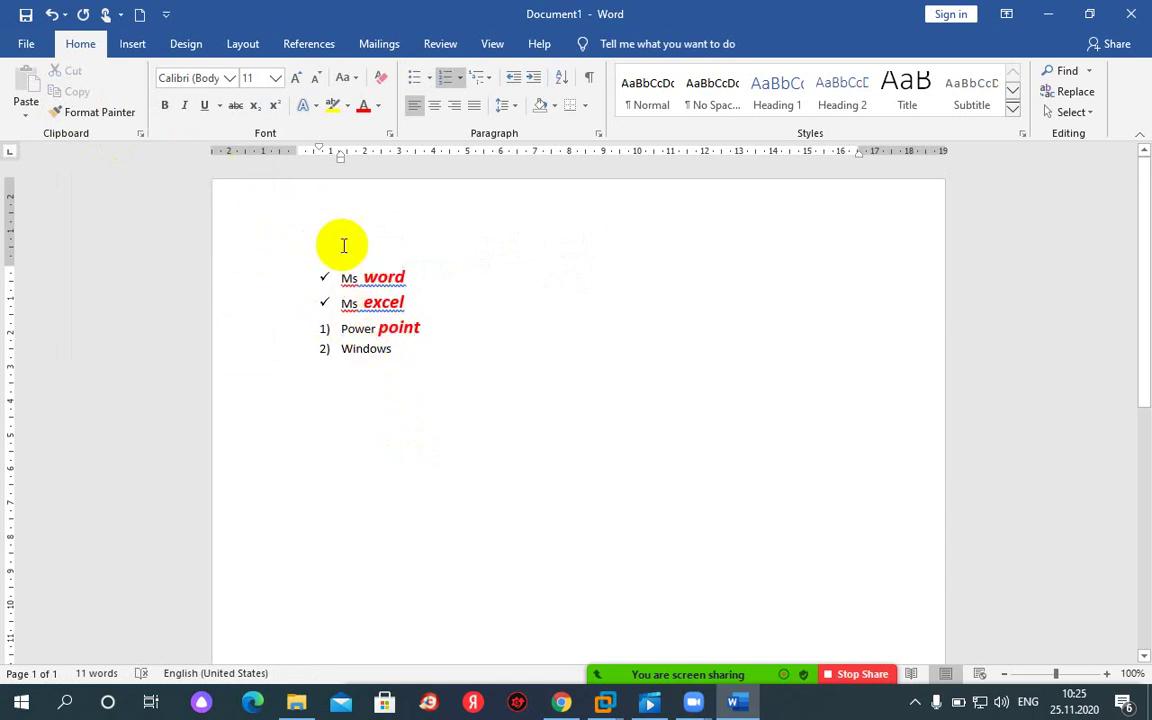
# Step: Paint the same formatting onto 'Windows', then glance at the paste options
pyautogui.doubleClick(390, 280)
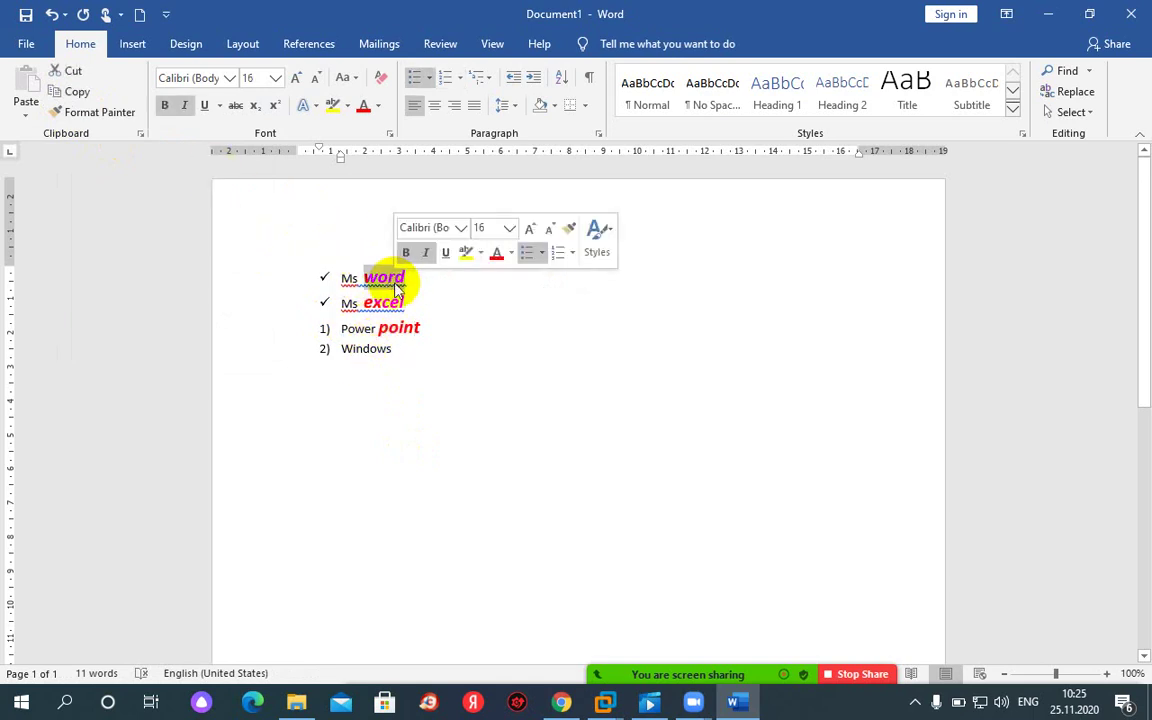
pyautogui.click(77, 111)
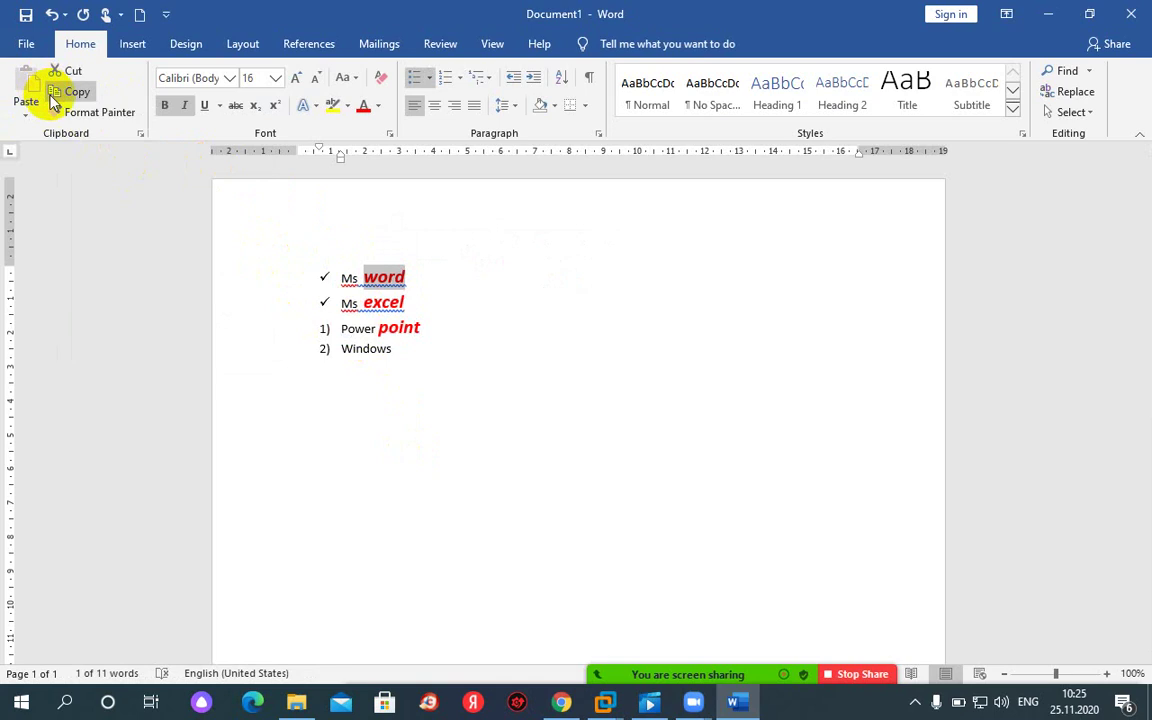
pyautogui.click(72, 116)
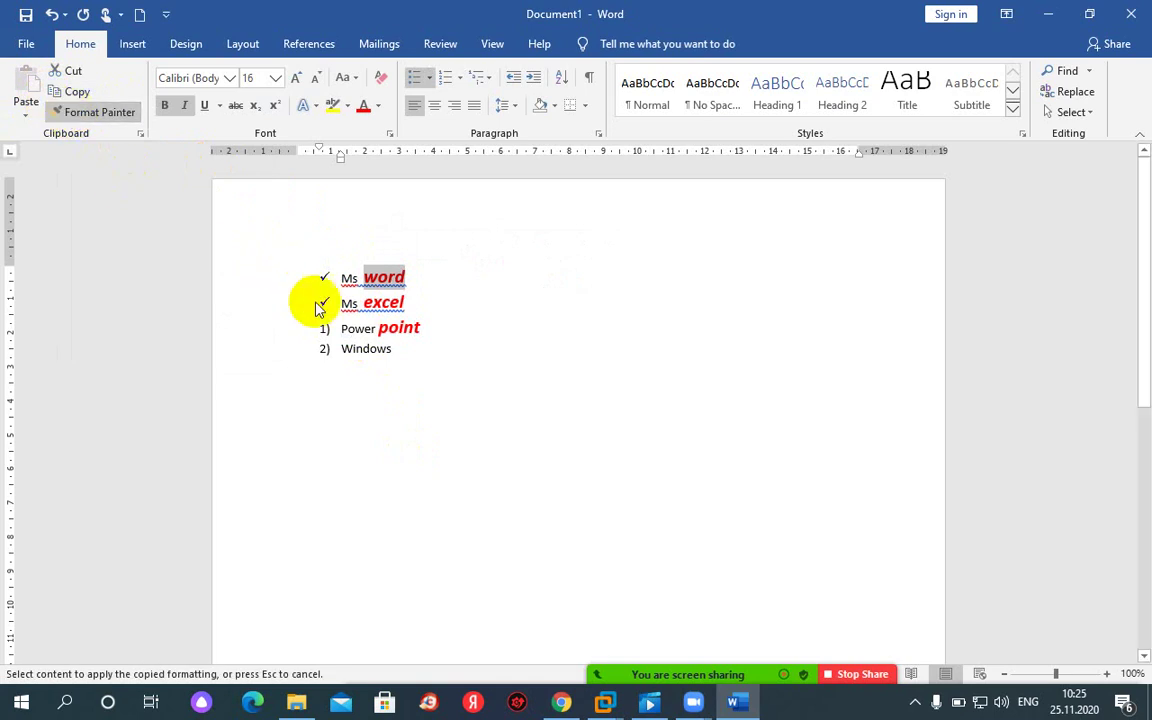
pyautogui.click(345, 328)
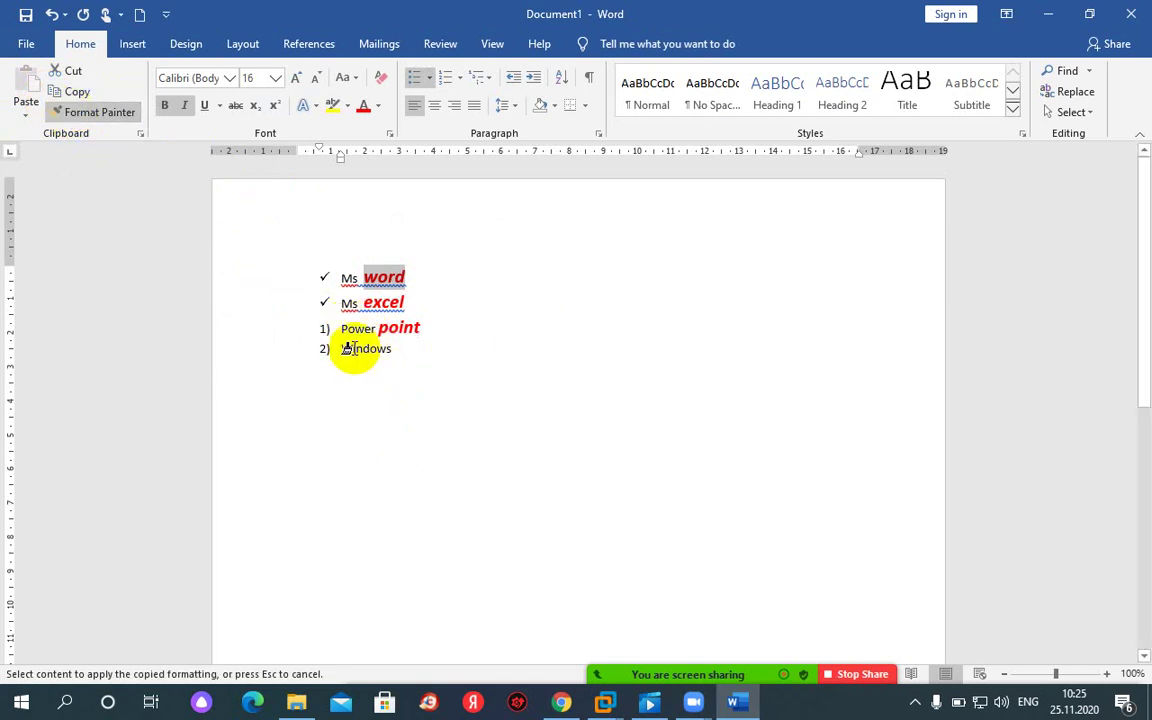
pyautogui.click(347, 353)
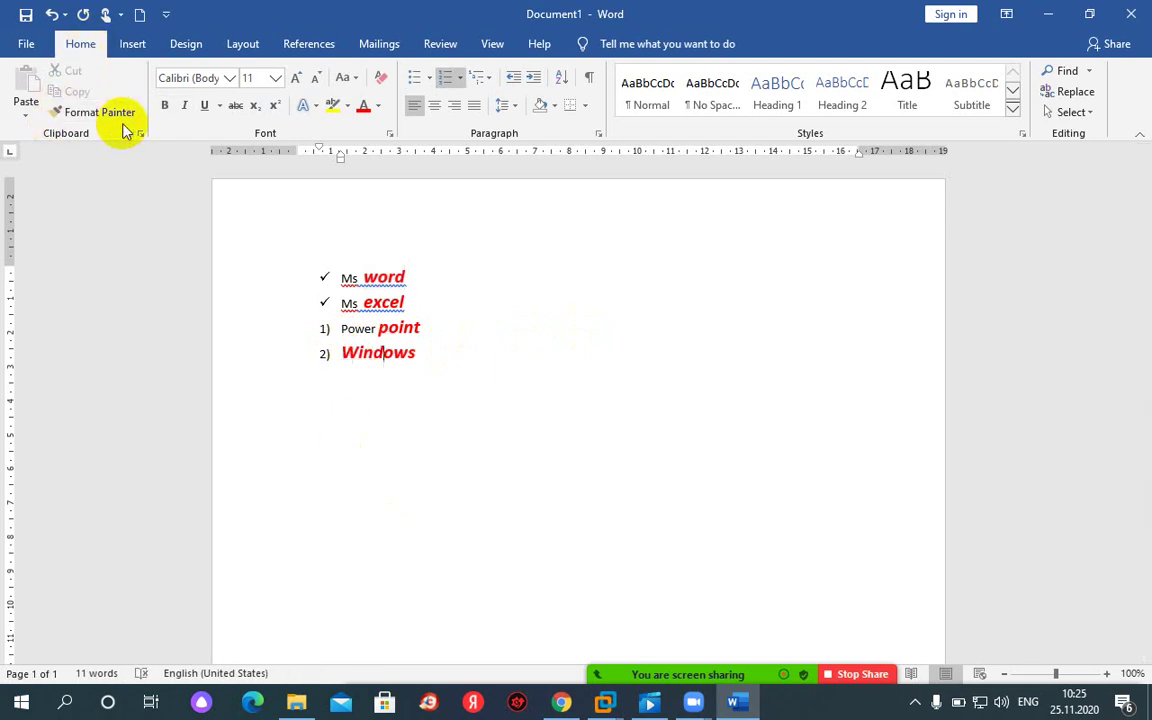
pyautogui.click(26, 113)
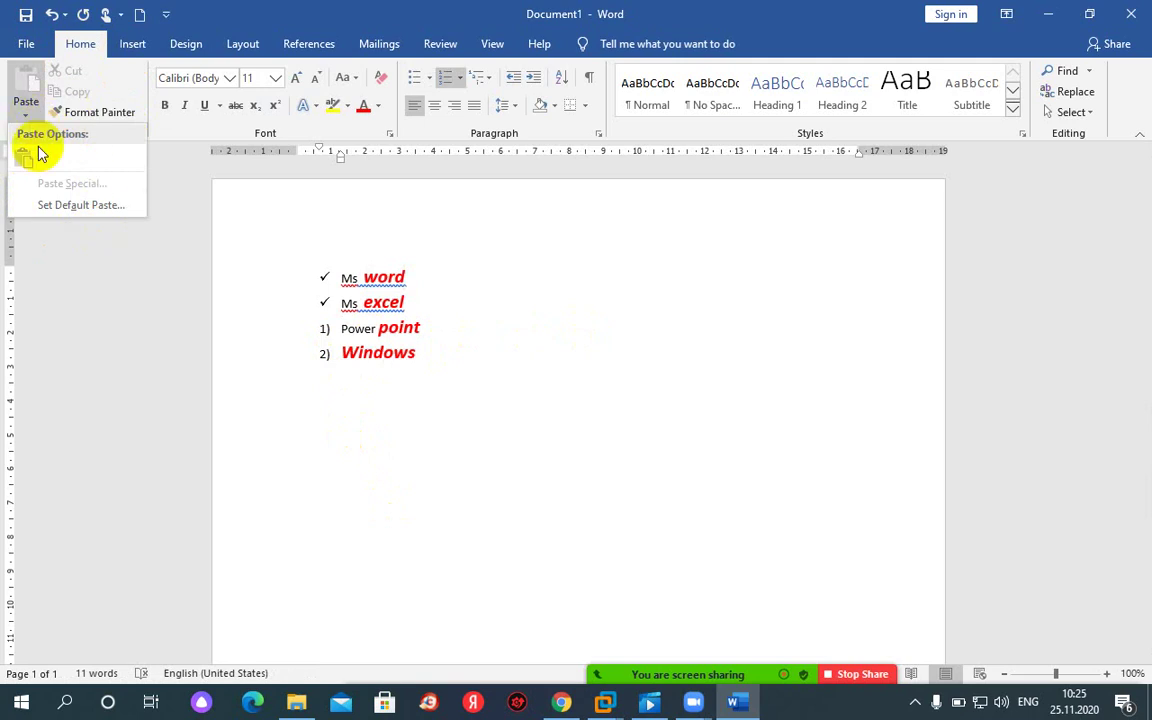
pyautogui.click(297, 17)
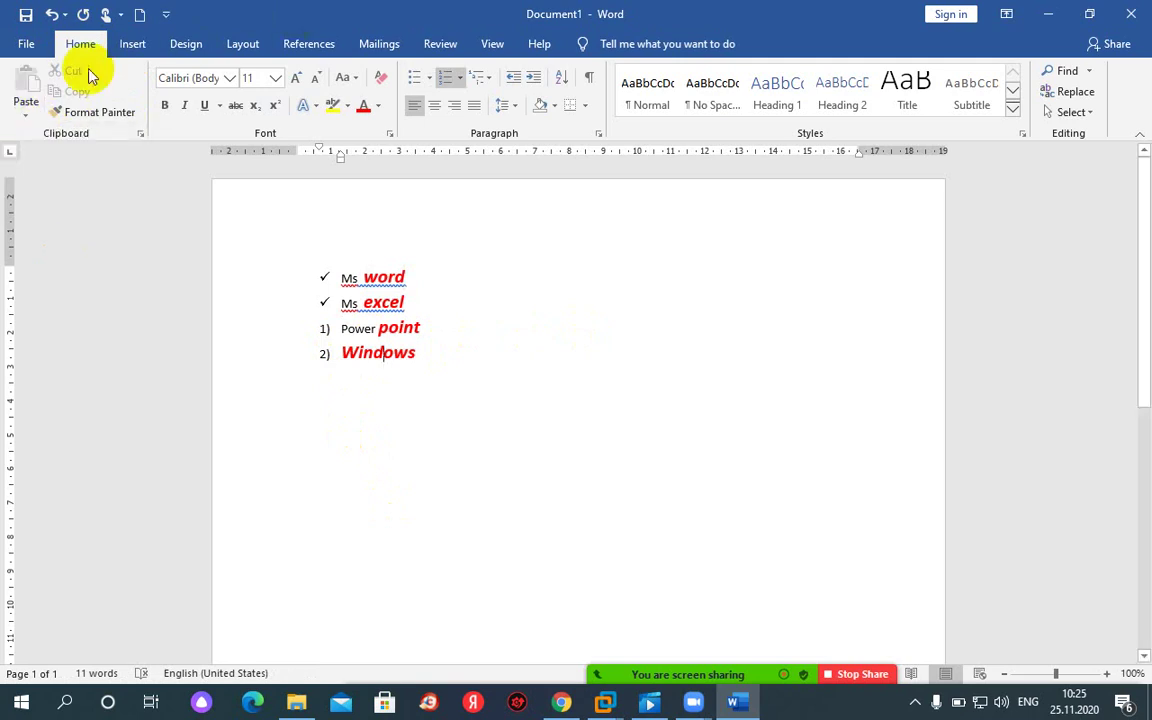
pyautogui.doubleClick(381, 277)
pyautogui.doubleClick(383, 278)
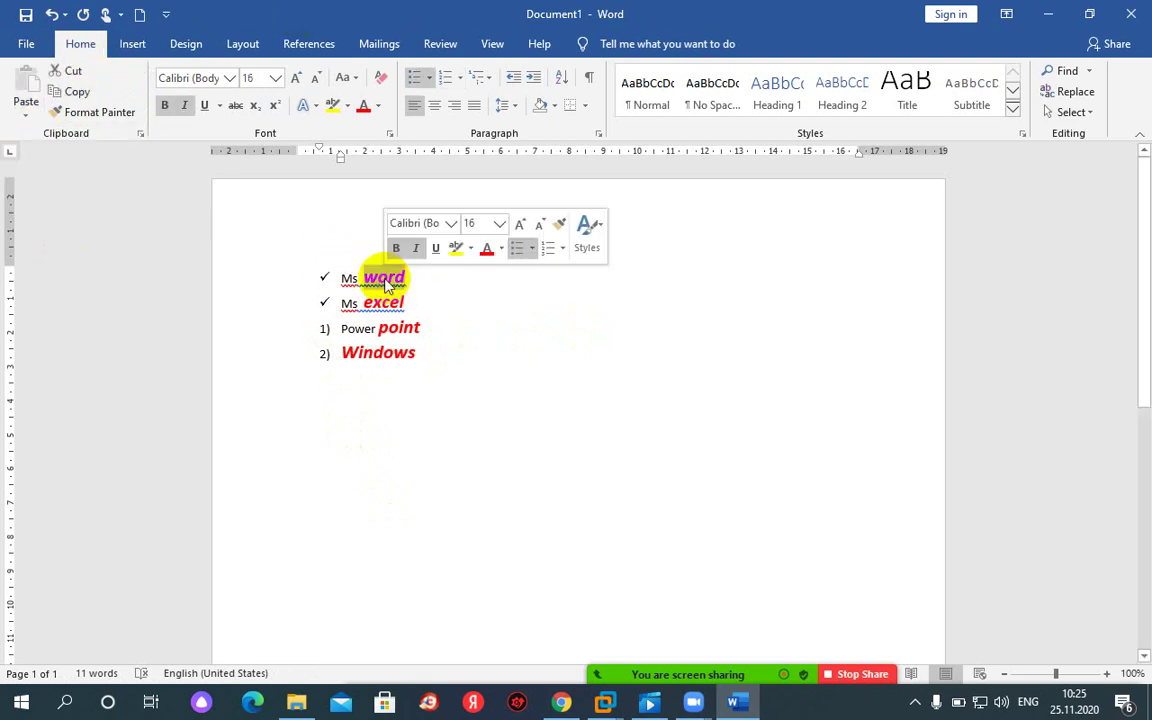
pyautogui.click(75, 93)
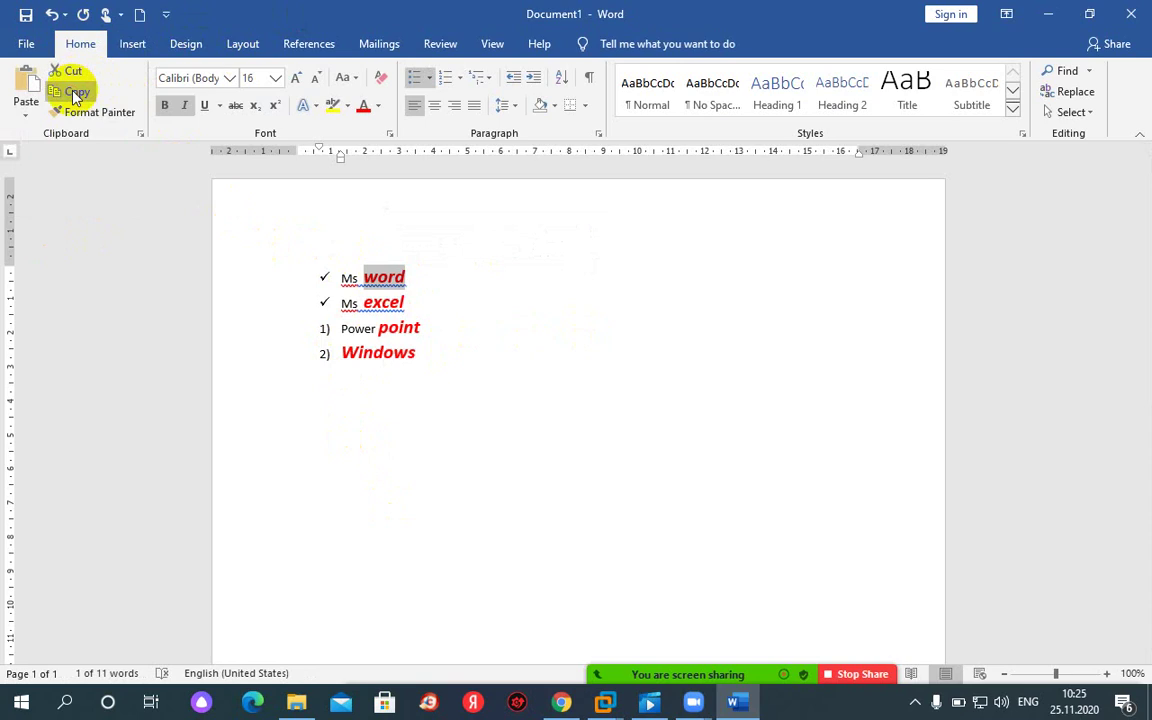
pyautogui.click(26, 117)
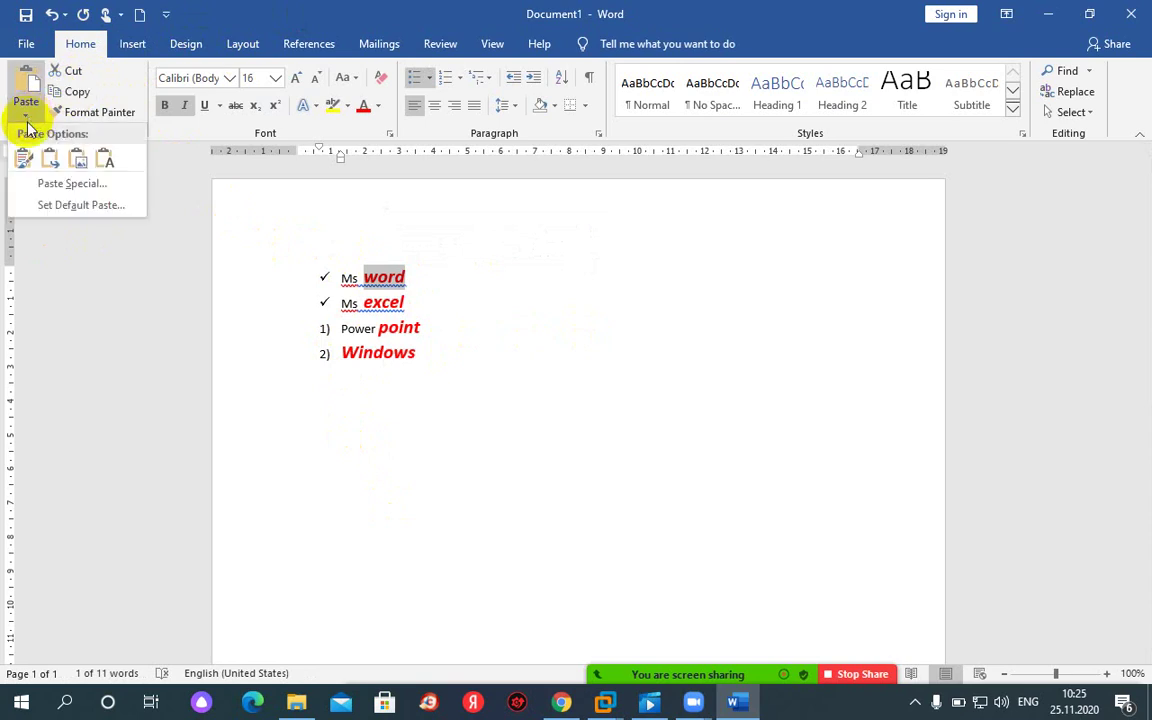
pyautogui.click(84, 190)
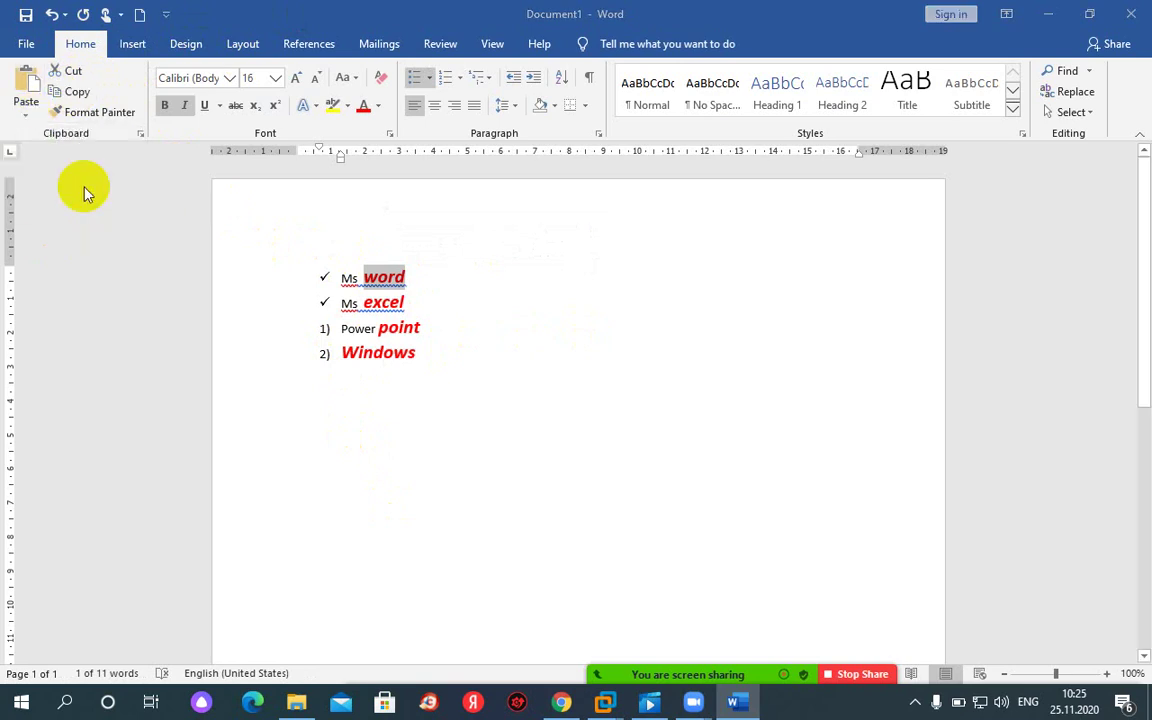
pyautogui.click(771, 469)
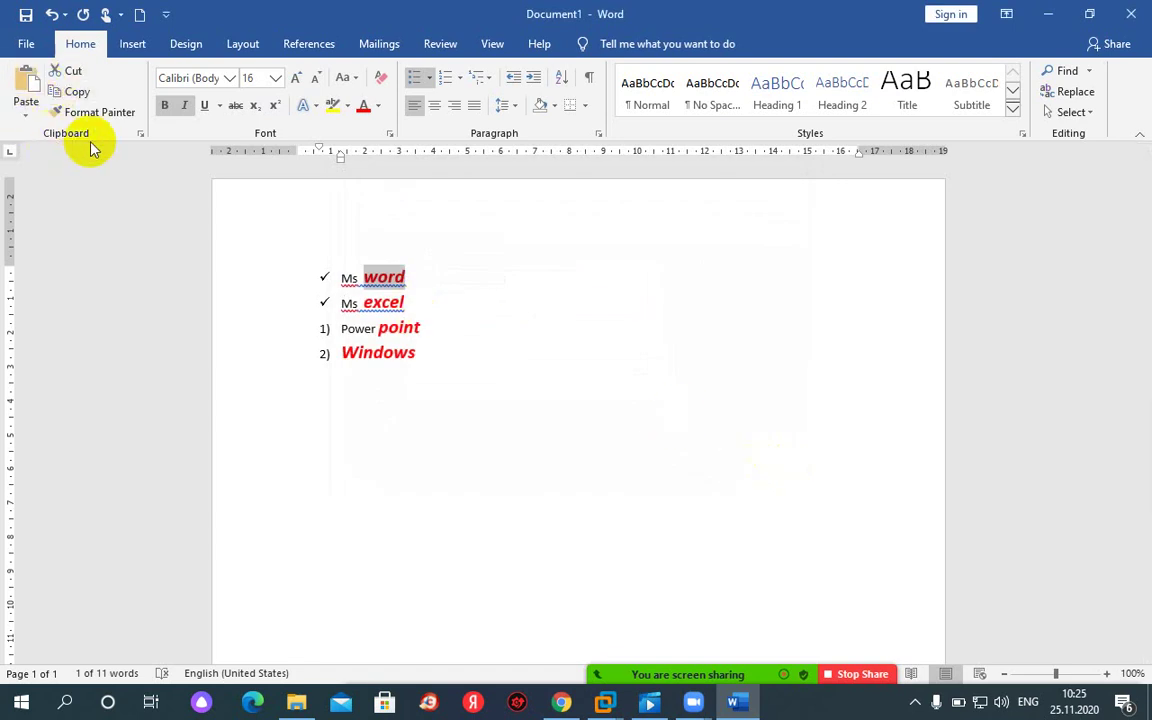
# Step: Paste 'word' twice from the Clipboard pane below the list, then delete all the text
pyautogui.click(142, 136)
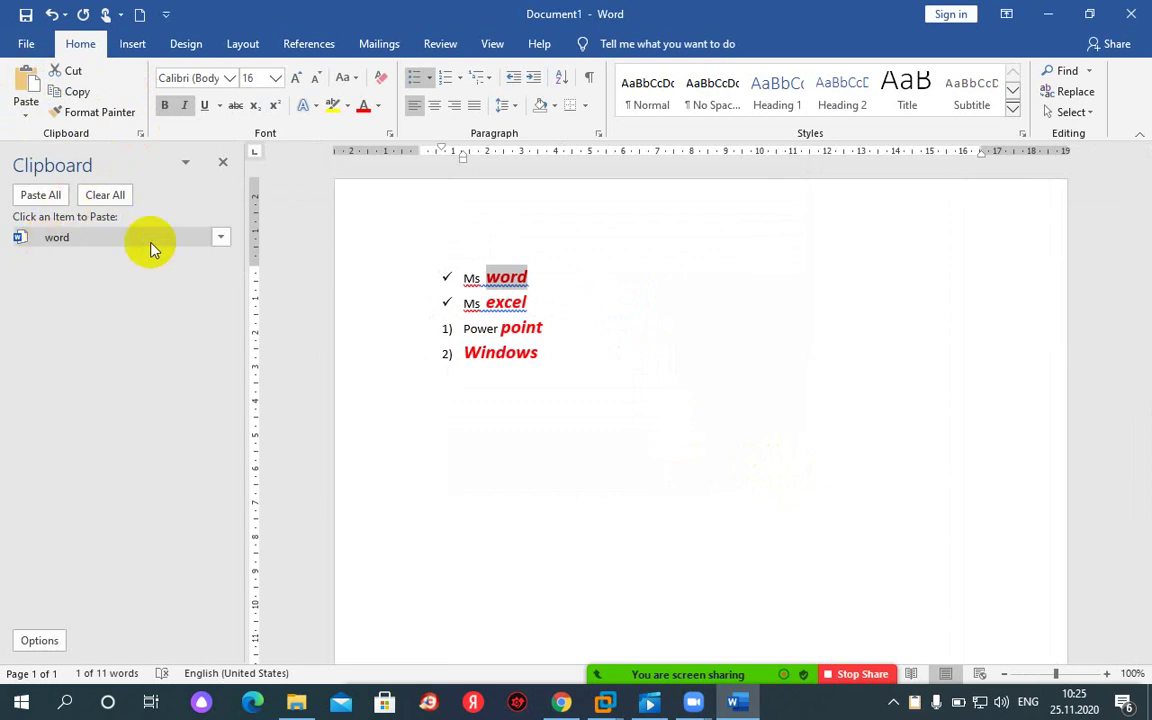
pyautogui.click(515, 403)
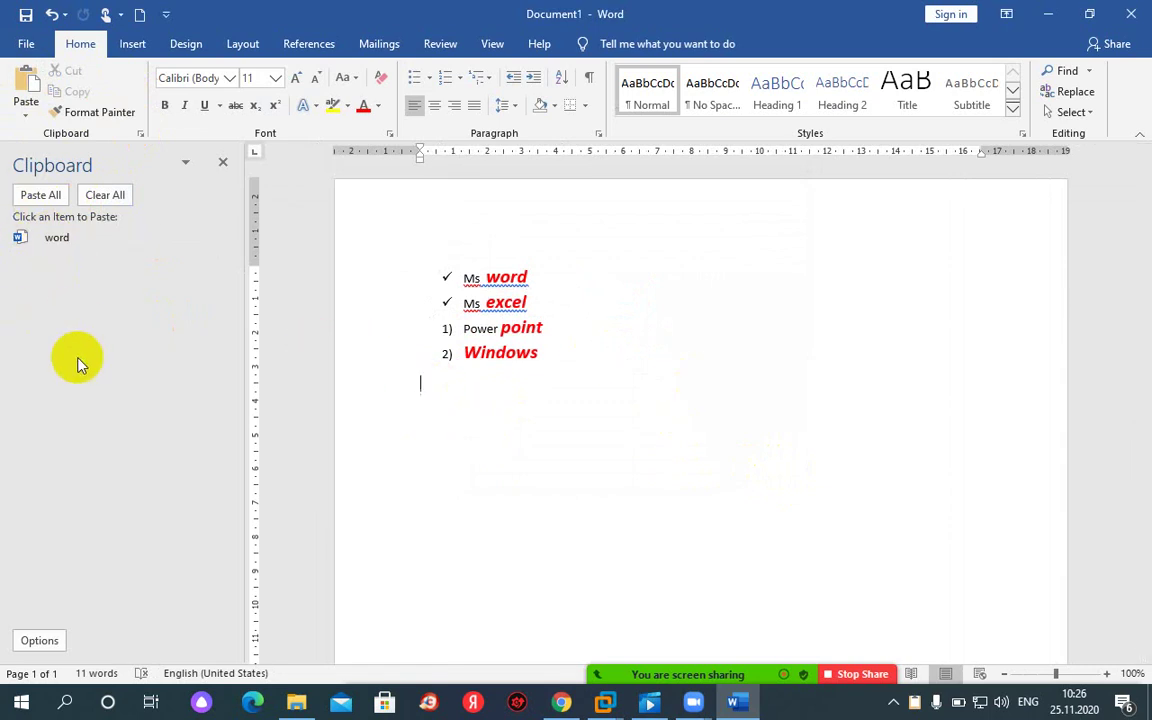
pyautogui.click(57, 240)
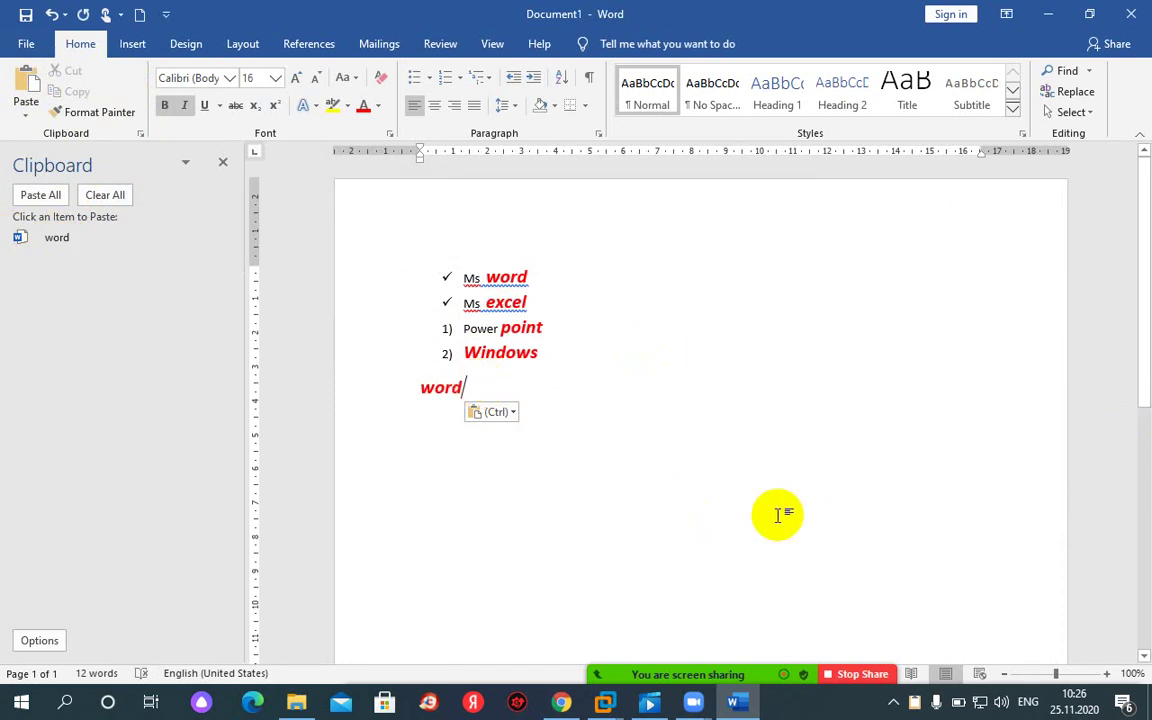
pyautogui.press('Return')
pyautogui.press('Return')
pyautogui.press('Return')
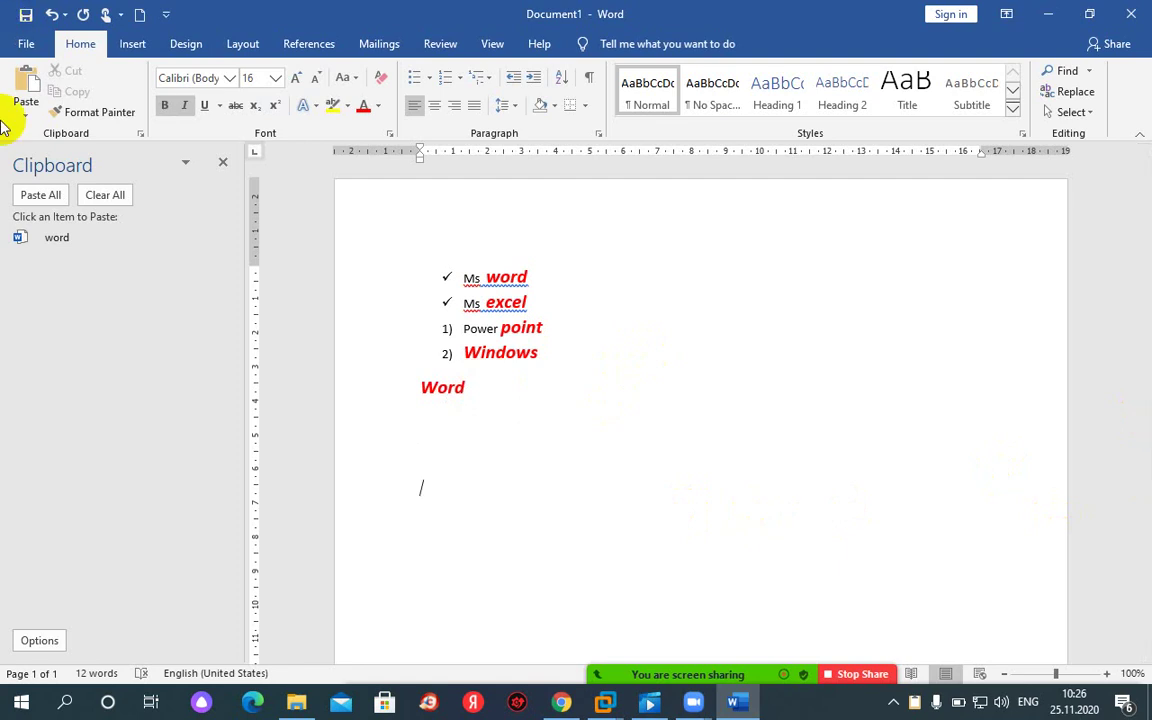
pyautogui.doubleClick(61, 240)
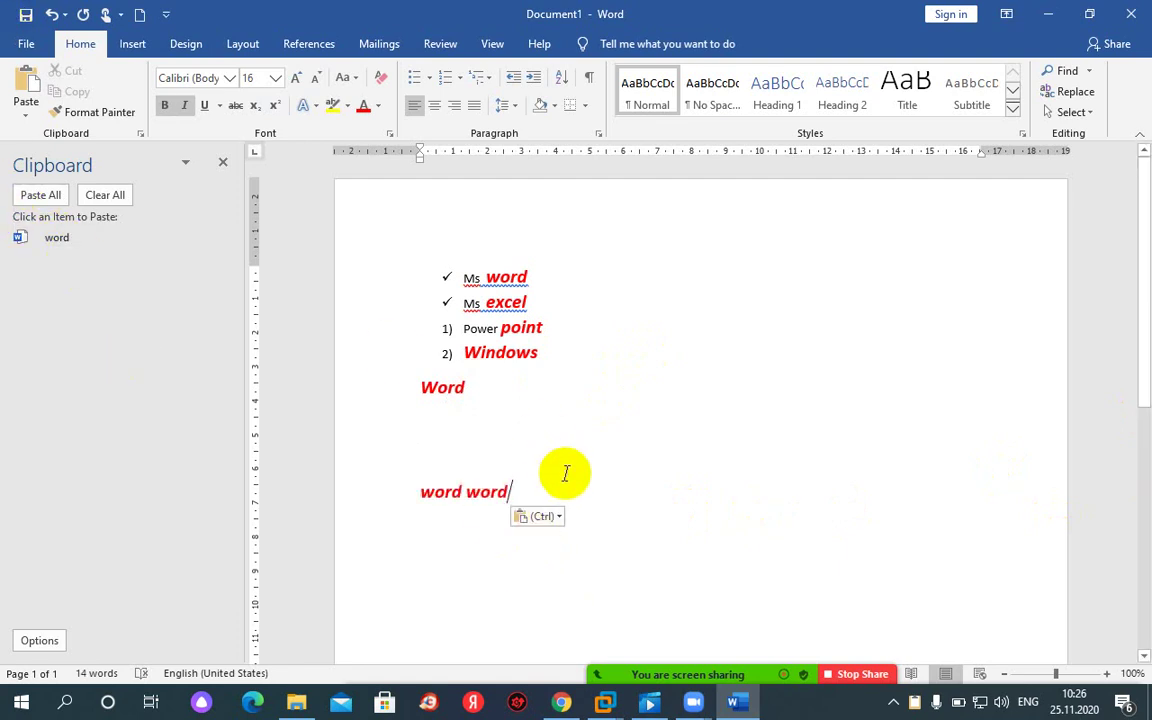
pyautogui.moveTo(530, 484); pyautogui.dragTo(414, 278)
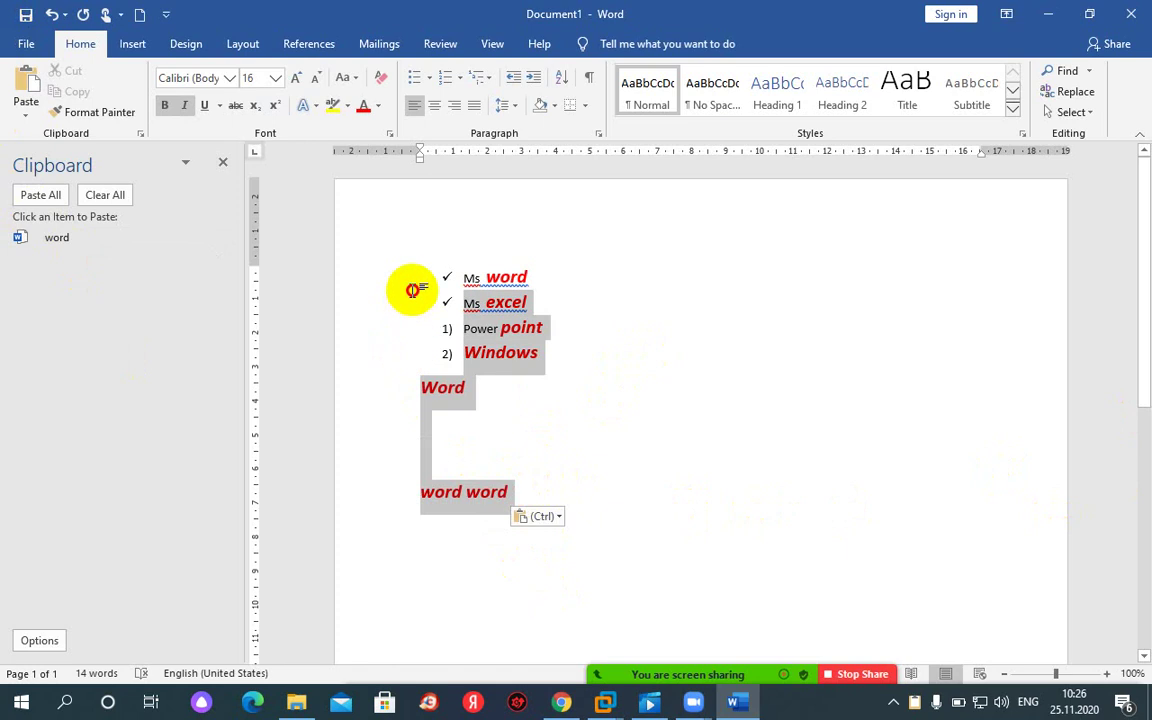
pyautogui.press('Delete')
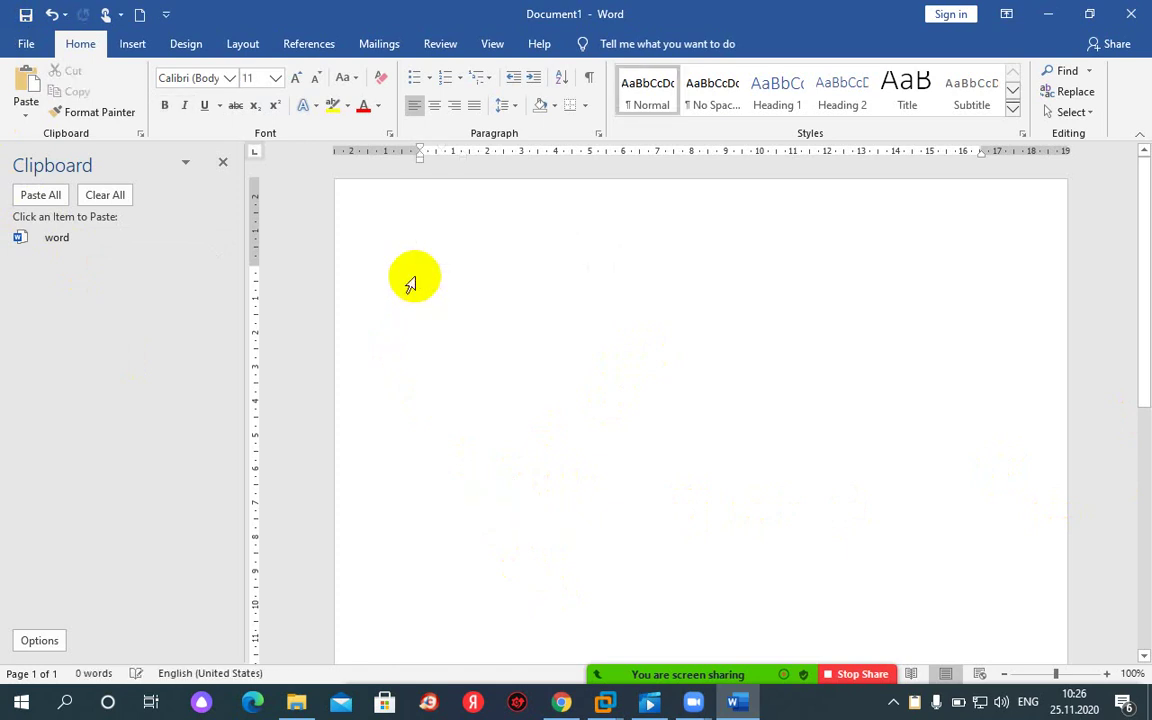
# Step: Close the Clipboard pane and show the Multilevel List styles
pyautogui.click(222, 162)
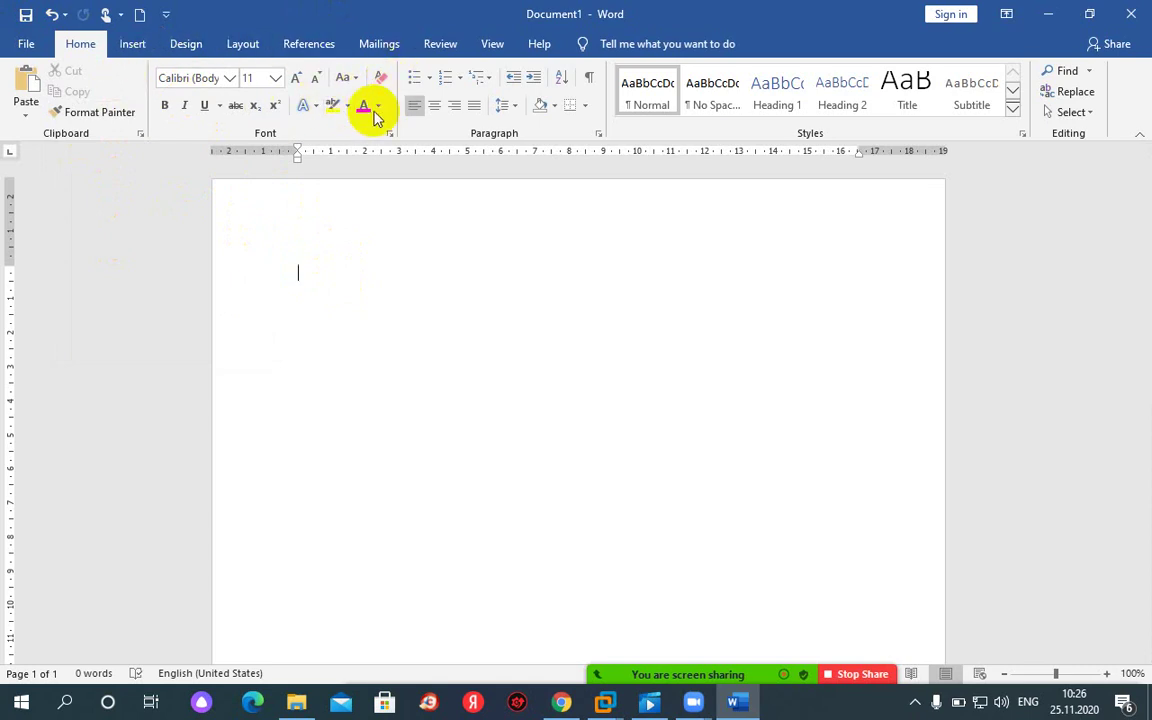
pyautogui.click(494, 80)
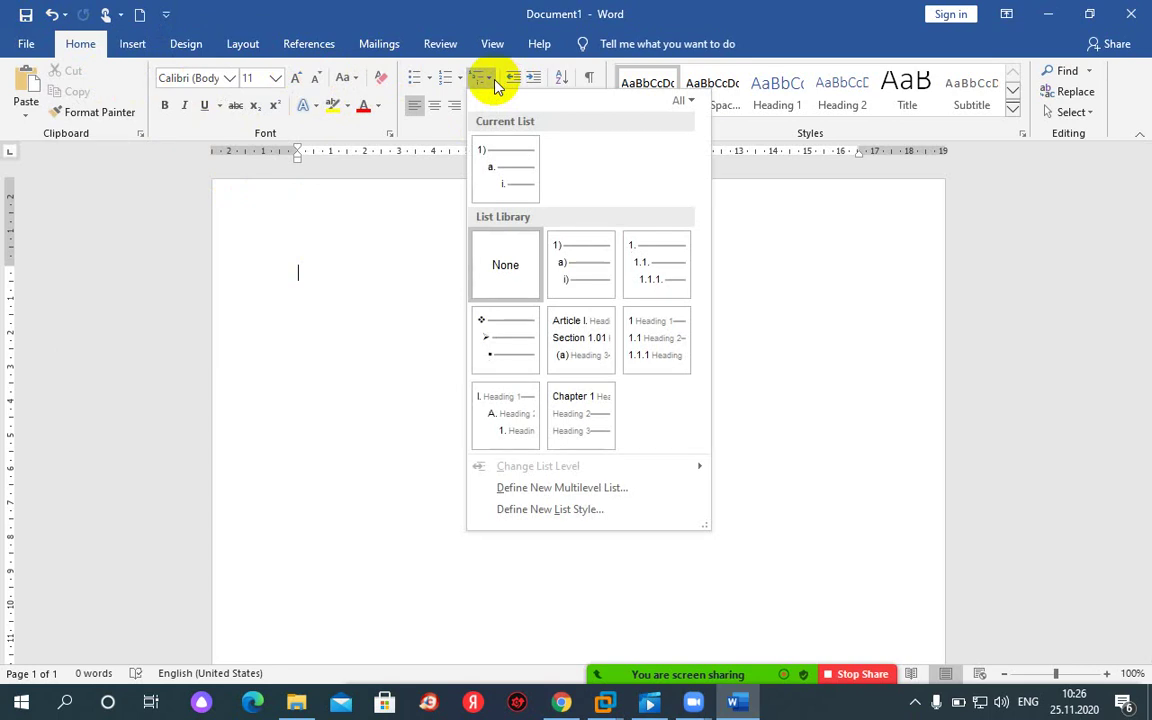
# Step: Type item 1. MS office with sub-items Ms word, Ms excel and Power point
pyautogui.press('Escape')
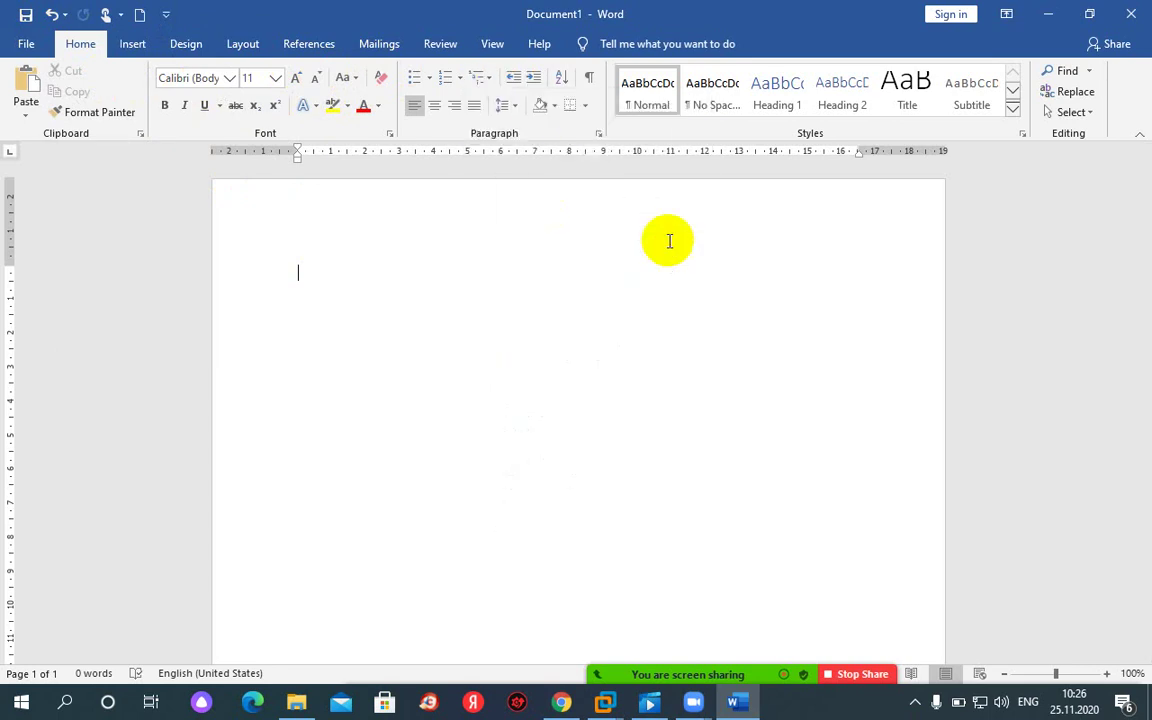
pyautogui.write('1. ')
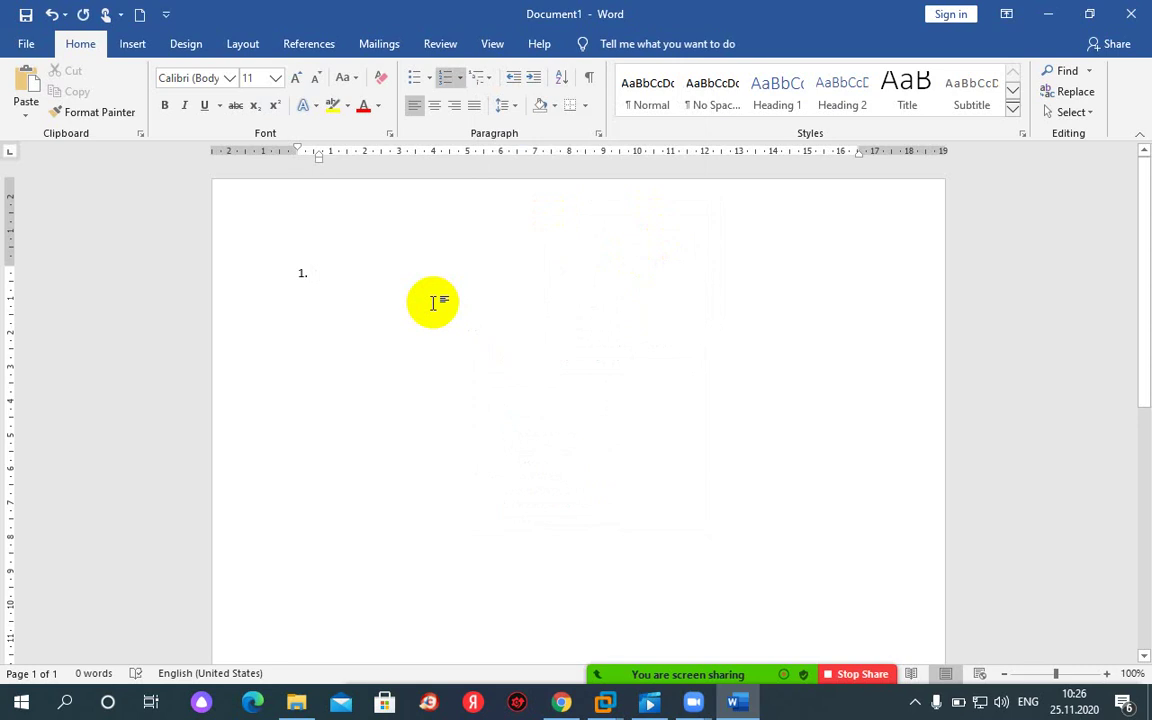
pyautogui.write('MS ')
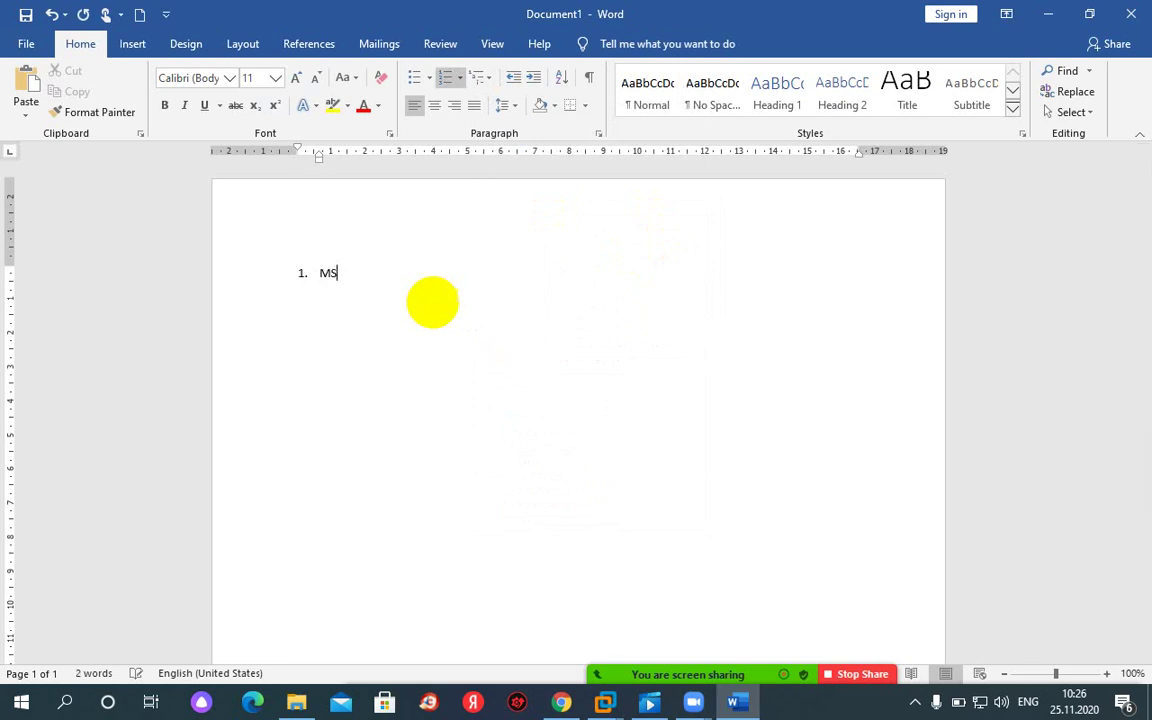
pyautogui.write('office')
pyautogui.press('Return')
pyautogui.press('Tab')
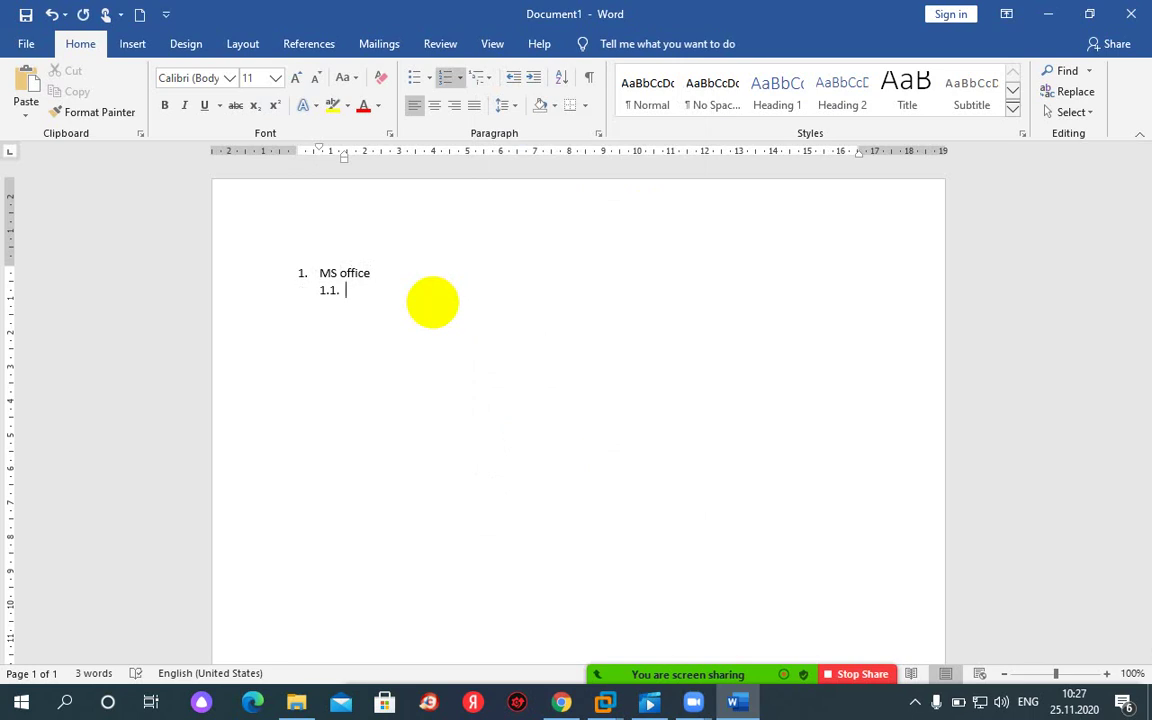
pyautogui.write('ms wor')
pyautogui.write('d')
pyautogui.press('Return')
pyautogui.write('ms')
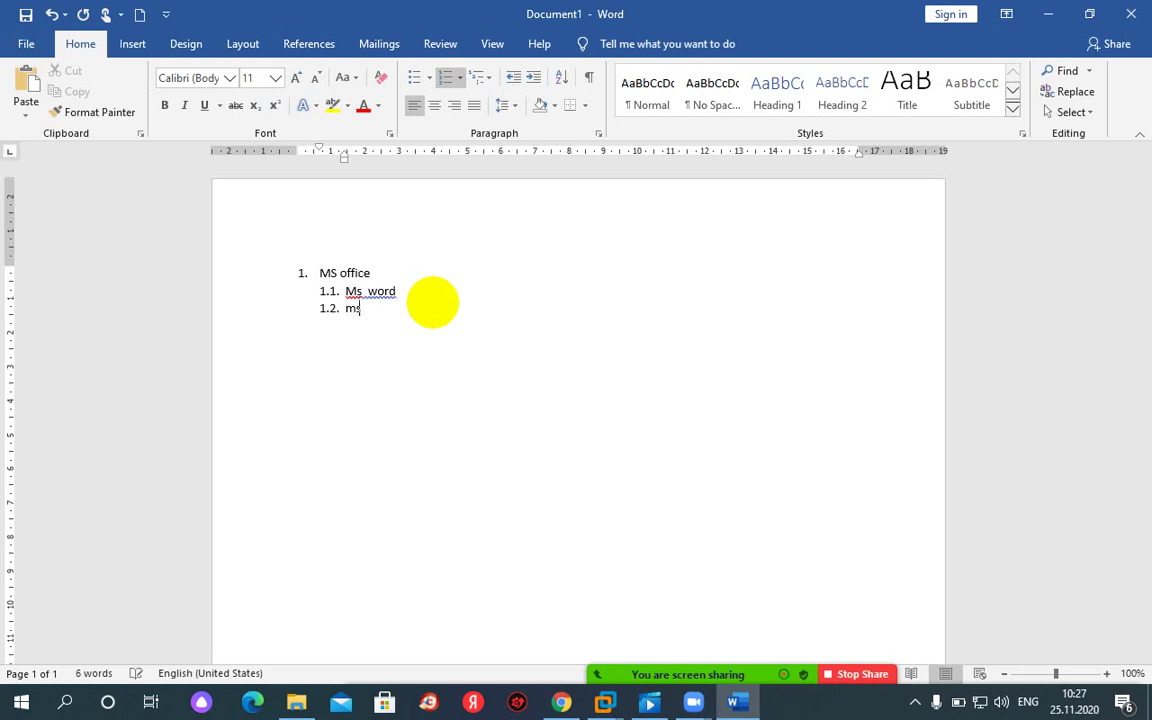
pyautogui.write(' excel')
pyautogui.press('Return')
pyautogui.write('power ')
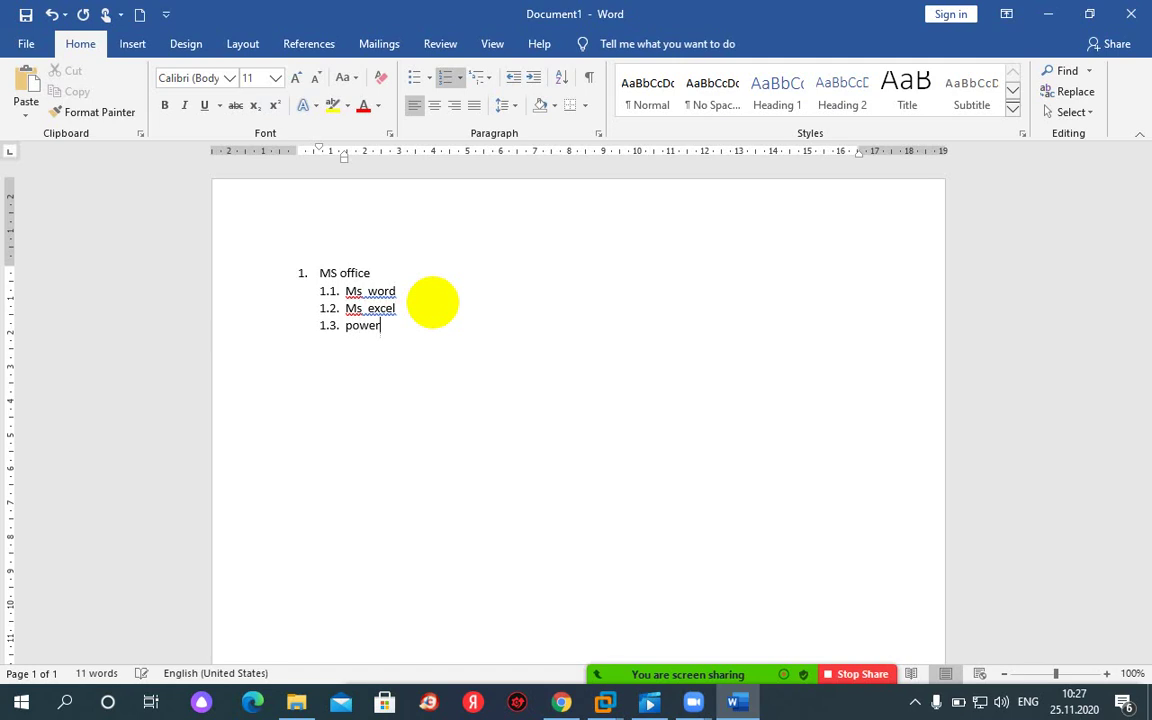
pyautogui.write('point')
pyautogui.press('Return')
# Step: Add item 2. Gesign program with sub-items Photoshop, Corel and Illustrator
pyautogui.hotkey('shift', 'Tab')
pyautogui.write('gesign ')
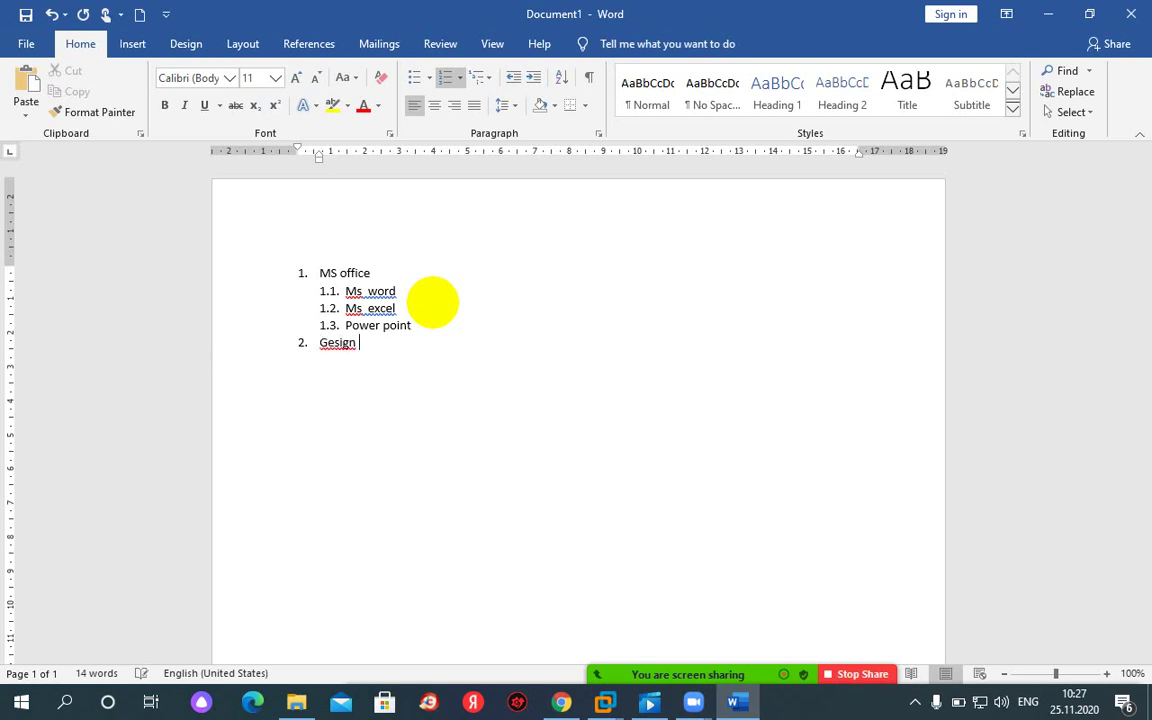
pyautogui.write('program')
pyautogui.press('Return')
pyautogui.press('Tab')
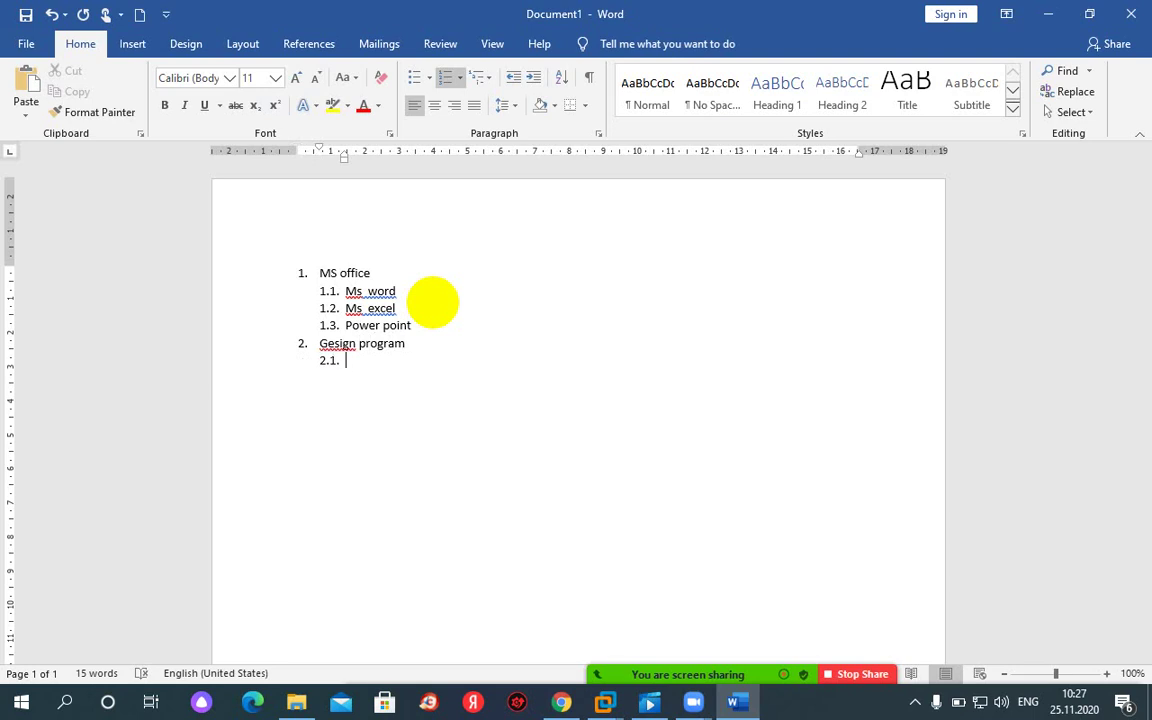
pyautogui.write('photo')
pyautogui.write('shop')
pyautogui.press('Return')
pyautogui.write('corel')
pyautogui.press('Return')
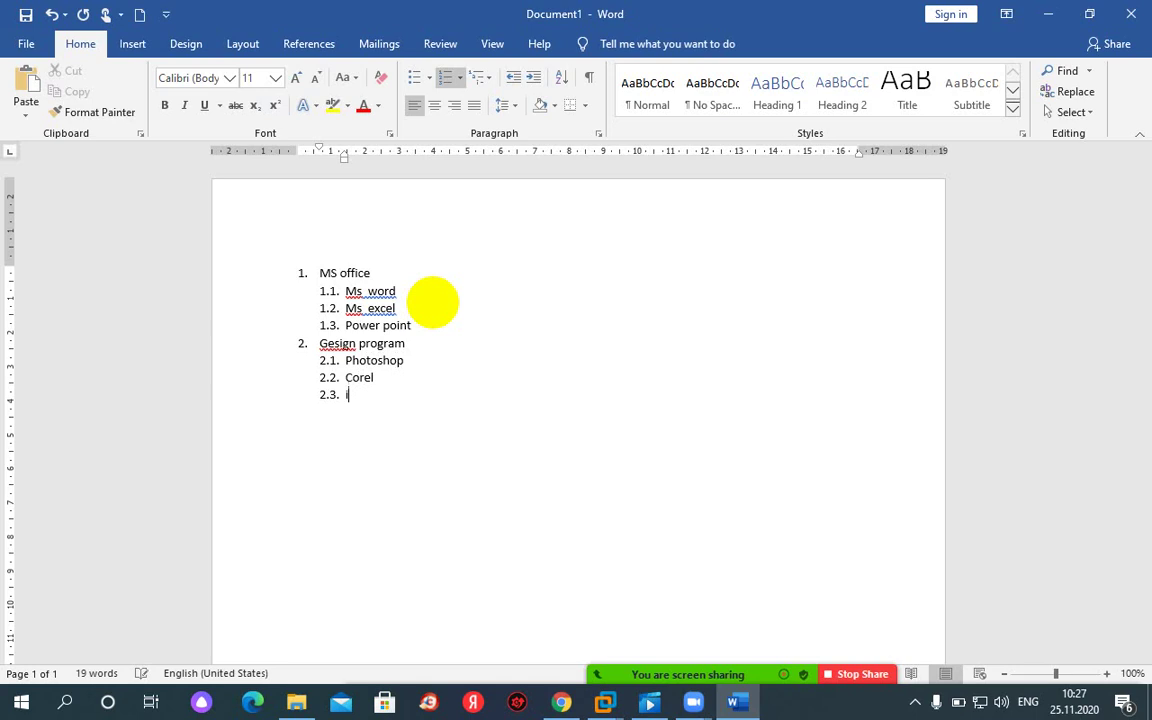
pyautogui.write('illustrato')
pyautogui.write('r')
pyautogui.press('Return')
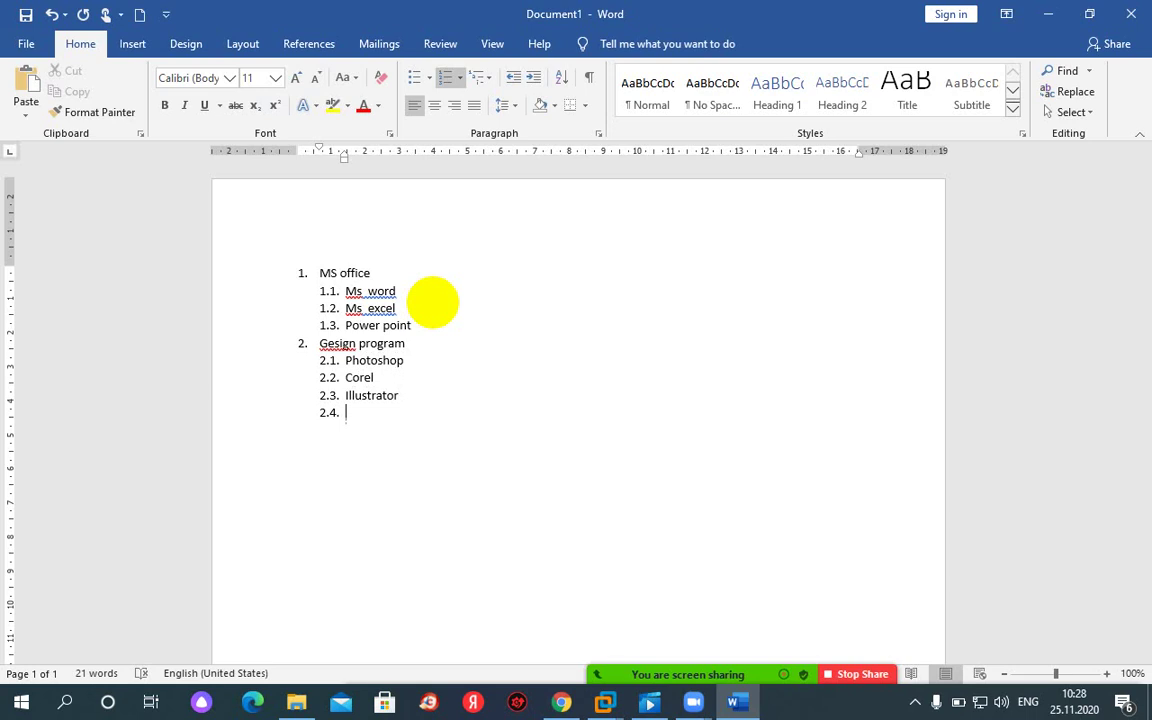
# Step: Add top-level item 3 Design programs with sub-item 3.1 2d programs
pyautogui.hotkey('shift', 'Tab')
pyautogui.write('desig')
pyautogui.write('n progr')
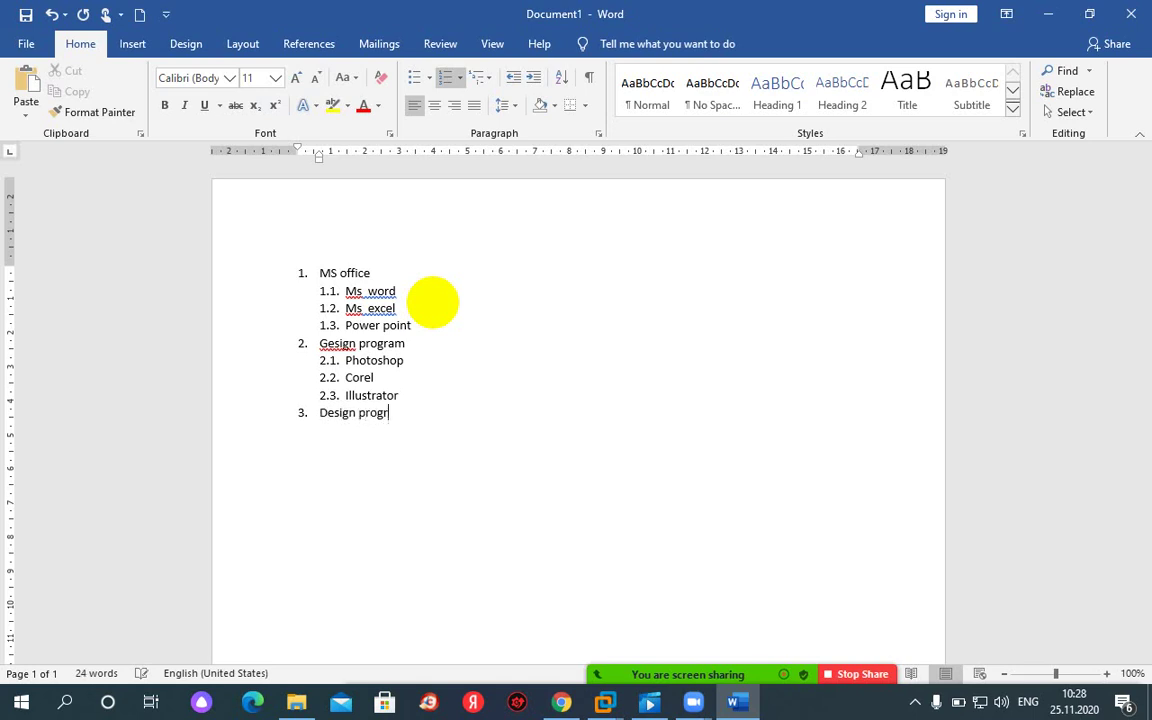
pyautogui.write('ams')
pyautogui.press('Return')
pyautogui.press('Tab')
pyautogui.write('2')
pyautogui.write('d')
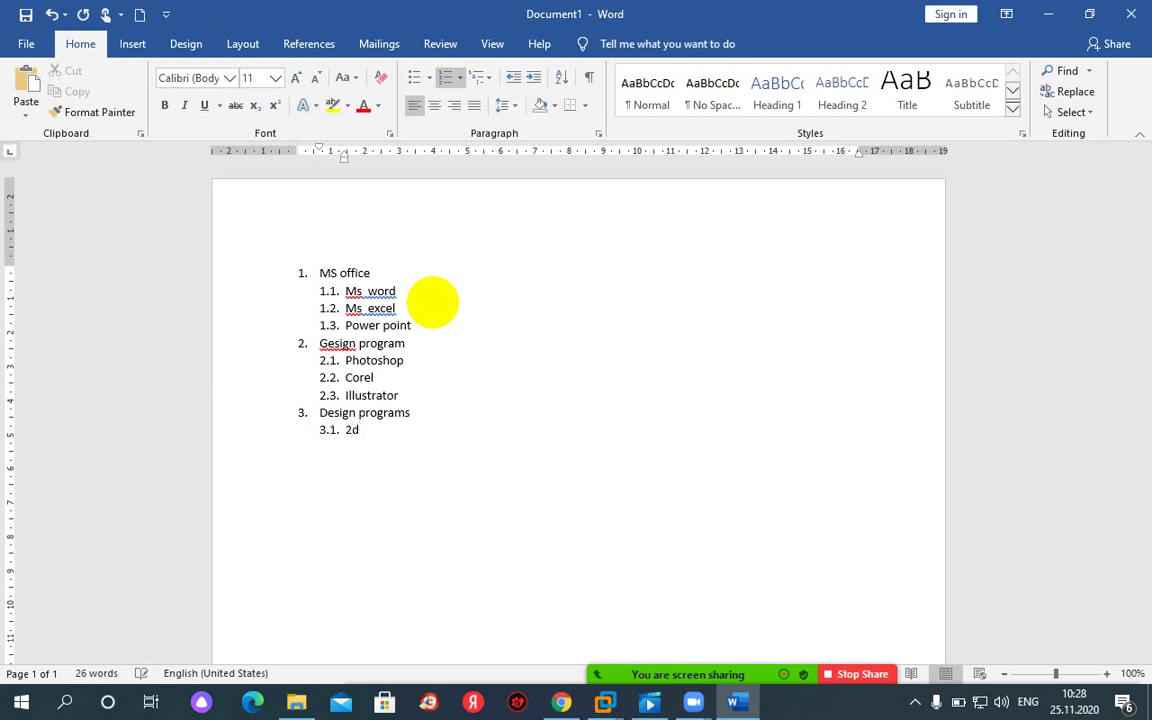
pyautogui.write(' program,s')
pyautogui.press('BackSpace')
pyautogui.press('BackSpace')
pyautogui.write('s')
# Step: Add third-level items Photoshop and Illustrator, then remove numbering from the empty last line
pyautogui.press('Return')
pyautogui.press('Tab')
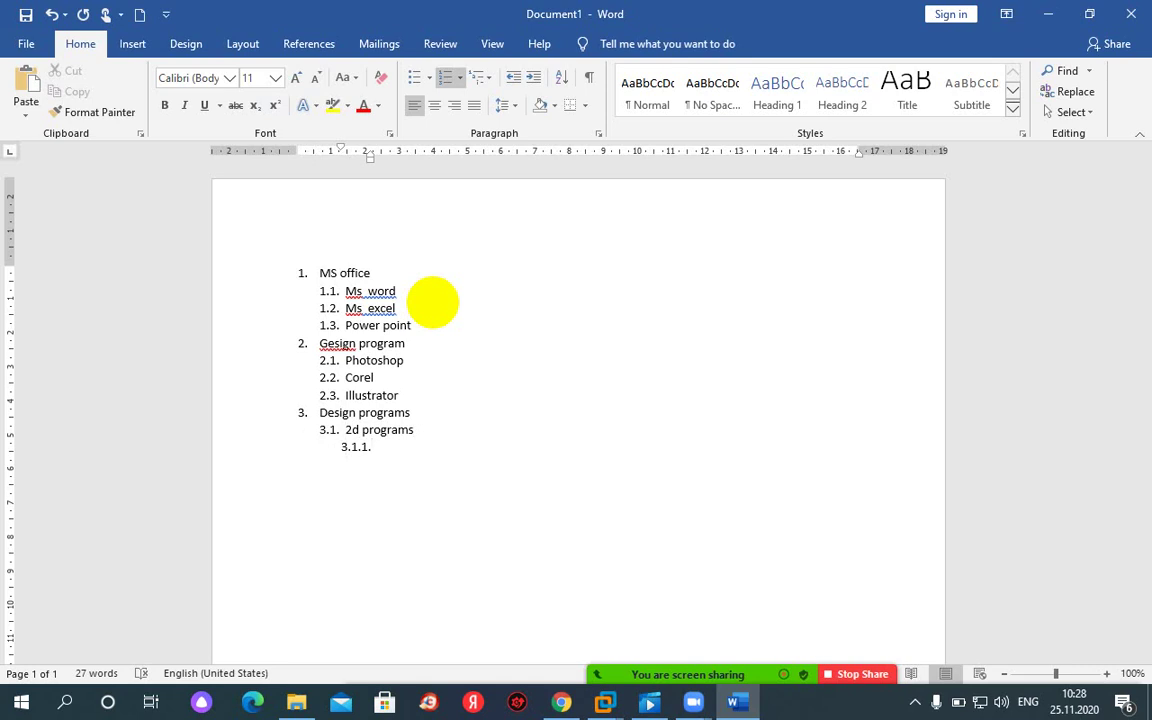
pyautogui.write('photo')
pyautogui.write('shop')
pyautogui.press('Return')
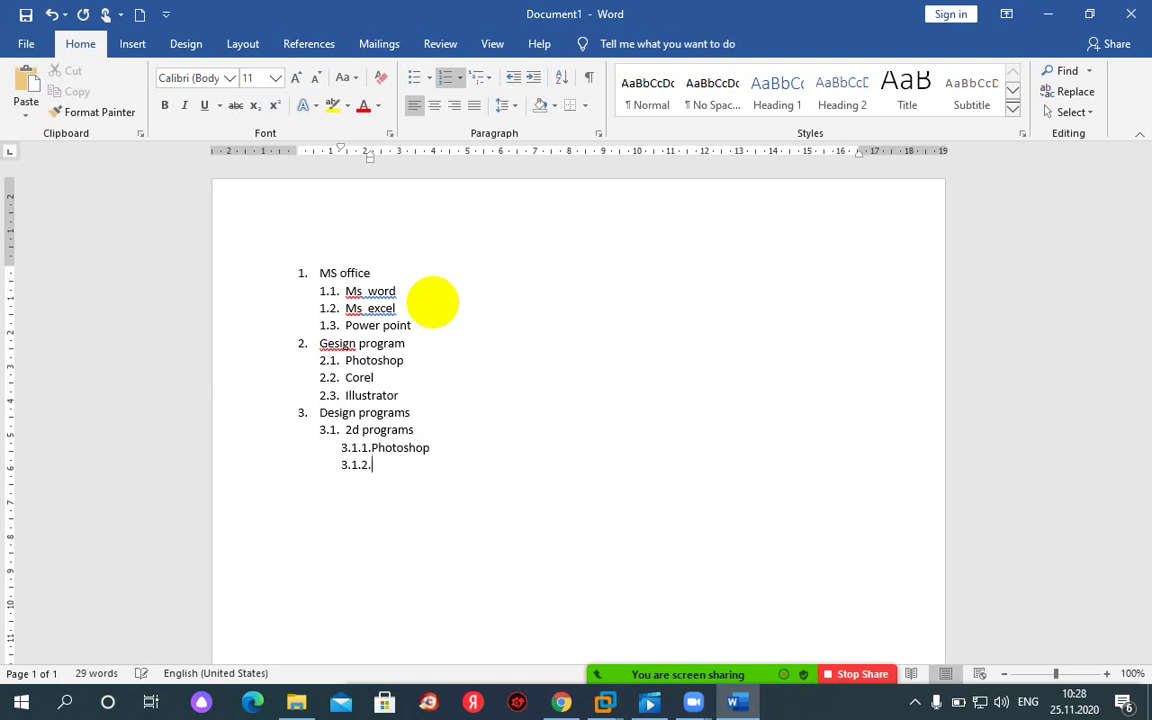
pyautogui.write('ill')
pyautogui.write('ustrator')
pyautogui.press('Return')
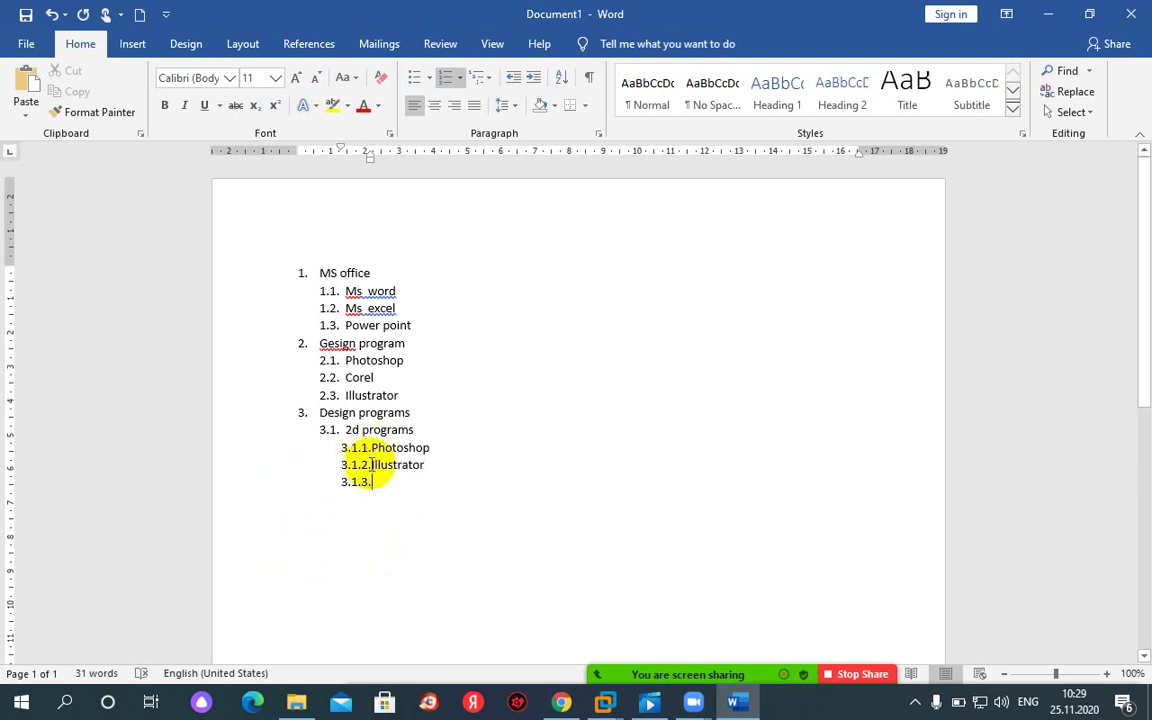
pyautogui.hotkey('shift', 'Tab')
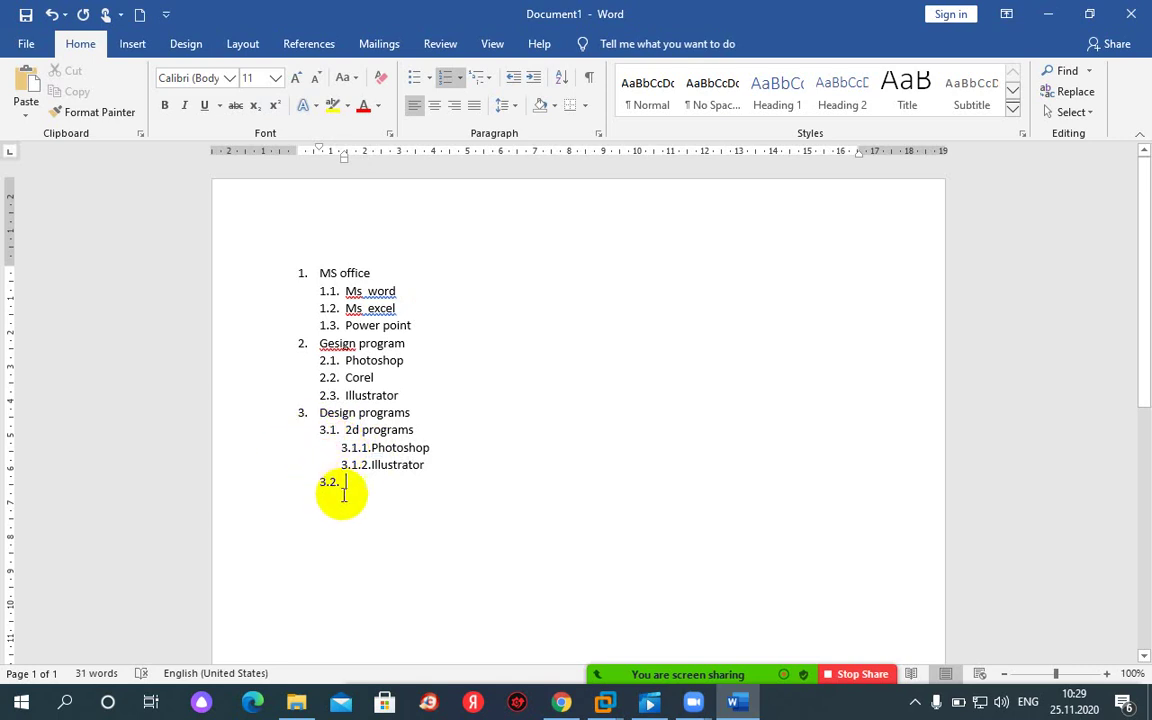
pyautogui.hotkey('shift', 'Tab')
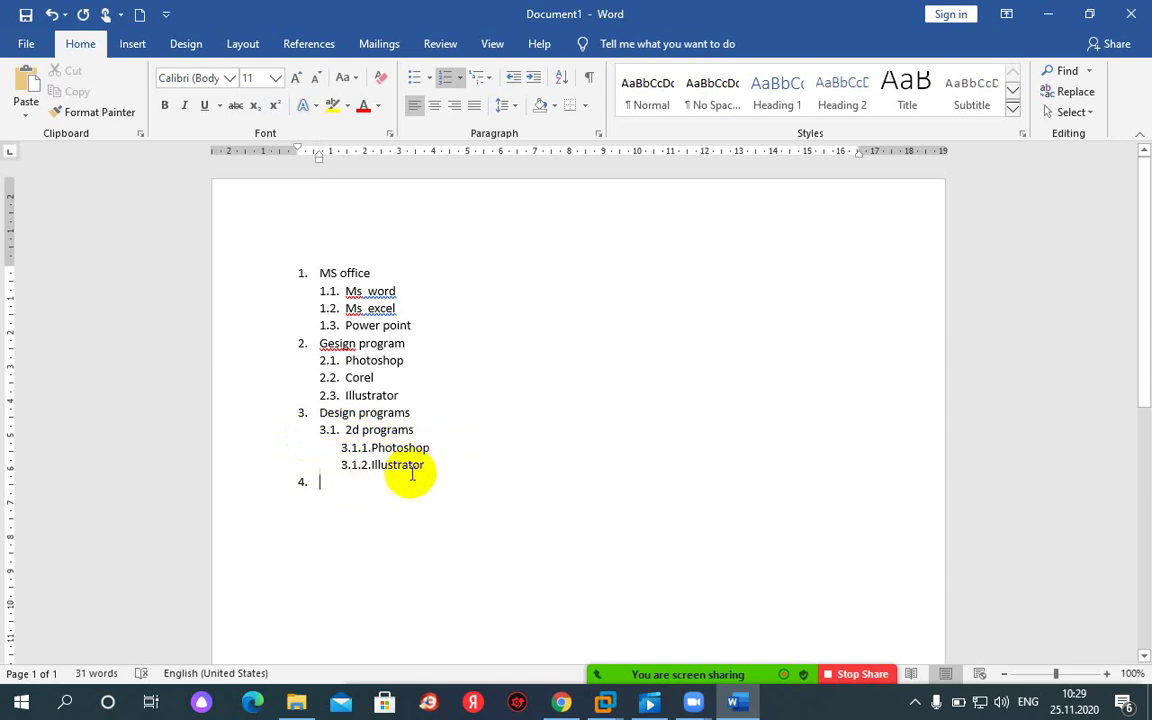
pyautogui.press('BackSpace')
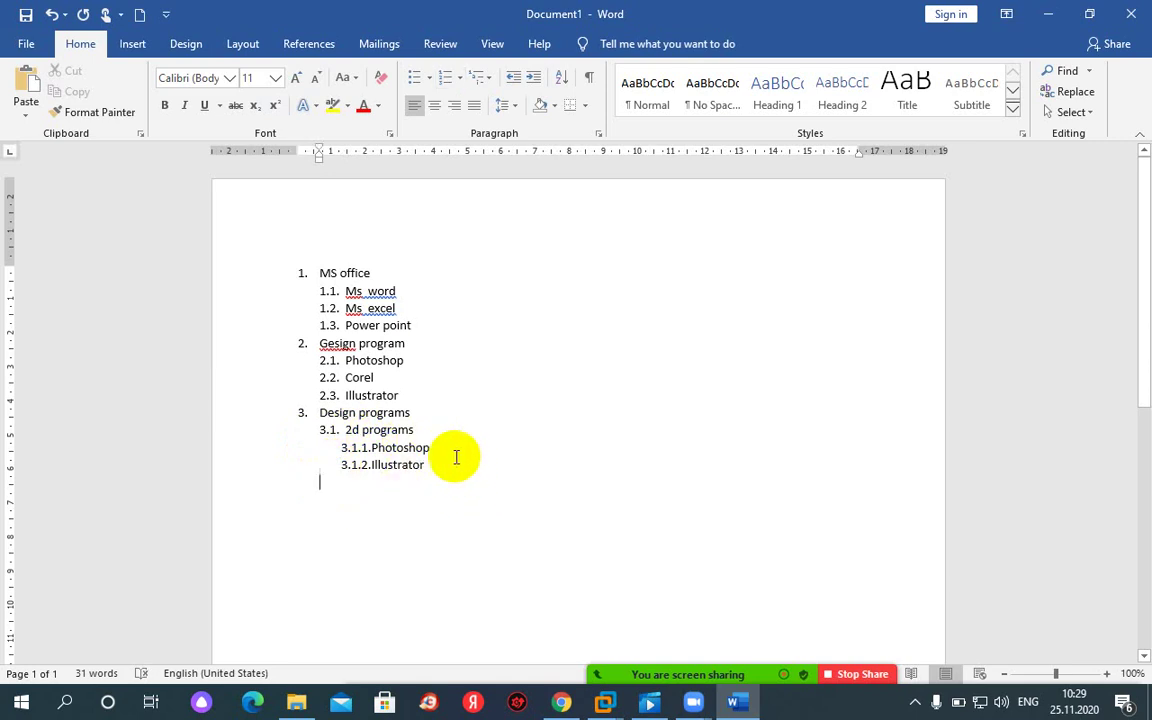
# Step: Bold '2d programs' and add sub-item 3.2 '3d programs' after Illustrator
pyautogui.moveTo(345, 430)
pyautogui.mouseDown()
pyautogui.moveTo(414, 441)
pyautogui.moveTo(411, 430)
pyautogui.mouseUp()
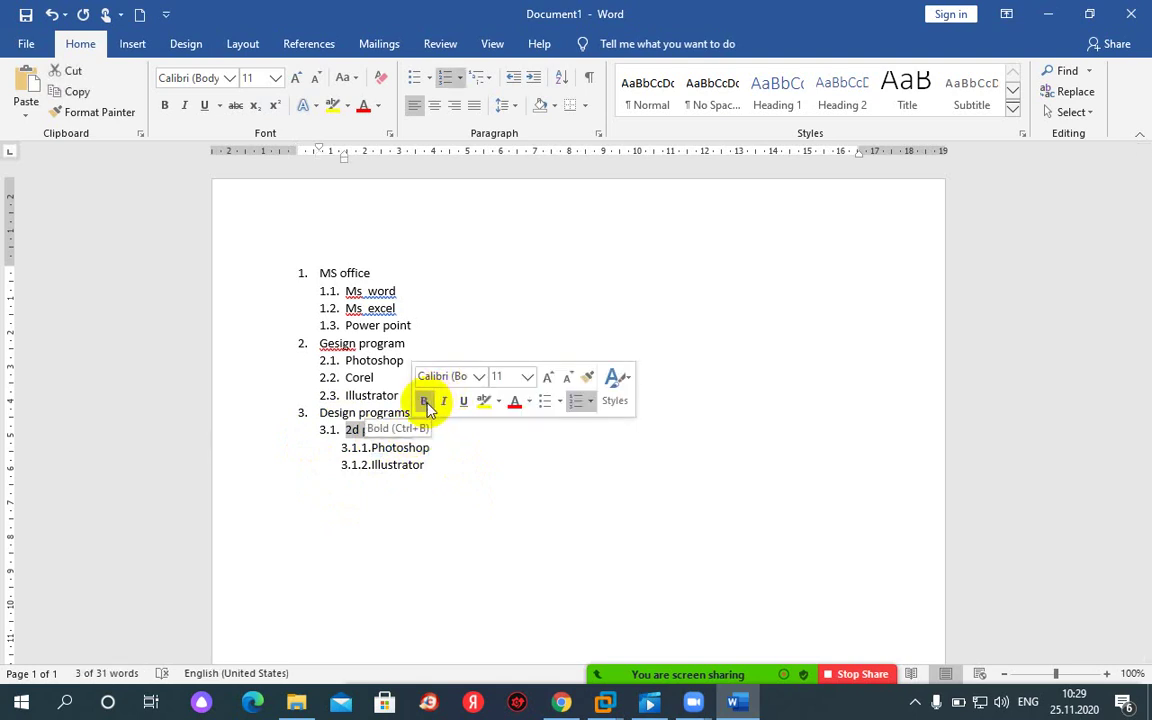
pyautogui.click(424, 401)
pyautogui.click(441, 466)
pyautogui.press('Return')
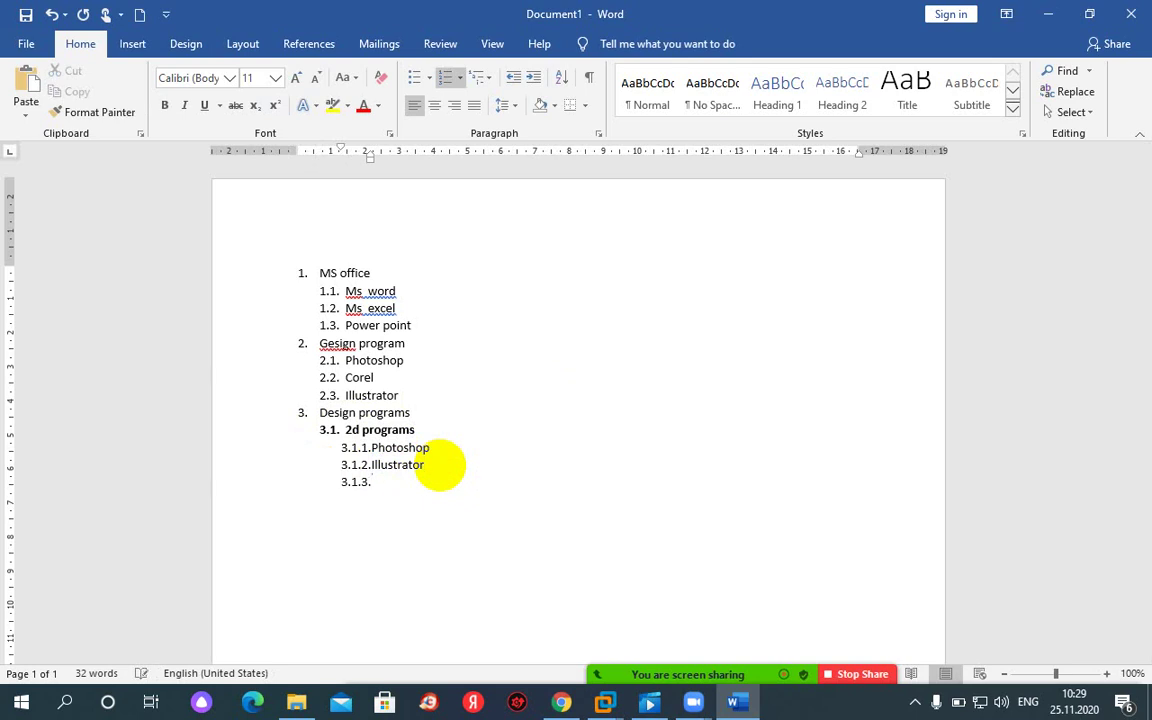
pyautogui.hotkey('shift', 'Tab')
pyautogui.write('3d ')
pyautogui.write('progra')
pyautogui.write('ms')
# Step: Nest 3dmax and Archikad under 3d programs, leaving an empty item 4 below
pyautogui.press('Return')
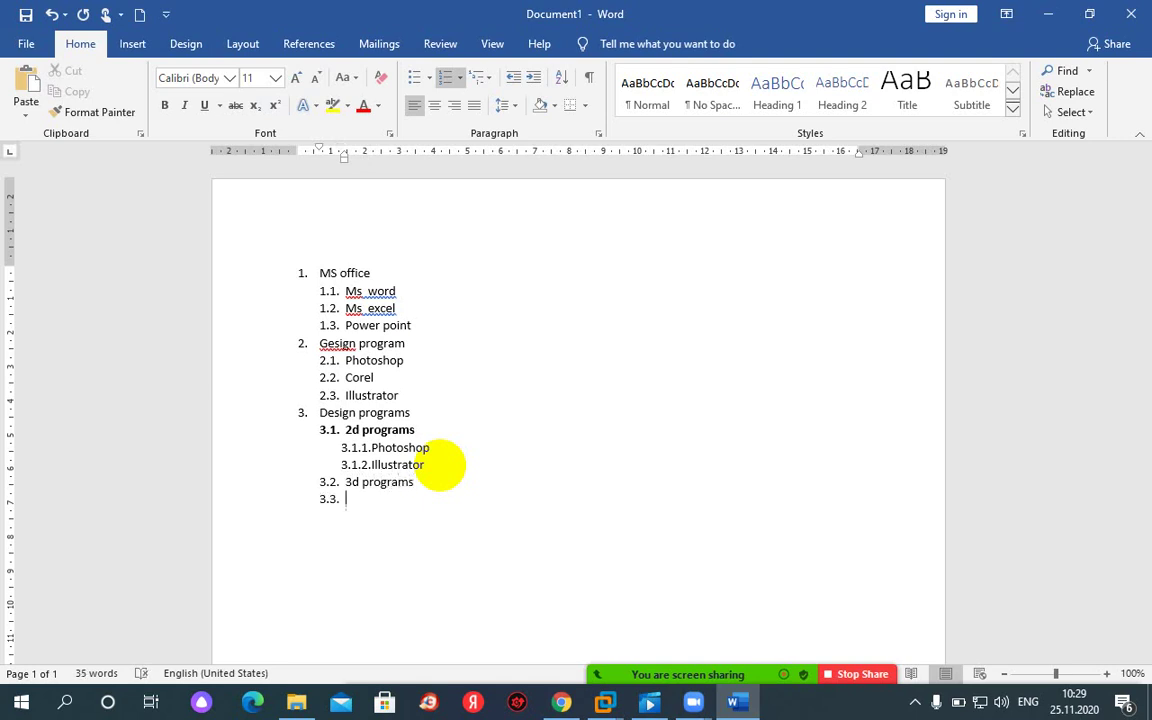
pyautogui.write('3dmax')
pyautogui.press('Return')
pyautogui.write('ar')
pyautogui.write('chikad')
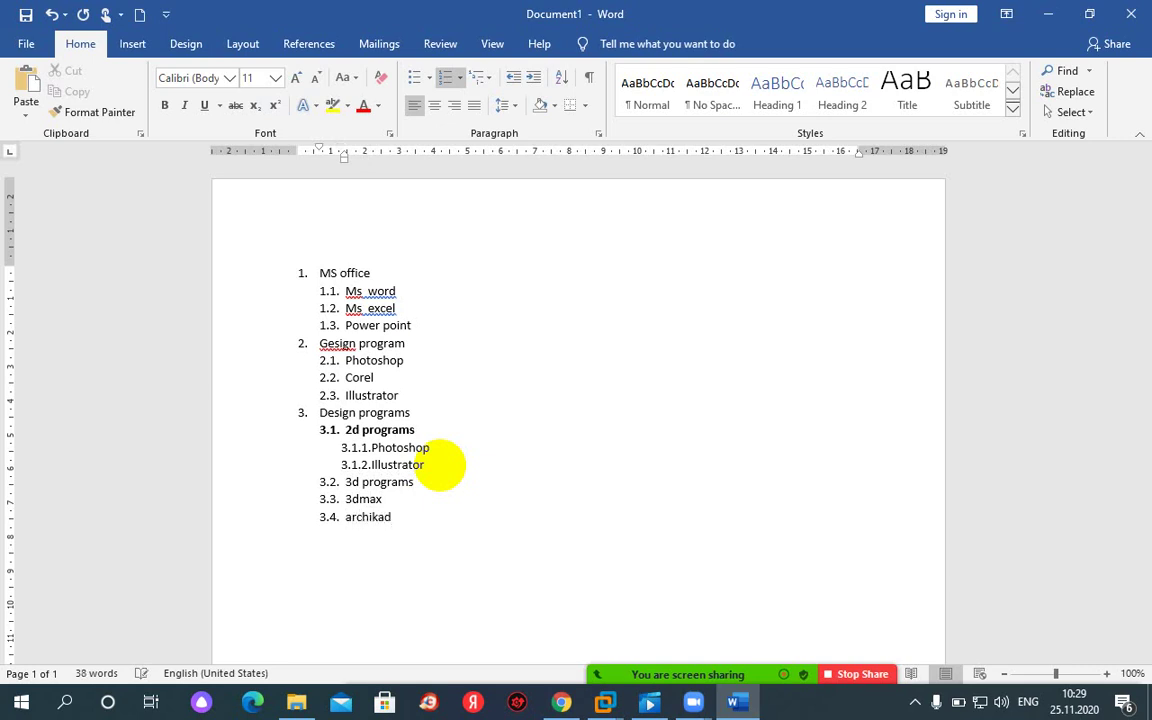
pyautogui.press('Return')
pyautogui.hotkey('shift', 'Tab')
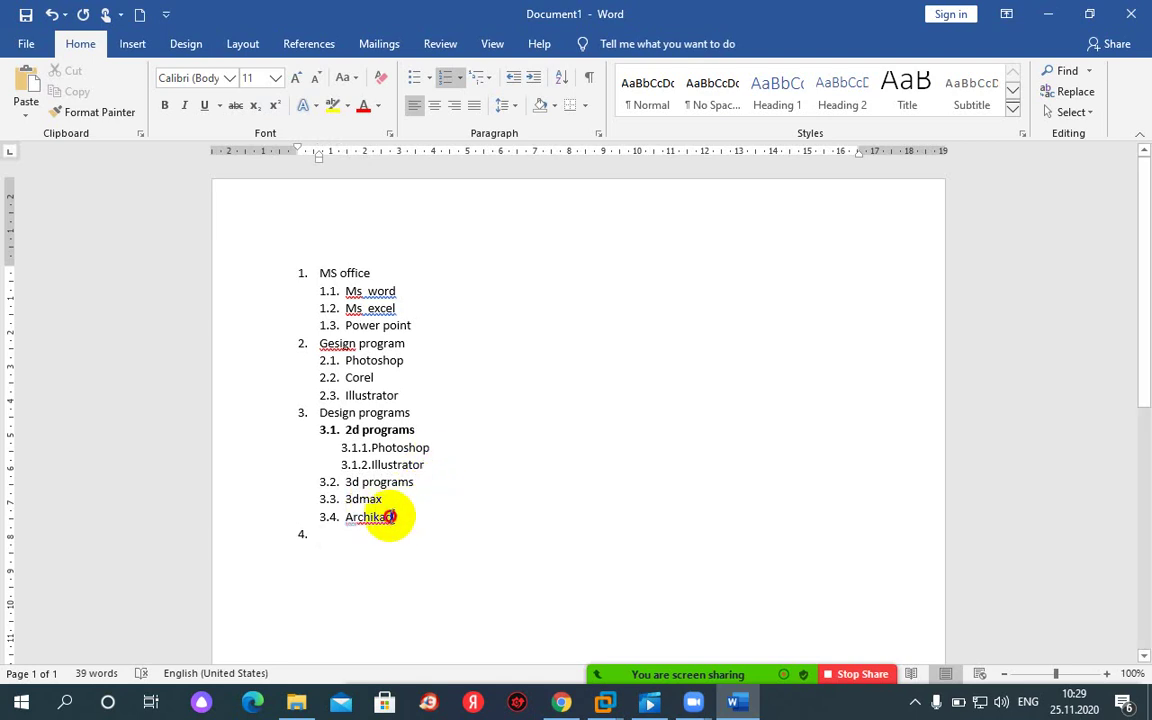
pyautogui.moveTo(399, 520); pyautogui.dragTo(301, 502)
pyautogui.press('BackSpace')
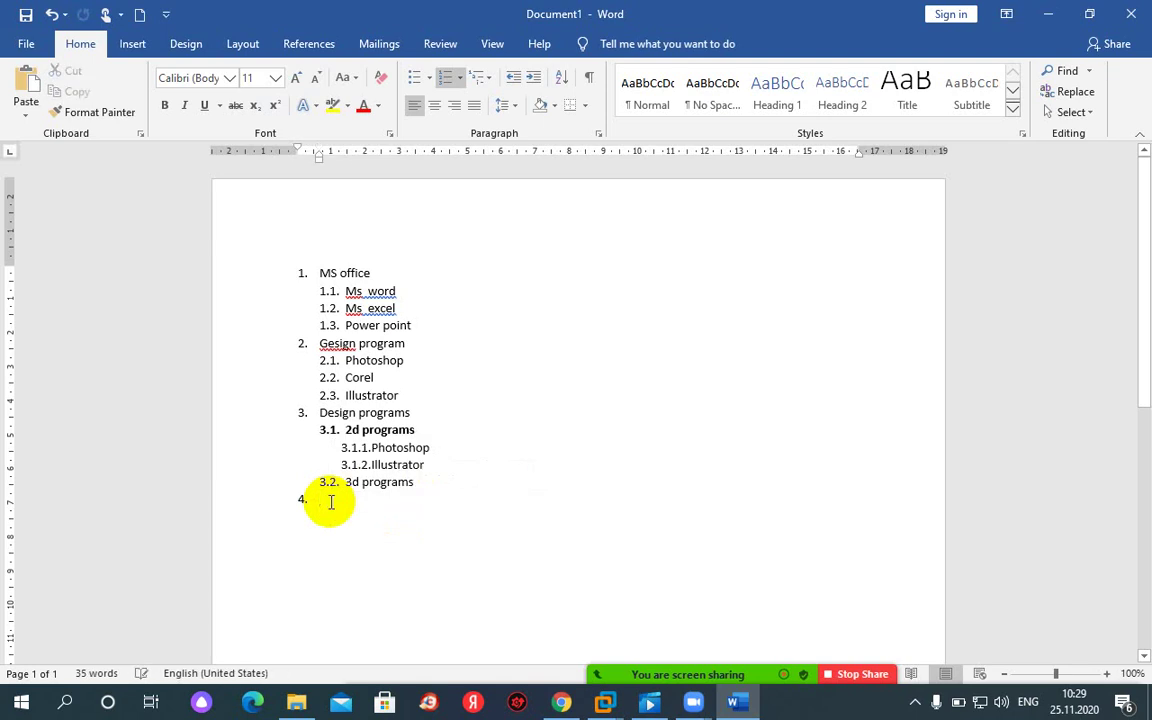
pyautogui.press('BackSpace')
pyautogui.press('BackSpace')
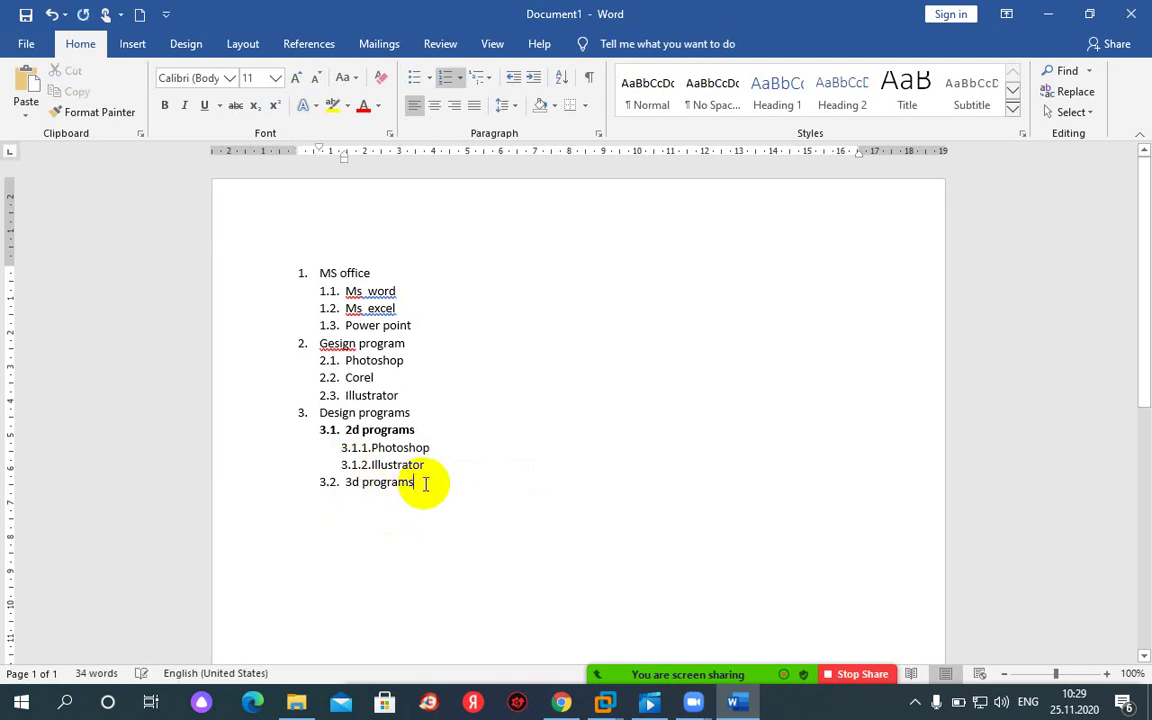
pyautogui.press('Tab')
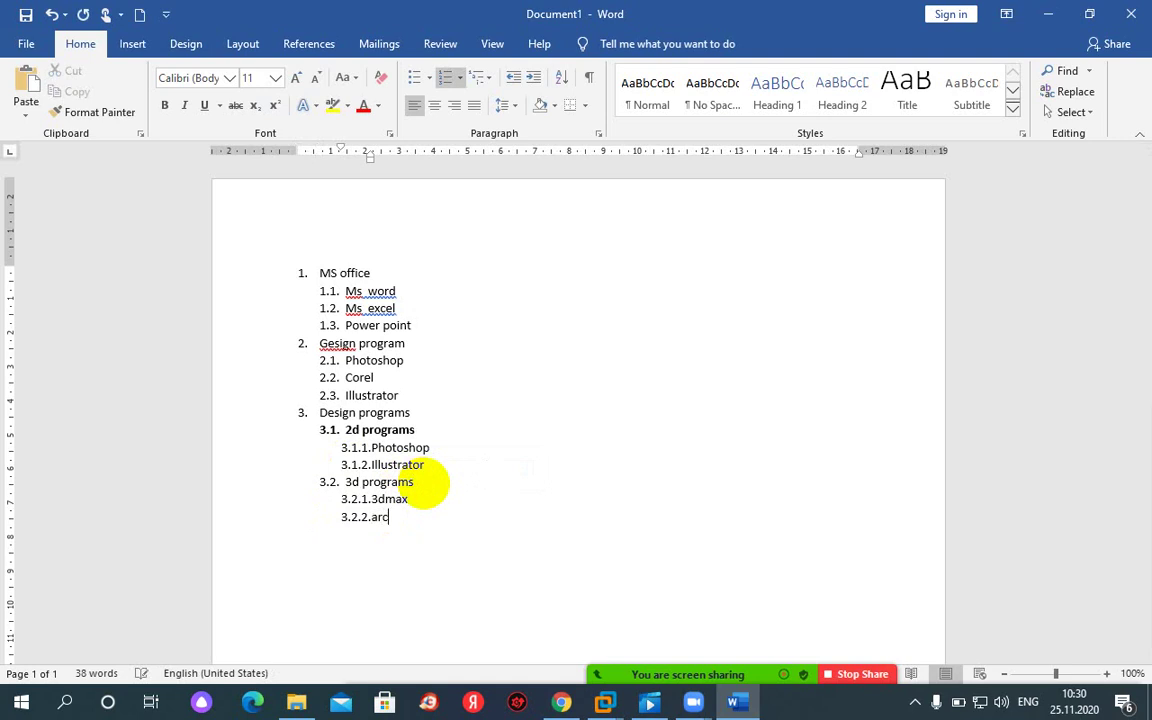
pyautogui.press('Return')
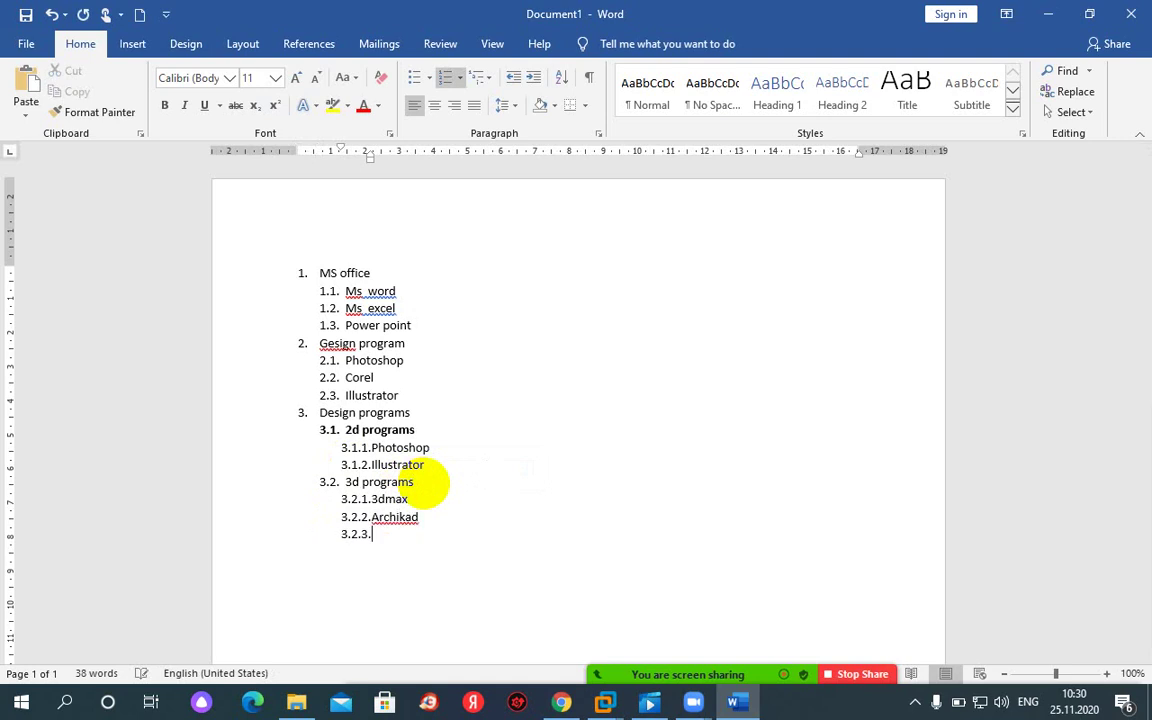
pyautogui.hotkey('shift', 'Tab')
pyautogui.hotkey('shift', 'Tab')
# Step: Bold the 3.2 '3d programs' heading, then clear the selection
pyautogui.doubleClick(397, 484)
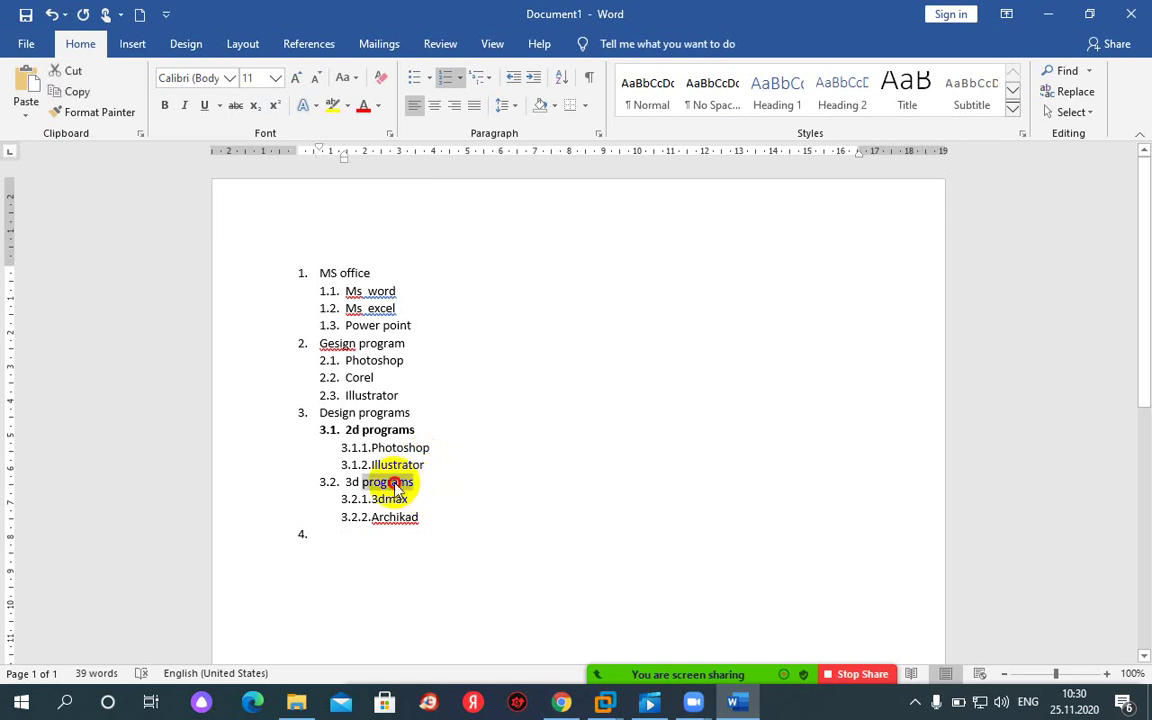
pyautogui.moveTo(397, 484); pyautogui.dragTo(347, 482)
pyautogui.click(404, 452)
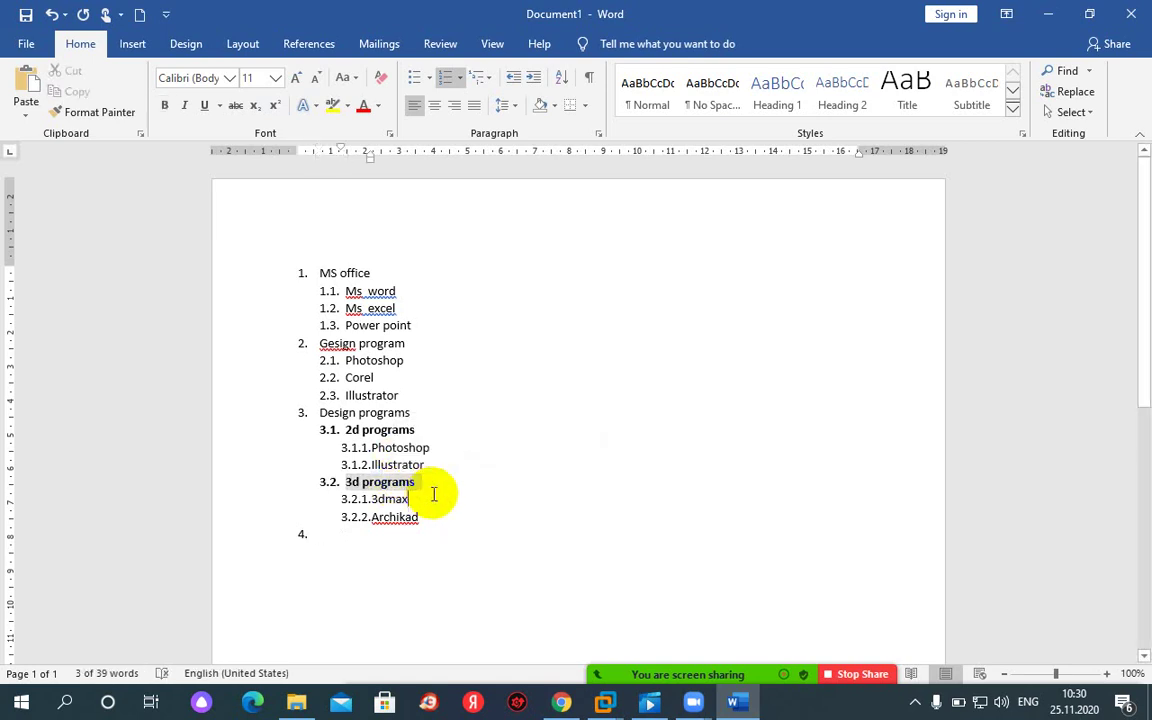
pyautogui.click(434, 494)
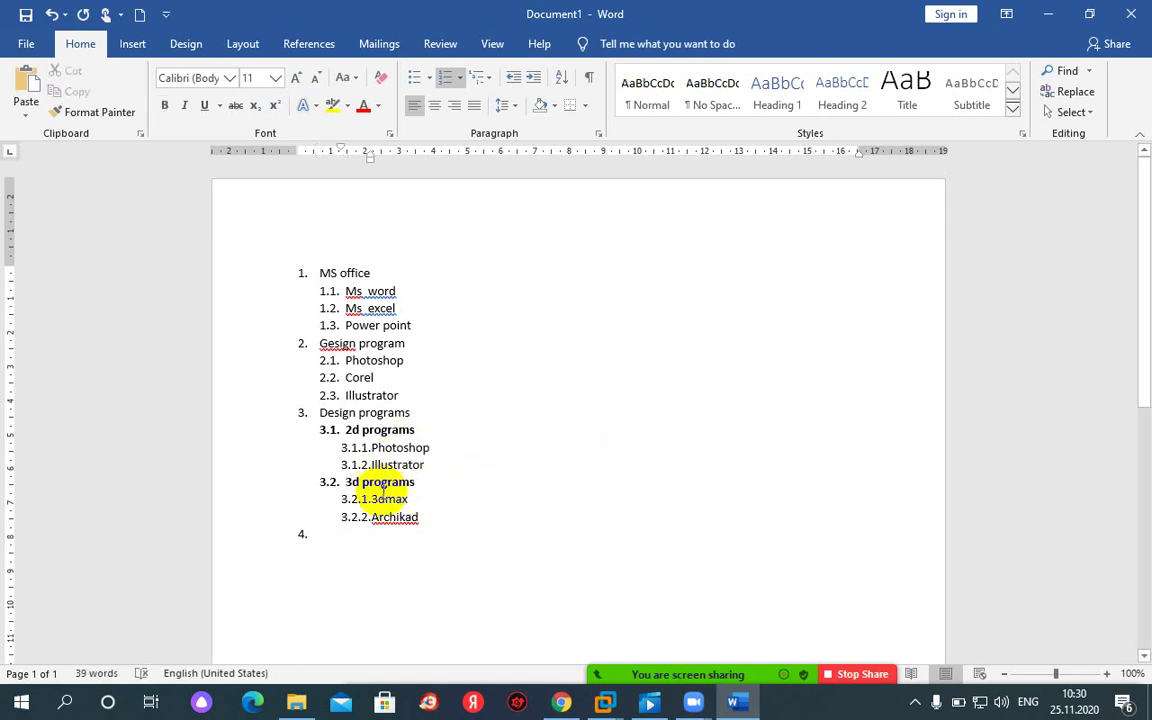
pyautogui.click(301, 413)
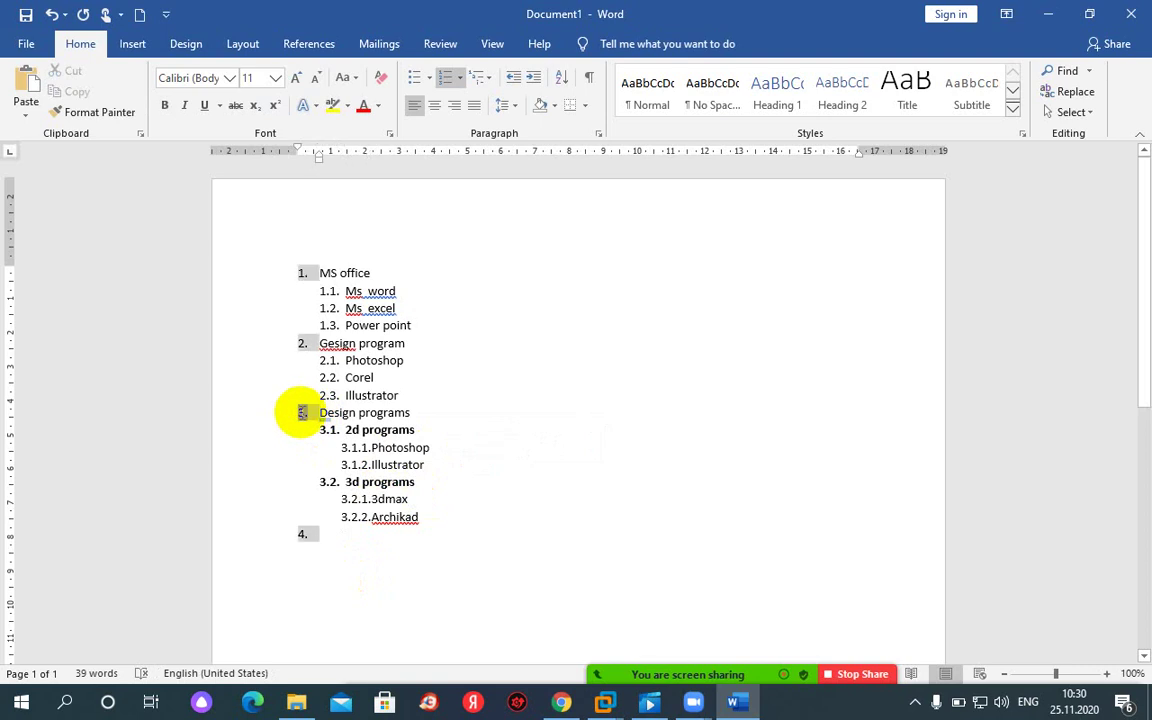
pyautogui.click(304, 412)
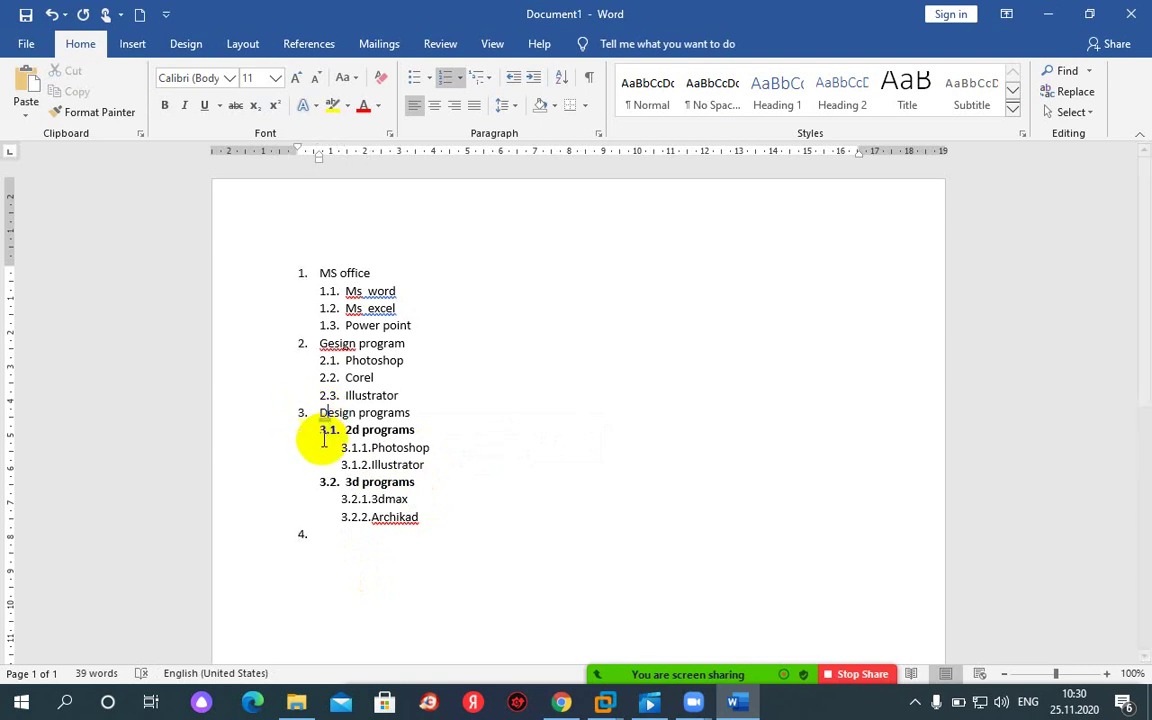
pyautogui.moveTo(323, 435)
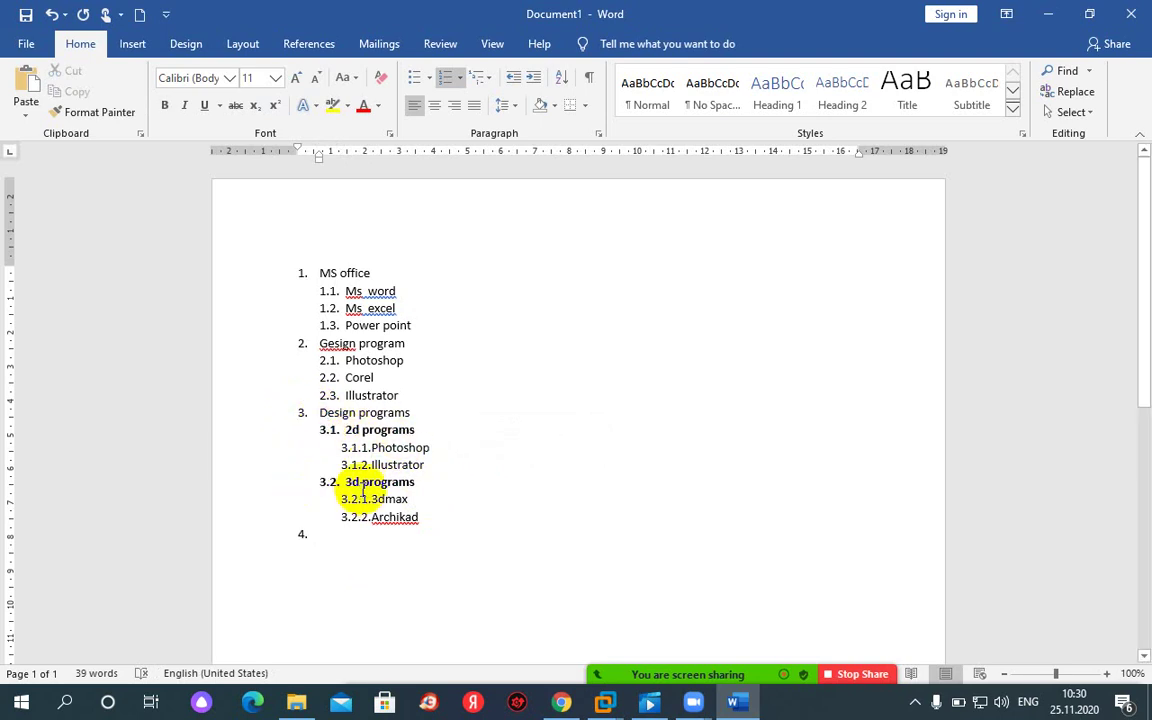
pyautogui.moveTo(419, 517); pyautogui.dragTo(305, 423)
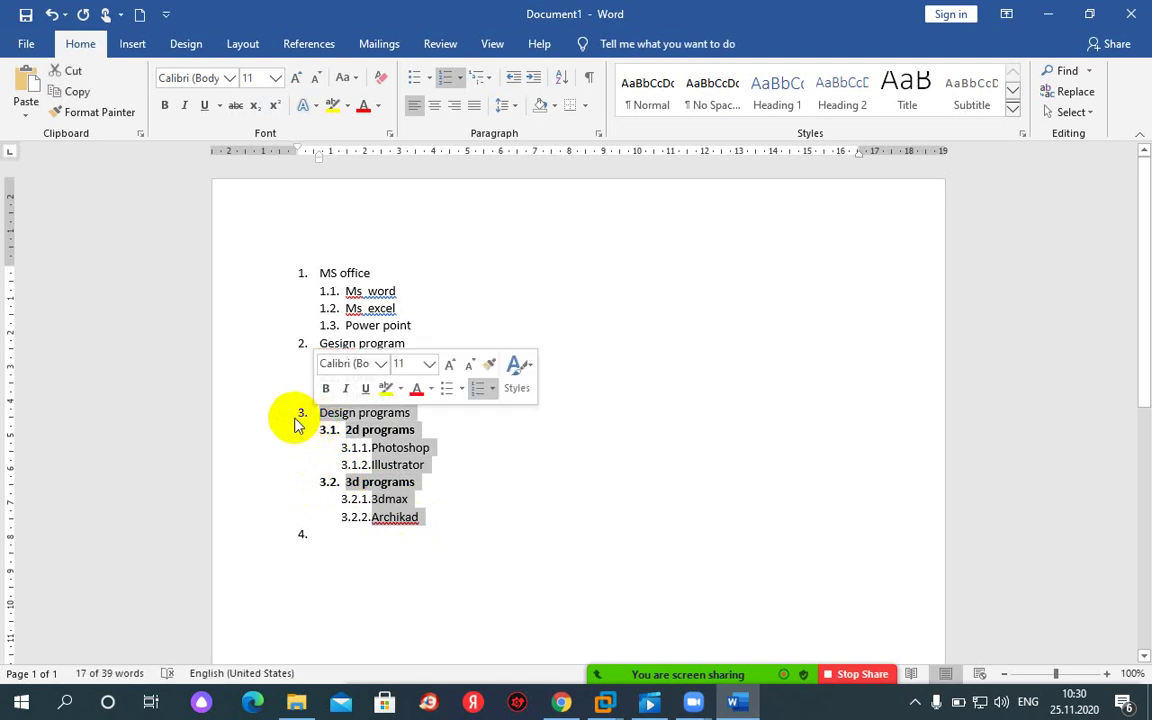
pyautogui.click(300, 412)
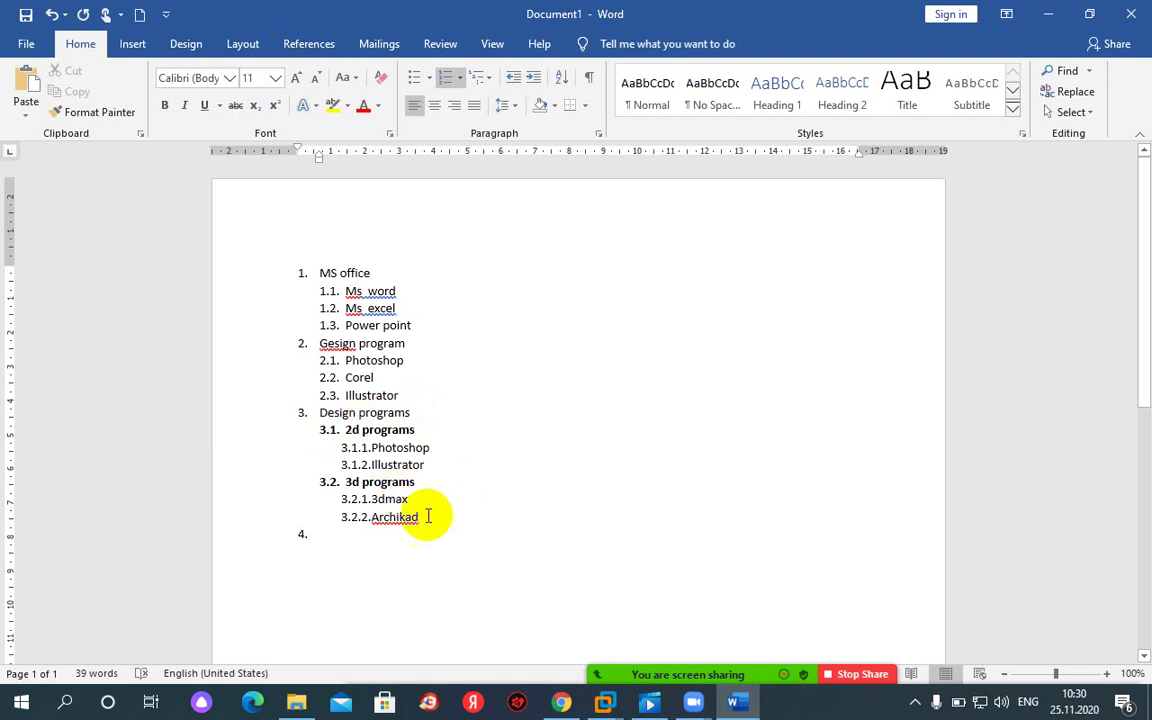
pyautogui.moveTo(424, 517); pyautogui.dragTo(320, 266)
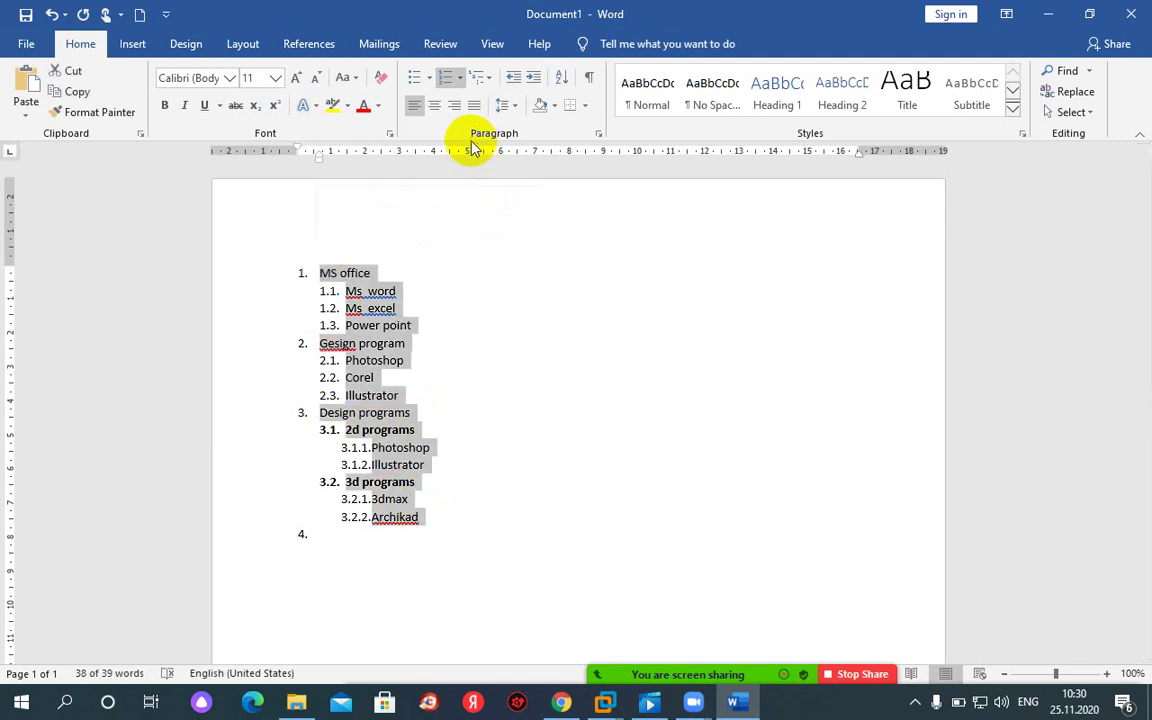
pyautogui.click(490, 78)
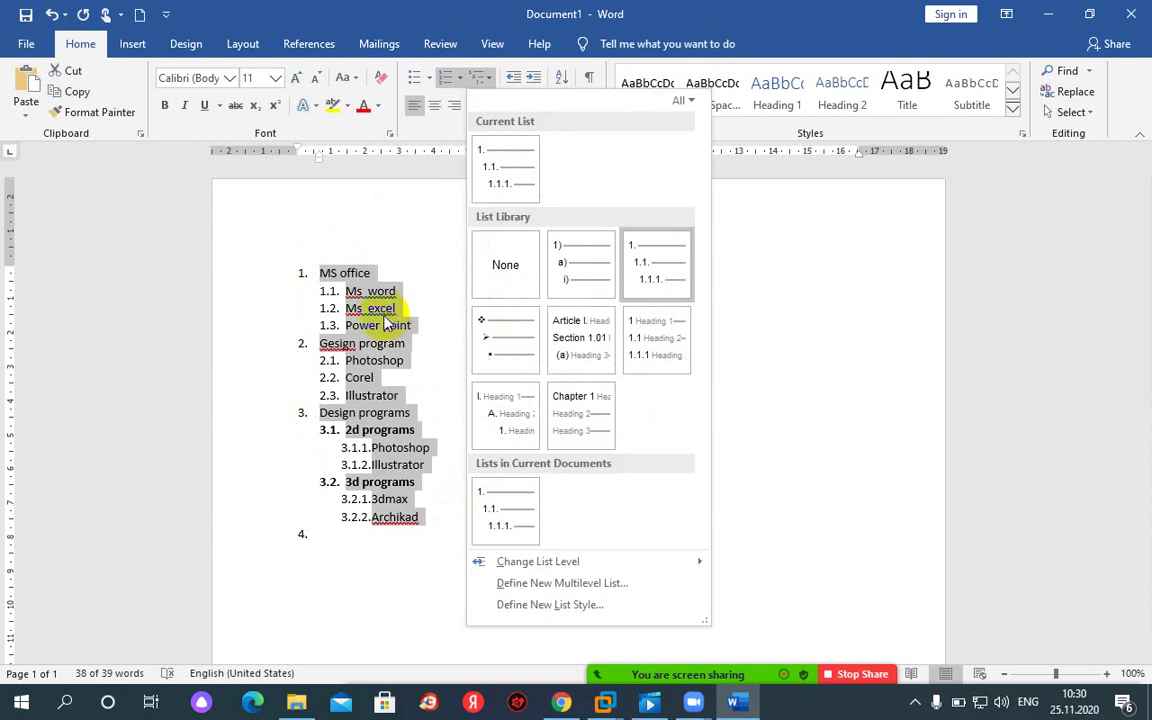
pyautogui.press('Escape')
pyautogui.click(440, 320)
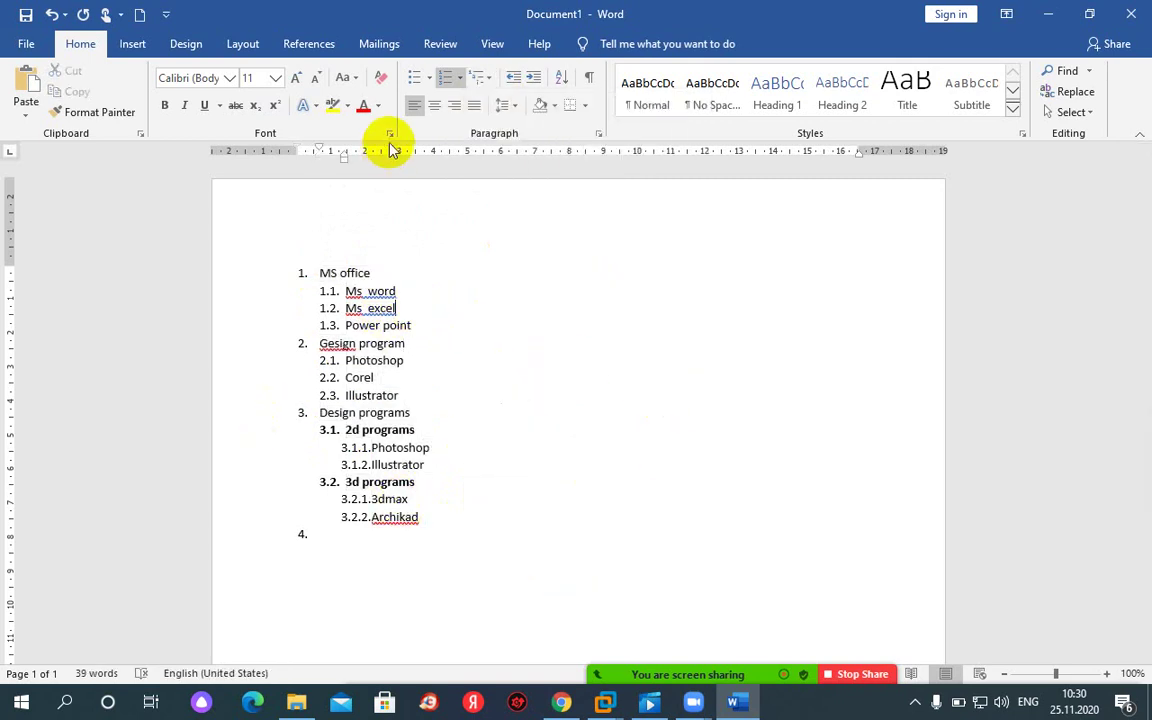
pyautogui.click(437, 108)
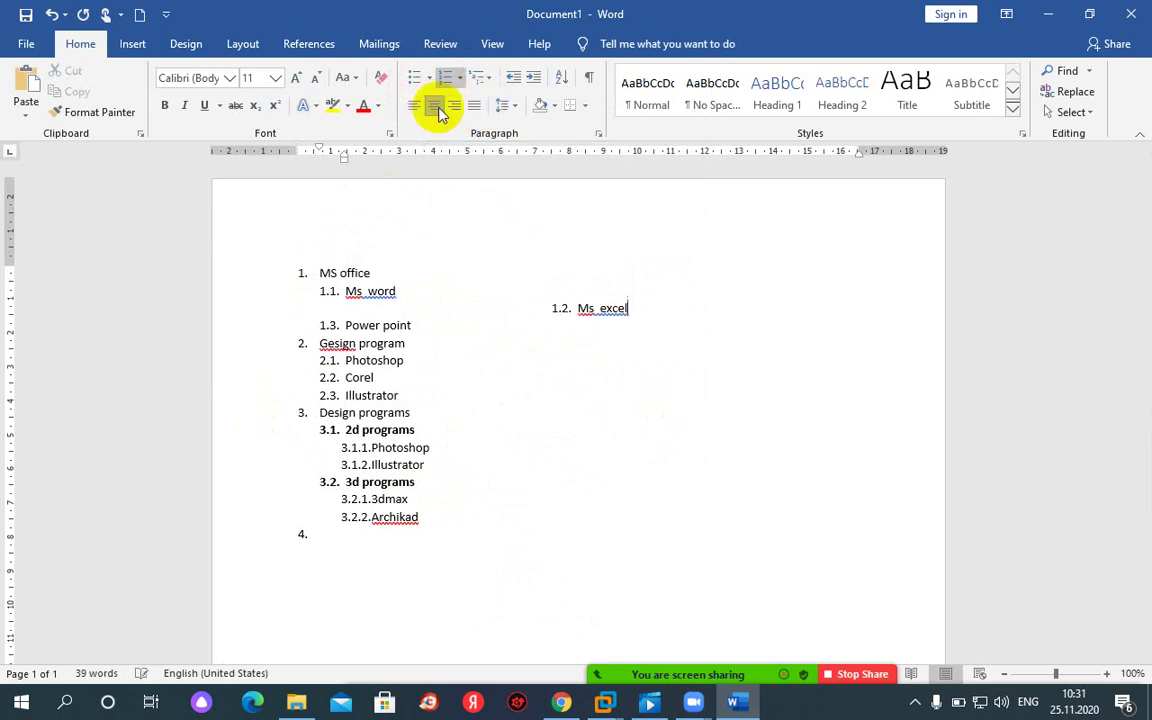
pyautogui.click(454, 109)
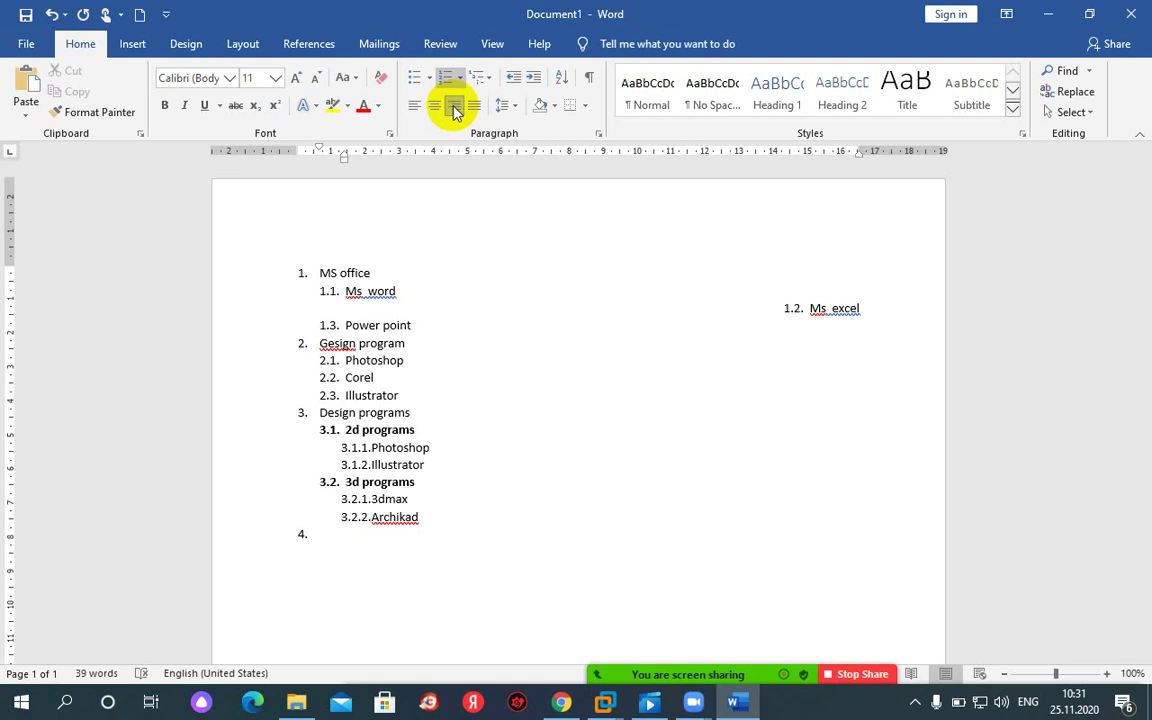
pyautogui.click(414, 106)
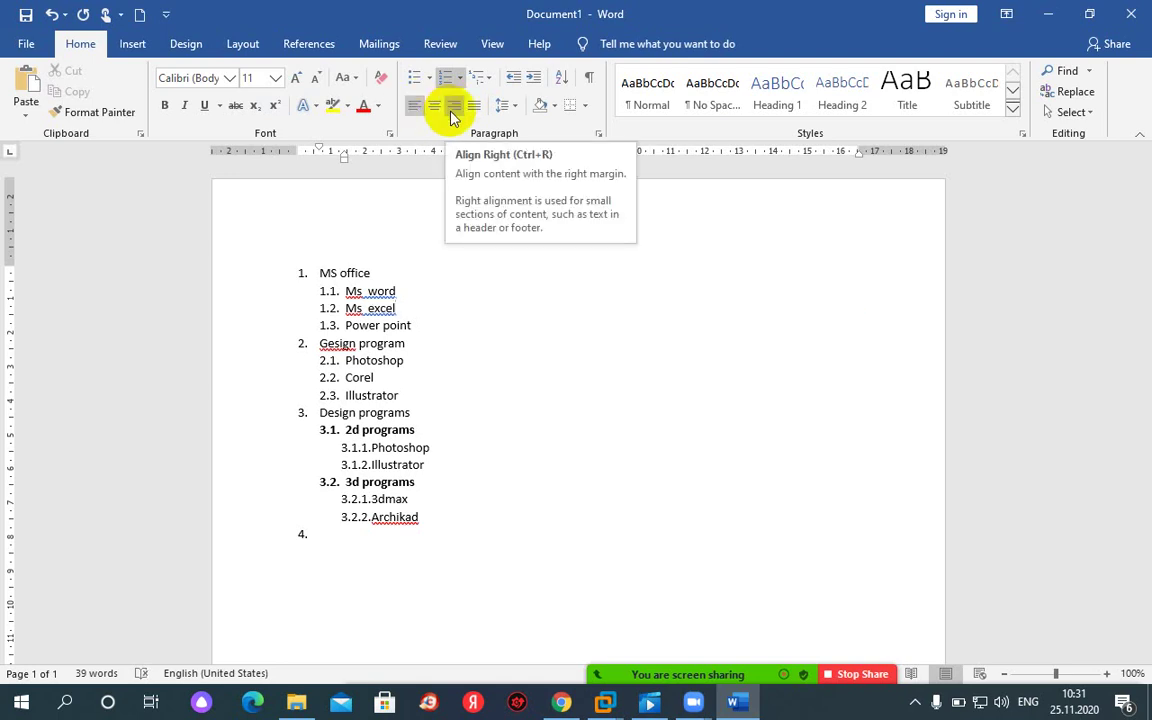
pyautogui.click(388, 132)
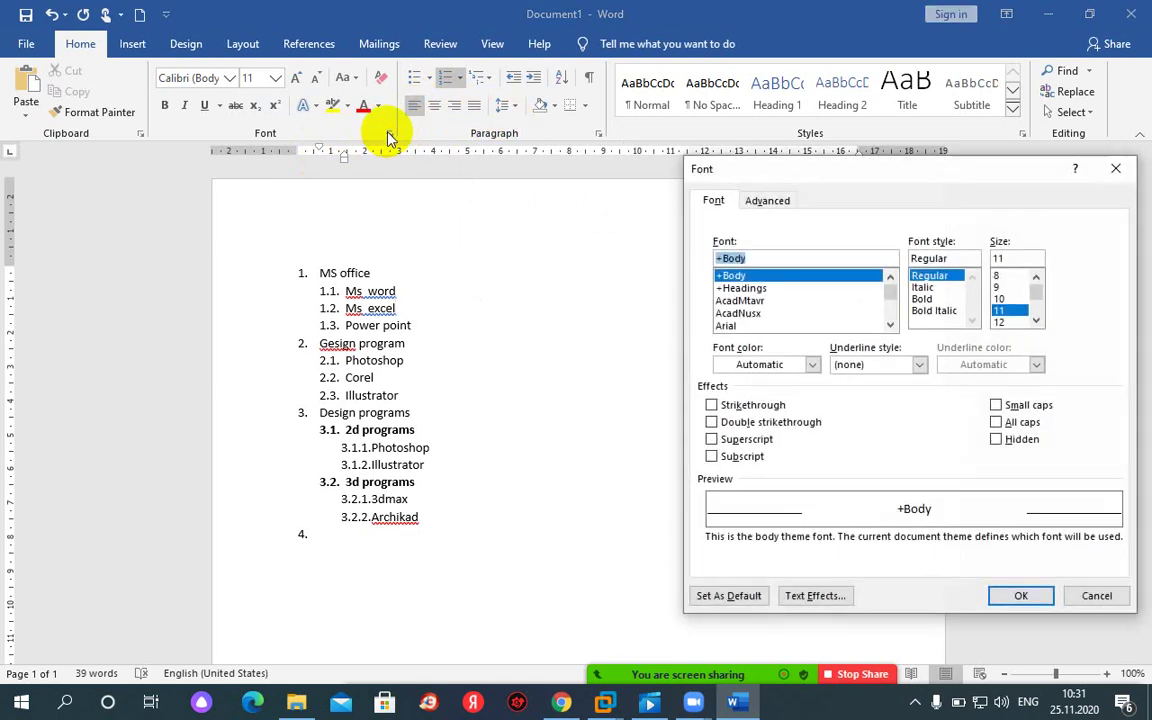
pyautogui.click(780, 200)
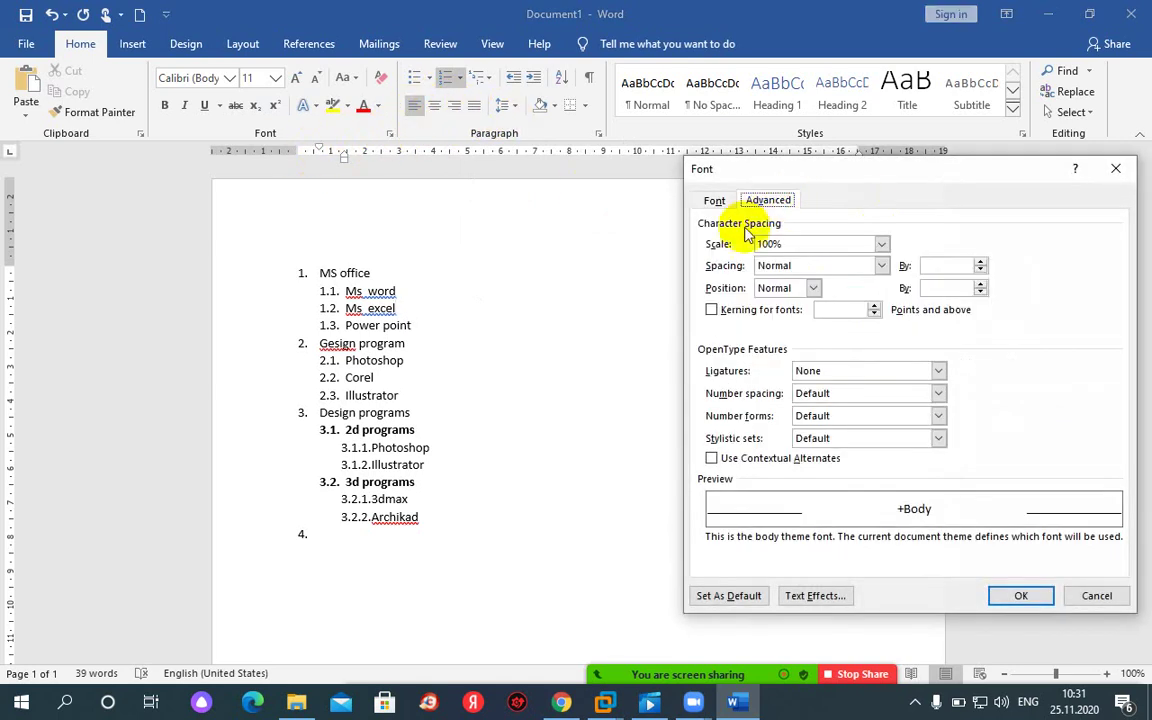
pyautogui.click(1115, 169)
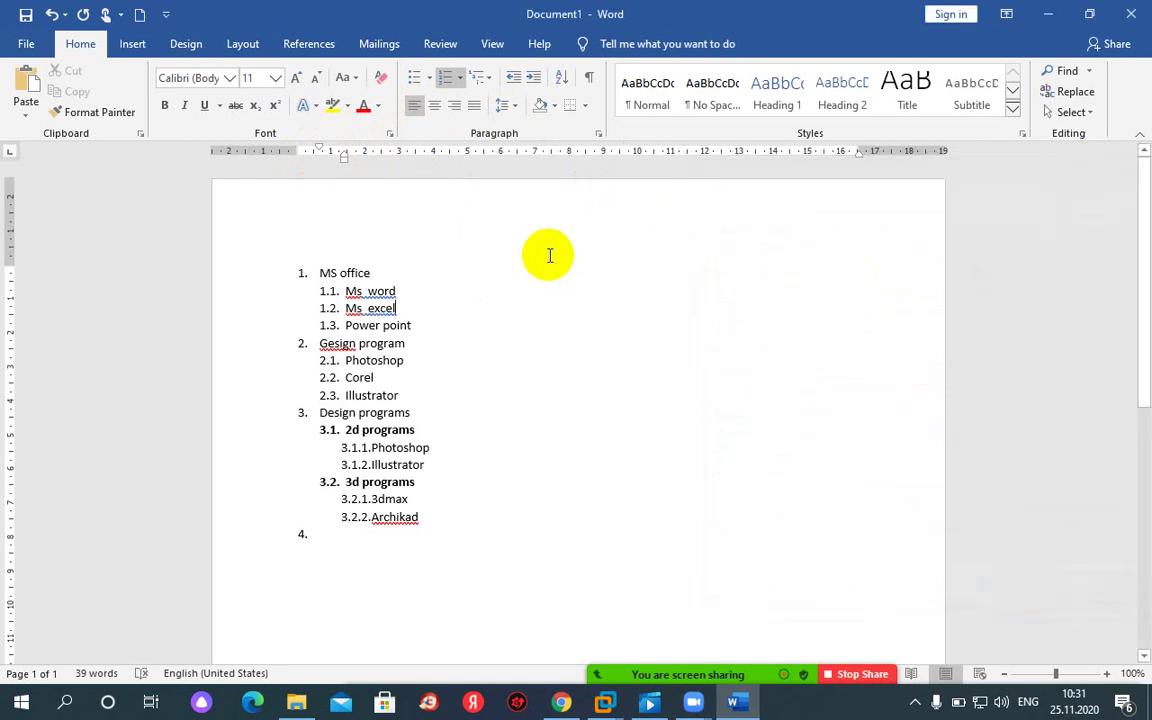
pyautogui.click(515, 106)
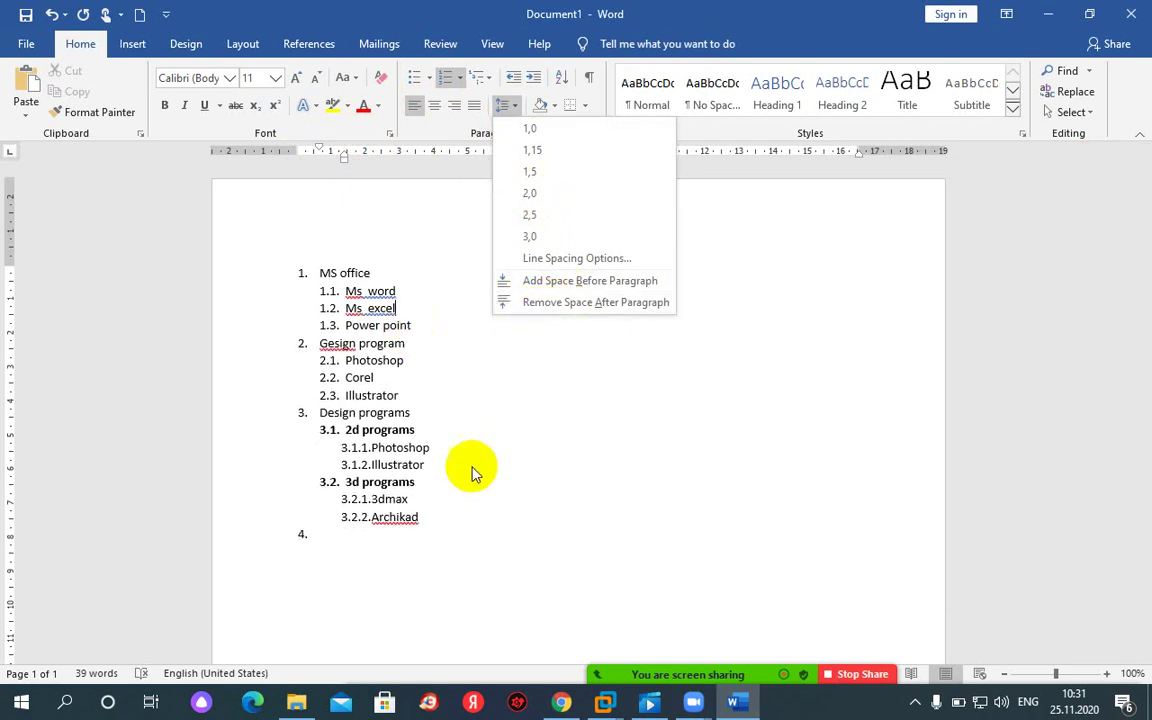
# Step: Add an unnumbered empty line after Ms excel
pyautogui.click(407, 310)
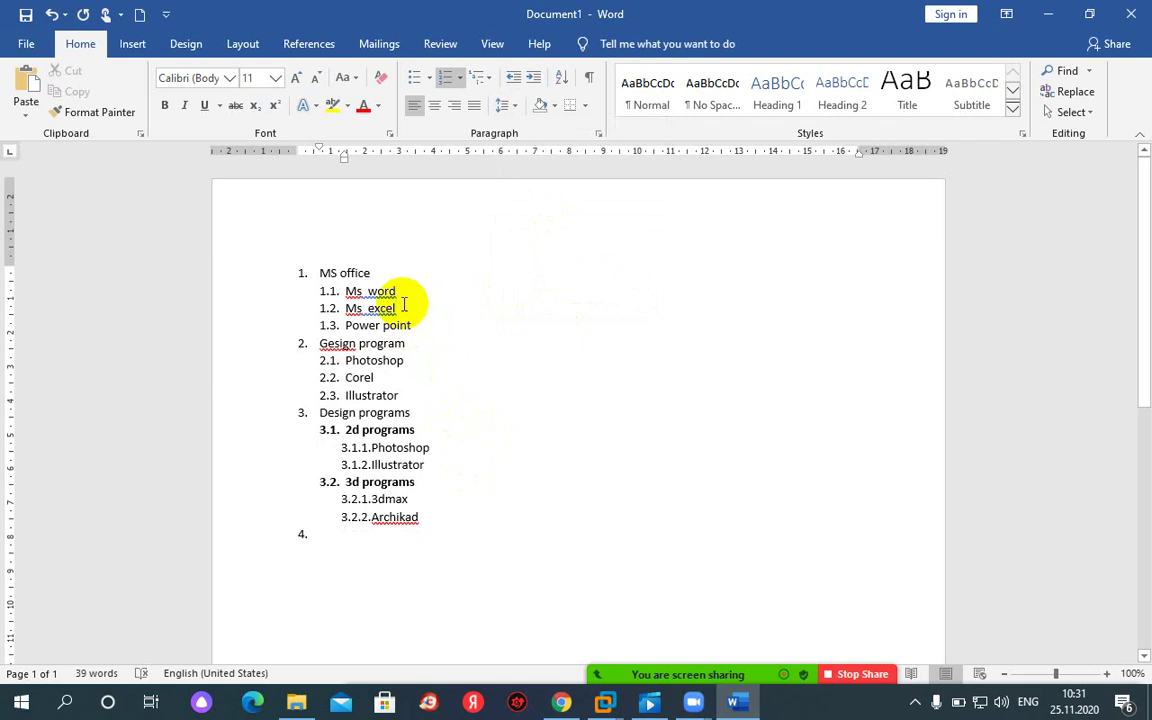
pyautogui.press('Return')
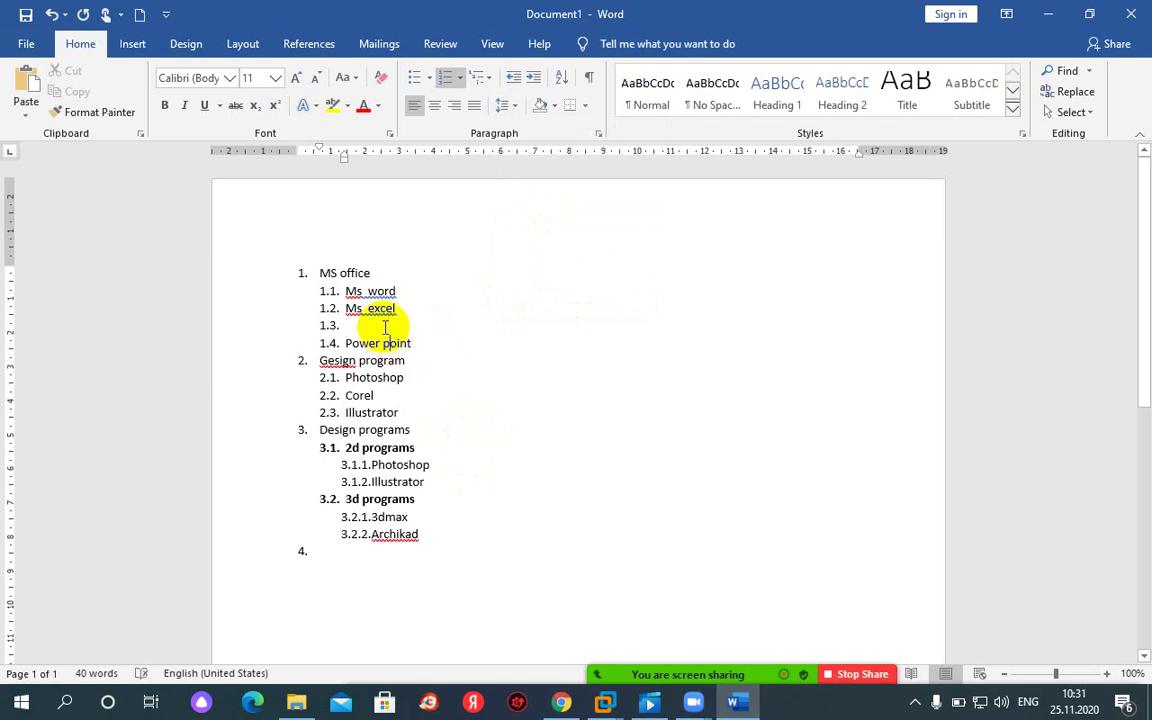
pyautogui.press('BackSpace')
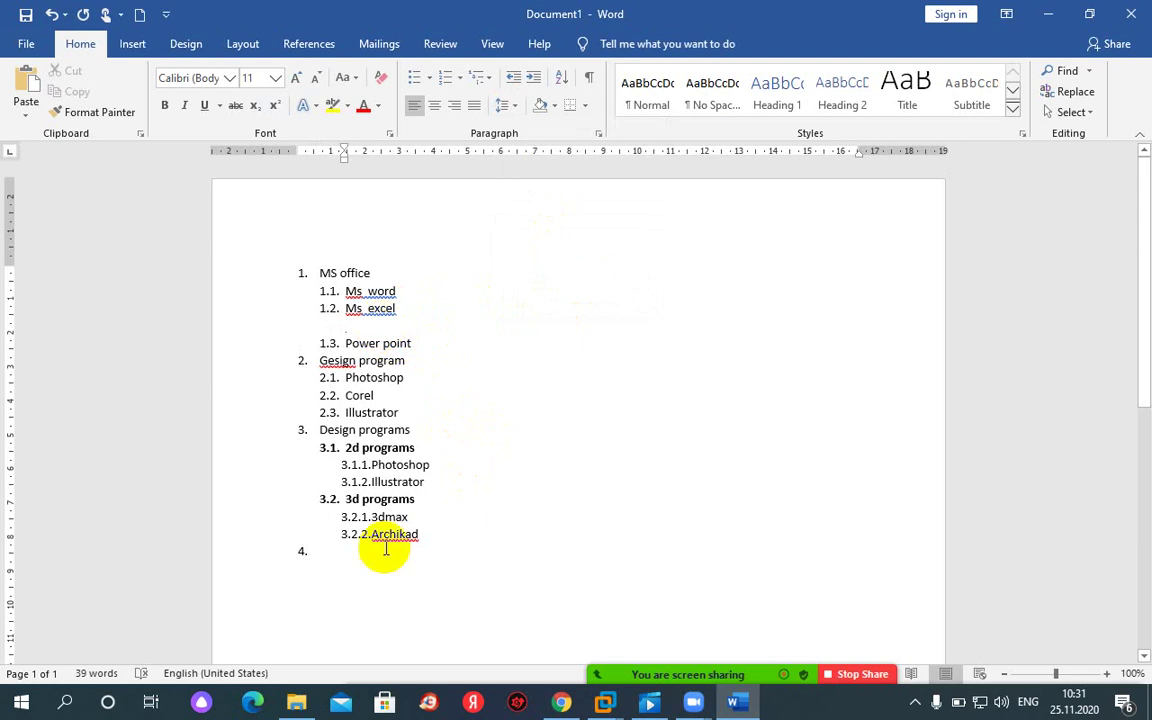
# Step: Remove the space after paragraphs across the whole list and delete the empty line under Ms excel
pyautogui.moveTo(432, 540); pyautogui.dragTo(290, 260)
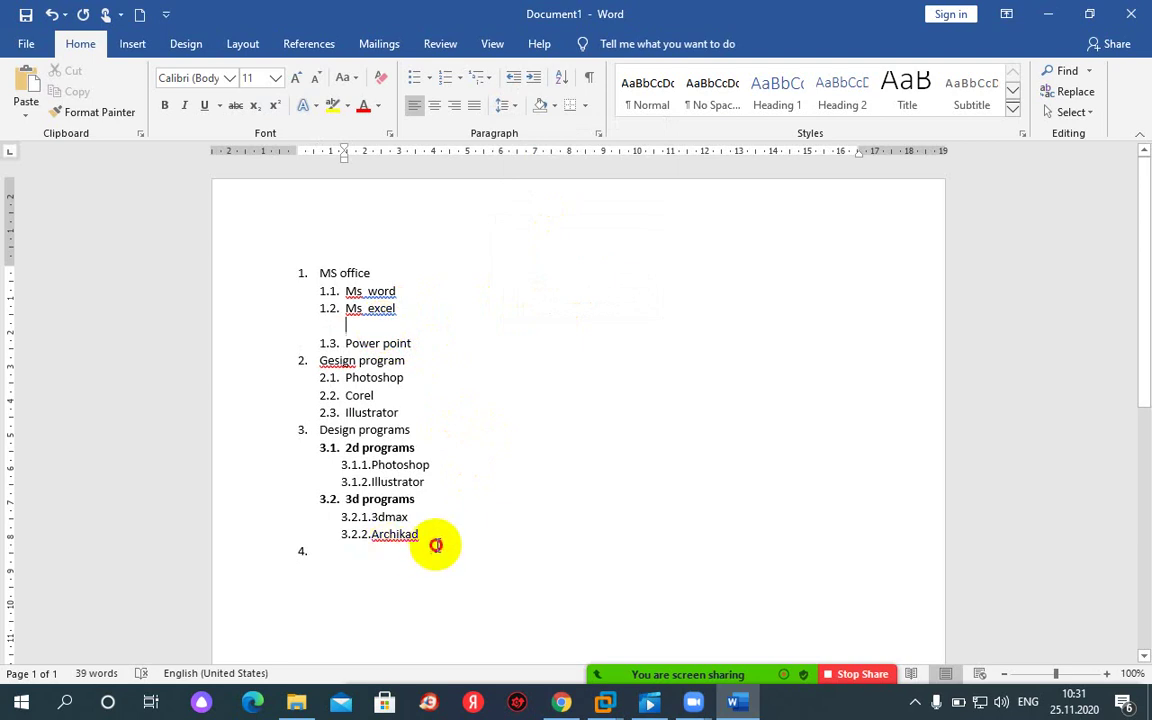
pyautogui.click(506, 105)
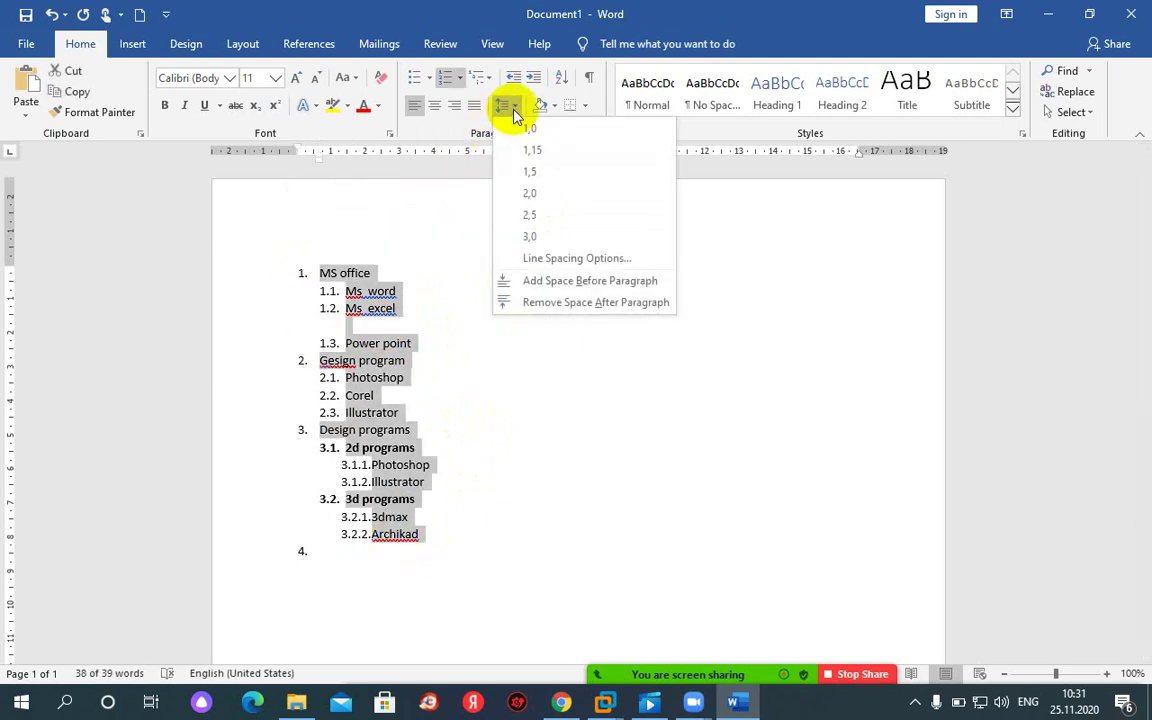
pyautogui.click(534, 303)
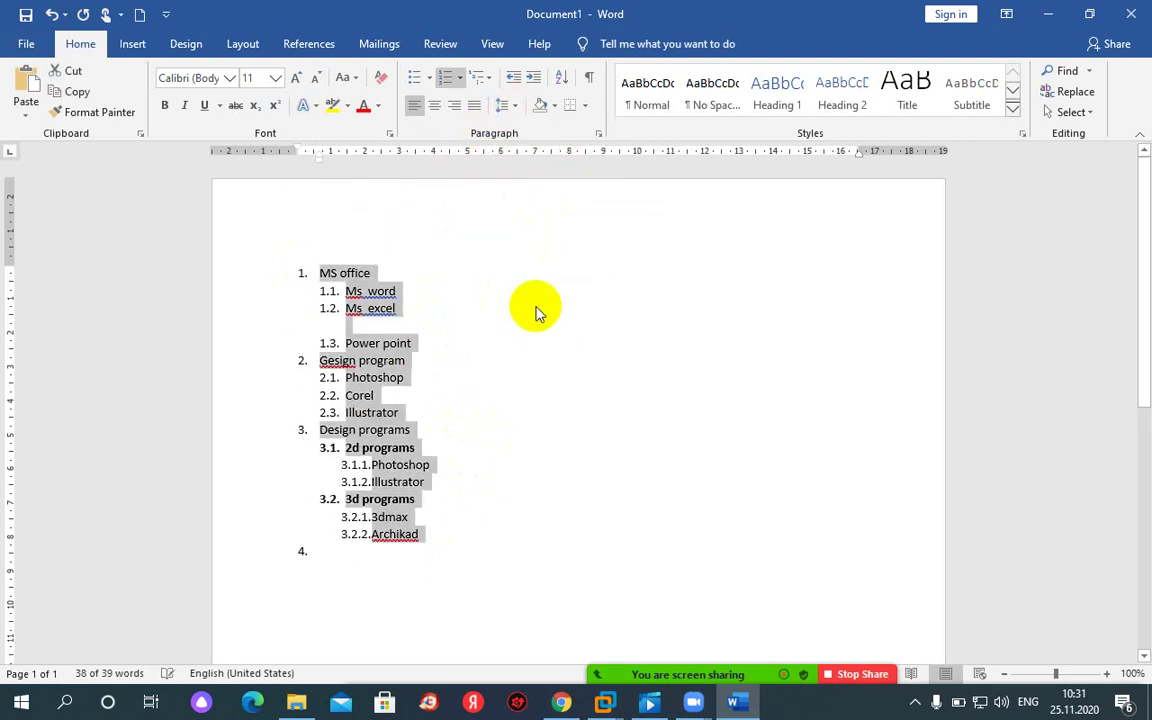
pyautogui.click(507, 106)
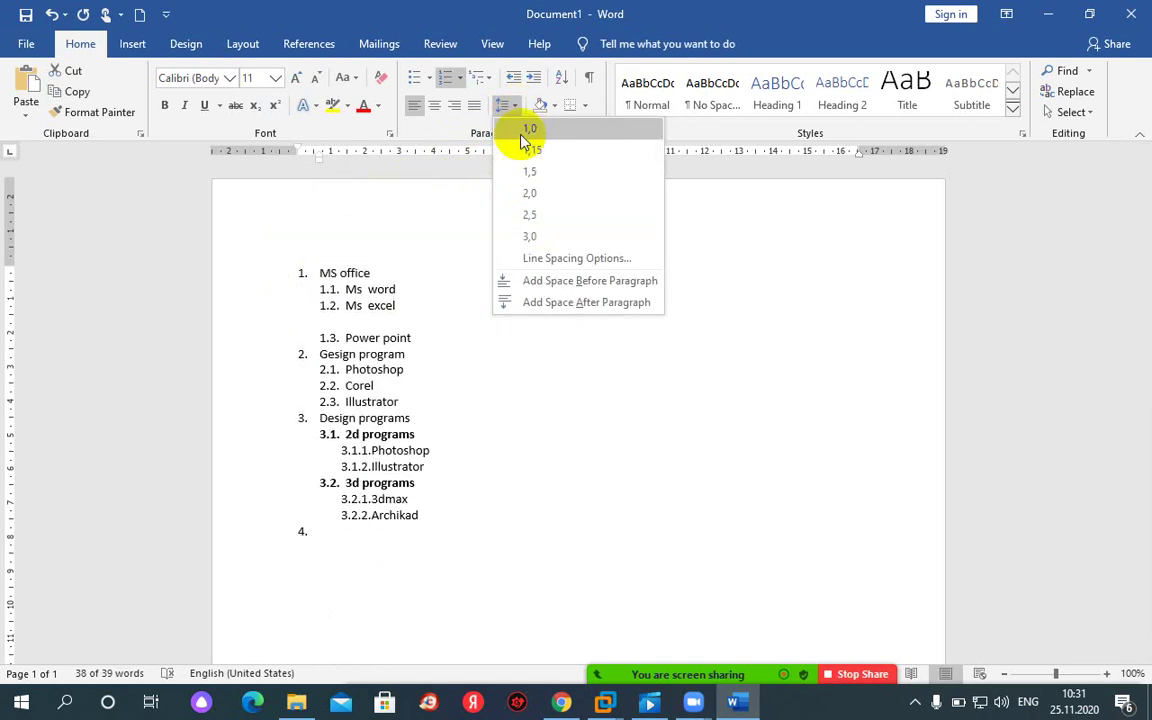
pyautogui.click(397, 328)
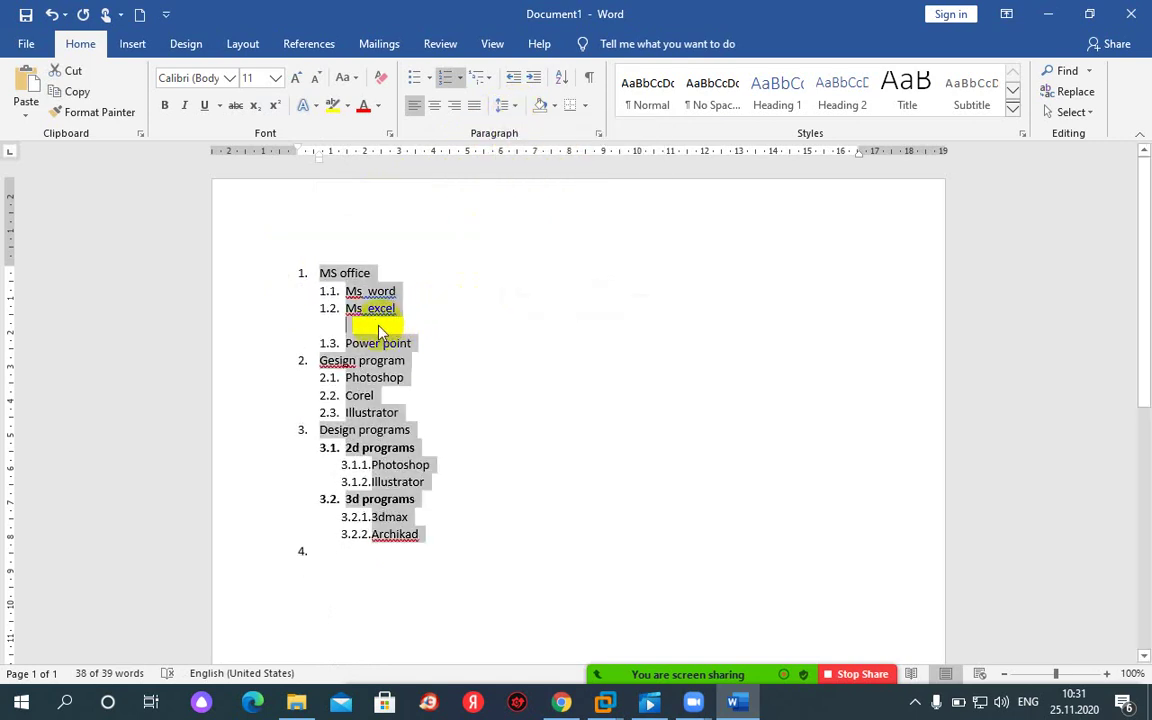
pyautogui.click(378, 323)
pyautogui.press('BackSpace')
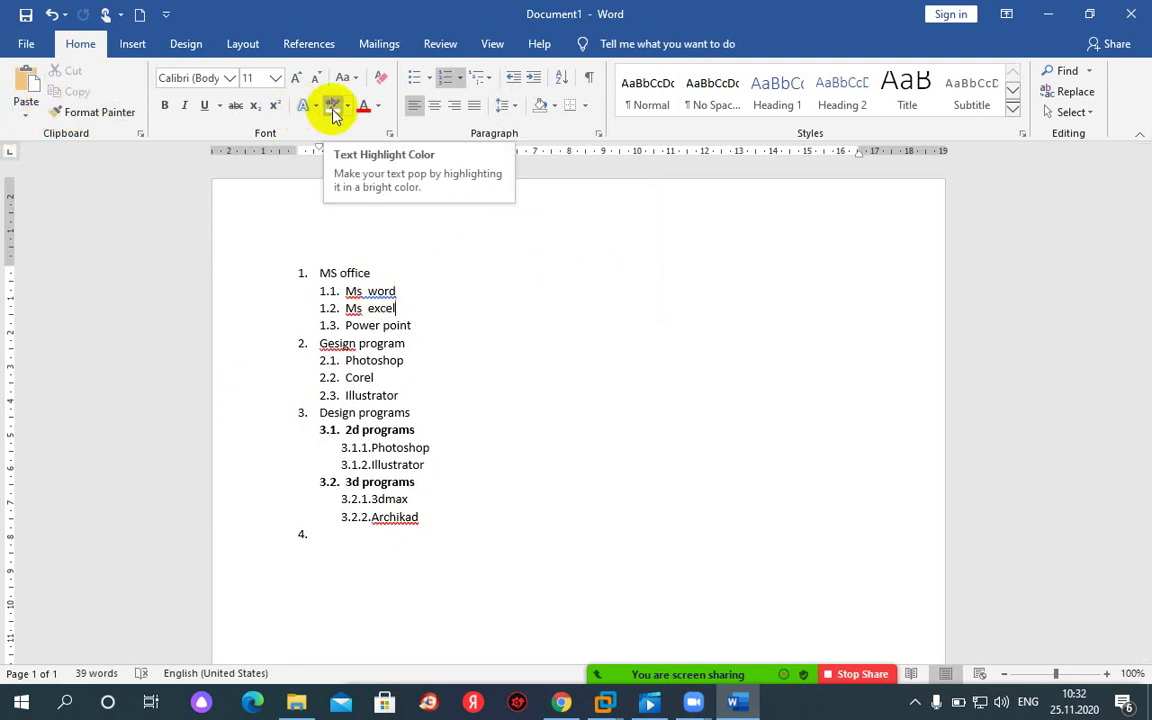
# Step: Make 'word' in item 1.1 bold, italic, red and 16 pt, then copy that formatting onto 'Photoshop'
pyautogui.doubleClick(378, 291)
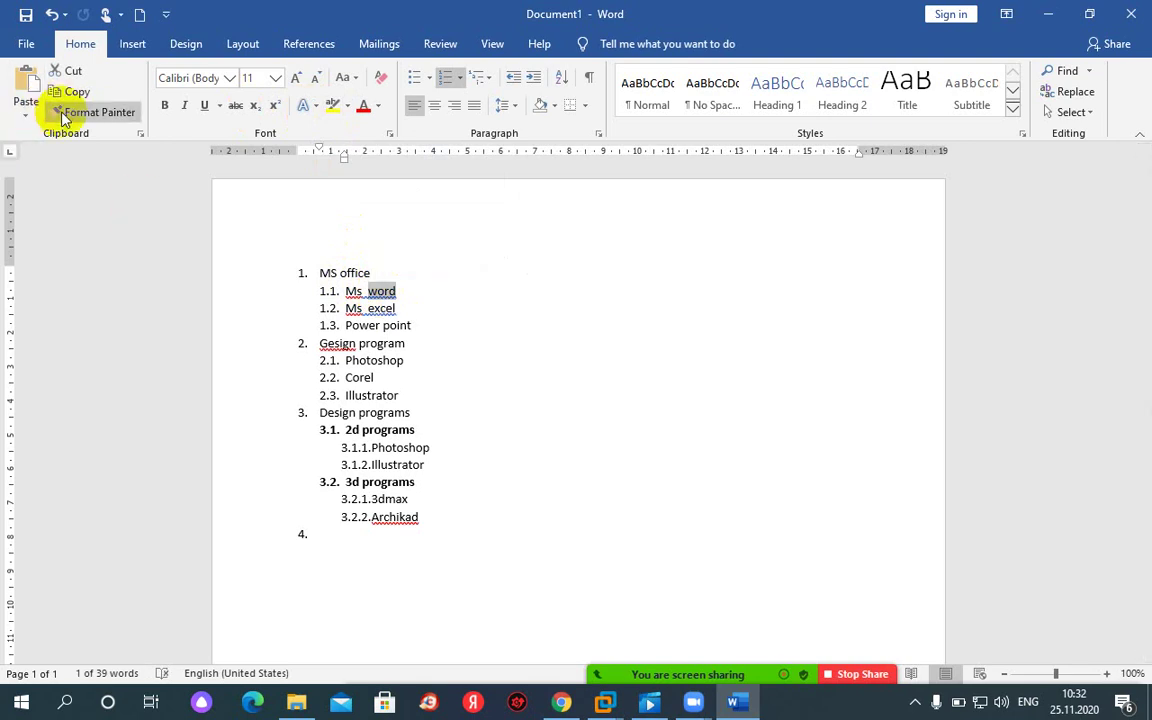
pyautogui.click(165, 105)
pyautogui.click(185, 106)
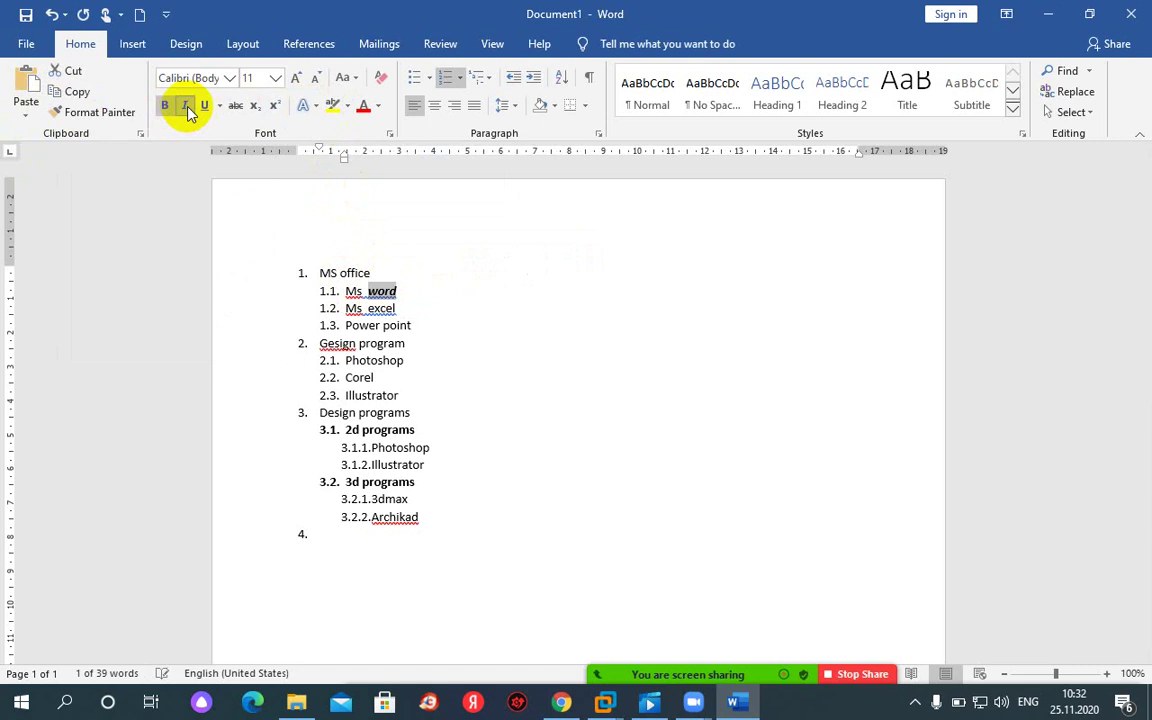
pyautogui.click(296, 78)
pyautogui.click(296, 78)
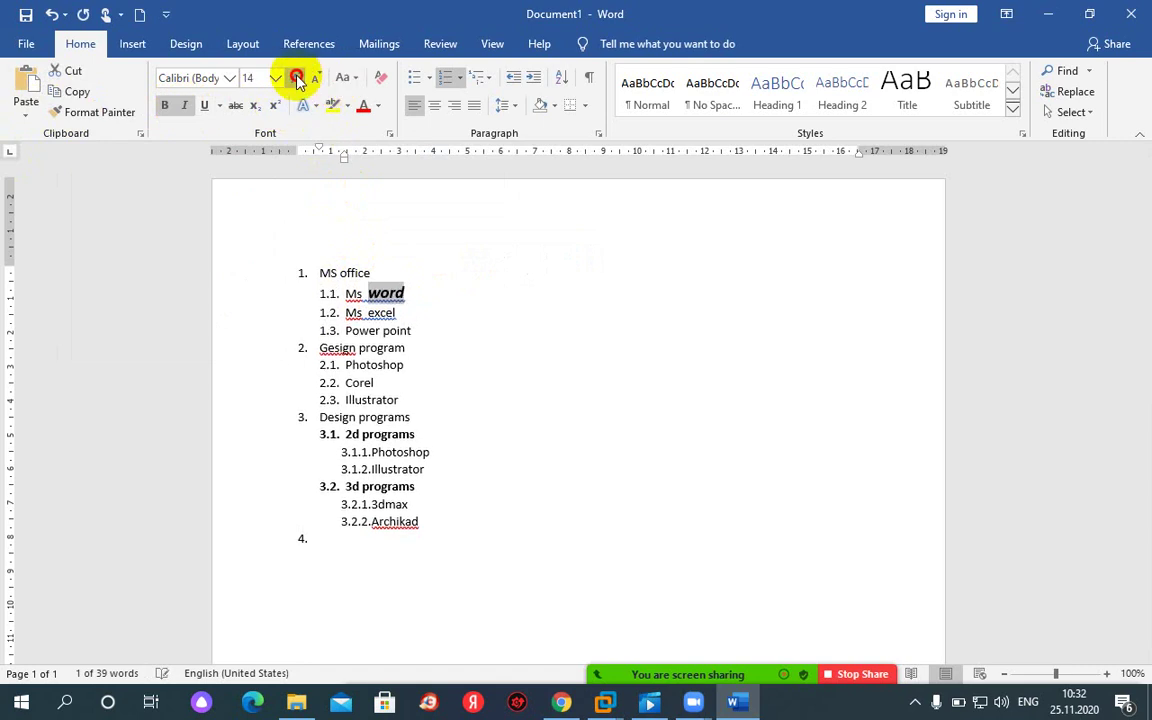
pyautogui.click(296, 78)
pyautogui.click(364, 106)
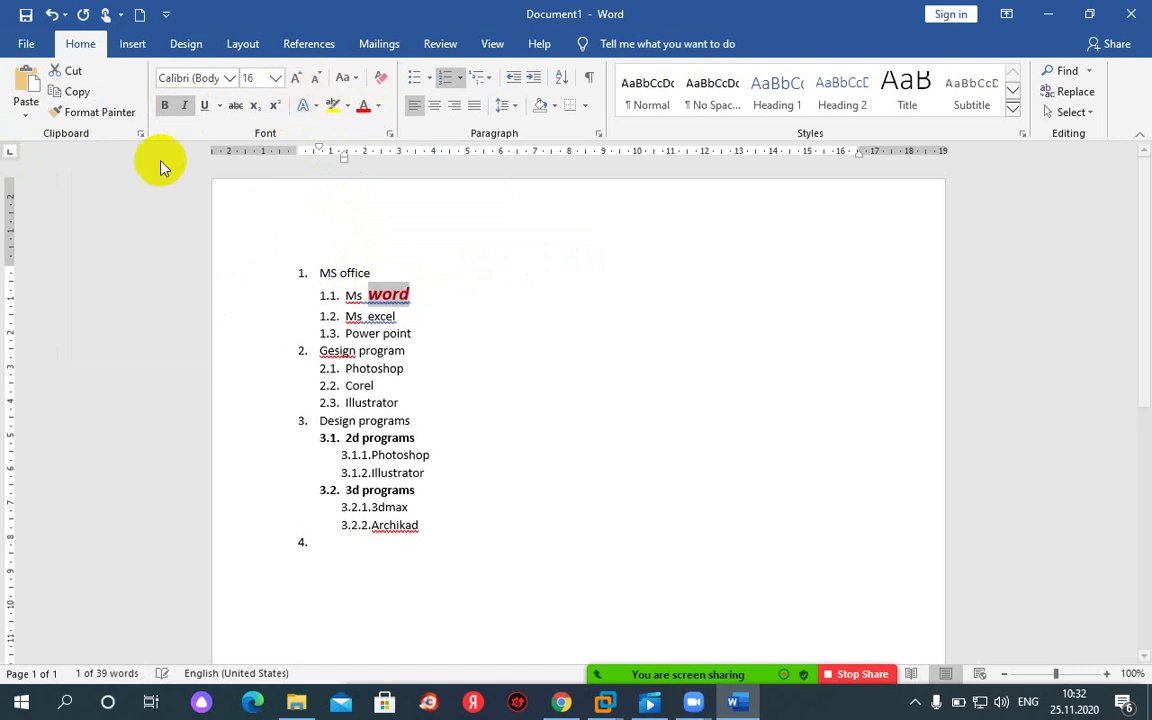
pyautogui.click(93, 119)
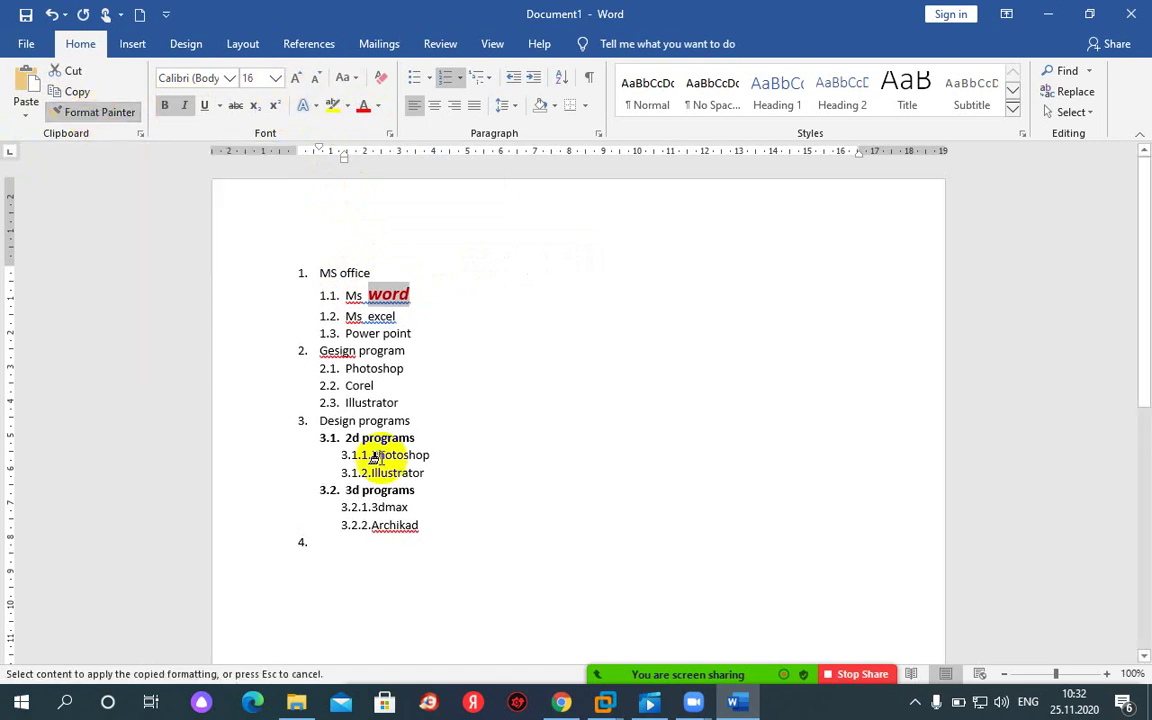
pyautogui.click(413, 452)
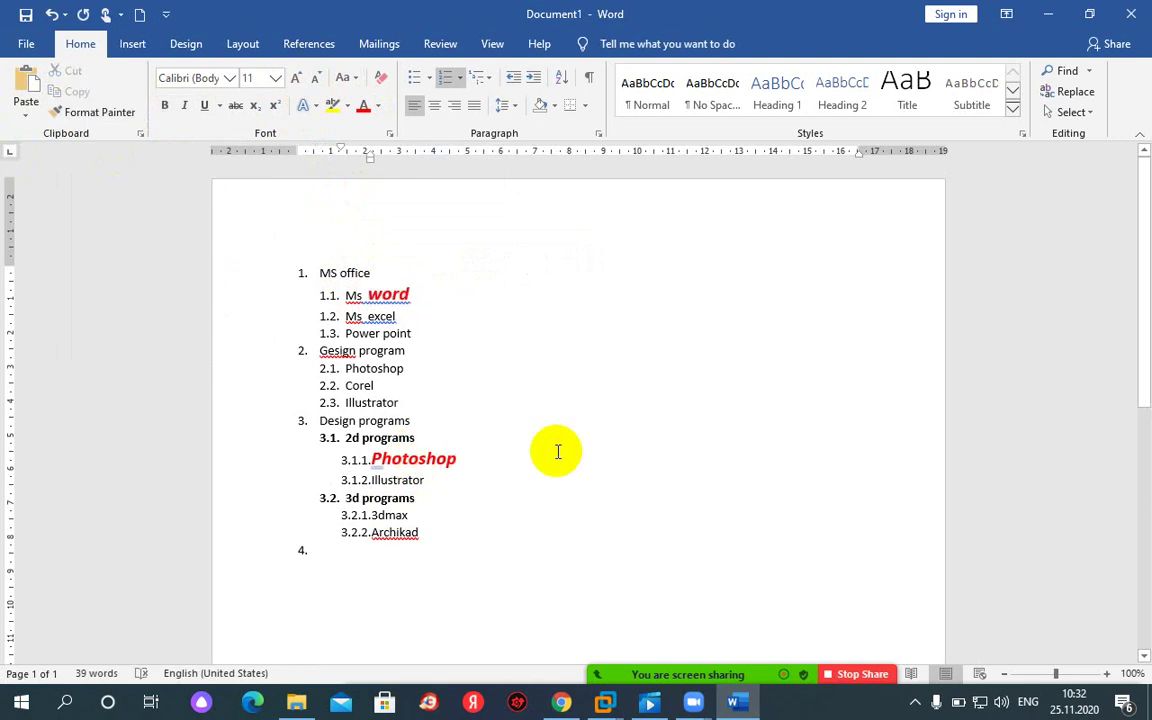
# Step: Add a plain, unnumbered line of filler text below Photoshop, keeping Illustrator as 3.1.2
pyautogui.click(518, 467)
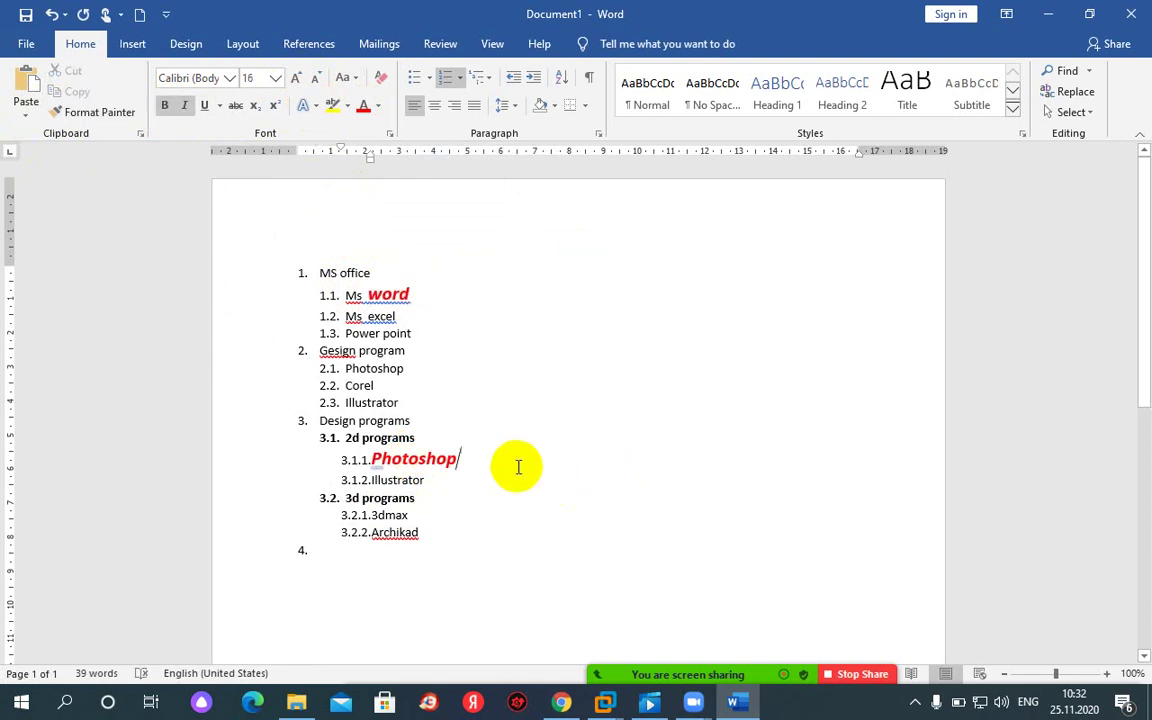
pyautogui.press('Return')
pyautogui.write('lkjlkjlk')
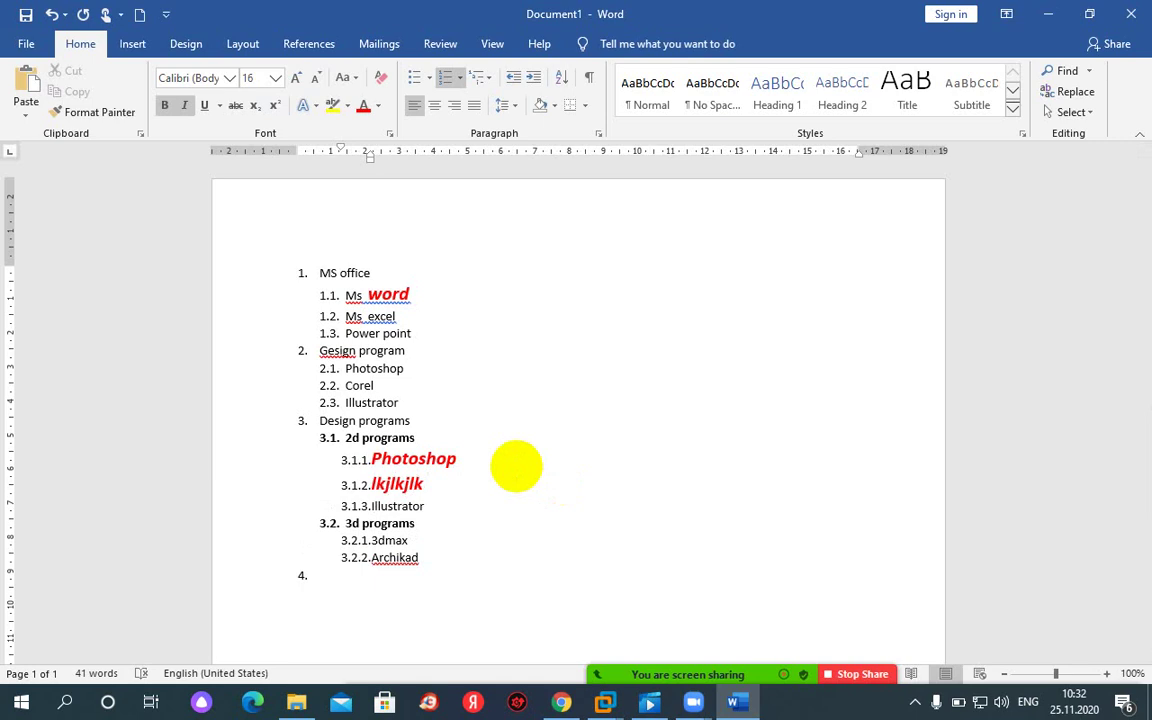
pyautogui.press('BackSpace')
pyautogui.press('BackSpace')
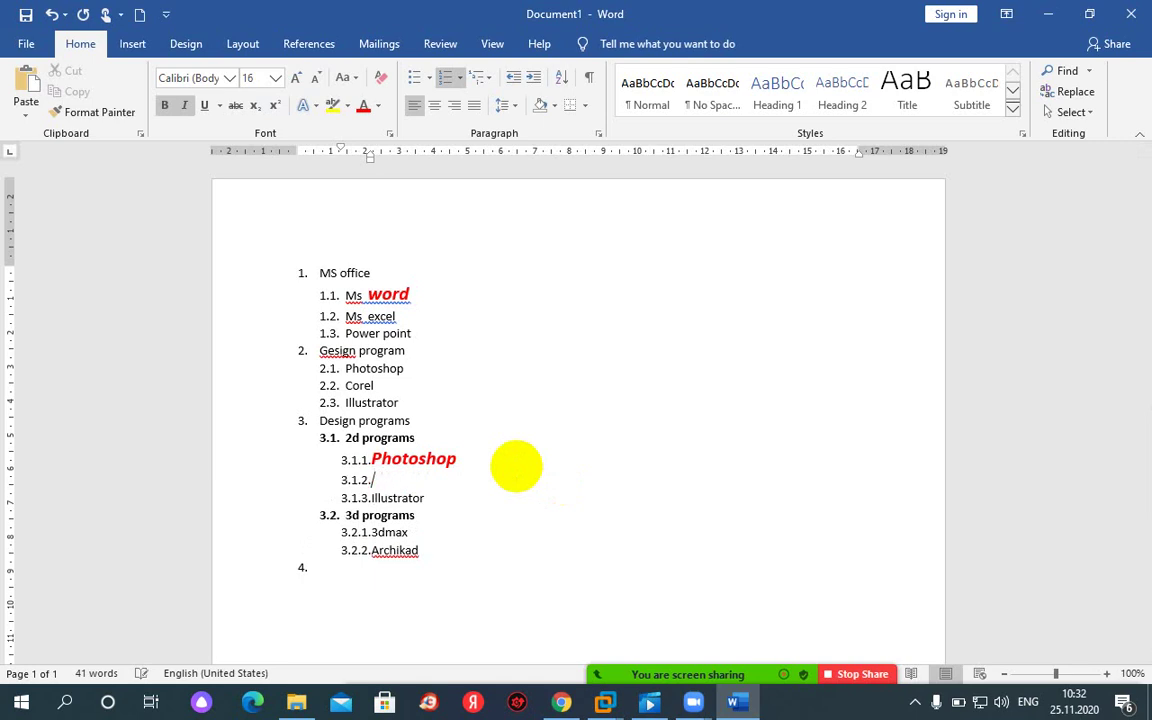
pyautogui.click(380, 82)
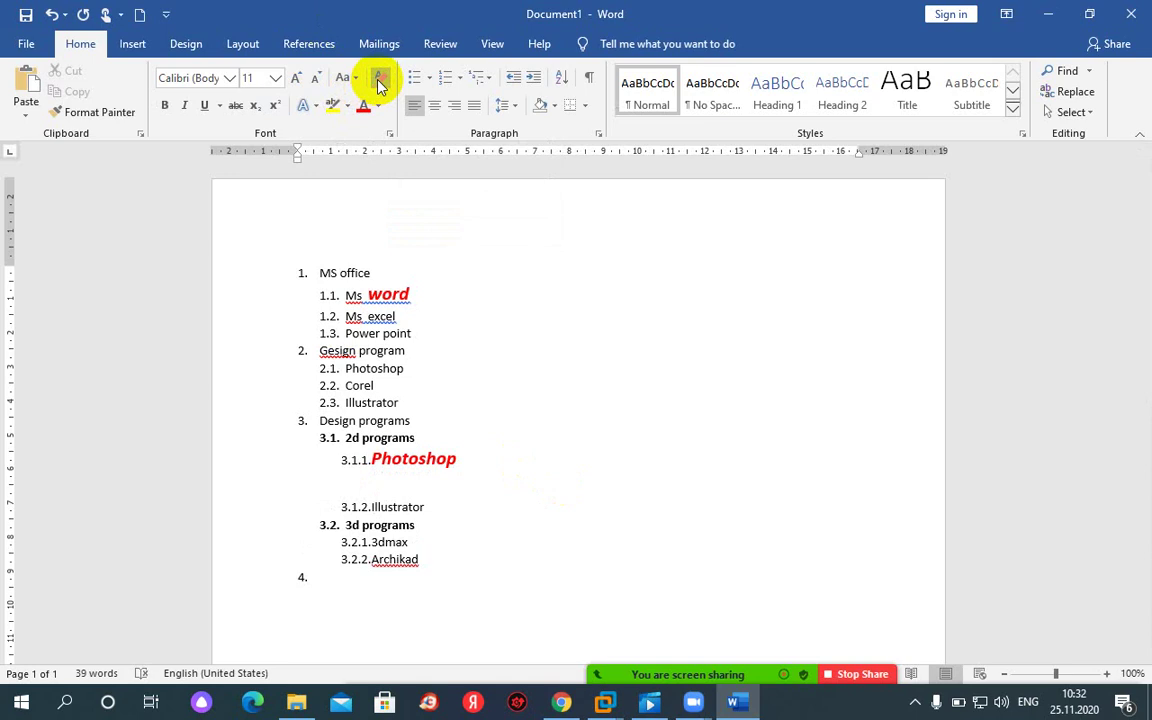
pyautogui.press('BackSpace')
pyautogui.press('Return')
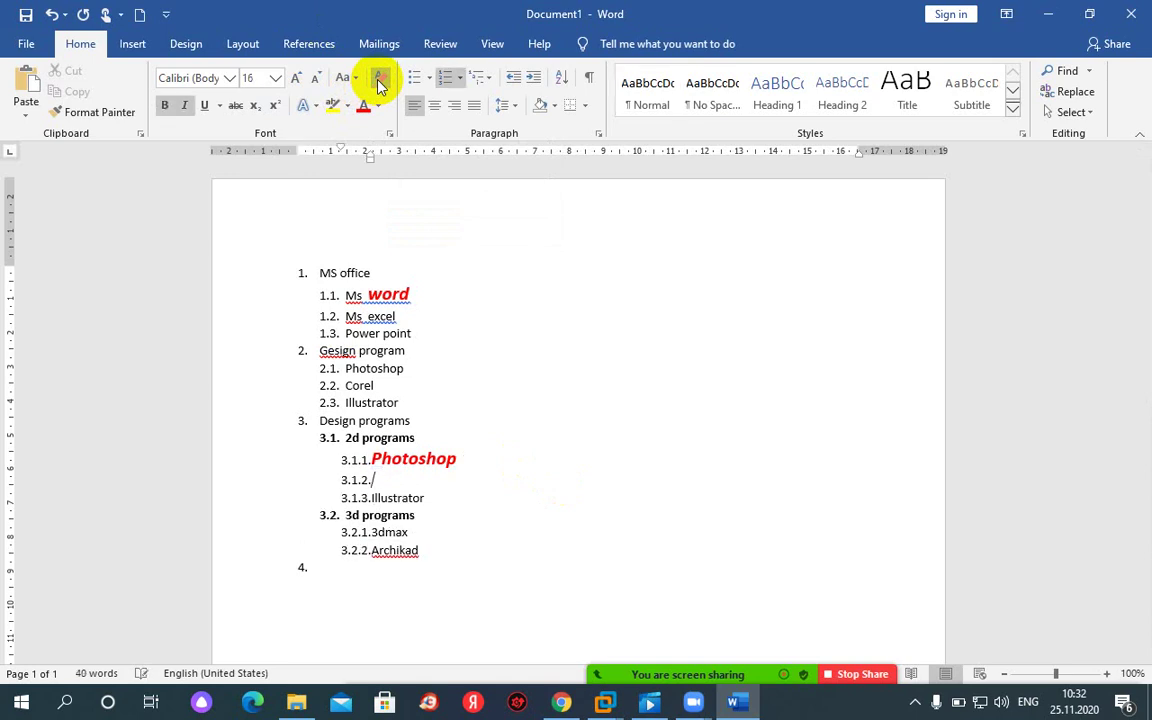
pyautogui.write('jkjhk')
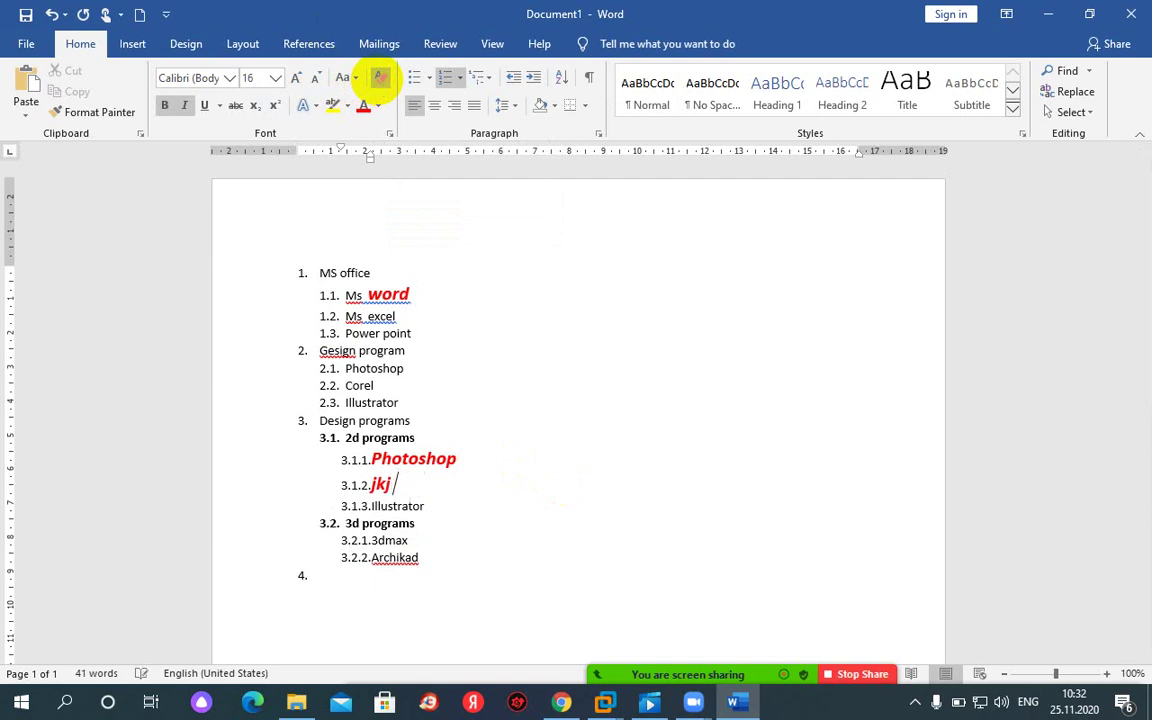
pyautogui.press('BackSpace')
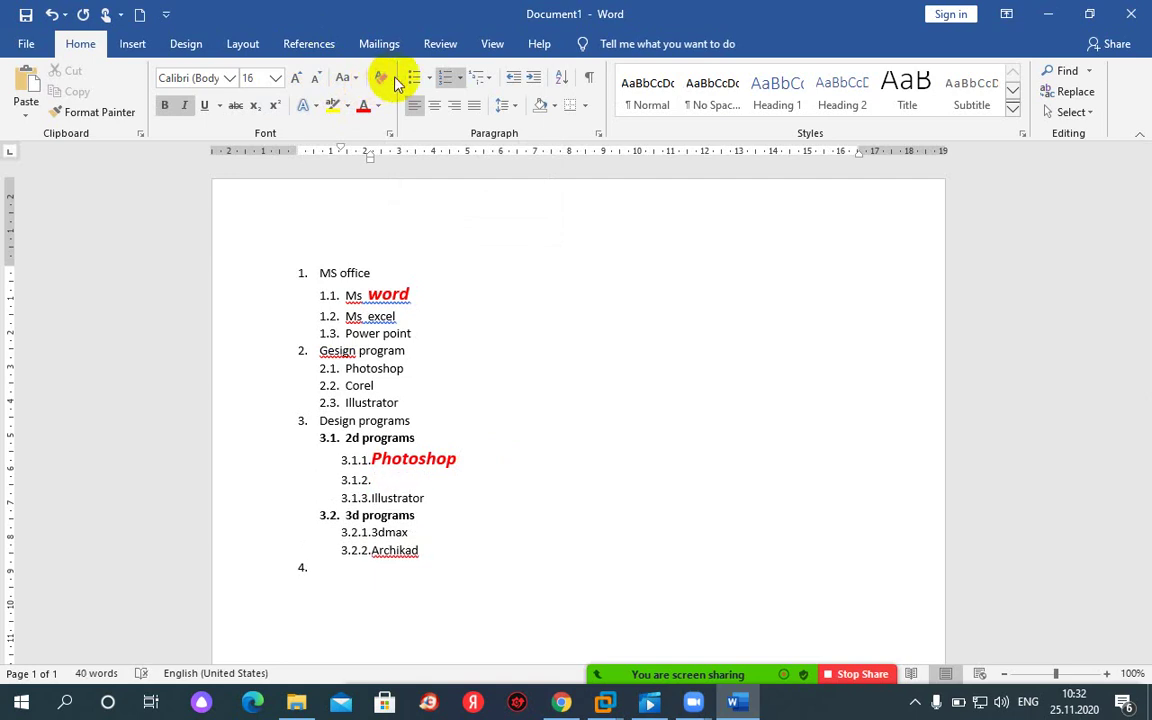
pyautogui.press('BackSpace')
pyautogui.write('kljlkjljljljl')
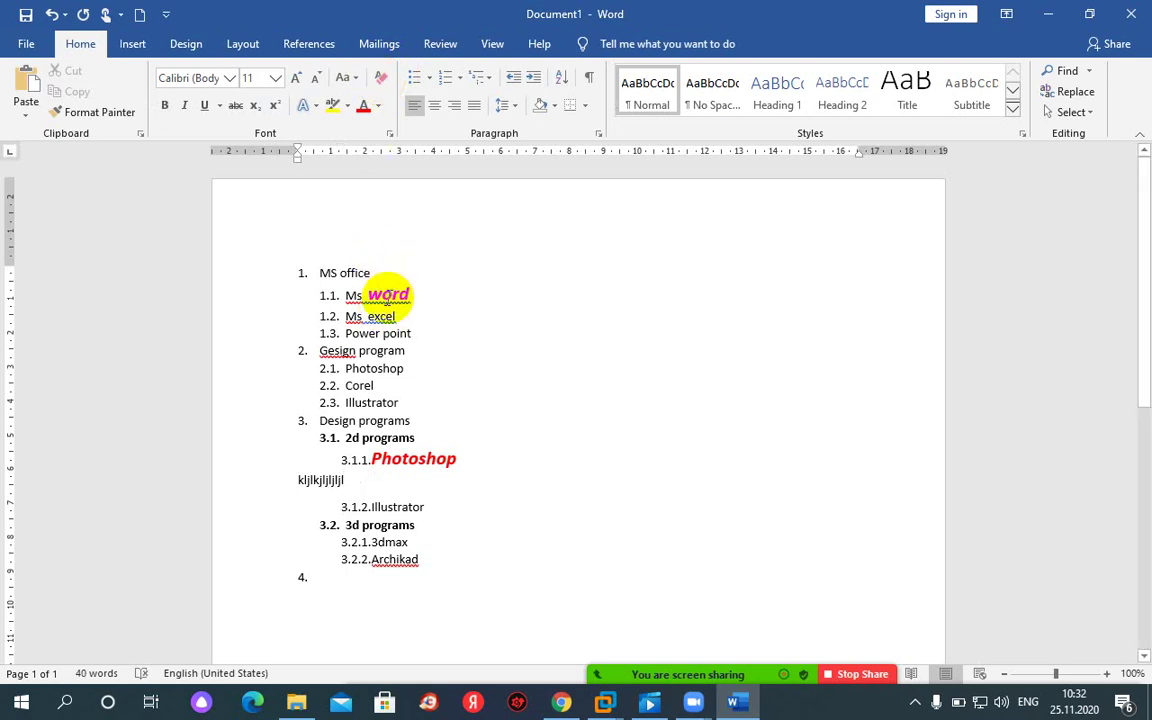
# Step: Toggle bold, italic, red colour and underline on 'word' in item 1.1 from the mini toolbar
pyautogui.doubleClick(388, 295)
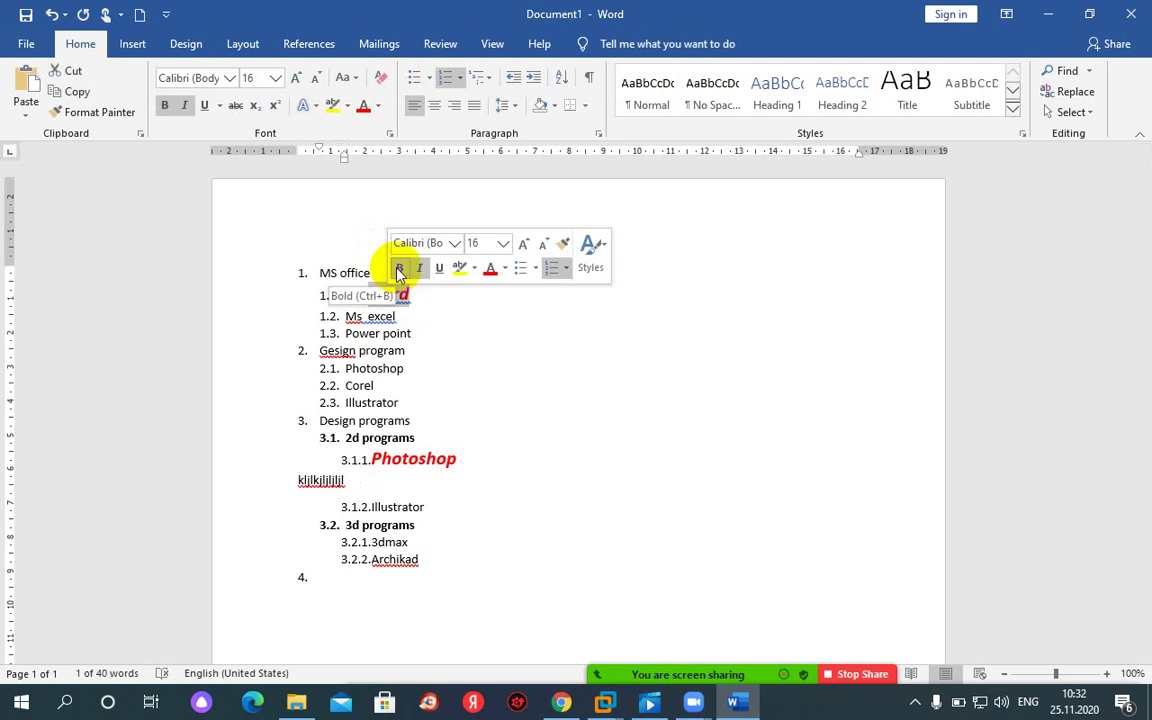
pyautogui.click(399, 268)
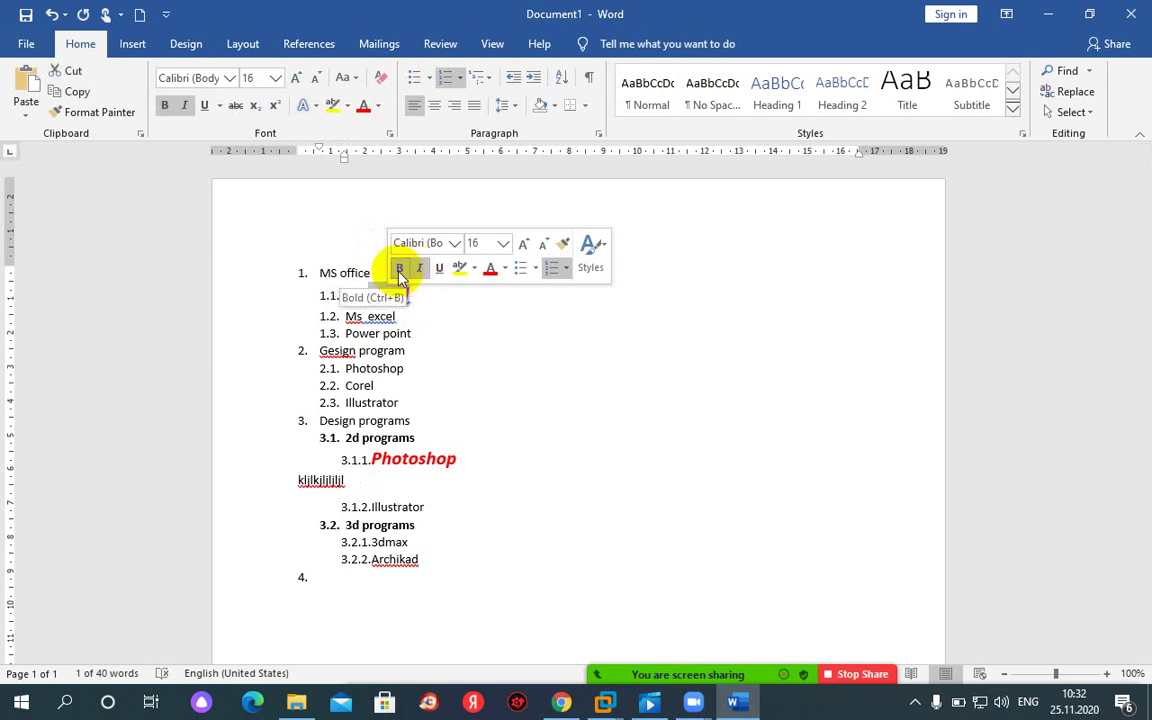
pyautogui.click(419, 270)
pyautogui.click(490, 270)
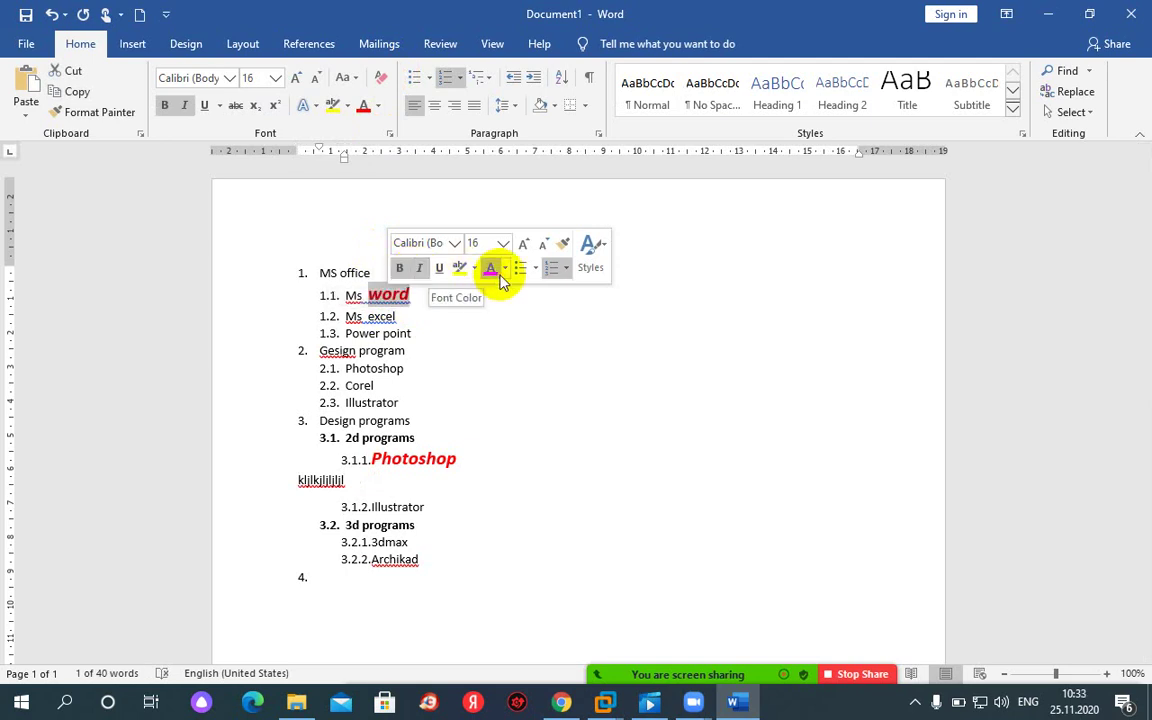
pyautogui.click(439, 268)
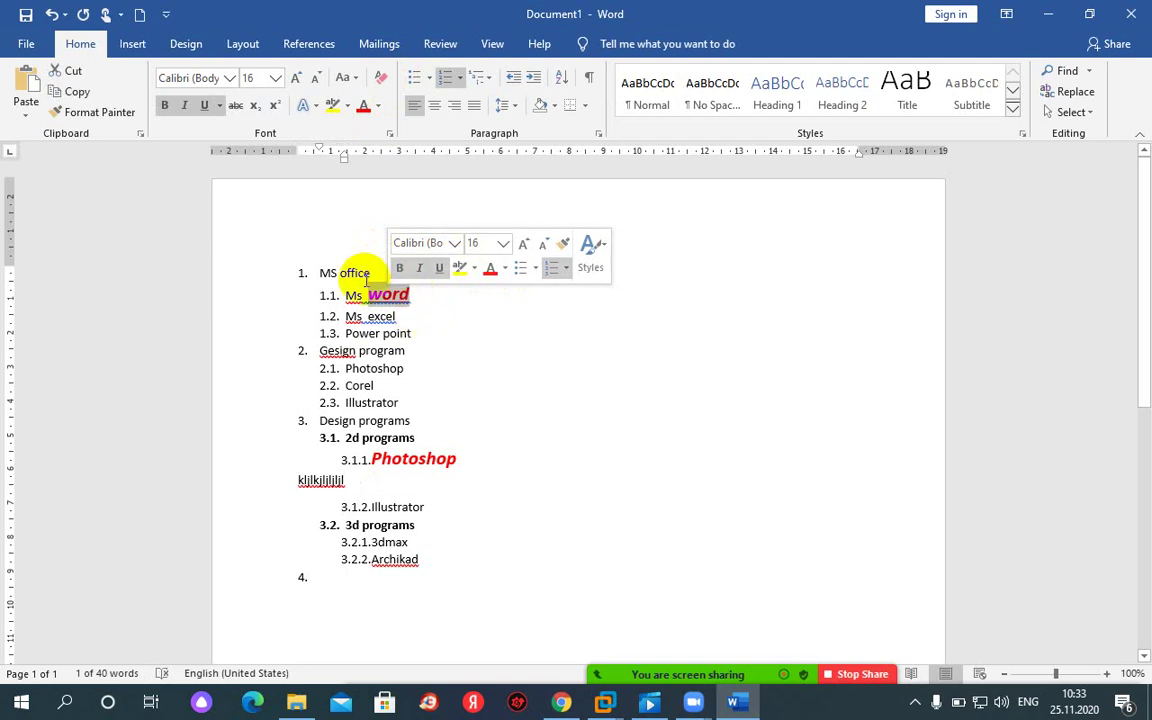
pyautogui.click(419, 268)
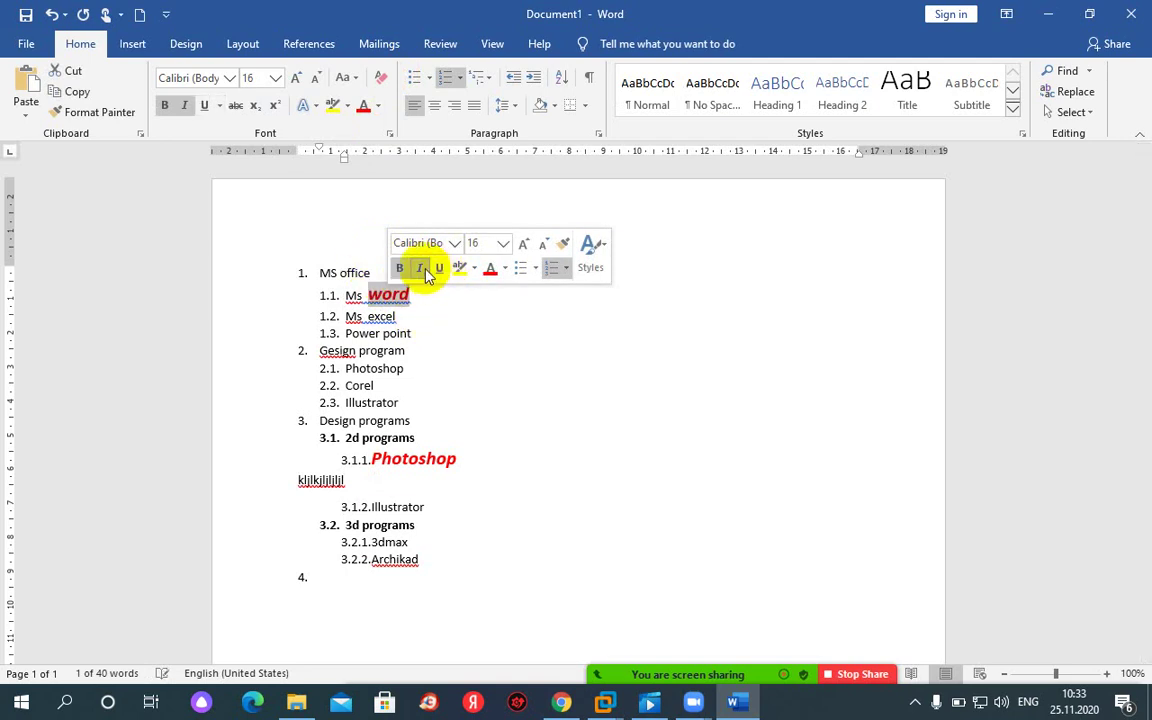
pyautogui.click(399, 268)
pyautogui.click(399, 269)
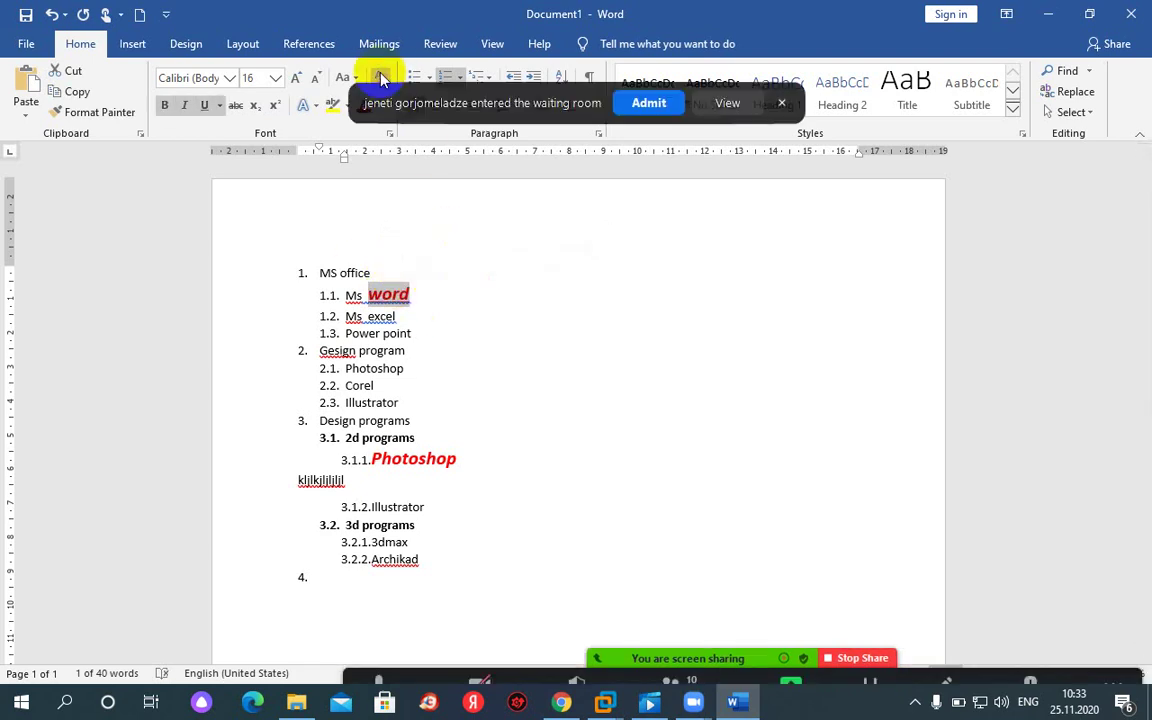
# Step: Clear all formatting from 'word' and move the meeting panel out of the way
pyautogui.click(640, 103)
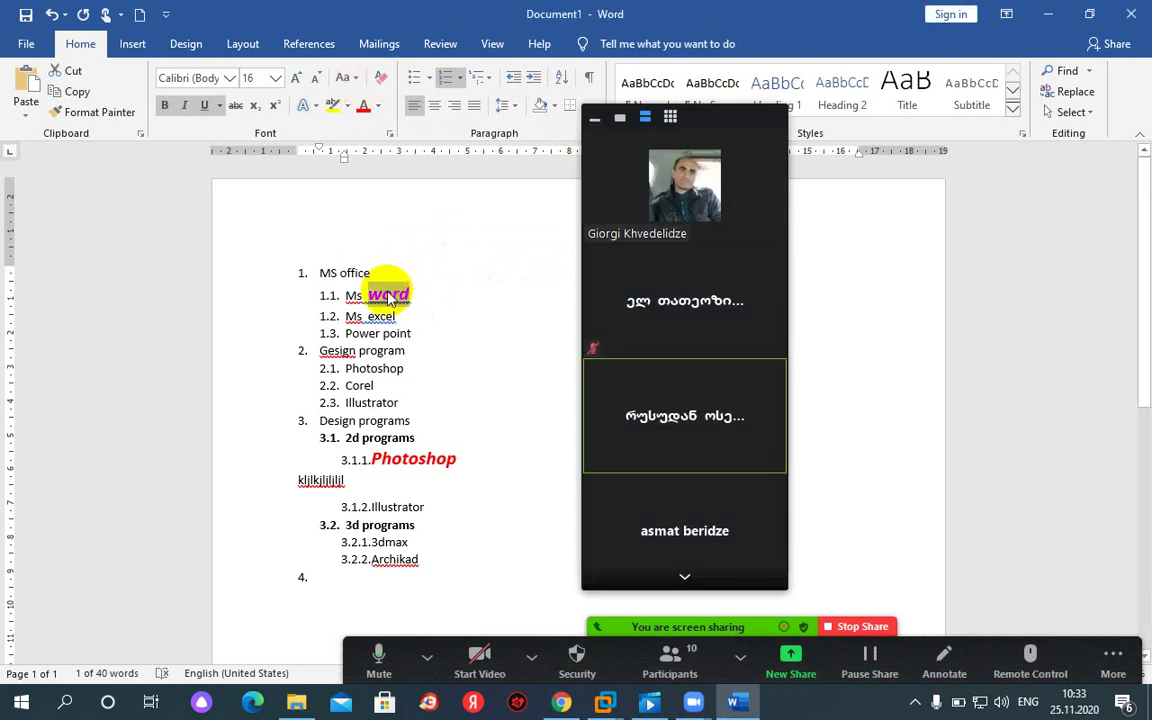
pyautogui.click(380, 77)
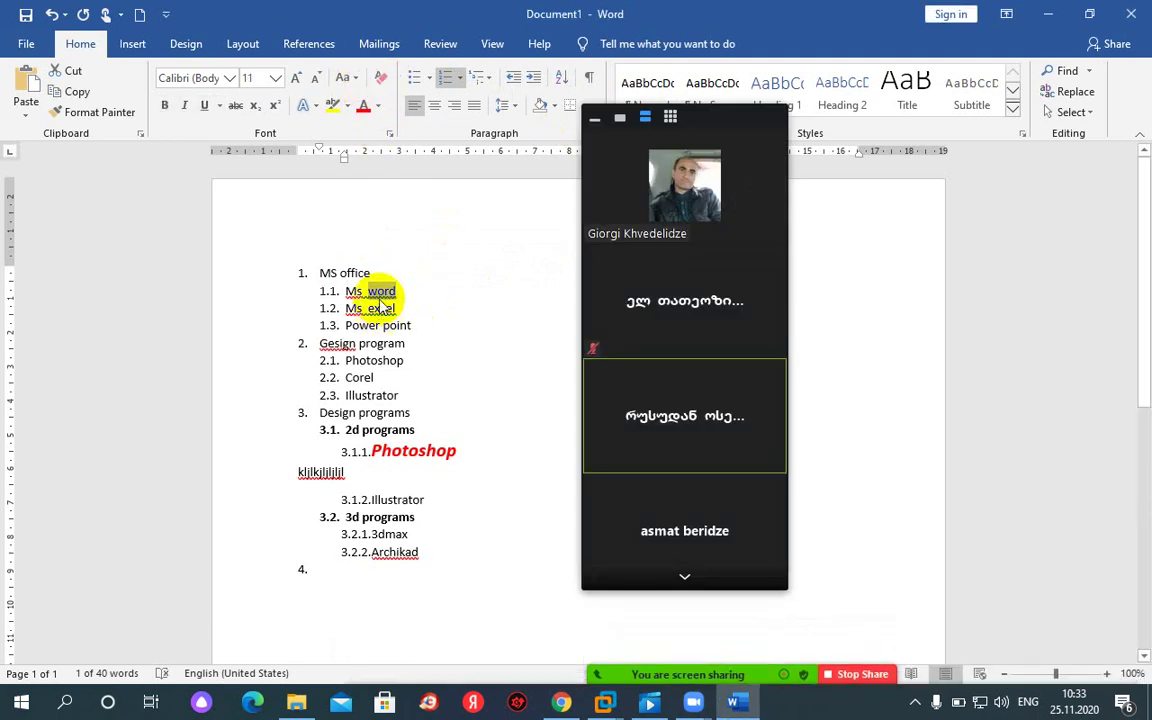
pyautogui.click(594, 119)
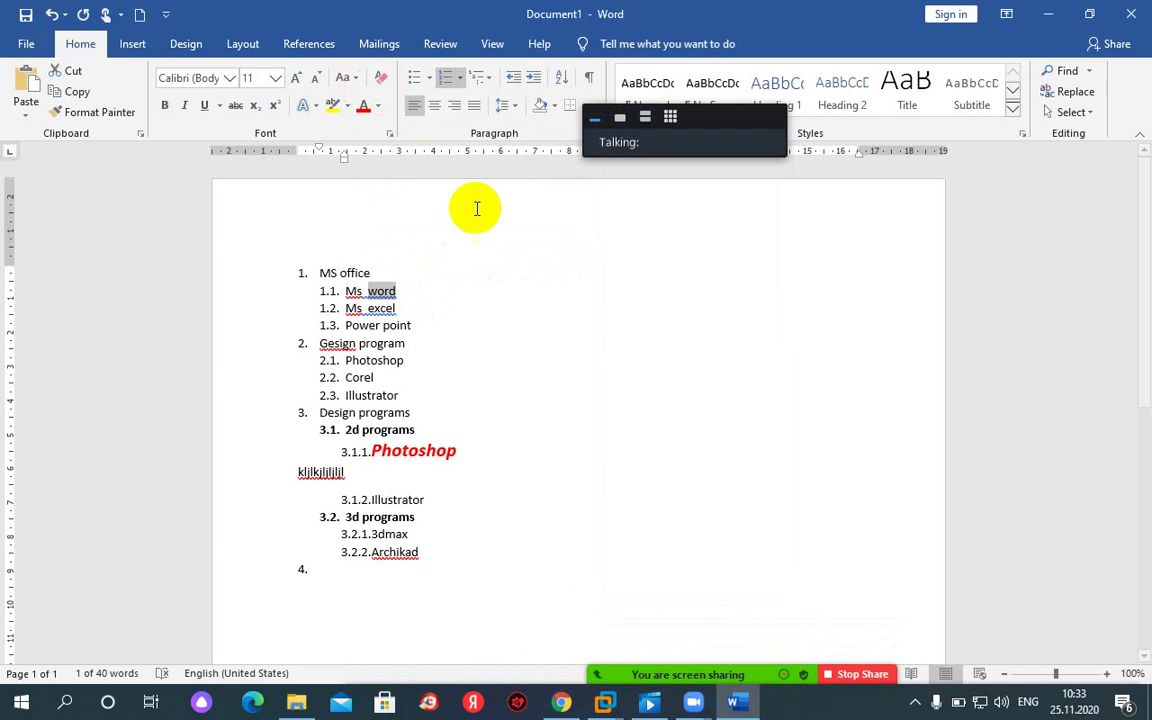
pyautogui.moveTo(686, 168); pyautogui.dragTo(1054, 607)
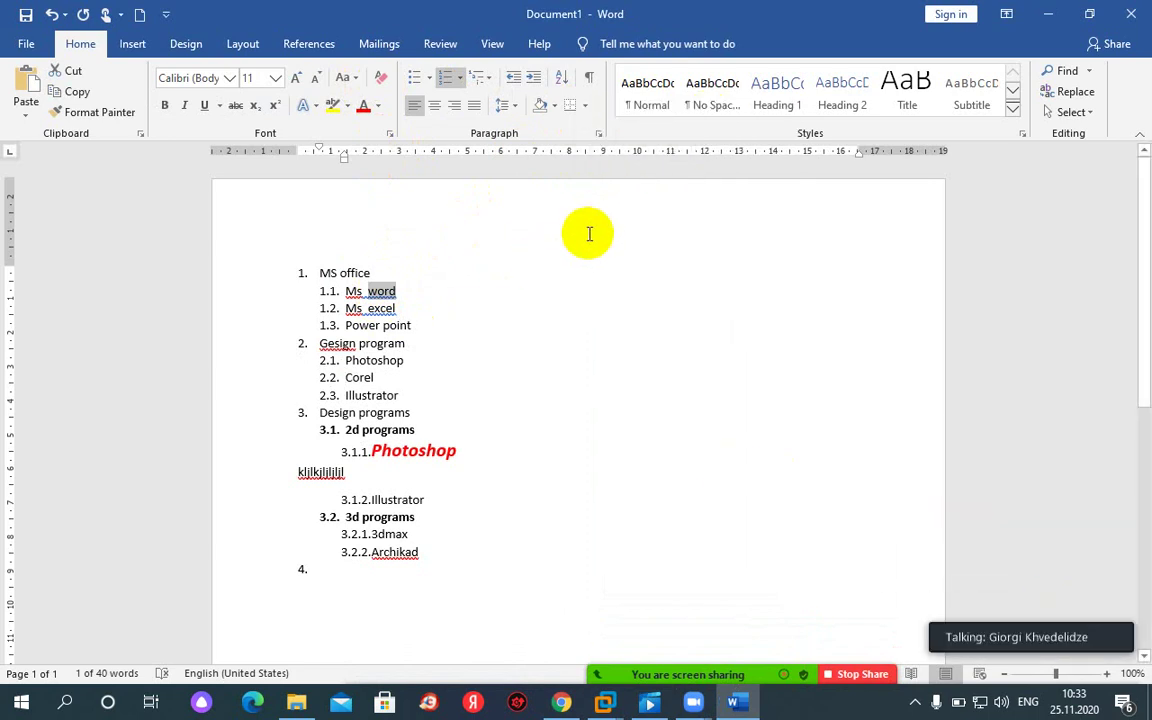
# Step: Enclose list items 1.1–1.3 (Ms word, Ms excel, Power point) in one outside box border
pyautogui.click(590, 112)
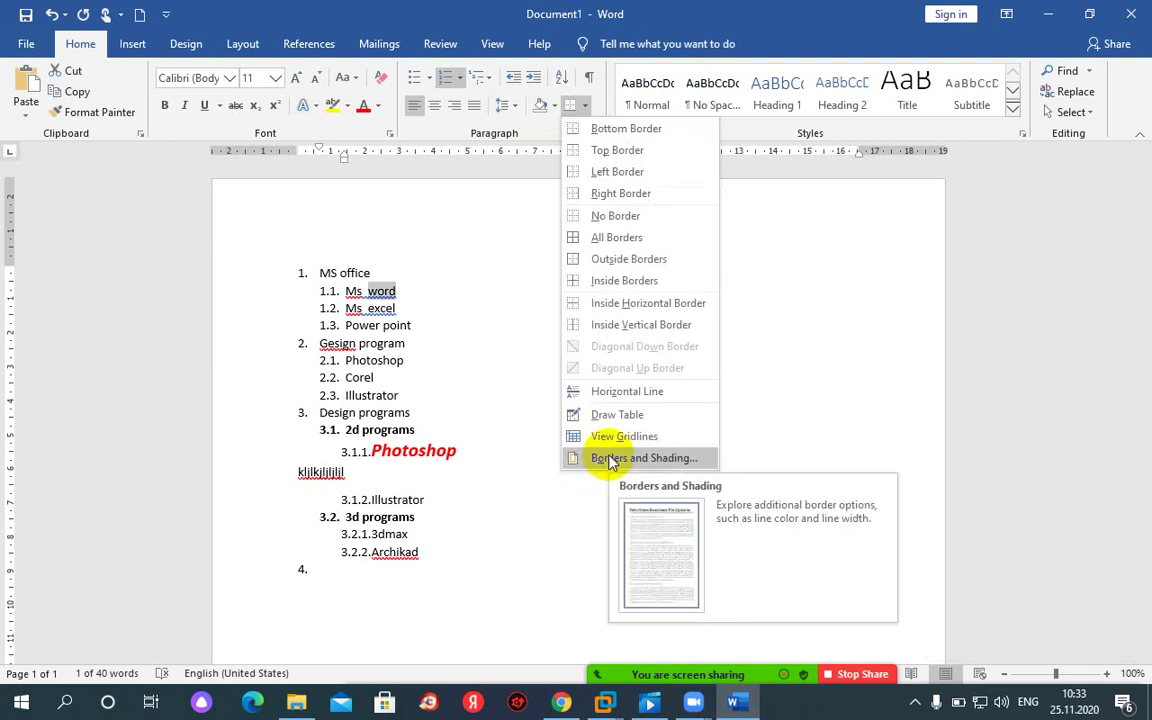
pyautogui.click(455, 312)
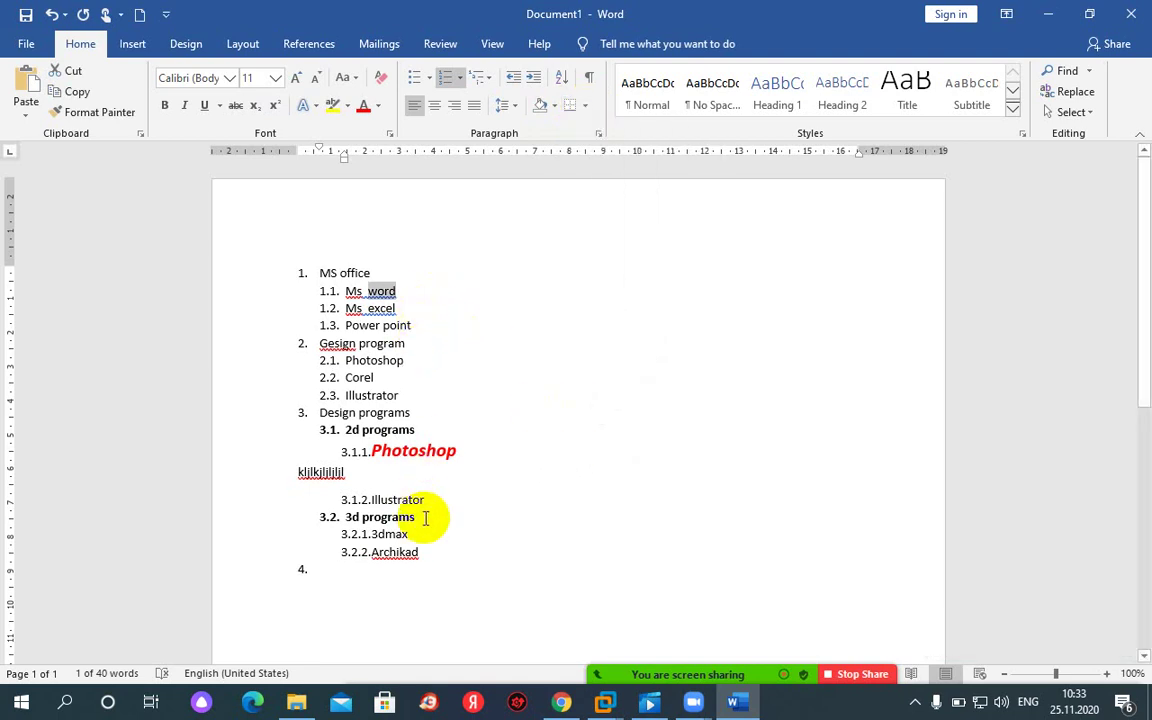
pyautogui.moveTo(413, 326); pyautogui.dragTo(307, 291)
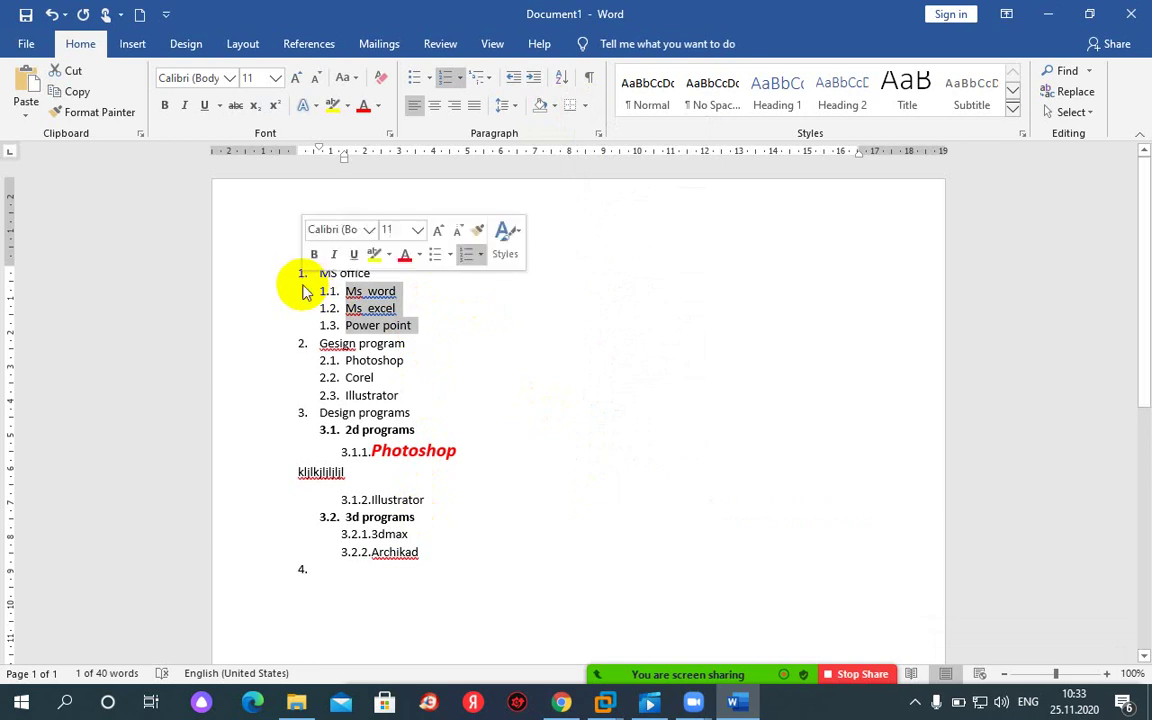
pyautogui.click(585, 105)
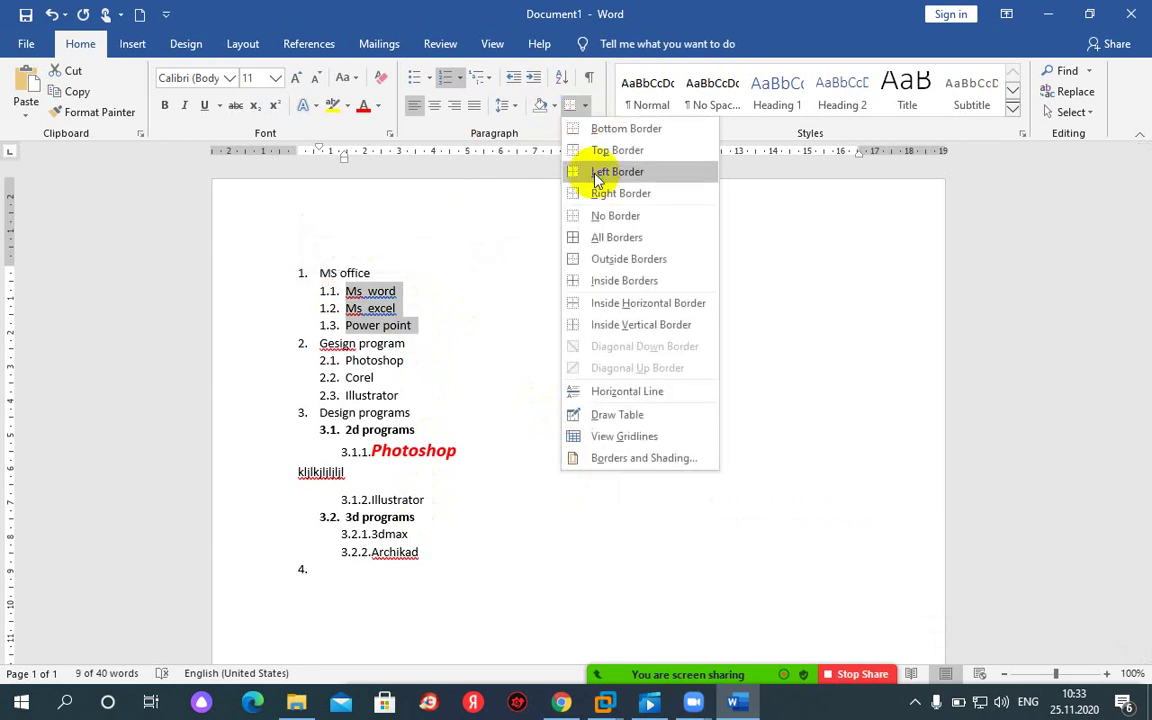
pyautogui.click(604, 264)
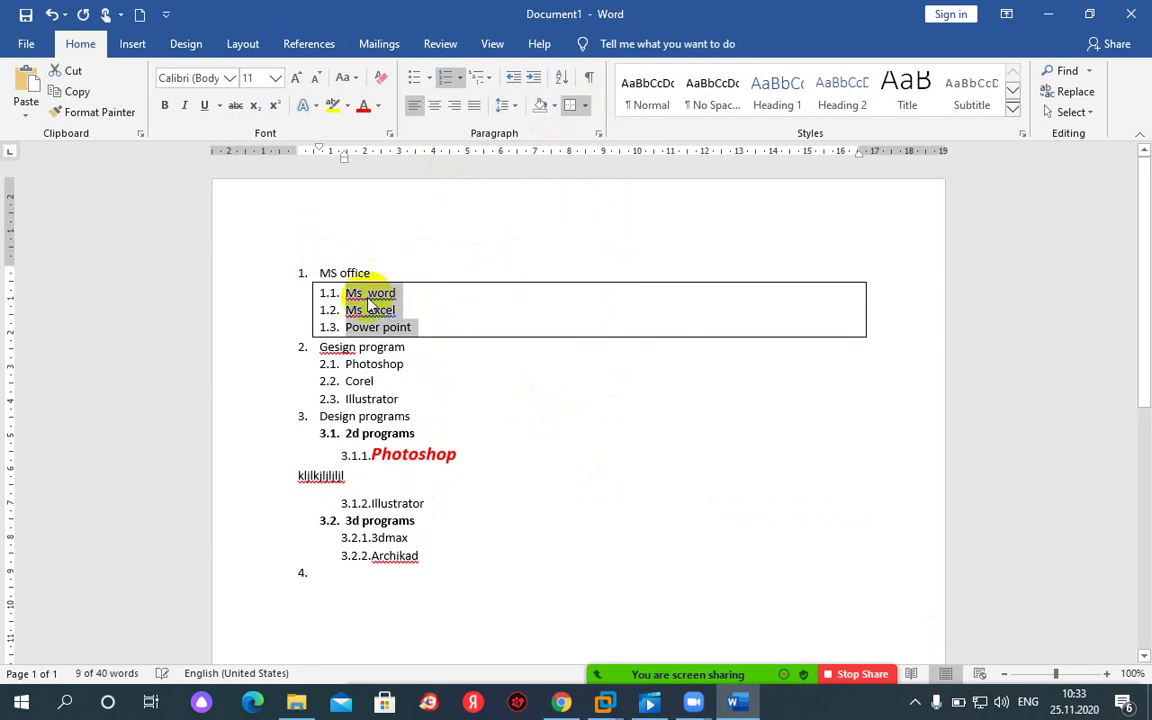
pyautogui.click(586, 107)
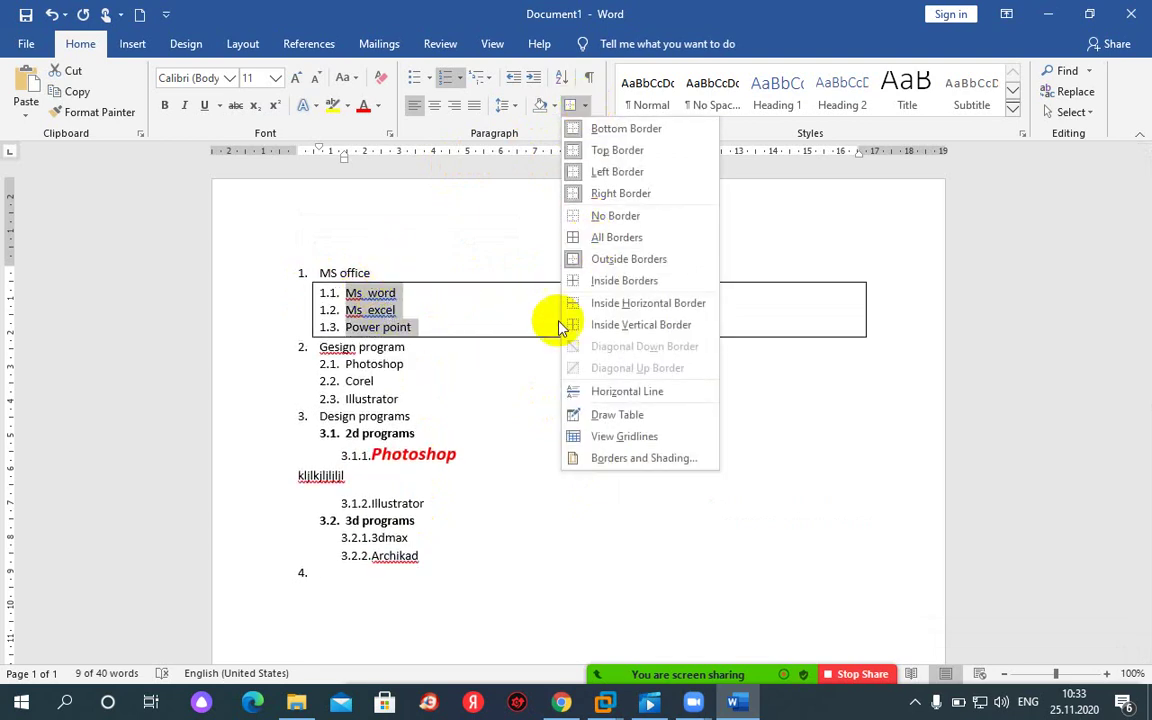
pyautogui.click(628, 460)
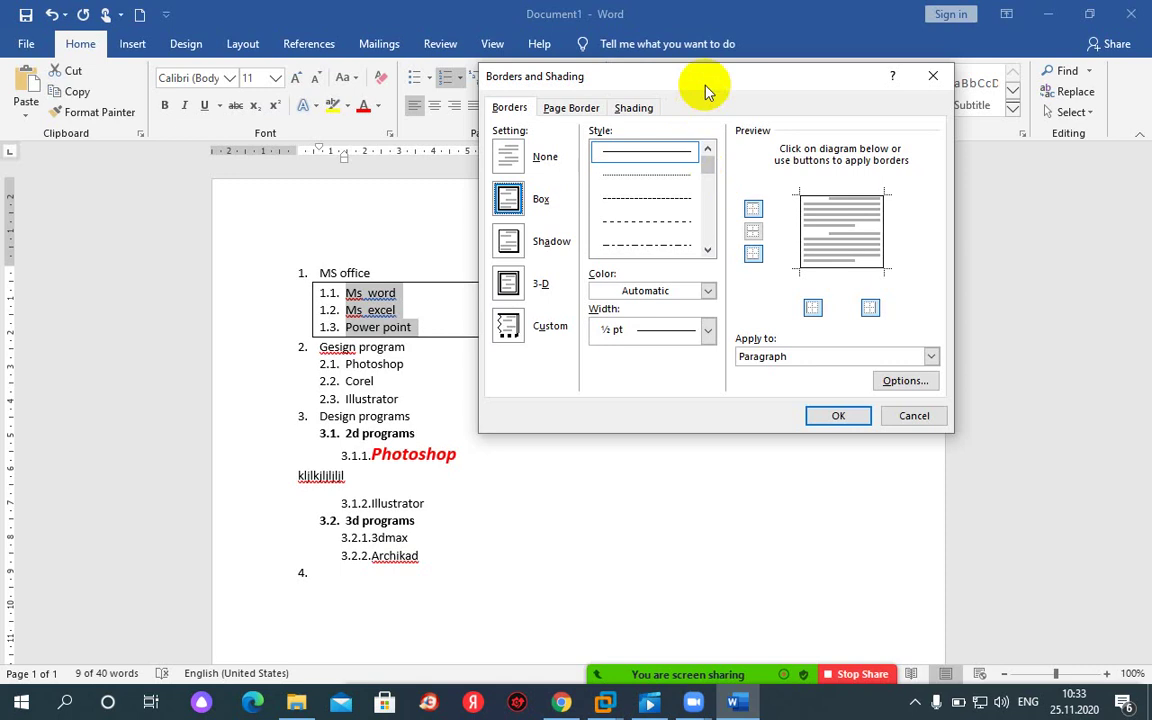
# Step: Change the box around items 1.1–1.3 to a dark red double-line border
pyautogui.moveTo(705, 92); pyautogui.dragTo(870, 79)
pyautogui.moveTo(869, 148); pyautogui.dragTo(872, 170)
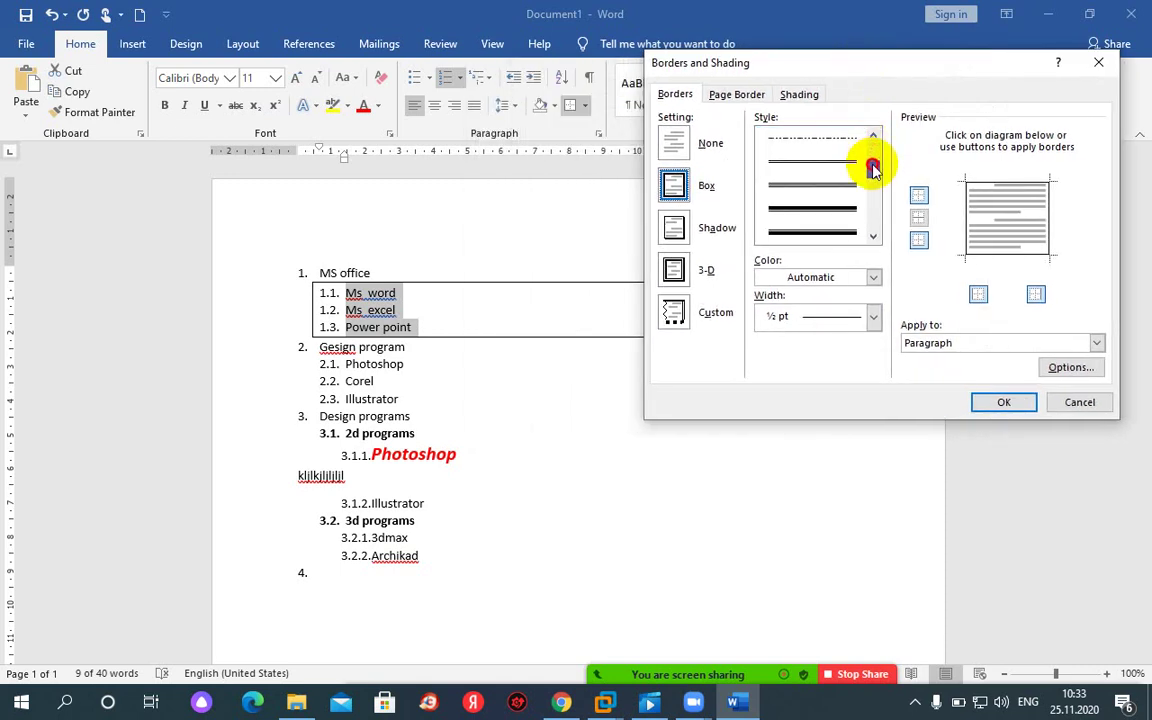
pyautogui.click(816, 163)
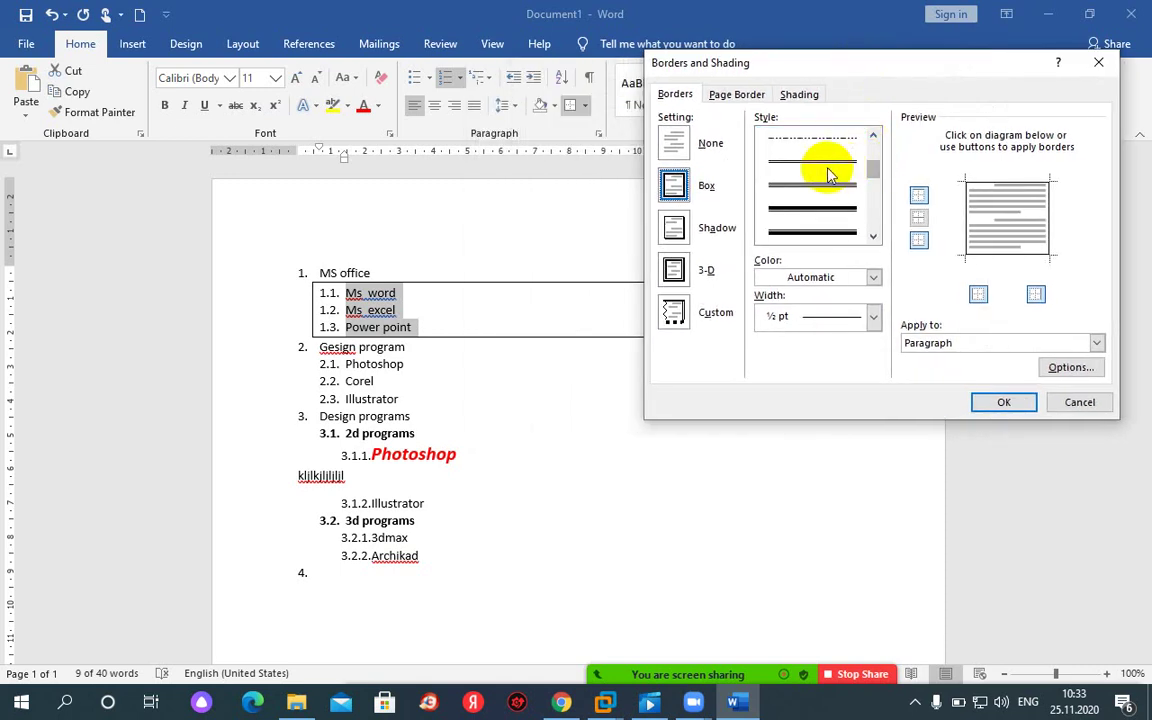
pyautogui.click(873, 279)
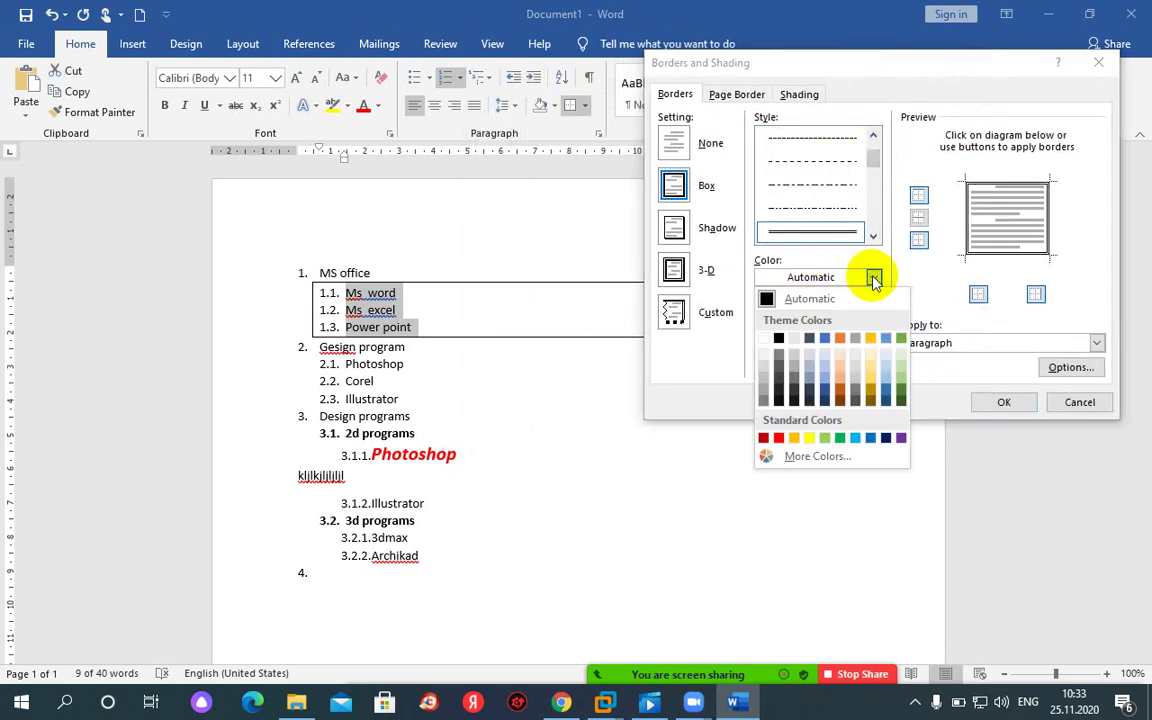
pyautogui.click(764, 439)
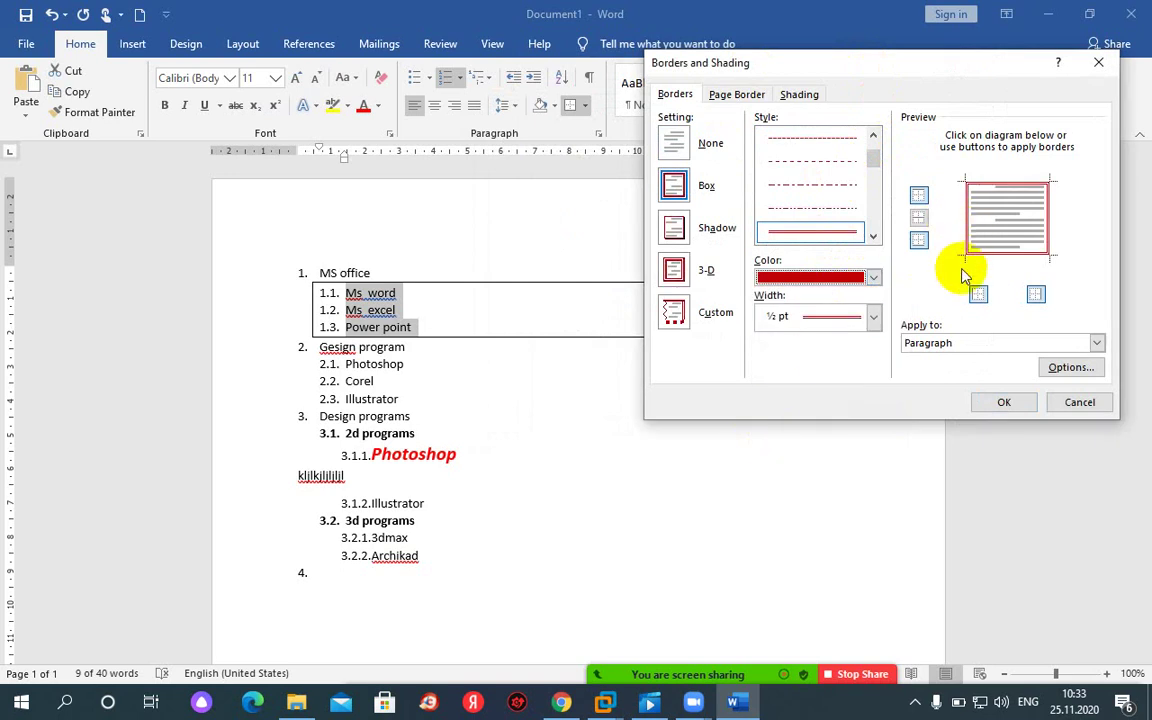
pyautogui.click(1001, 403)
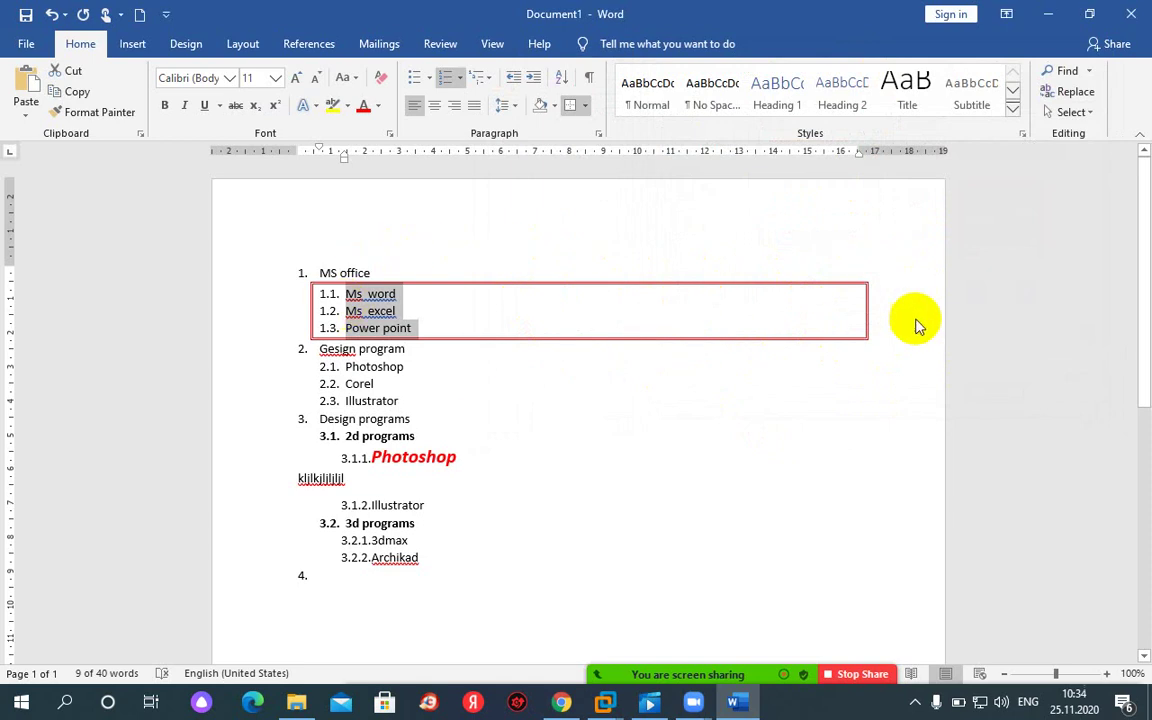
# Step: Add a dark green double-line box page border around the whole document
pyautogui.click(590, 113)
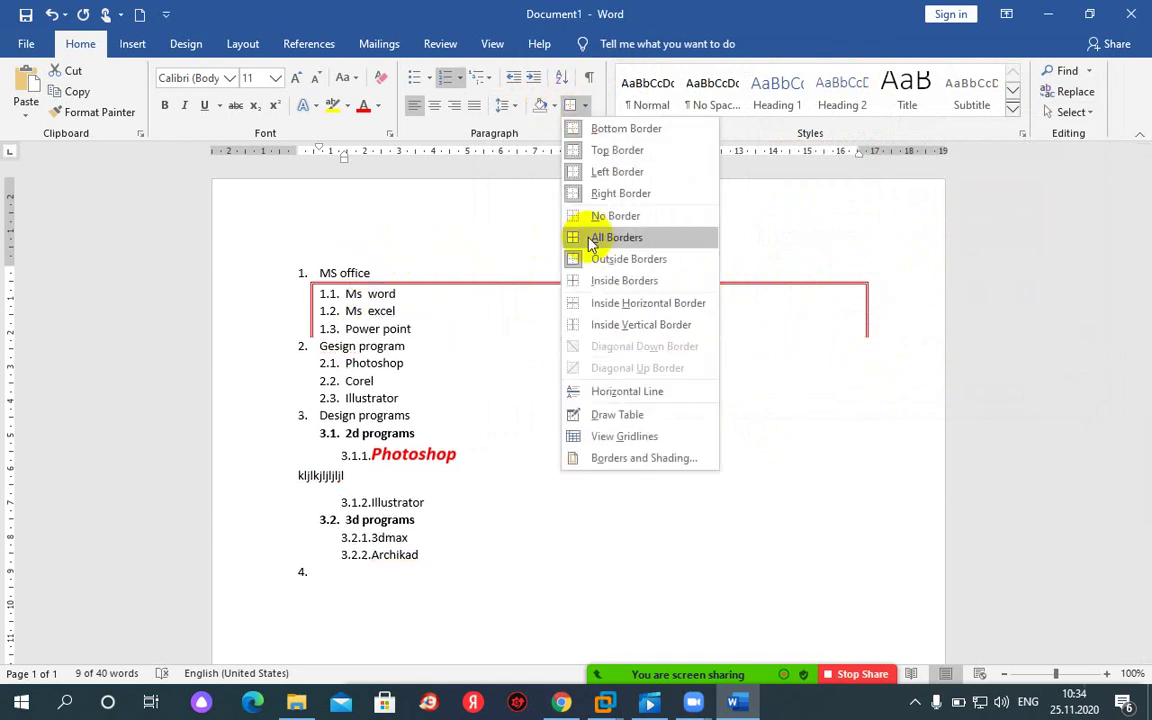
pyautogui.click(628, 455)
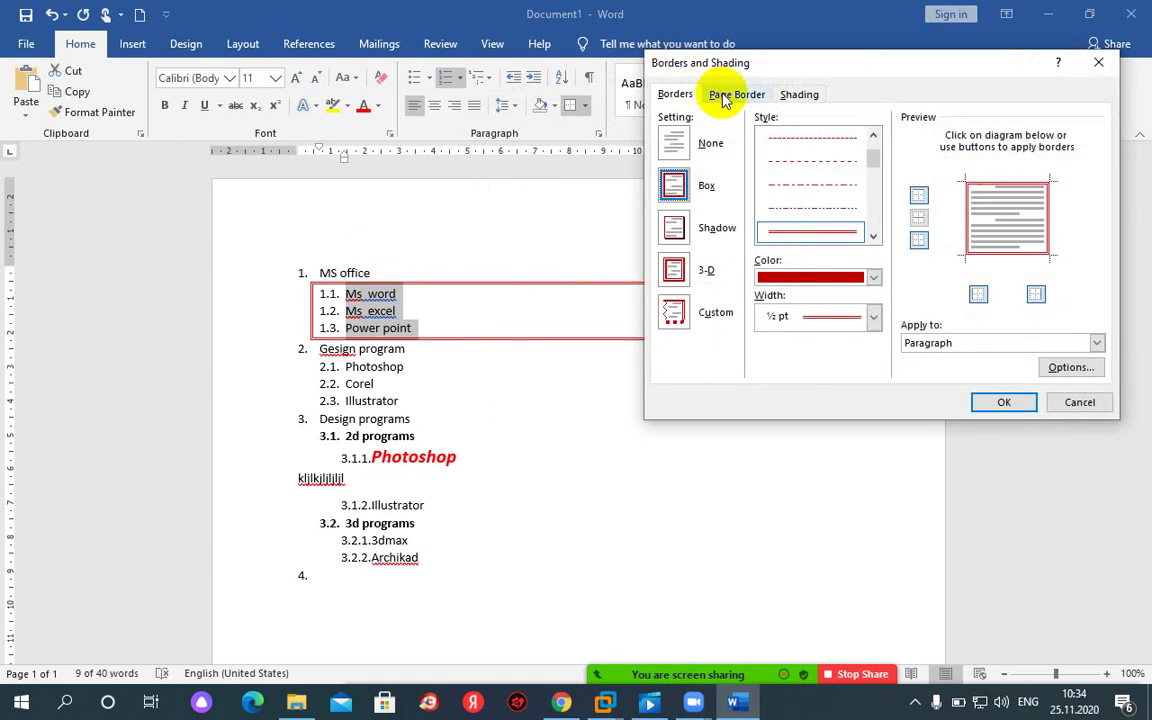
pyautogui.click(730, 95)
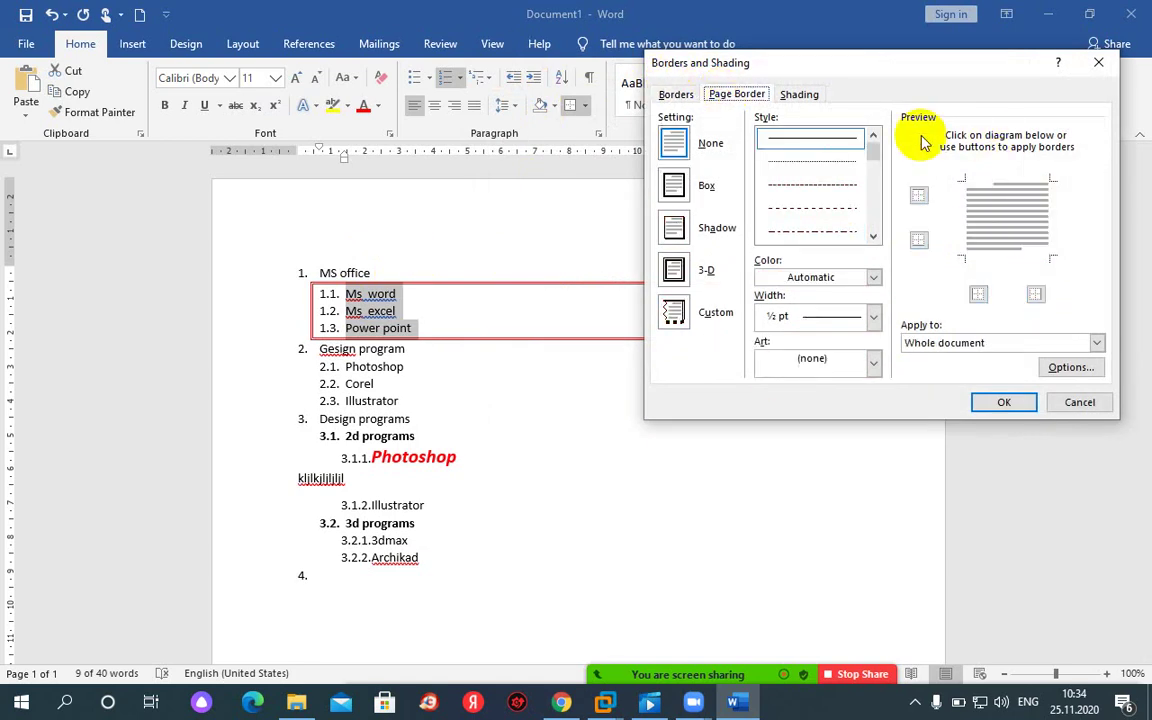
pyautogui.scroll(-2, 876, 165)
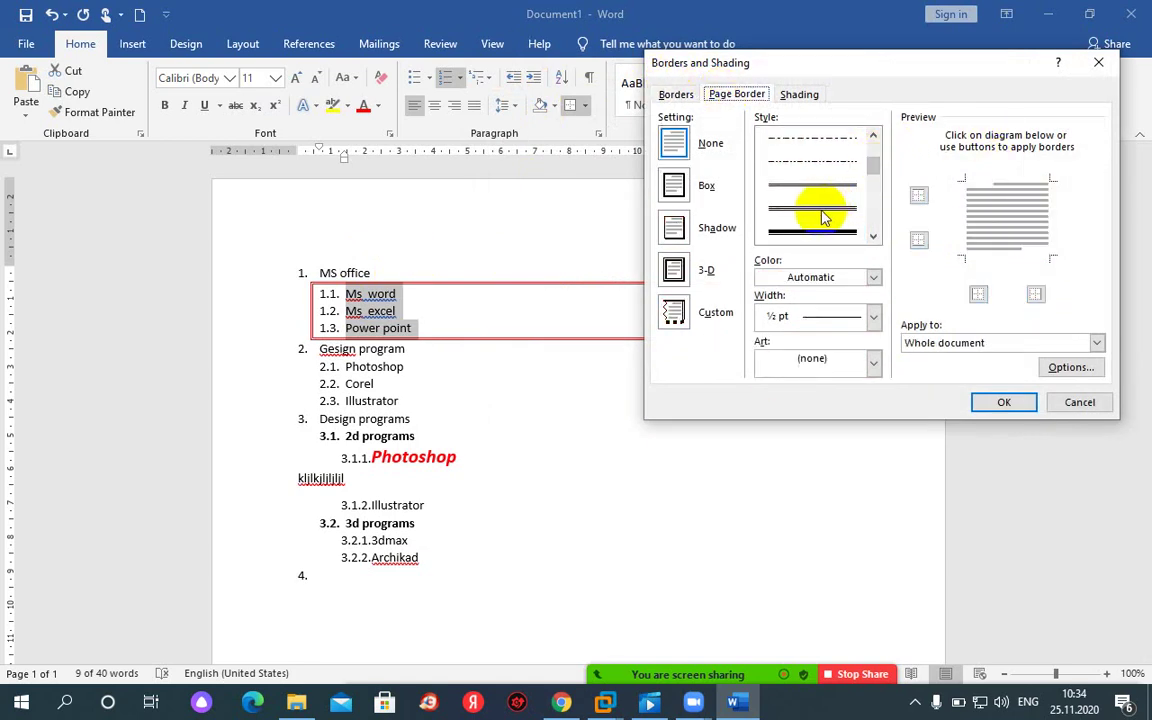
pyautogui.click(812, 232)
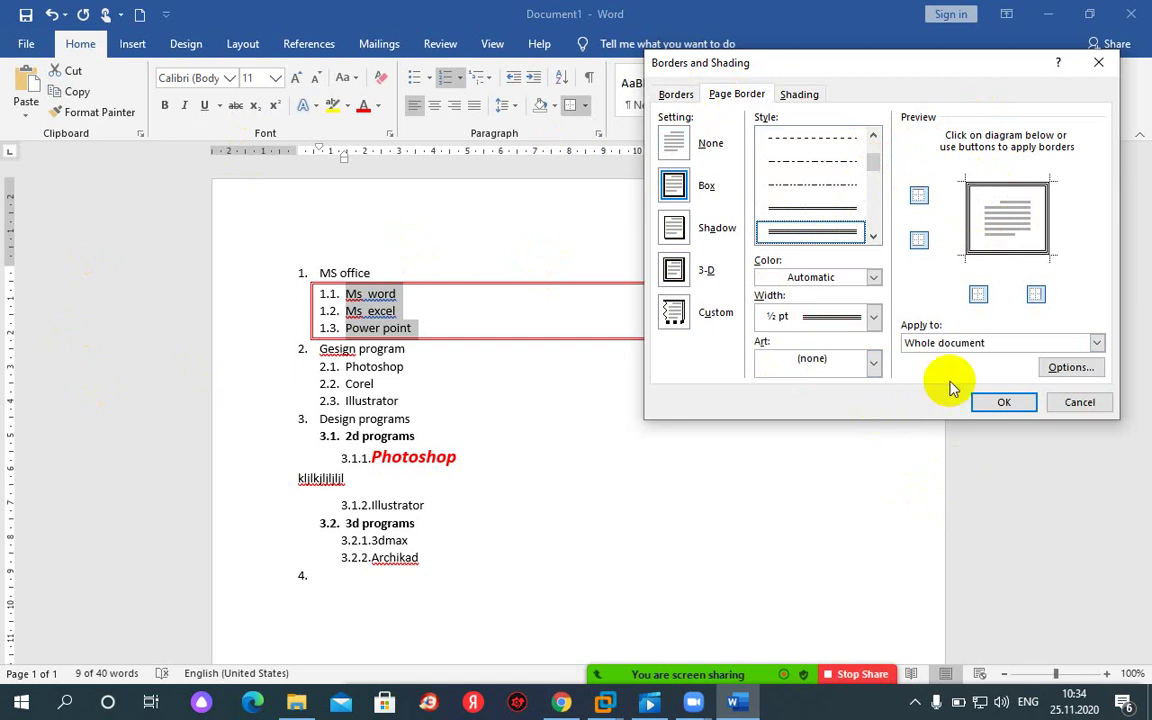
pyautogui.click(873, 279)
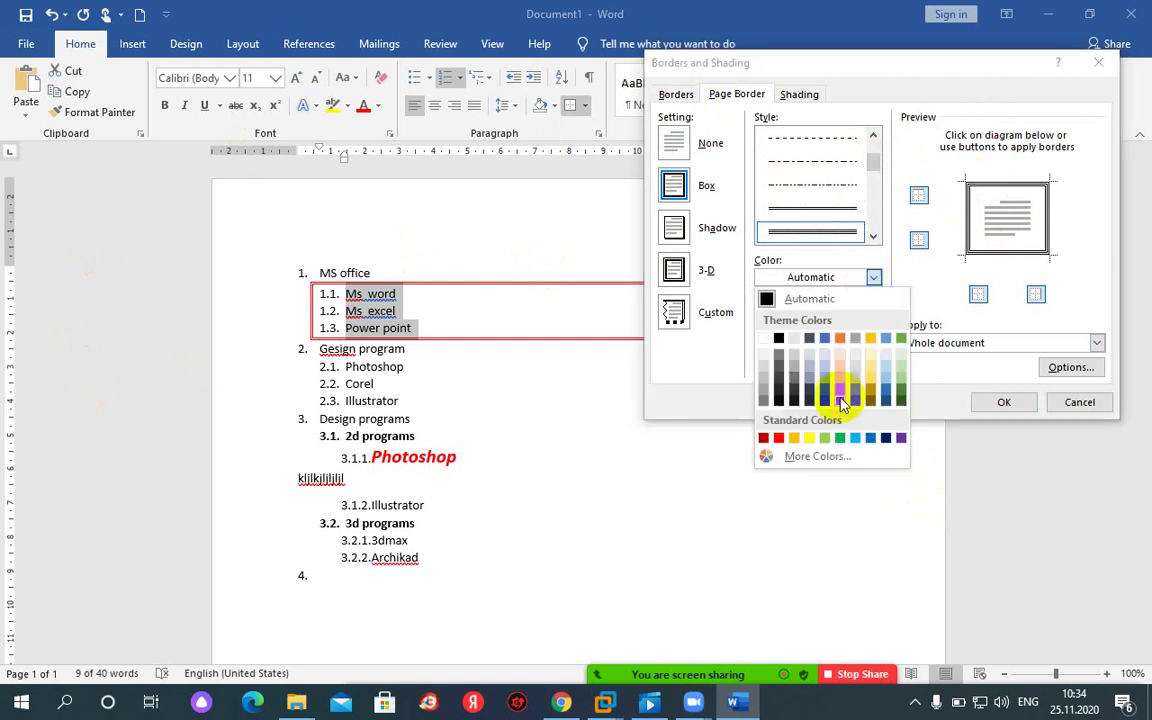
pyautogui.click(900, 391)
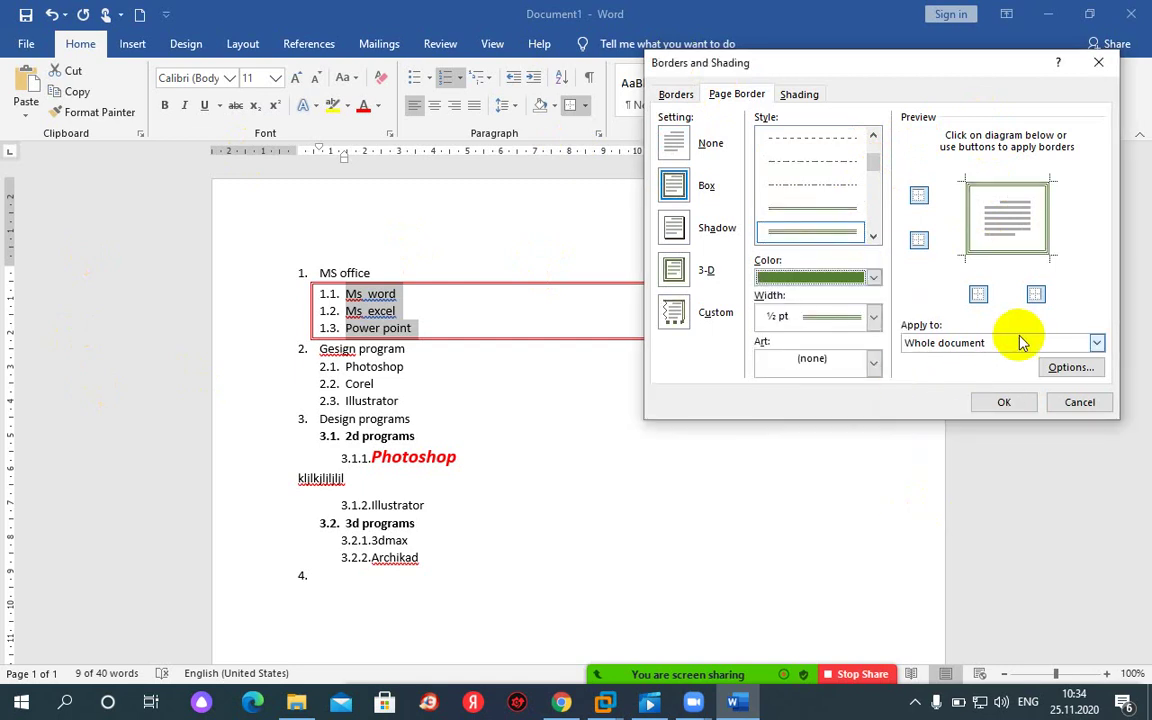
pyautogui.click(1005, 402)
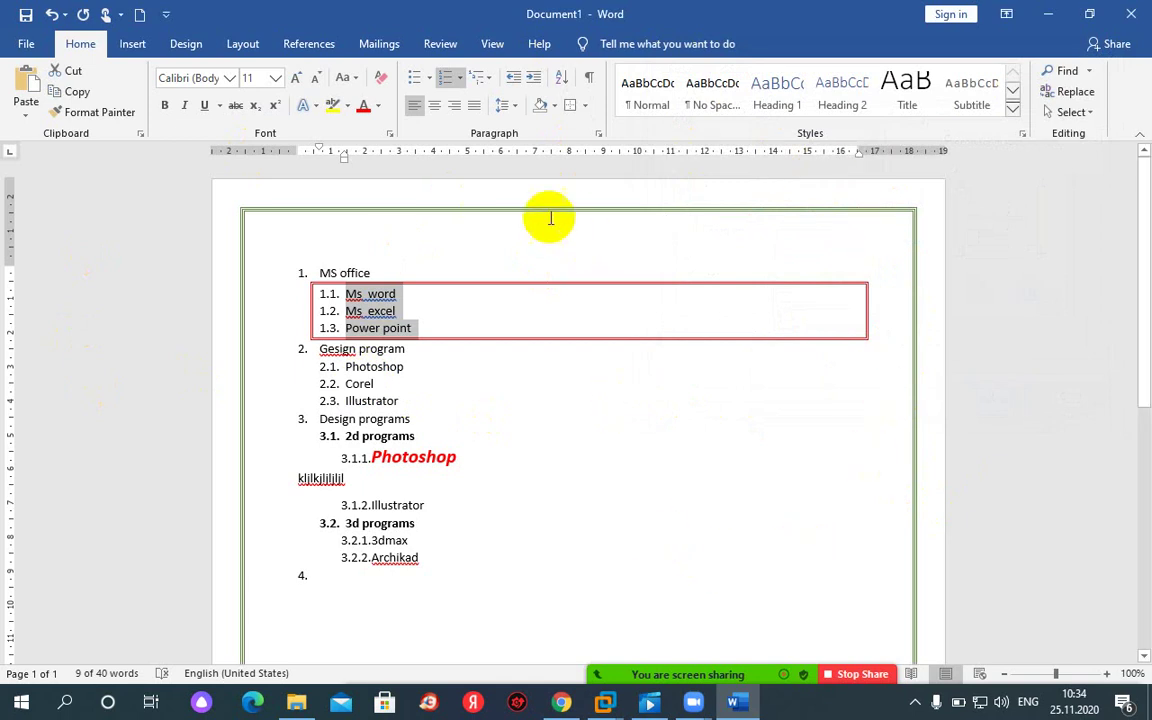
# Step: Replace the green page border with the red-apple art border
pyautogui.click(585, 105)
pyautogui.click(602, 460)
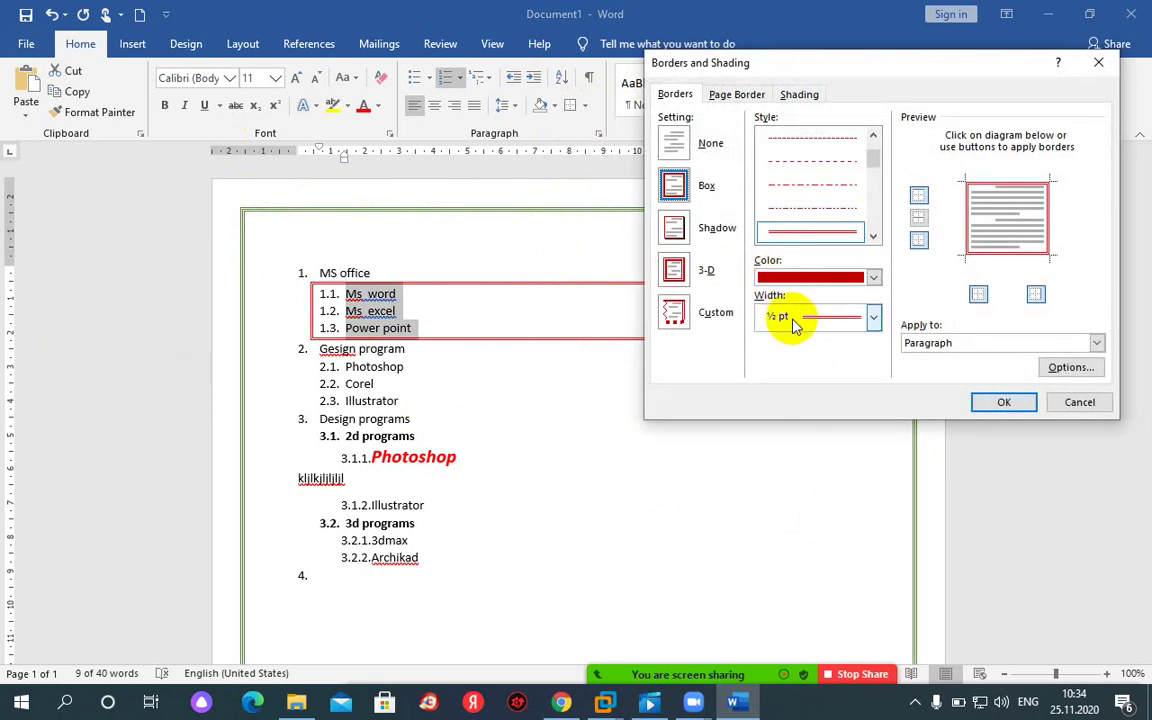
pyautogui.click(737, 94)
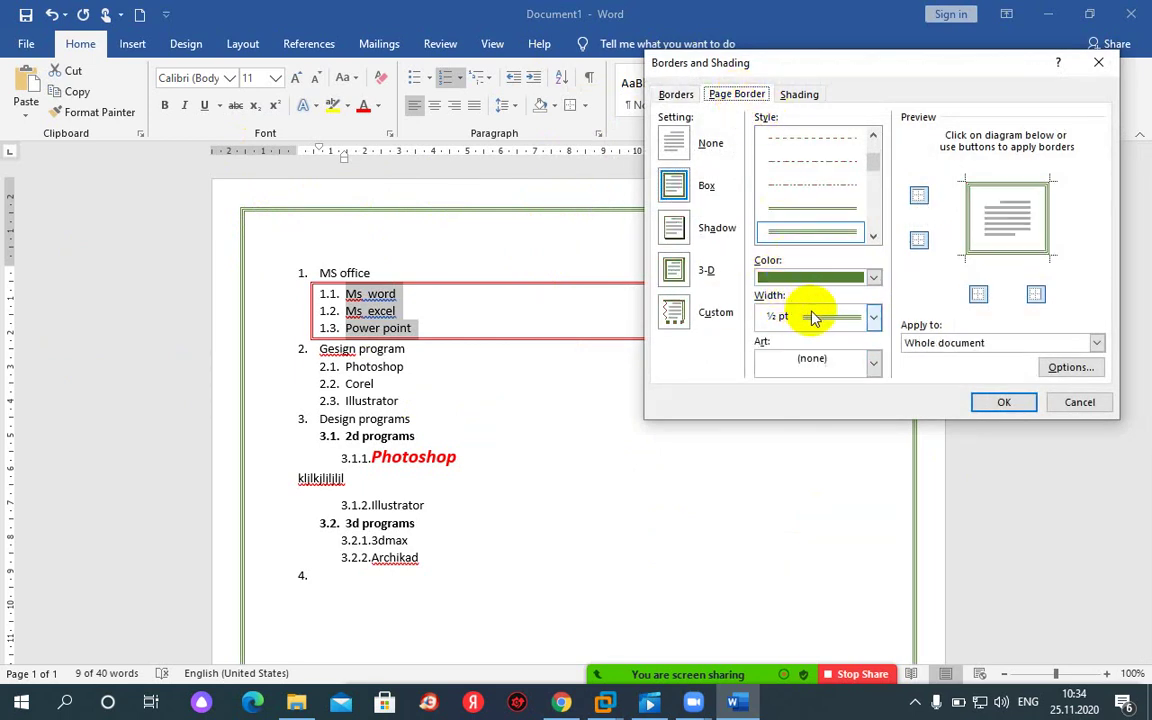
pyautogui.click(798, 363)
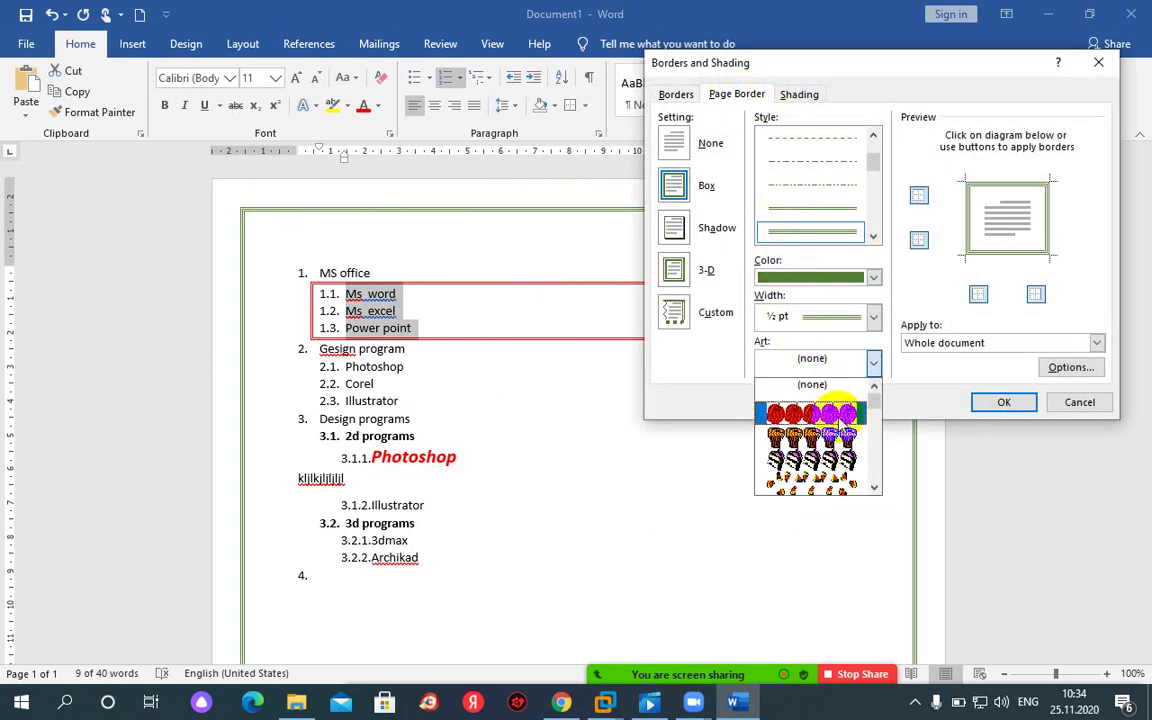
pyautogui.moveTo(873, 402)
pyautogui.mouseDown()
pyautogui.moveTo(874, 428)
pyautogui.moveTo(874, 396)
pyautogui.mouseUp()
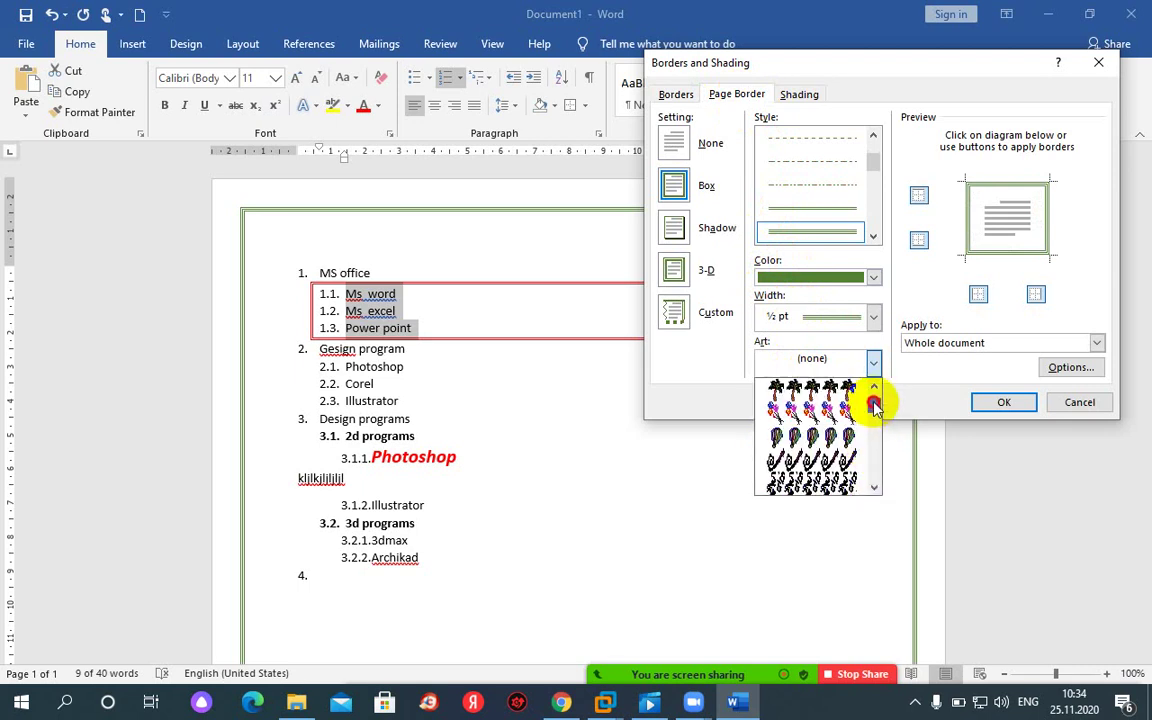
pyautogui.click(811, 413)
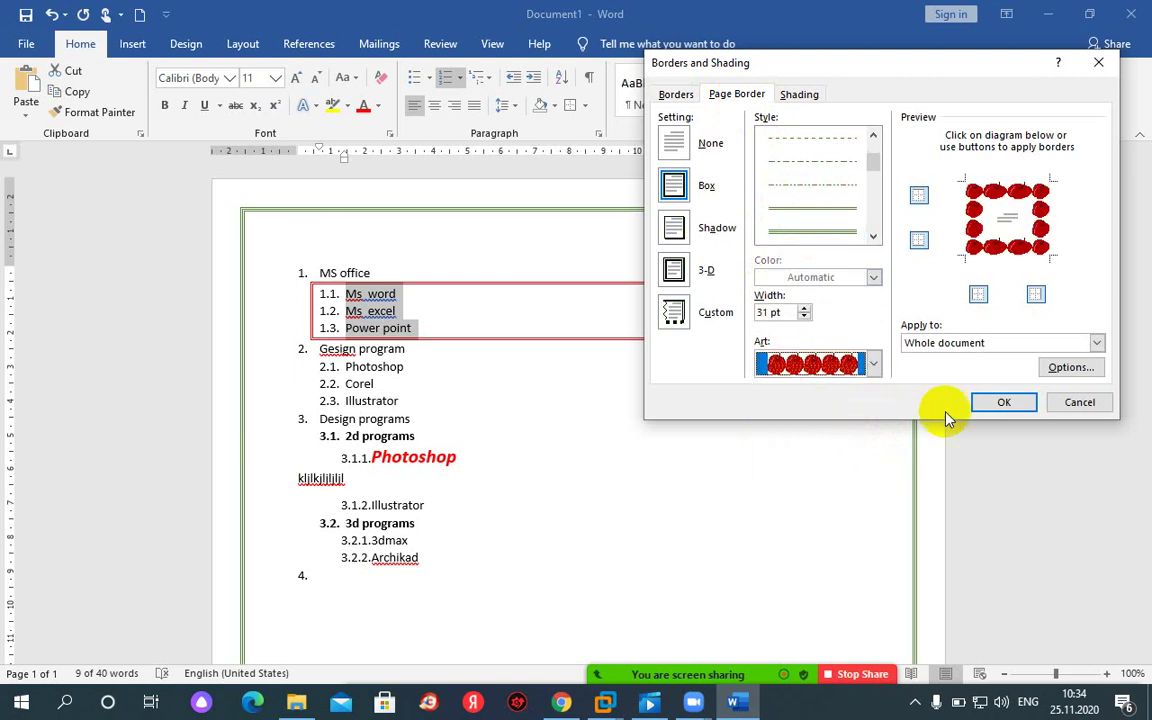
pyautogui.click(1004, 402)
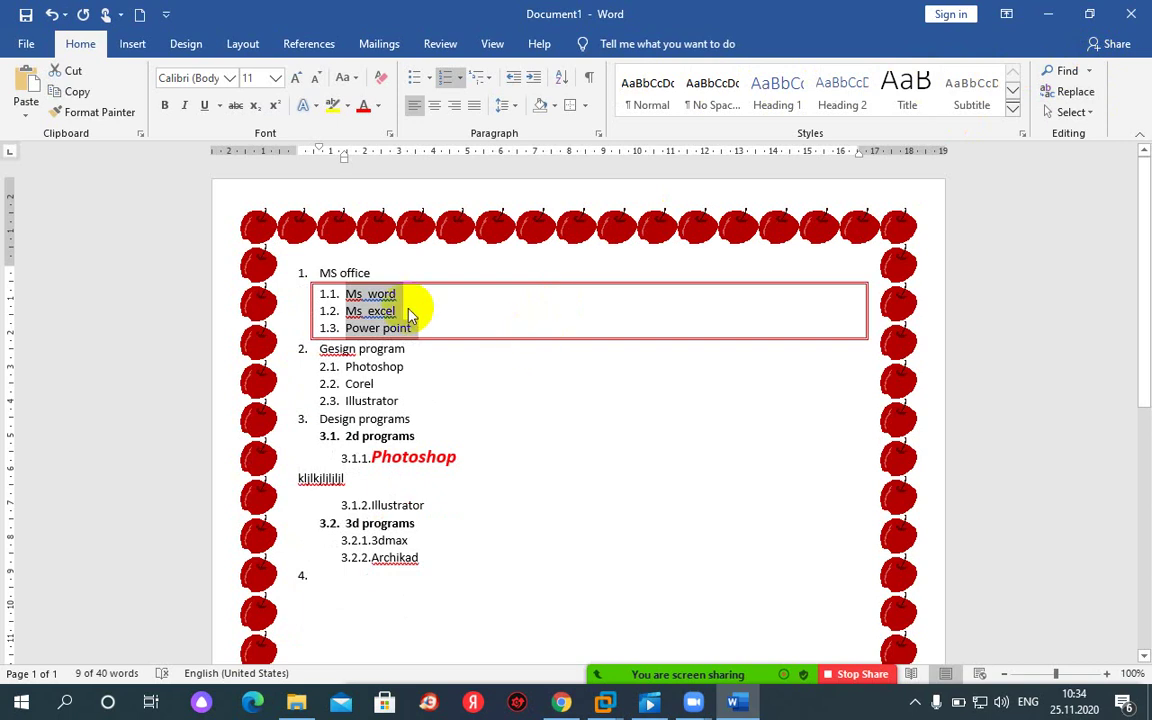
# Step: Copy the boxed Ms word, Ms excel and Power point items and paste two copies below Archikad
pyautogui.click(418, 523)
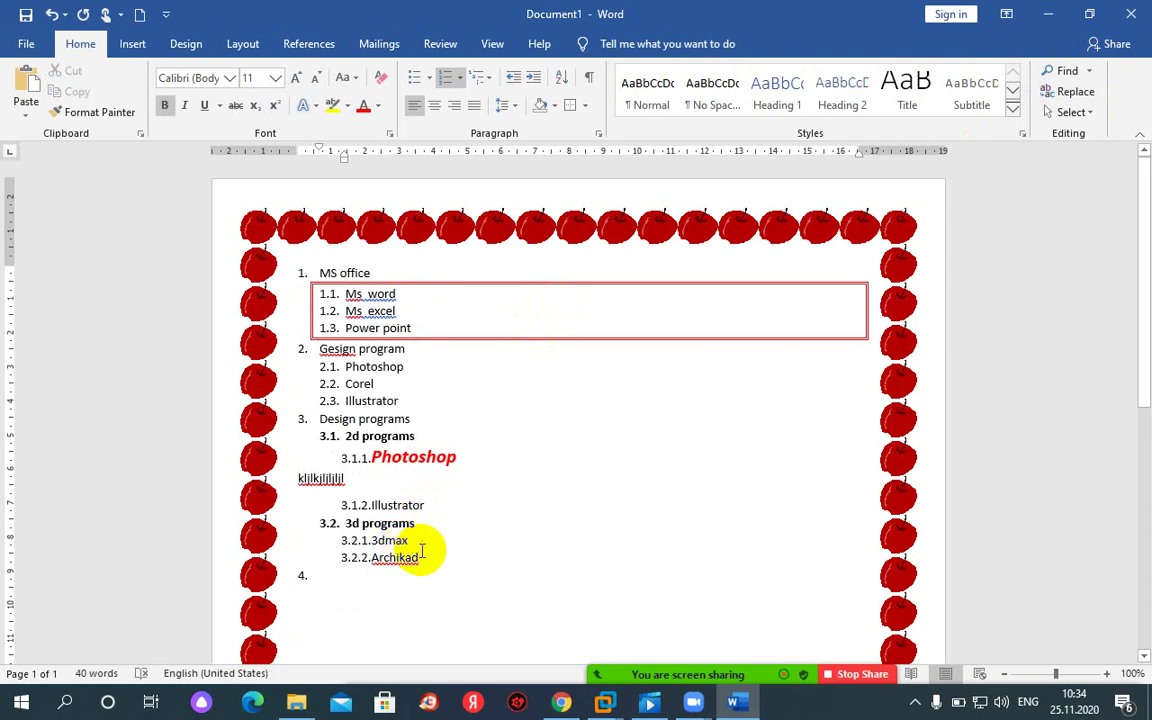
pyautogui.moveTo(411, 322); pyautogui.dragTo(316, 300)
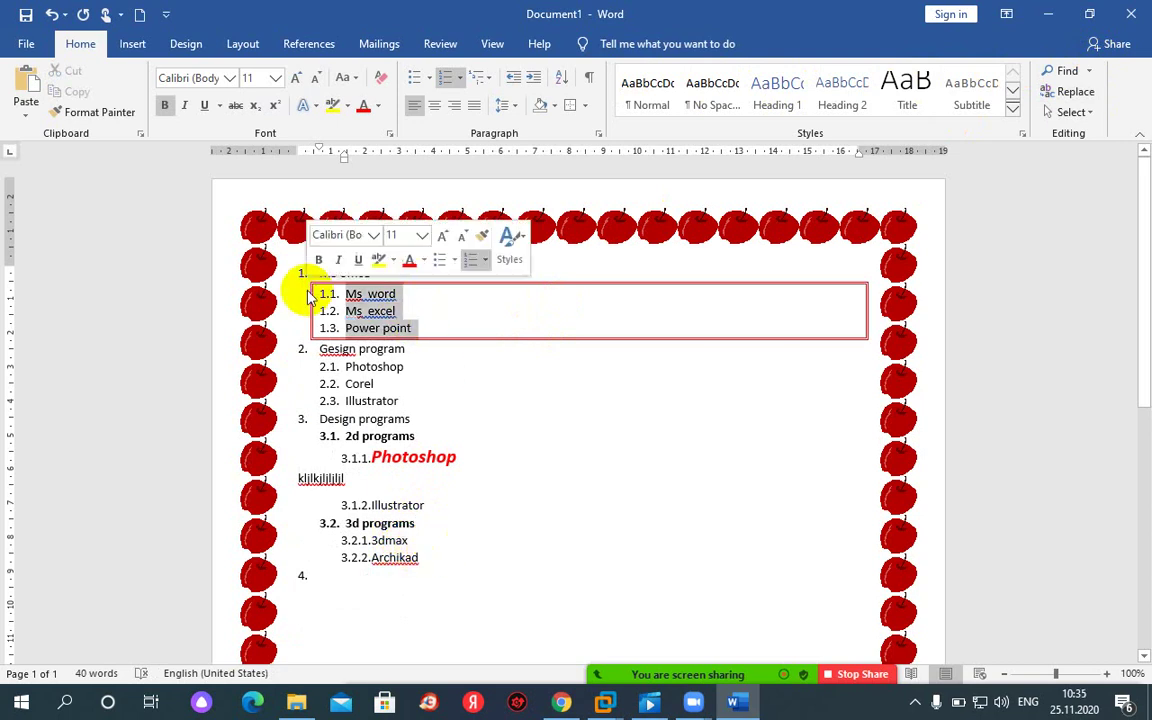
pyautogui.hotkey('ctrl', 'c')
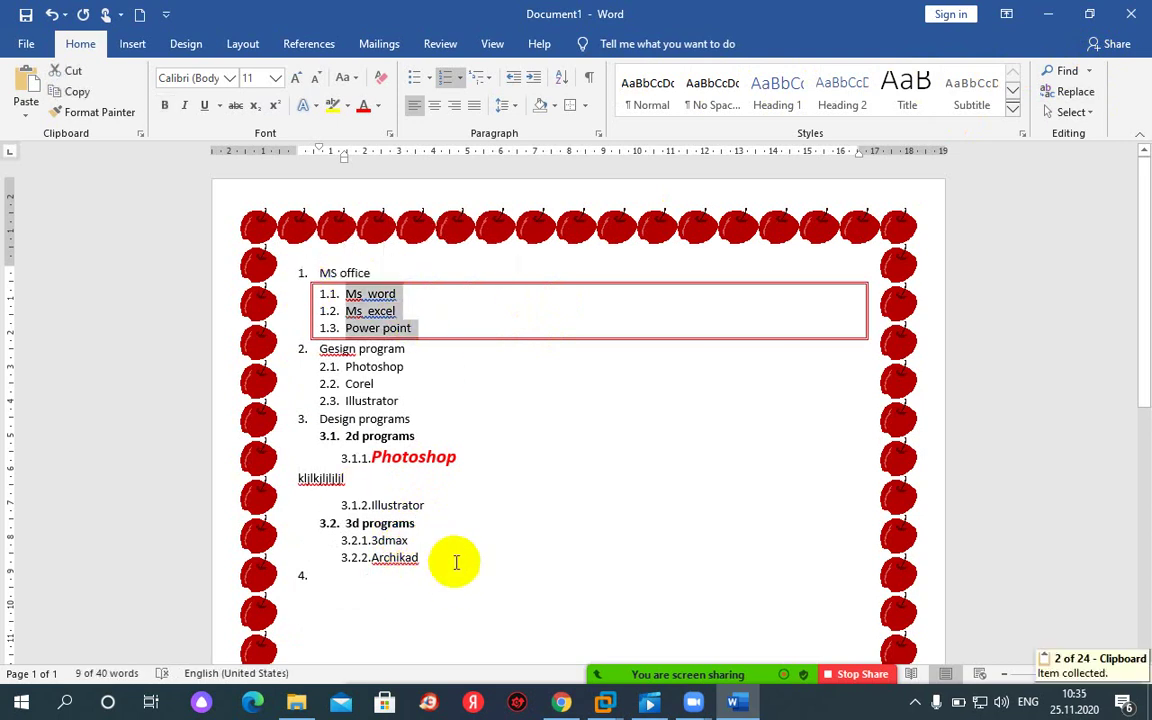
pyautogui.click(456, 558)
pyautogui.press('Return')
pyautogui.press('Return')
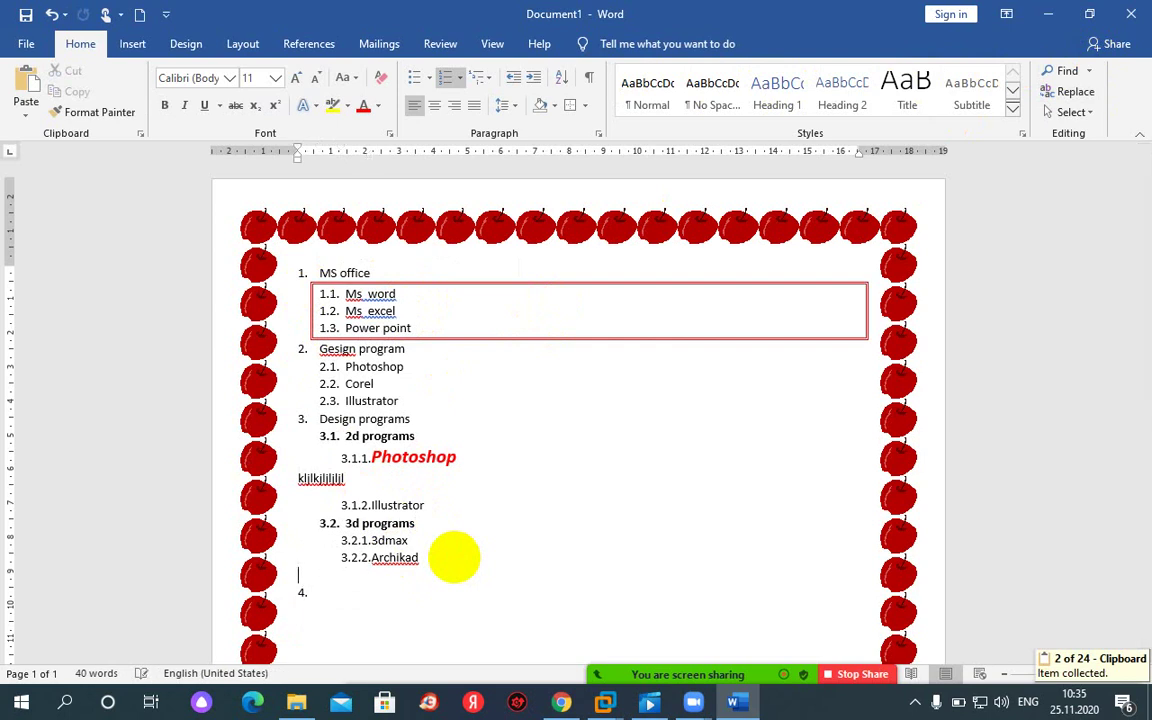
pyautogui.hotkey('ctrl', 'v')
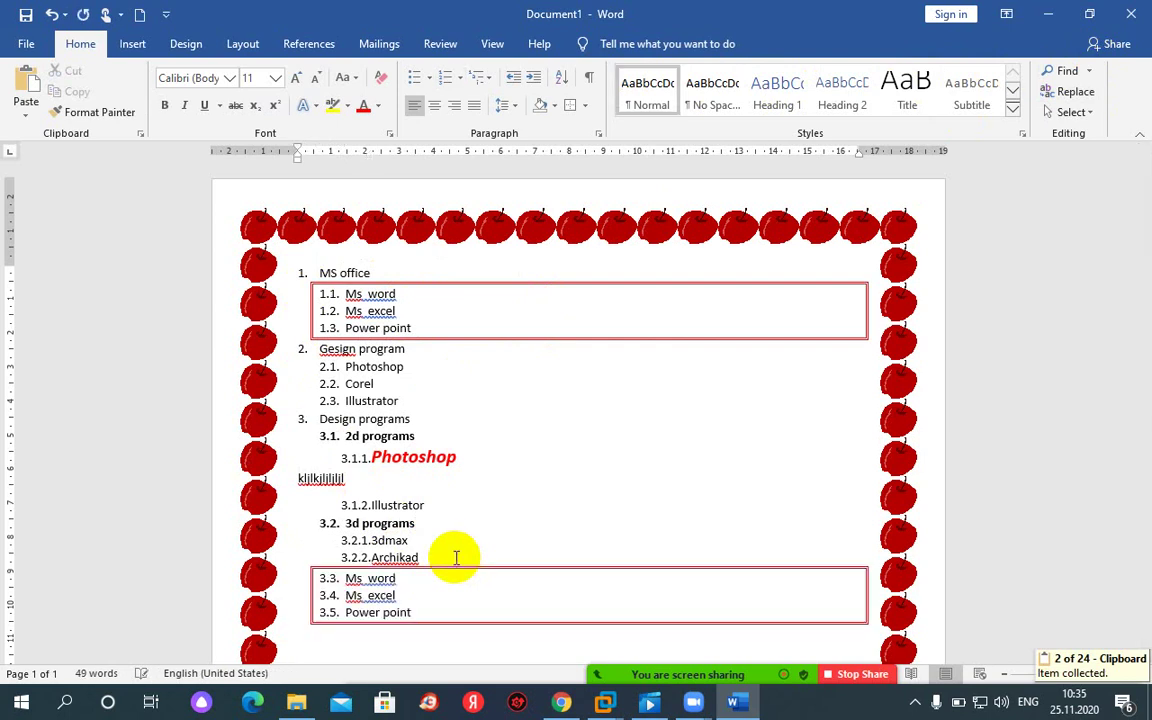
pyautogui.hotkey('ctrl', 'v')
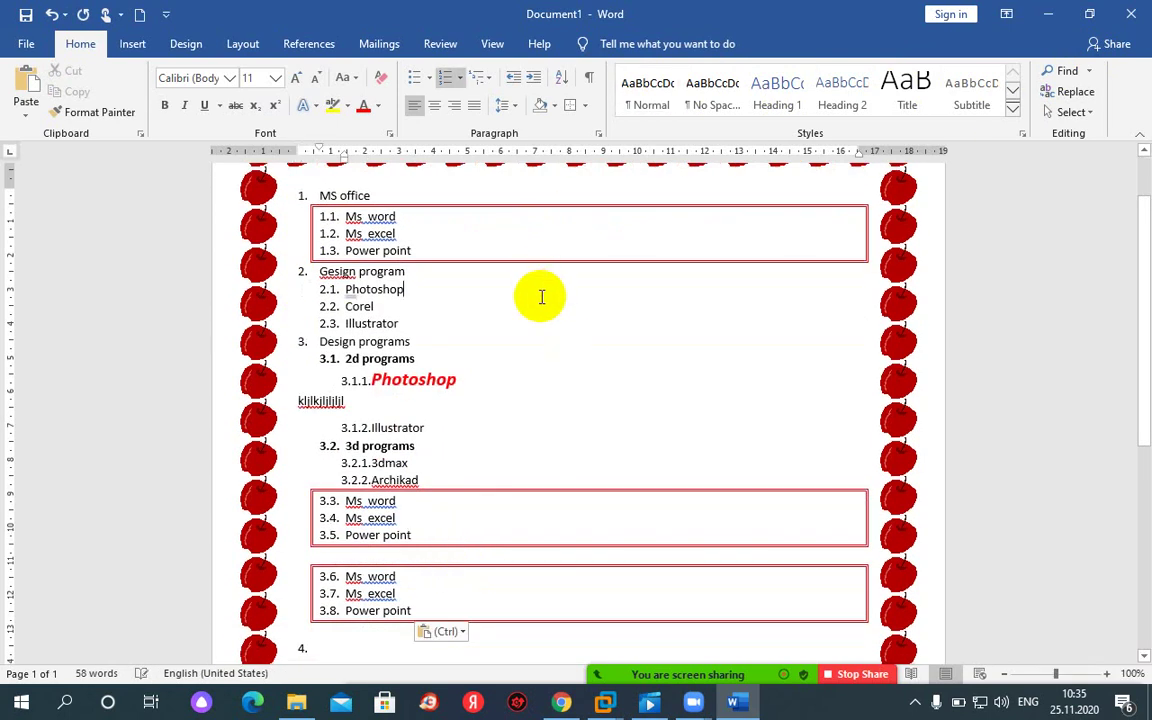
pyautogui.moveTo(1148, 258); pyautogui.dragTo(1146, 160)
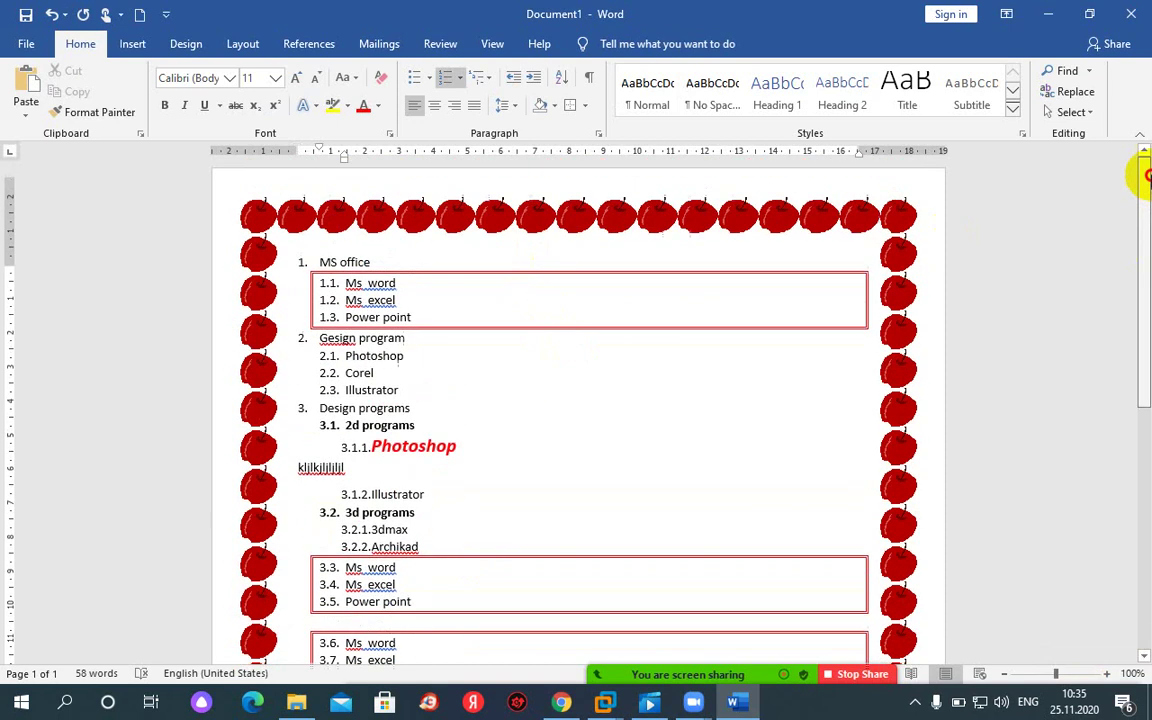
# Step: Search the document for 'word', finding 3 matches, and expand the search options menu
pyautogui.click(372, 292)
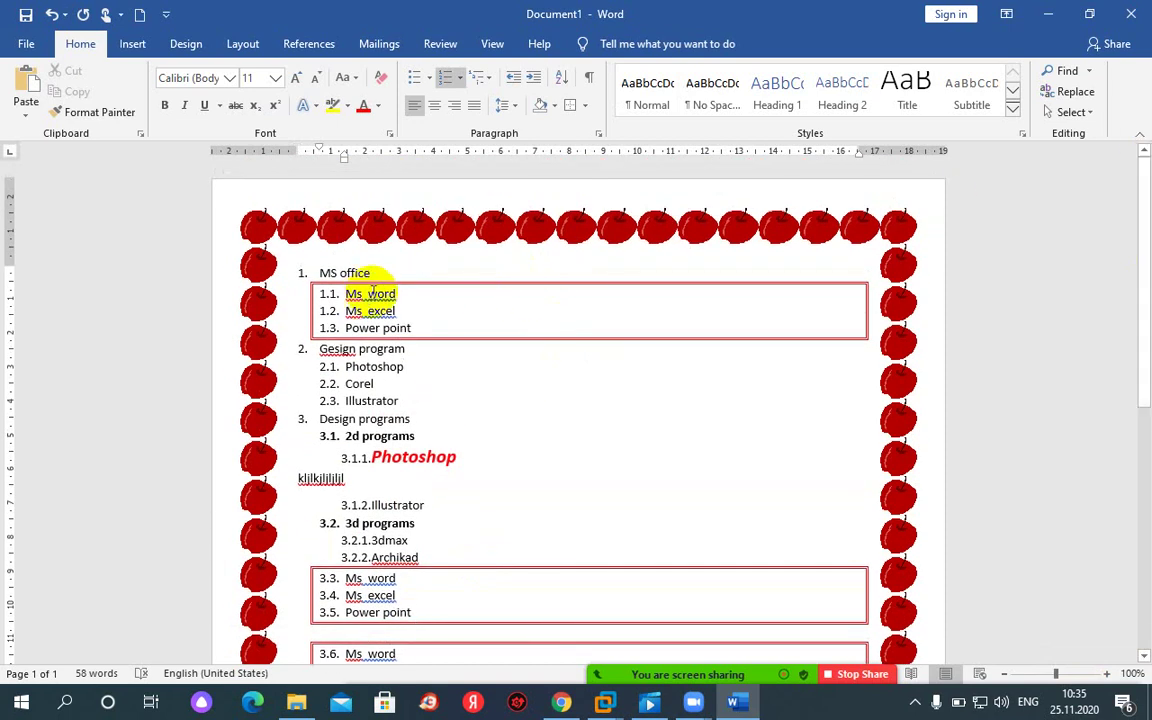
pyautogui.doubleClick(381, 293)
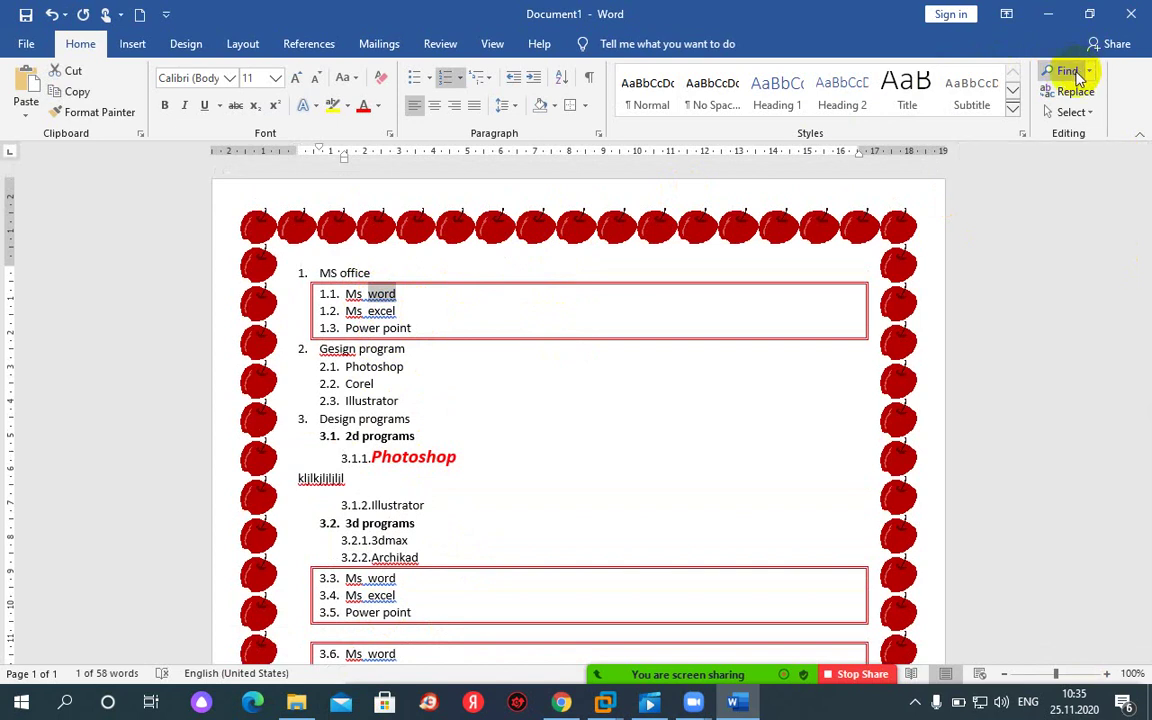
pyautogui.click(1076, 72)
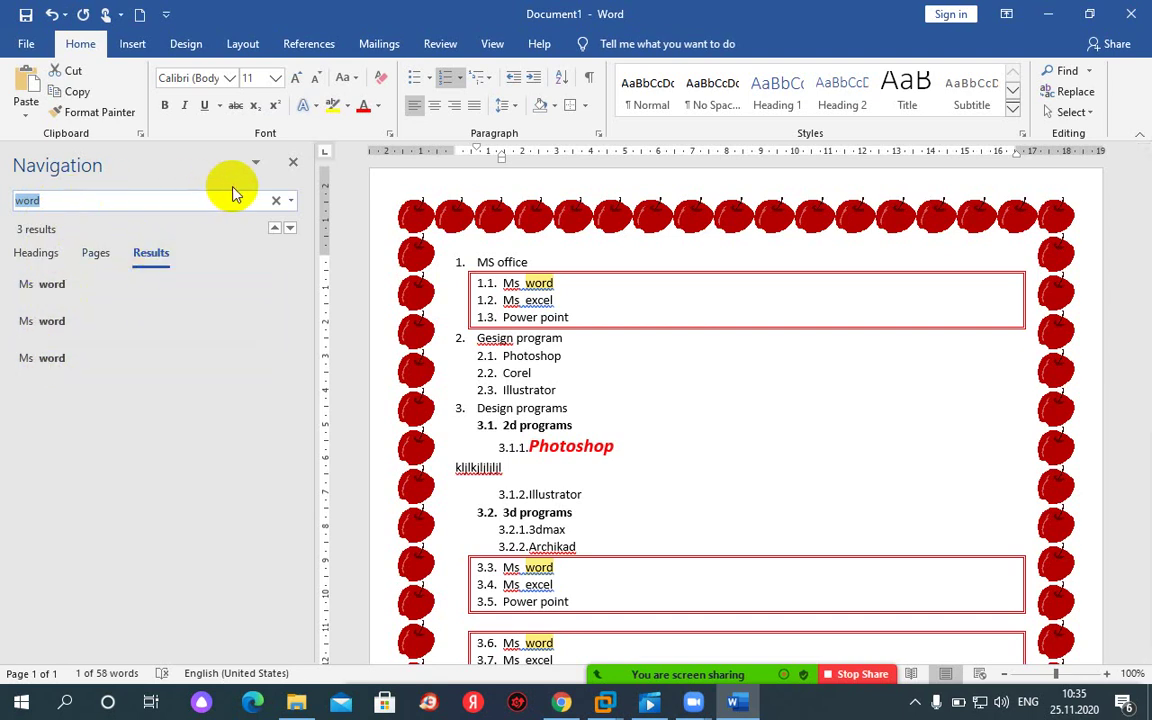
pyautogui.click(291, 204)
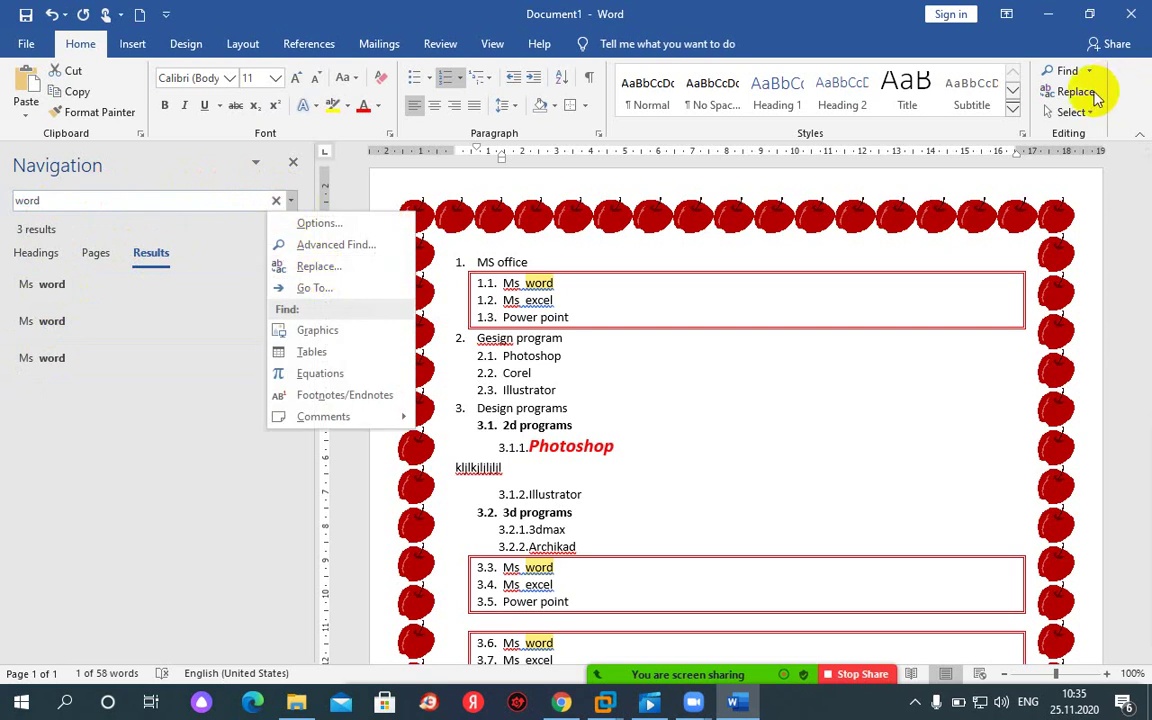
# Step: Replace 'word' with 'windows' one match at a time in items 1.1 and 3.3, leaving item 3.6 unchanged
pyautogui.click(313, 268)
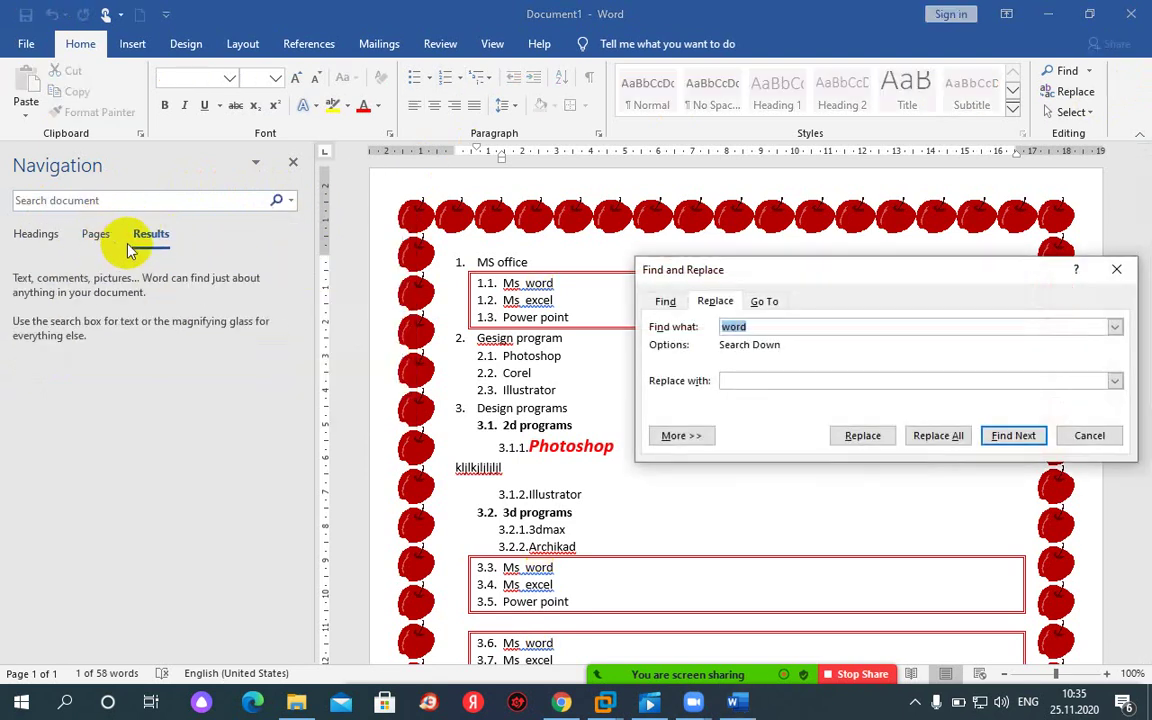
pyautogui.click(77, 200)
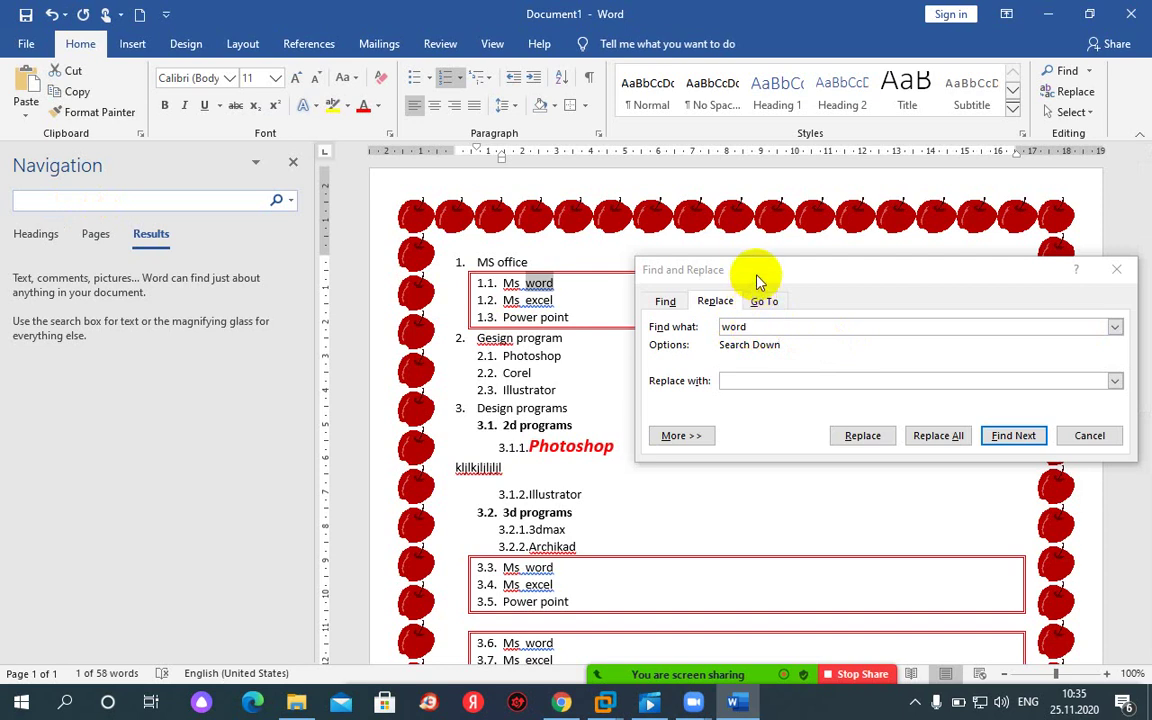
pyautogui.moveTo(757, 280); pyautogui.dragTo(617, 190)
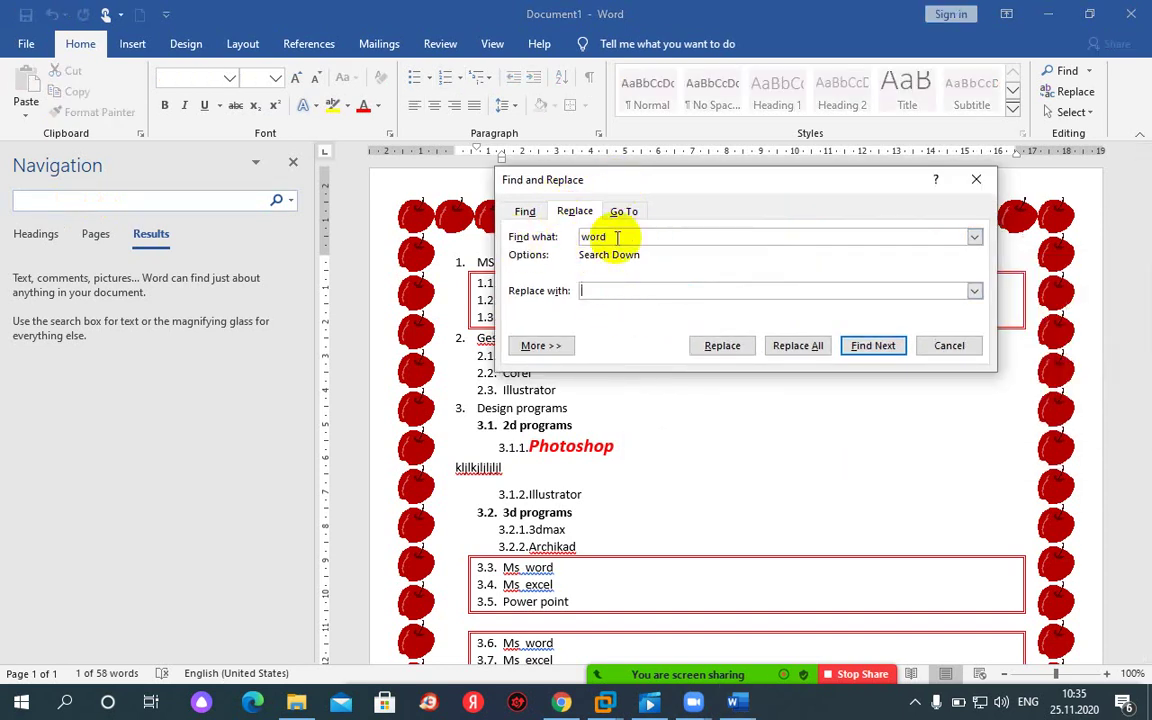
pyautogui.doubleClick(586, 236)
pyautogui.write('windows')
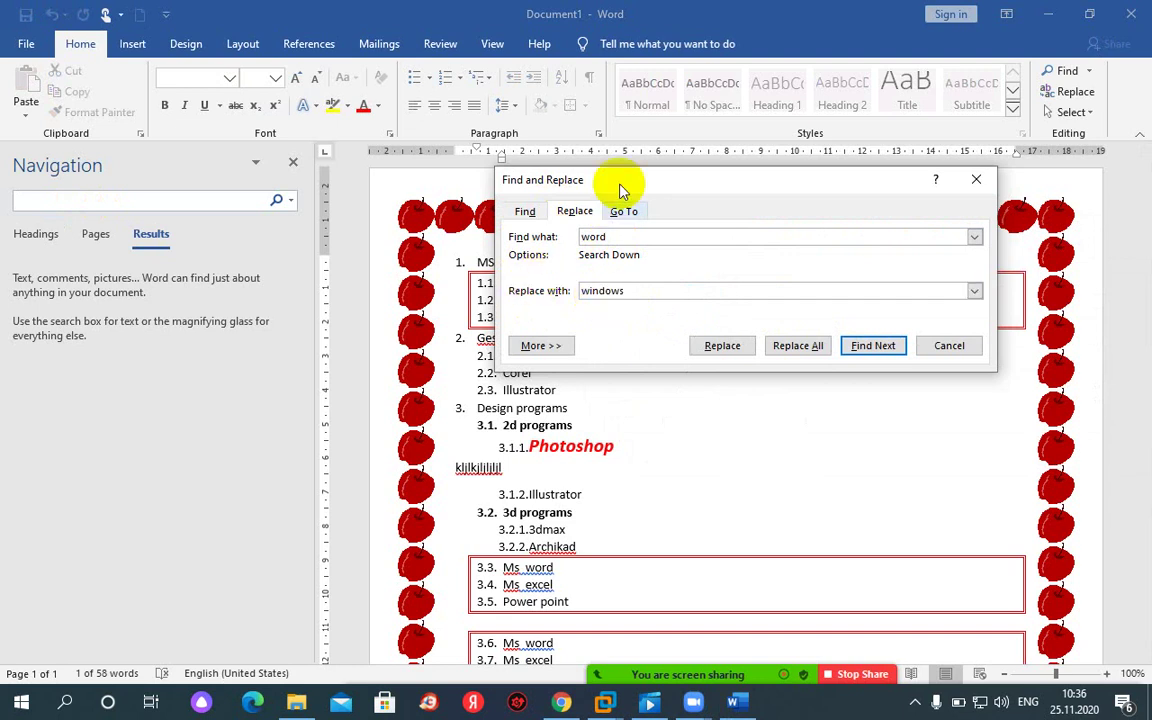
pyautogui.moveTo(650, 177); pyautogui.dragTo(822, 155)
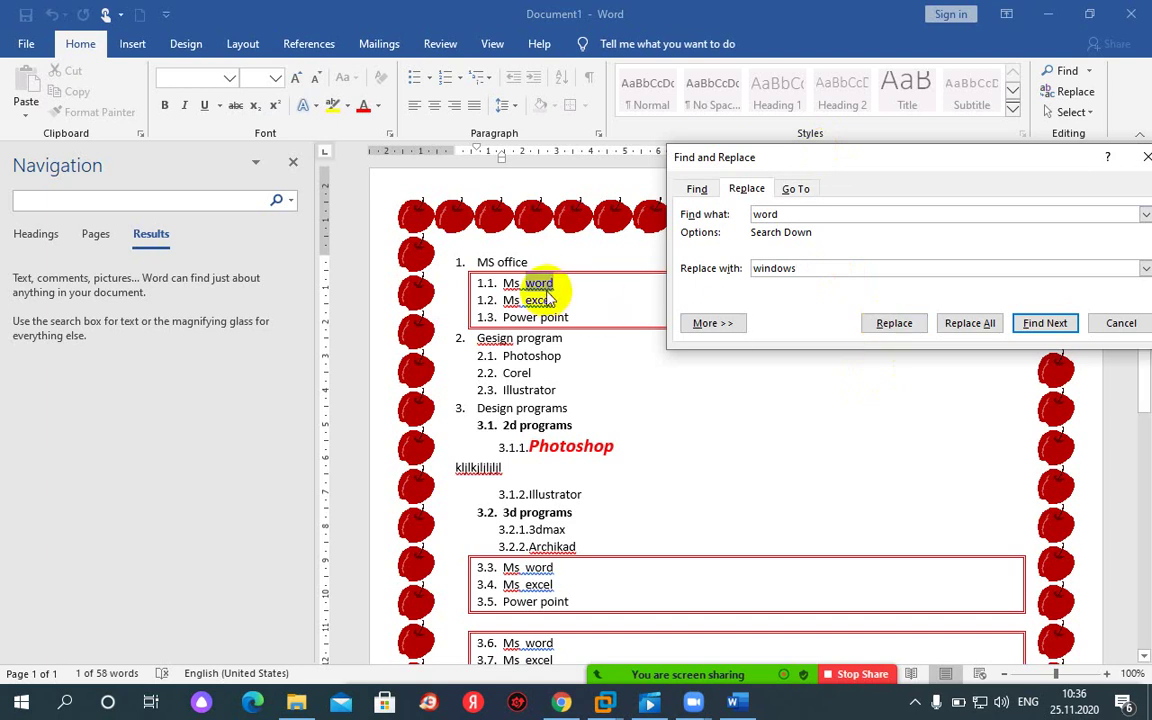
pyautogui.click(884, 324)
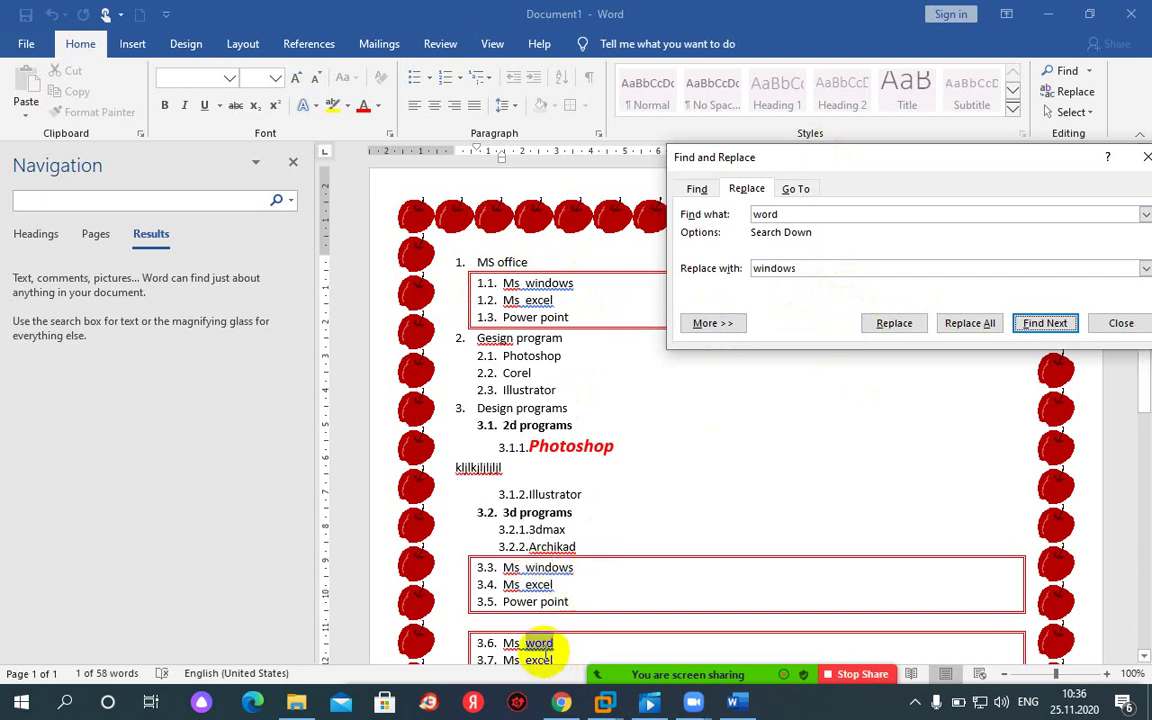
pyautogui.moveTo(972, 157); pyautogui.dragTo(559, 154)
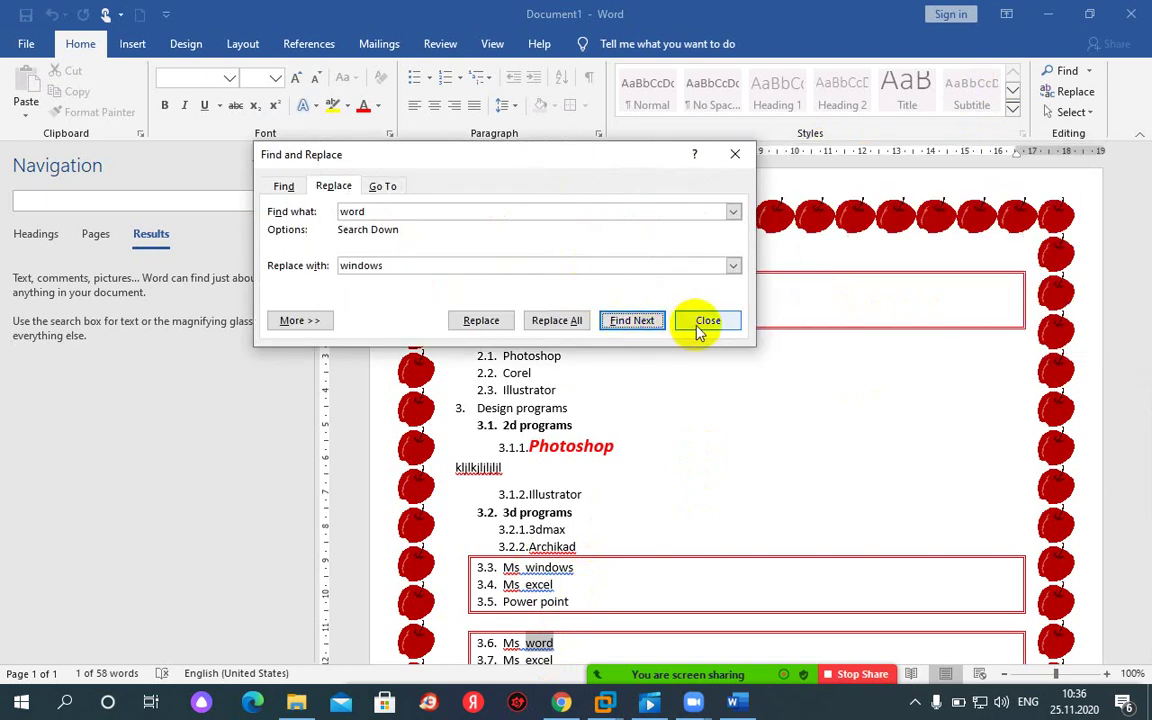
pyautogui.click(702, 322)
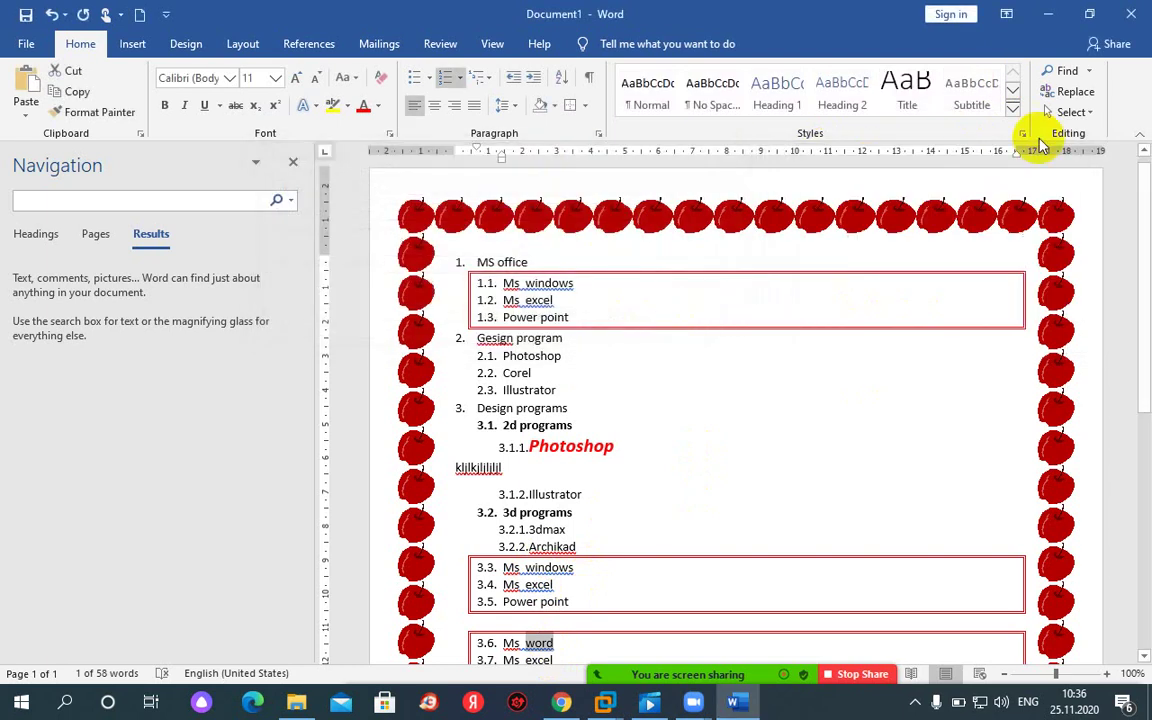
# Step: Run Replace All to change the remaining 'Ms word' in item 3.6 to 'Ms windows'
pyautogui.click(974, 199)
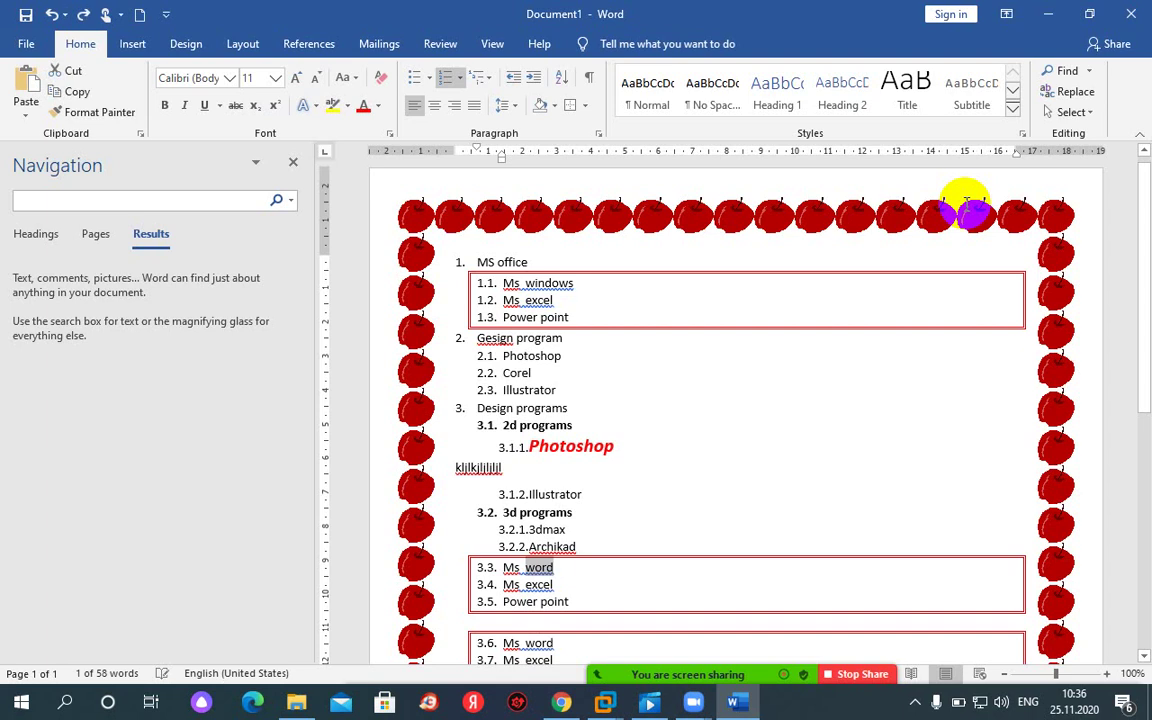
pyautogui.click(1072, 91)
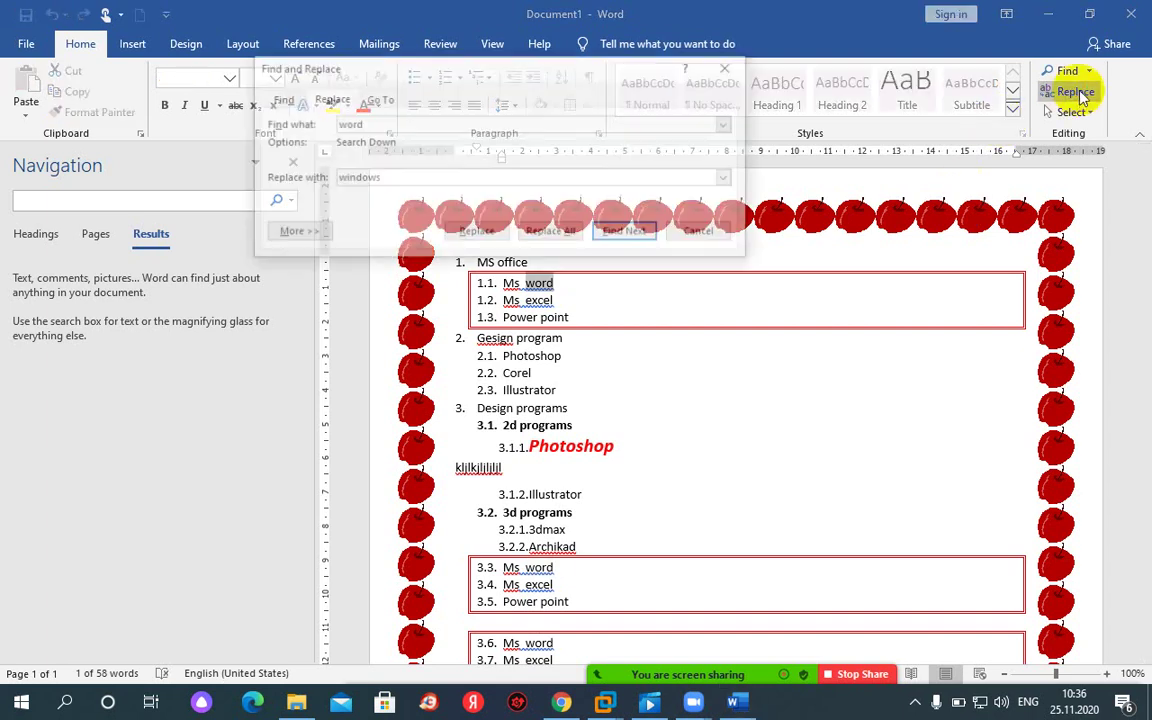
pyautogui.moveTo(505, 68); pyautogui.dragTo(906, 108)
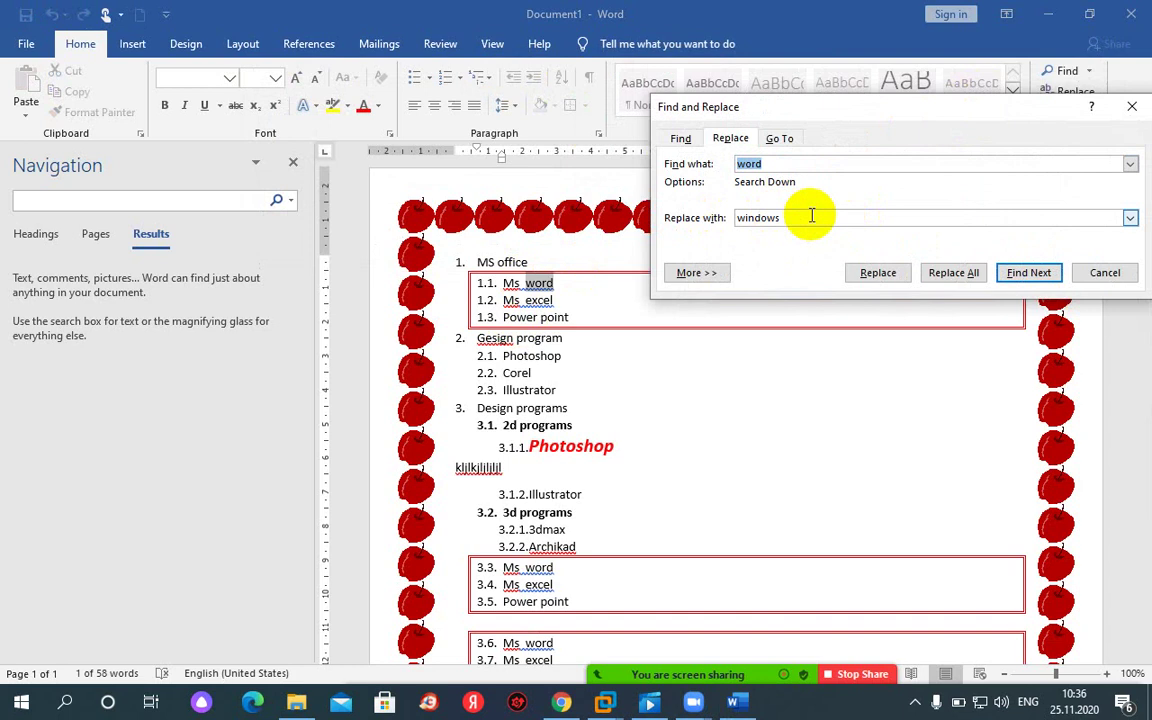
pyautogui.click(963, 278)
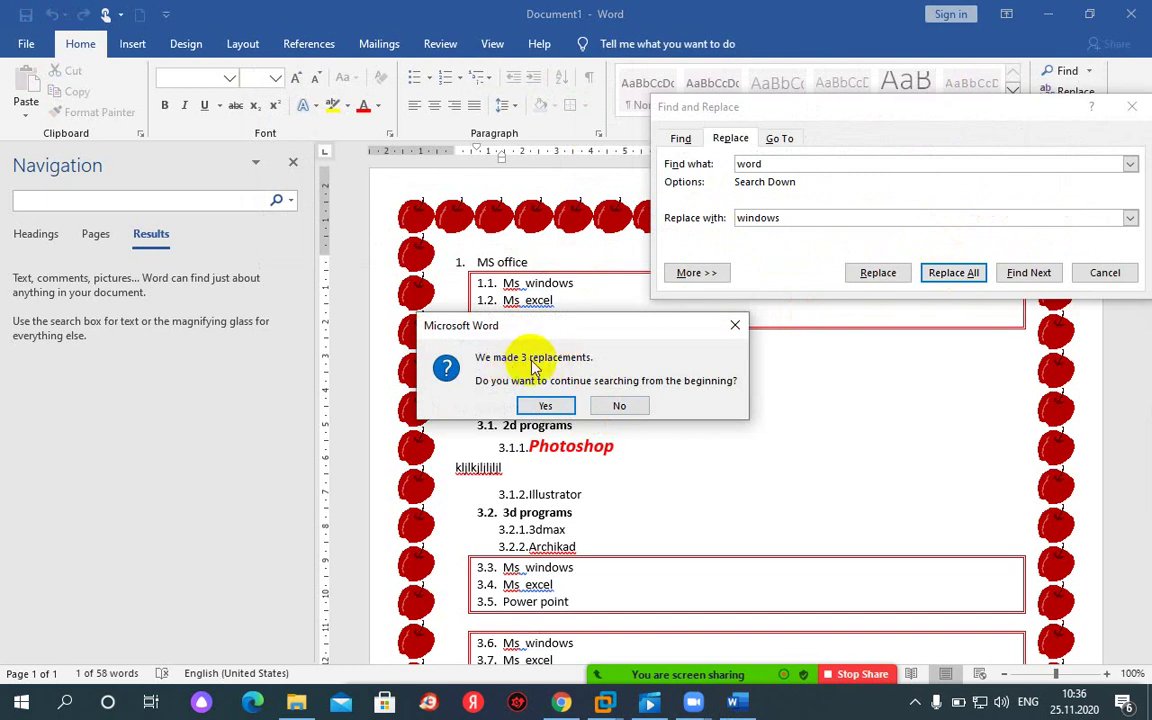
pyautogui.click(545, 405)
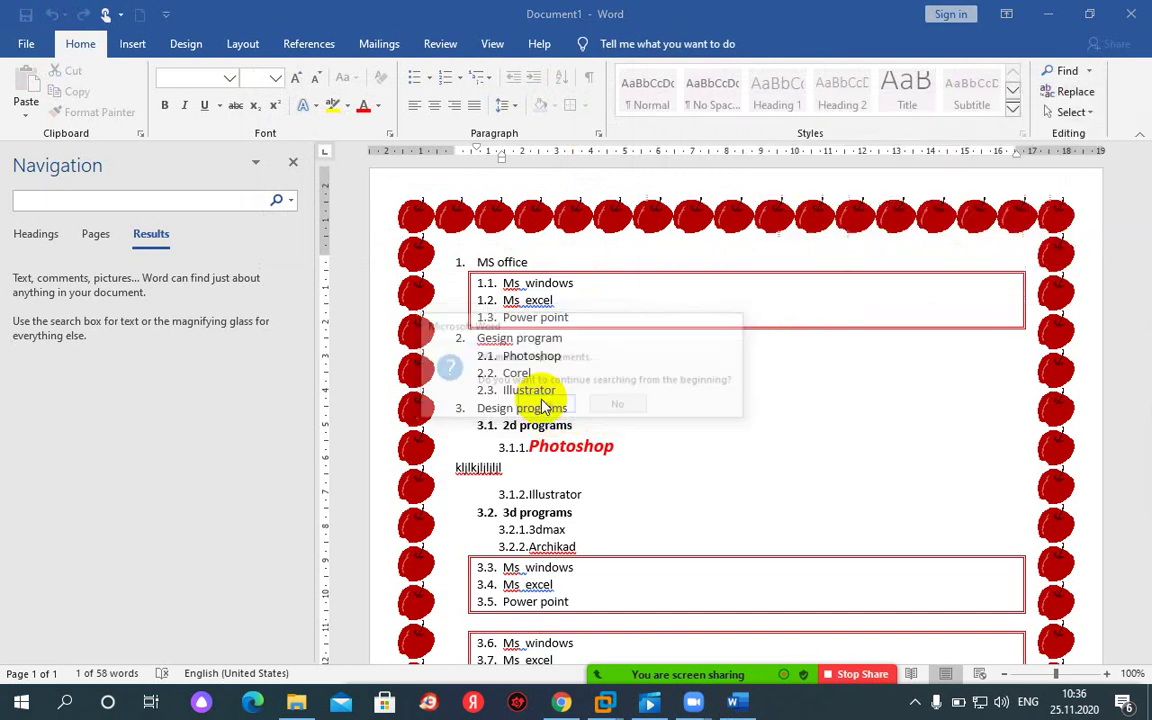
pyautogui.click(584, 400)
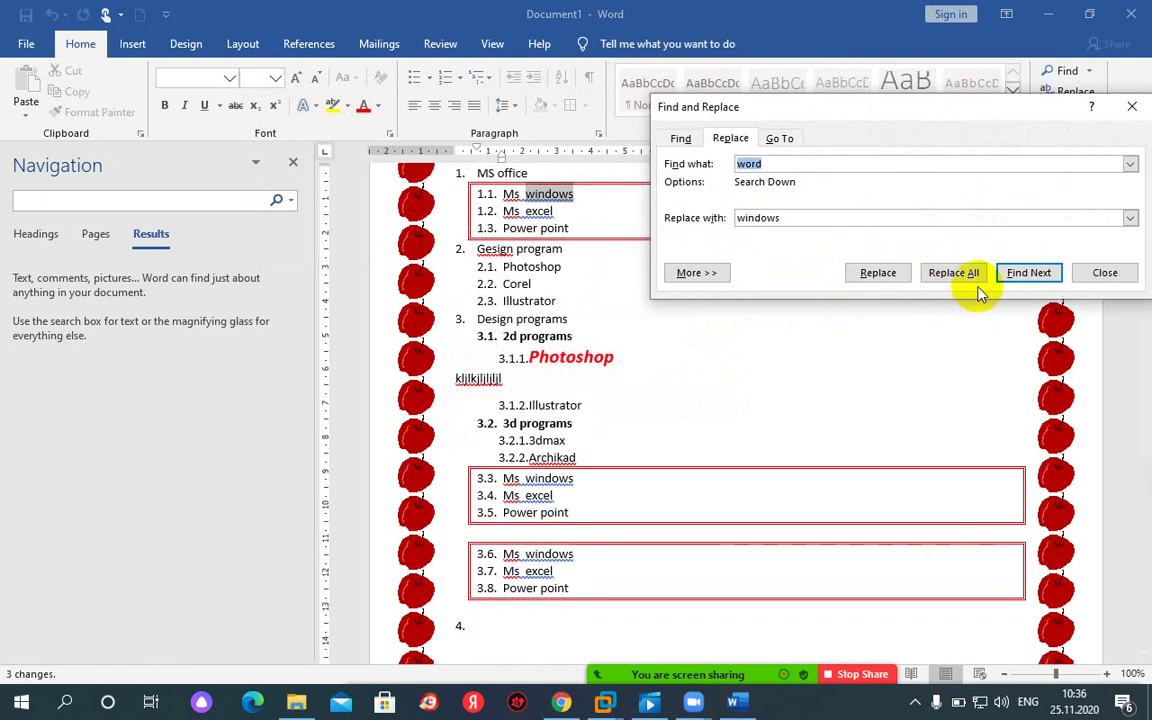
pyautogui.click(1085, 272)
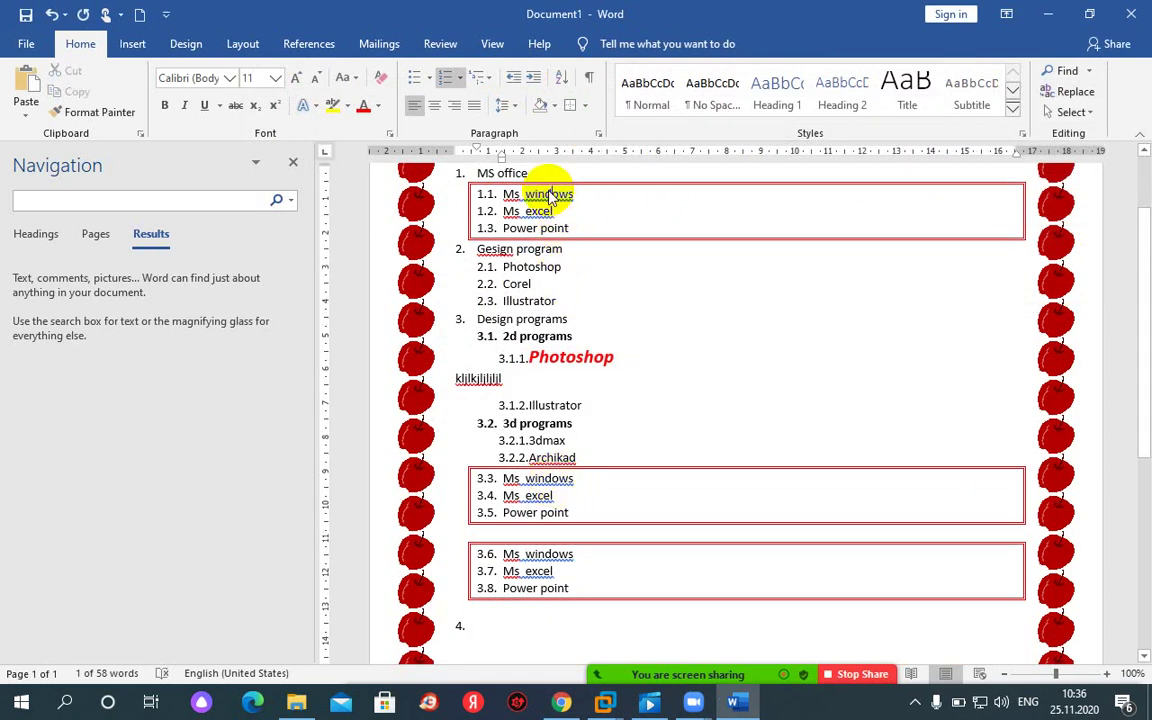
# Step: Check that items 1.1, 3.3 and 3.6 all read 'Ms windows'
pyautogui.click(550, 194)
pyautogui.click(558, 478)
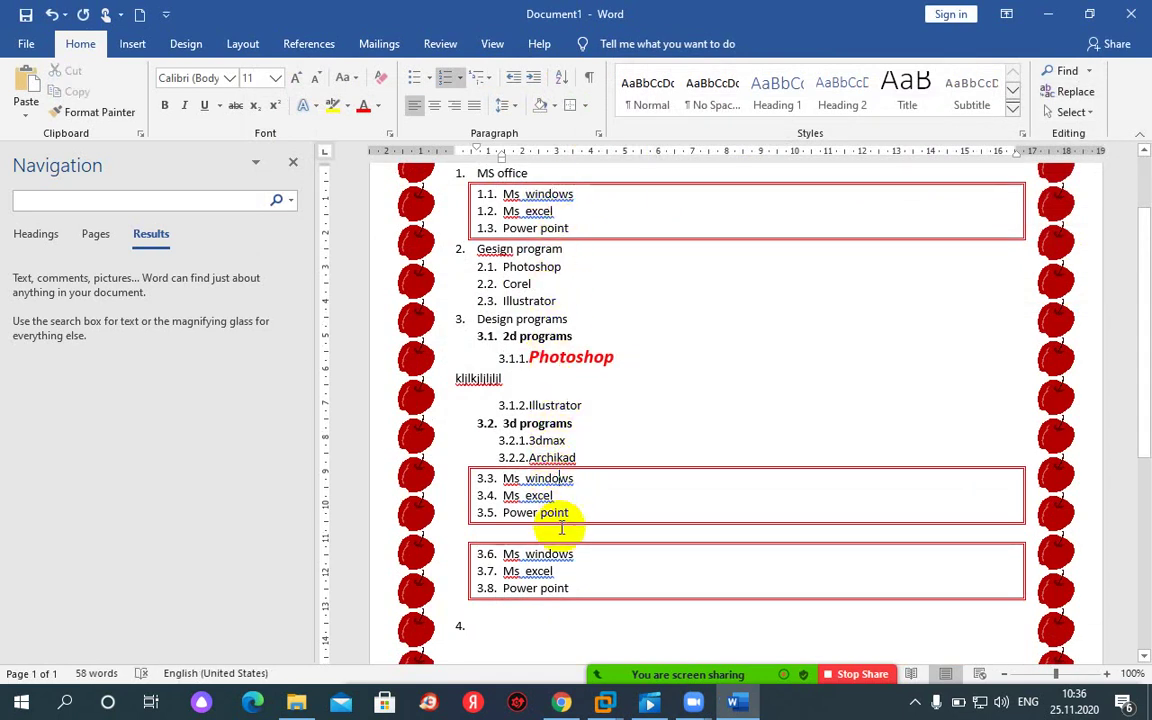
pyautogui.click(559, 555)
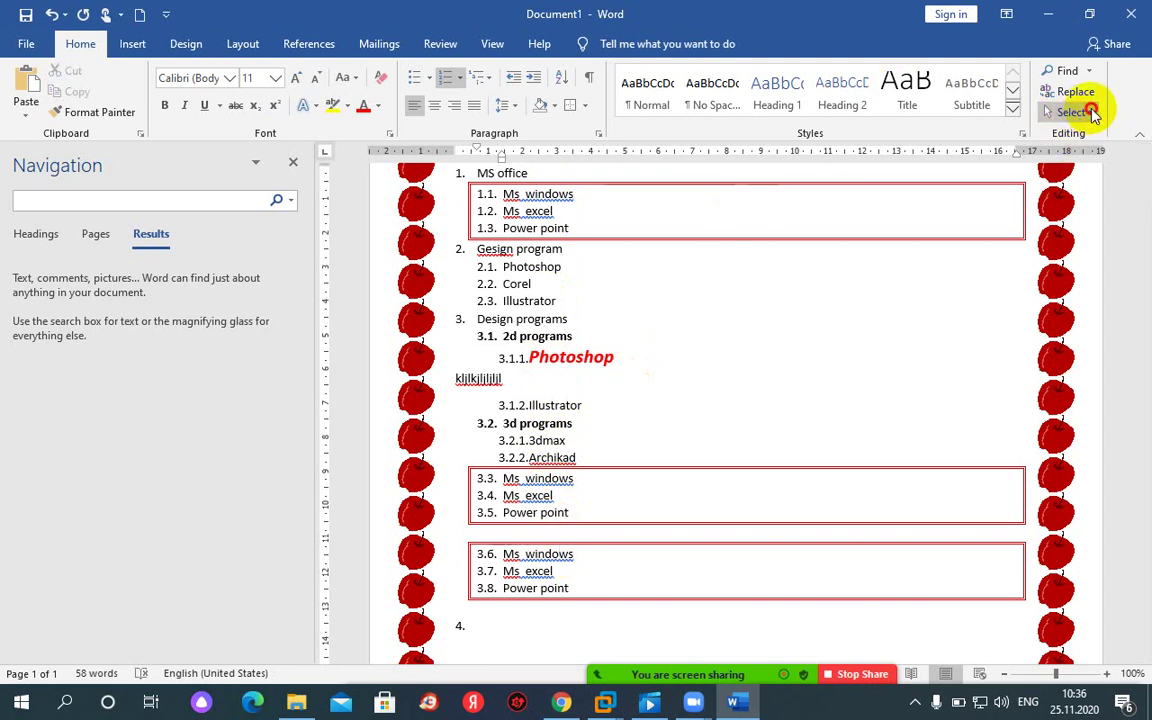
pyautogui.click(1093, 113)
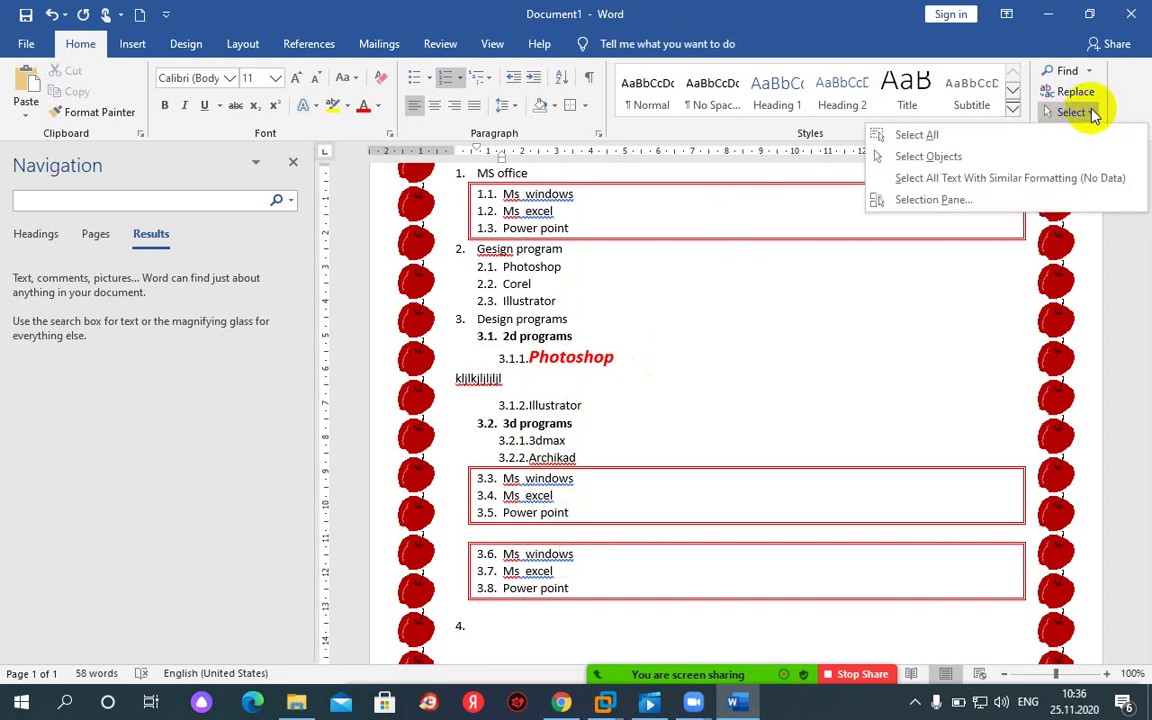
pyautogui.click(751, 305)
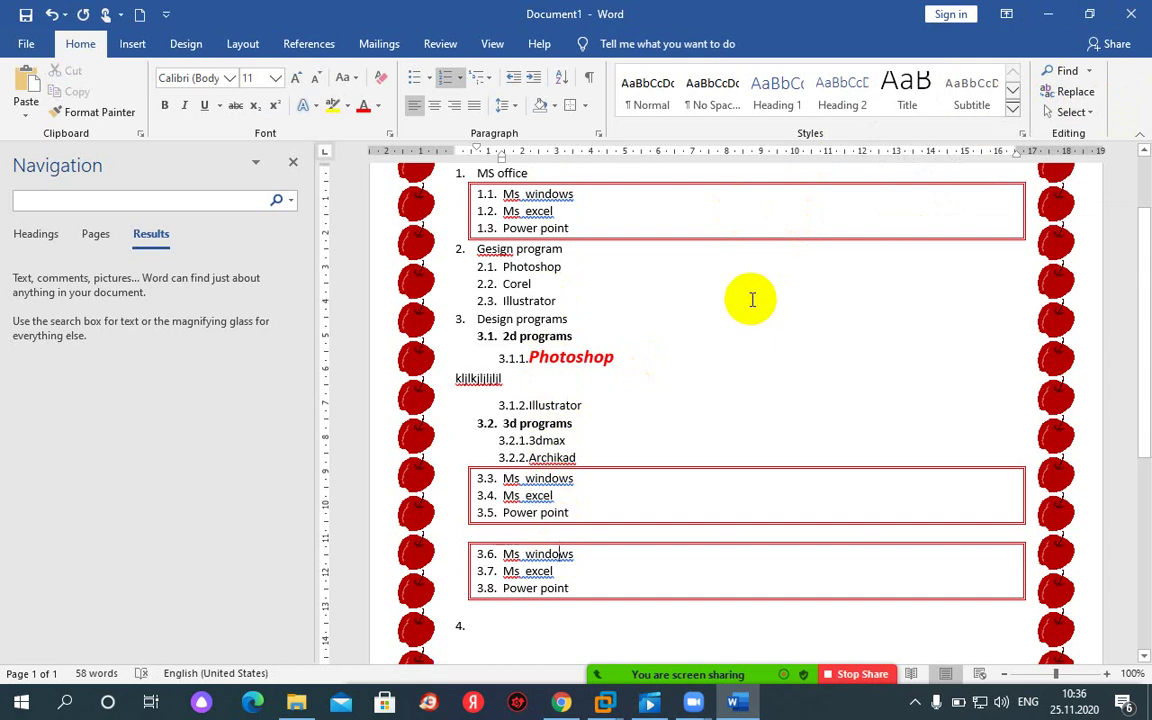
# Step: Mute a Zoom meeting participant and admit the person from the waiting room
pyautogui.scroll(3, 1142, 200)
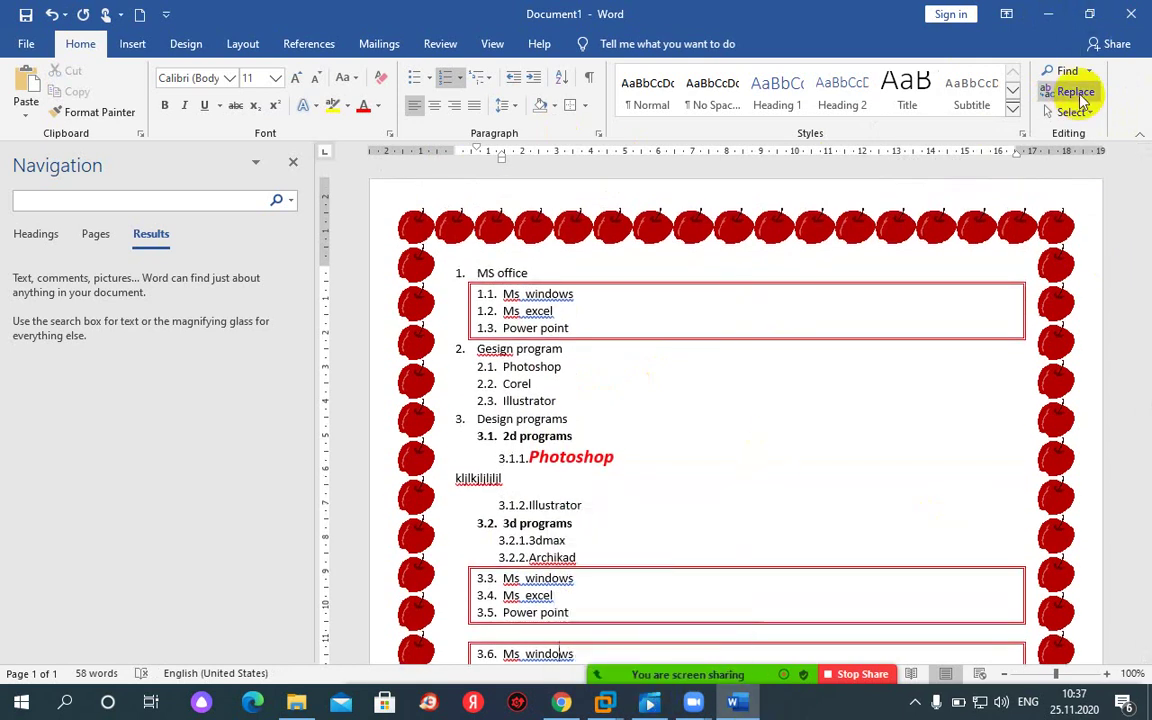
pyautogui.moveTo(650, 704)
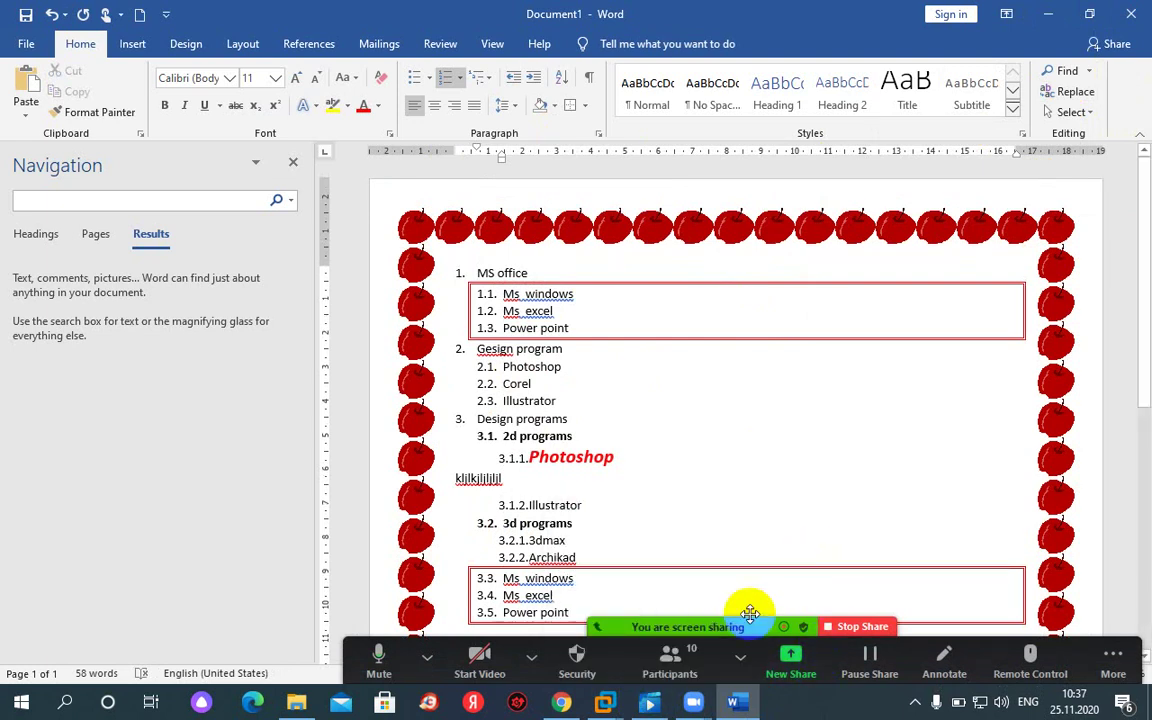
pyautogui.click(666, 662)
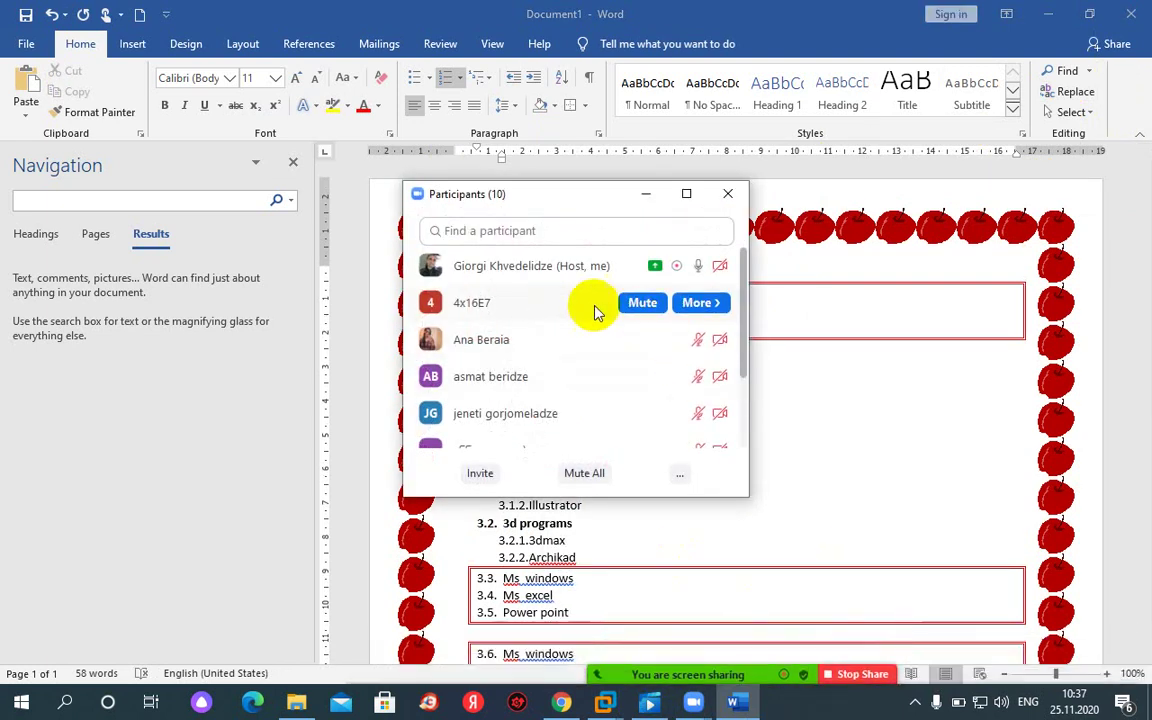
pyautogui.click(660, 306)
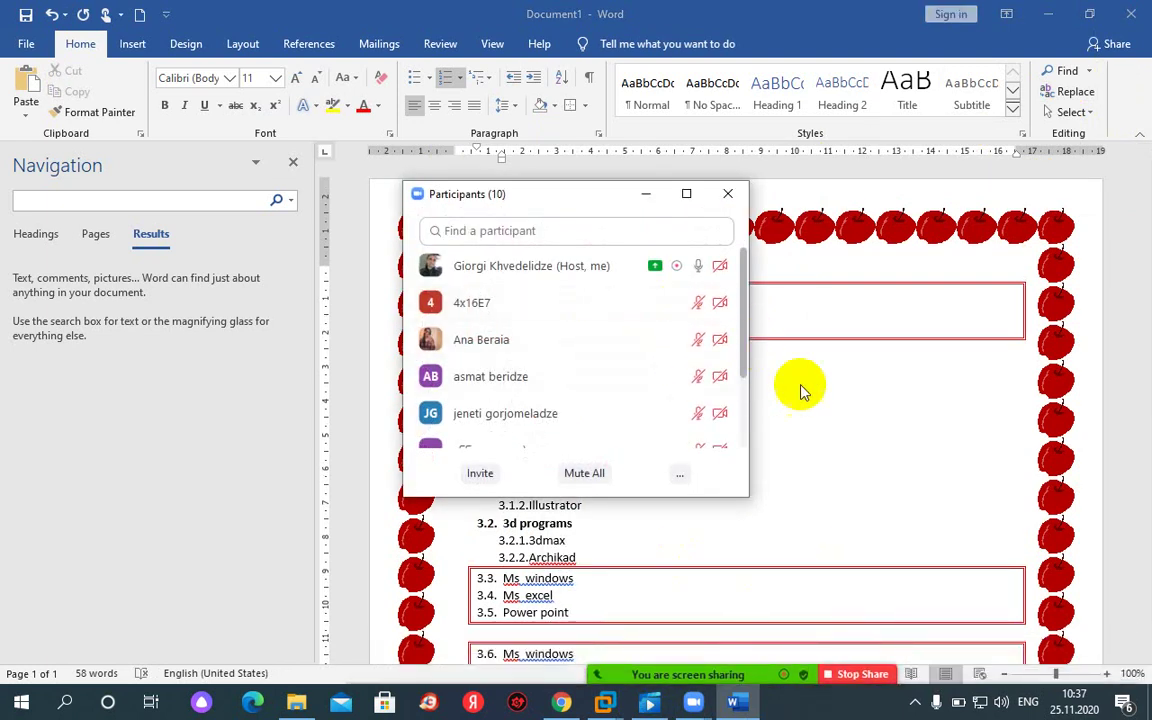
pyautogui.click(652, 193)
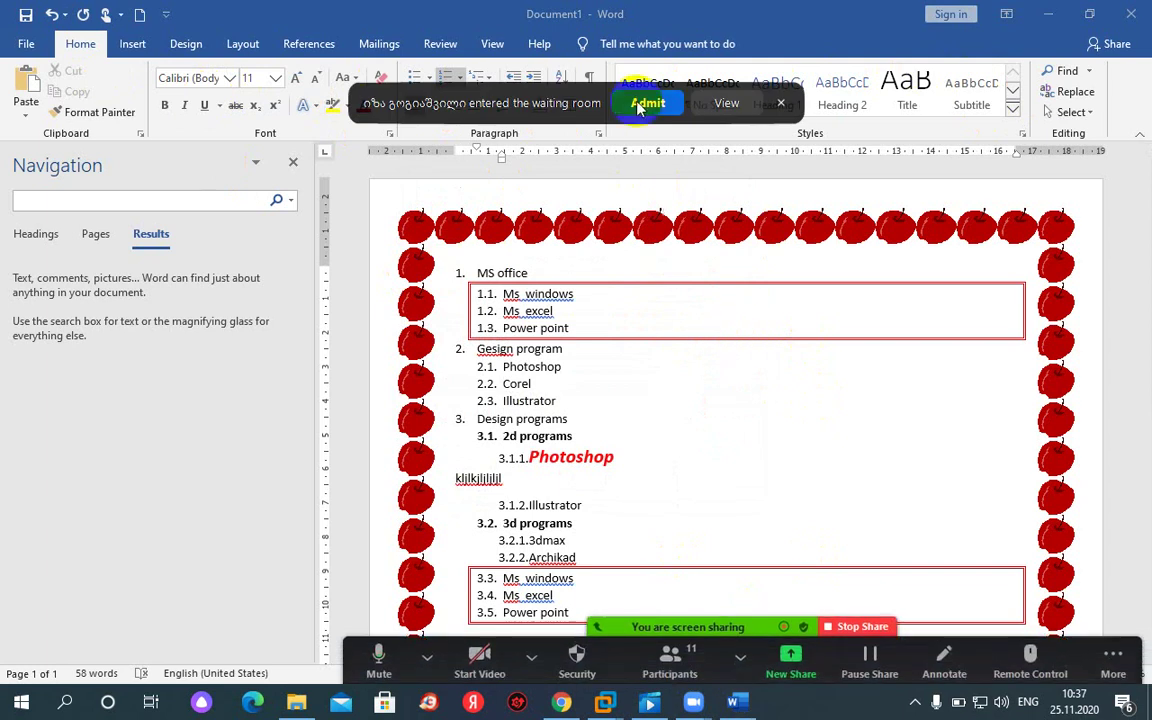
pyautogui.click(640, 104)
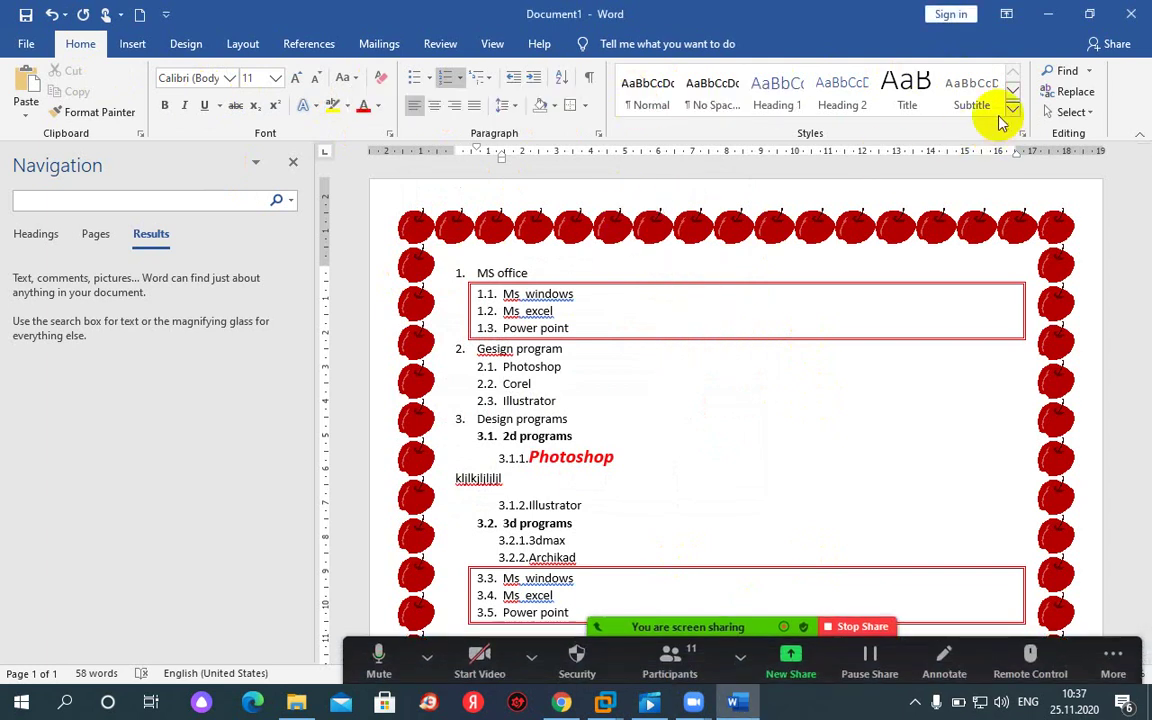
# Step: Remove the red apple art page border, leaving a plain thin single-line page box
pyautogui.click(585, 106)
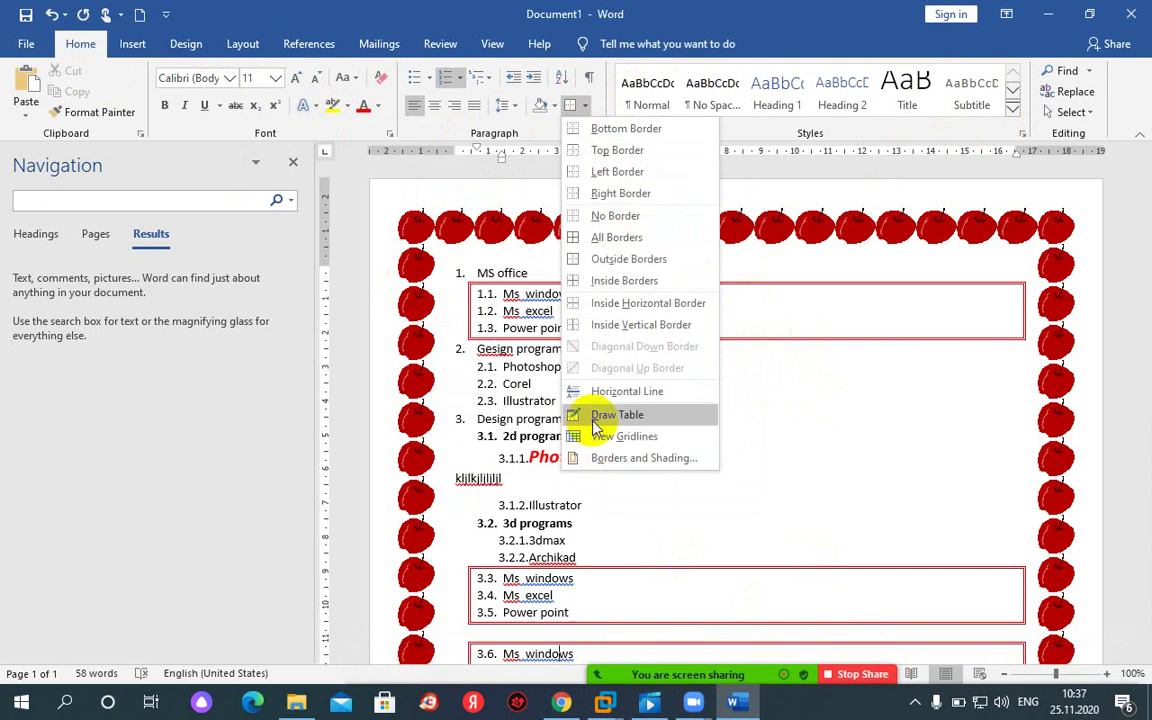
pyautogui.click(597, 458)
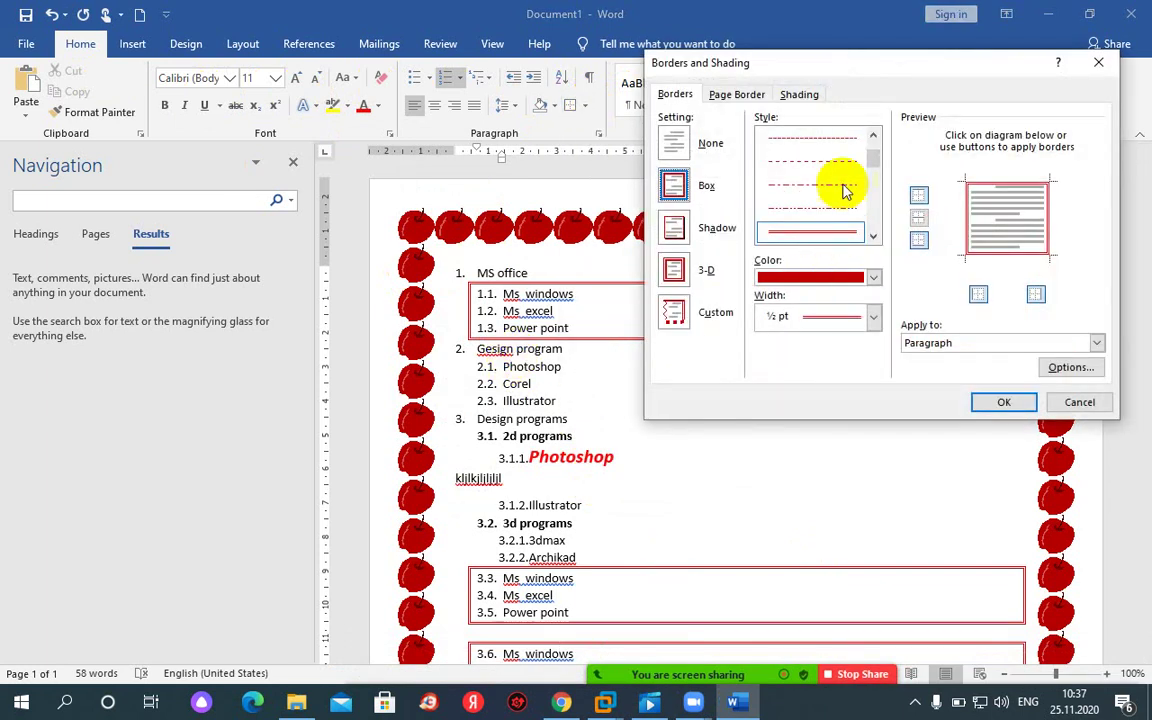
pyautogui.click(737, 94)
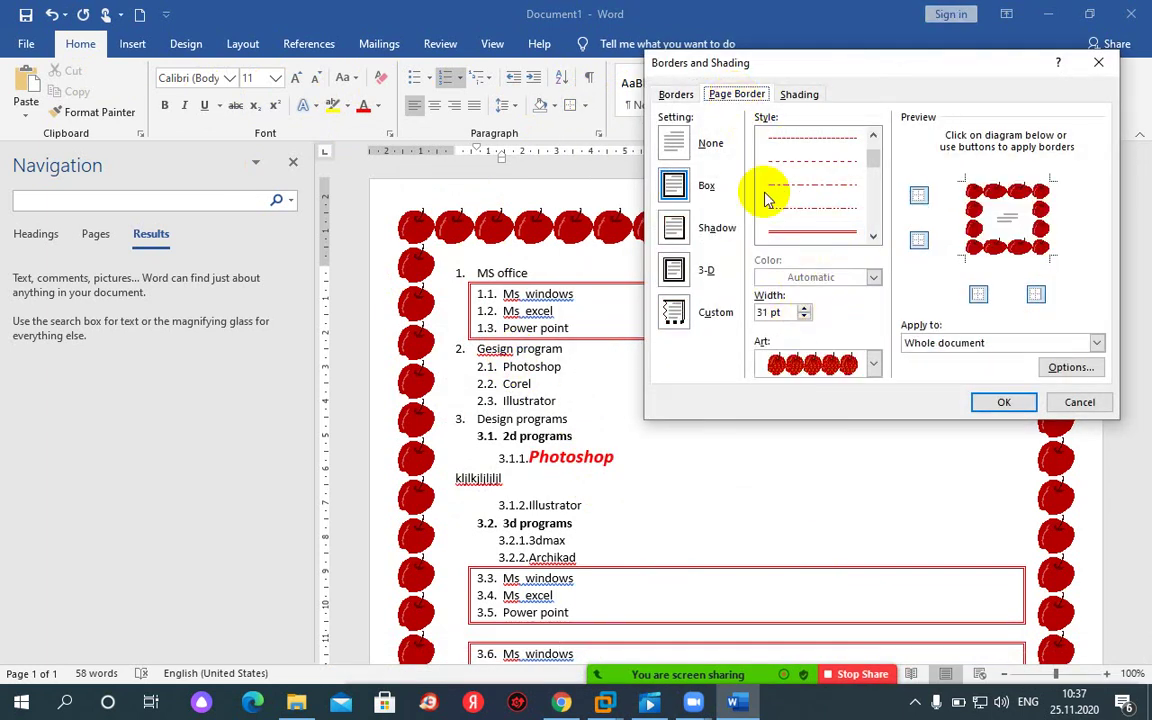
pyautogui.click(873, 364)
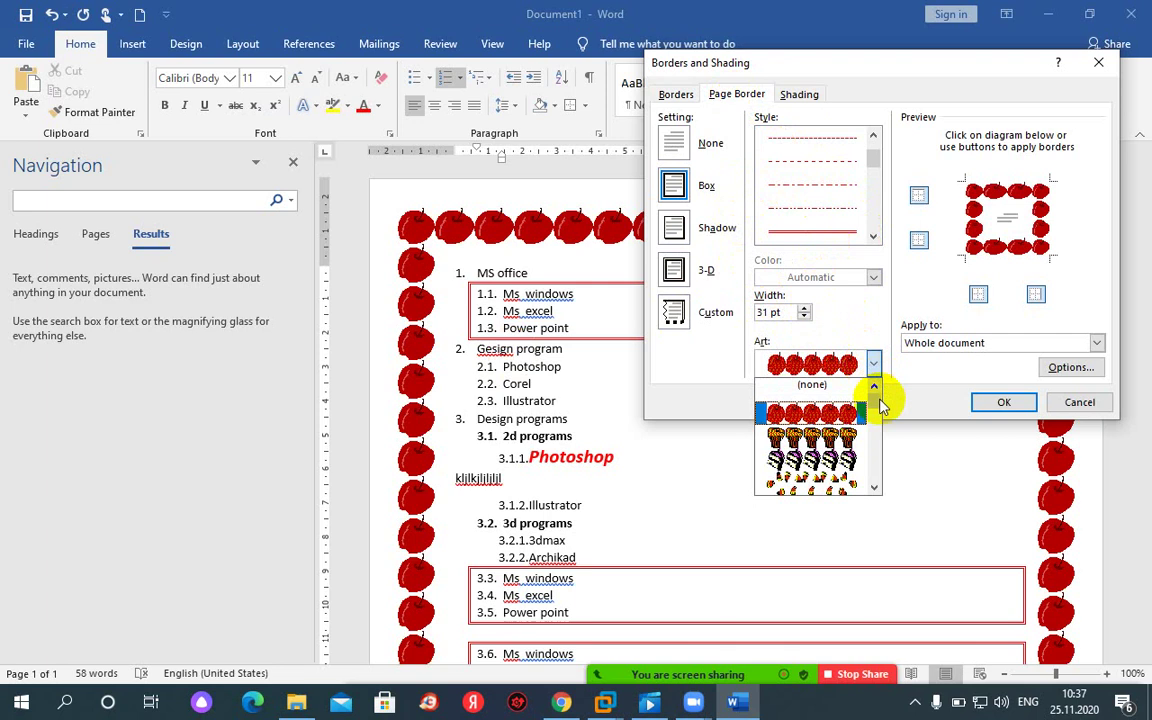
pyautogui.click(810, 387)
pyautogui.click(1003, 402)
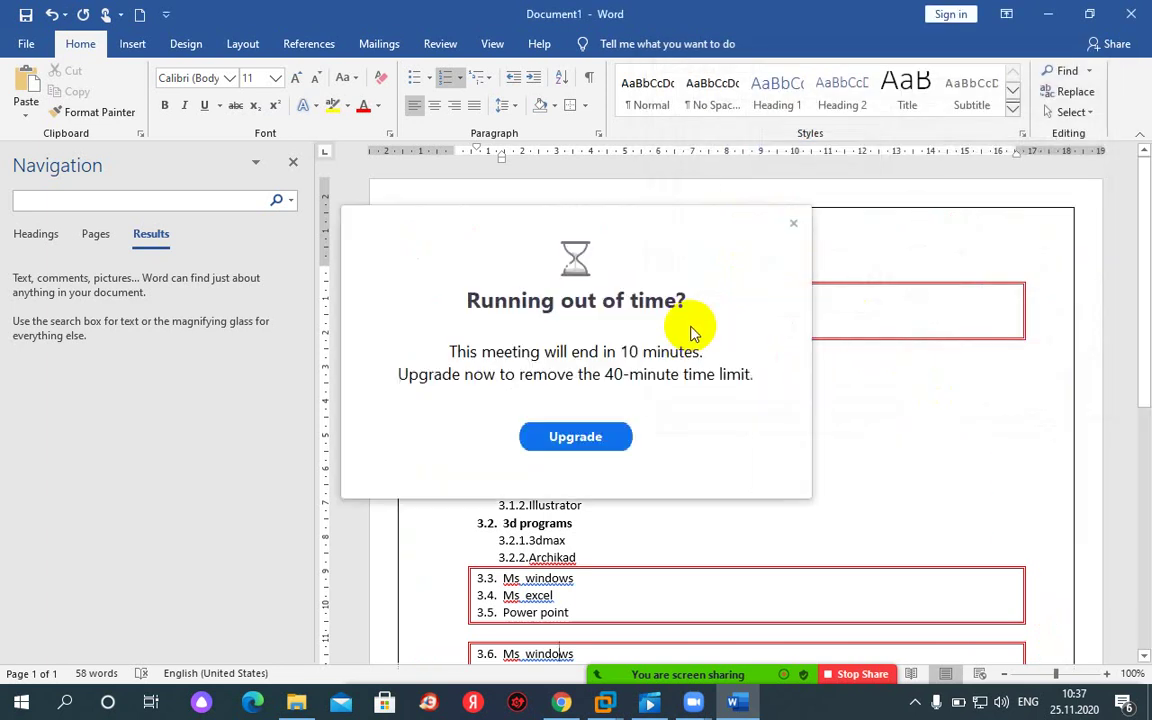
pyautogui.click(794, 223)
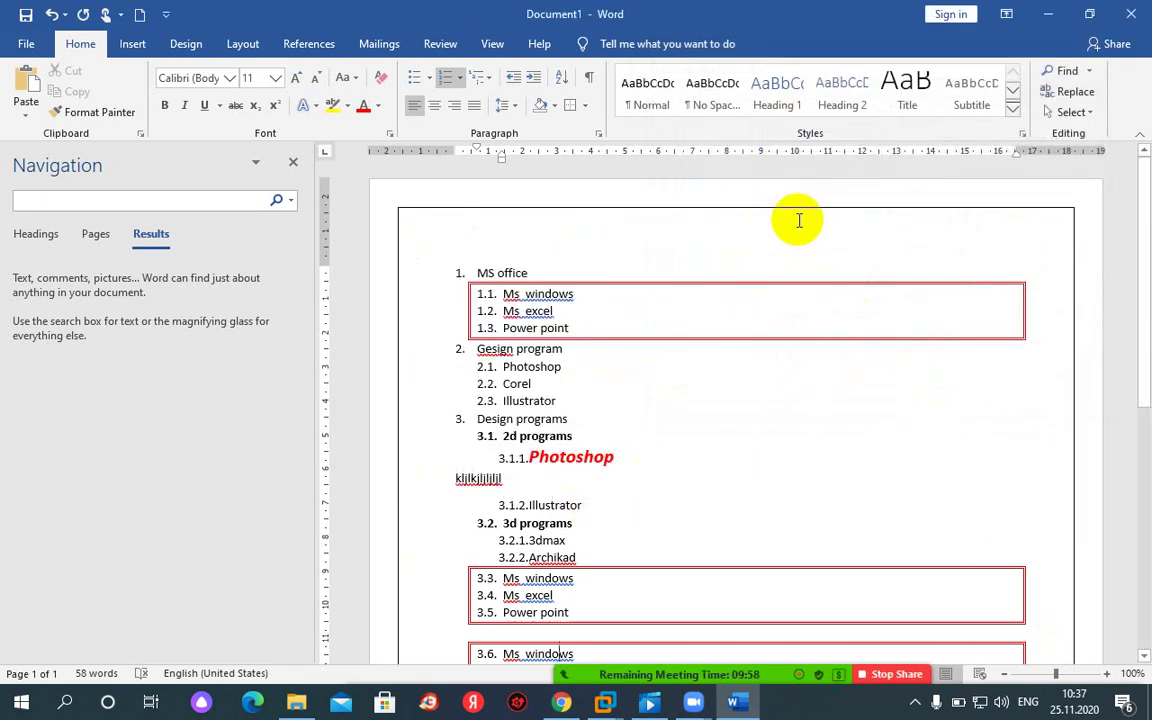
pyautogui.click(650, 260)
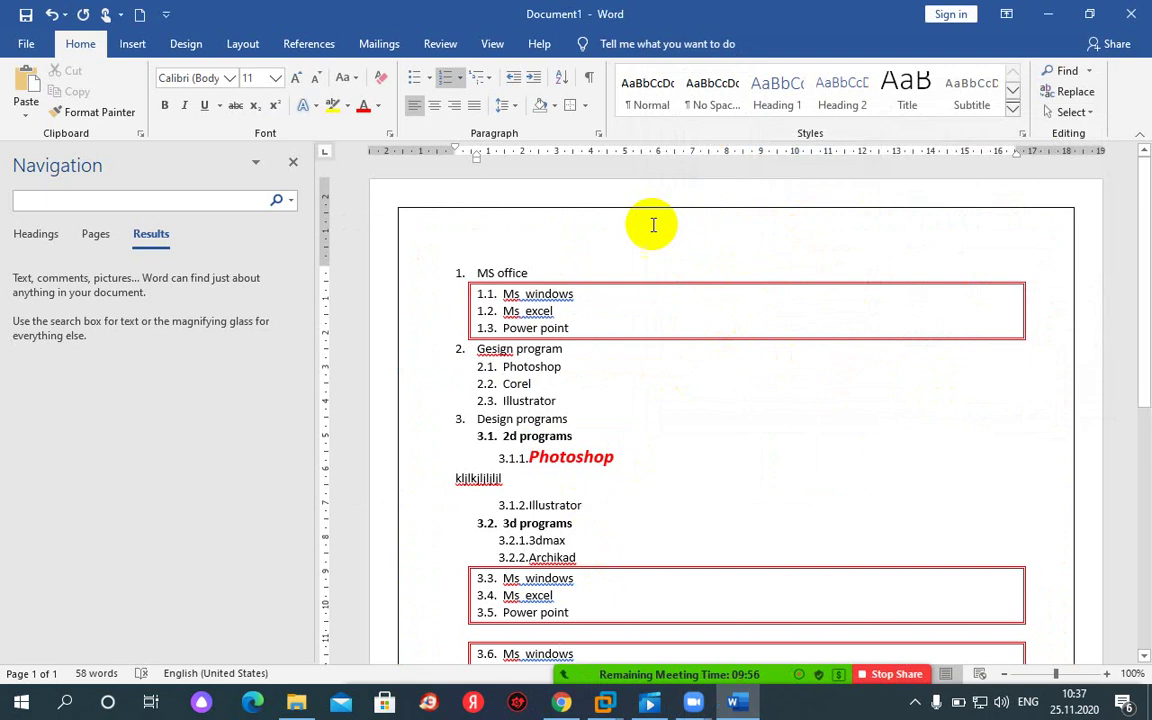
# Step: Create a new blank Document2, then mute a participant in the Zoom meeting
pyautogui.click(22, 43)
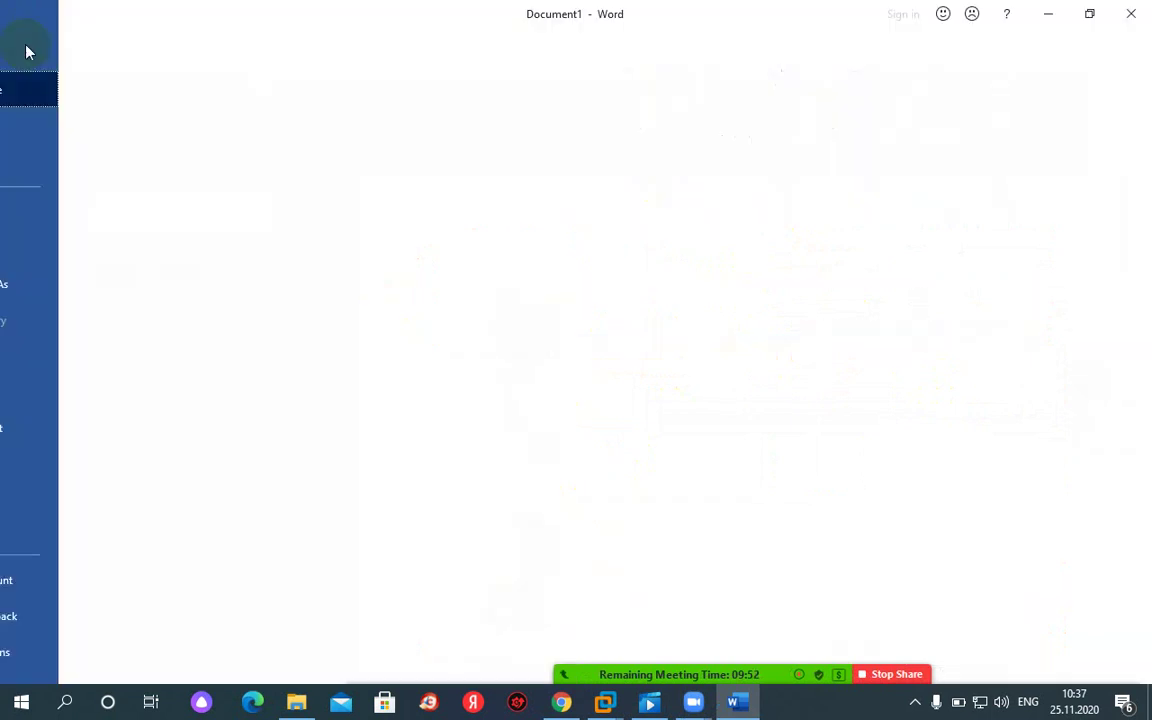
pyautogui.click(275, 142)
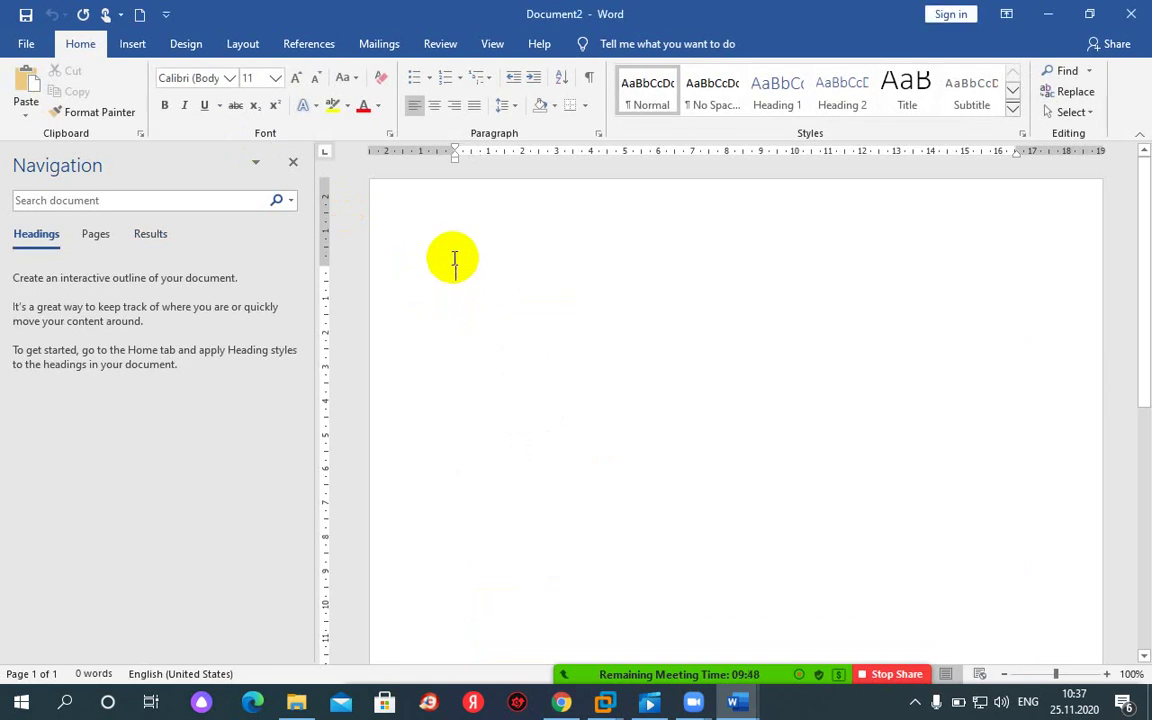
pyautogui.click(737, 703)
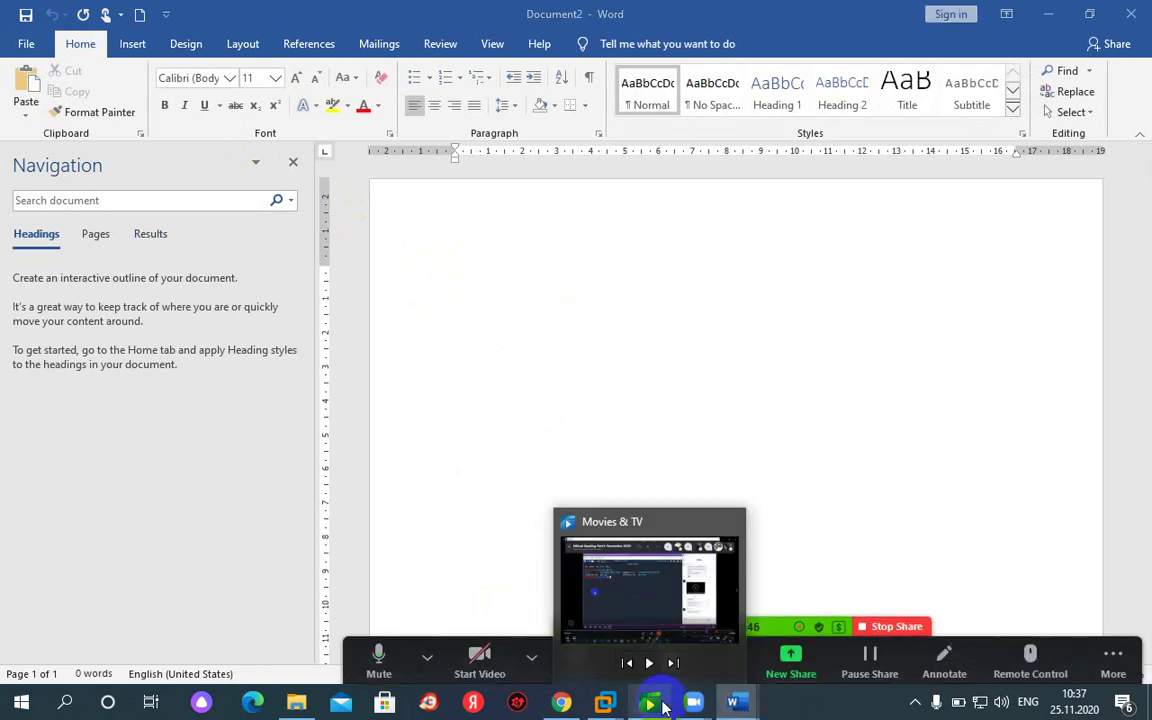
pyautogui.moveTo(691, 701)
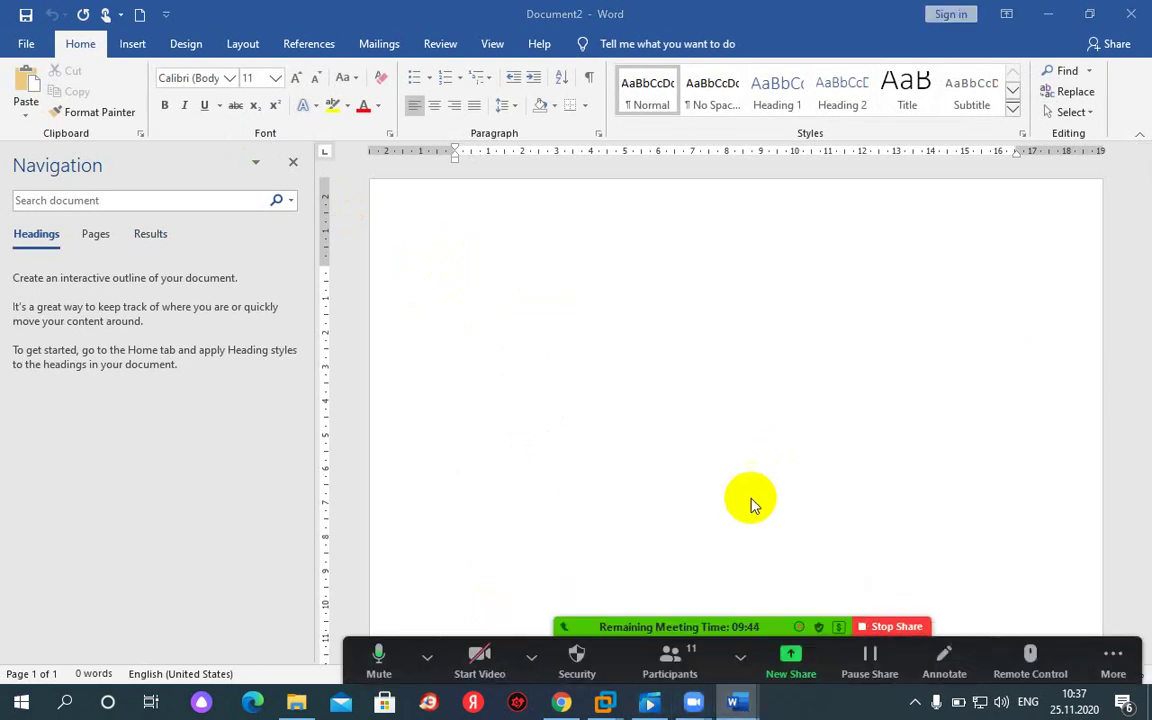
pyautogui.click(670, 660)
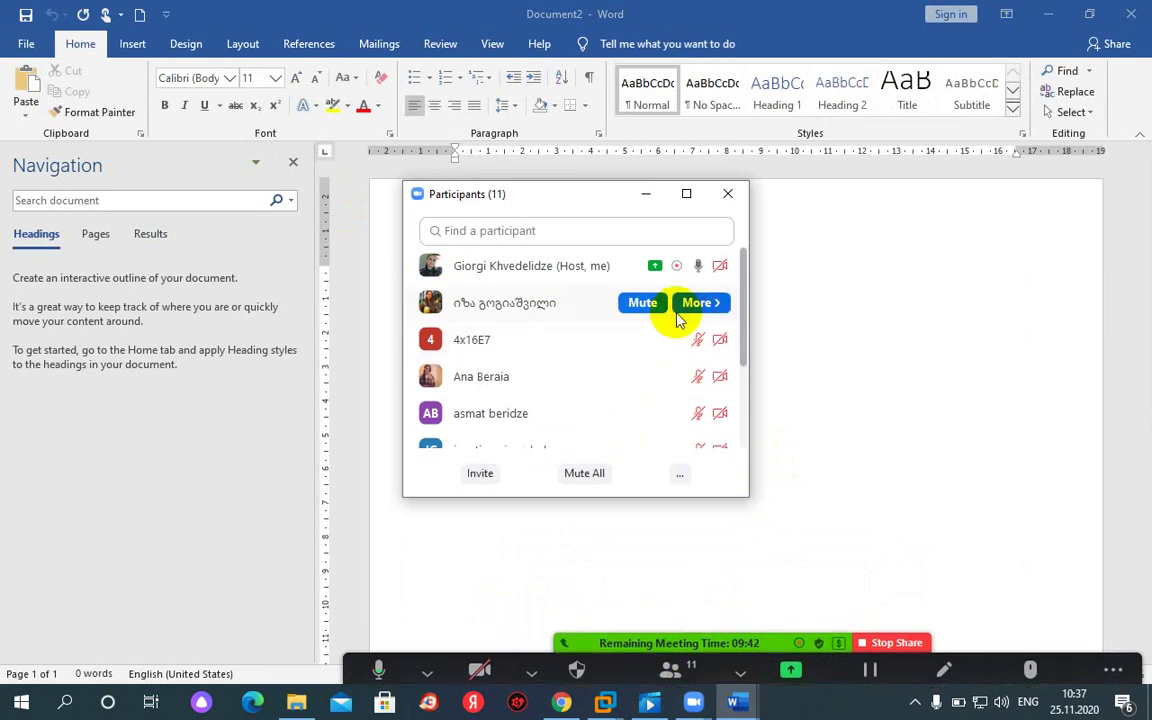
pyautogui.click(643, 302)
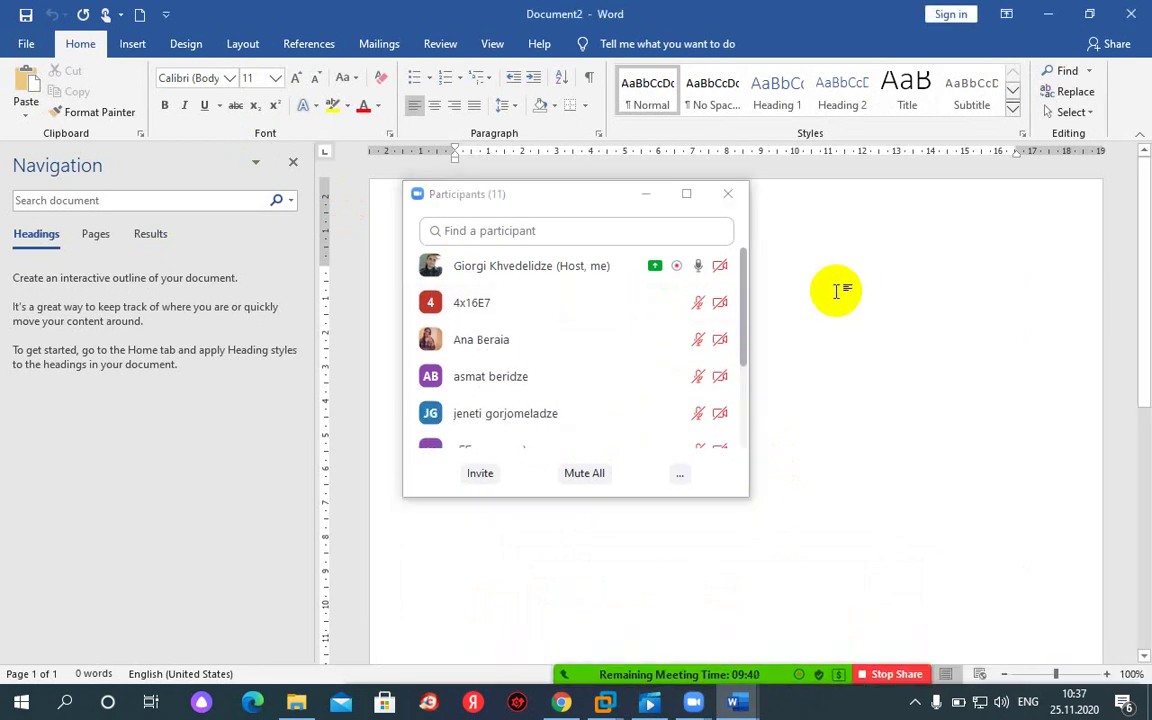
pyautogui.click(646, 194)
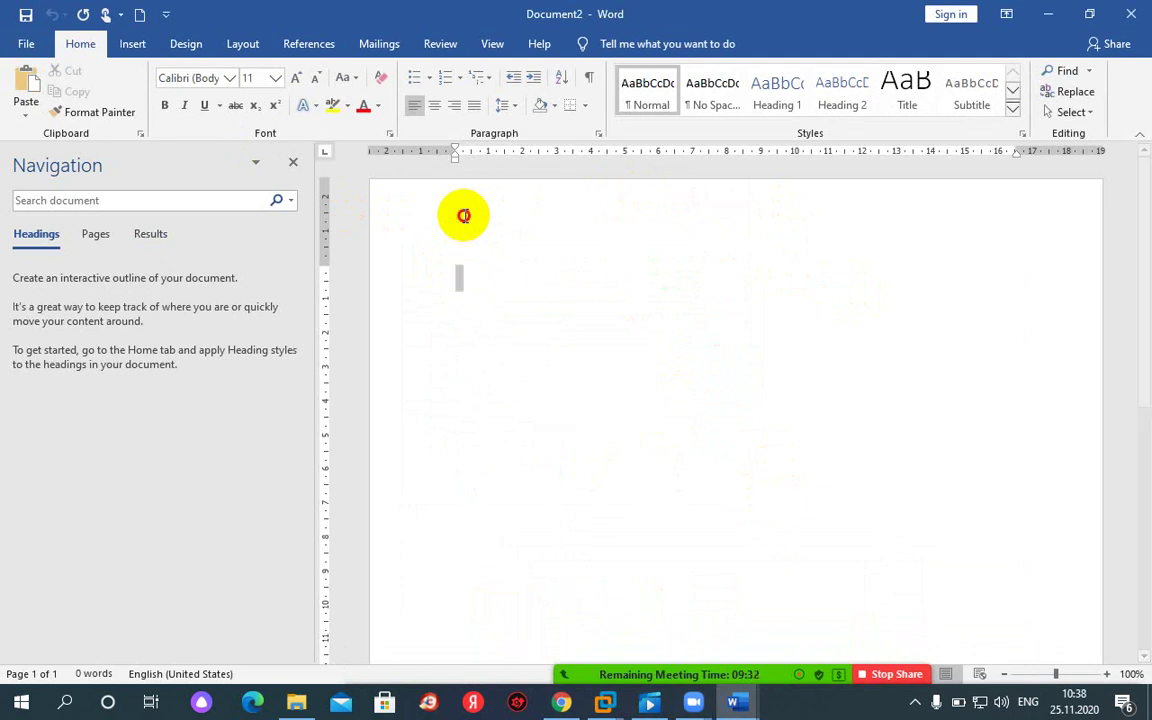
# Step: Add an Accent Bar 1 bottom-of-page number reading '1 | Page' to Document2's footer
pyautogui.doubleClick(464, 215)
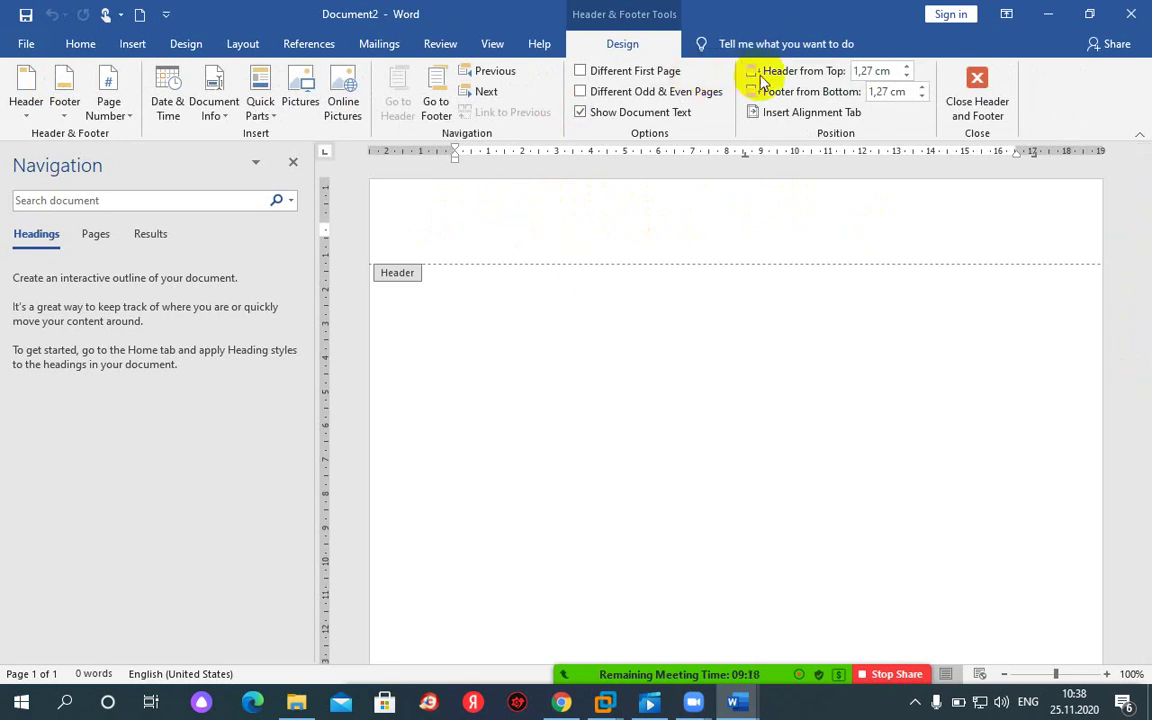
pyautogui.click(975, 95)
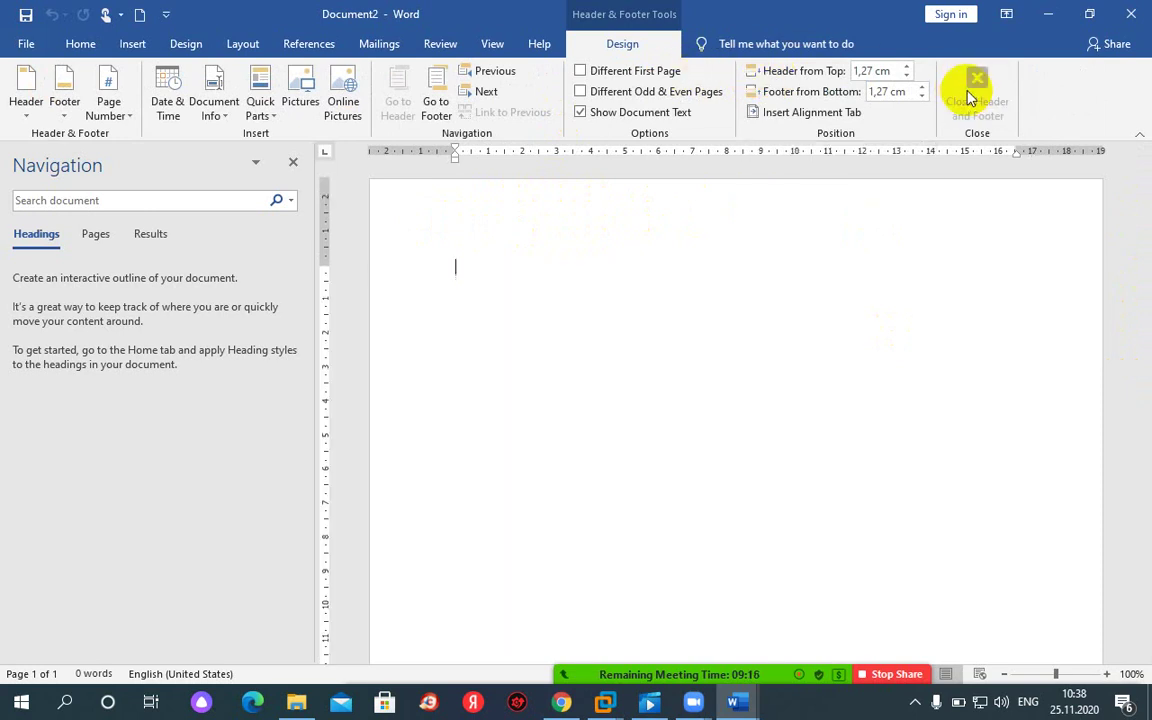
pyautogui.click(131, 46)
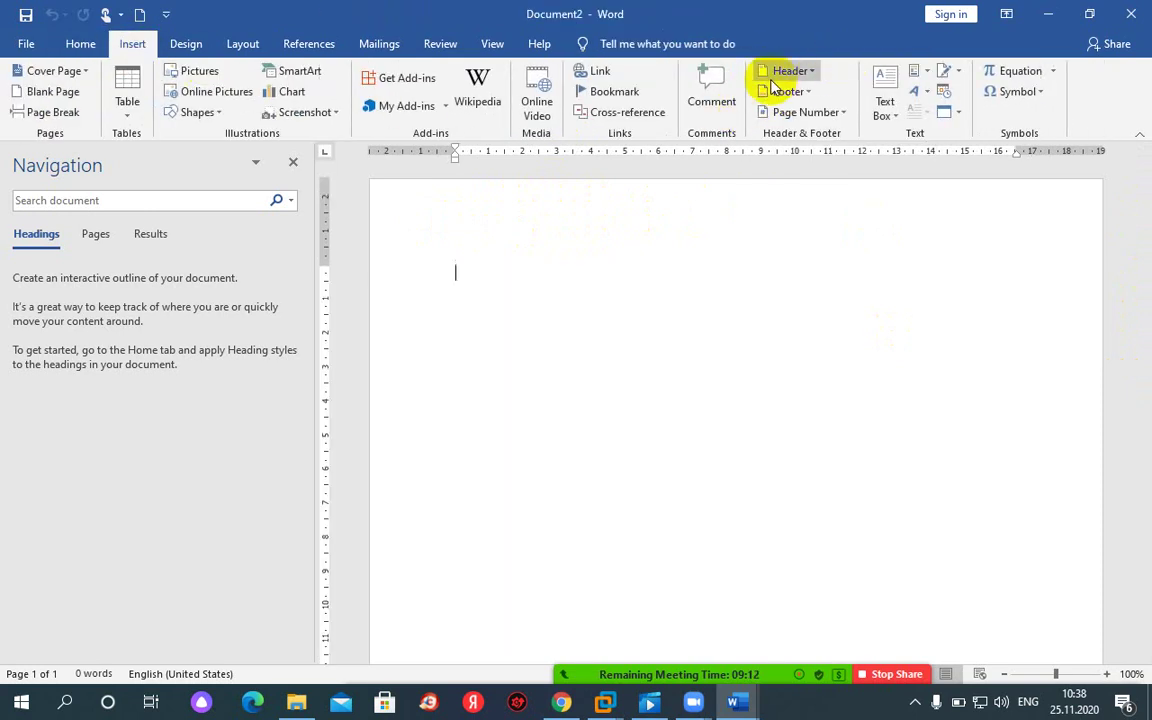
pyautogui.click(845, 115)
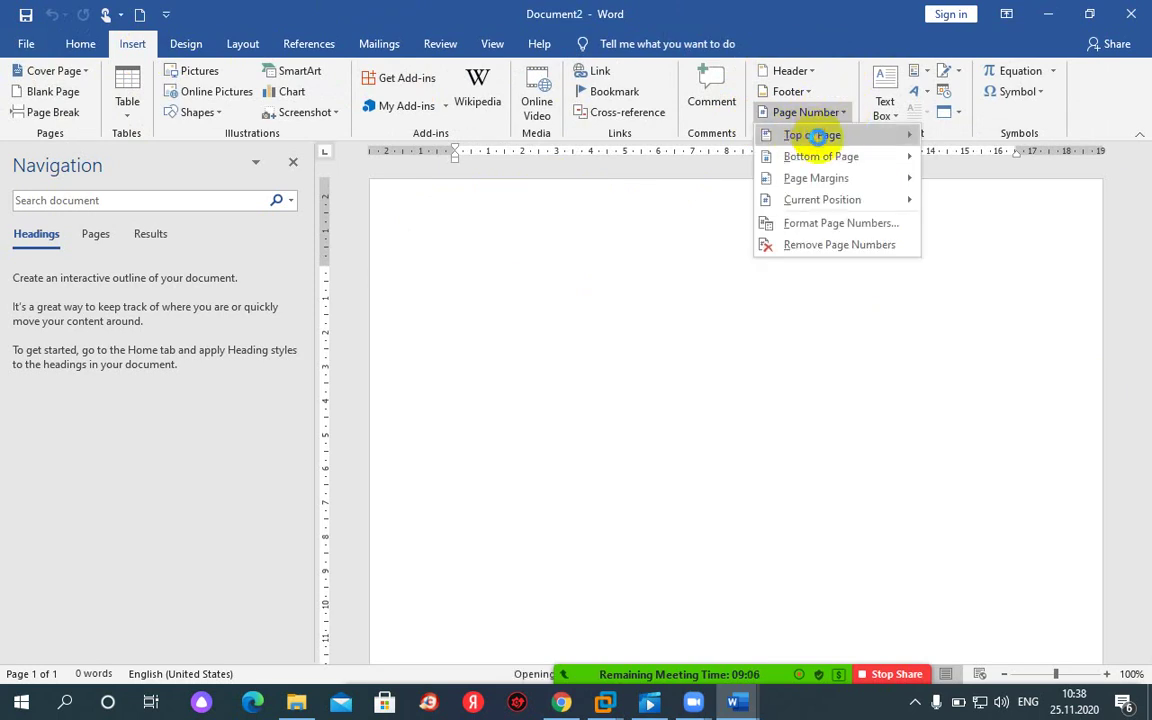
pyautogui.moveTo(818, 136)
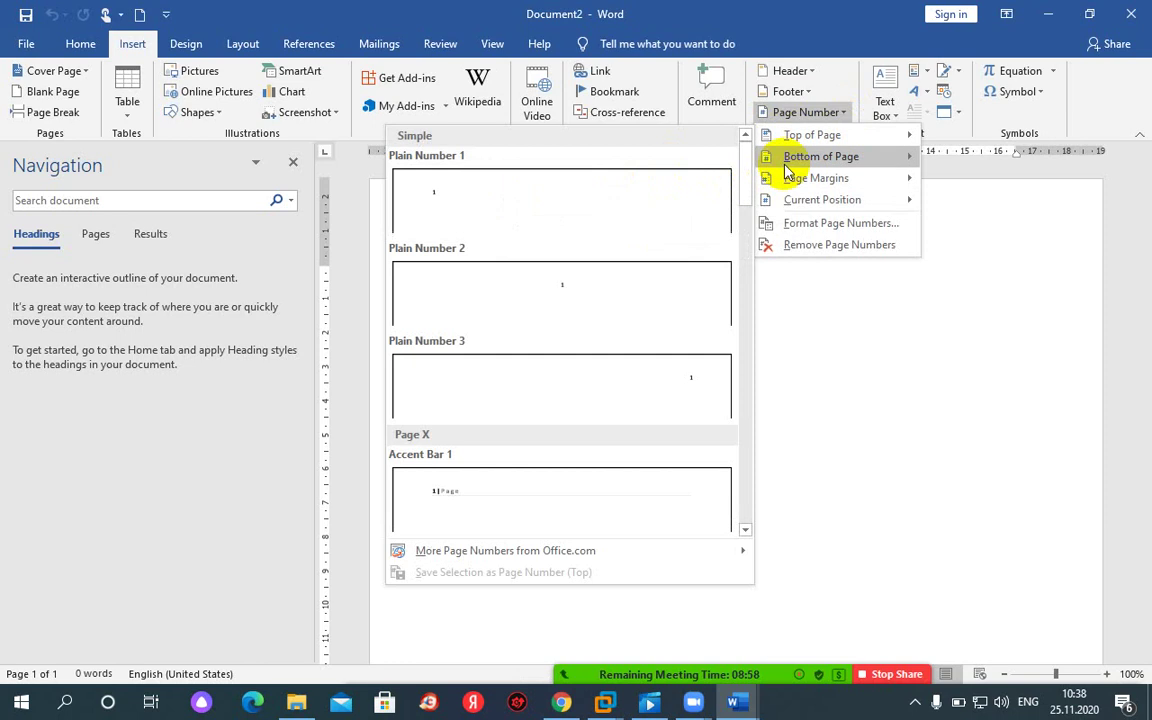
pyautogui.moveTo(785, 166)
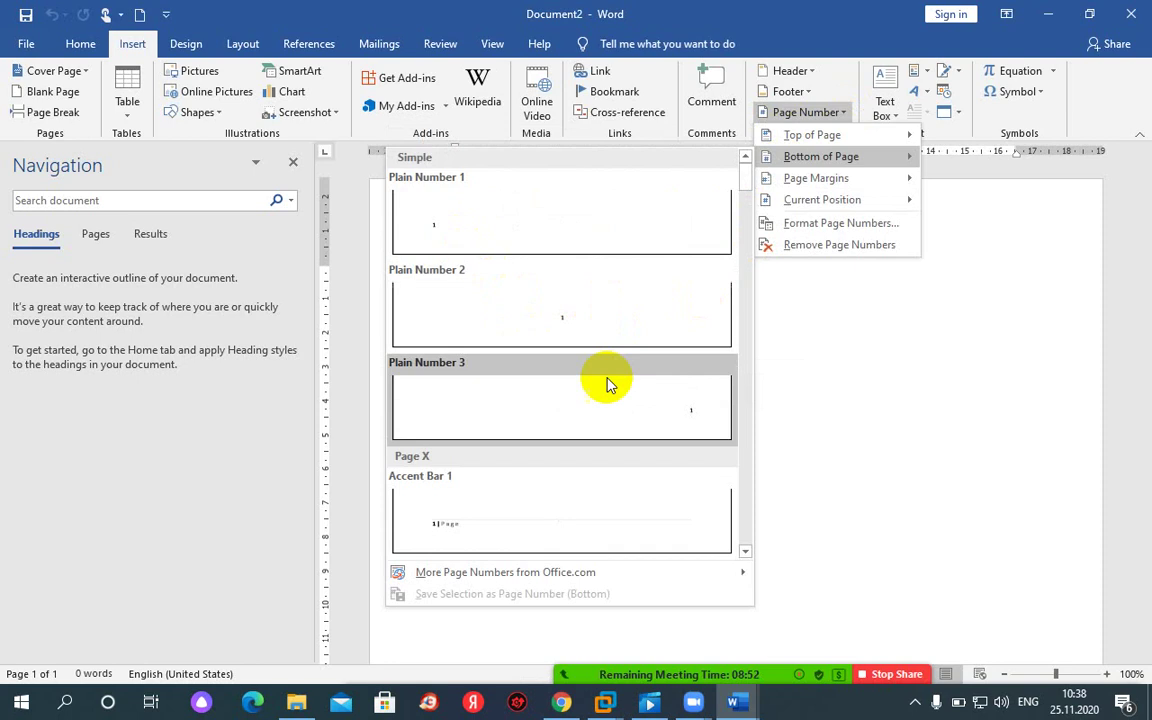
pyautogui.click(447, 527)
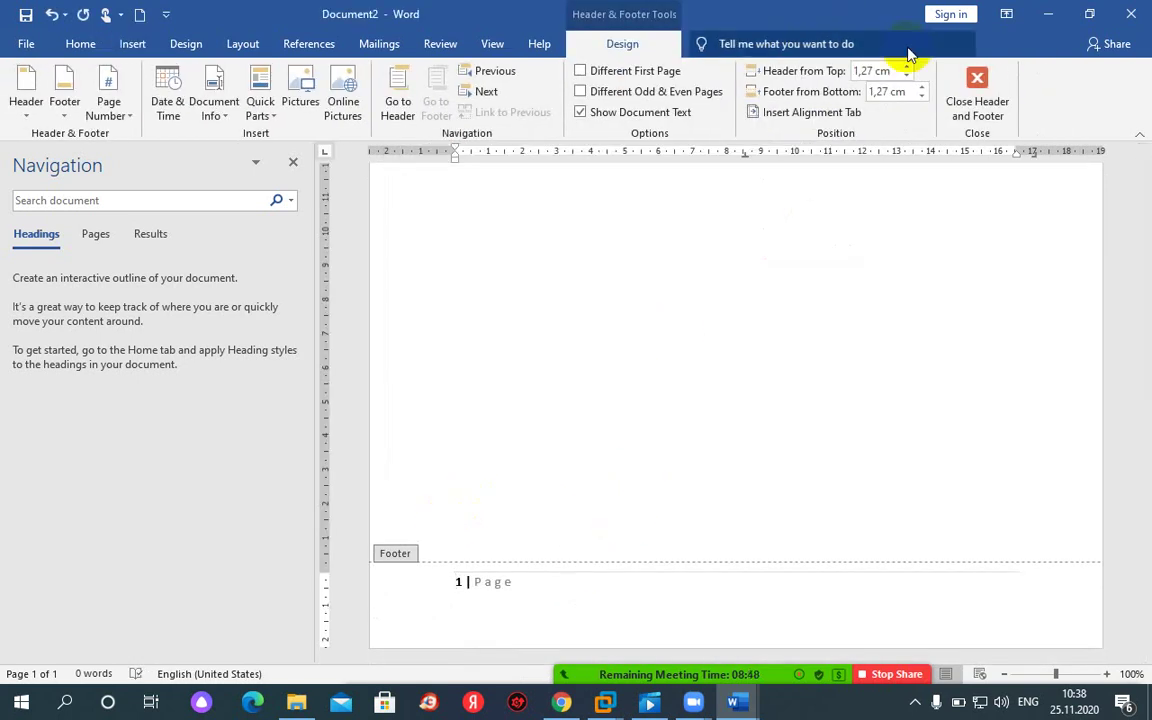
pyautogui.click(974, 80)
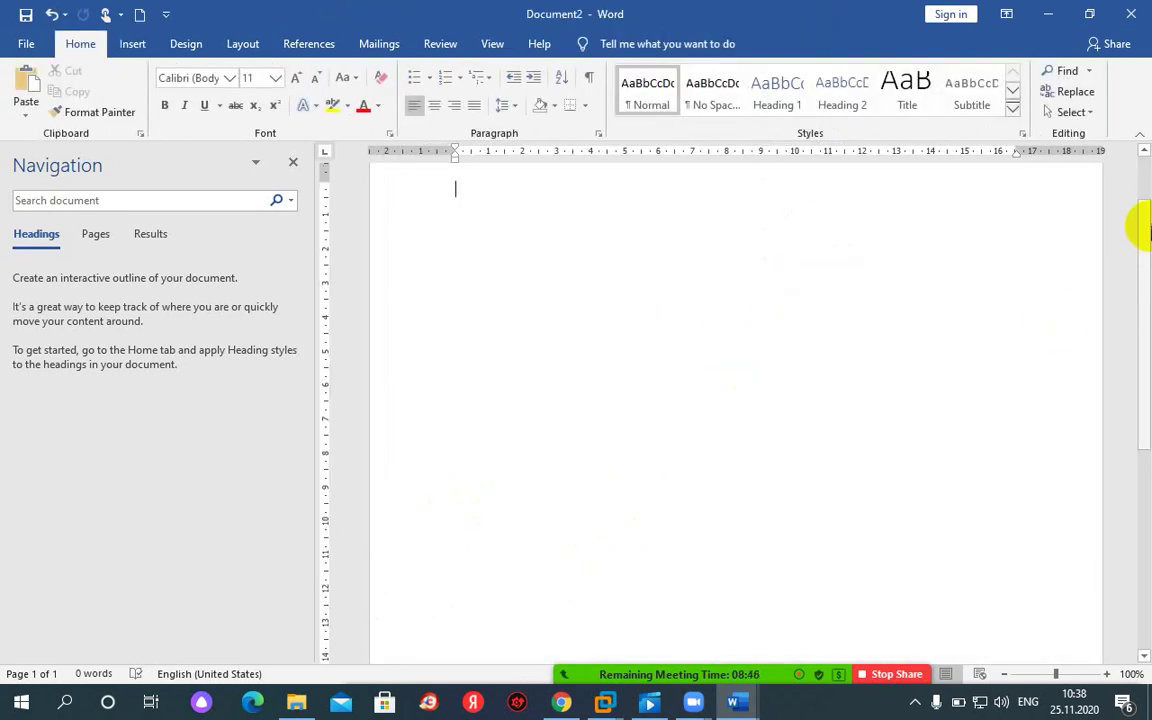
# Step: Add blank lines from the top of Document2 until a second page with footer '2 | Page' appears
pyautogui.moveTo(1144, 232); pyautogui.dragTo(1146, 478)
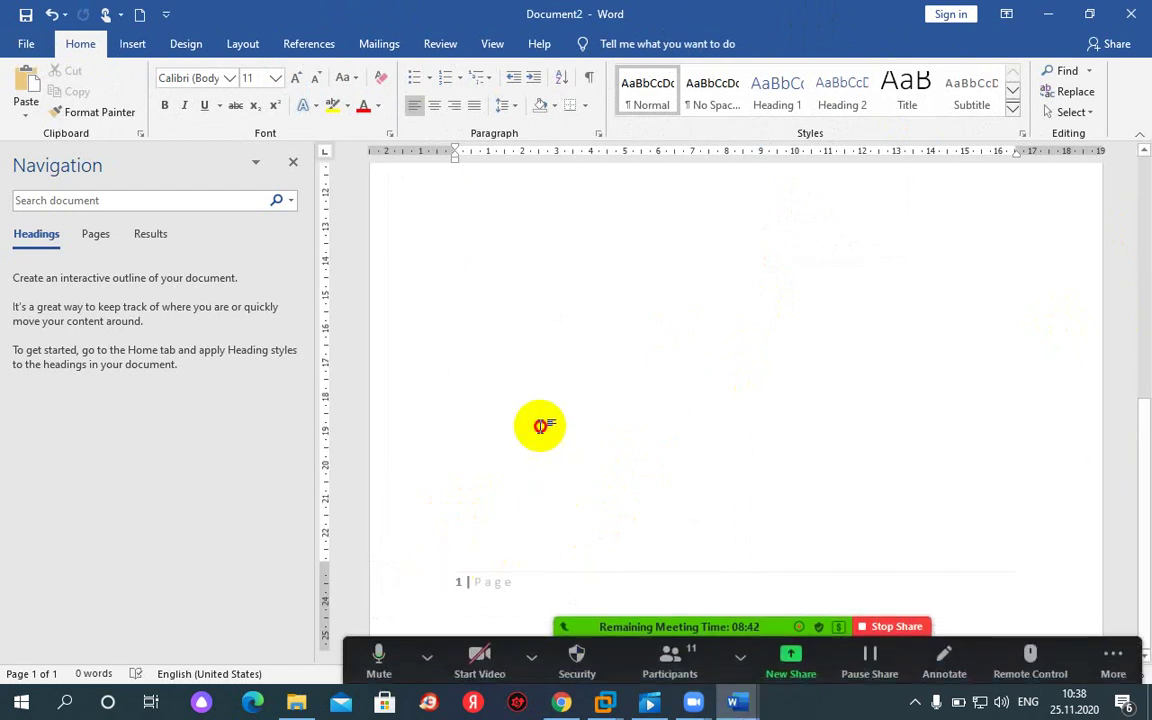
pyautogui.hotkey('ctrl', 'Home')
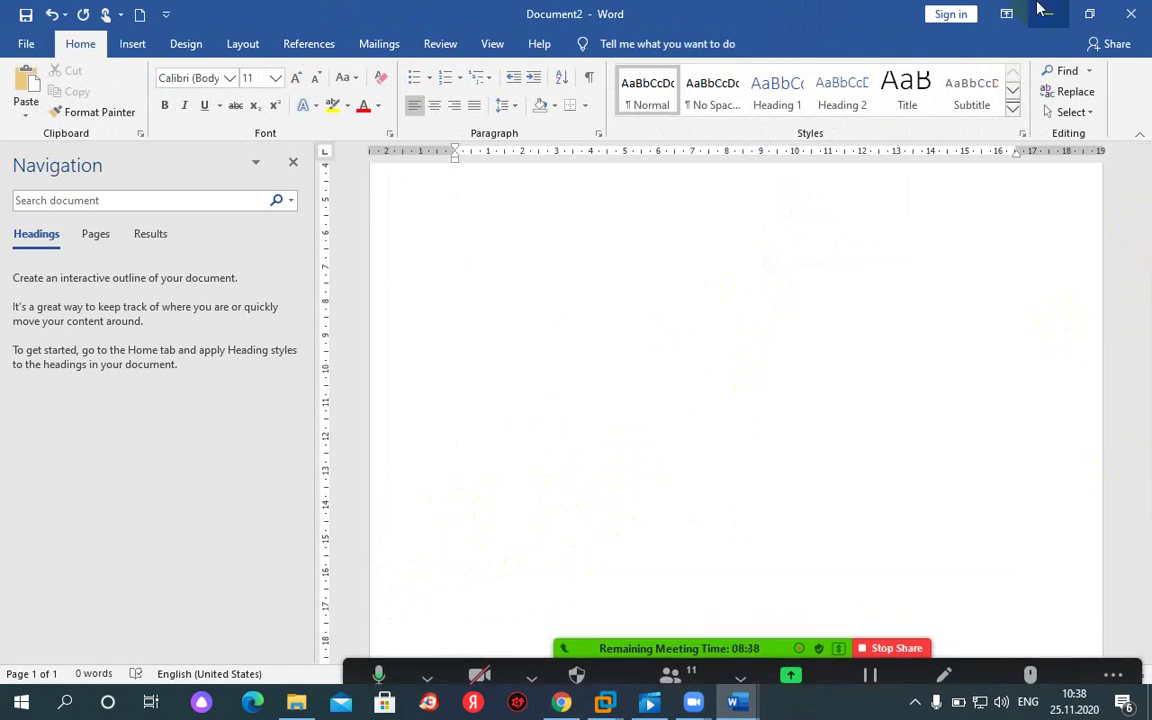
pyautogui.scroll(-1, 1145, 340)
pyautogui.moveTo(1145, 340)
pyautogui.mouseDown()
pyautogui.moveTo(1145, 480)
pyautogui.moveTo(1145, 270)
pyautogui.moveTo(1145, 540)
pyautogui.mouseUp()
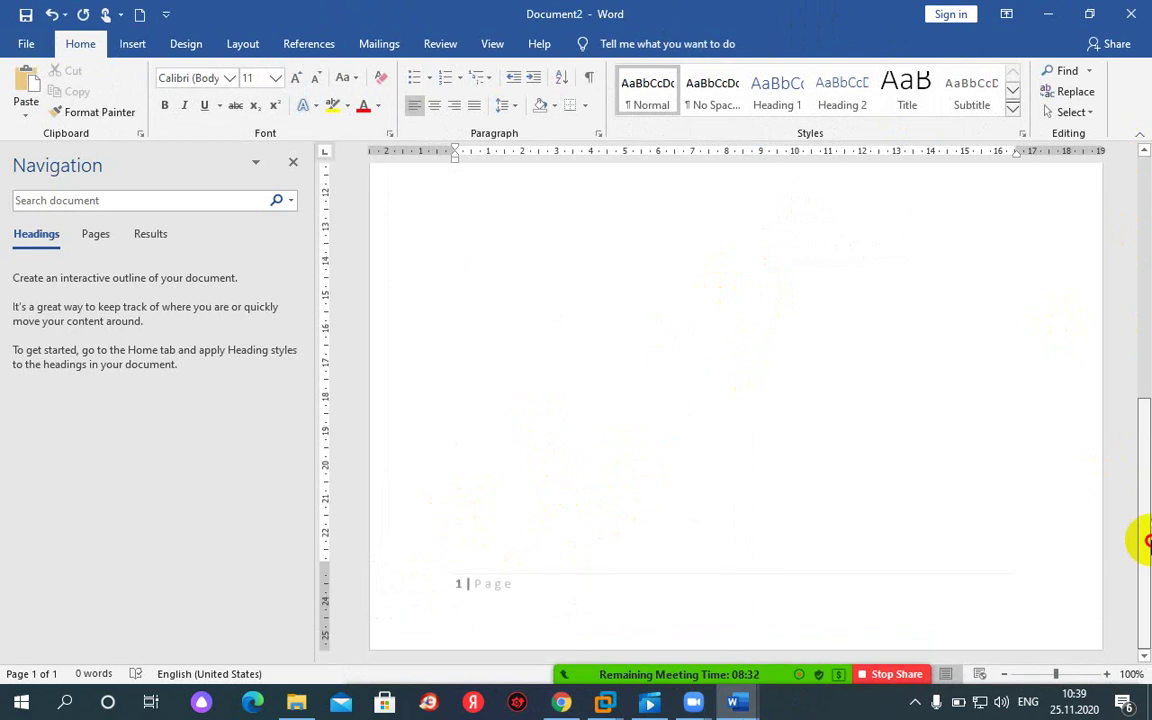
pyautogui.press('Return')
pyautogui.press('Return')
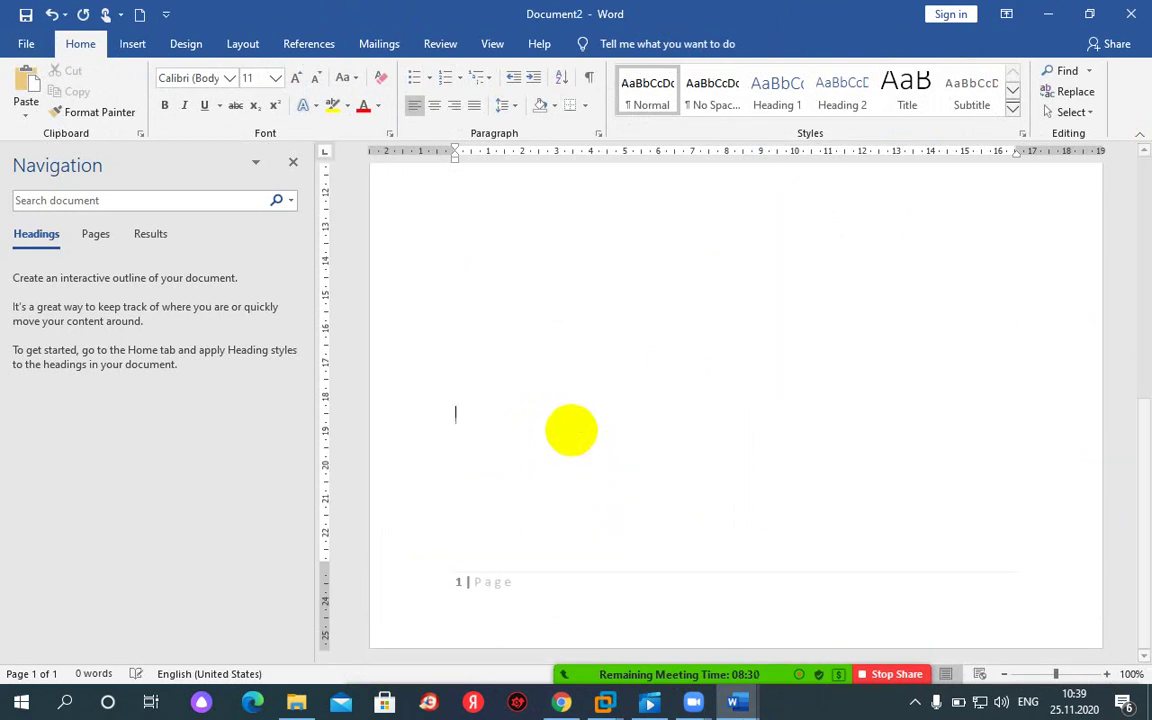
pyautogui.press('Return')
pyautogui.press('Return')
pyautogui.press('Return')
pyautogui.press('Return')
pyautogui.press('Return')
pyautogui.press('Return')
pyautogui.press('Return')
pyautogui.press('Return')
pyautogui.press('Return')
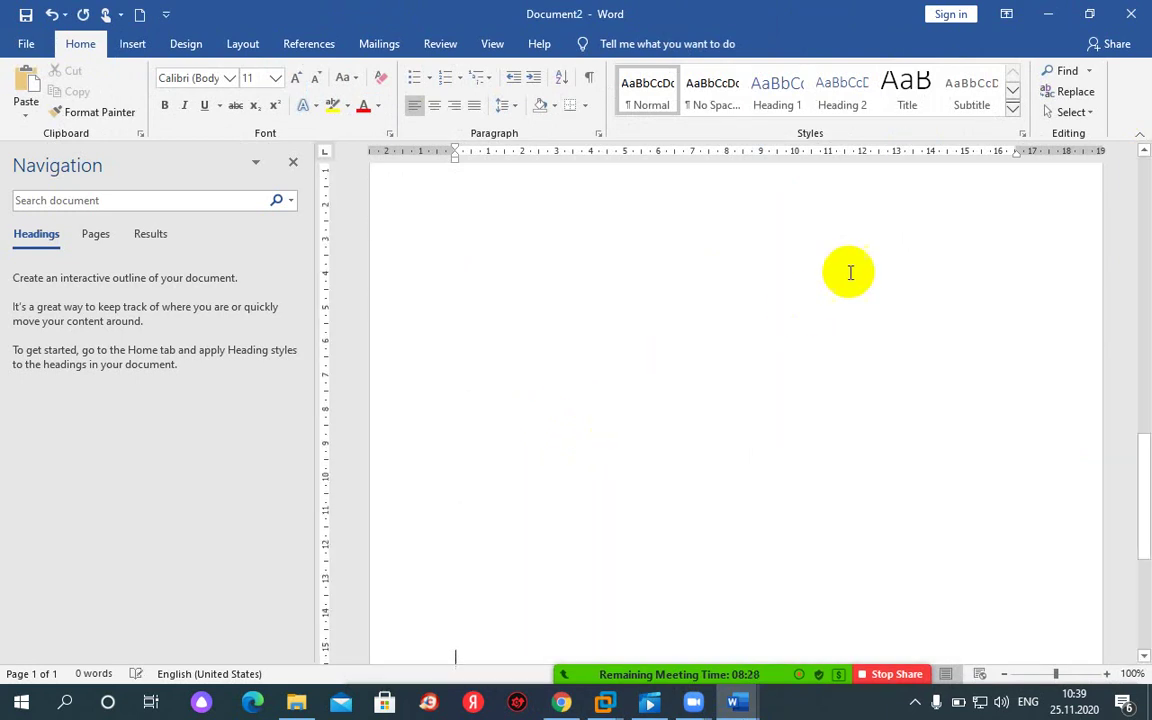
pyautogui.moveTo(1145, 457); pyautogui.dragTo(1144, 578)
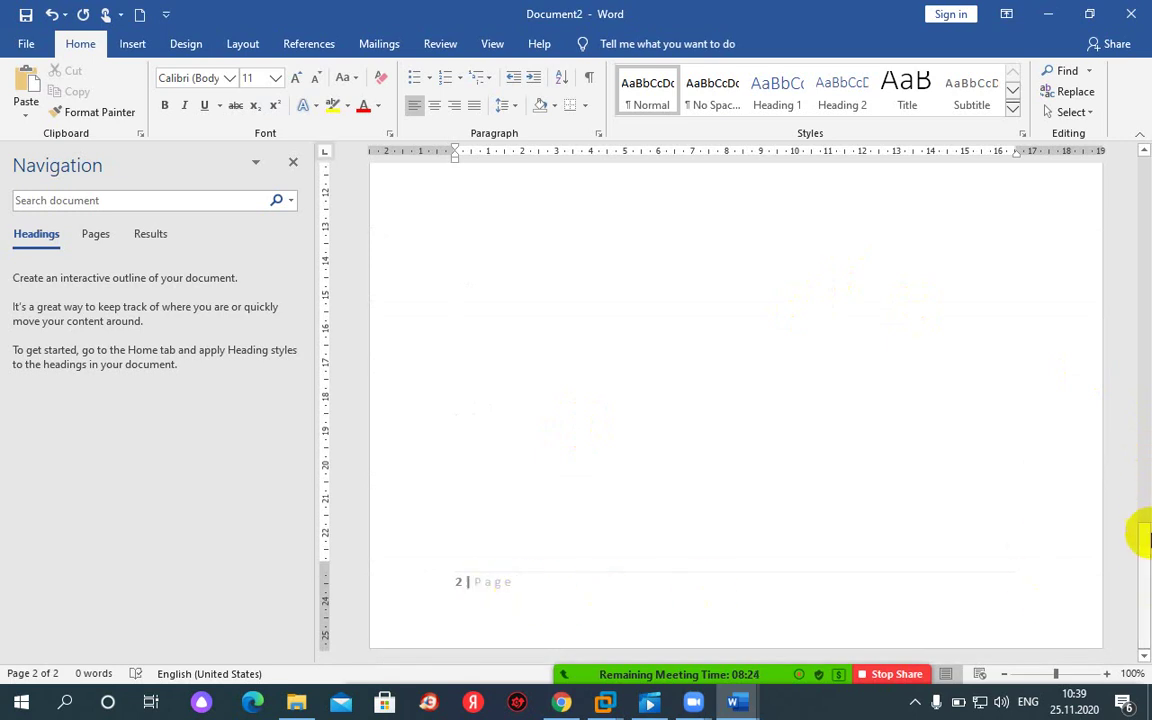
pyautogui.moveTo(1145, 548); pyautogui.dragTo(1143, 135)
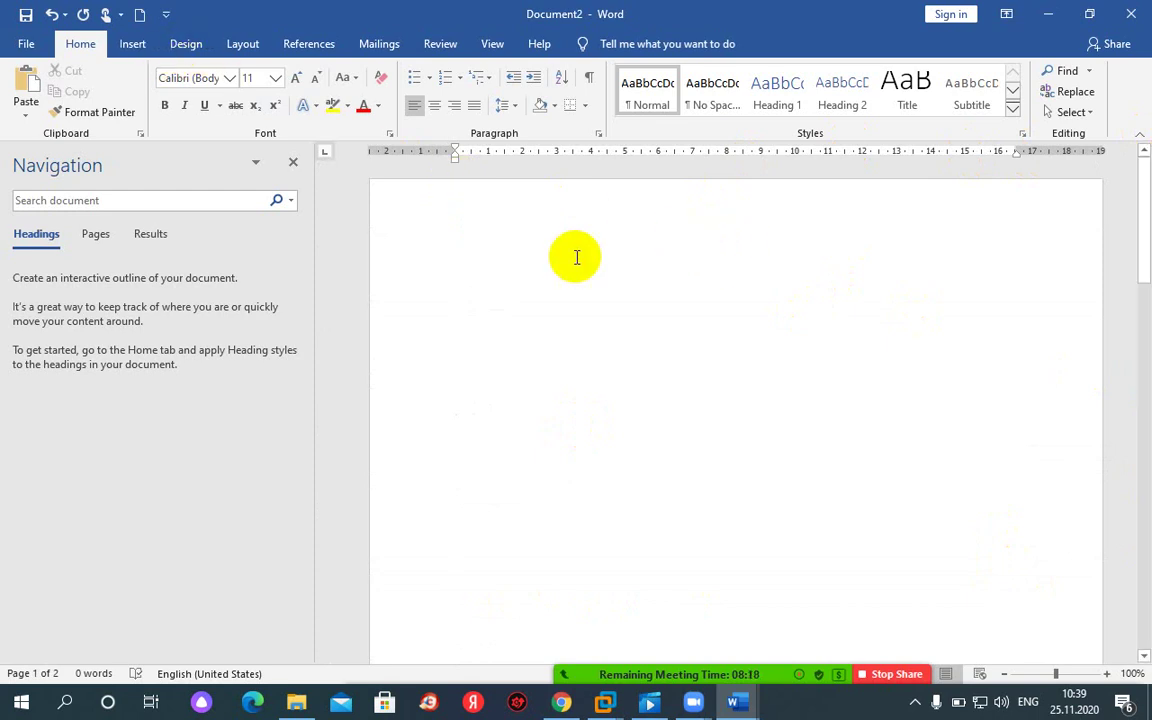
# Step: Close the navigation pane, show the rulers, and drag the top margin smaller
pyautogui.click(471, 276)
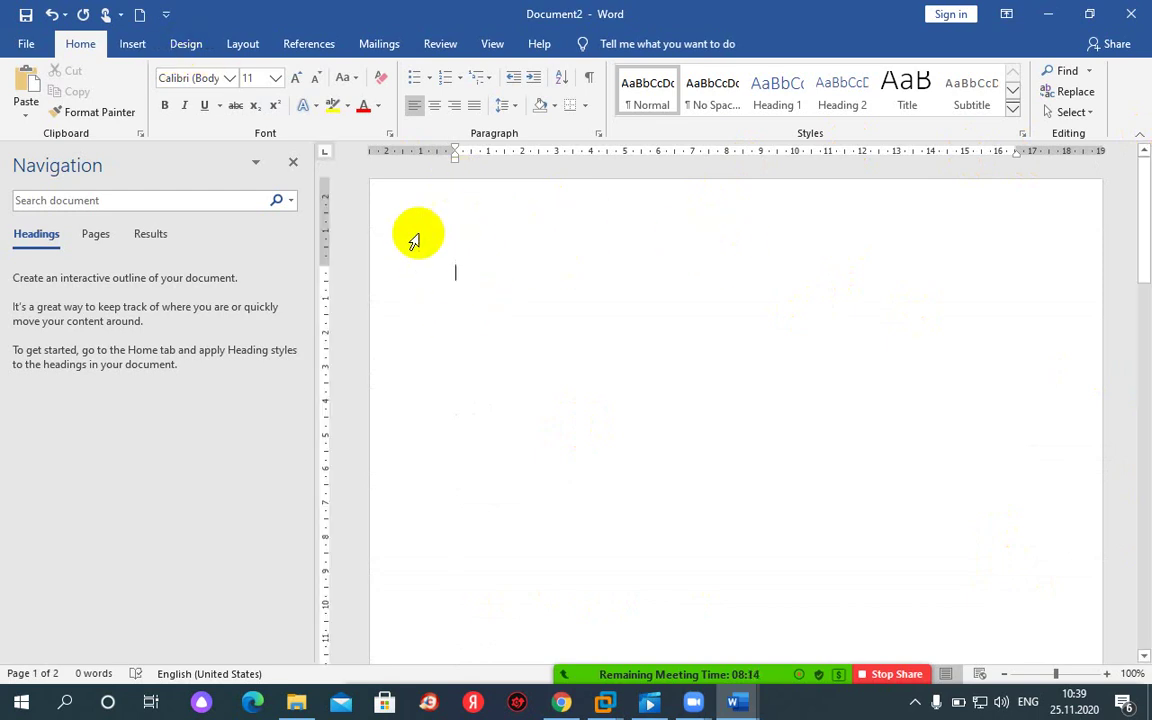
pyautogui.click(293, 163)
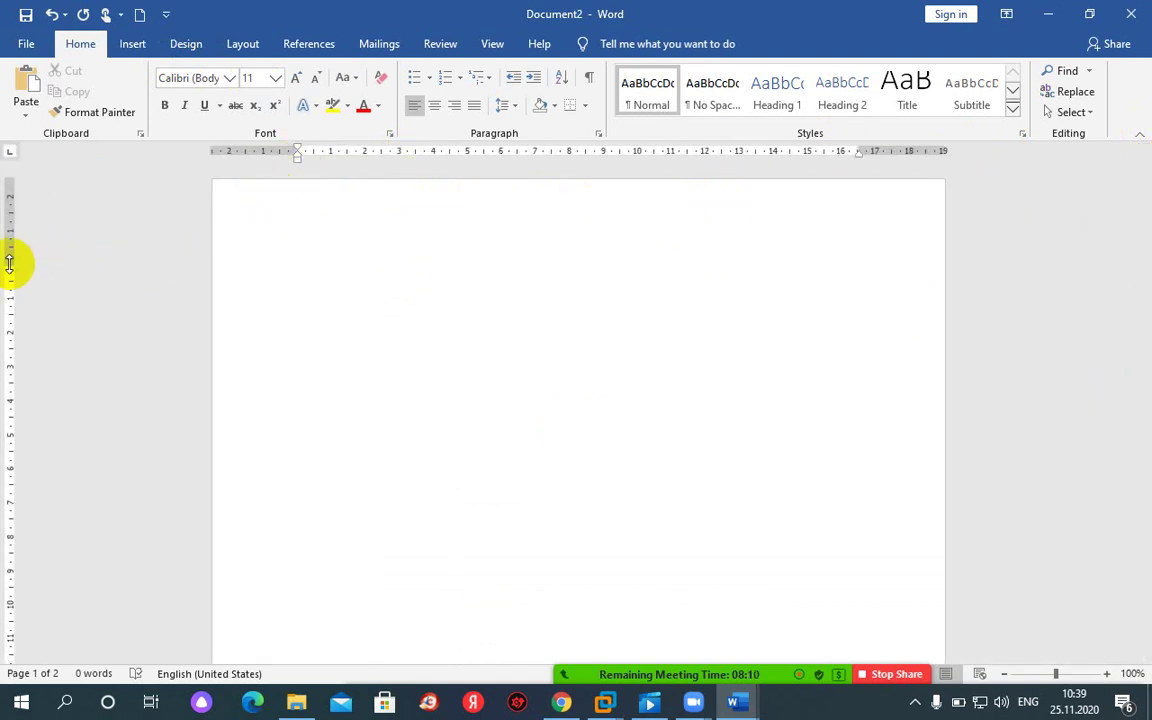
pyautogui.click(490, 48)
pyautogui.click(297, 71)
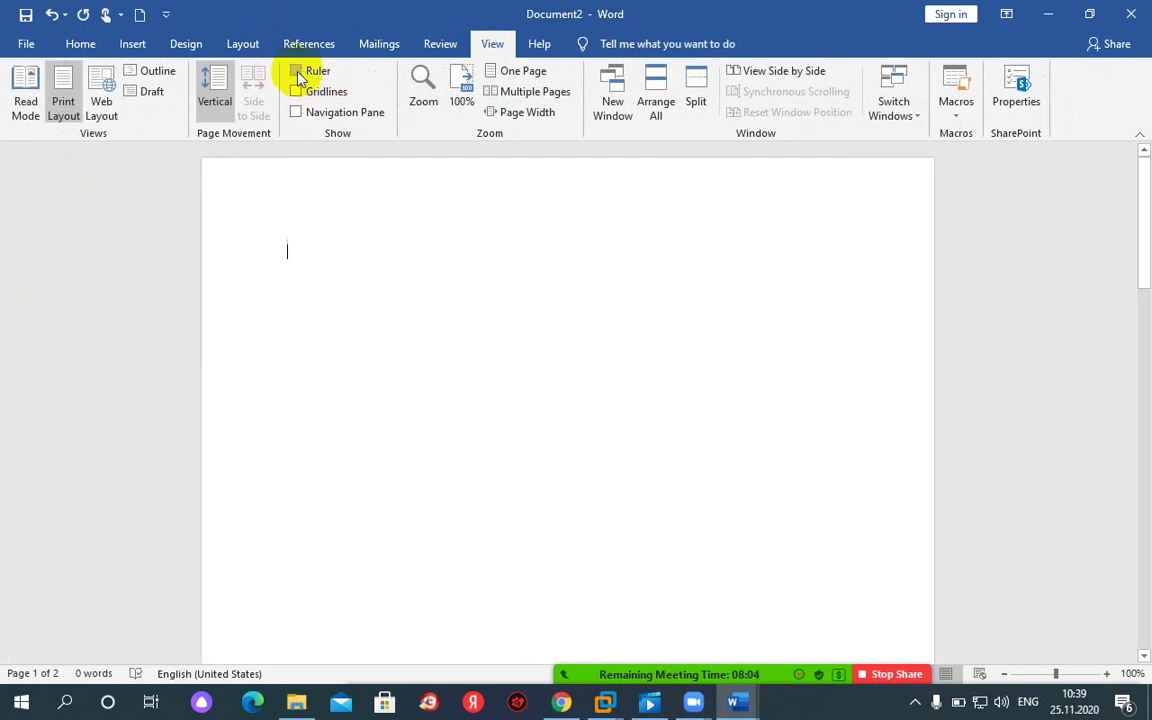
pyautogui.click(297, 73)
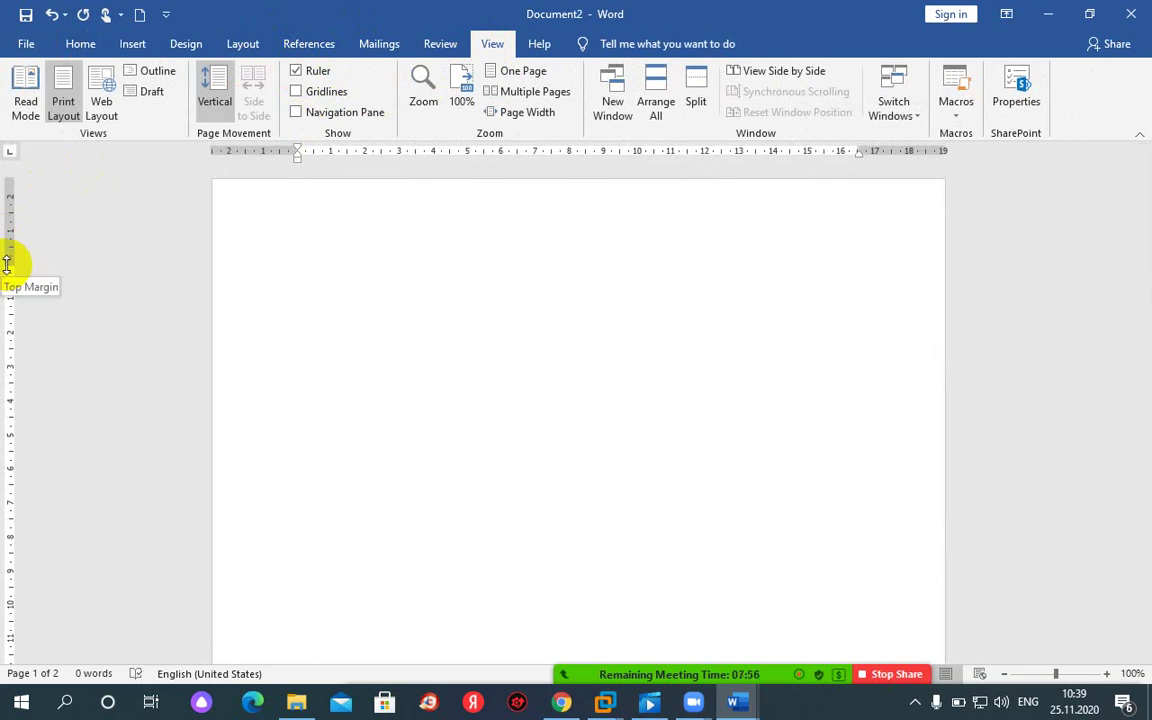
pyautogui.moveTo(7, 263); pyautogui.dragTo(7, 206)
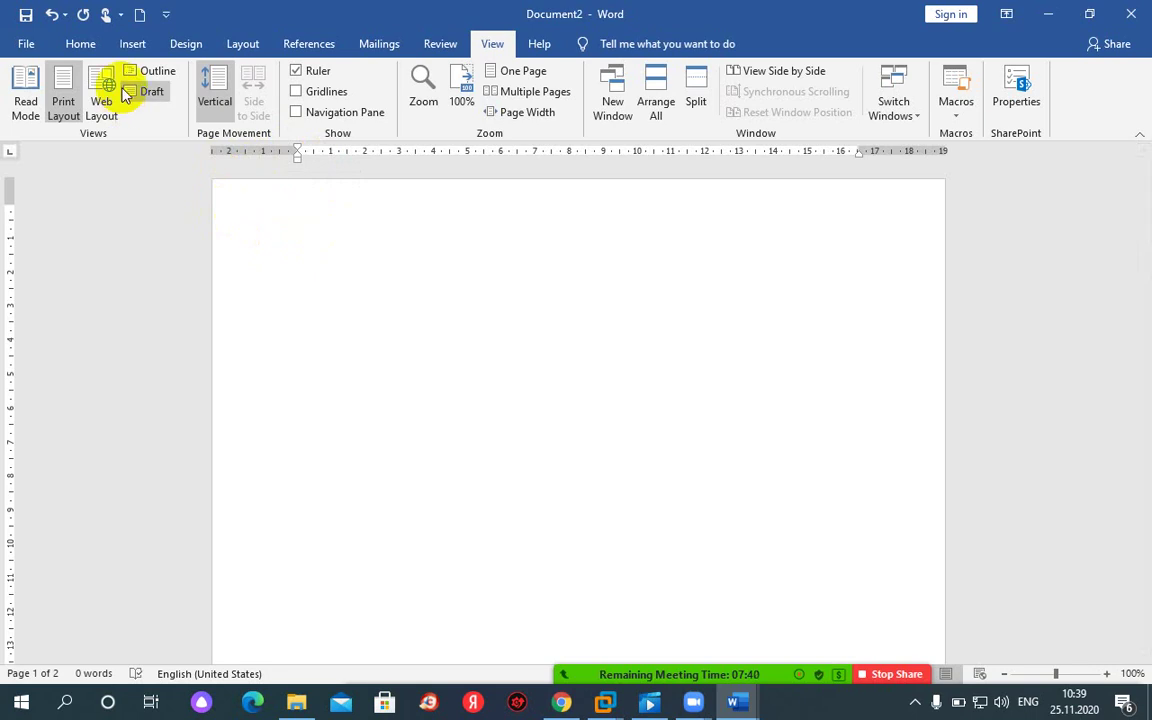
pyautogui.click(78, 45)
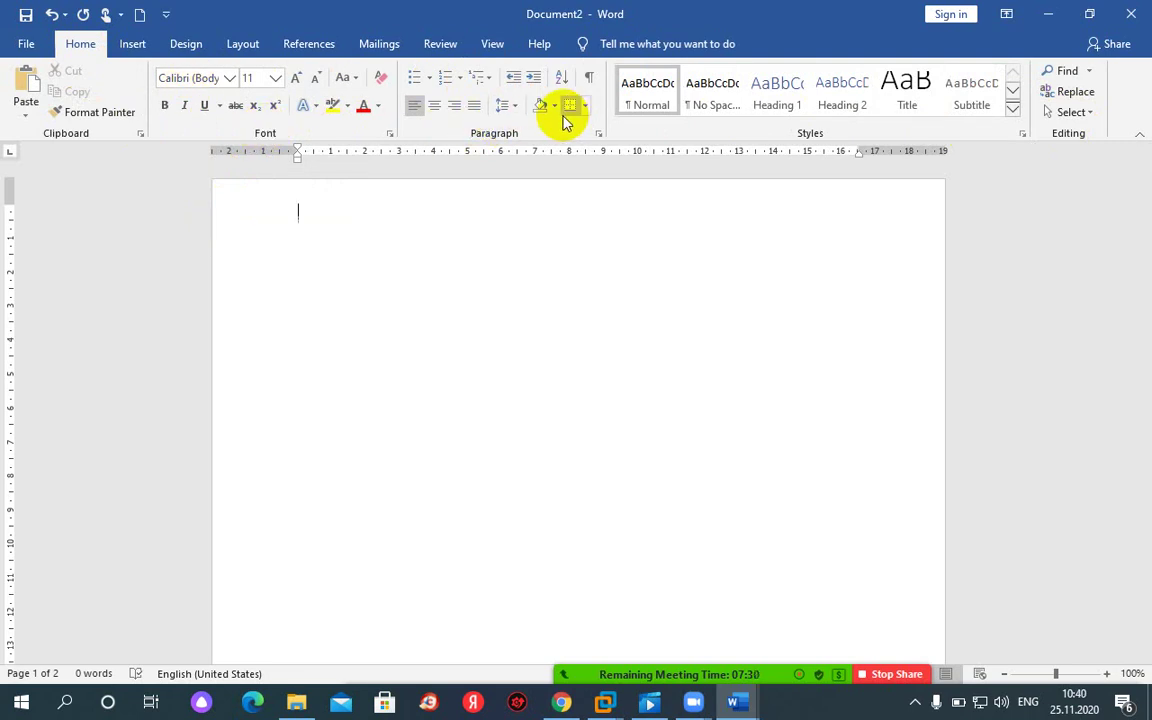
# Step: Open the Insert table grid to preview an 8 by 5 table
pyautogui.click(118, 53)
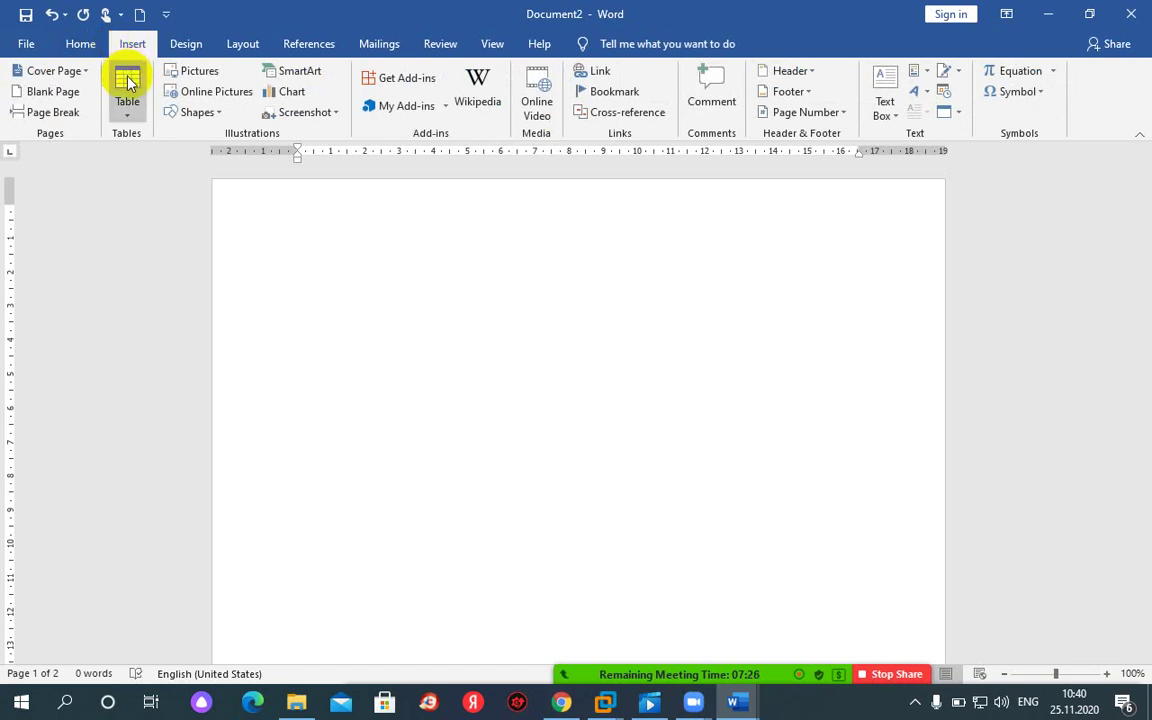
pyautogui.click(125, 128)
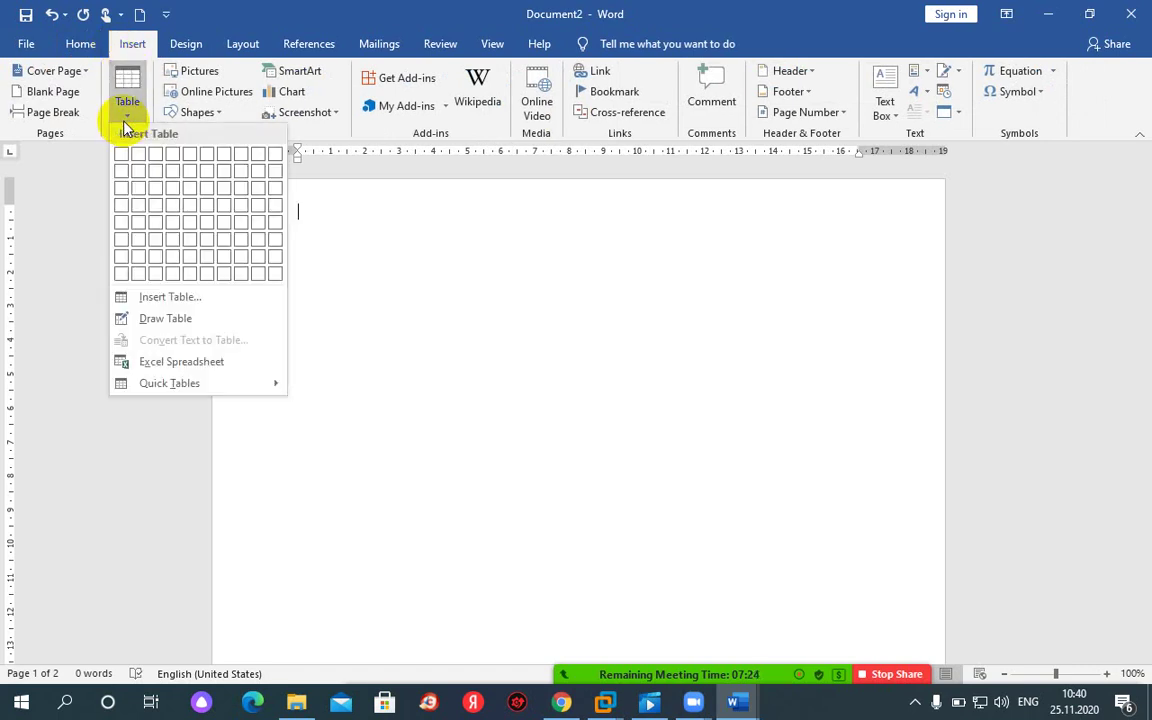
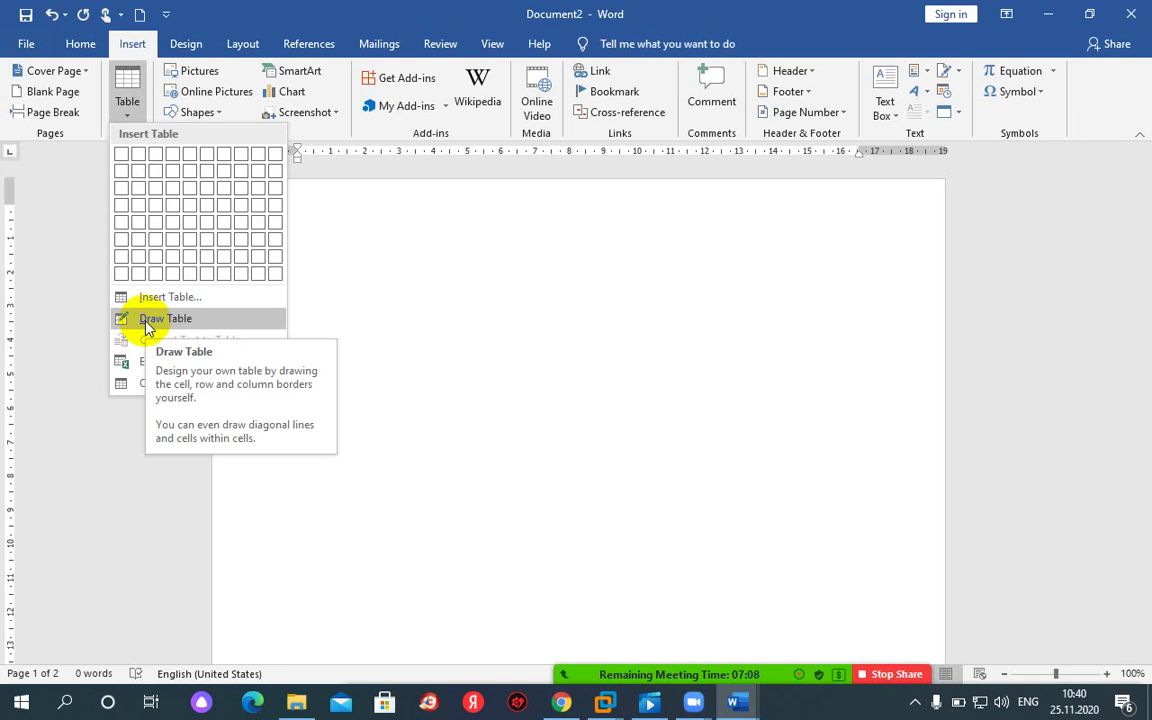
# Step: Start inserting a picture from a file and browse to the Desktop folder
pyautogui.click(202, 73)
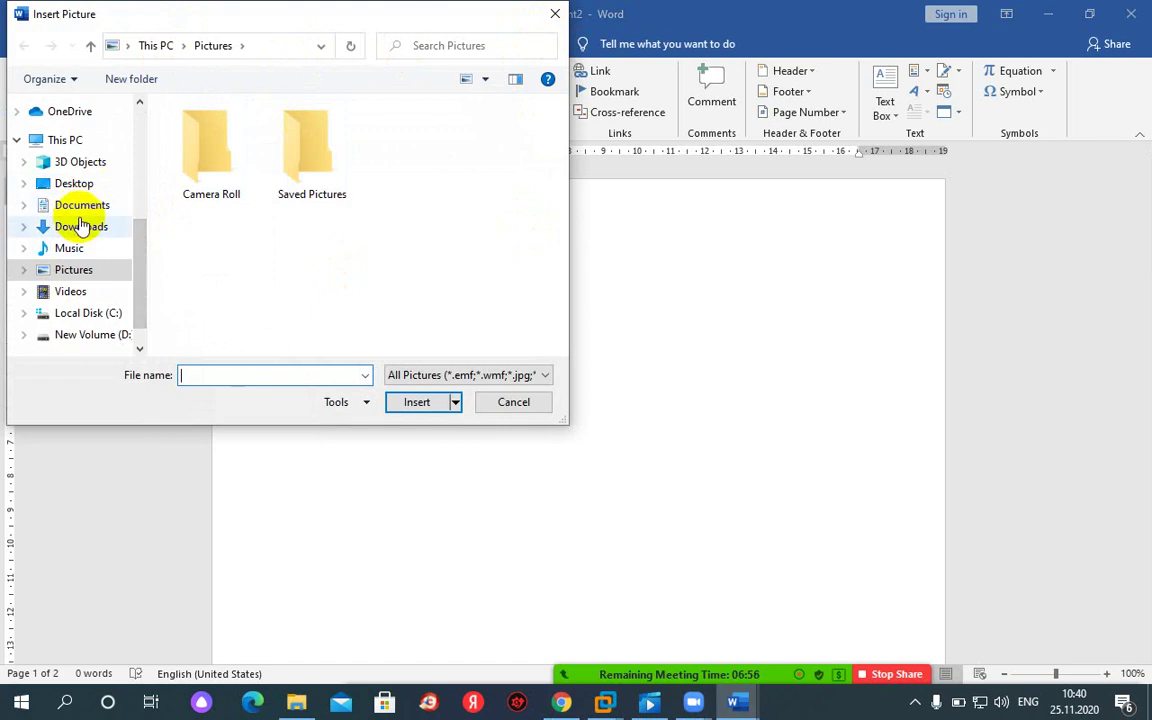
pyautogui.click(73, 184)
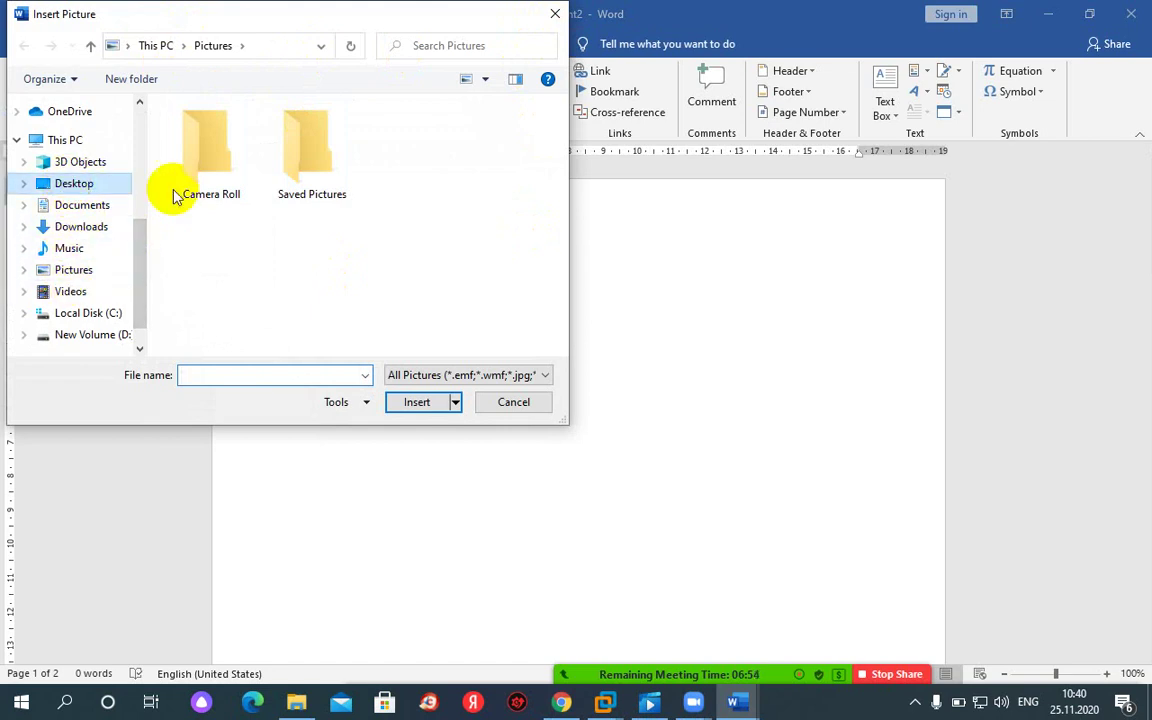
pyautogui.moveTo(736, 702)
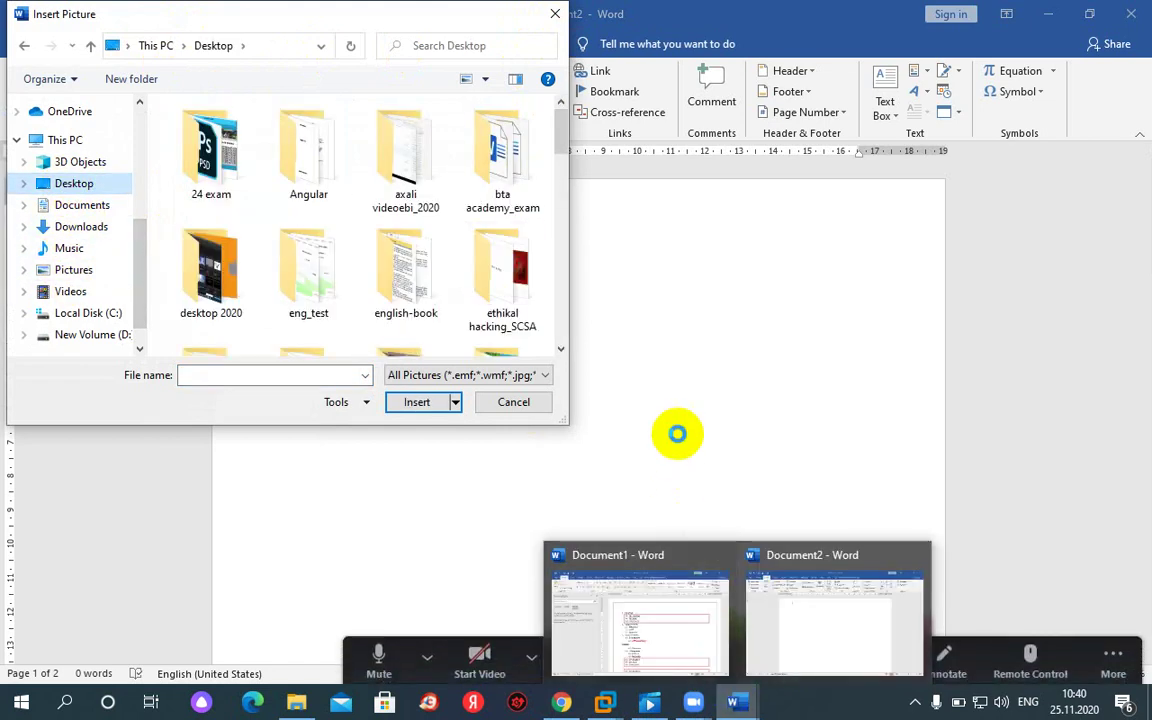
pyautogui.click(531, 657)
# Step: Mute a participant in the meeting's participants list
pyautogui.click(688, 659)
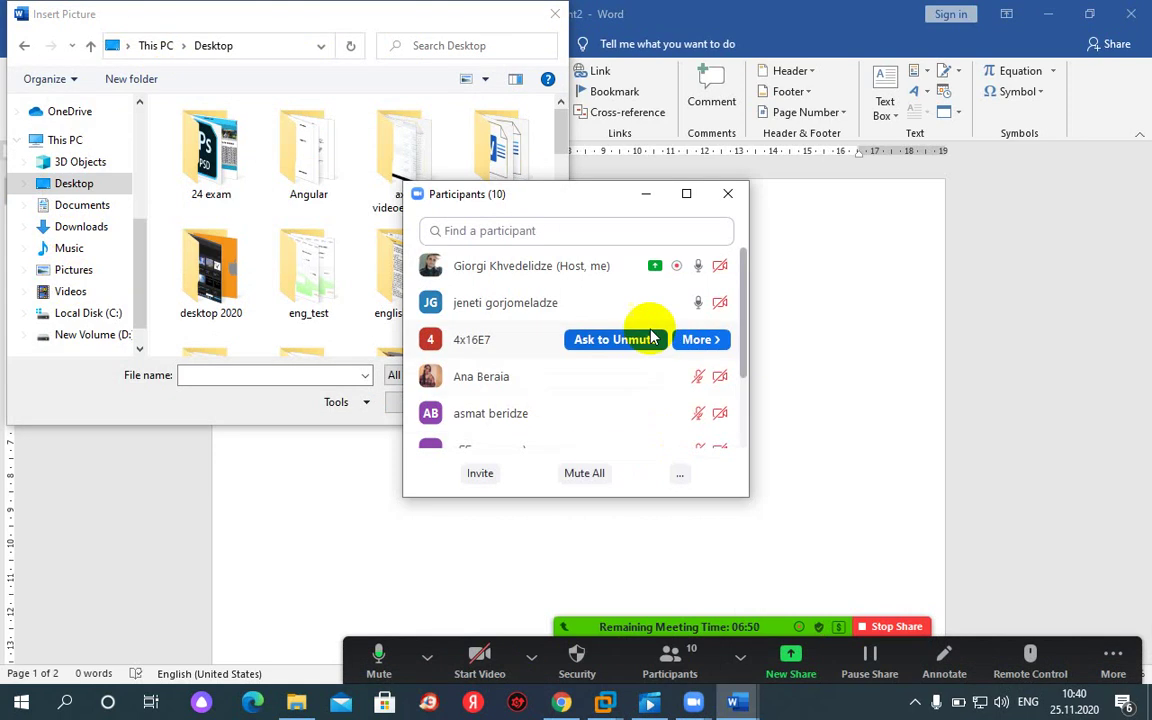
pyautogui.click(640, 303)
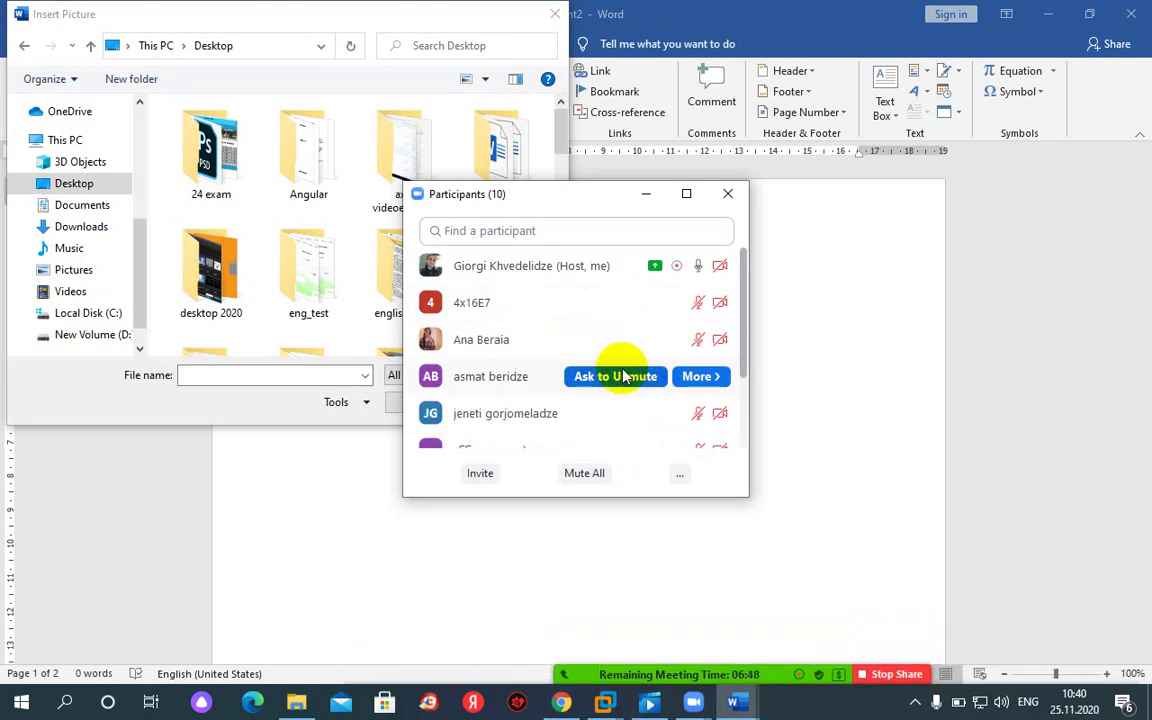
pyautogui.click(650, 193)
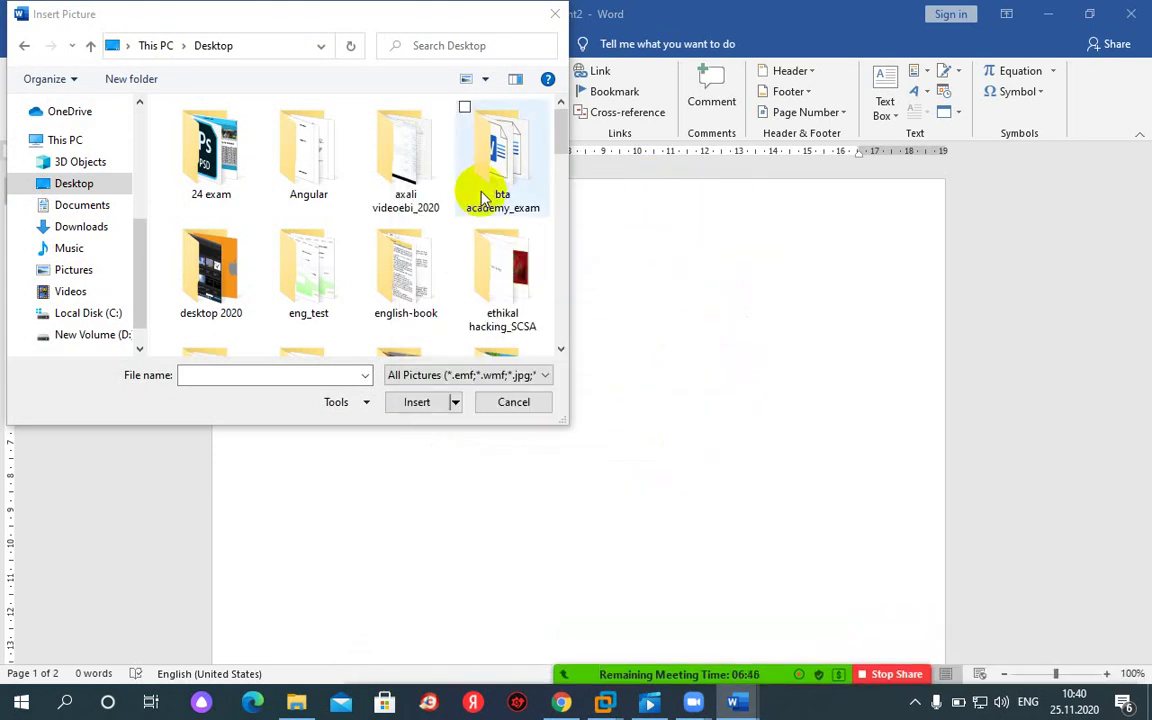
# Step: Open the landscape photos folder and insert the cave waterfall photo 41906_1.jpg
pyautogui.moveTo(560, 116); pyautogui.dragTo(560, 149)
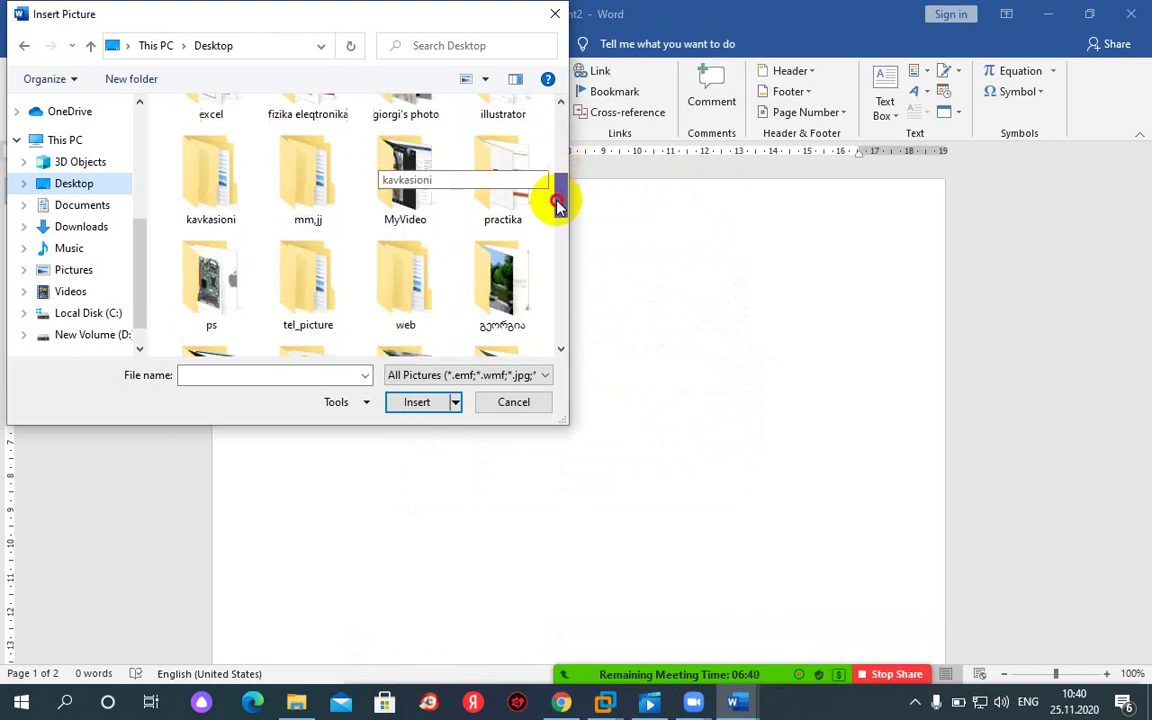
pyautogui.moveTo(558, 175); pyautogui.dragTo(558, 211)
pyautogui.doubleClick(478, 232)
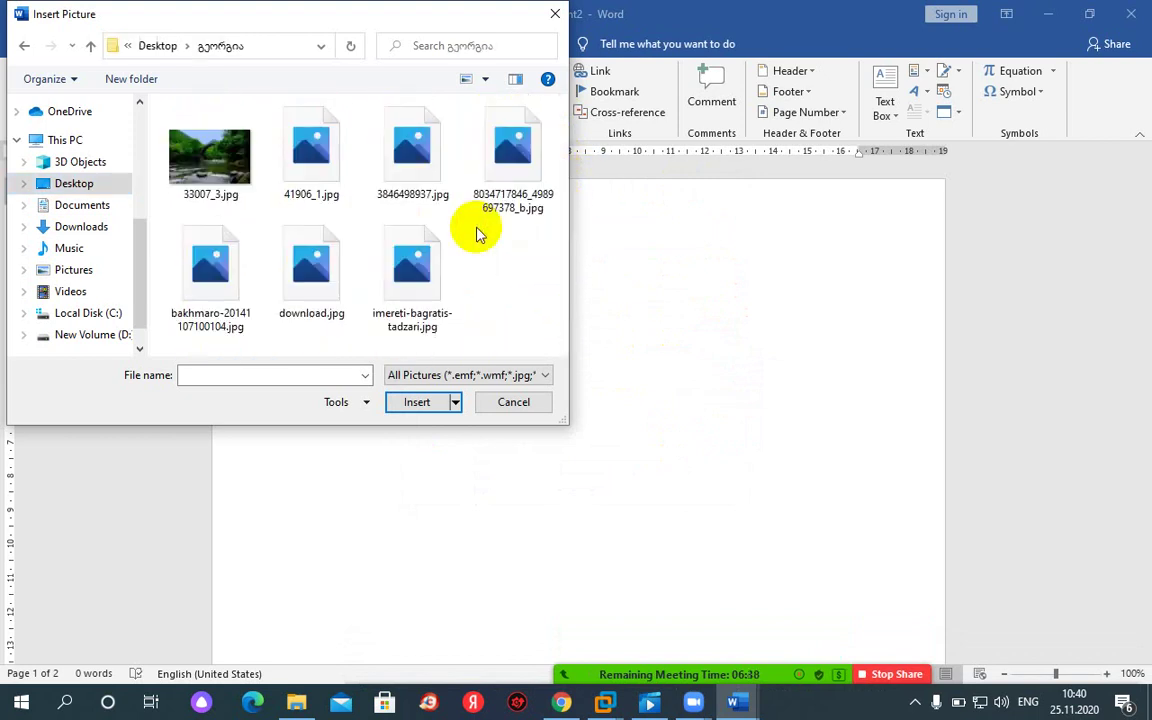
pyautogui.doubleClick(298, 176)
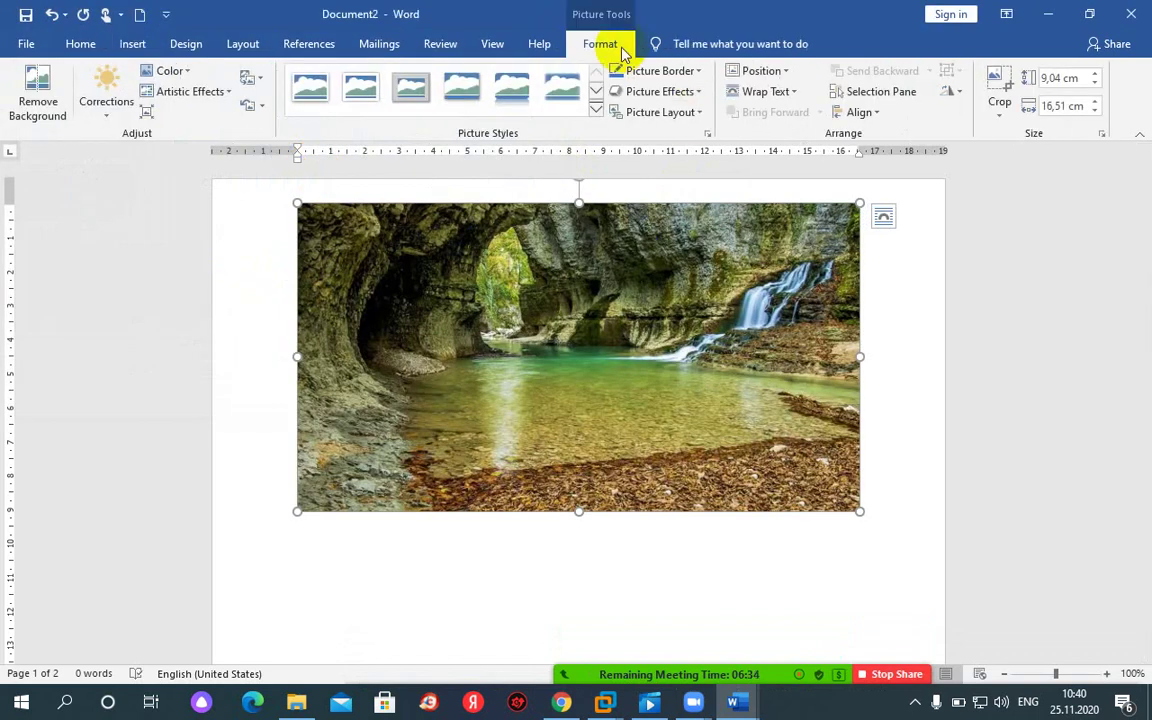
# Step: Shrink the cave photo to 3.31 × 6.04 cm, wrap it Square, and move it top-left
pyautogui.click(593, 116)
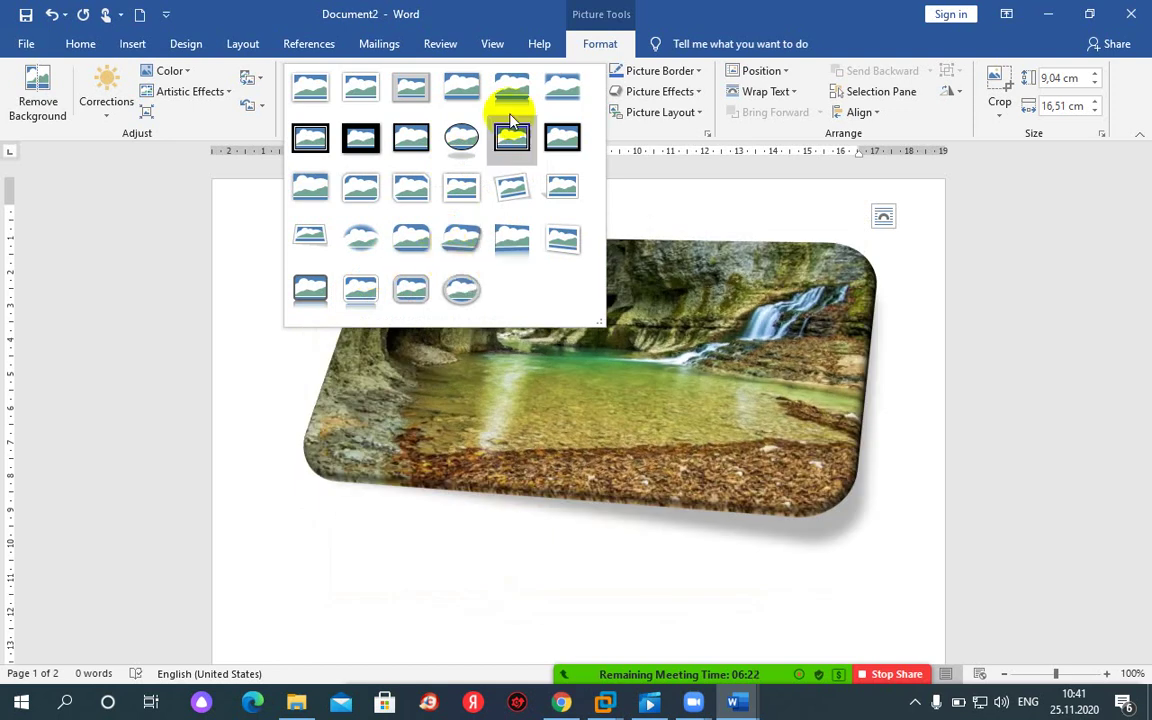
pyautogui.click(823, 488)
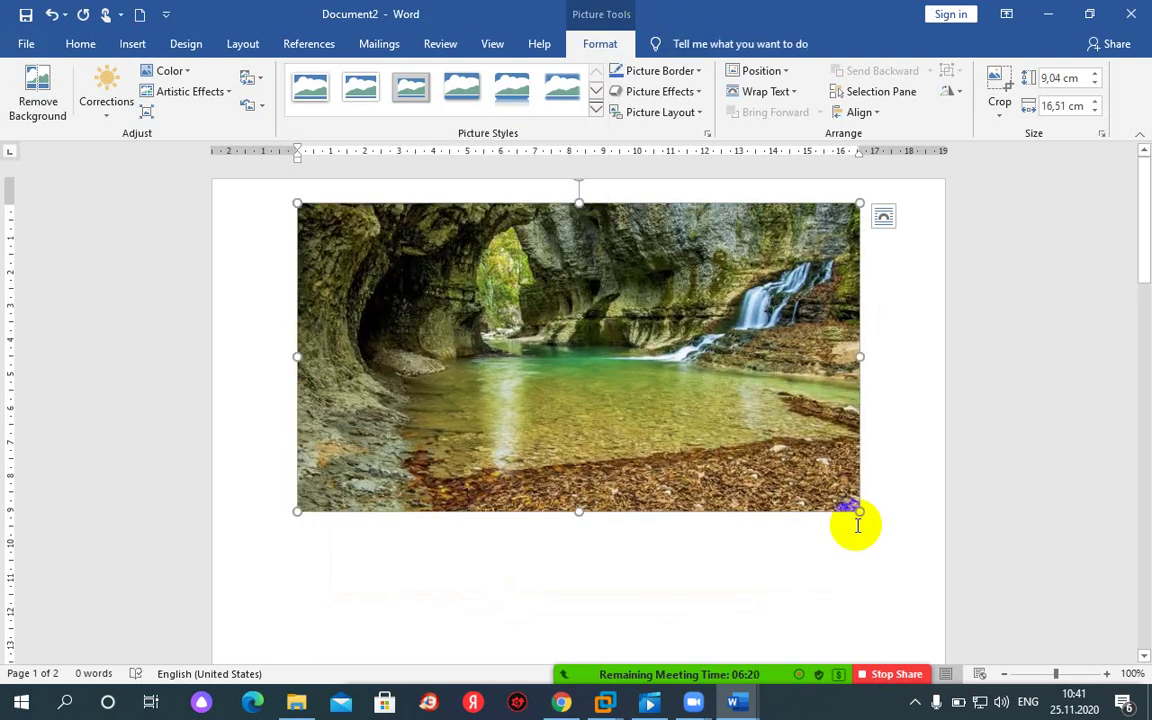
pyautogui.moveTo(860, 511); pyautogui.dragTo(503, 316)
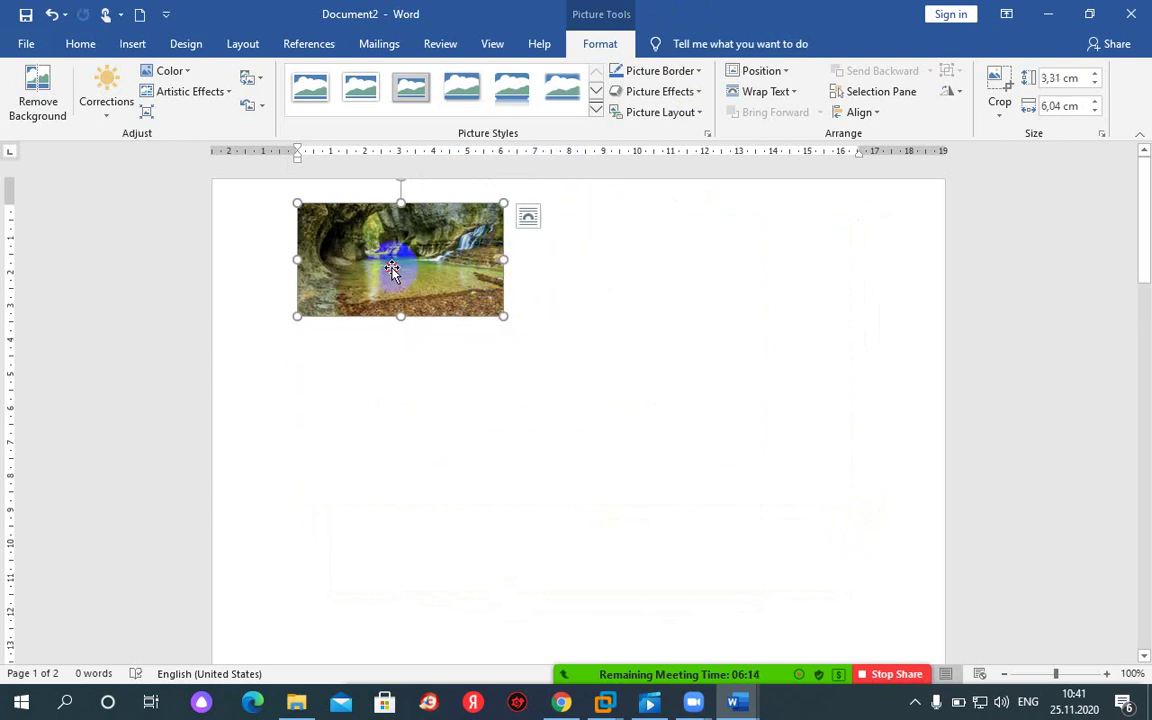
pyautogui.moveTo(393, 270)
pyautogui.mouseDown()
pyautogui.moveTo(662, 338)
pyautogui.moveTo(437, 267)
pyautogui.mouseUp()
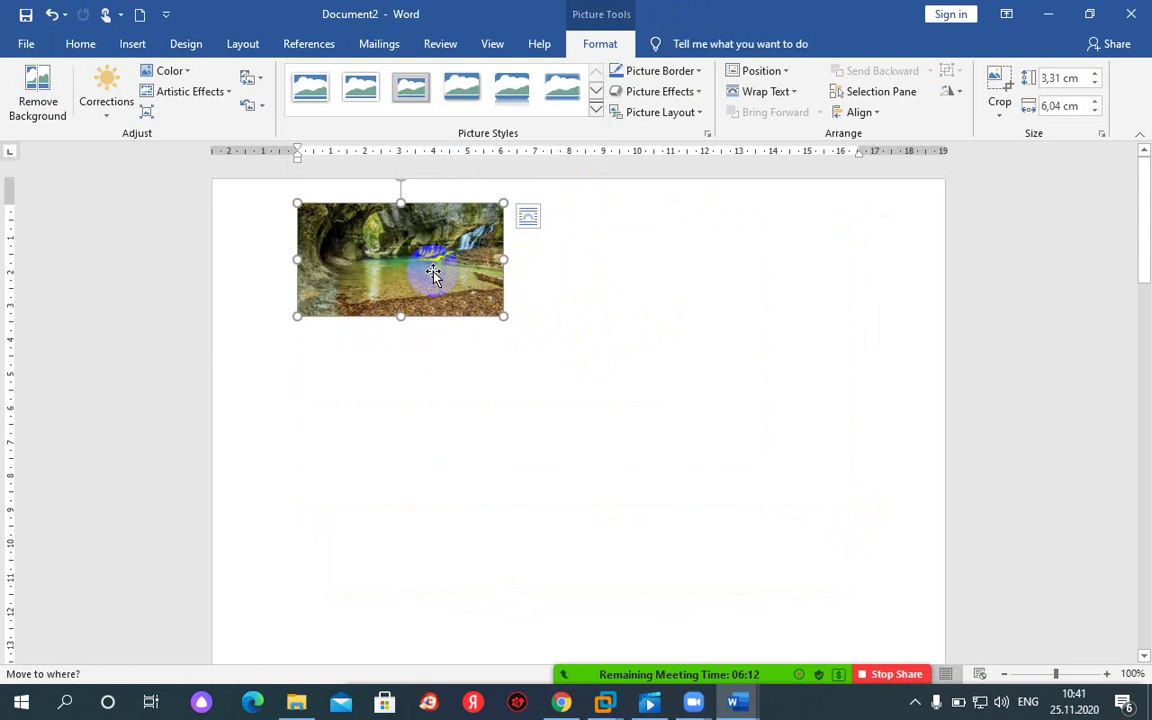
pyautogui.click(527, 220)
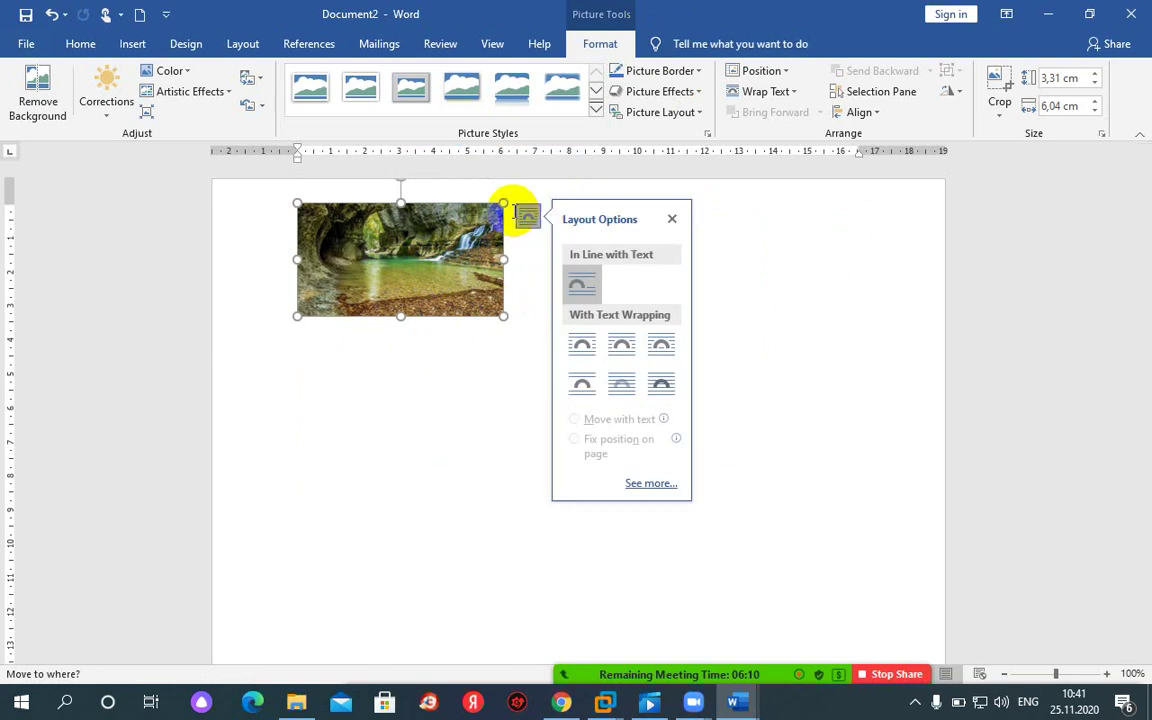
pyautogui.click(584, 349)
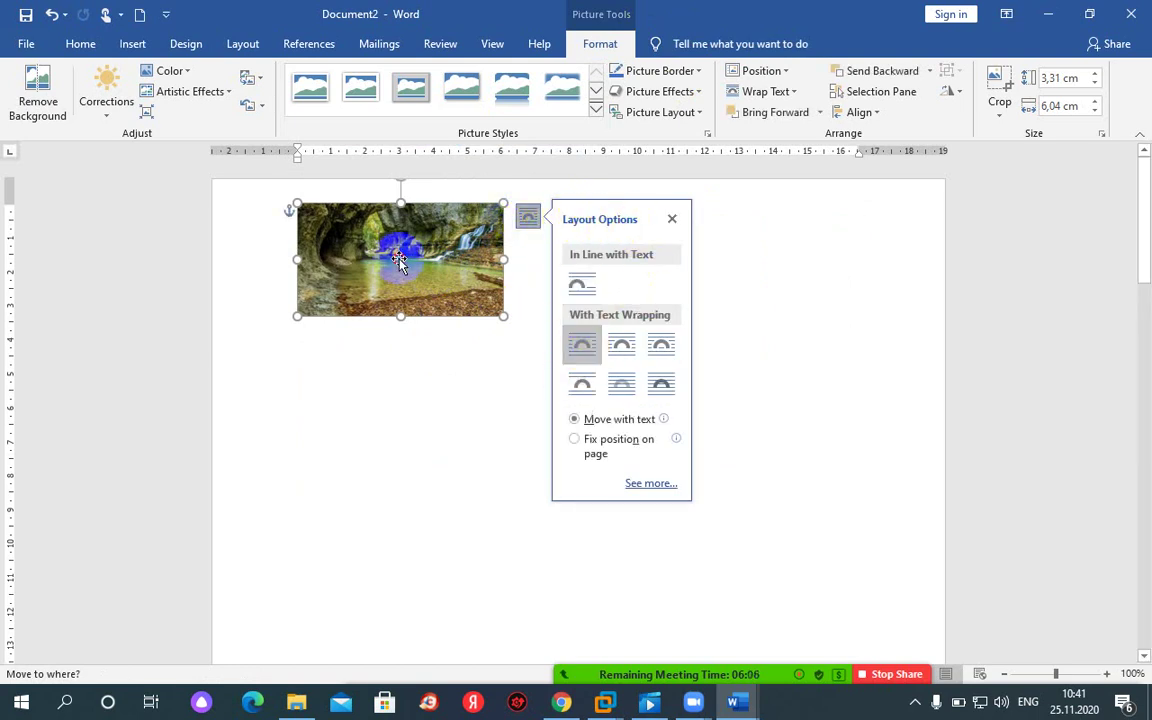
pyautogui.moveTo(399, 259)
pyautogui.mouseDown()
pyautogui.moveTo(621, 308)
pyautogui.moveTo(342, 294)
pyautogui.moveTo(354, 297)
pyautogui.mouseUp()
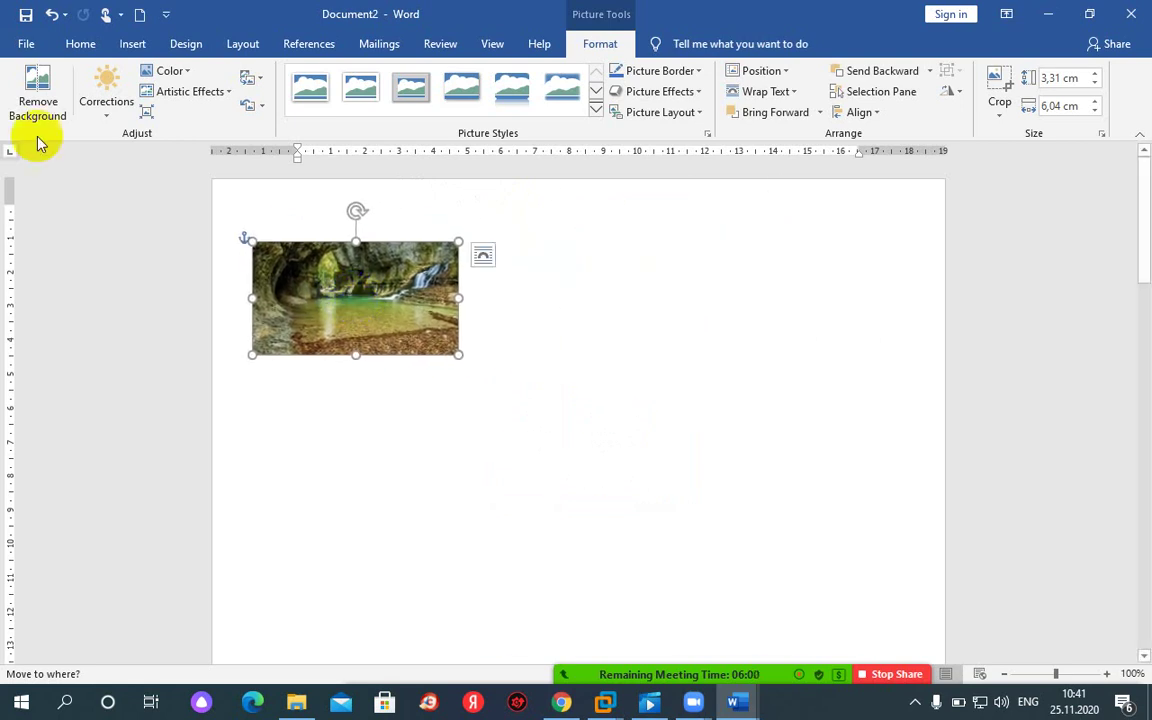
# Step: Draw a 4.05 × 6.75 cm rectangle right of the photo and make it hold text
pyautogui.click(80, 43)
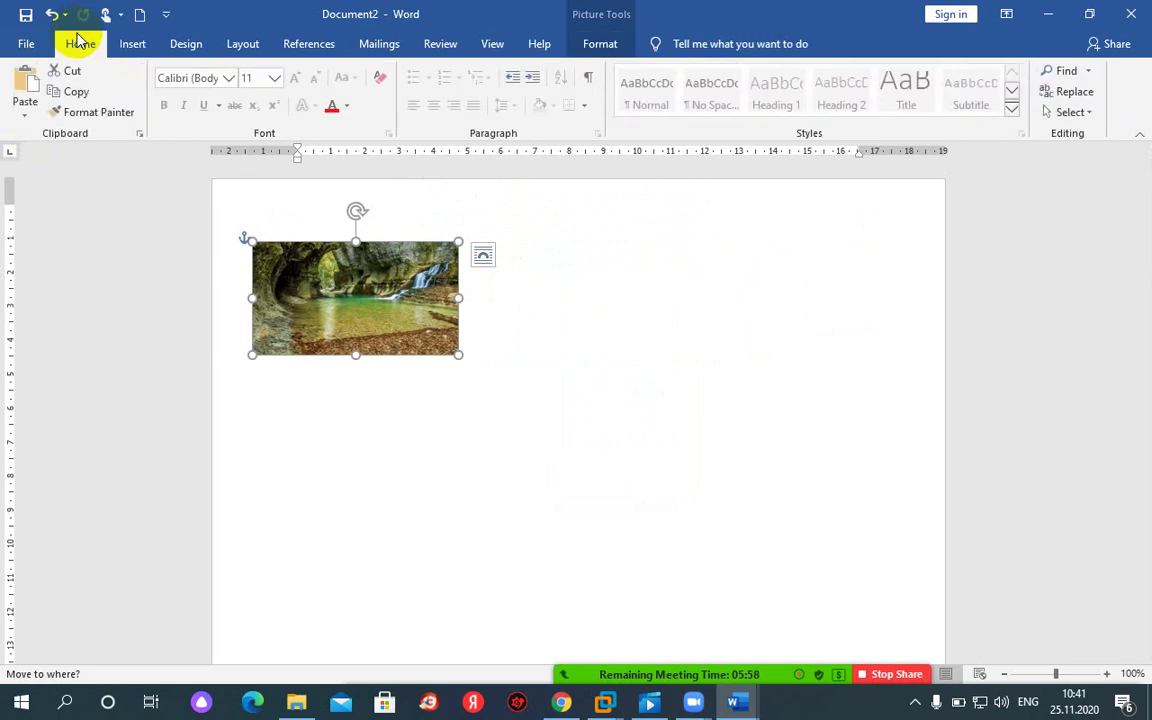
pyautogui.click(134, 50)
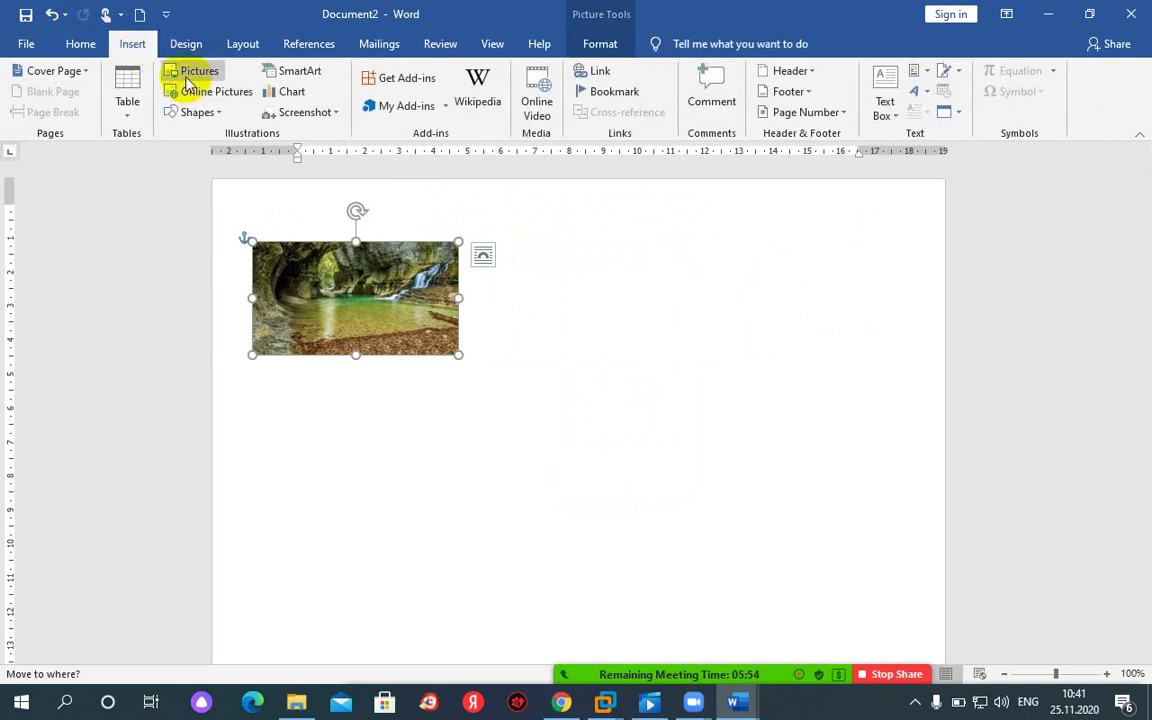
pyautogui.click(226, 115)
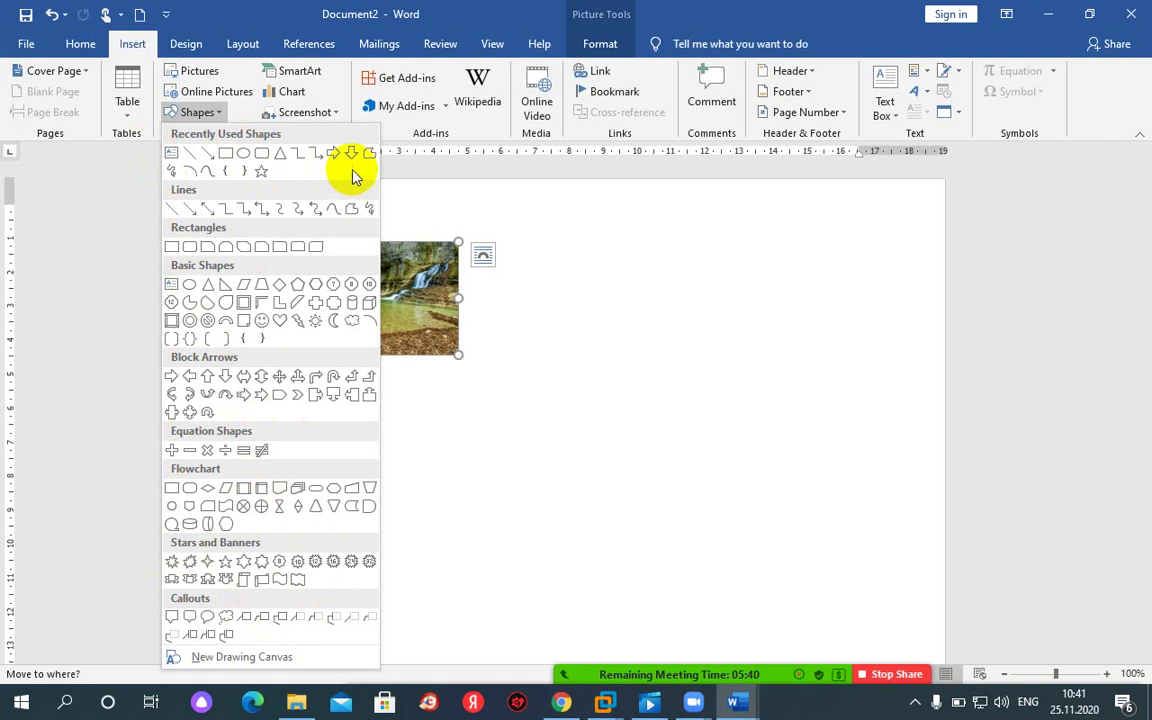
pyautogui.click(228, 155)
pyautogui.moveTo(589, 243); pyautogui.dragTo(818, 380)
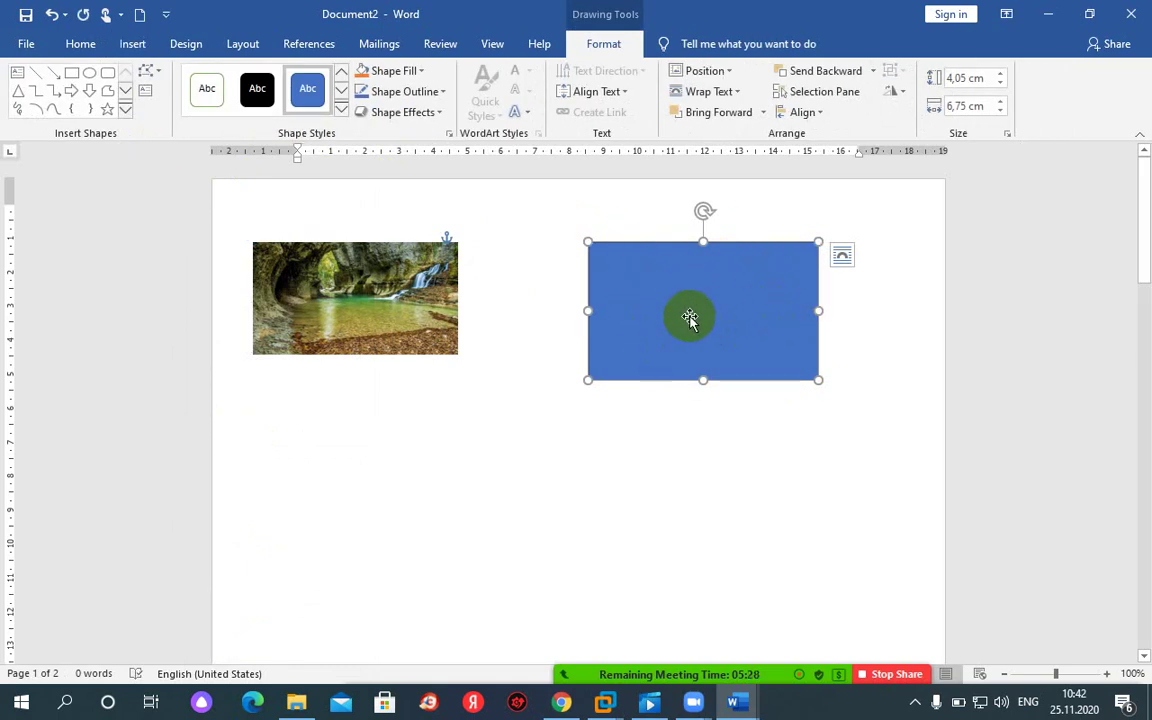
pyautogui.rightClick(706, 278)
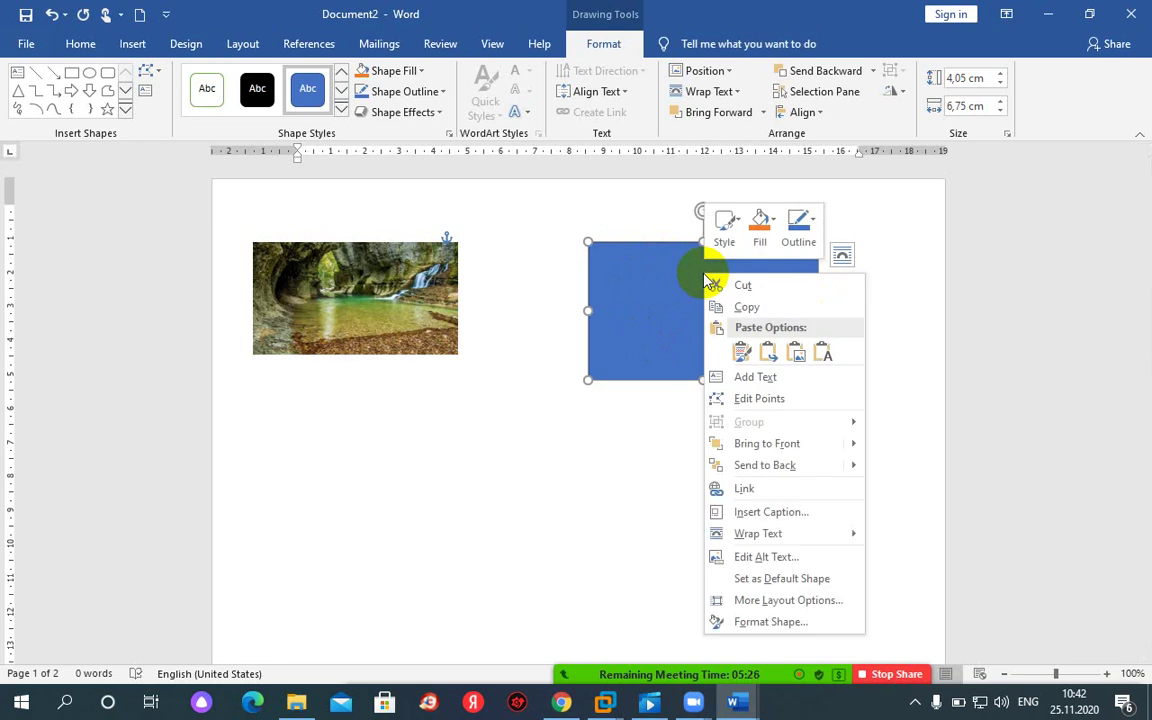
pyautogui.click(750, 381)
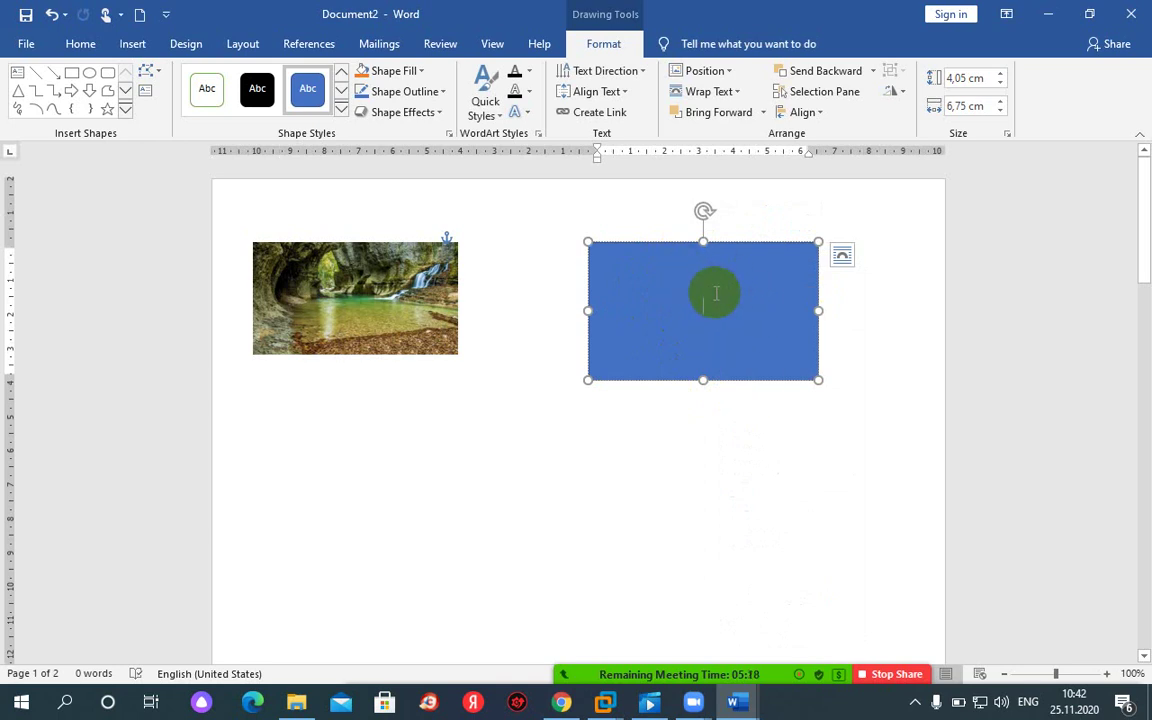
pyautogui.click(132, 44)
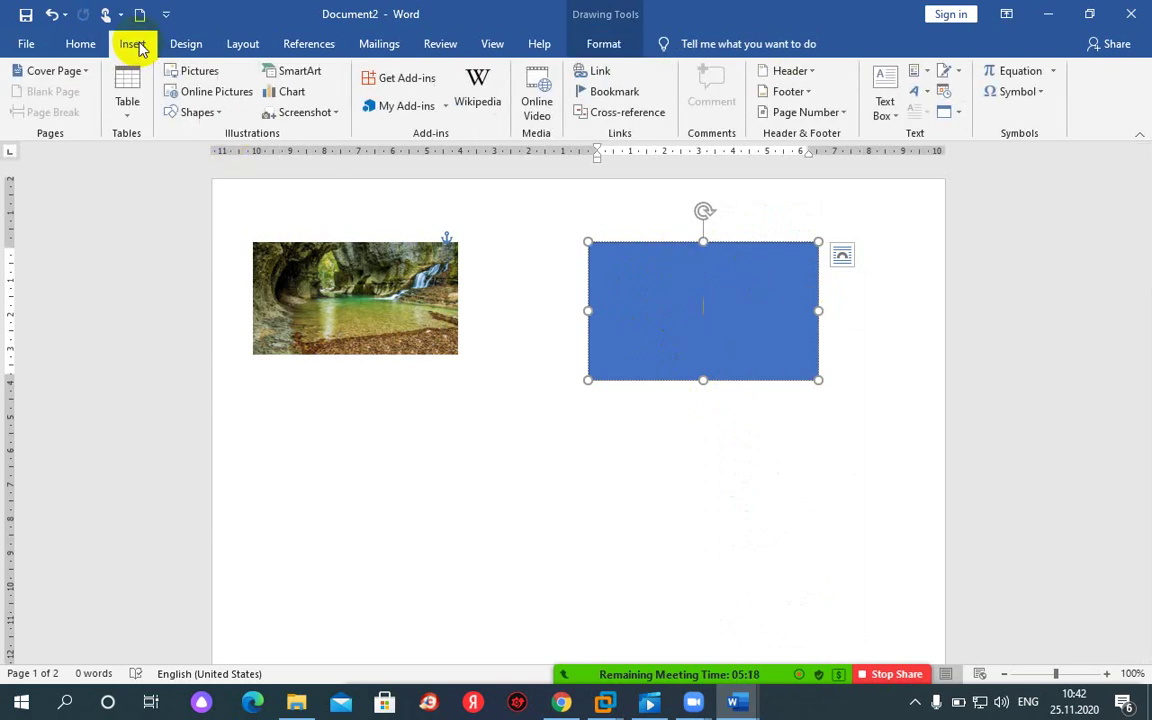
# Step: Place the snowy castle photo inside the rectangle and set the shape to No Fill
pyautogui.click(183, 71)
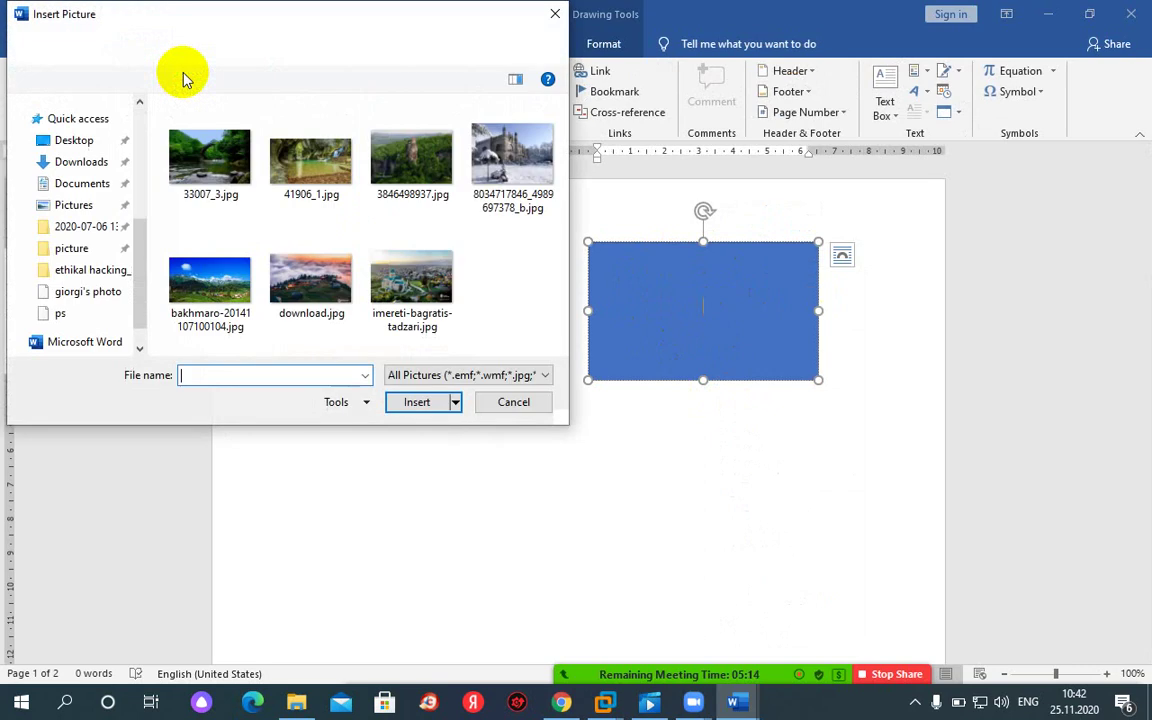
pyautogui.doubleClick(510, 165)
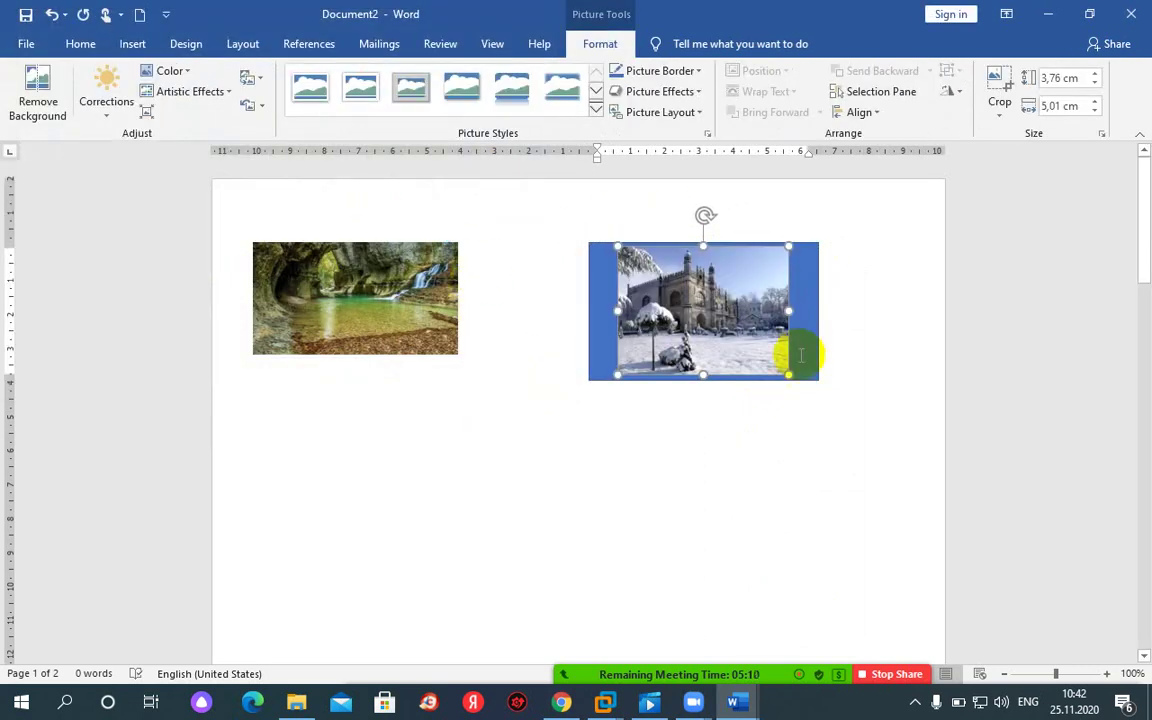
pyautogui.click(814, 290)
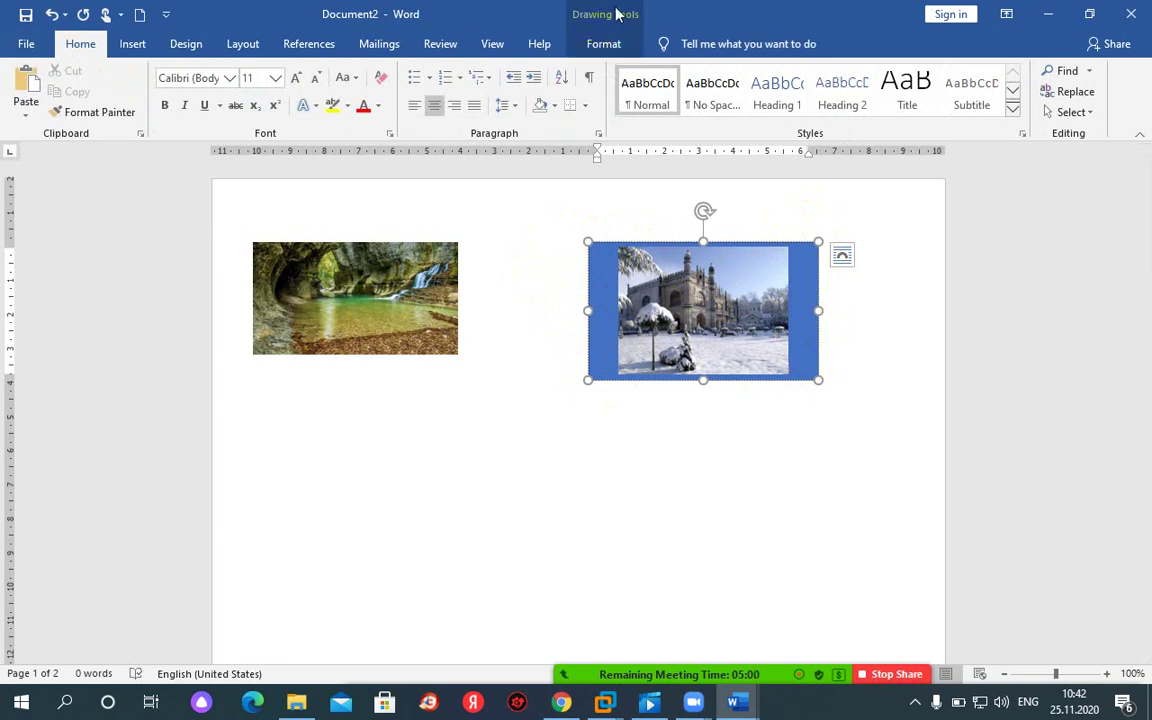
pyautogui.click(603, 46)
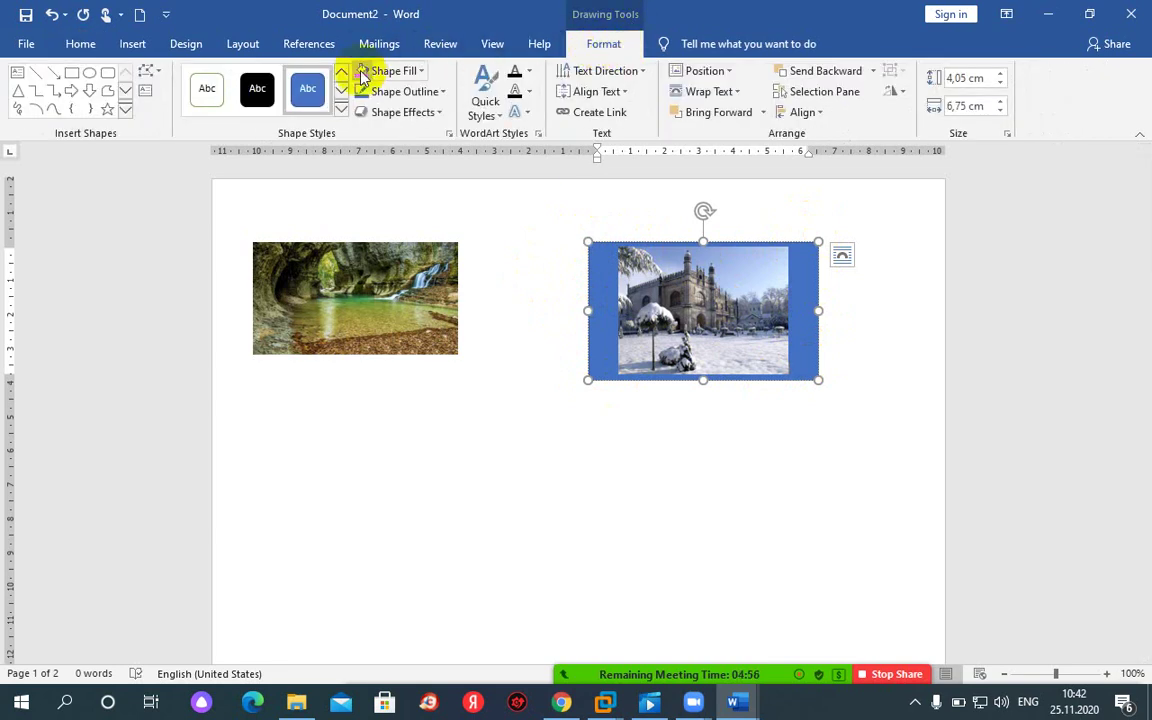
pyautogui.click(421, 71)
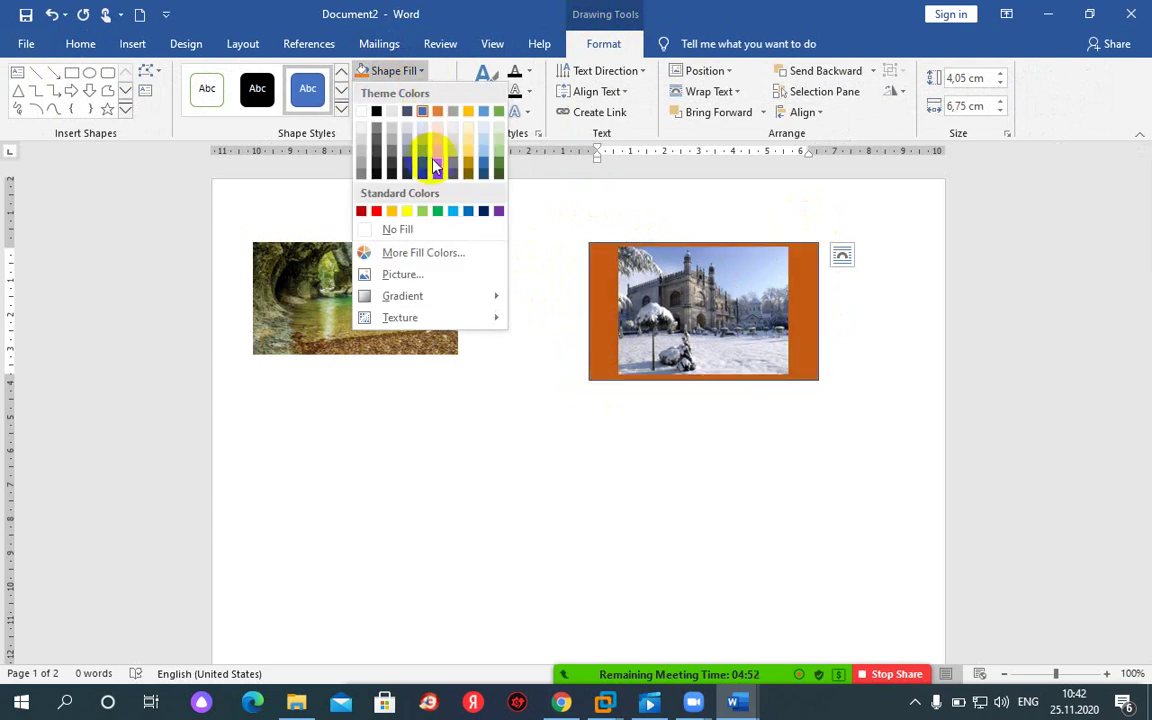
pyautogui.click(394, 232)
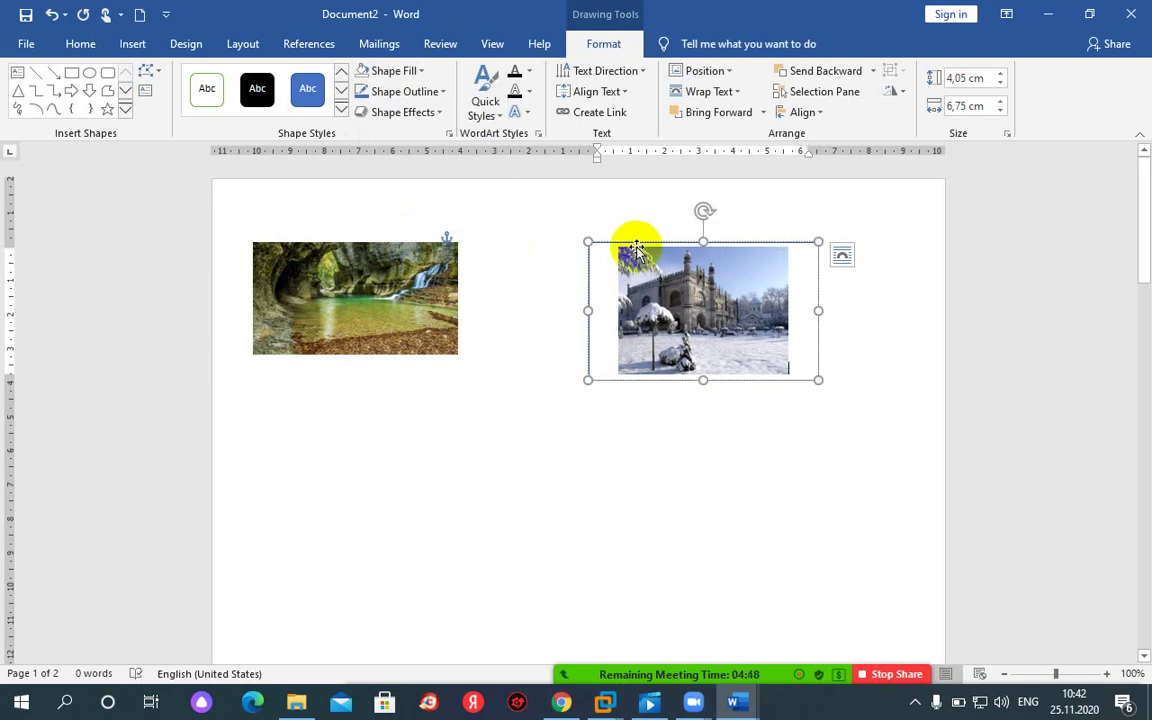
# Step: Try a dark orange, 3 pt outline on the snow picture's box
pyautogui.click(532, 303)
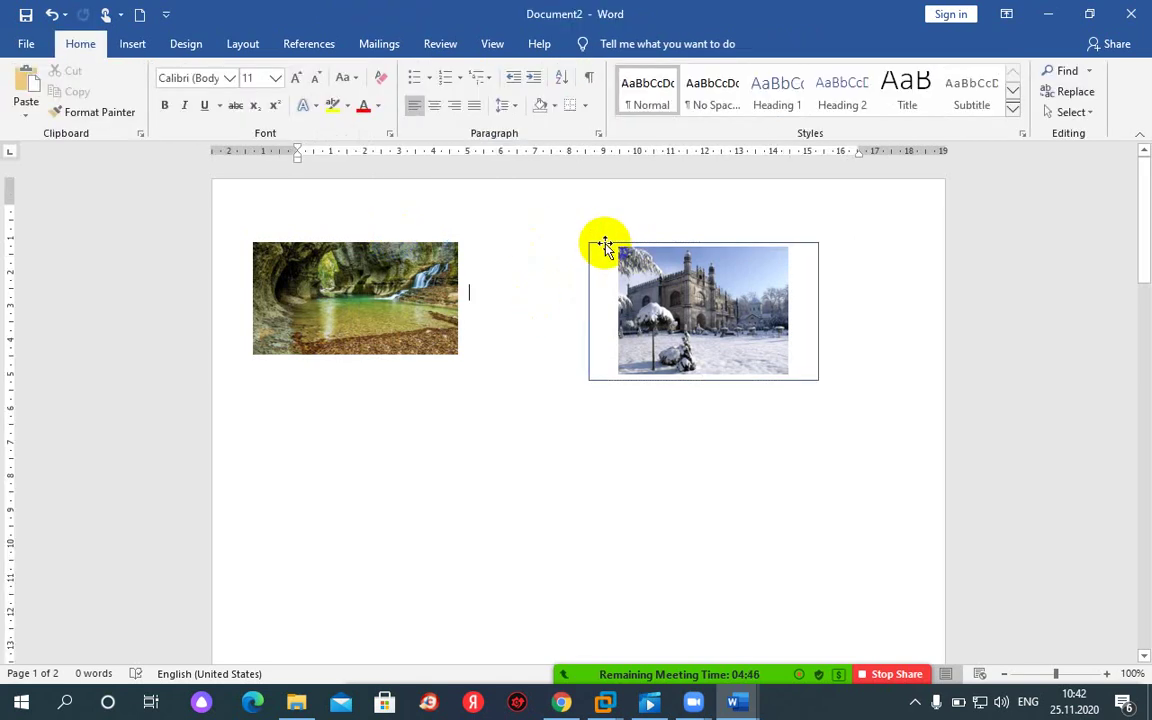
pyautogui.doubleClick(605, 245)
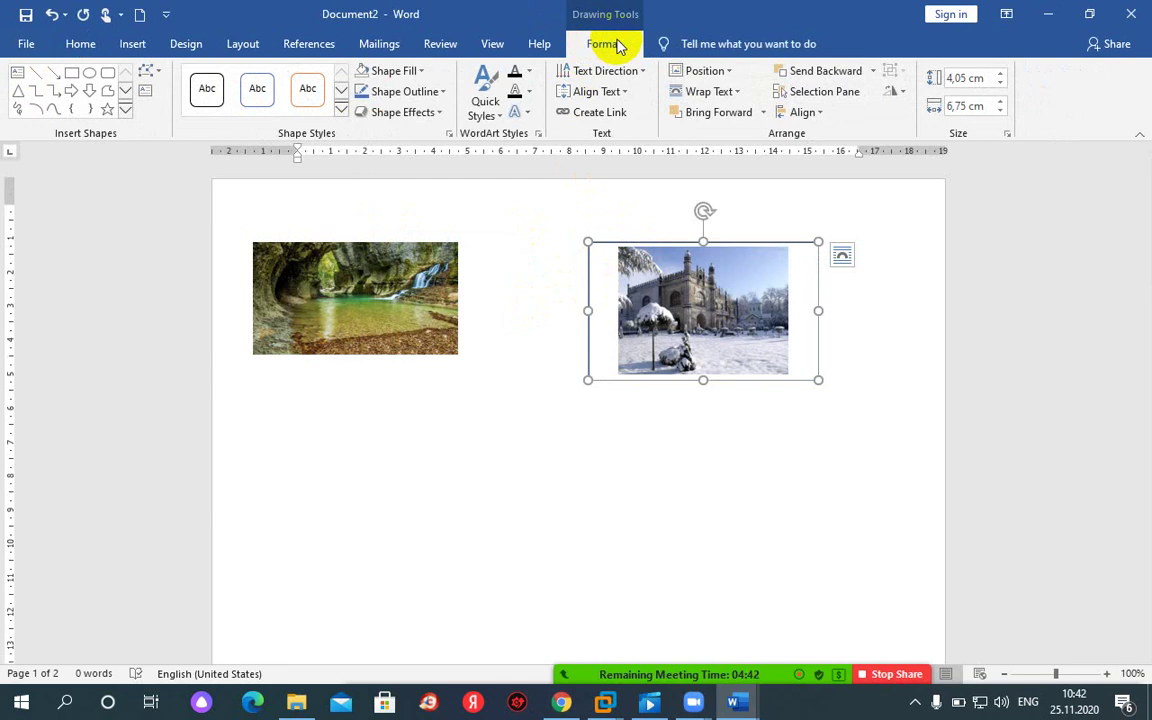
pyautogui.click(418, 101)
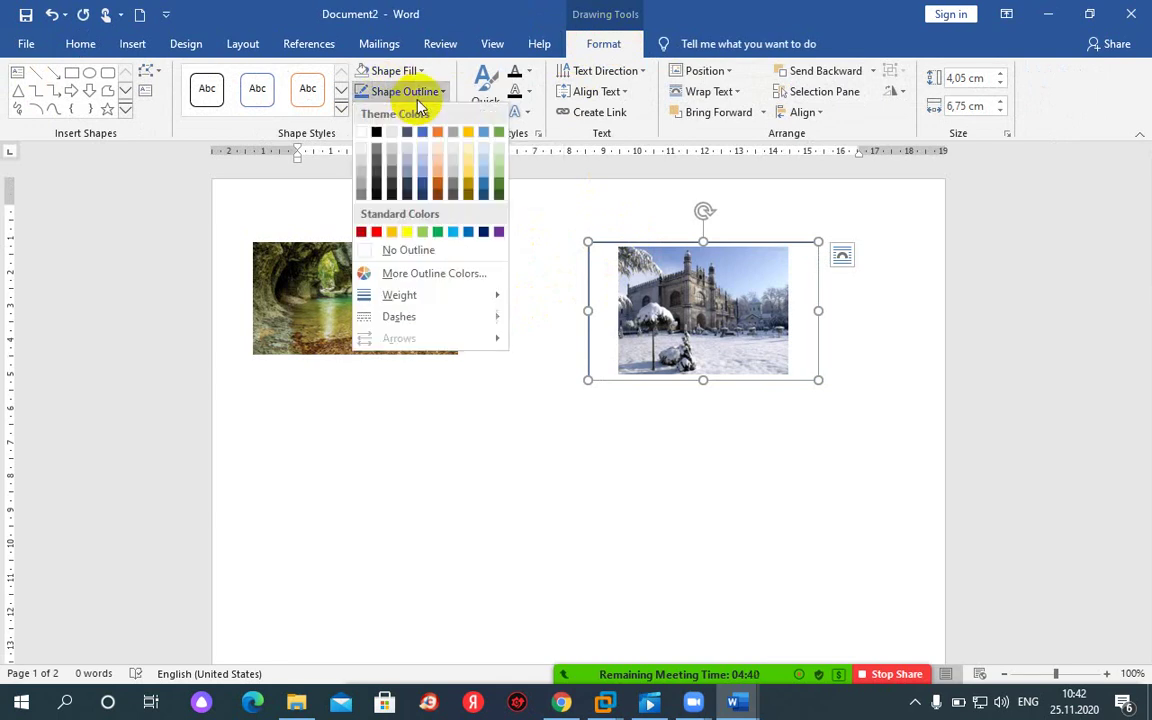
pyautogui.click(441, 183)
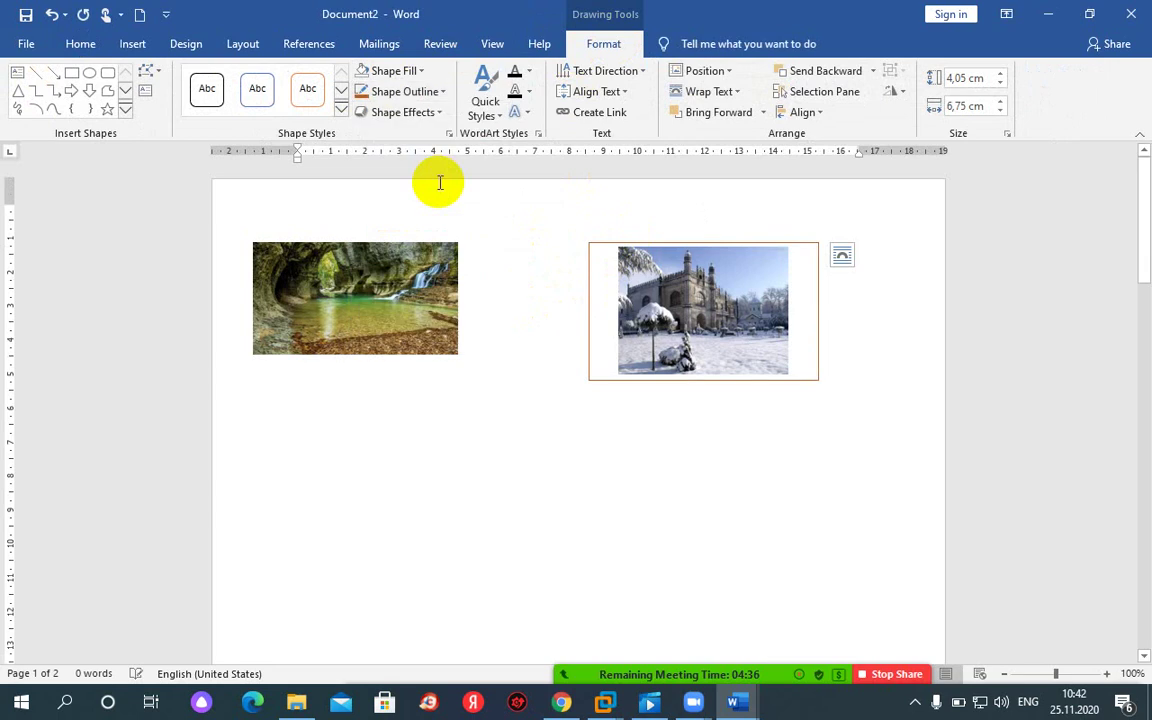
pyautogui.click(440, 96)
pyautogui.moveTo(430, 296)
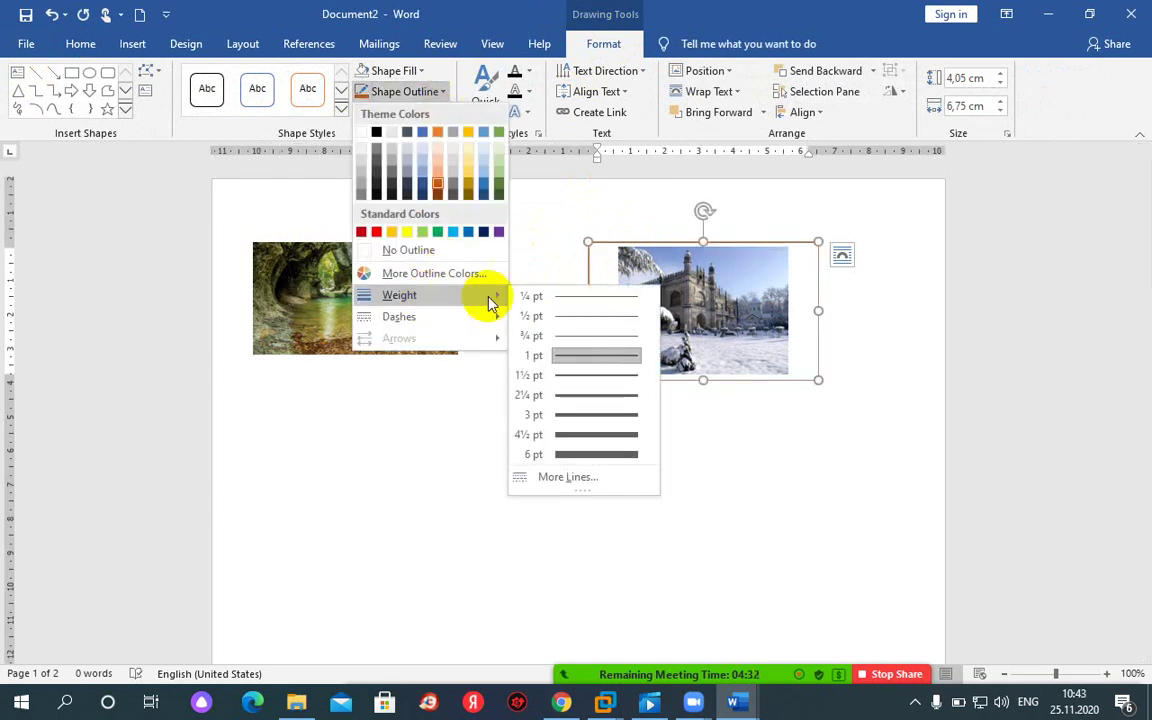
pyautogui.click(579, 410)
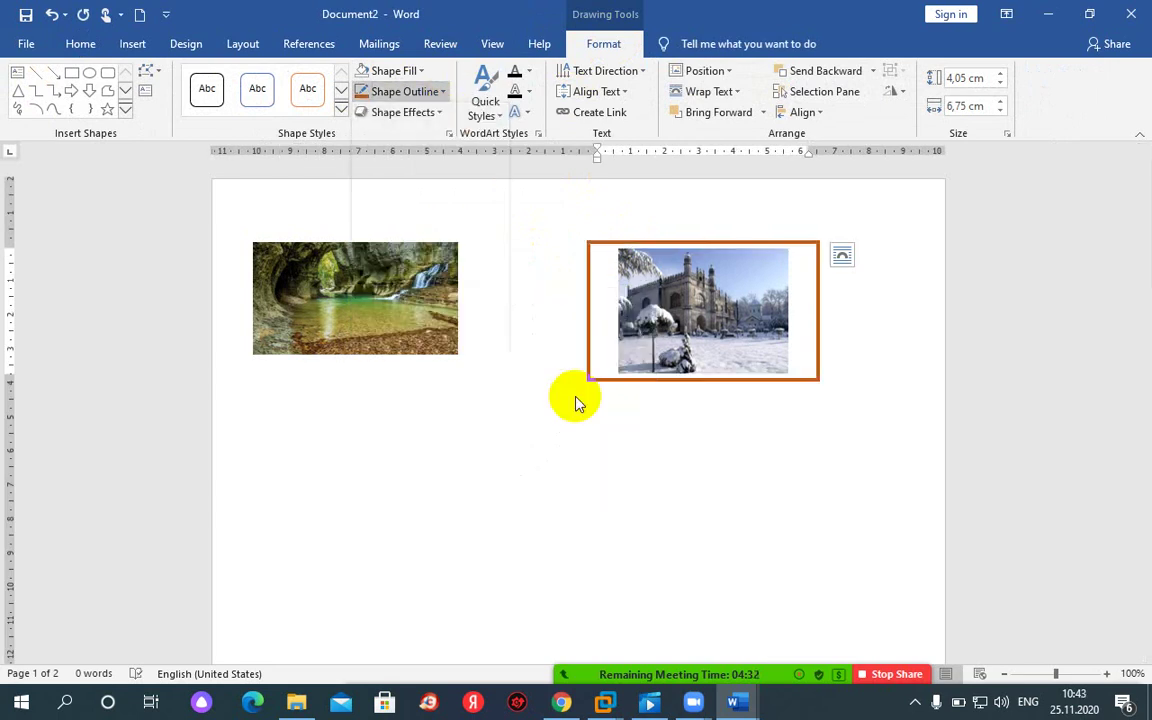
# Step: Preview dashes, then set the box to No Outline and select the castle picture
pyautogui.click(438, 94)
pyautogui.moveTo(430, 316)
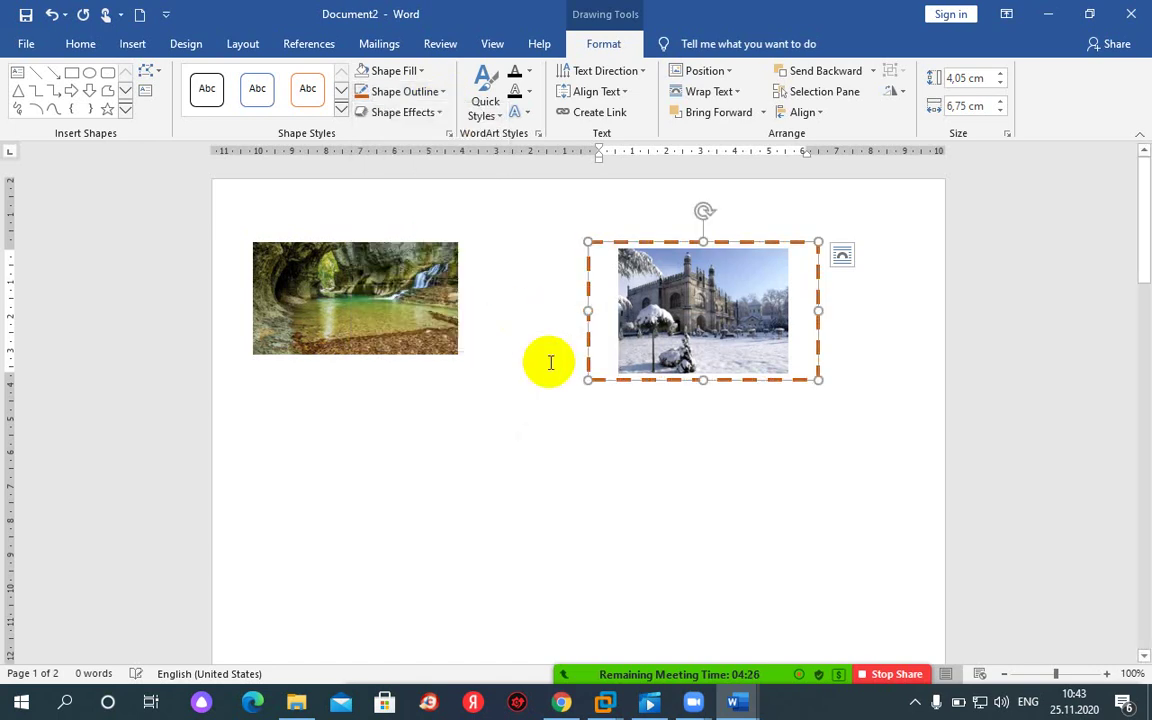
pyautogui.click(436, 93)
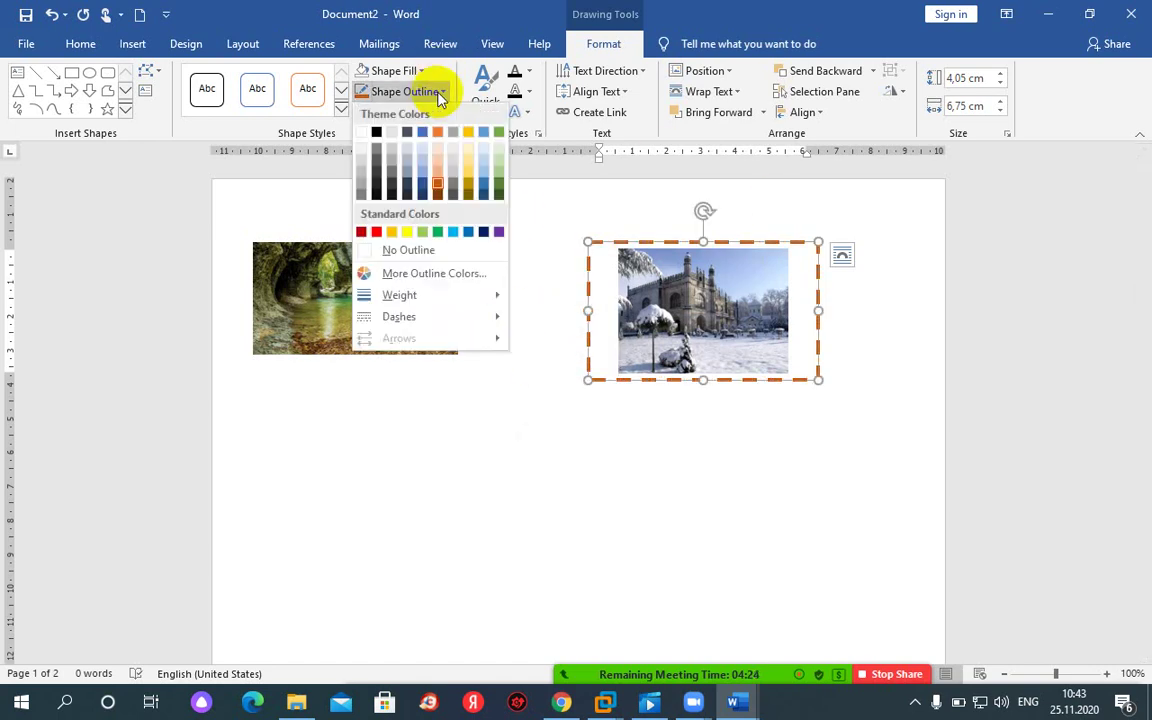
pyautogui.click(408, 252)
pyautogui.click(645, 436)
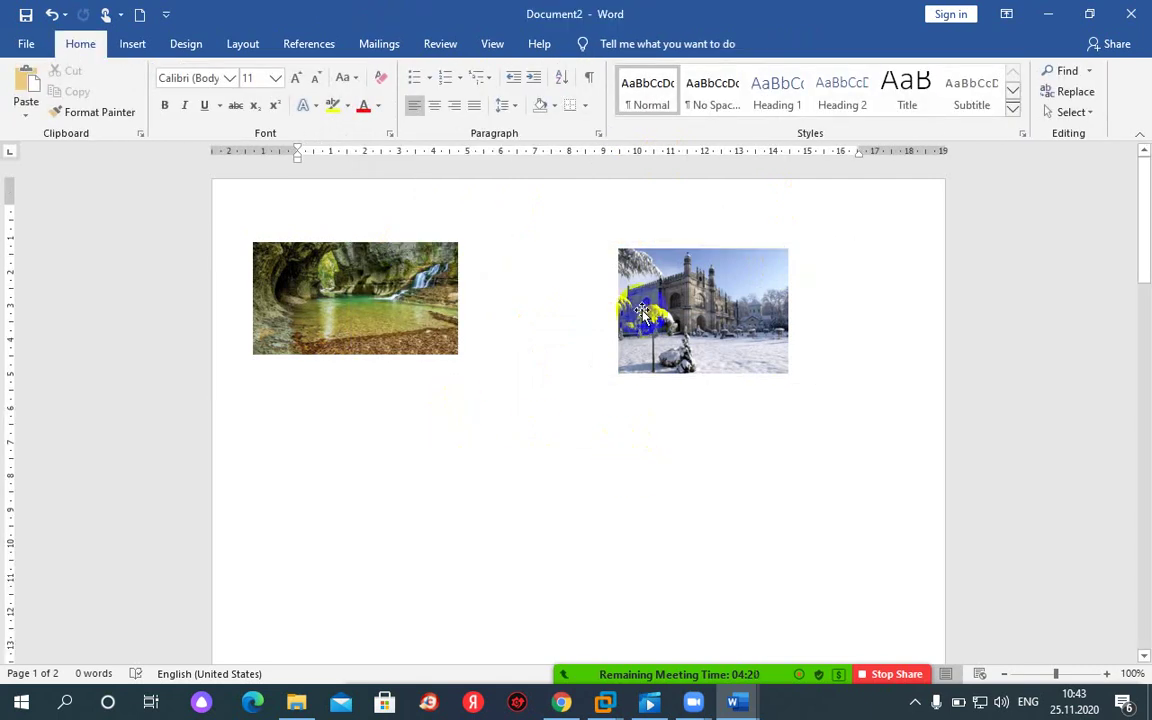
pyautogui.click(655, 333)
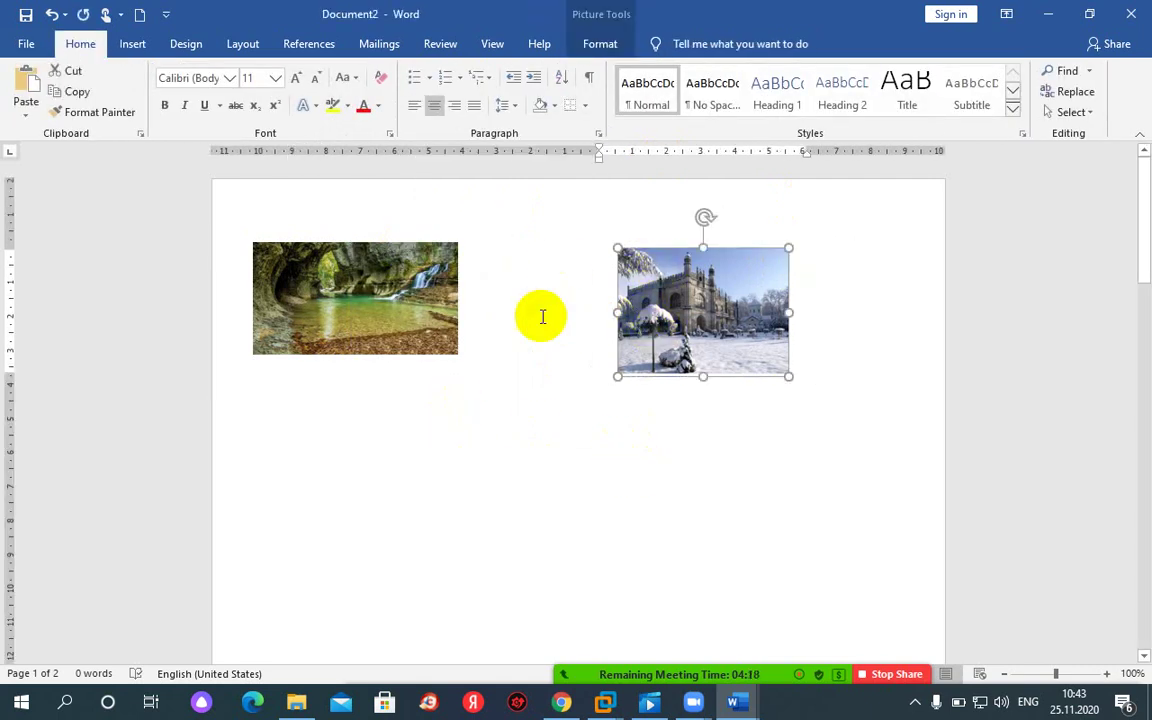
# Step: Insert a Radial Cycle SmartArt diagram from the Cycle category
pyautogui.click(145, 47)
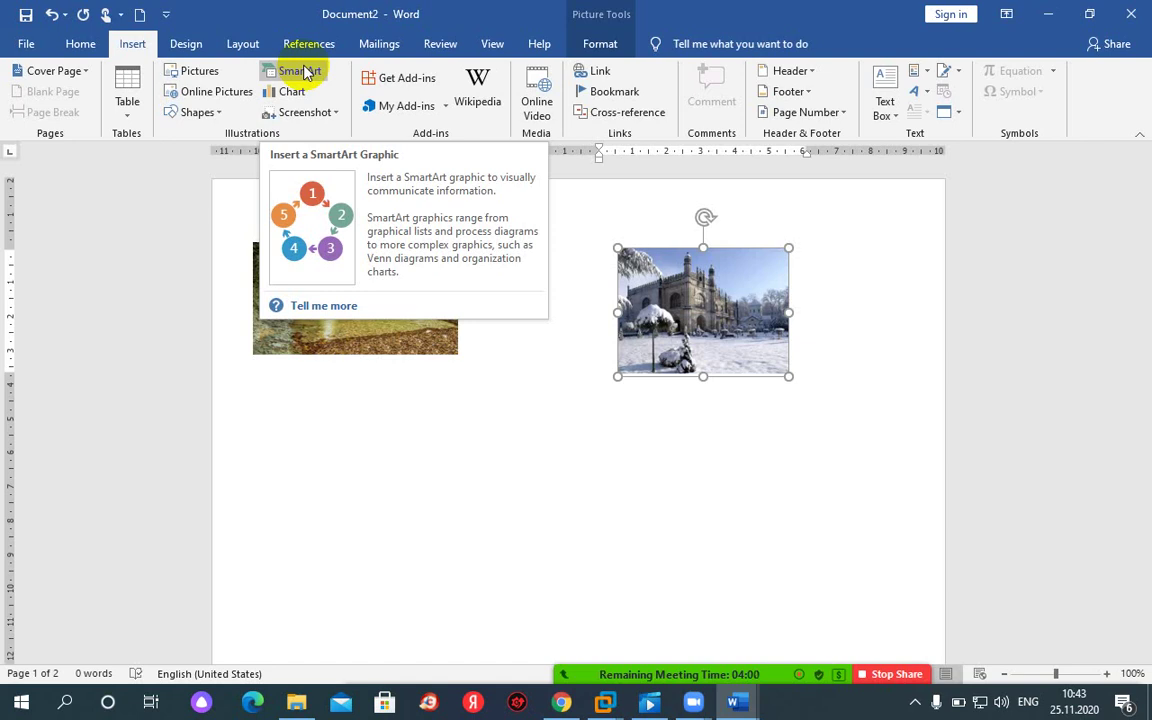
pyautogui.click(303, 72)
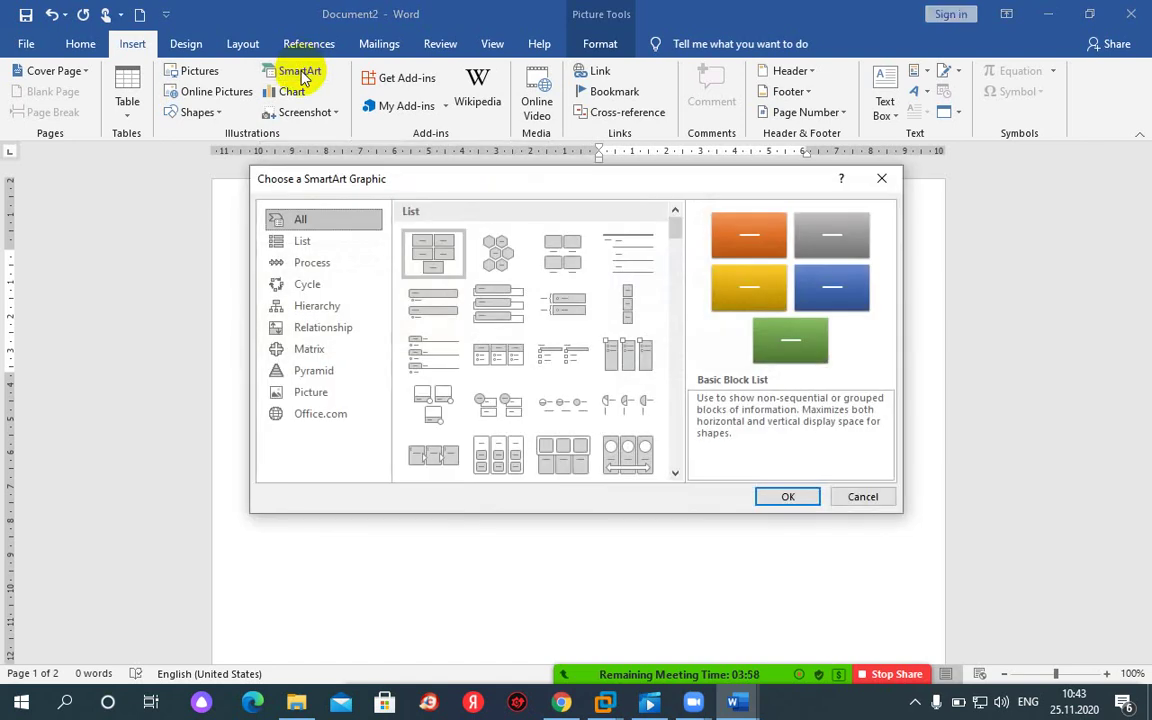
pyautogui.moveTo(454, 186)
pyautogui.mouseDown()
pyautogui.moveTo(861, 122)
pyautogui.moveTo(714, 121)
pyautogui.mouseUp()
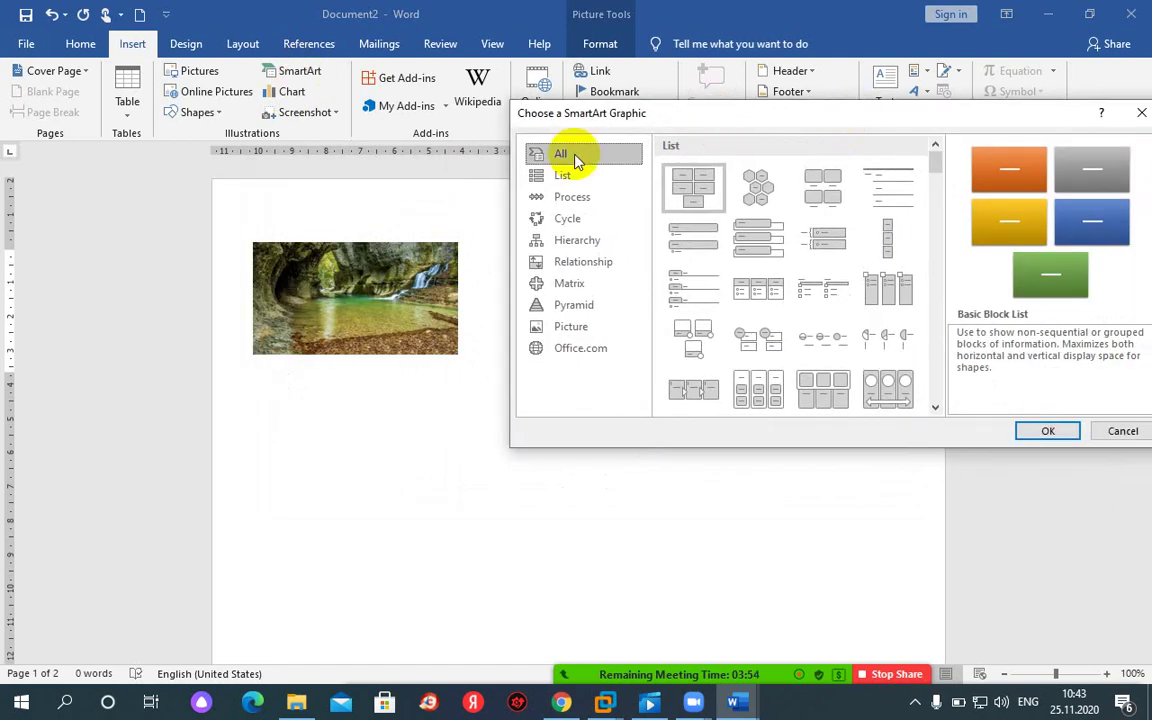
pyautogui.click(558, 198)
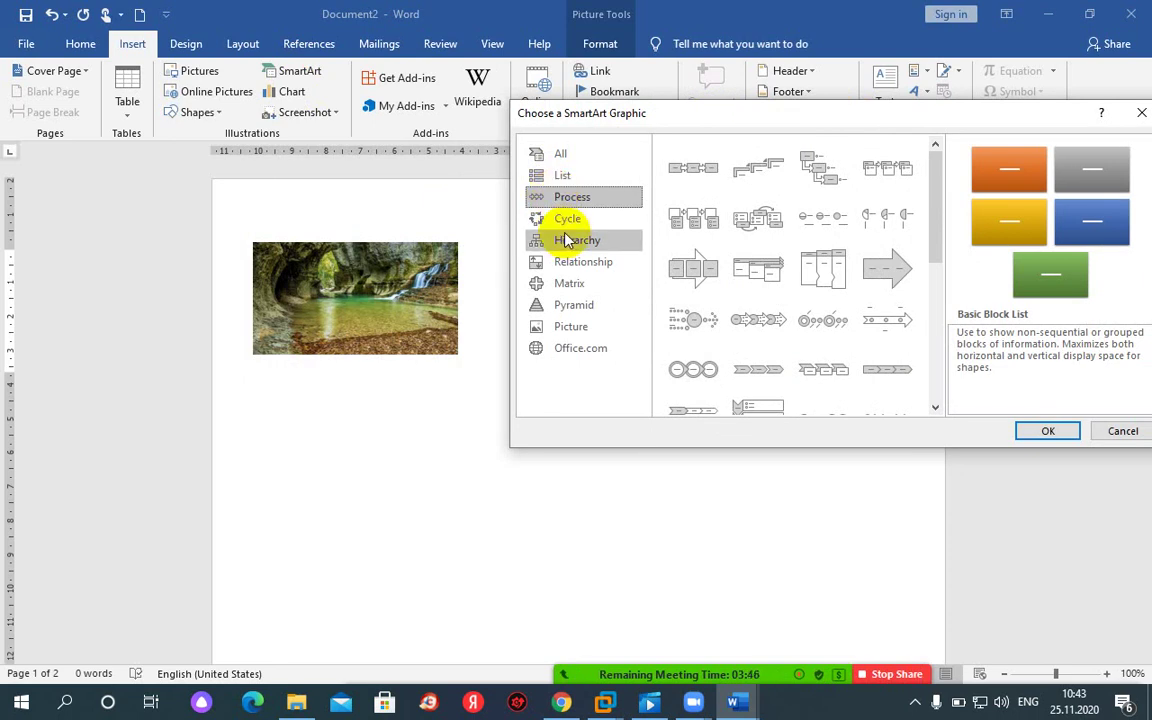
pyautogui.click(563, 226)
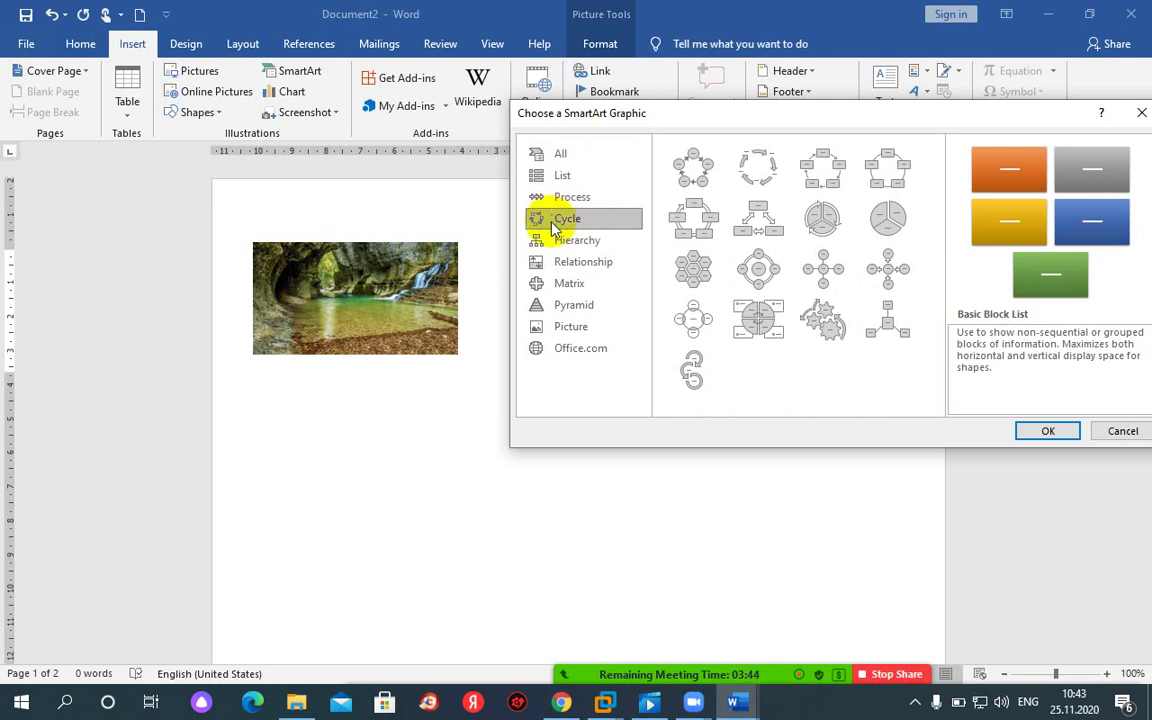
pyautogui.click(545, 242)
pyautogui.click(546, 220)
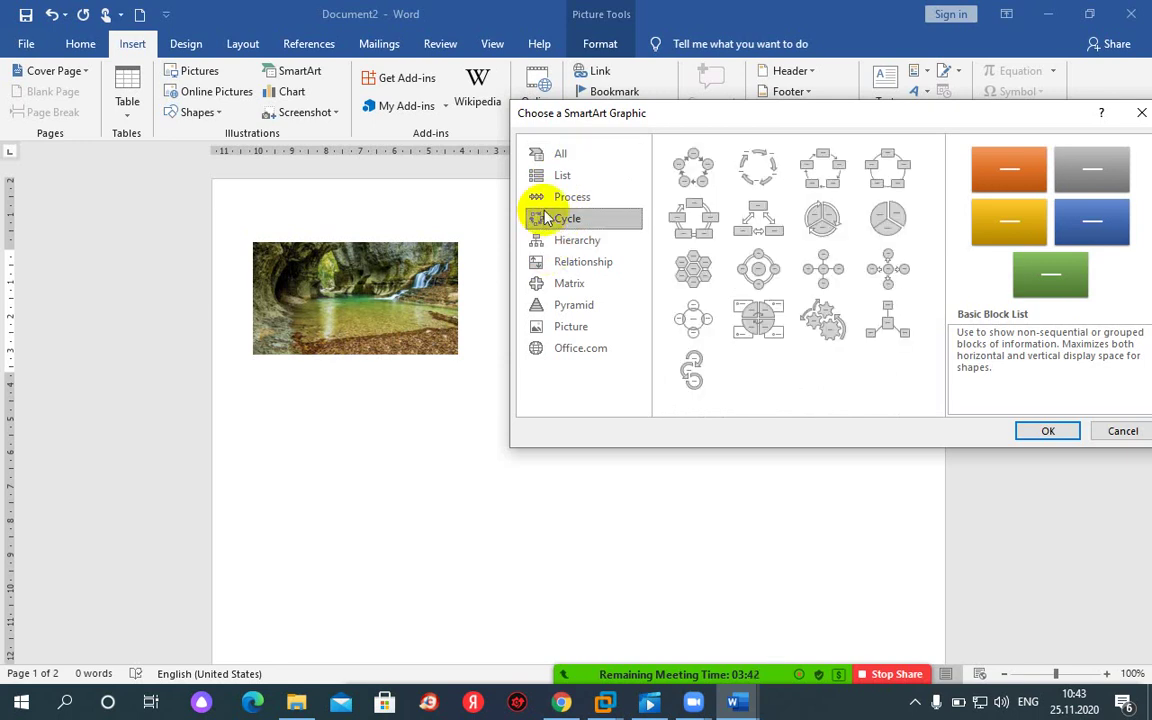
pyautogui.click(697, 176)
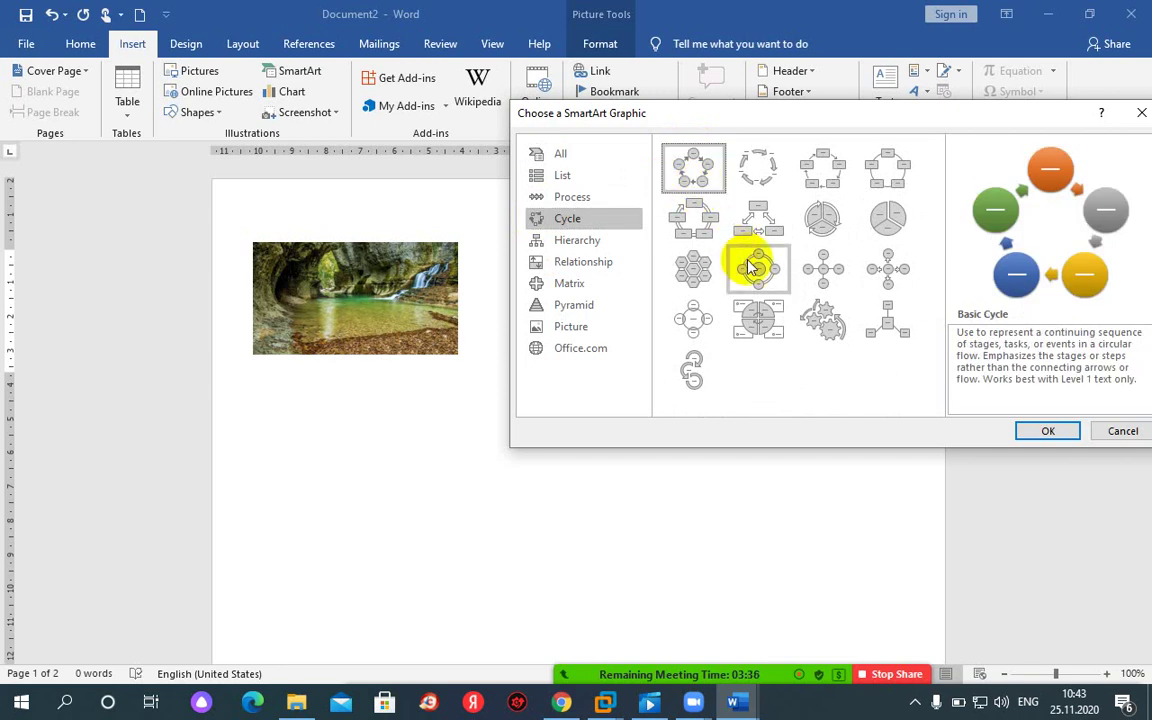
pyautogui.click(765, 274)
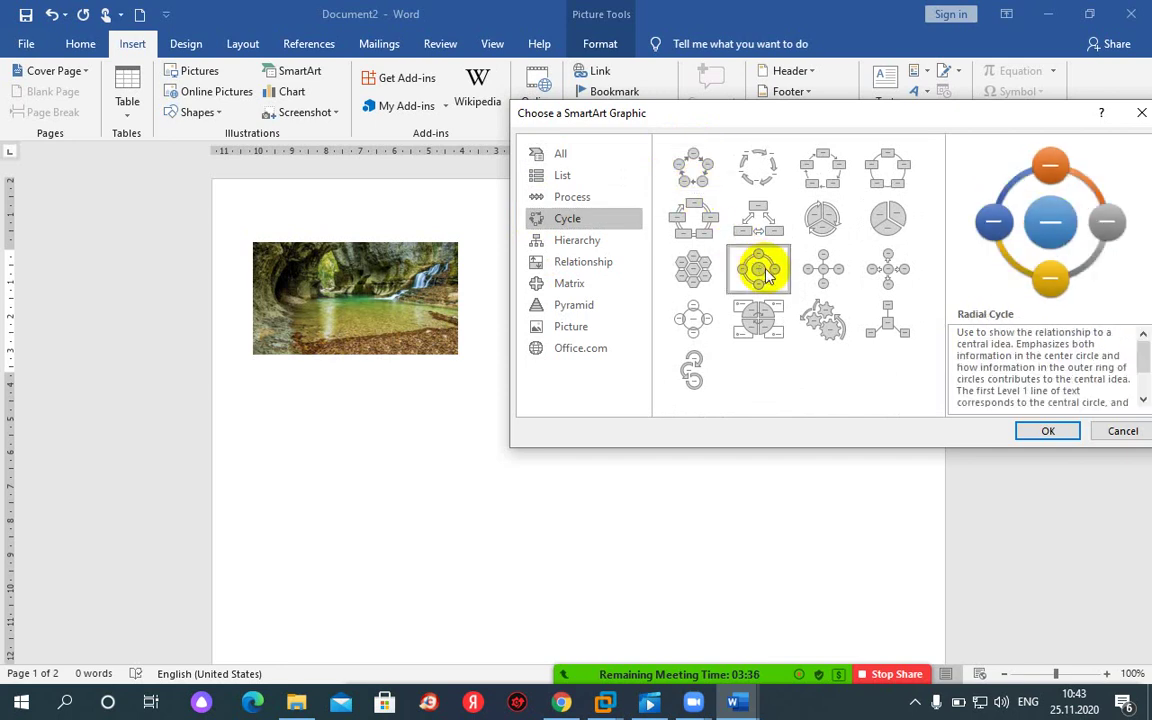
pyautogui.click(1061, 438)
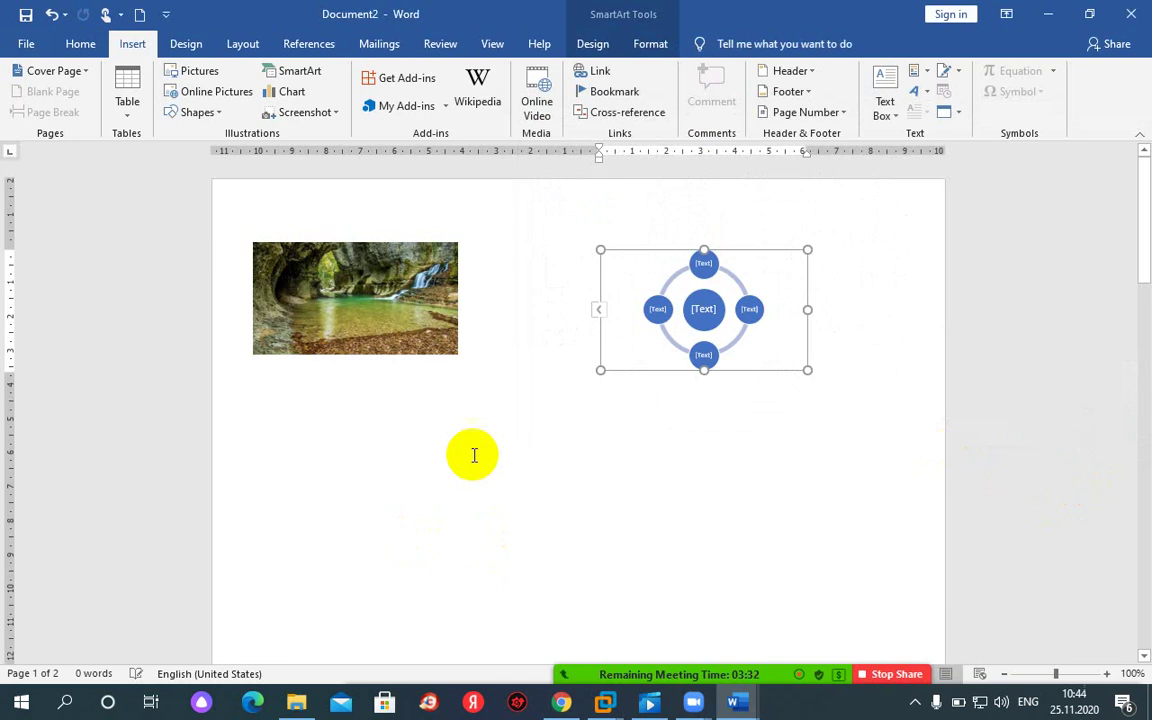
# Step: Enlarge the Radial Cycle diagram down and to the right beside the waterfall photo
pyautogui.click(704, 308)
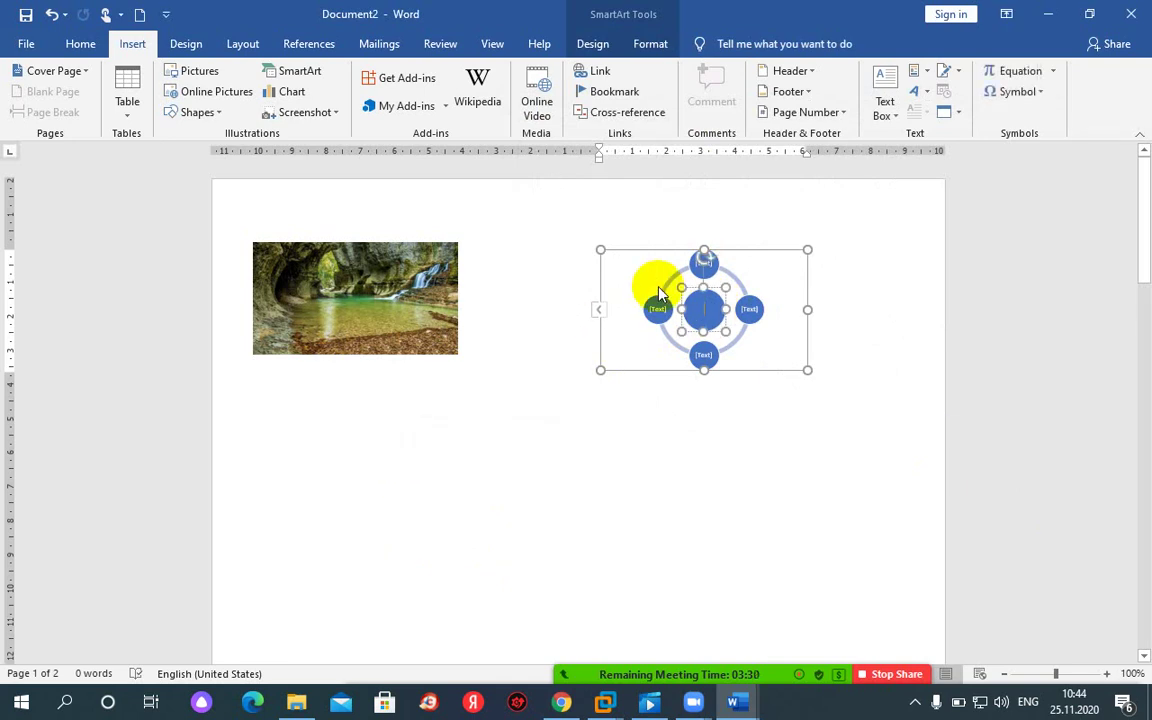
pyautogui.click(657, 306)
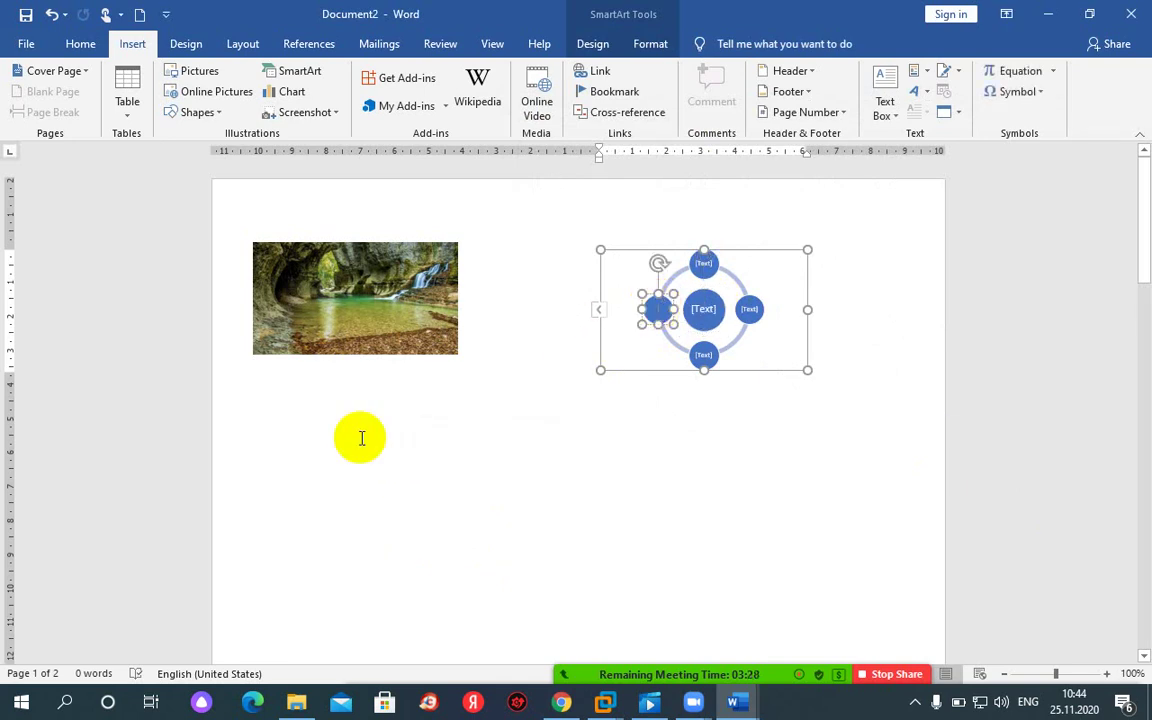
pyautogui.click(334, 485)
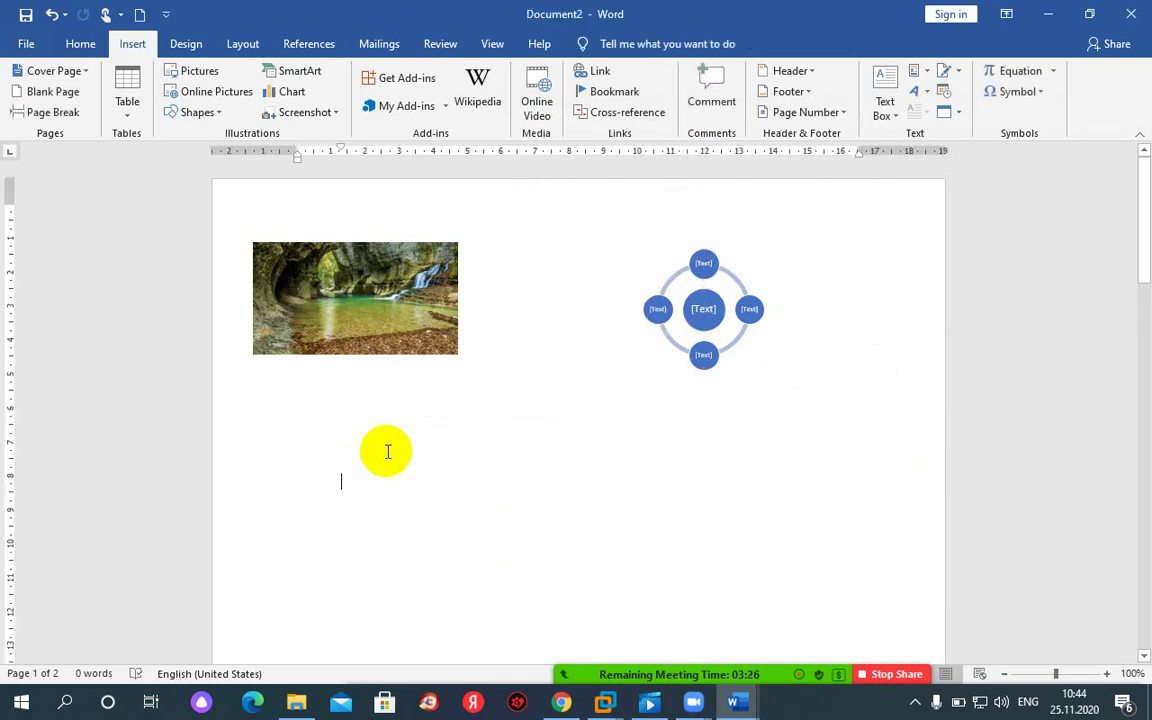
pyautogui.click(703, 309)
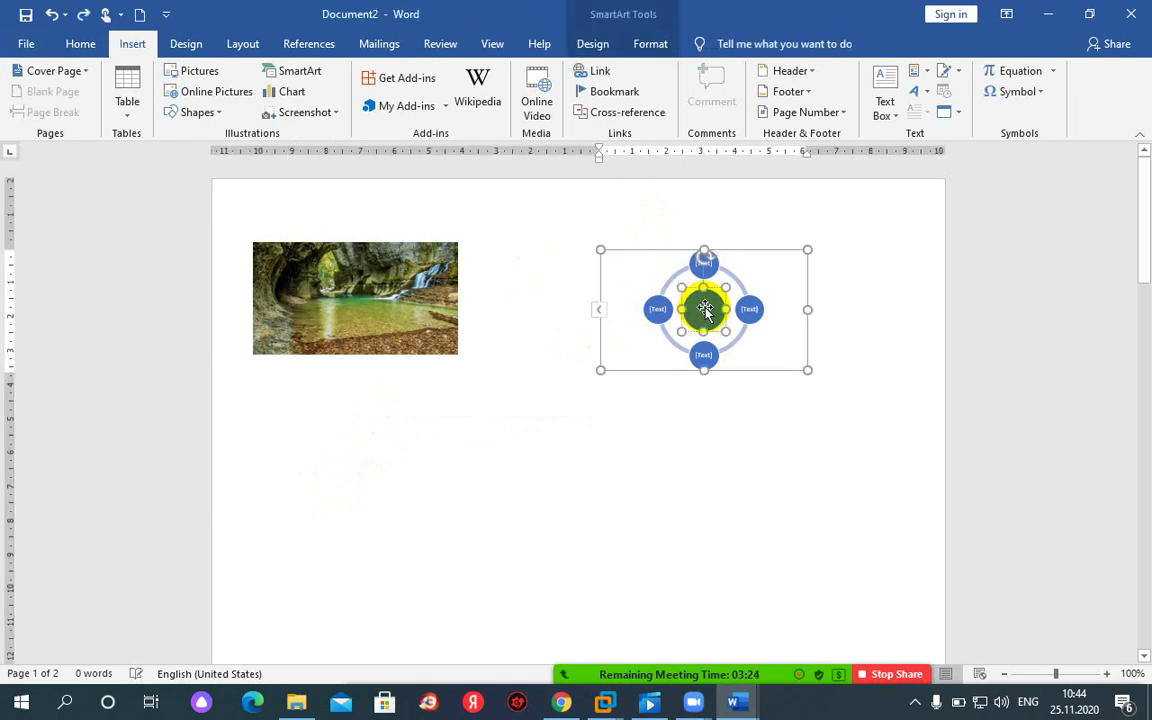
pyautogui.moveTo(805, 371); pyautogui.dragTo(897, 499)
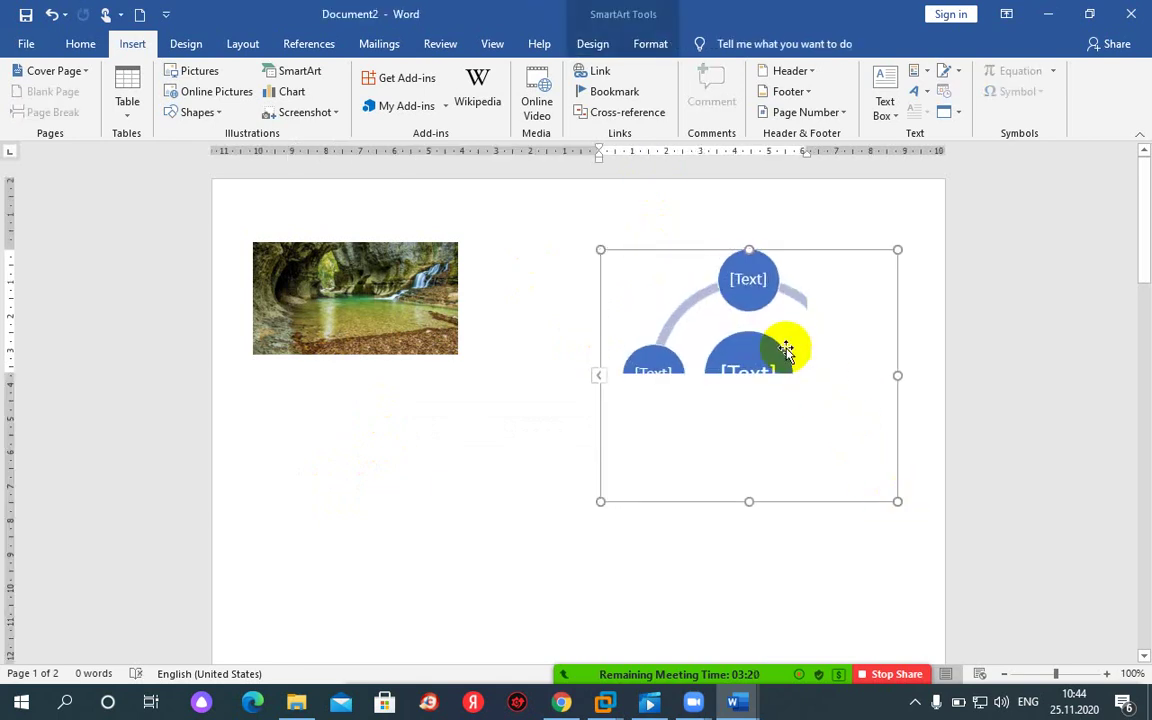
pyautogui.click(766, 336)
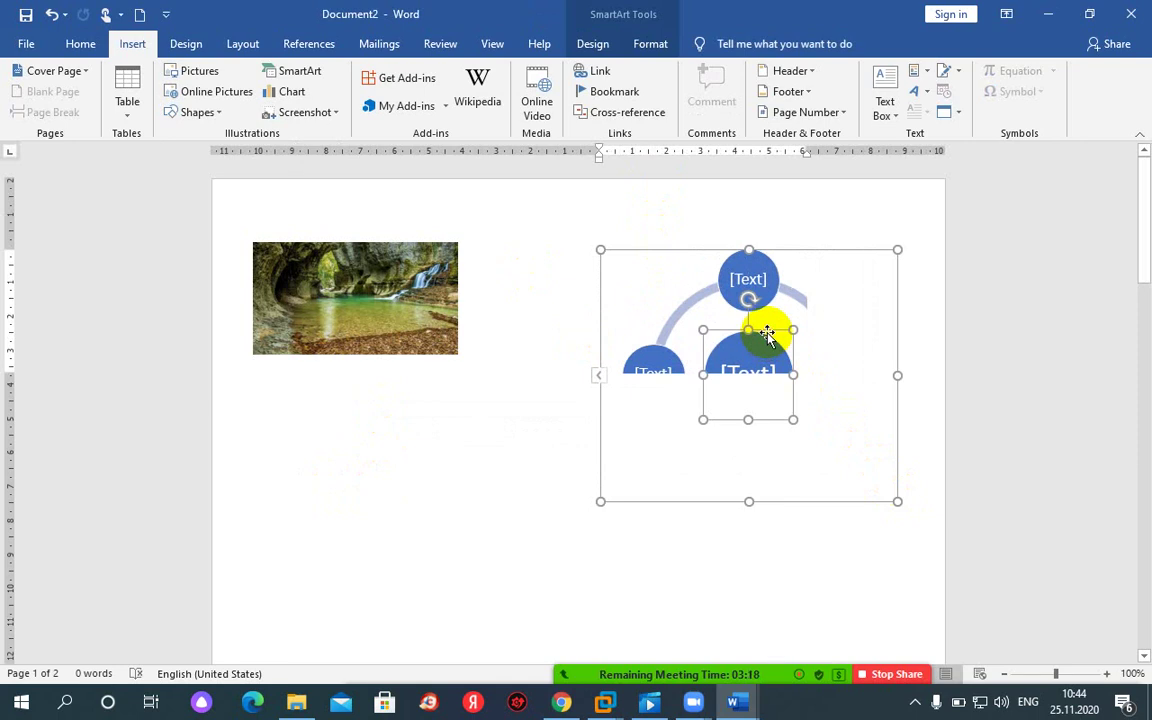
pyautogui.click(321, 450)
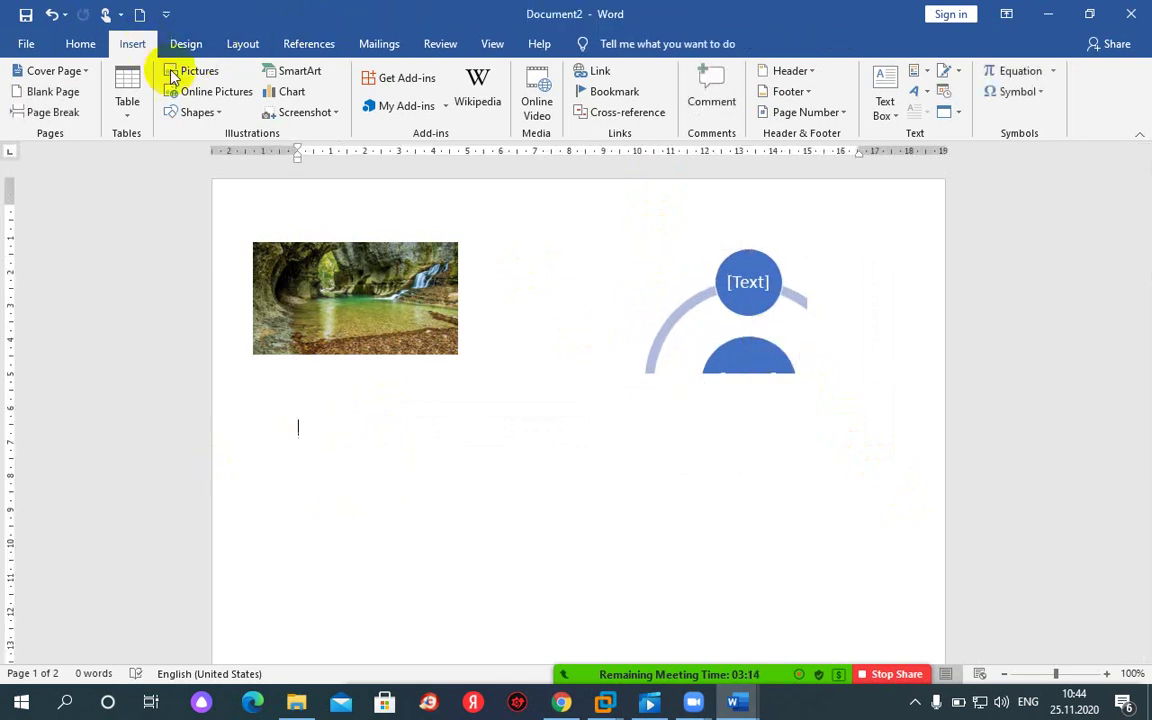
pyautogui.click(290, 71)
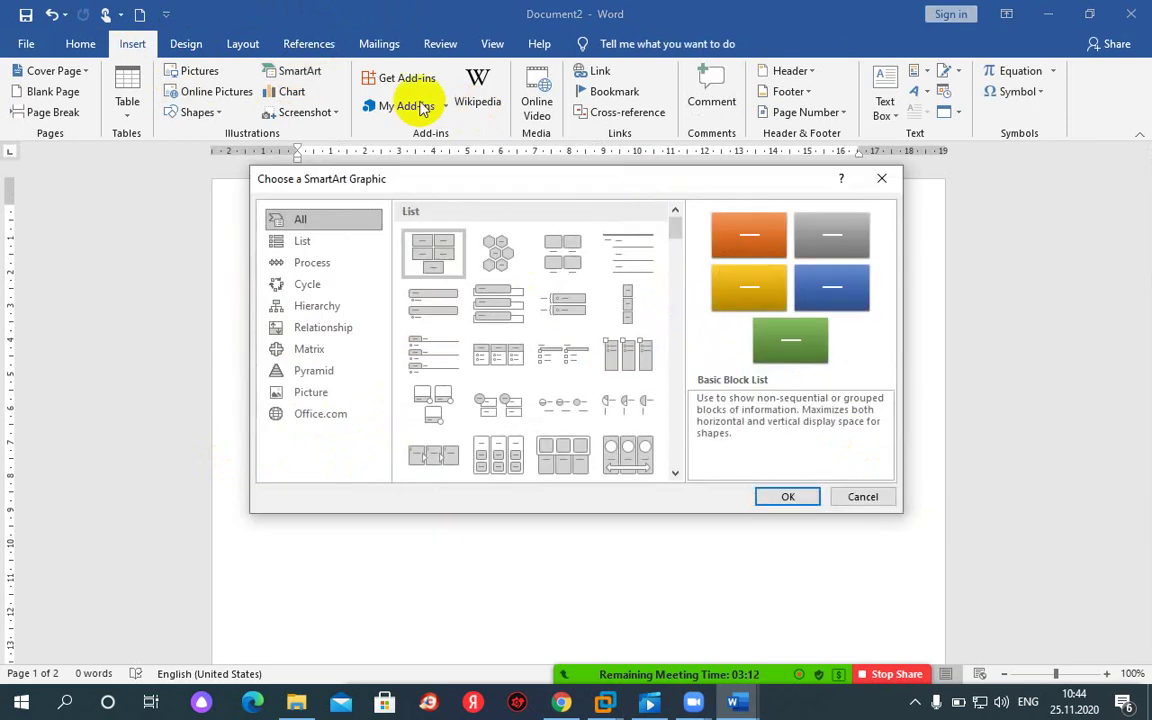
pyautogui.click(327, 290)
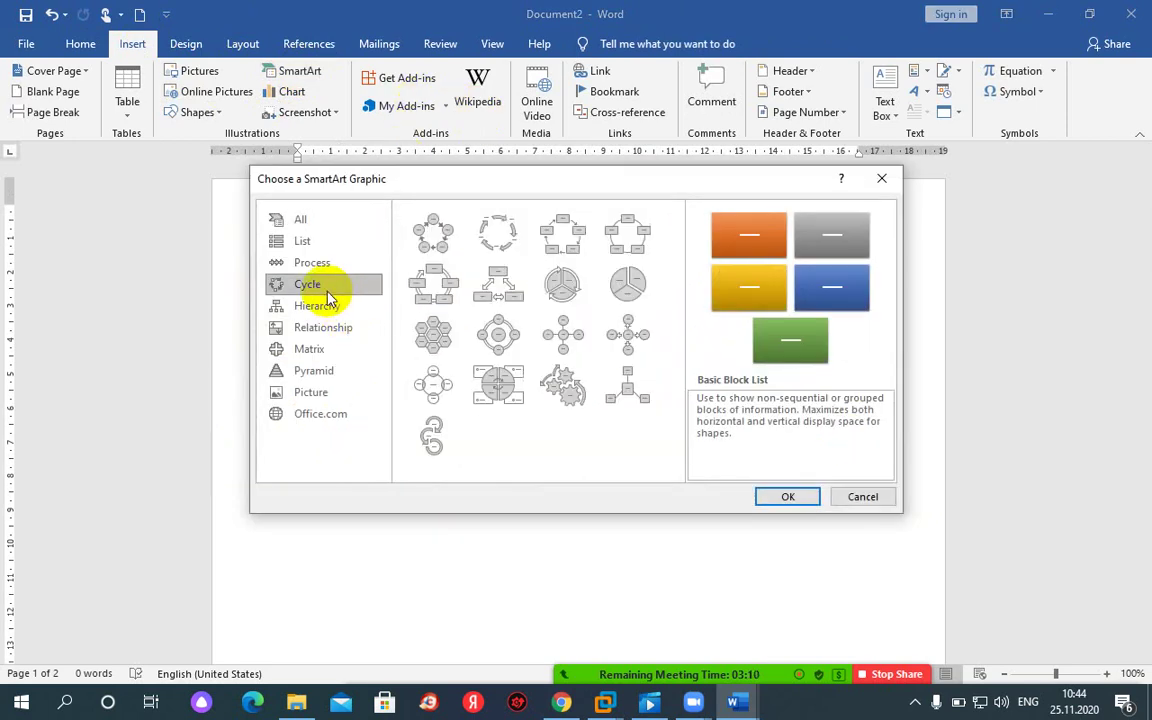
pyautogui.click(500, 333)
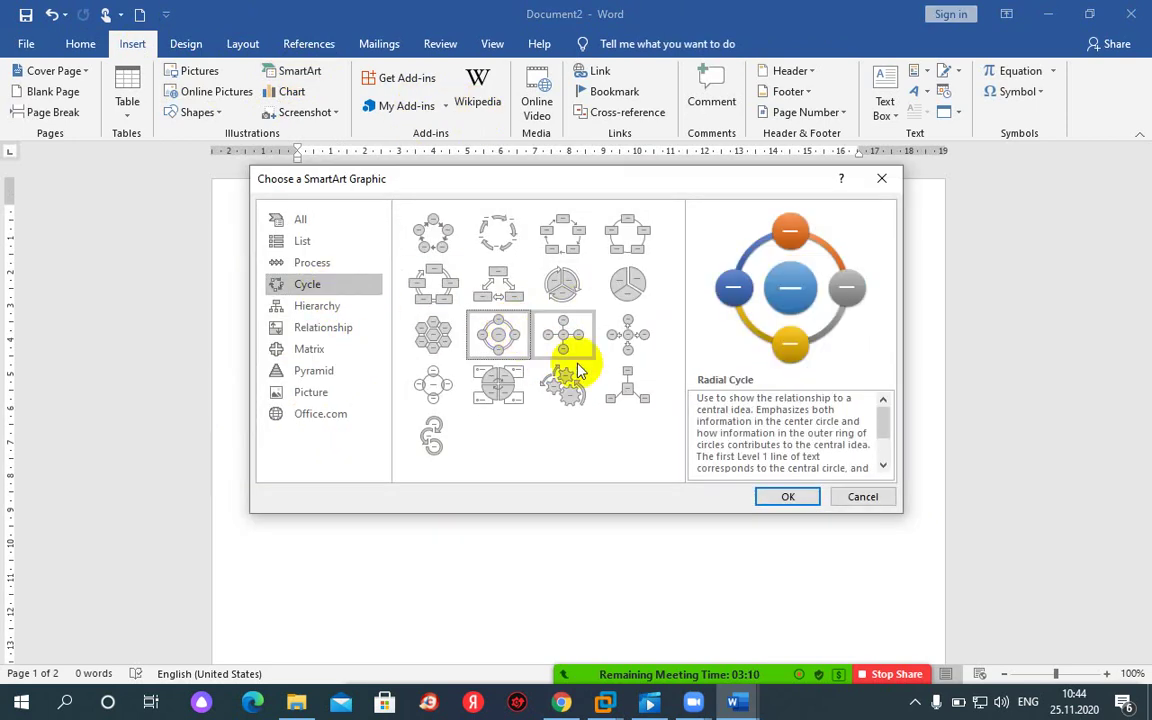
pyautogui.click(788, 496)
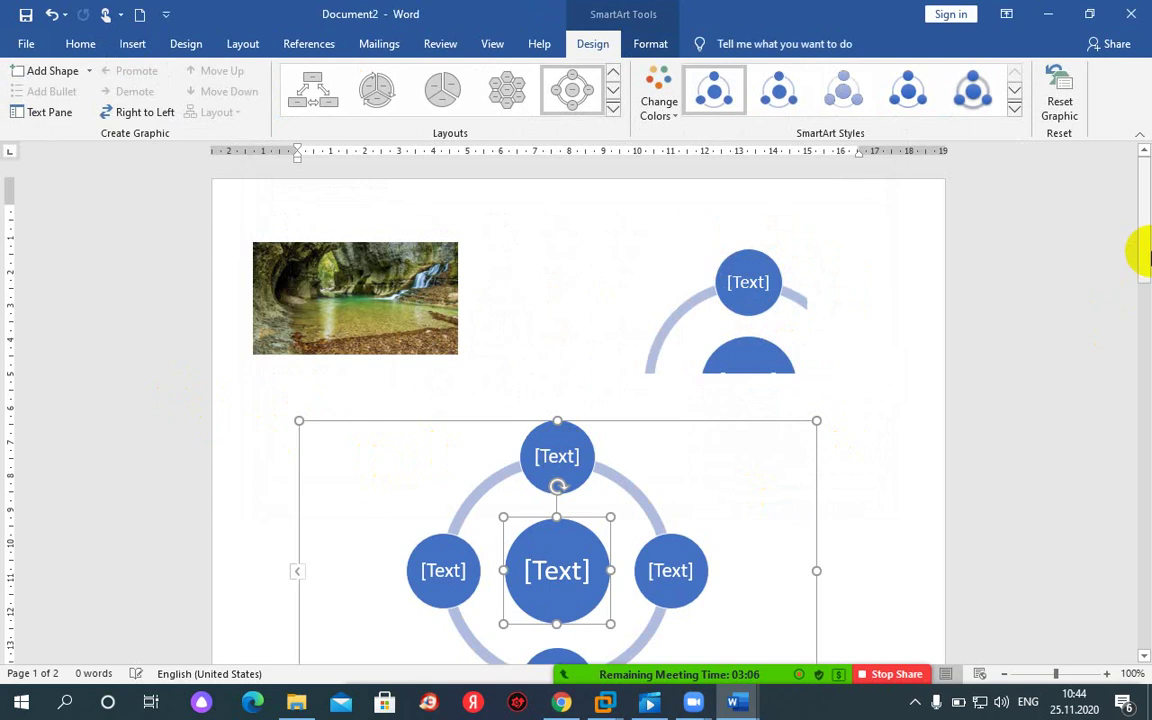
pyautogui.moveTo(1140, 256)
pyautogui.mouseDown()
pyautogui.moveTo(1145, 305)
pyautogui.moveTo(1134, 296)
pyautogui.mouseUp()
pyautogui.click(557, 348)
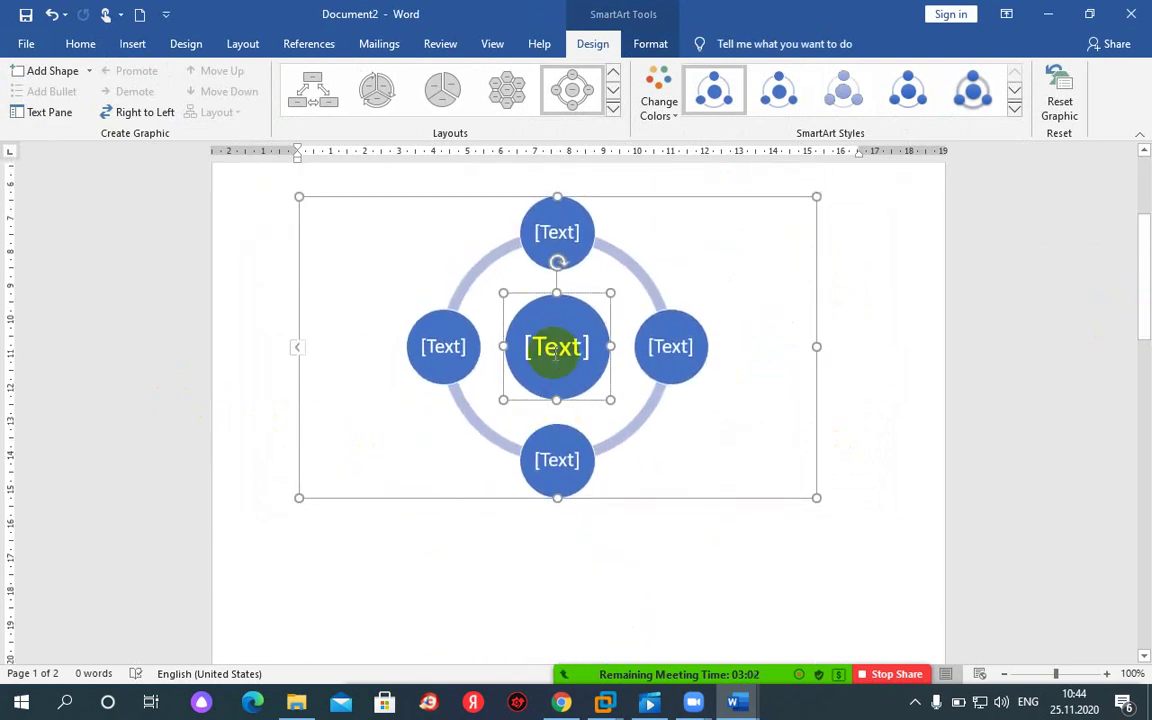
# Step: Type MS OFFICE into the diagram's central circle
pyautogui.click(555, 353)
pyautogui.write('W')
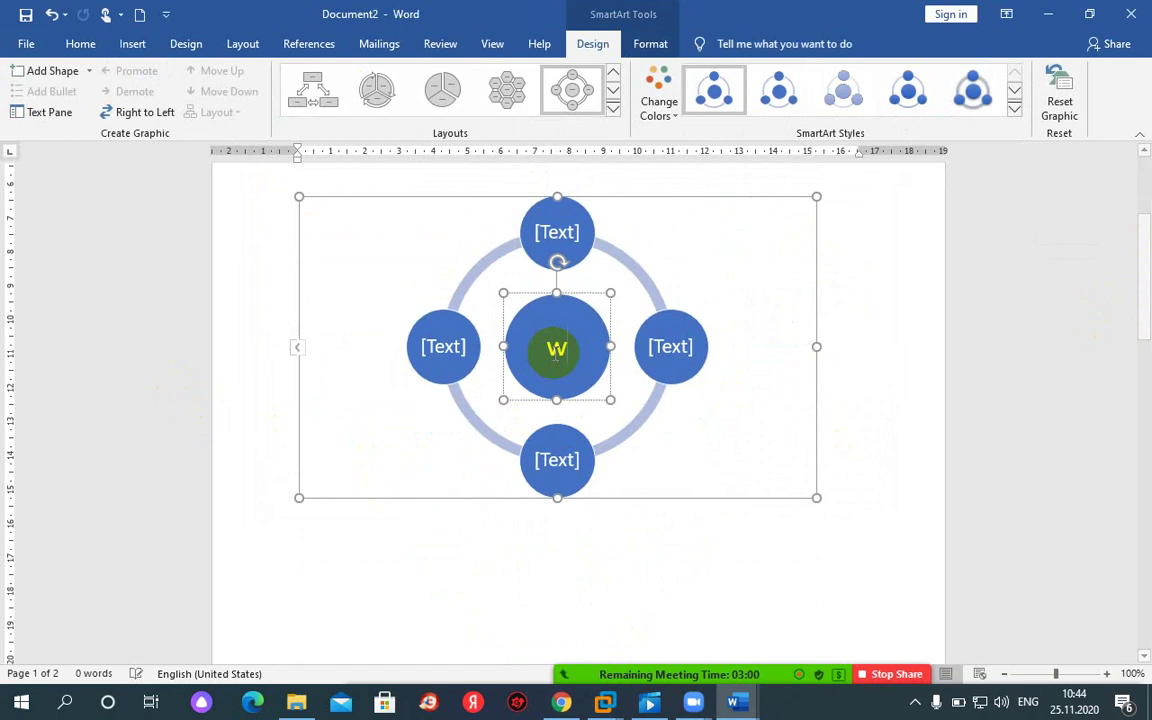
pyautogui.write('in')
pyautogui.press('BackSpace')
pyautogui.press('BackSpace')
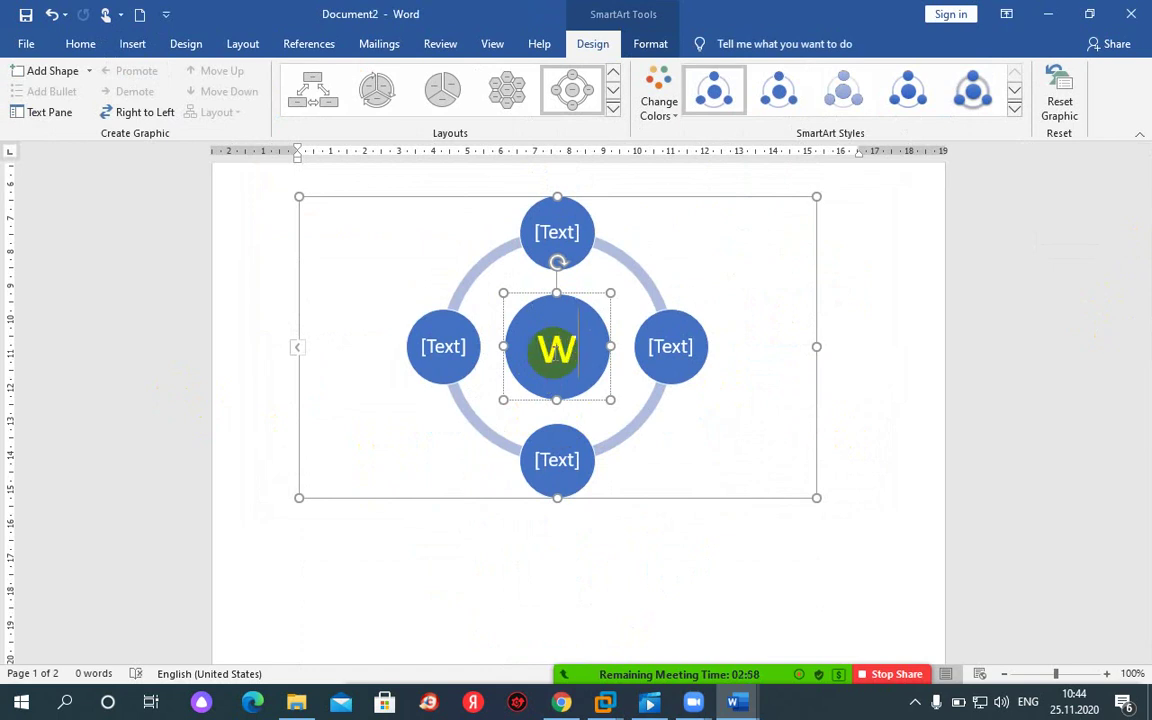
pyautogui.press('BackSpace')
pyautogui.write('MS')
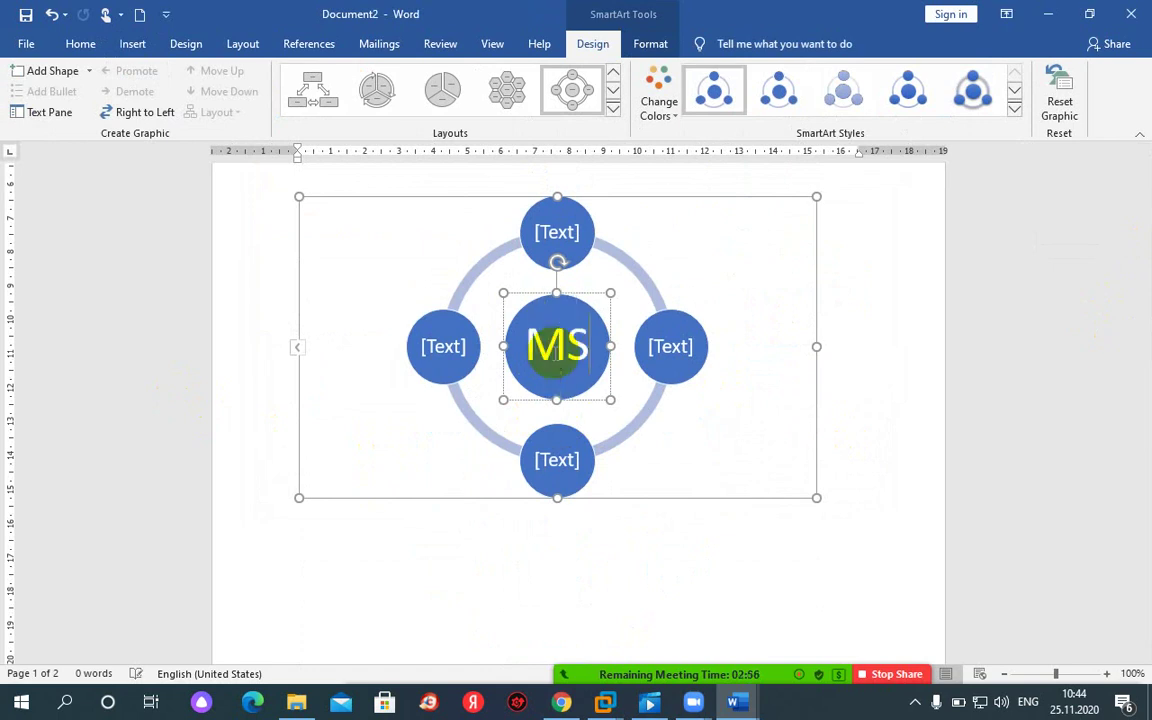
pyautogui.write(' OFFI')
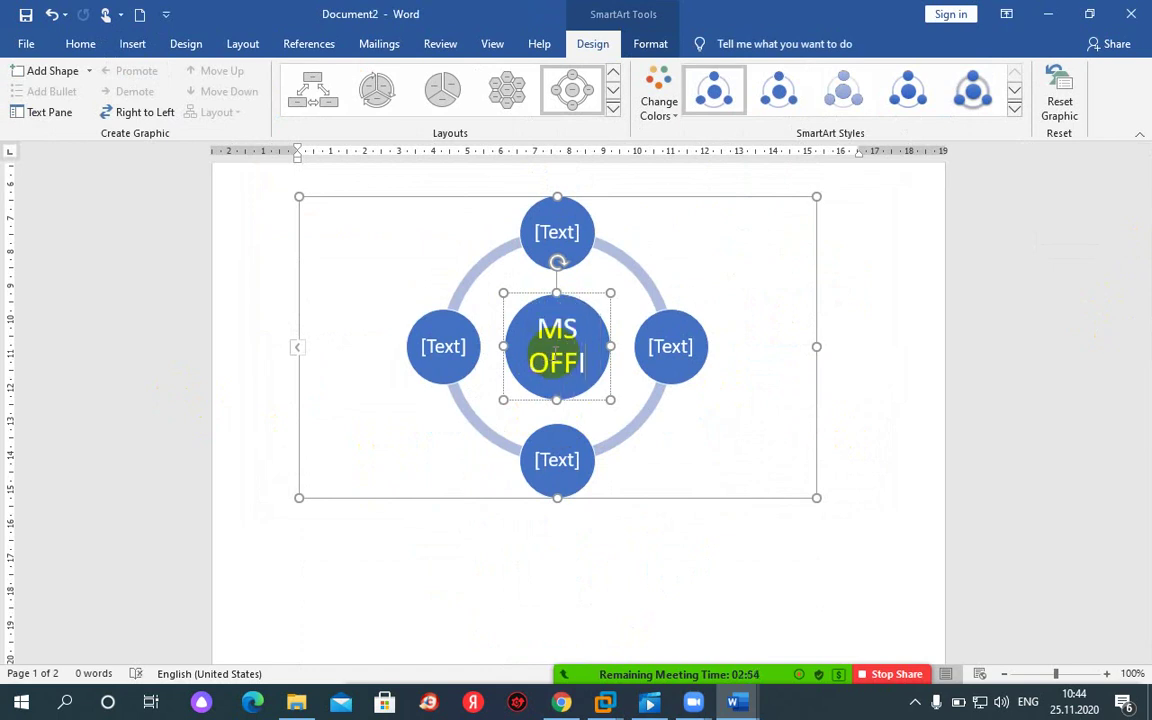
pyautogui.write('CE')
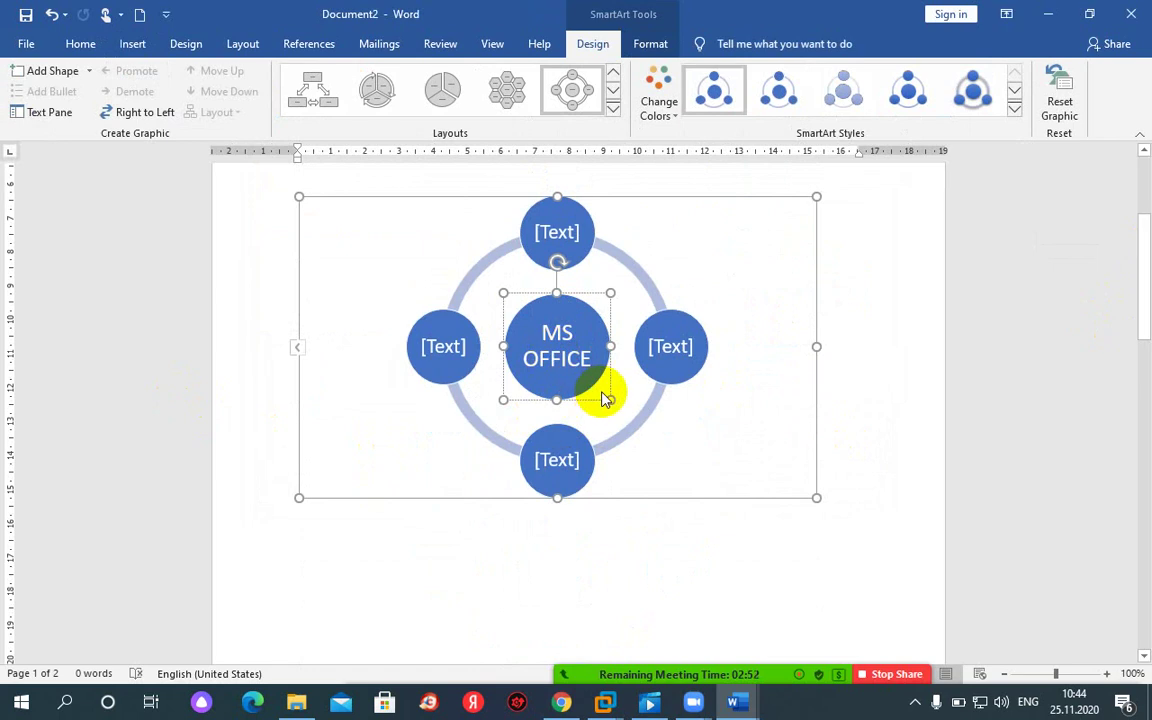
# Step: Label the outer circles ms word, ms excel, power point and project
pyautogui.click(560, 227)
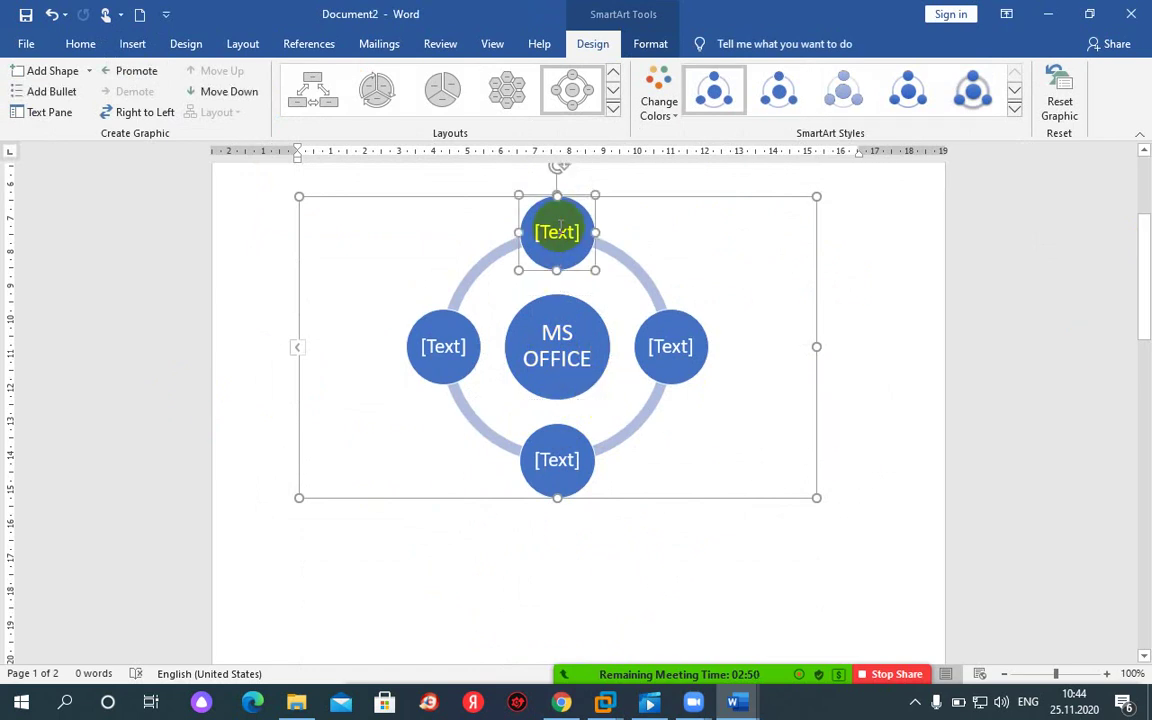
pyautogui.click(558, 232)
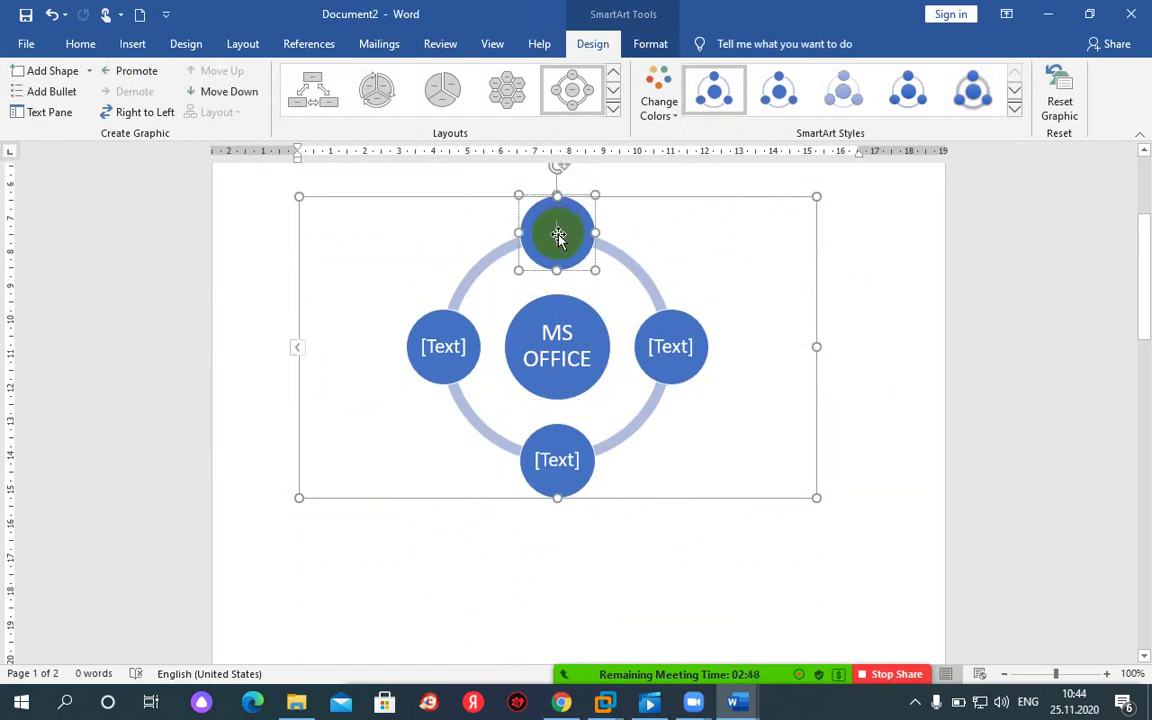
pyautogui.write('ms word')
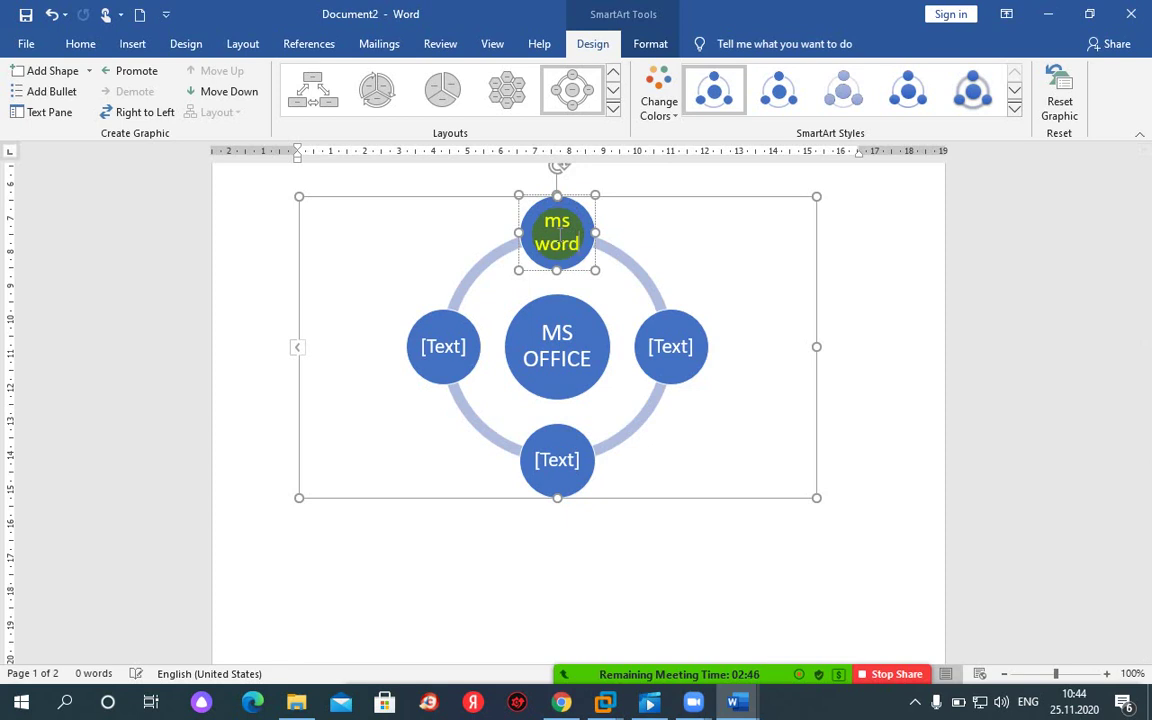
pyautogui.click(670, 352)
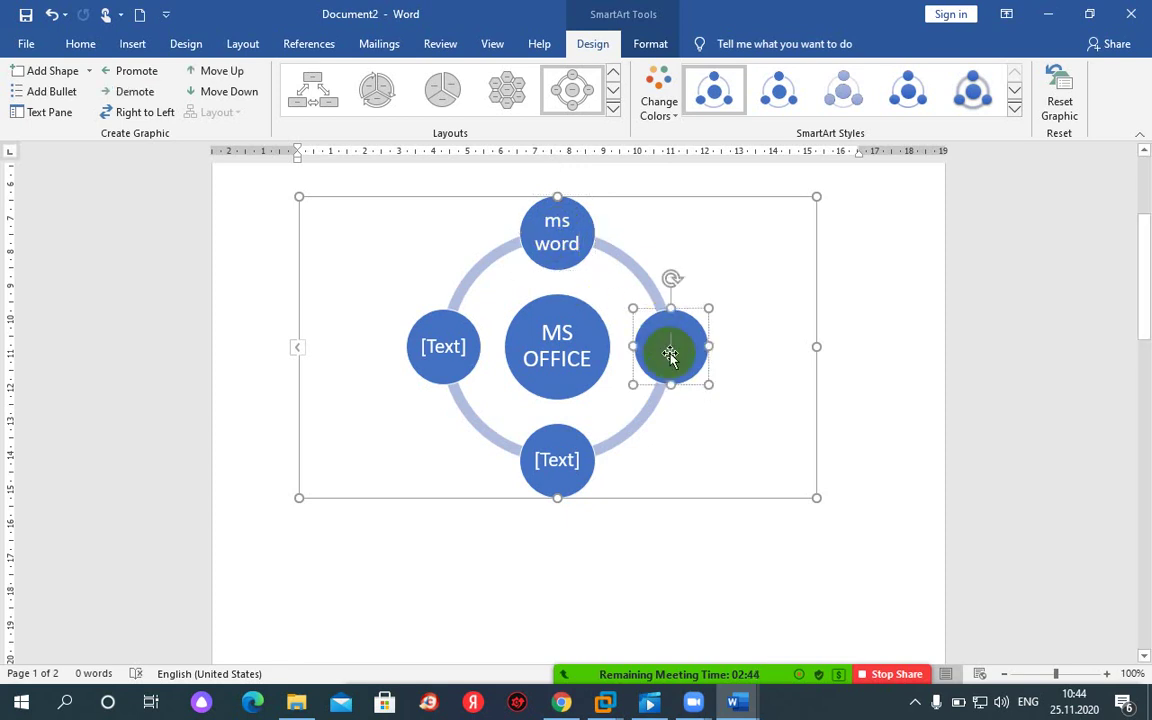
pyautogui.write('ms excel')
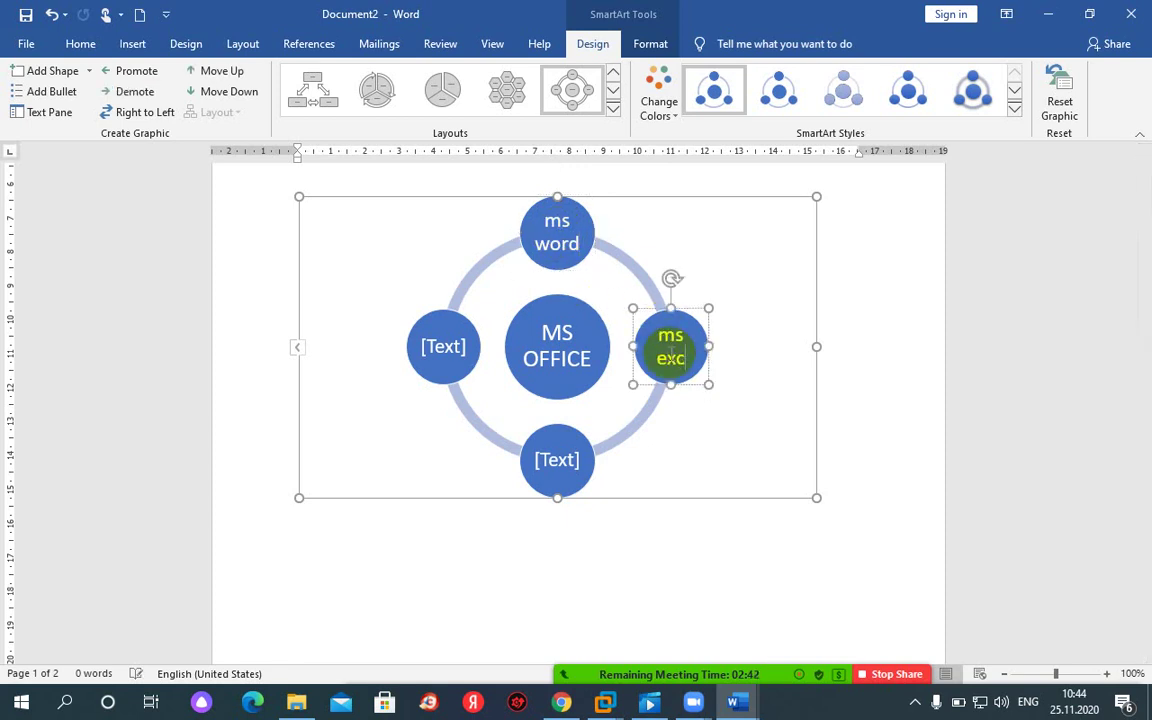
pyautogui.click(560, 470)
pyautogui.write('powe')
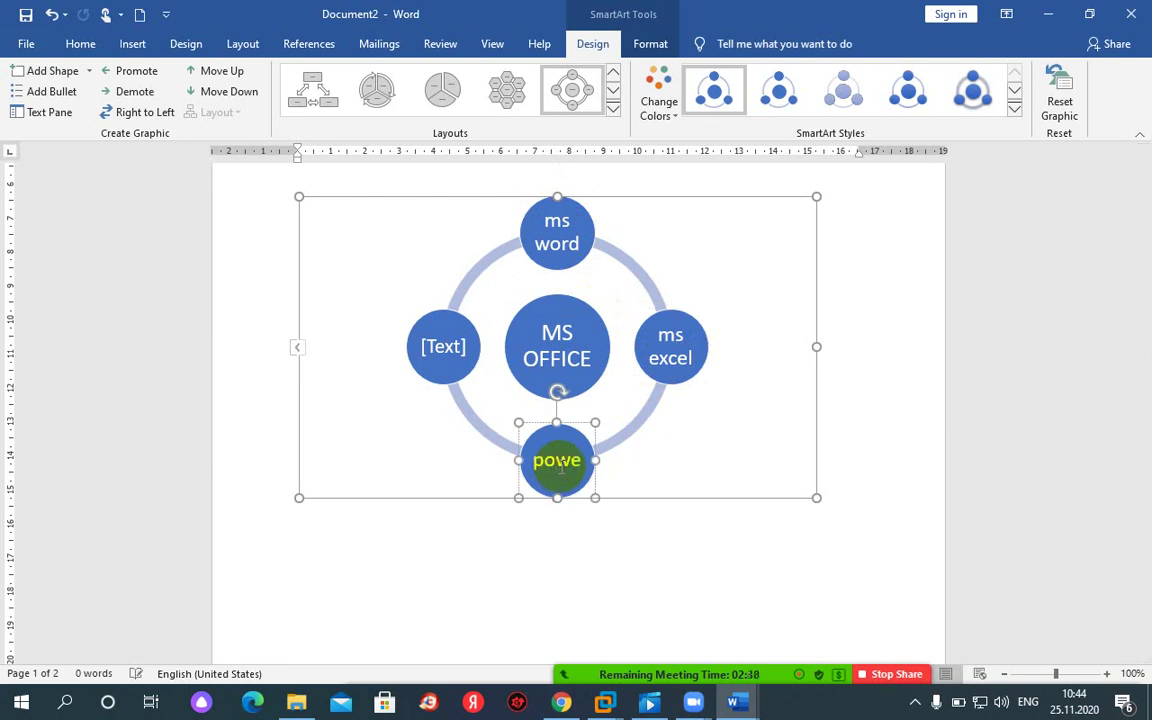
pyautogui.write('r point')
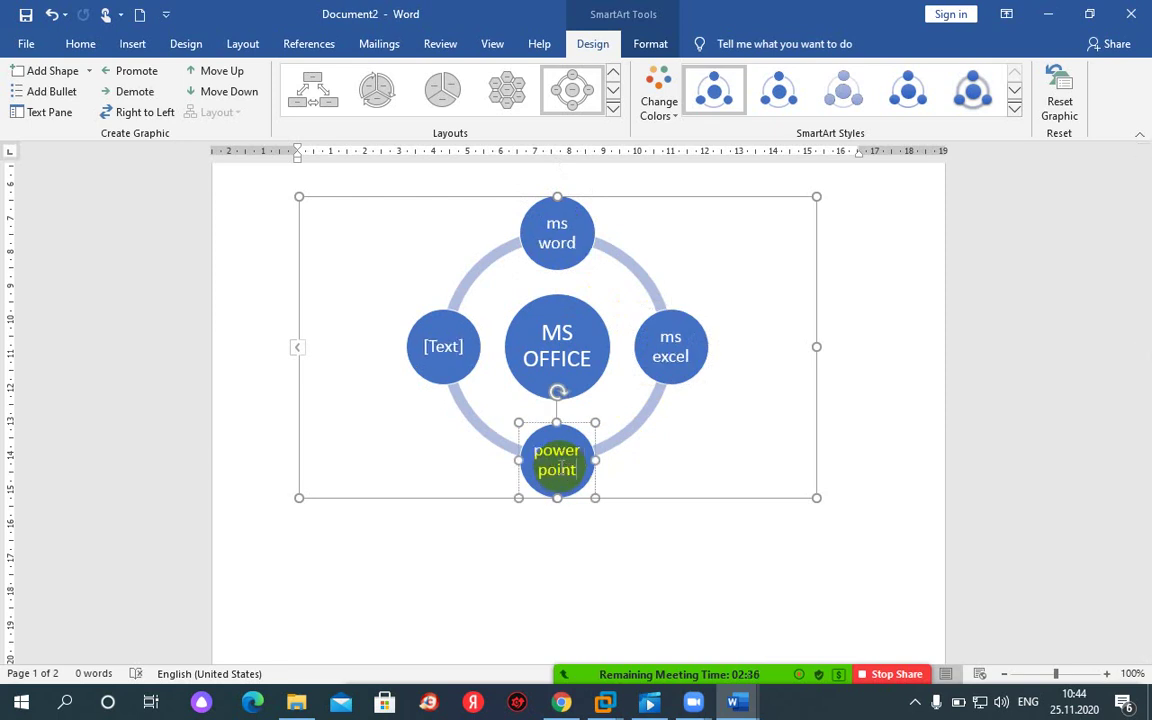
pyautogui.click(444, 355)
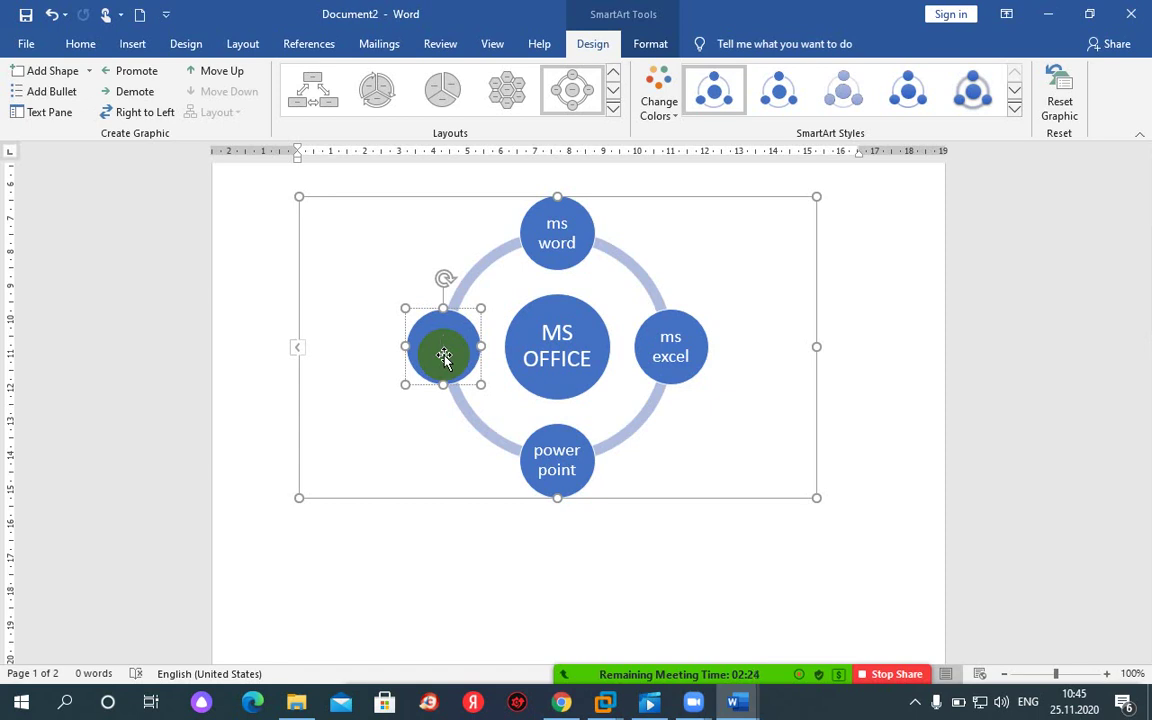
pyautogui.write('project')
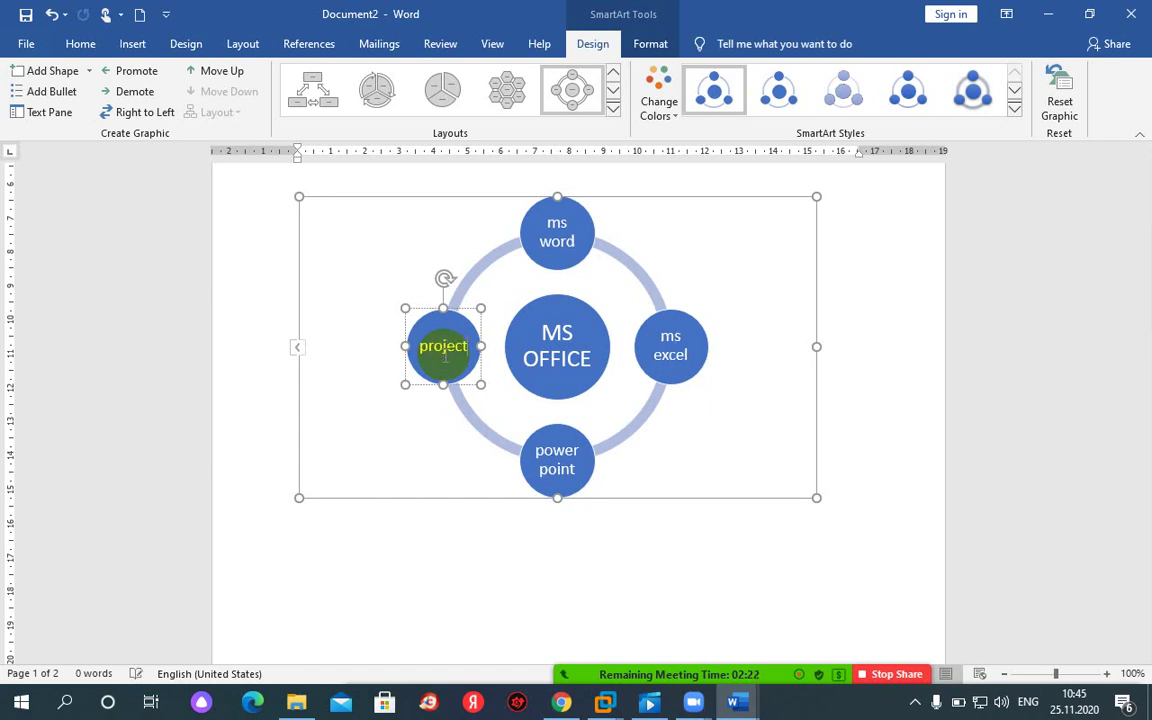
pyautogui.click(737, 372)
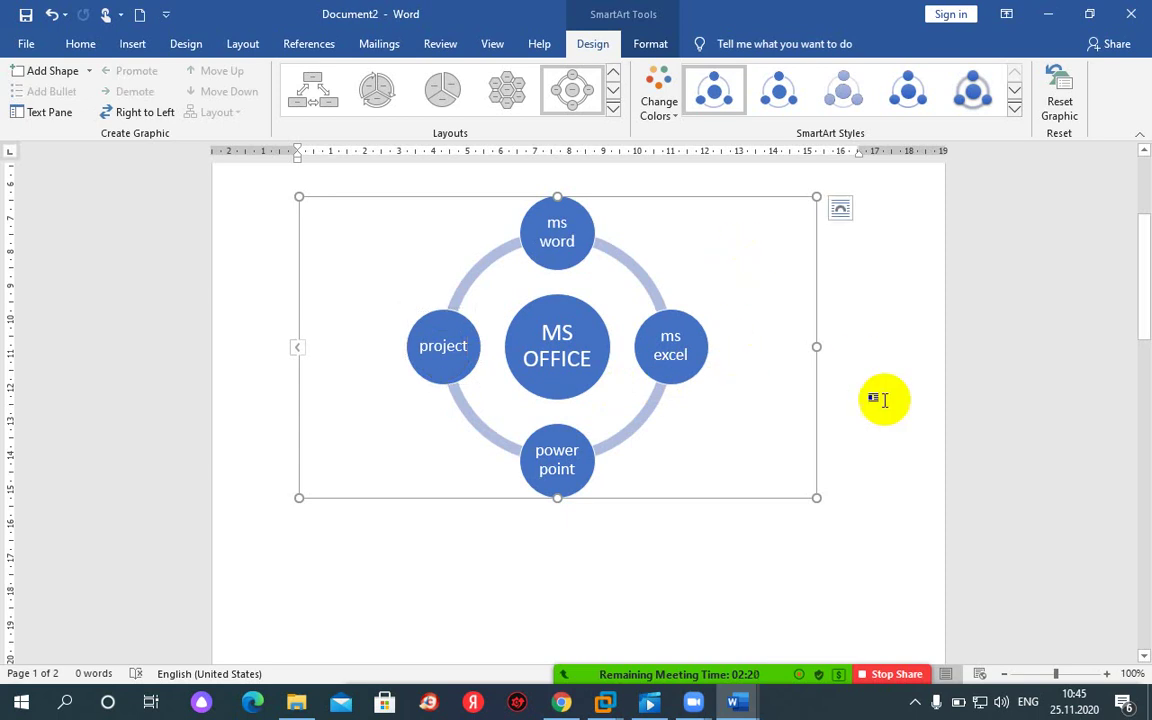
pyautogui.click(877, 437)
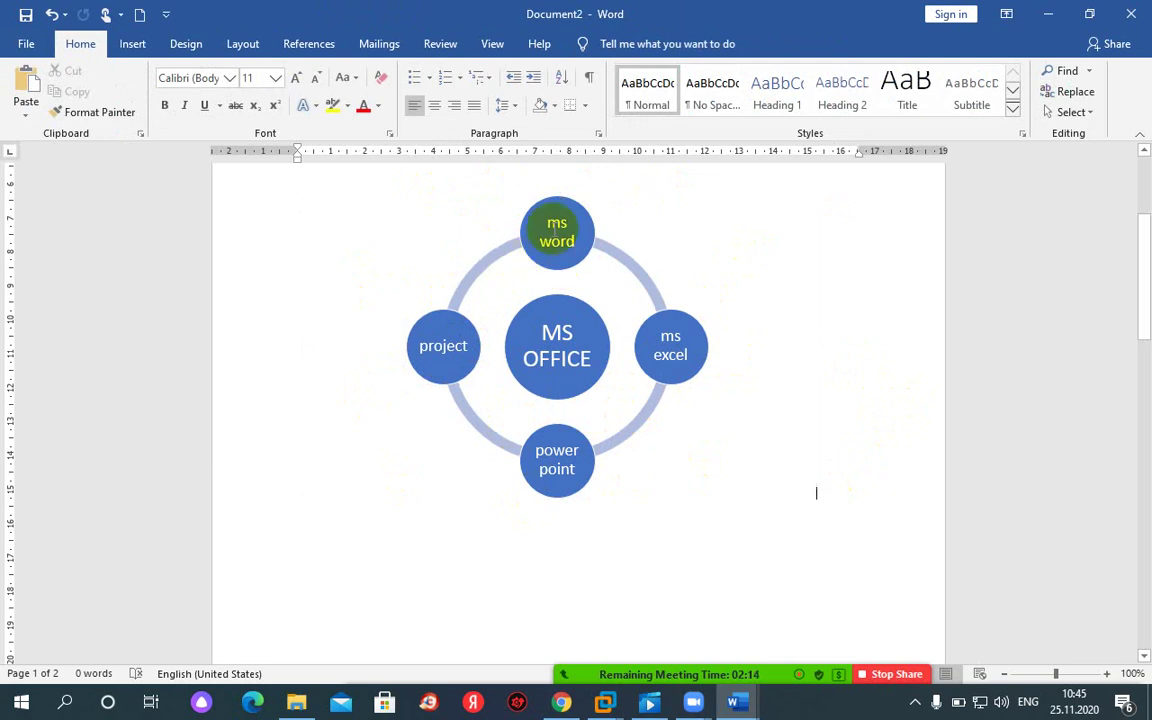
# Step: Add a new circle after project and label it email
pyautogui.click(546, 310)
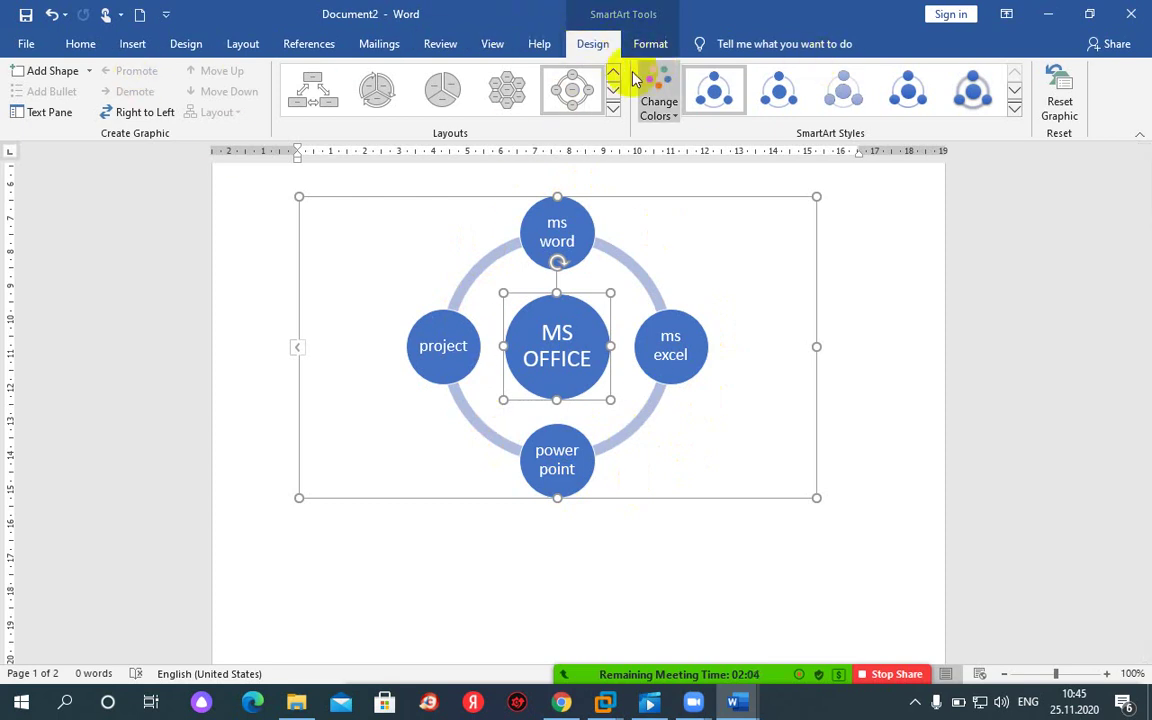
pyautogui.click(475, 569)
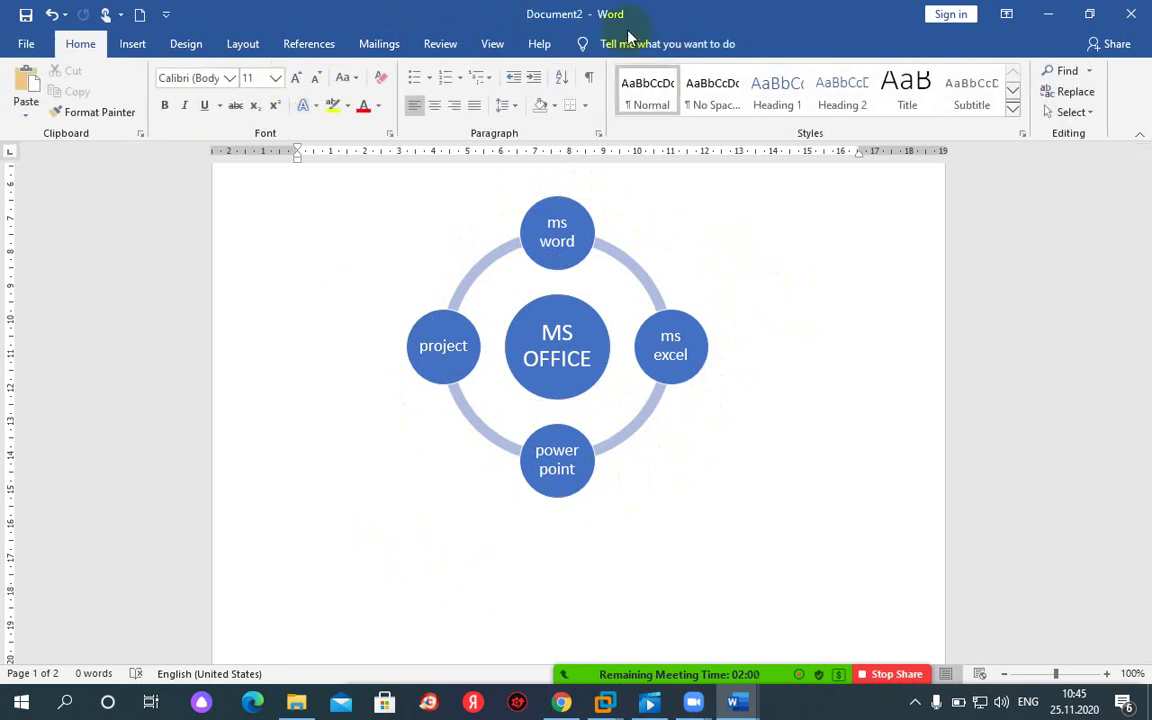
pyautogui.click(615, 268)
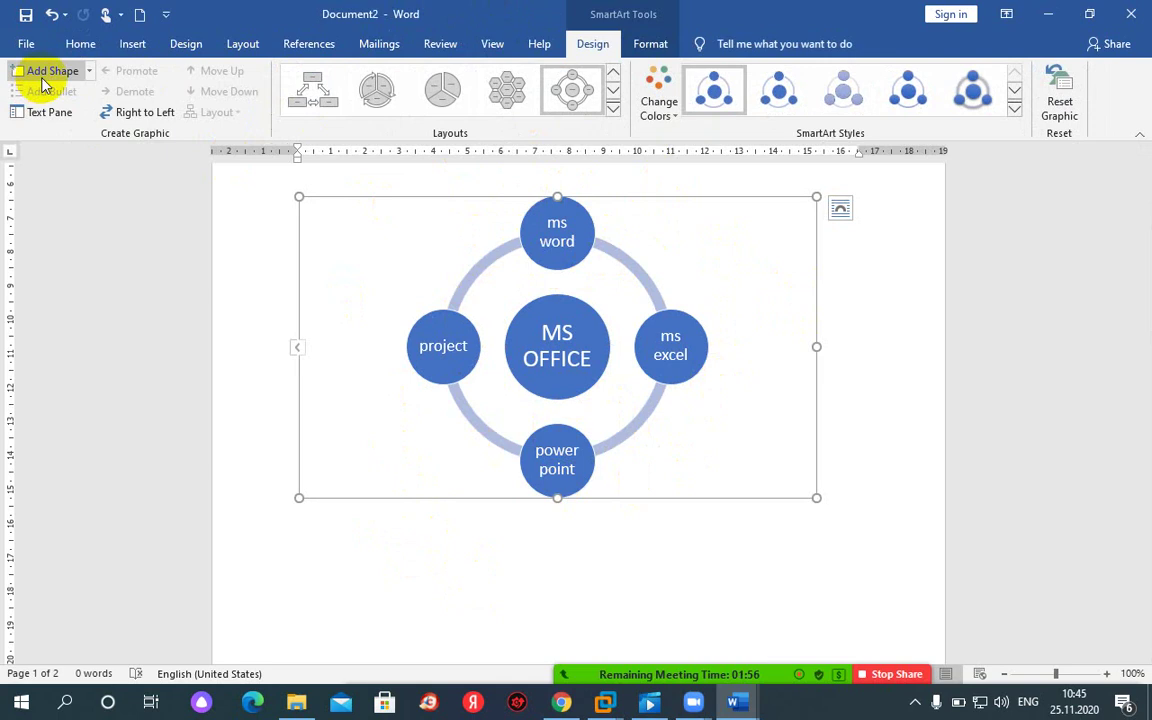
pyautogui.click(90, 75)
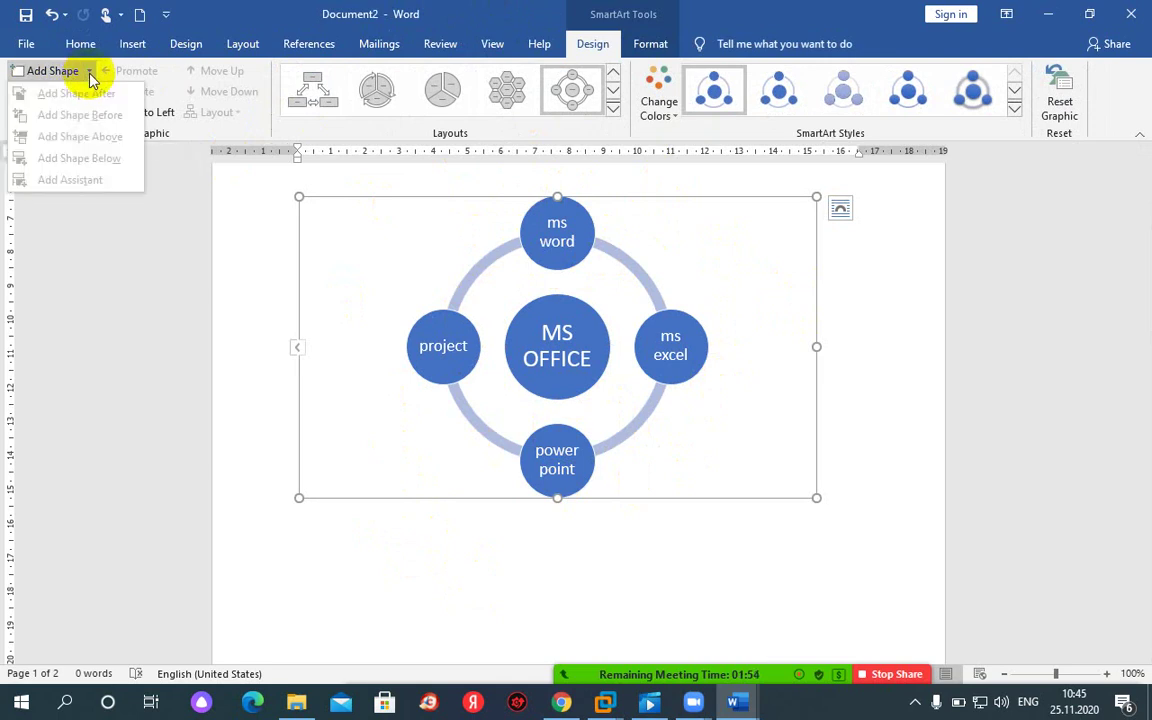
pyautogui.click(571, 239)
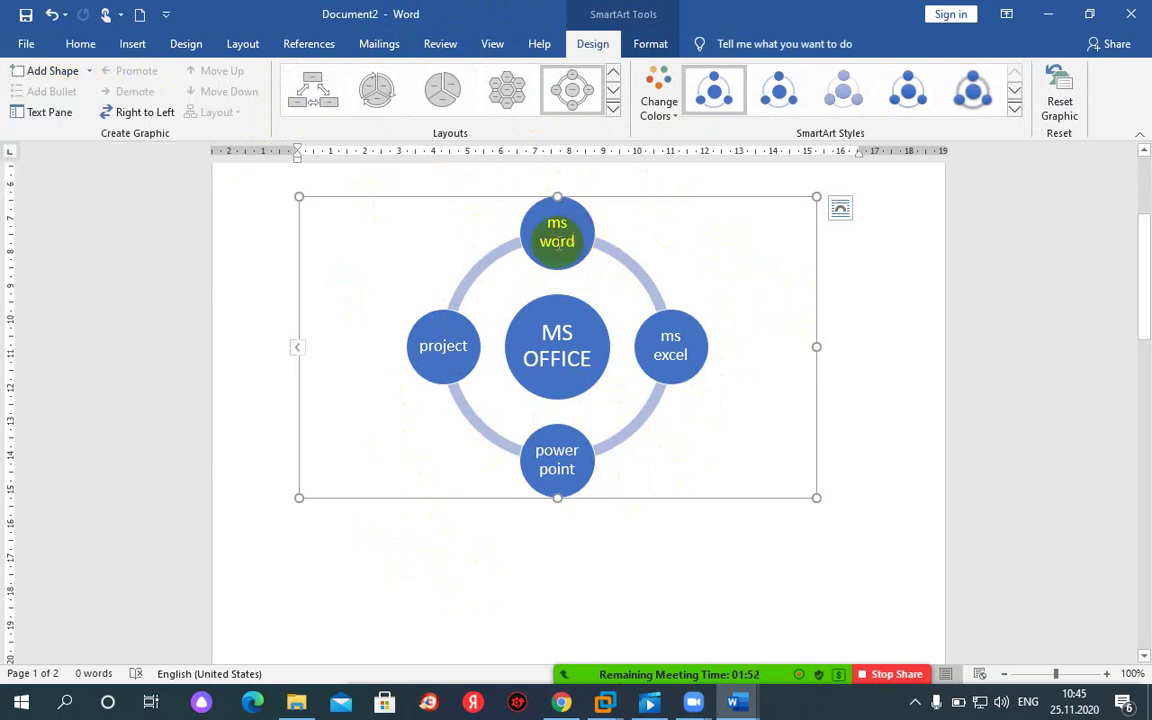
pyautogui.click(465, 366)
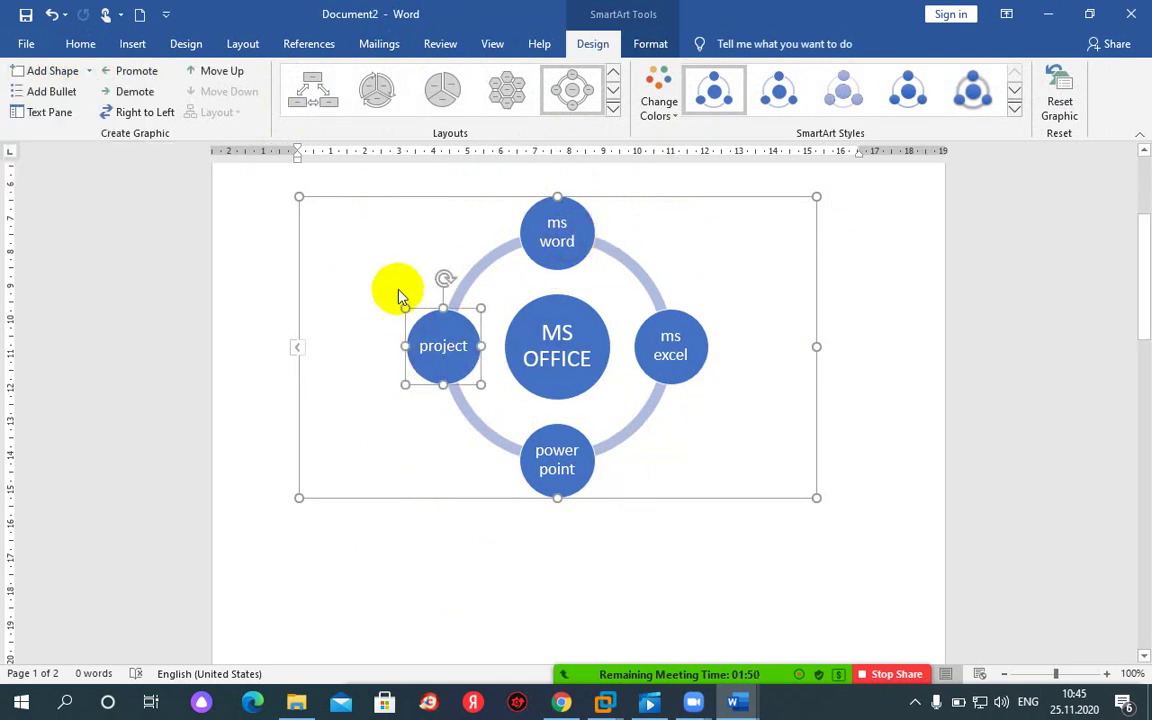
pyautogui.click(87, 72)
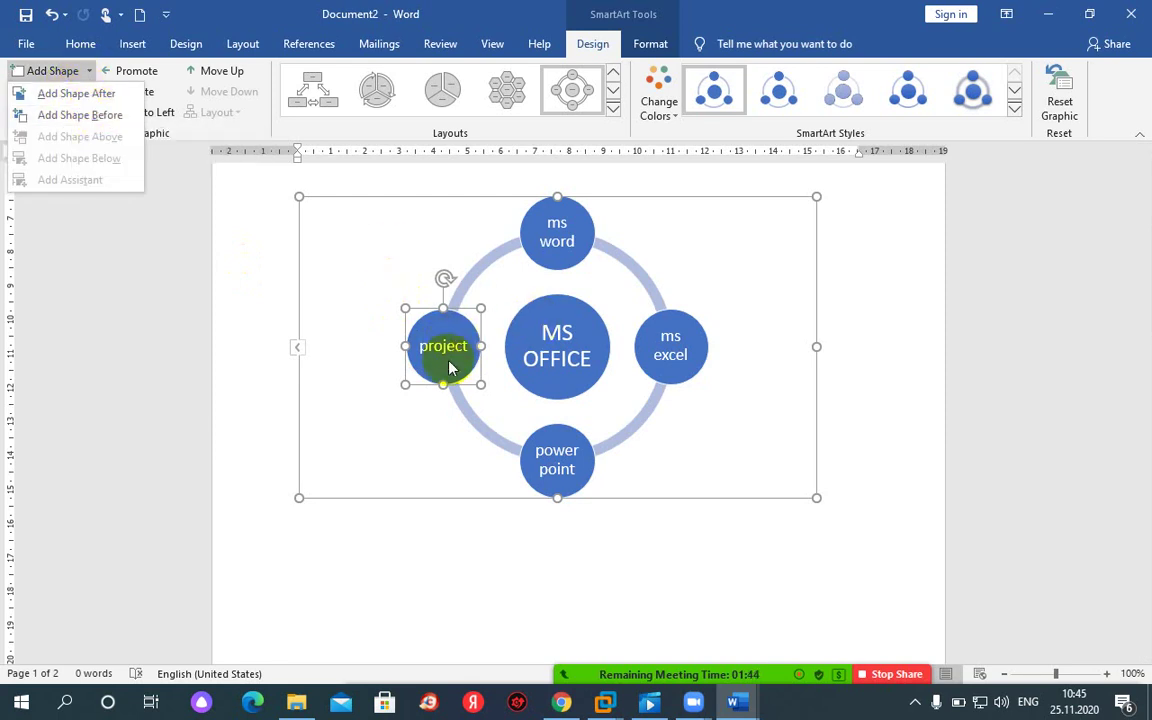
pyautogui.click(95, 95)
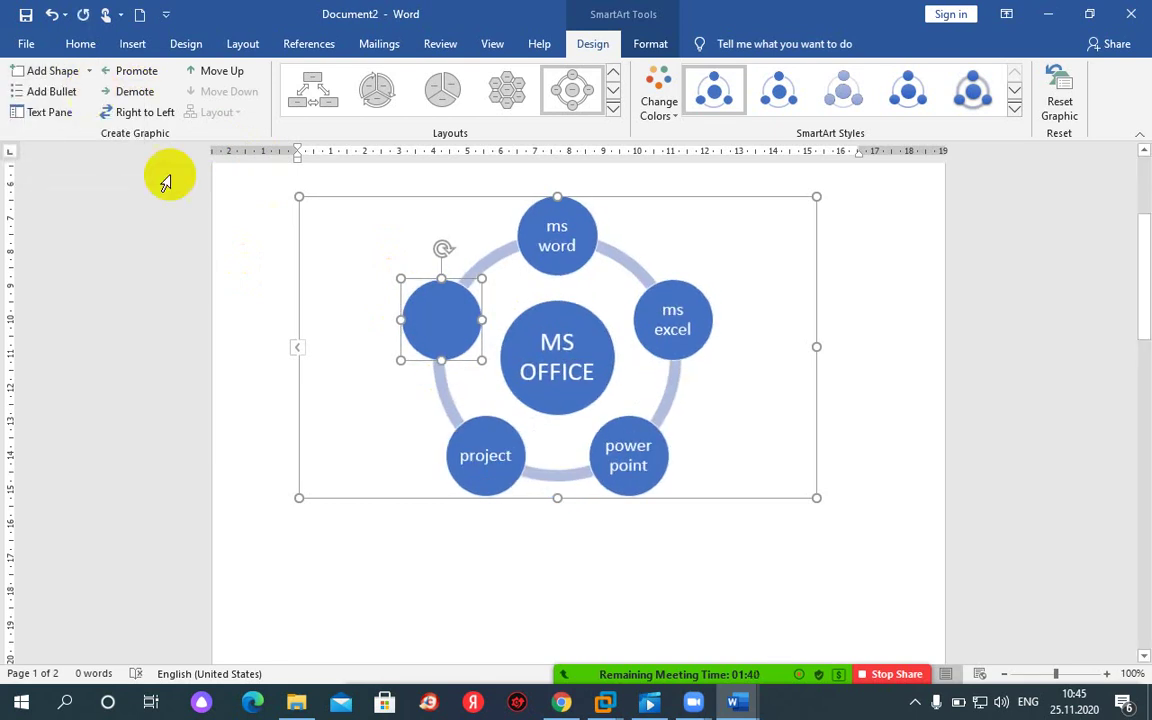
pyautogui.click(438, 326)
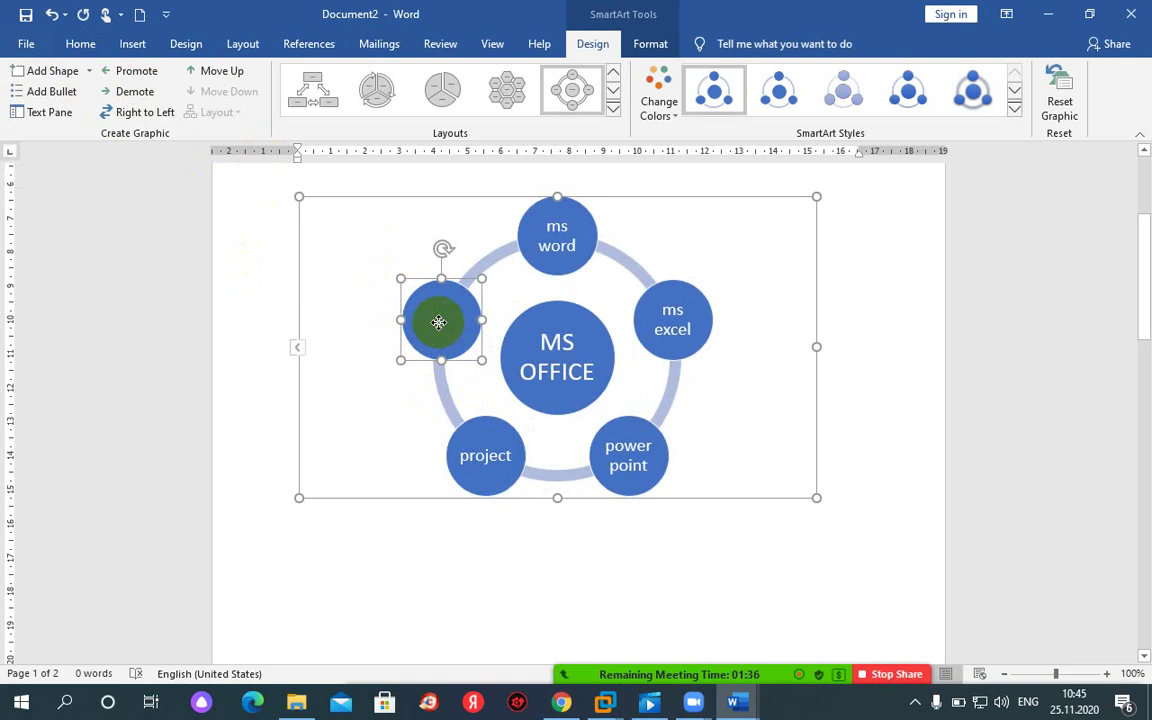
pyautogui.write('mail')
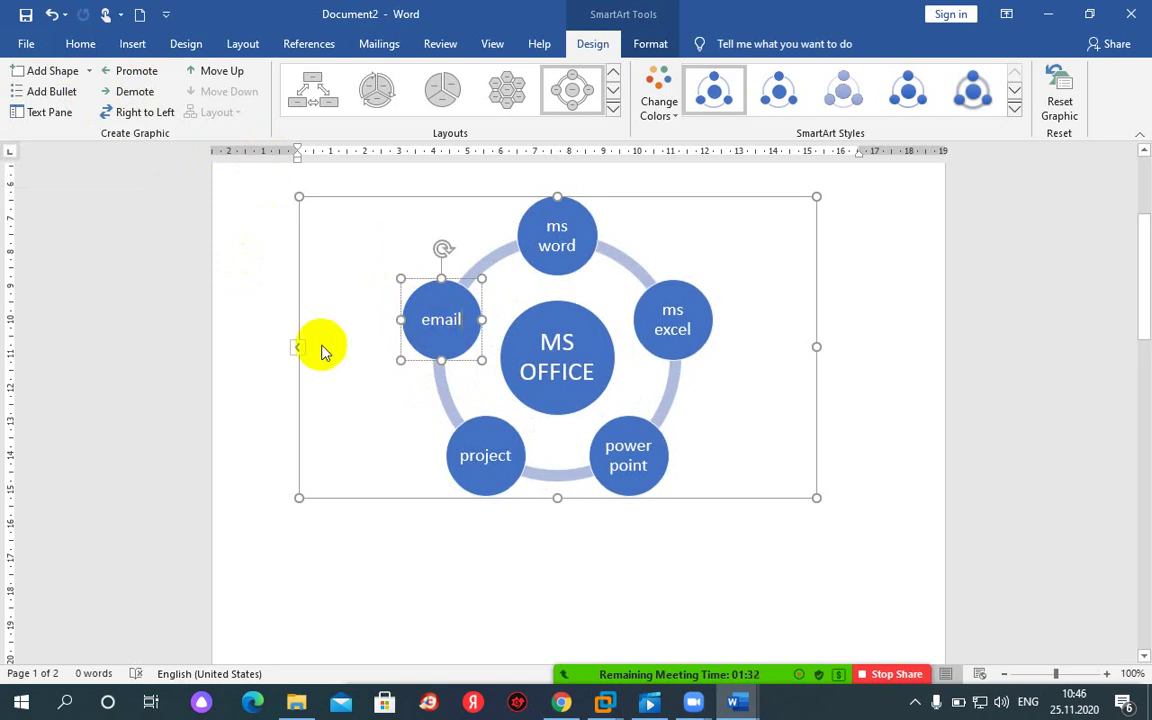
# Step: Add another circle between email and project, typing gjgjhg into it
pyautogui.click(91, 74)
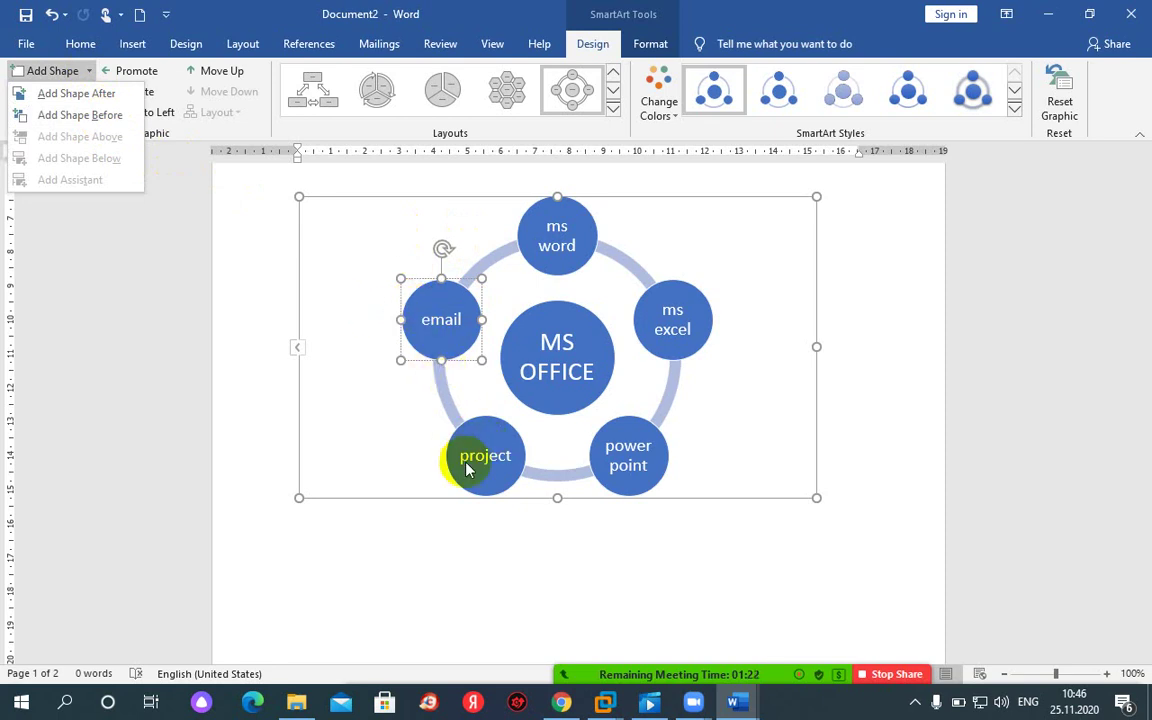
pyautogui.click(95, 114)
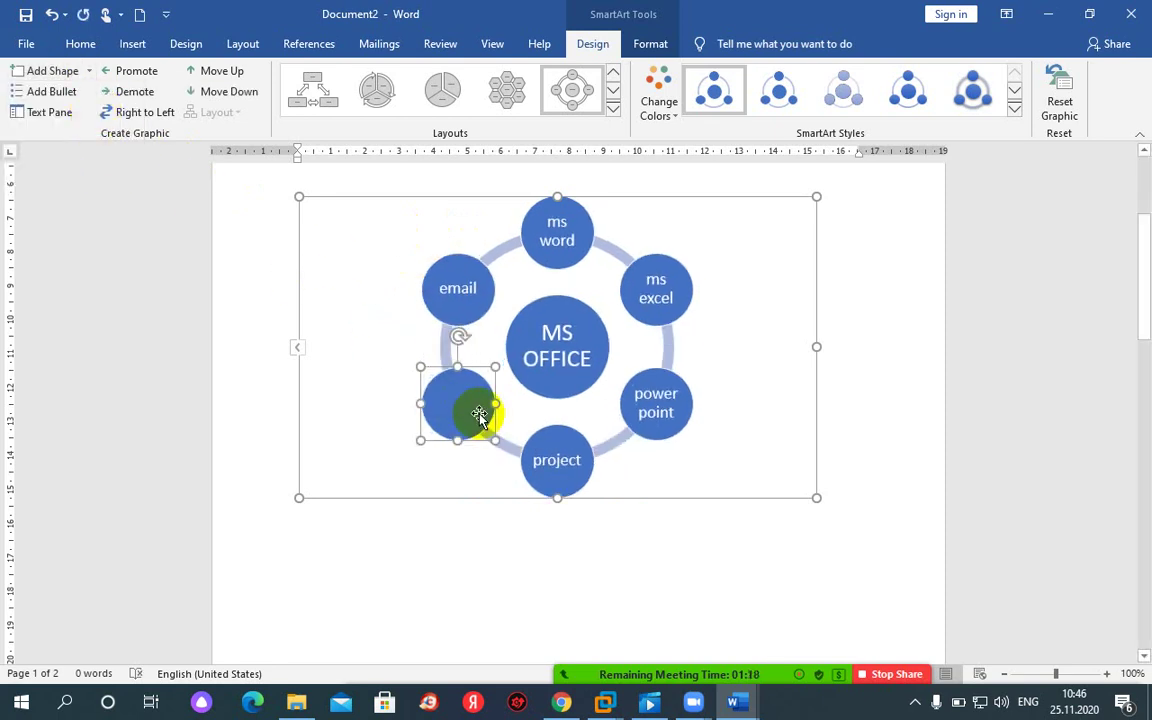
pyautogui.write('gjgjhg')
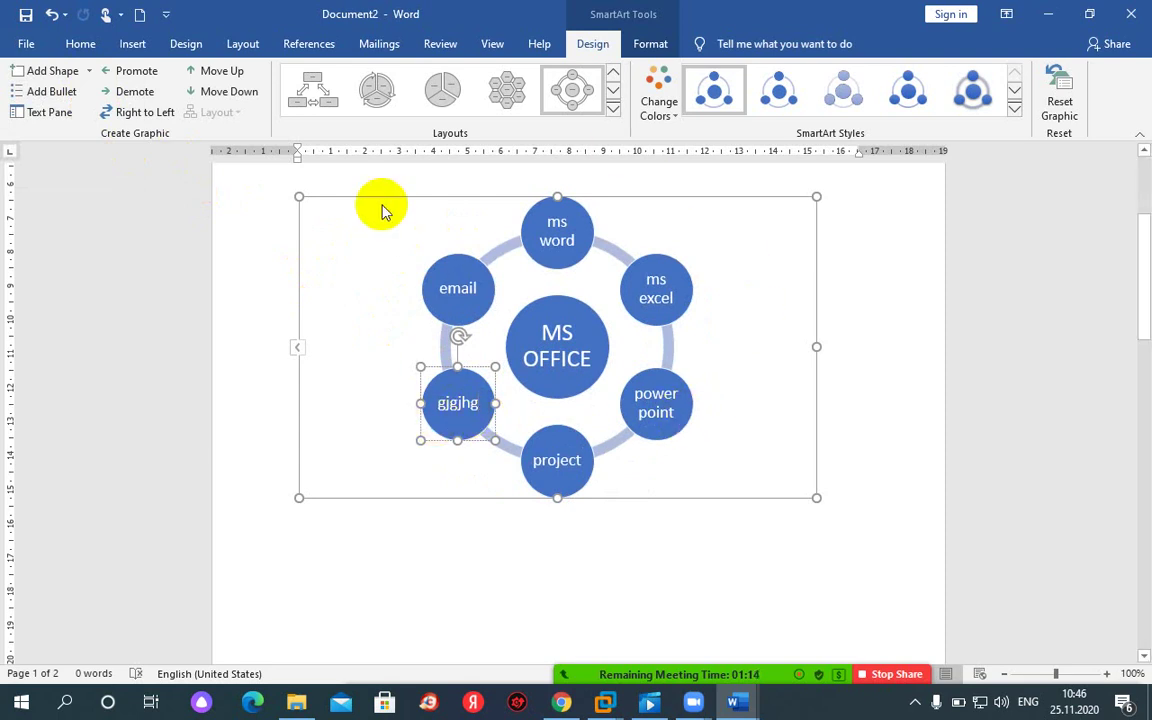
# Step: Apply Dark 2 Fill colours and a glossy 3-D SmartArt style to the diagram
pyautogui.click(659, 88)
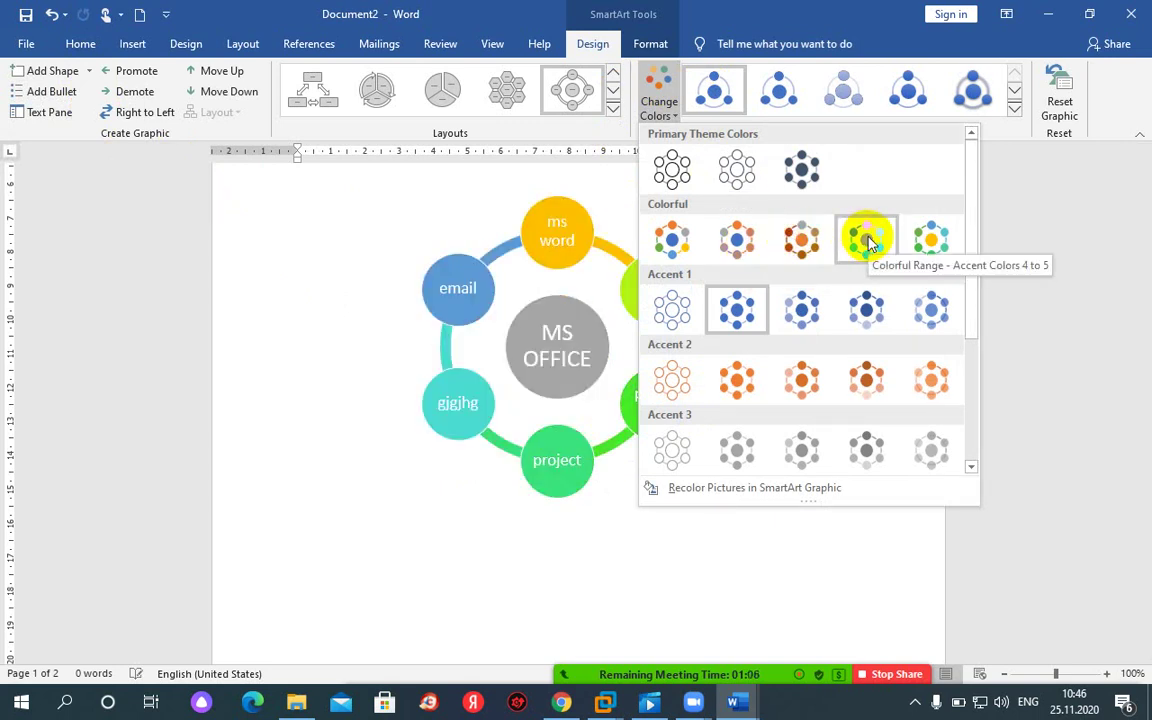
pyautogui.click(800, 170)
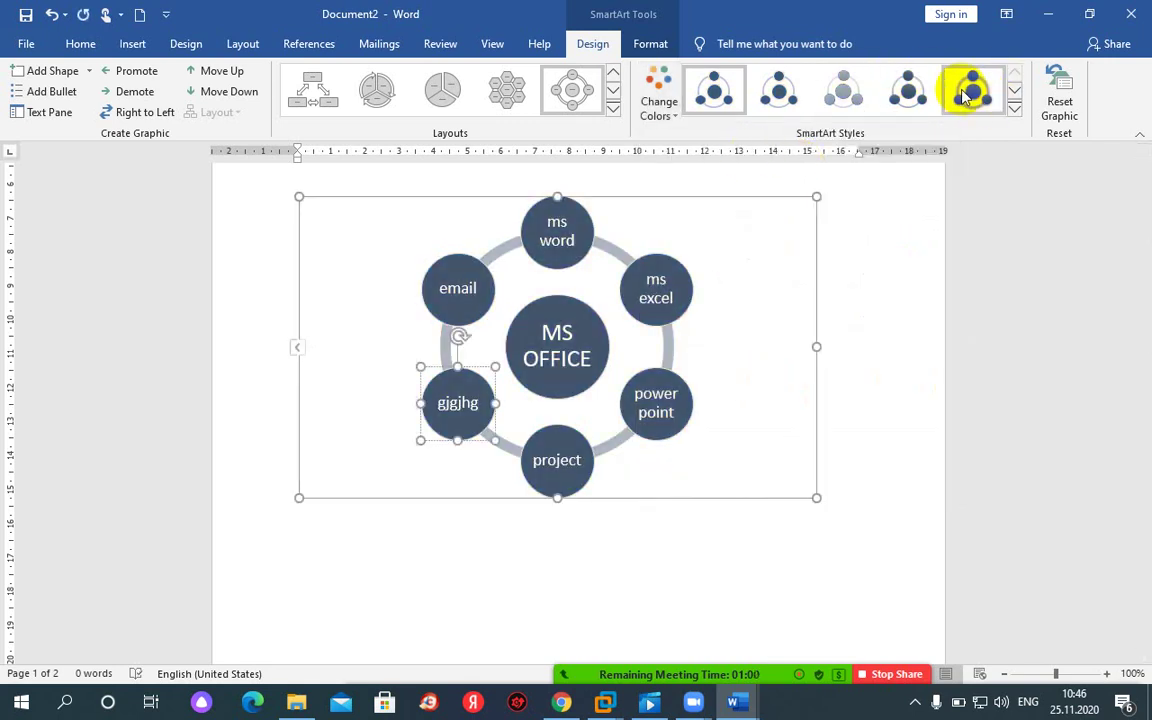
pyautogui.click(1015, 107)
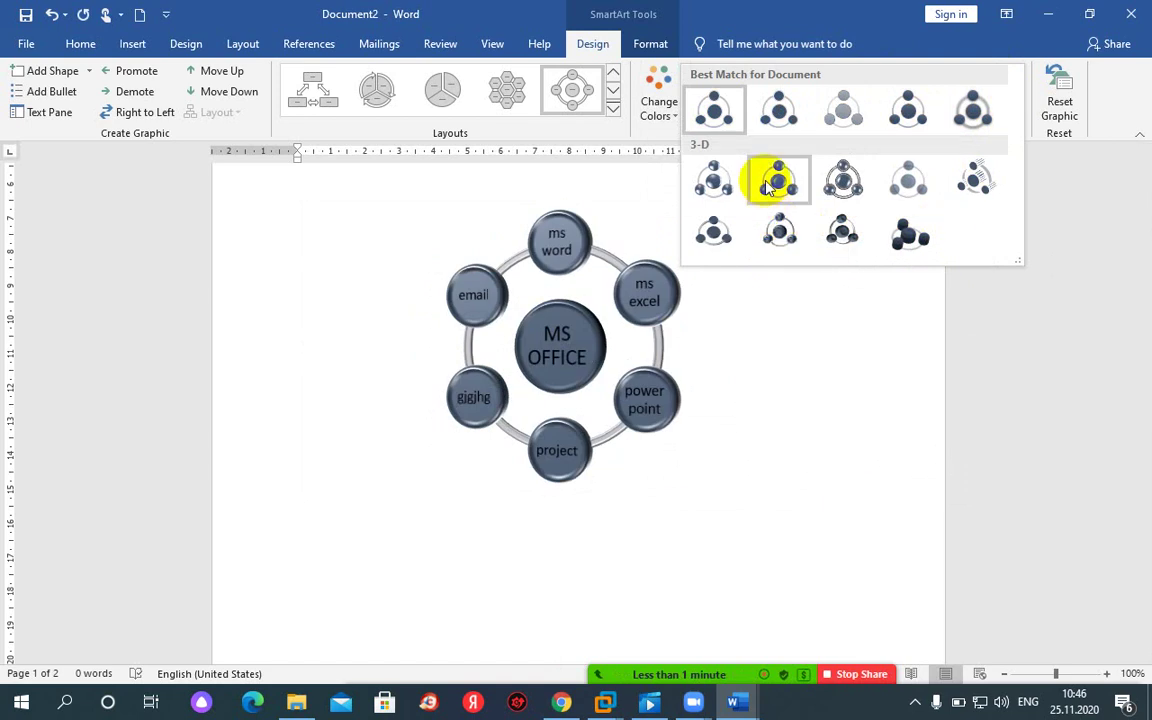
pyautogui.click(772, 183)
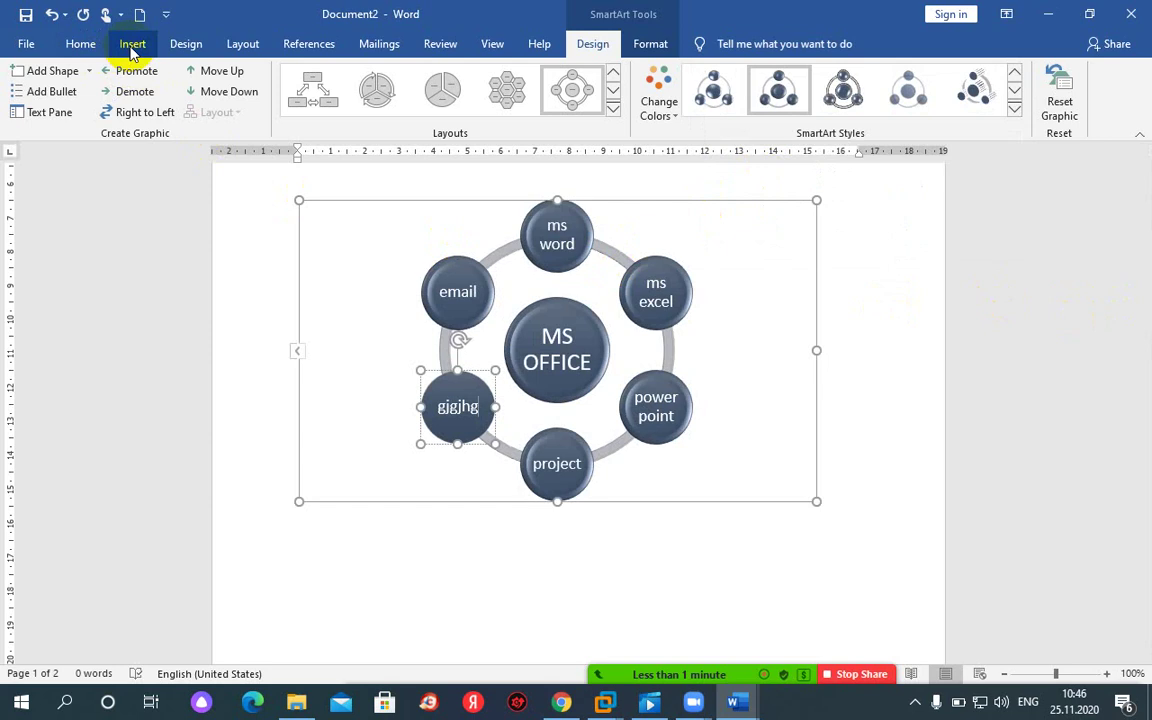
# Step: Insert a screenshot of another open window, then reopen the Screenshot list and dismiss it
pyautogui.click(132, 47)
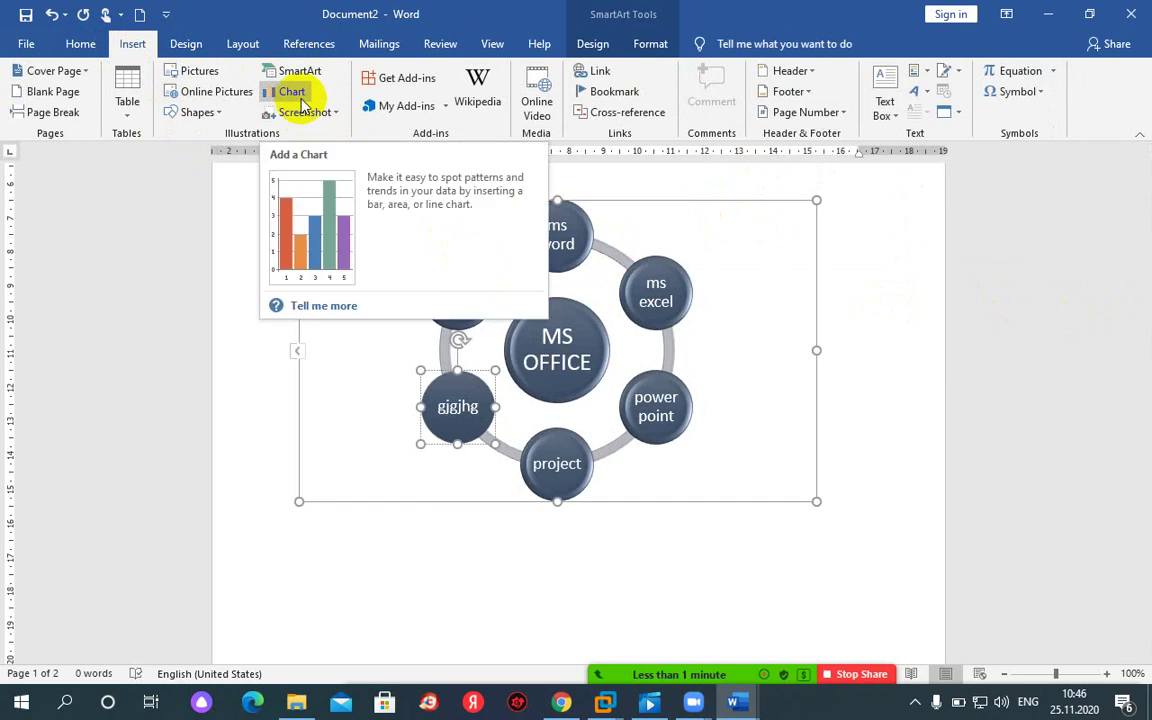
pyautogui.click(300, 95)
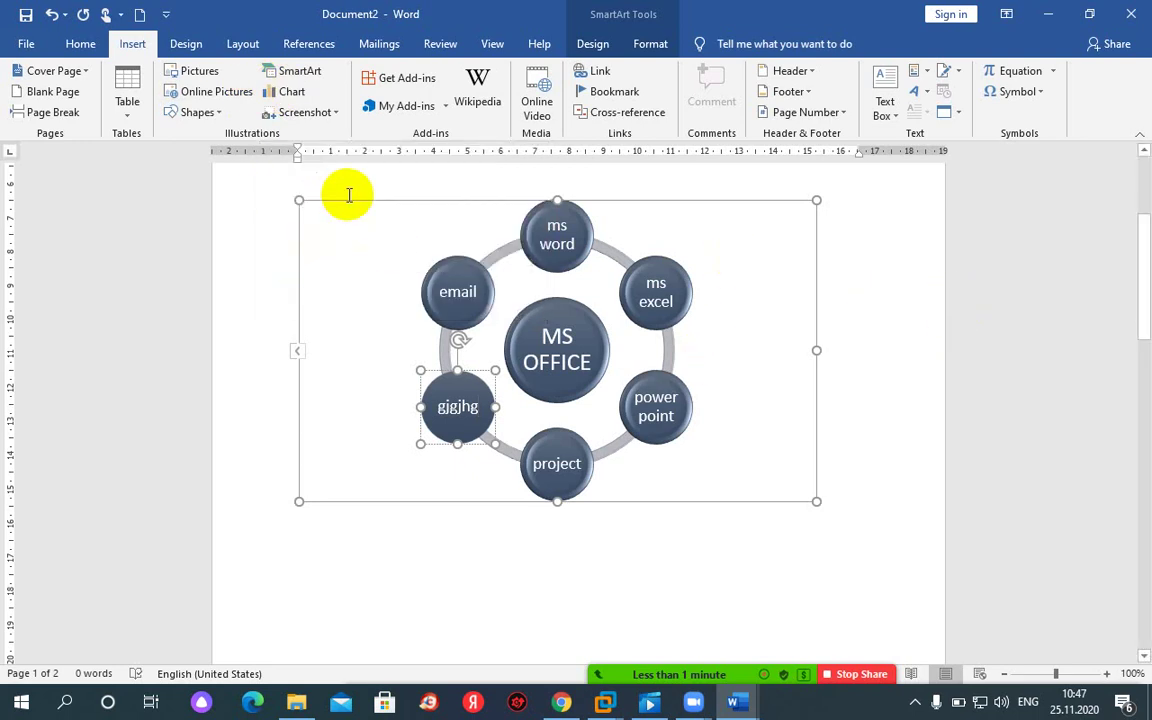
pyautogui.click(333, 115)
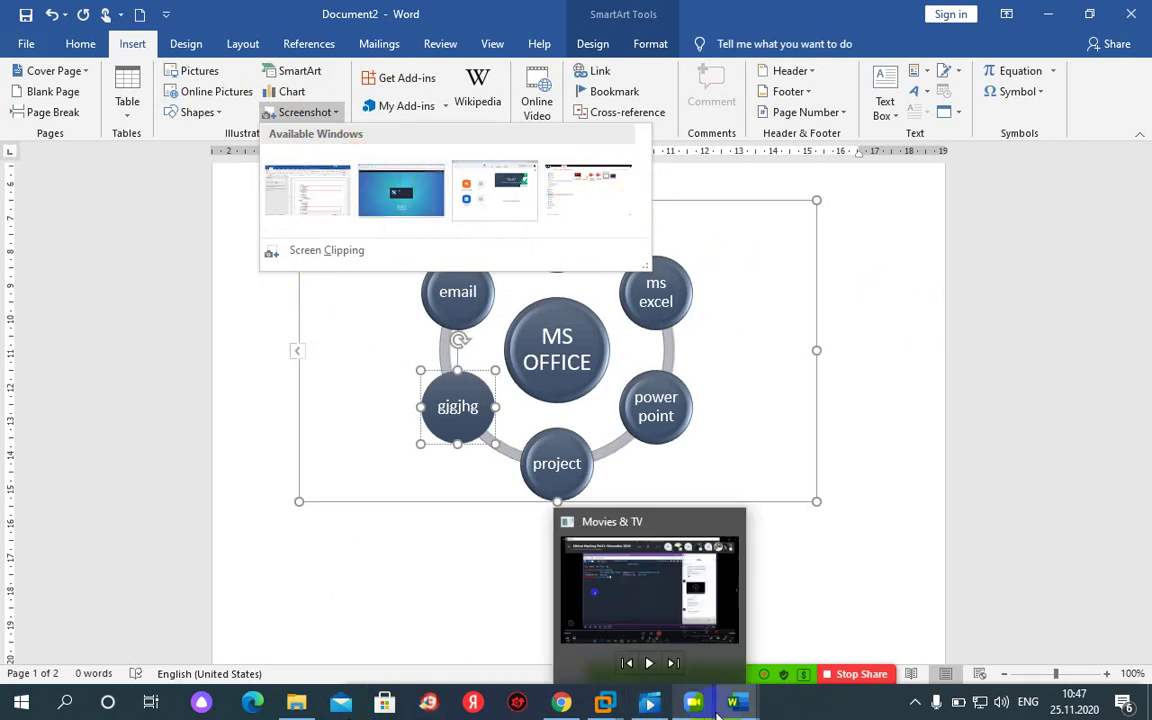
pyautogui.moveTo(742, 710)
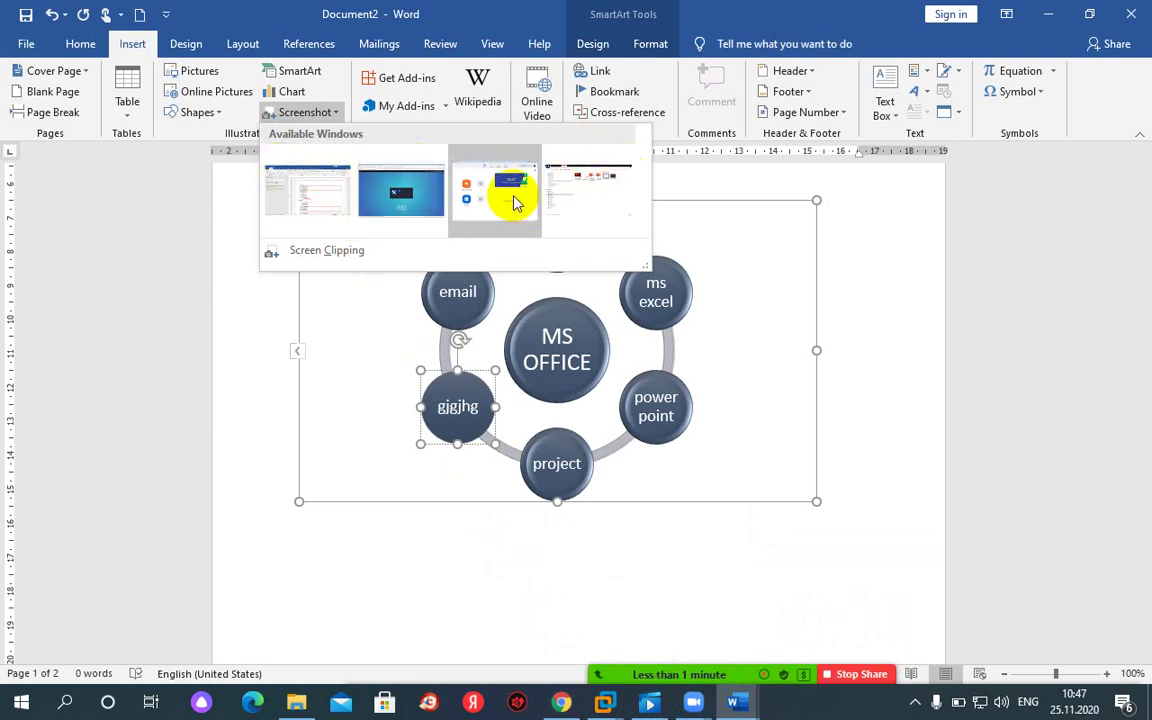
pyautogui.click(305, 198)
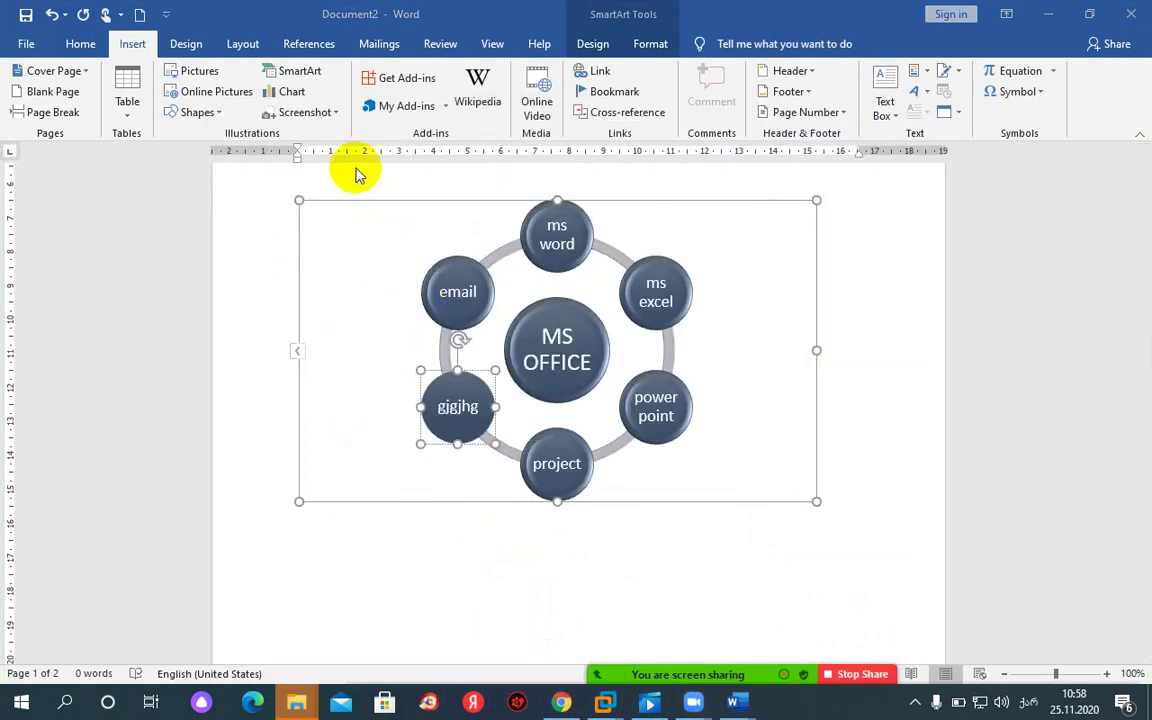
pyautogui.moveTo(727, 675)
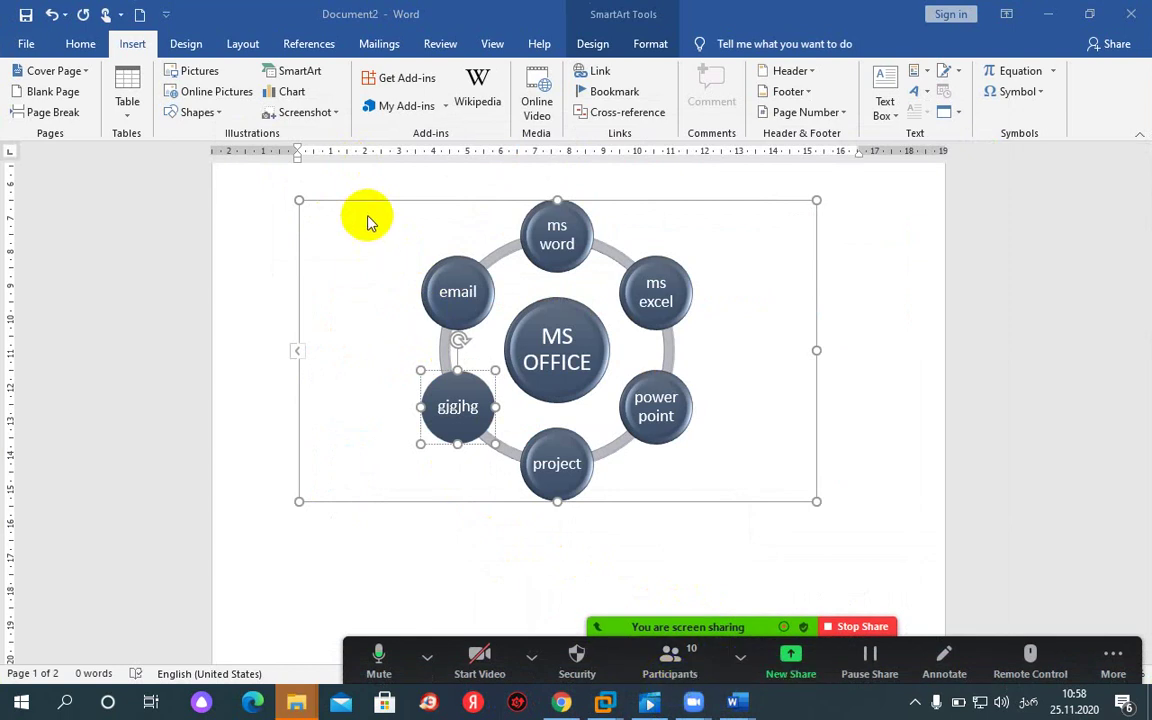
pyautogui.click(310, 116)
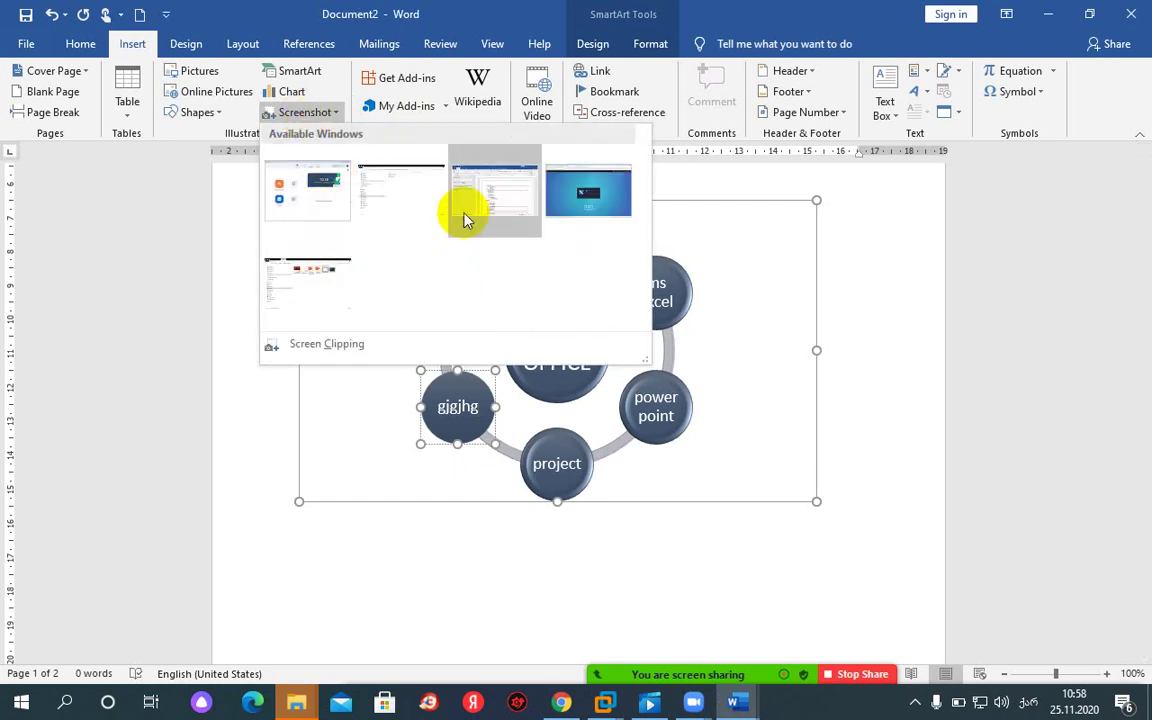
pyautogui.press('Escape')
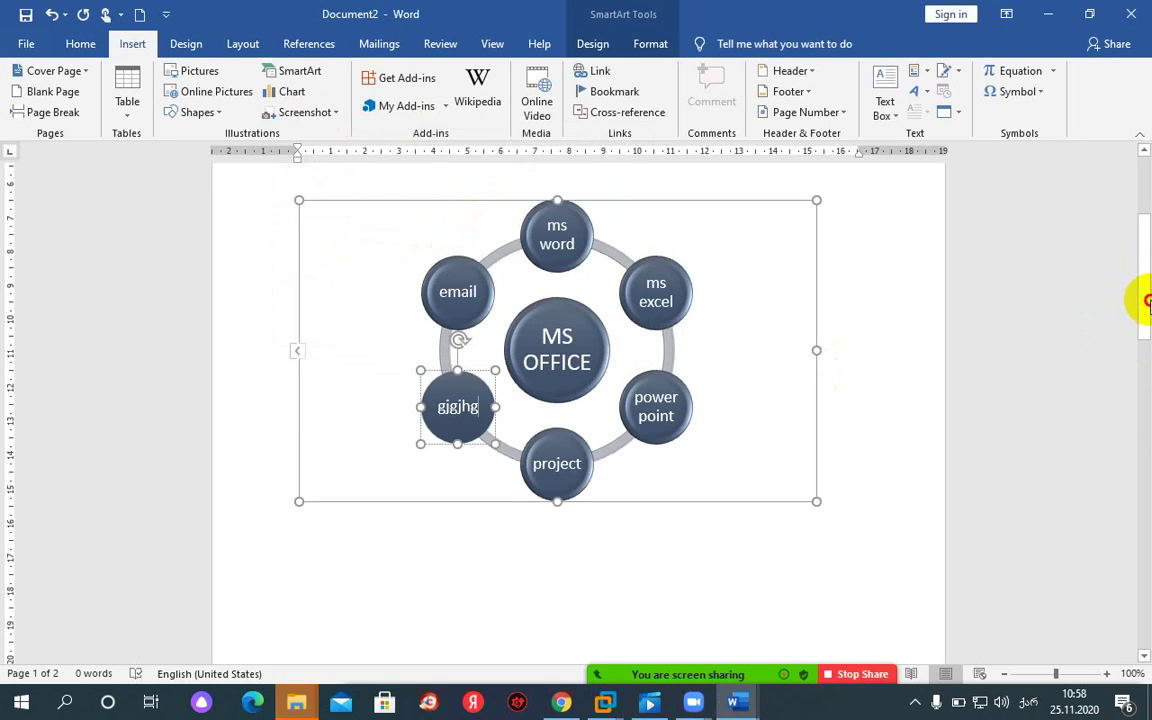
# Step: Scroll down and delete the black picture
pyautogui.scroll(-5, 1147, 330)
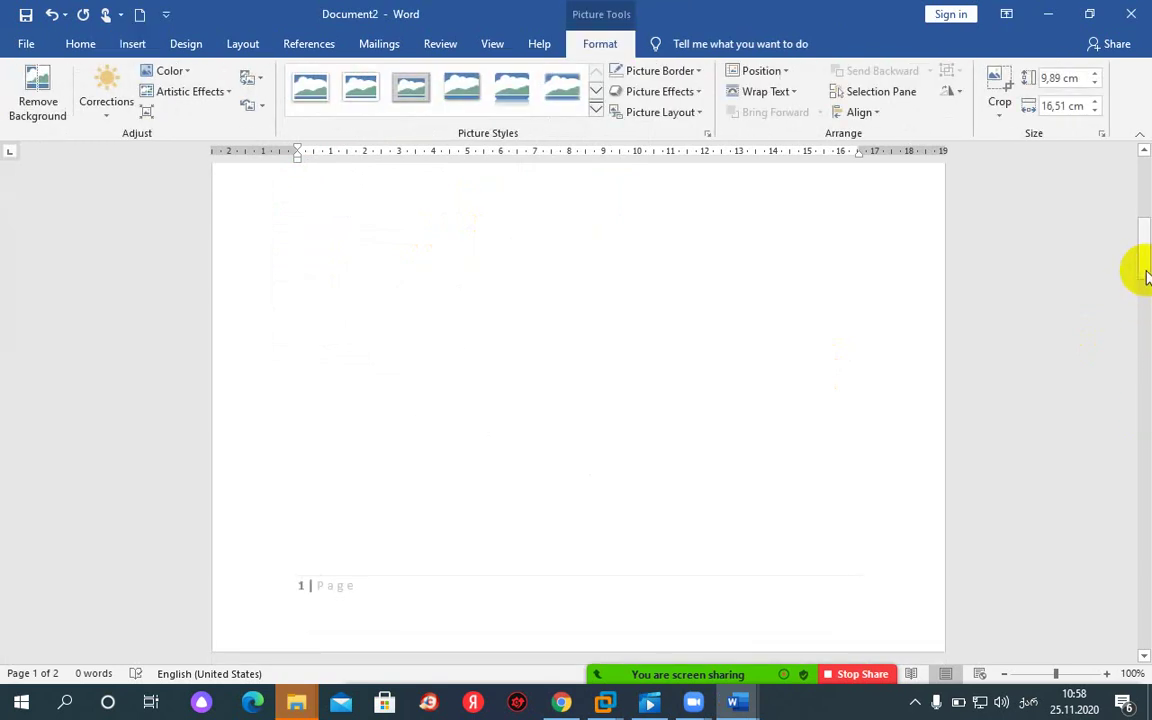
pyautogui.moveTo(1144, 258)
pyautogui.mouseDown()
pyautogui.moveTo(1147, 497)
pyautogui.moveTo(1144, 278)
pyautogui.moveTo(1145, 333)
pyautogui.mouseUp()
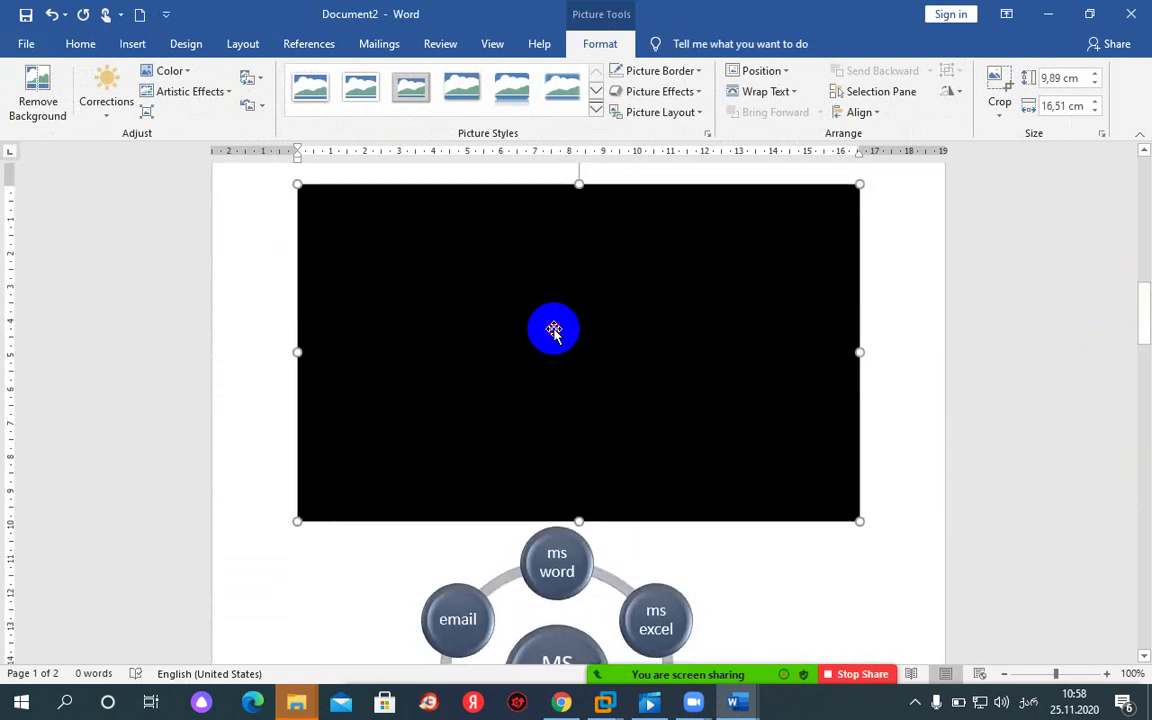
pyautogui.moveTo(553, 330); pyautogui.dragTo(590, 372)
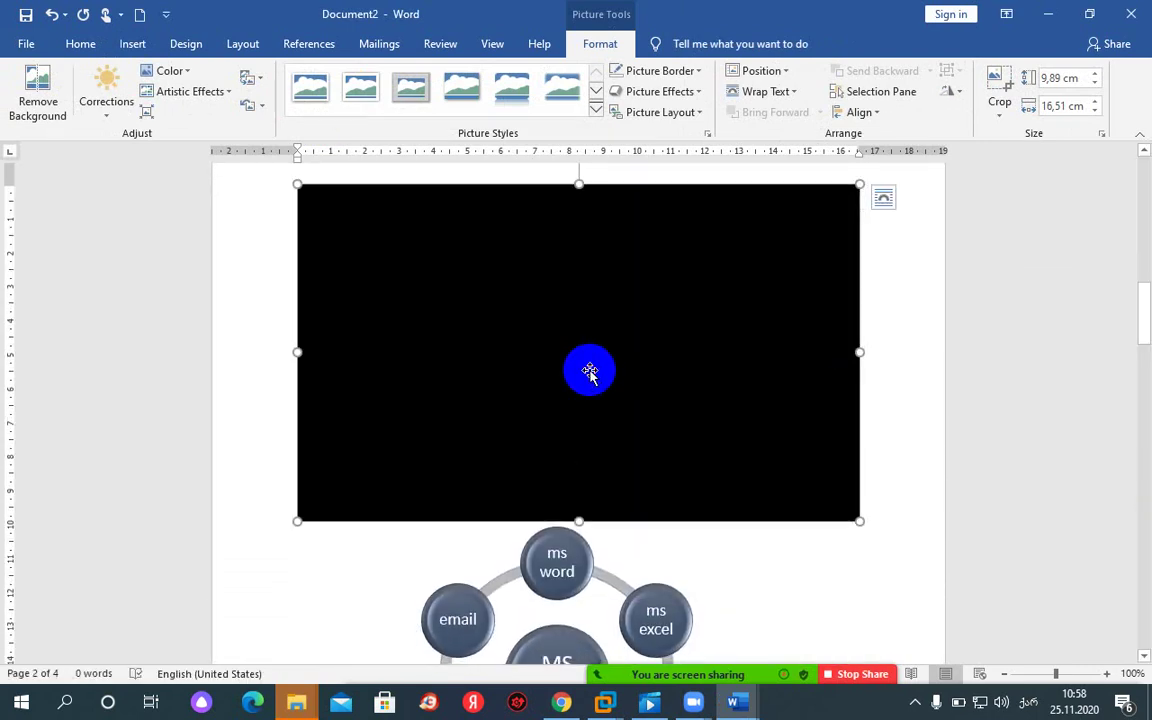
pyautogui.press('Delete')
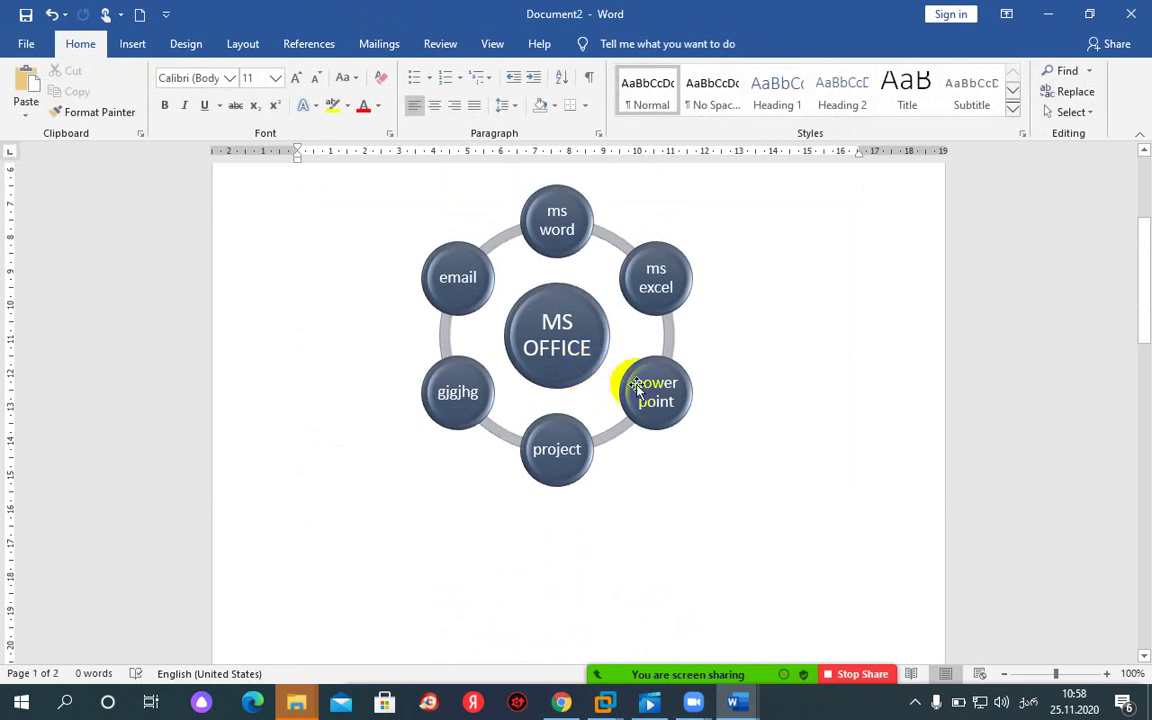
# Step: Insert a screenshot of the Kali login window into Document2
pyautogui.click(137, 45)
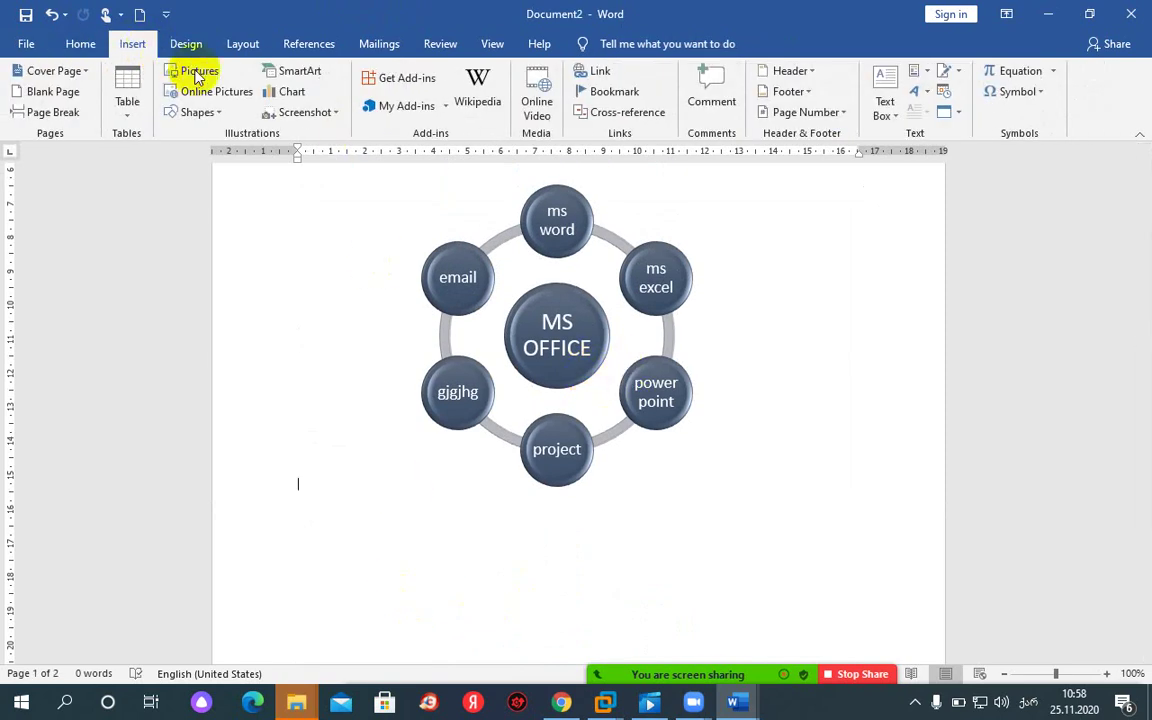
pyautogui.click(337, 113)
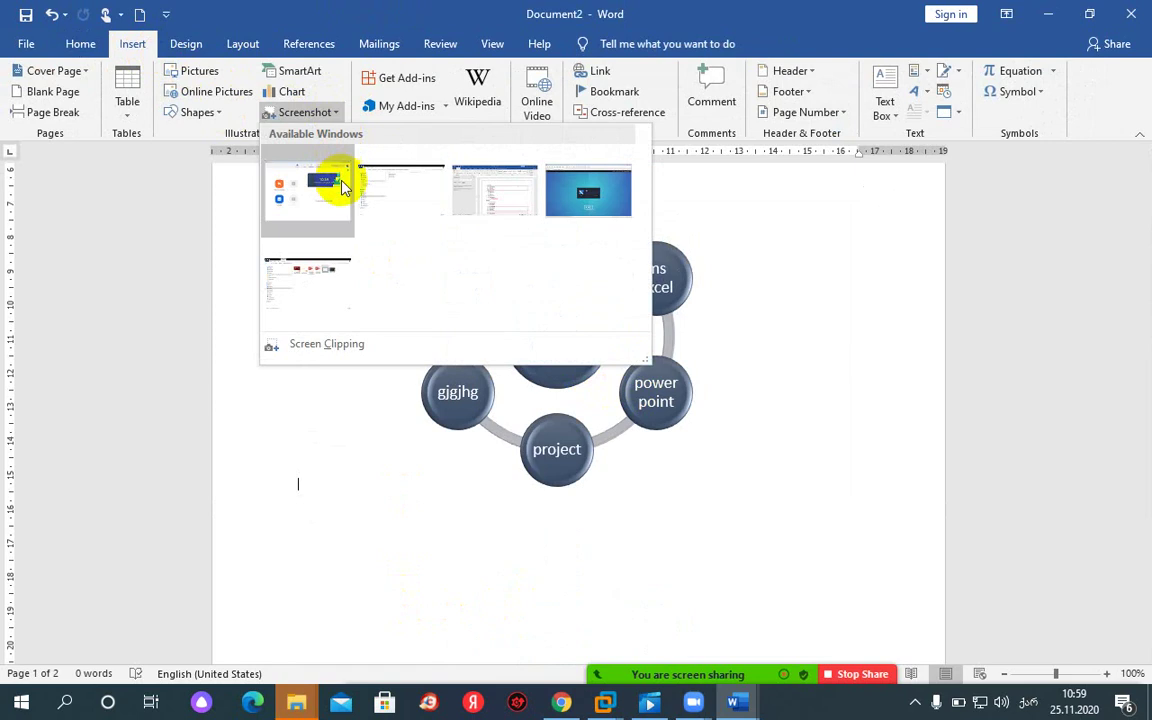
pyautogui.click(587, 196)
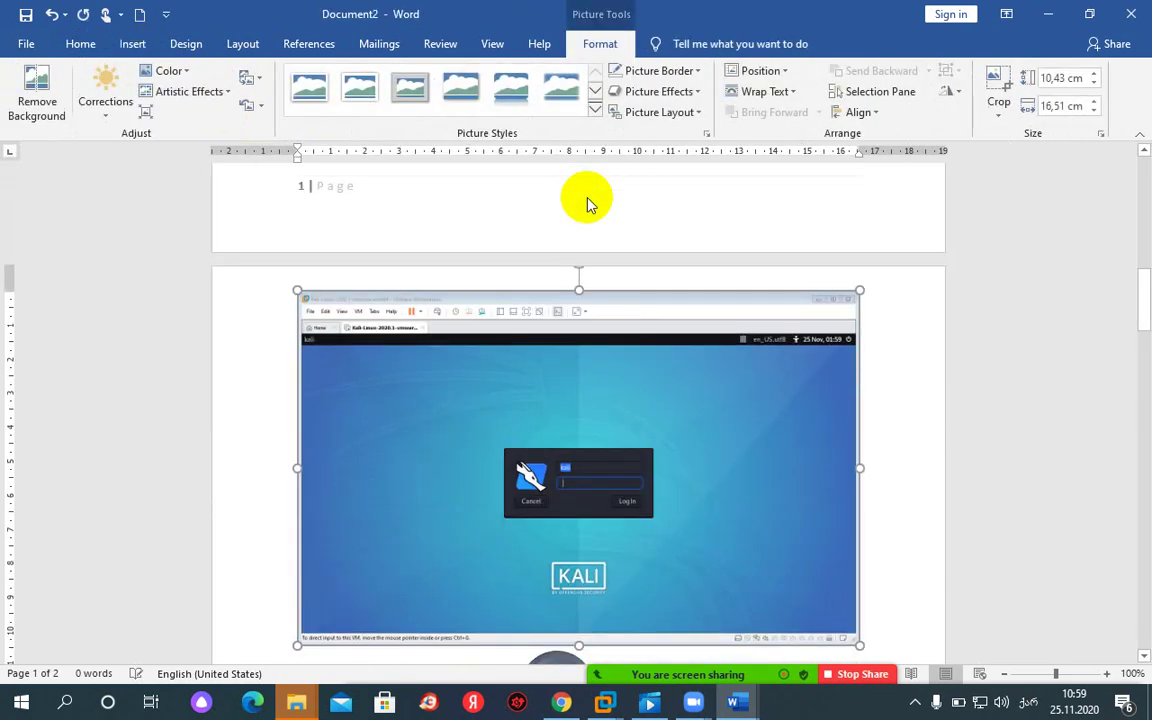
pyautogui.moveTo(452, 406)
pyautogui.mouseDown()
pyautogui.moveTo(412, 528)
pyautogui.moveTo(1148, 350)
pyautogui.moveTo(1147, 308)
pyautogui.moveTo(1134, 311)
pyautogui.mouseUp()
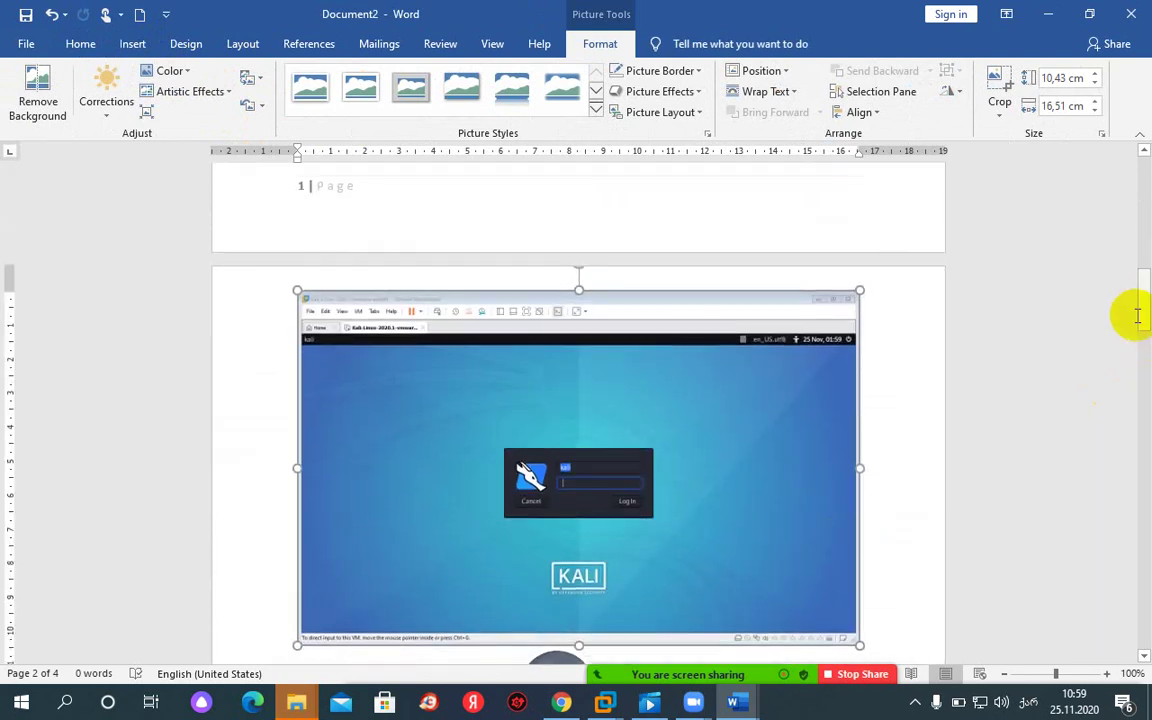
pyautogui.click(131, 44)
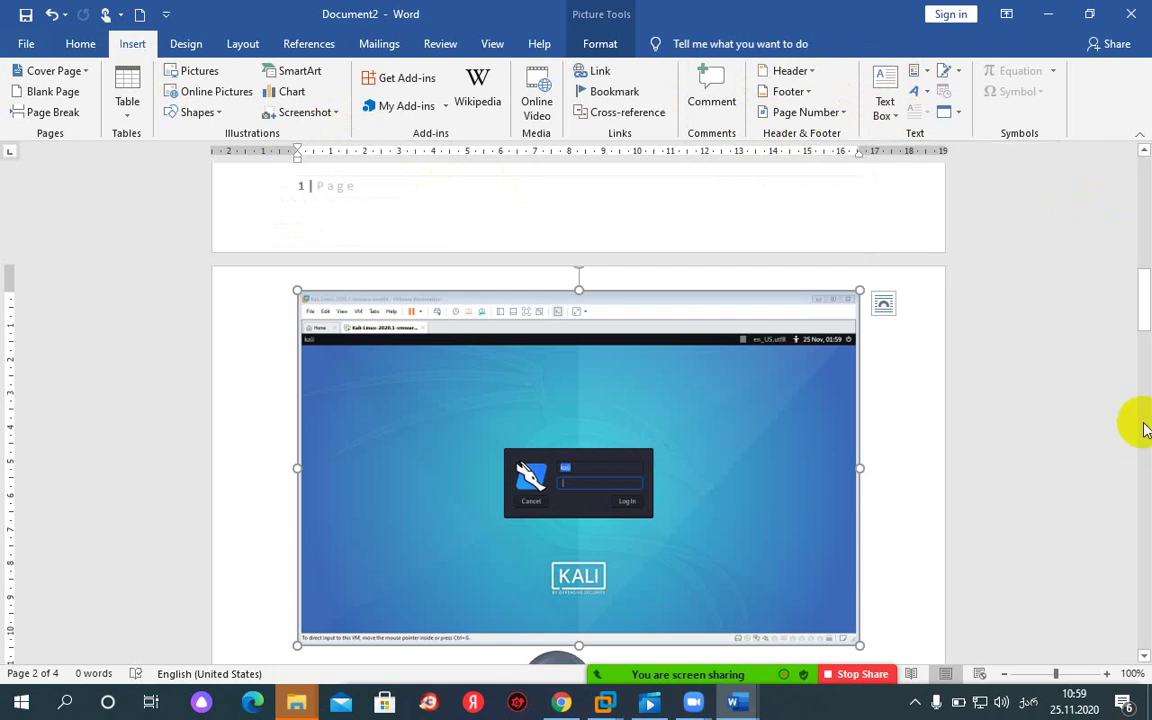
pyautogui.moveTo(1144, 301); pyautogui.dragTo(1140, 244)
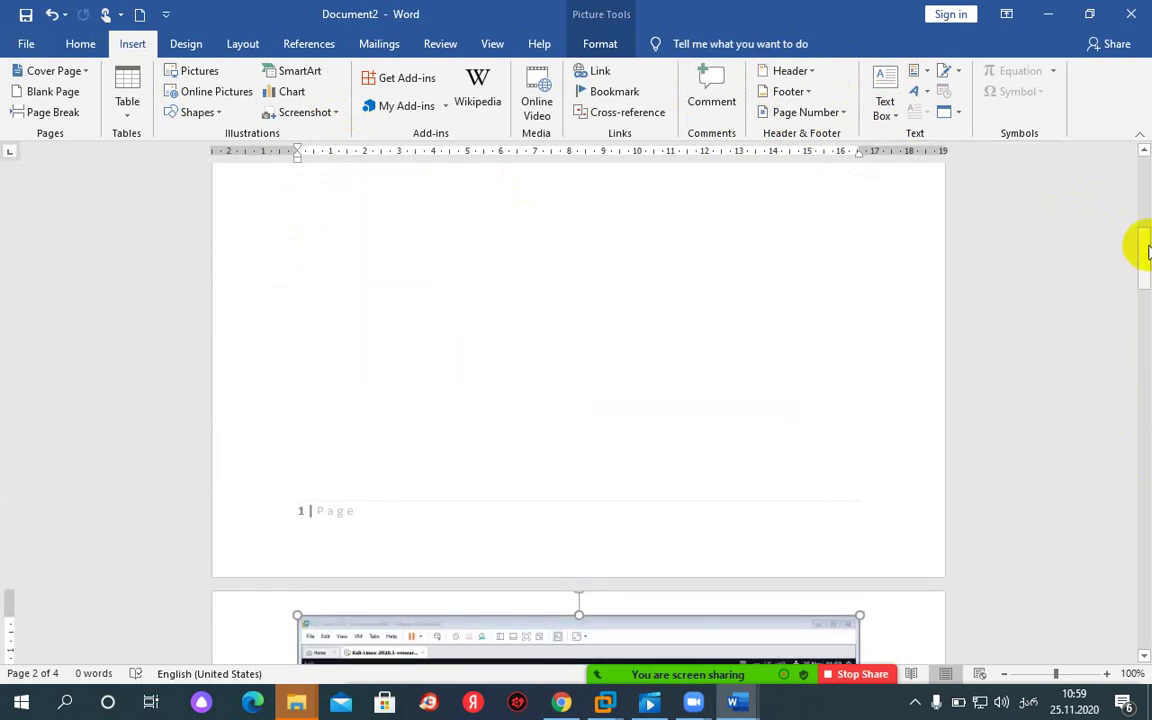
# Step: Switch to Document1 and place the caret after 'windows' in item 1.1
pyautogui.moveTo(664, 708)
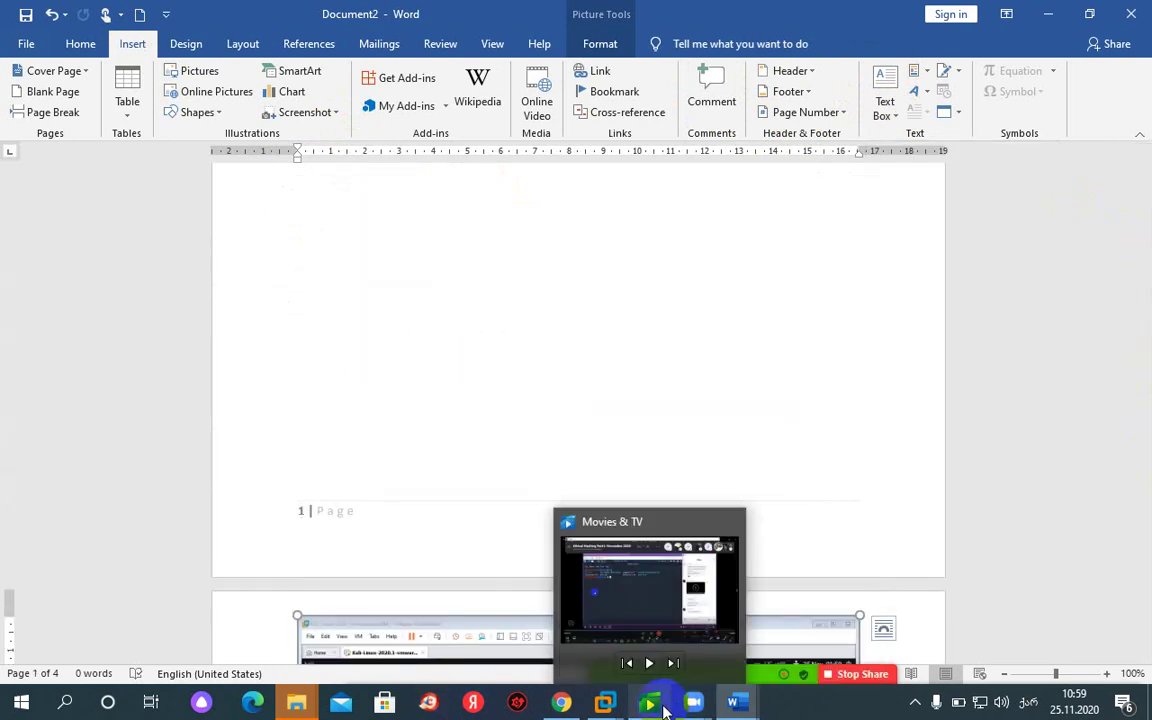
pyautogui.moveTo(736, 708)
pyautogui.click(658, 624)
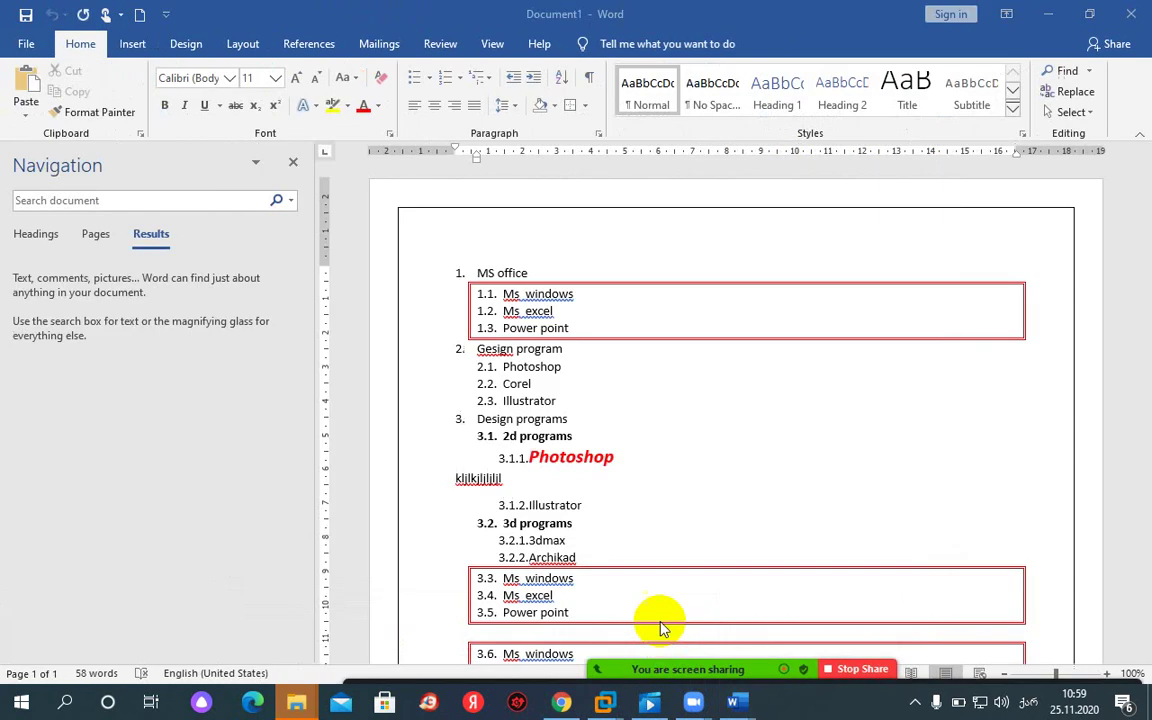
pyautogui.click(576, 293)
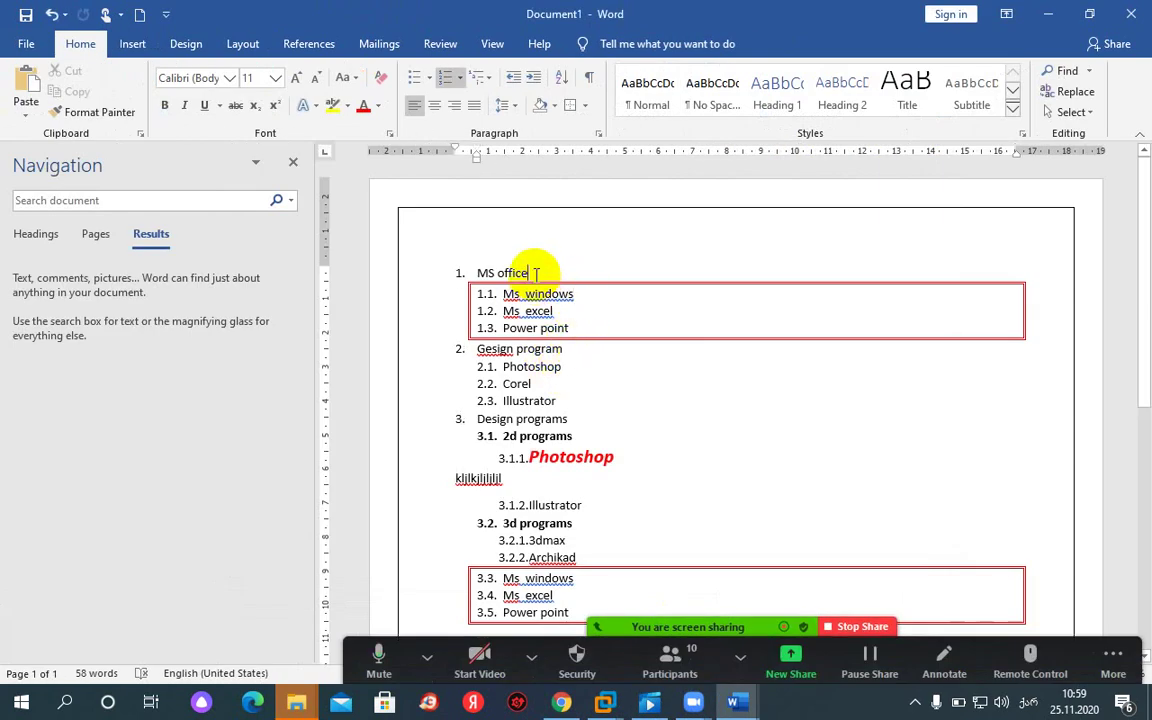
# Step: Add a comment on 'windows' in item 1.1, then open the Object dialog
pyautogui.click(450, 270)
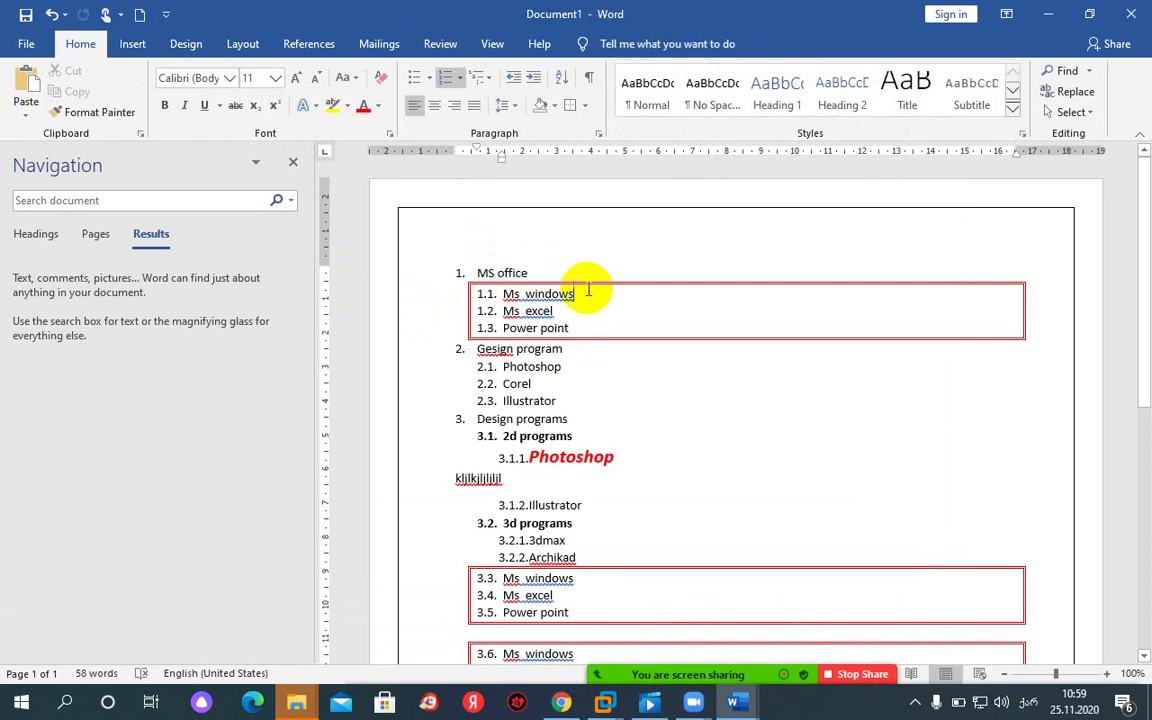
pyautogui.click(131, 47)
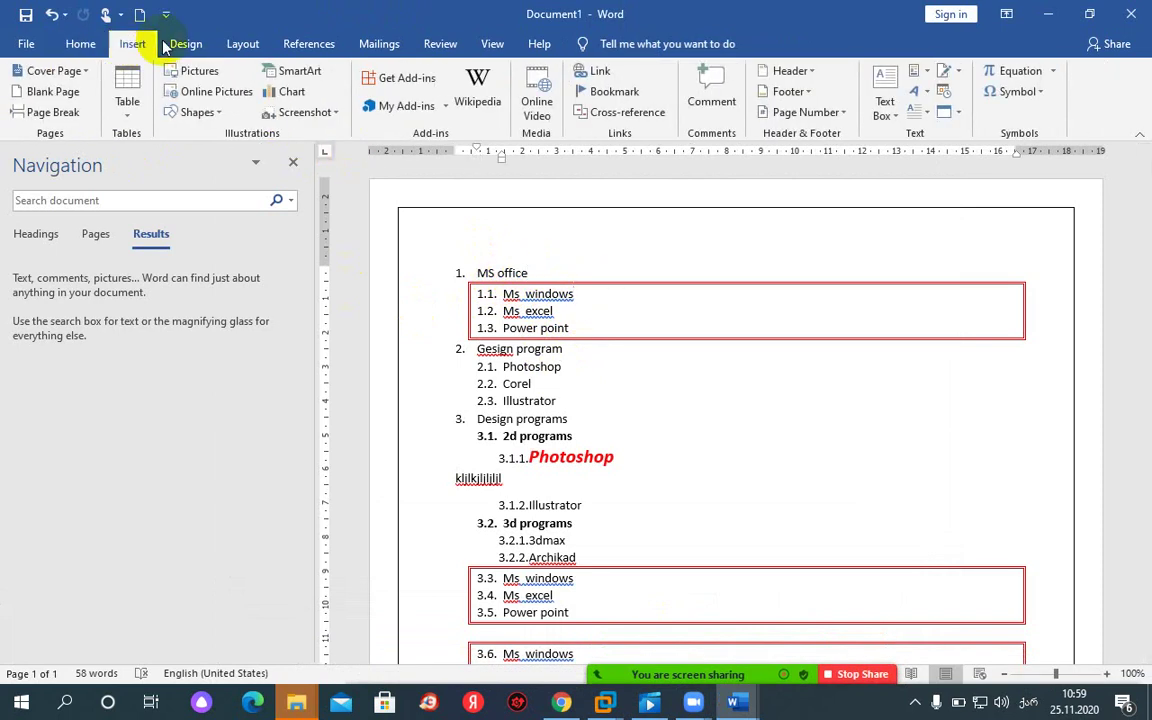
pyautogui.click(712, 87)
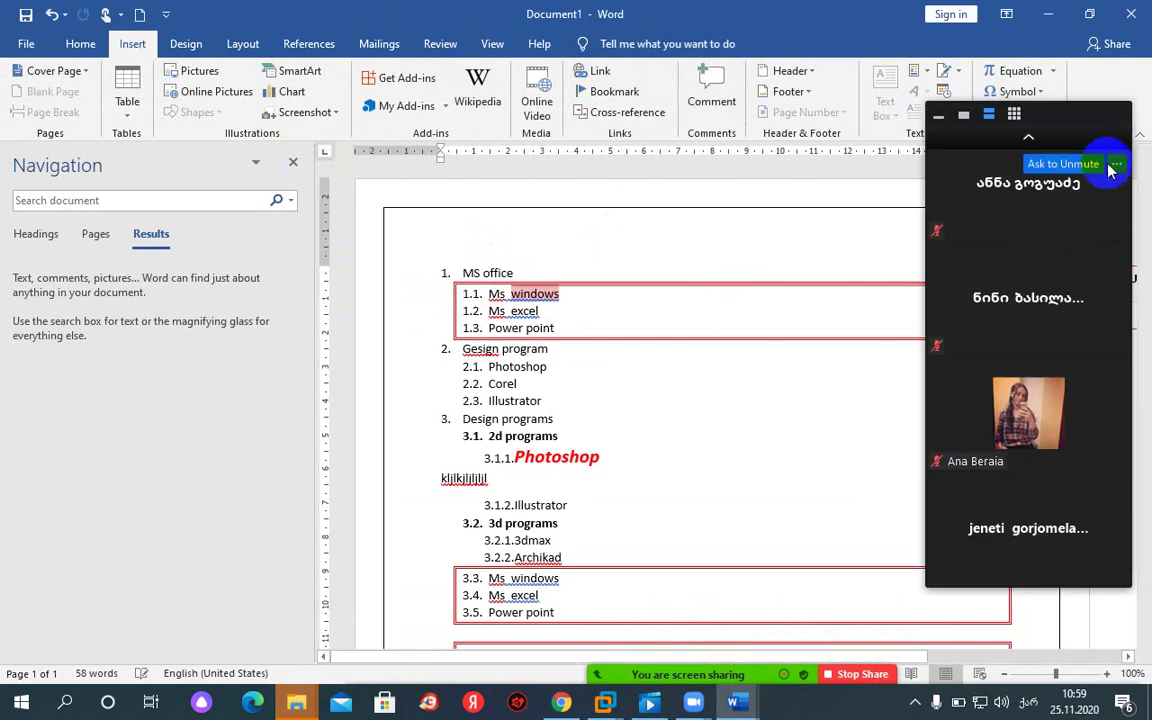
pyautogui.click(960, 117)
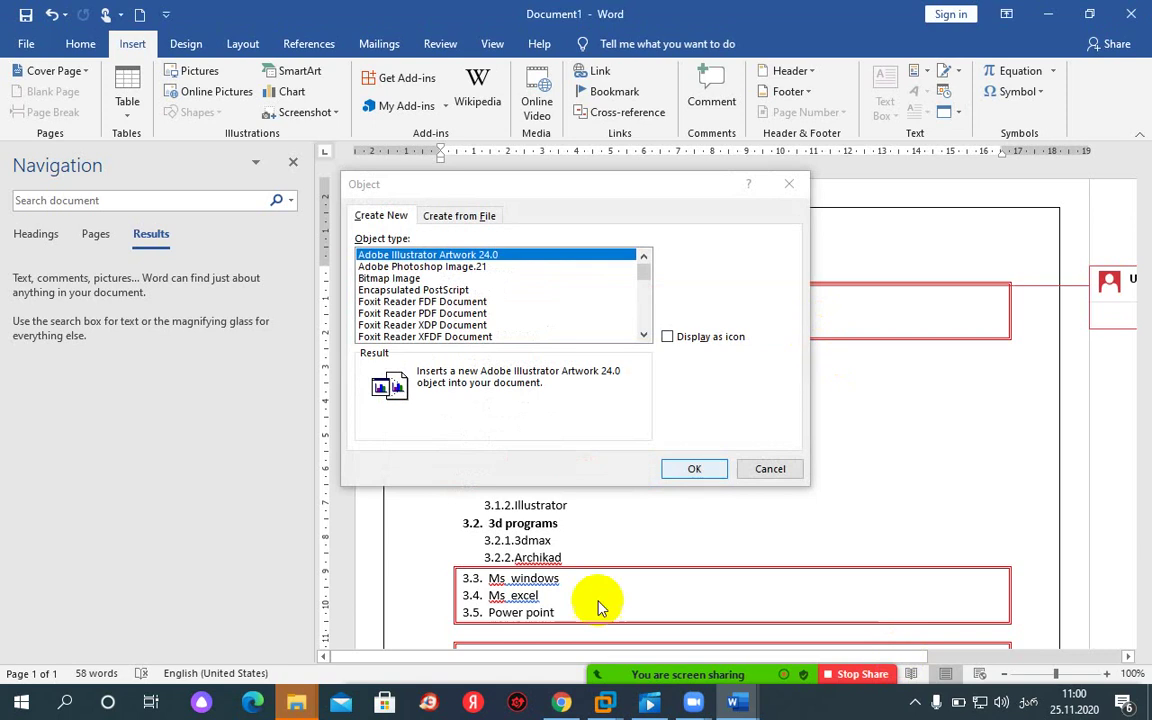
# Step: Cancel the Object dialog and write 'ოპერაციული სისტემა' in the comment on windows
pyautogui.click(767, 467)
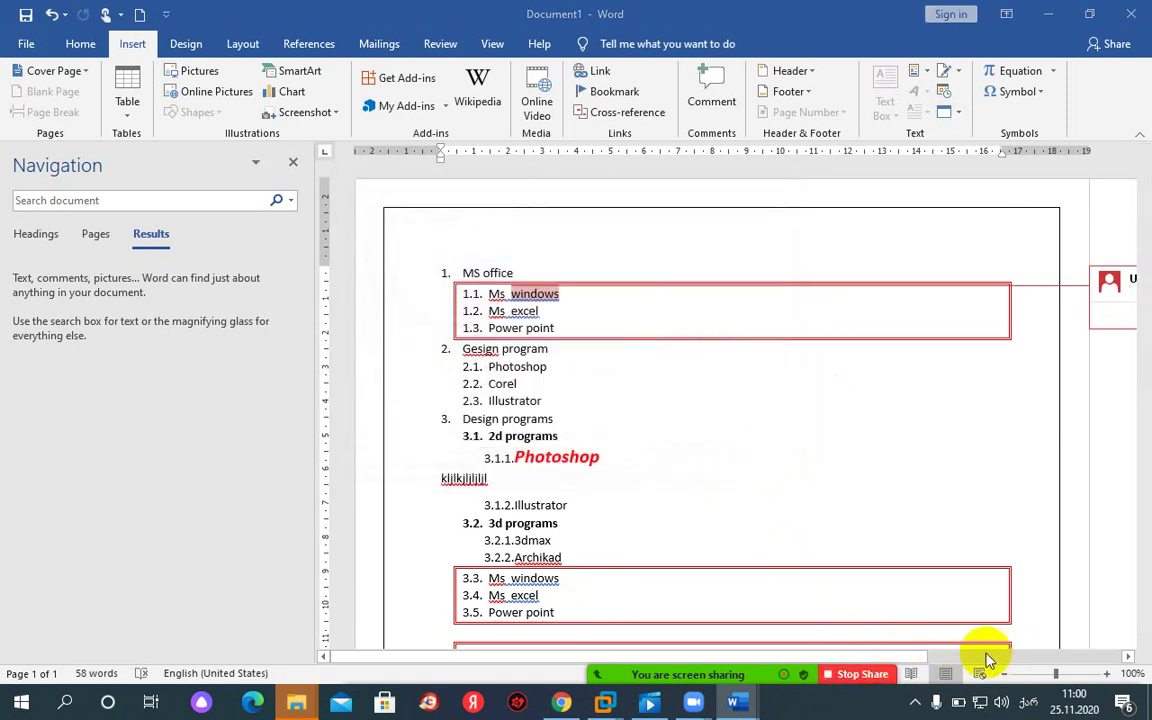
pyautogui.click(1128, 657)
pyautogui.click(1128, 657)
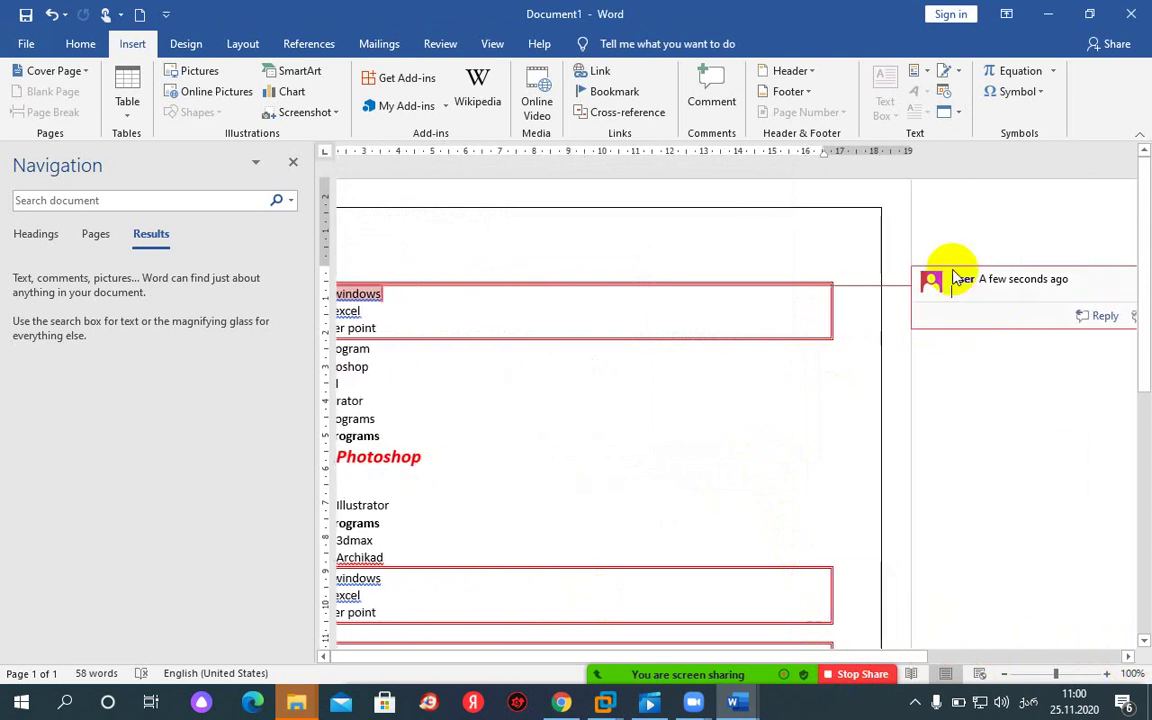
pyautogui.write('ოპე')
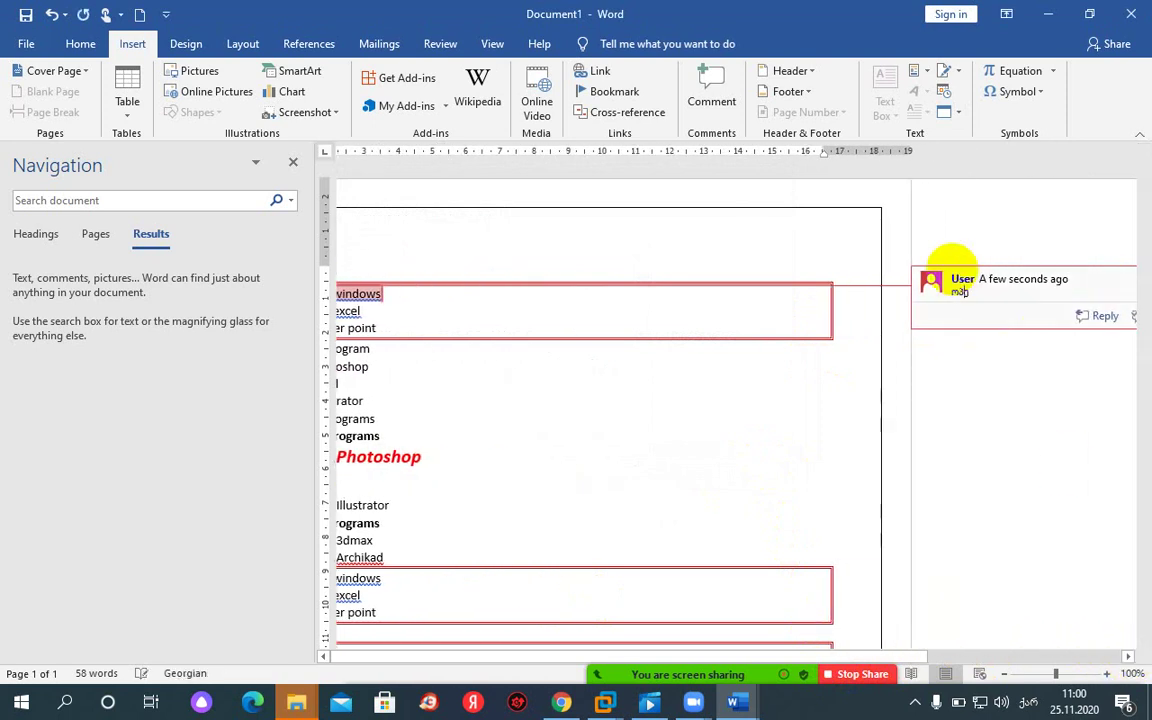
pyautogui.write('რაციული')
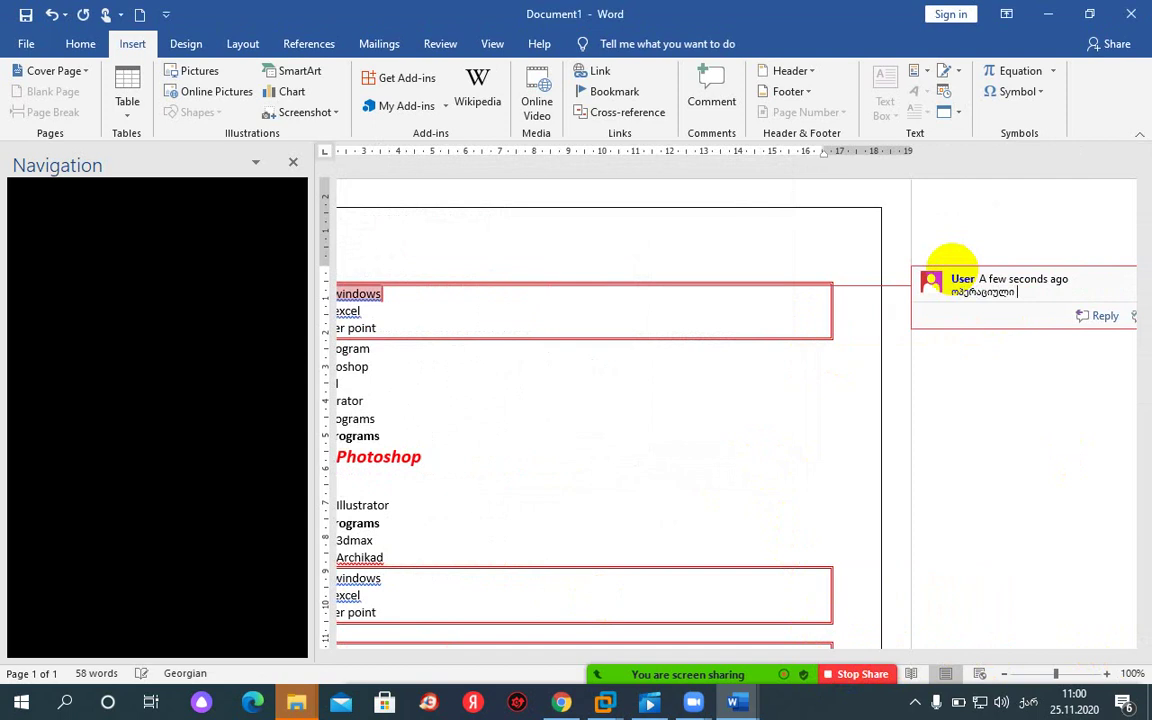
pyautogui.write(' სისტემა')
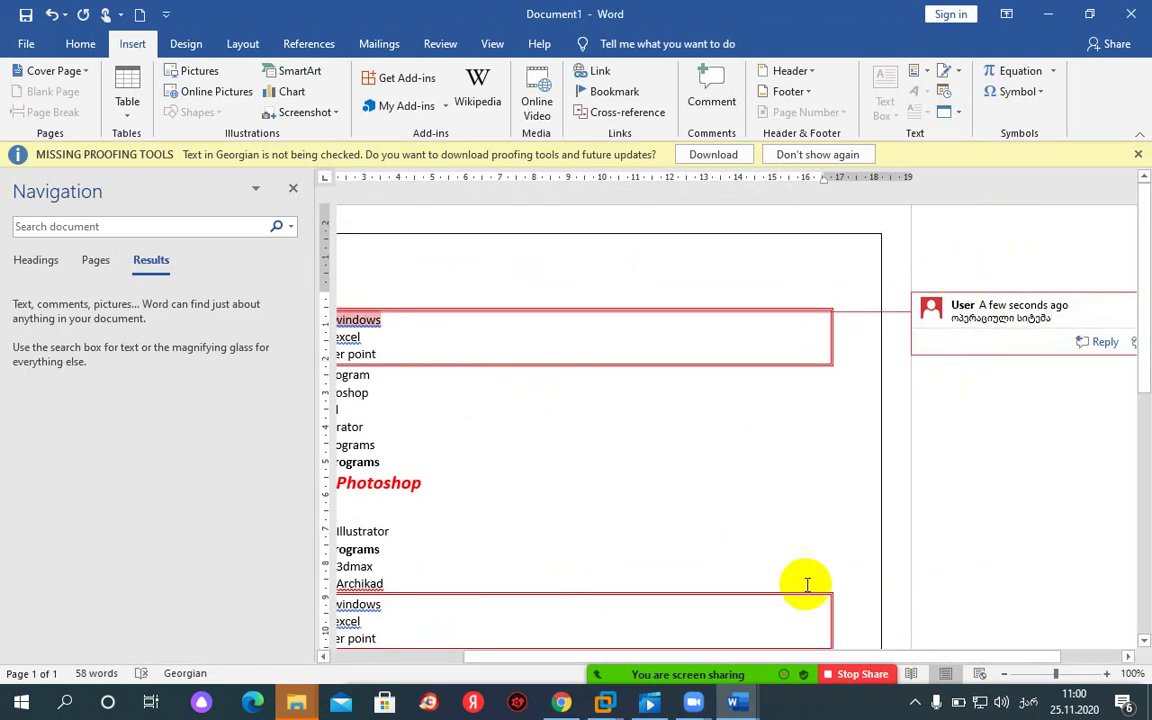
pyautogui.moveTo(928, 656); pyautogui.dragTo(700, 656)
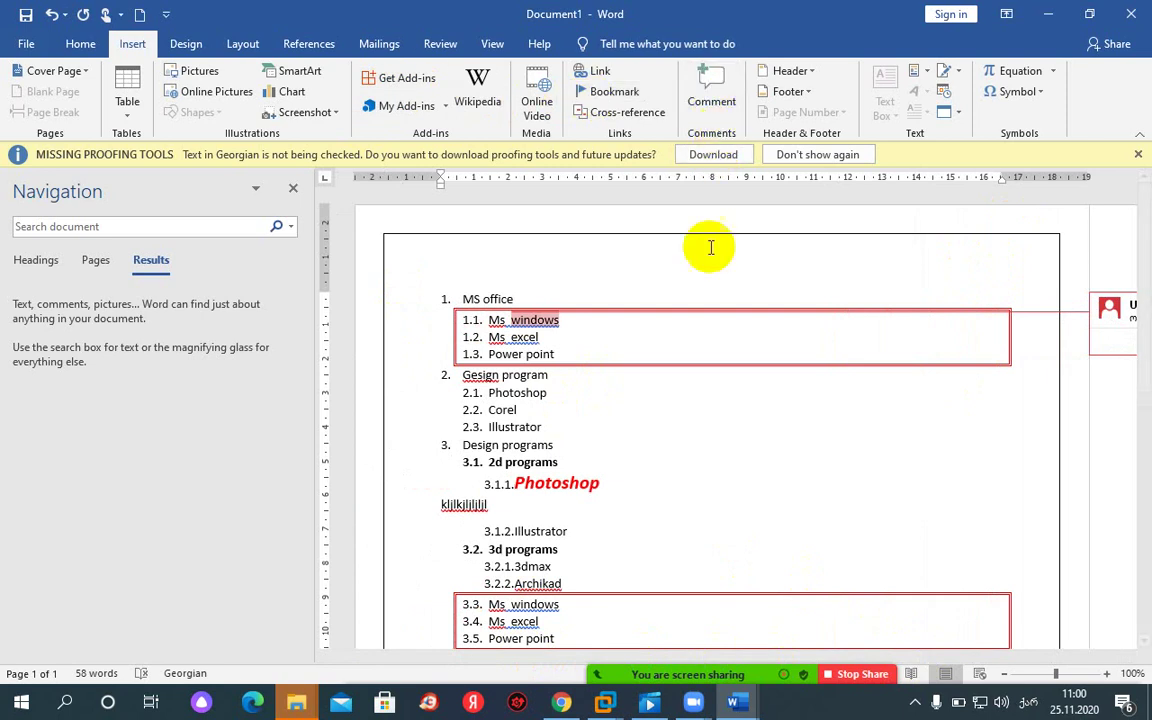
pyautogui.click(715, 400)
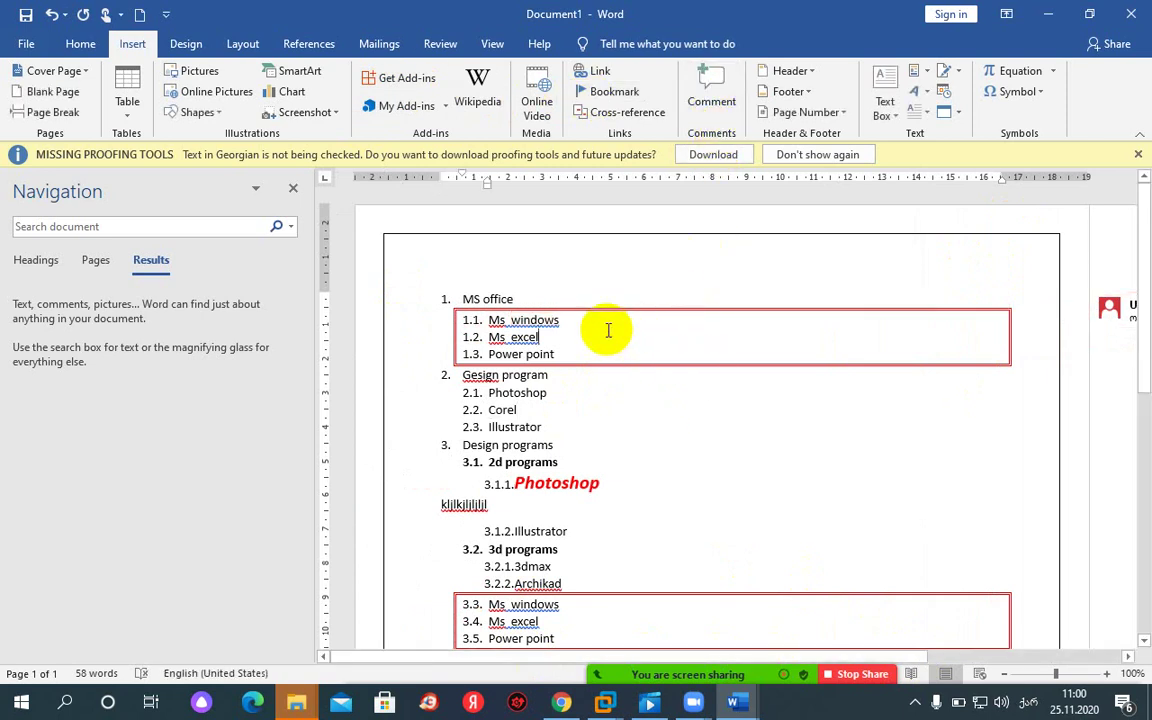
pyautogui.moveTo(905, 663); pyautogui.dragTo(1085, 656)
pyautogui.click(928, 316)
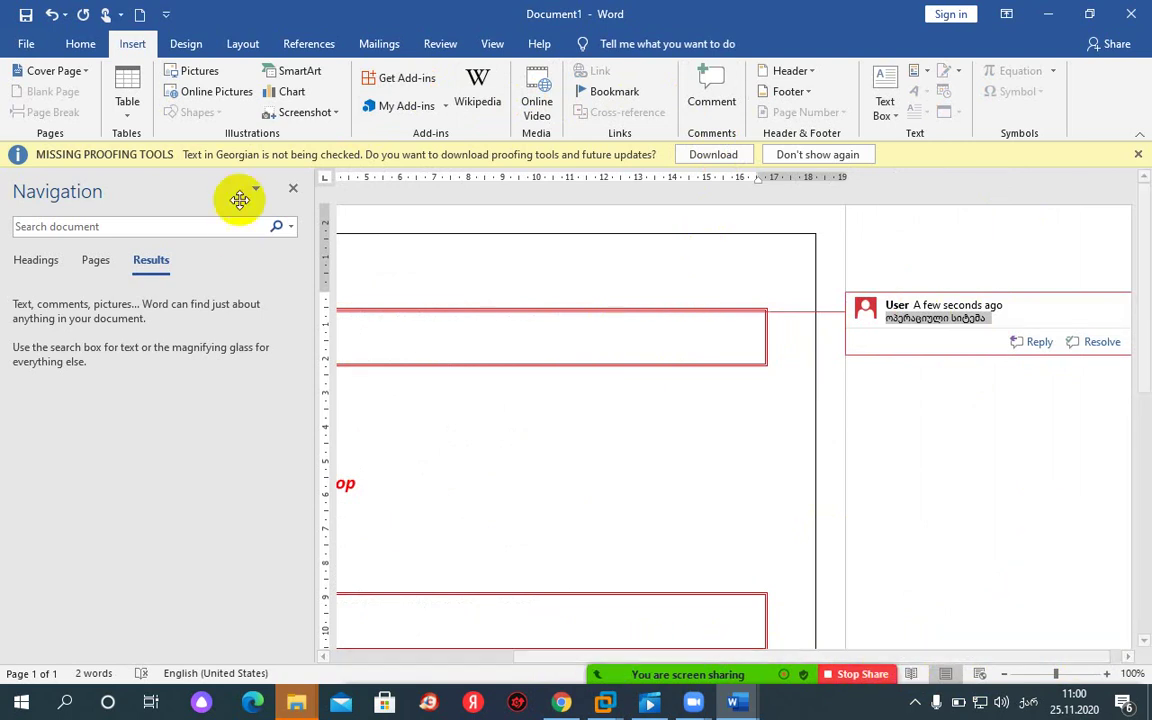
# Step: Hide the Navigation pane, then briefly open the page header and return to the body
pyautogui.click(293, 189)
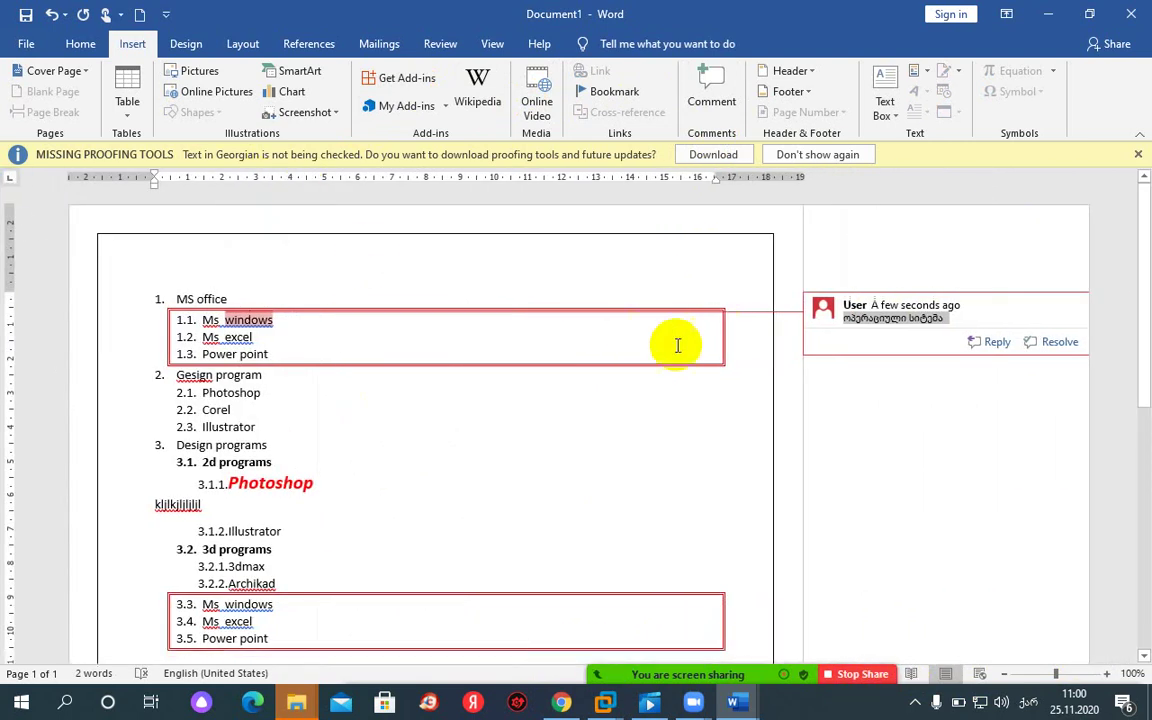
pyautogui.click(277, 319)
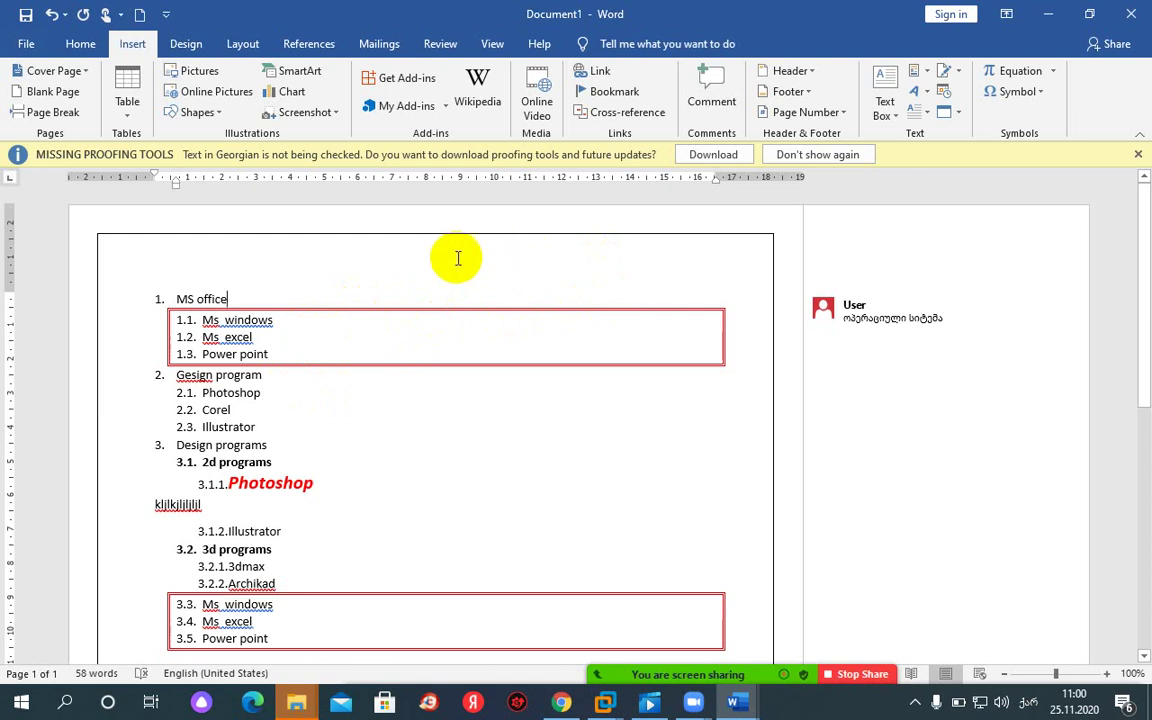
pyautogui.click(203, 253)
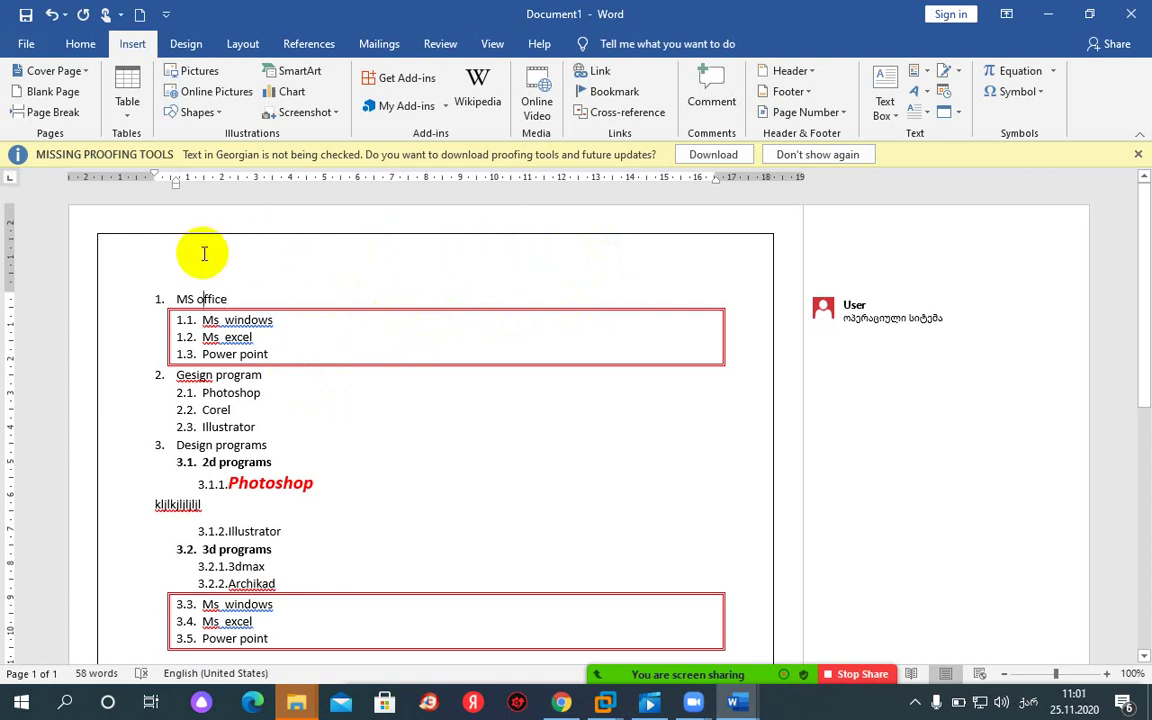
pyautogui.doubleClick(294, 252)
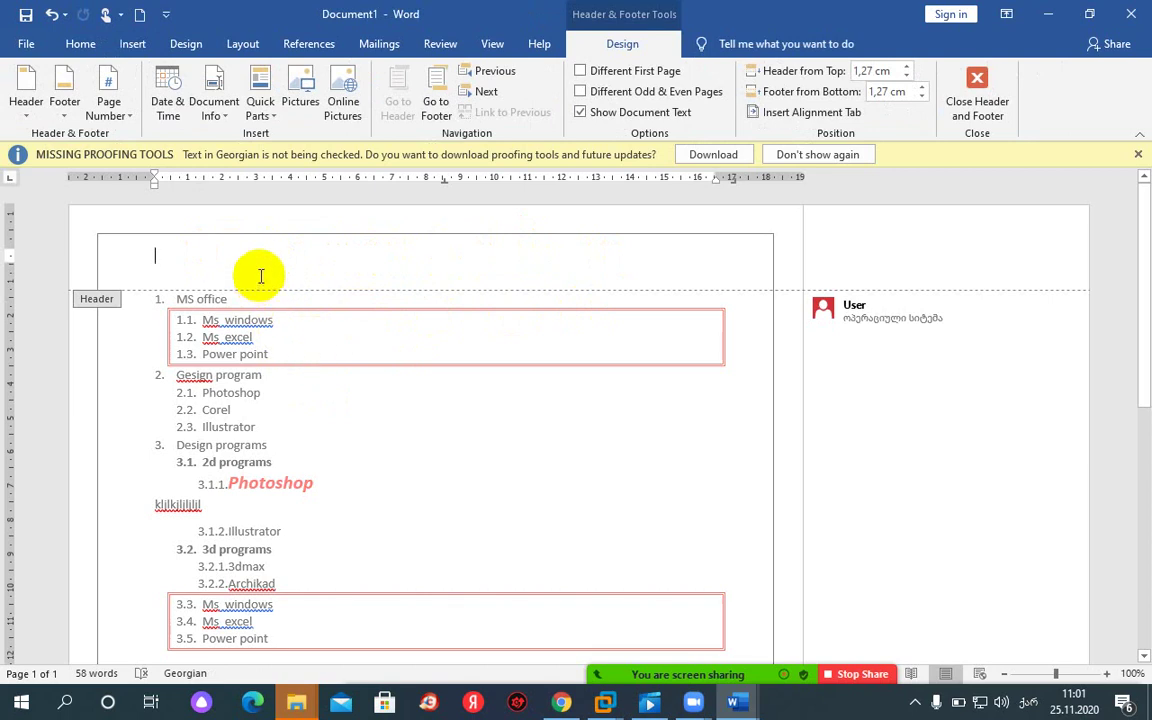
pyautogui.doubleClick(334, 399)
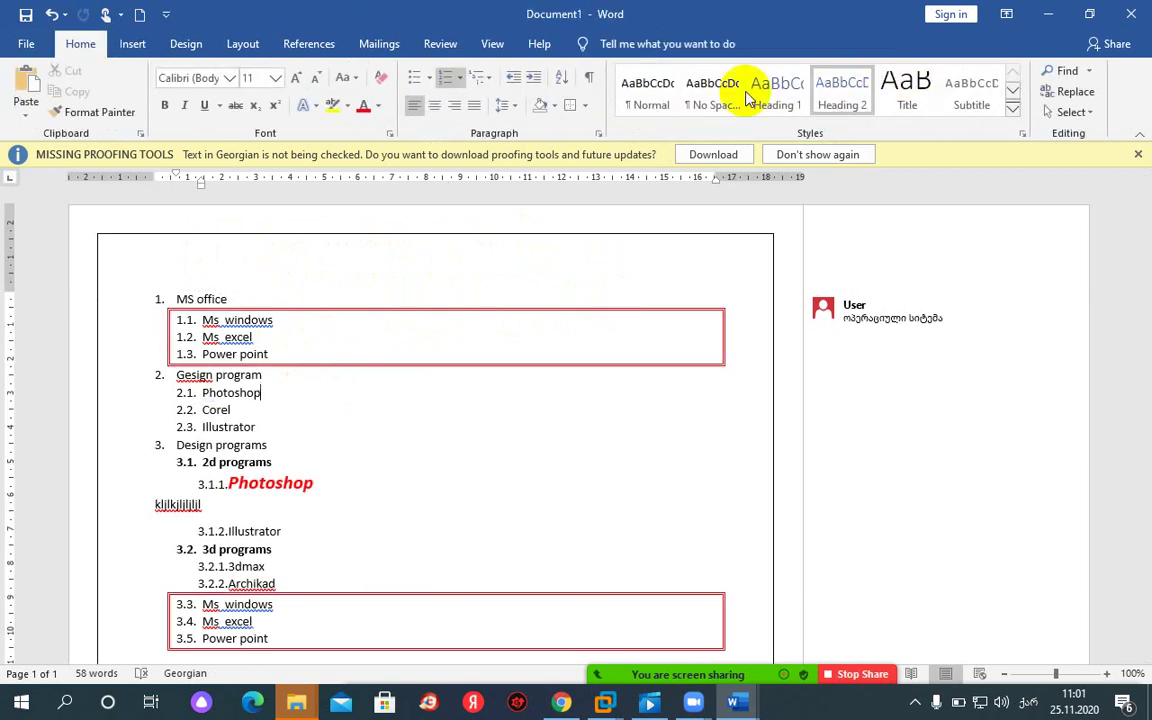
# Step: Insert a Simple Text Box, clear its placeholder, and move it beside the MS office sub-items
pyautogui.click(128, 44)
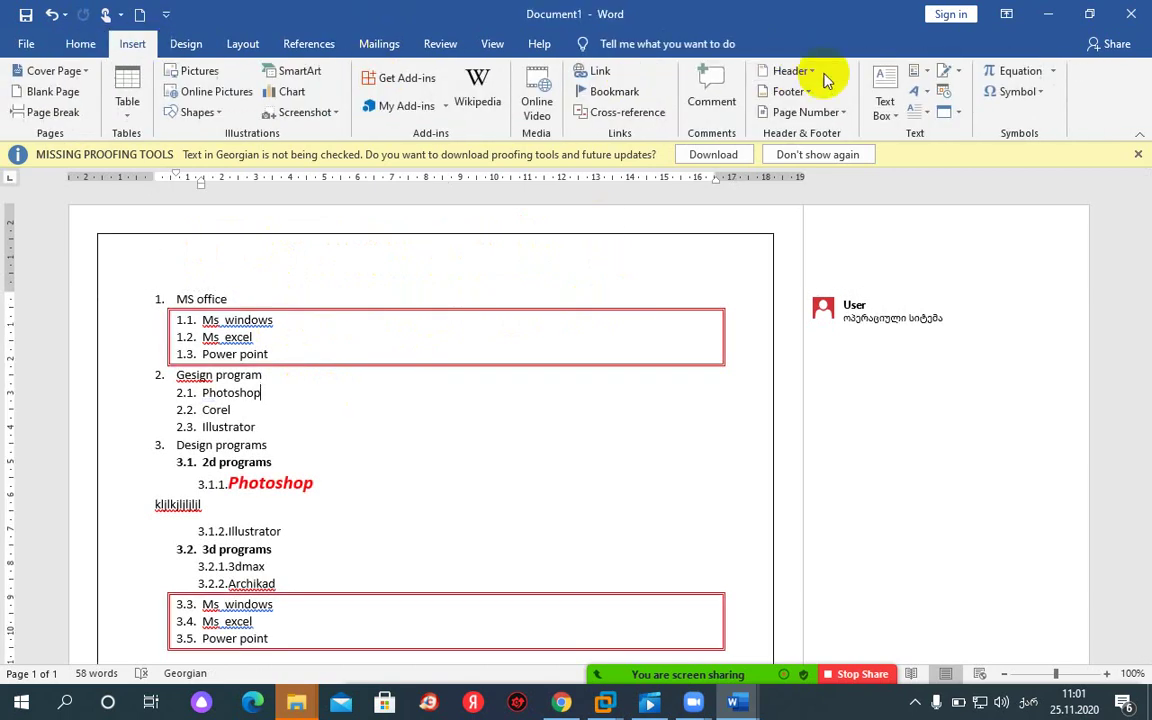
pyautogui.click(888, 112)
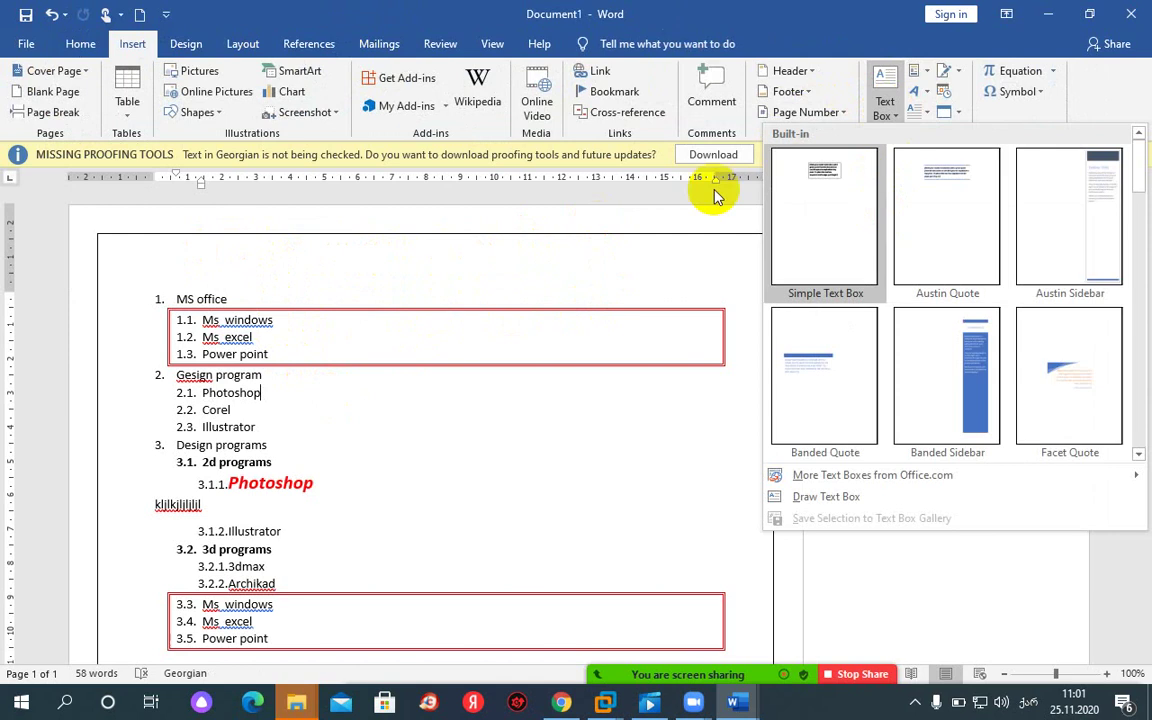
pyautogui.click(818, 213)
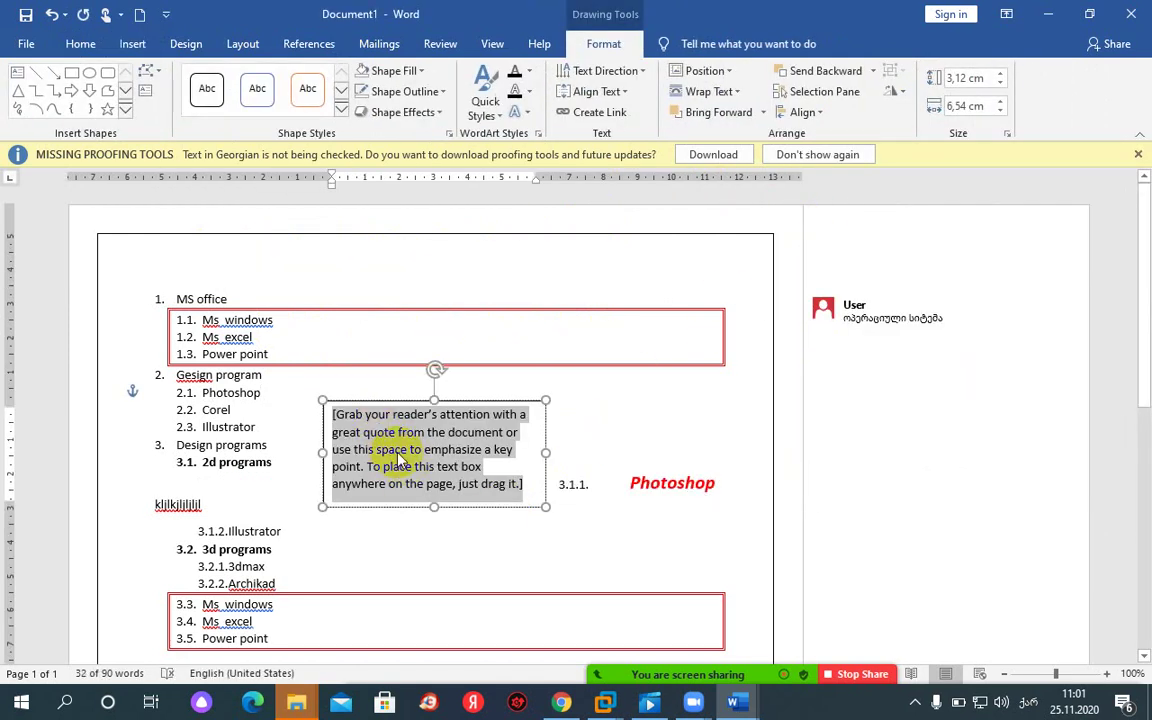
pyautogui.press('Delete')
pyautogui.write('ოპერაციული სიტემა')
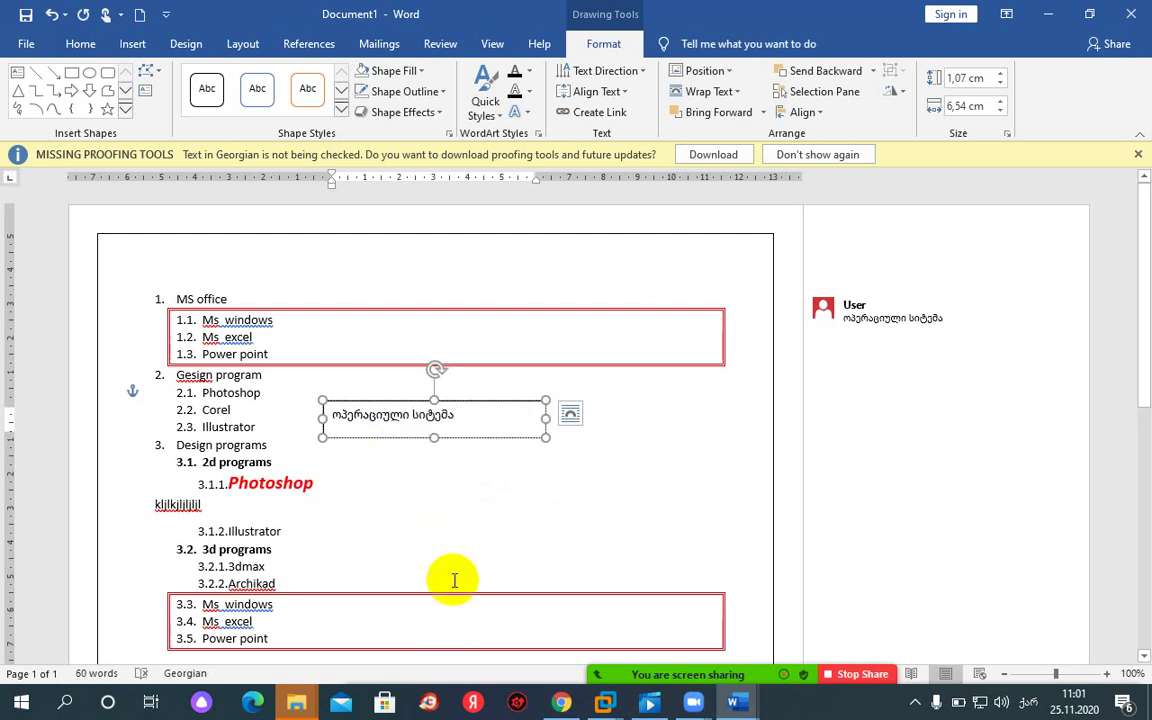
pyautogui.click(458, 509)
pyautogui.click(415, 410)
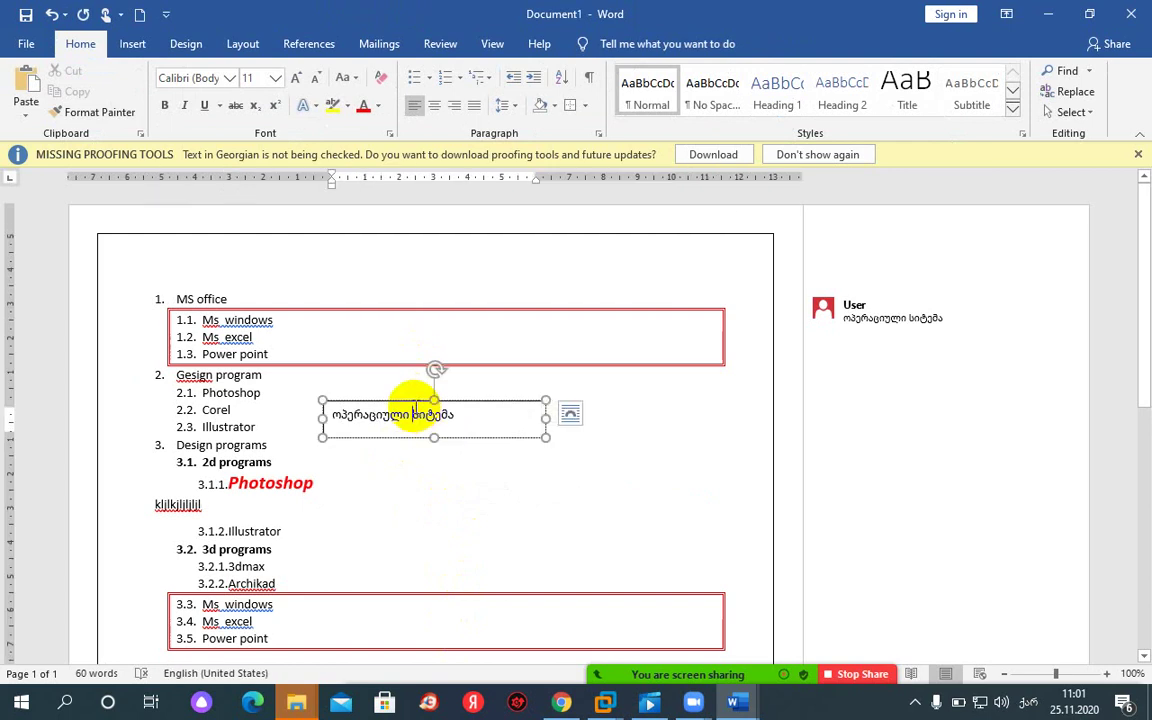
pyautogui.moveTo(418, 407); pyautogui.dragTo(442, 314)
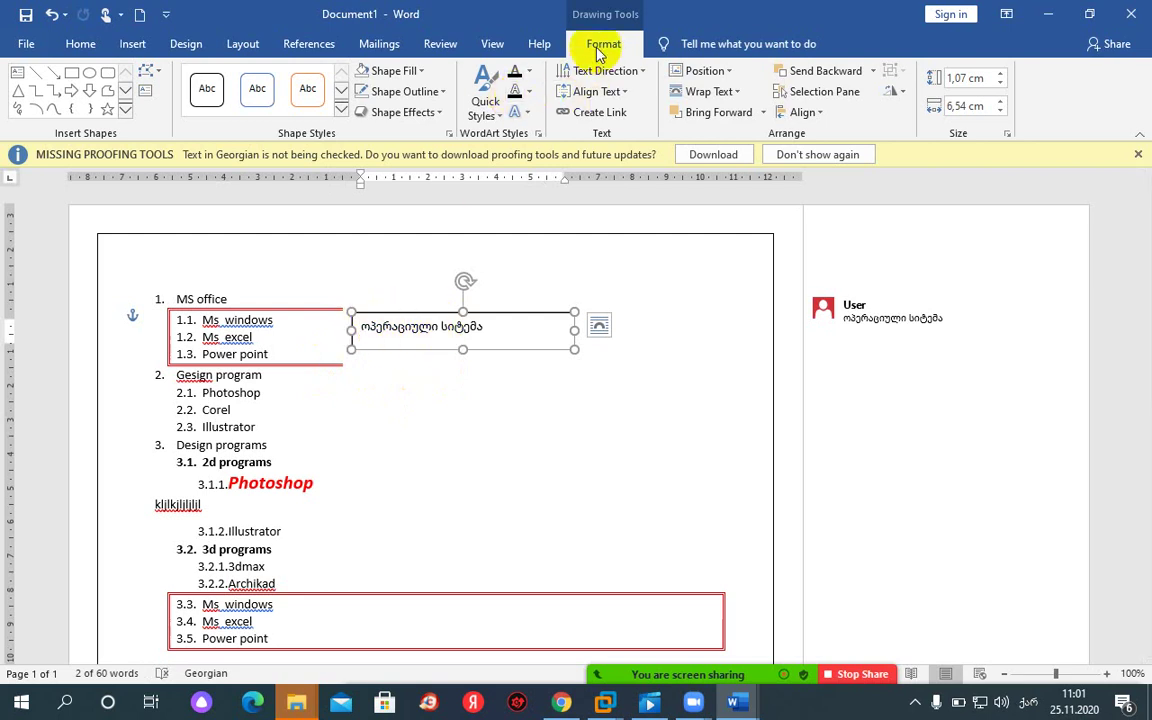
# Step: Set the Georgian text box's Shape Fill to No Fill
pyautogui.click(421, 74)
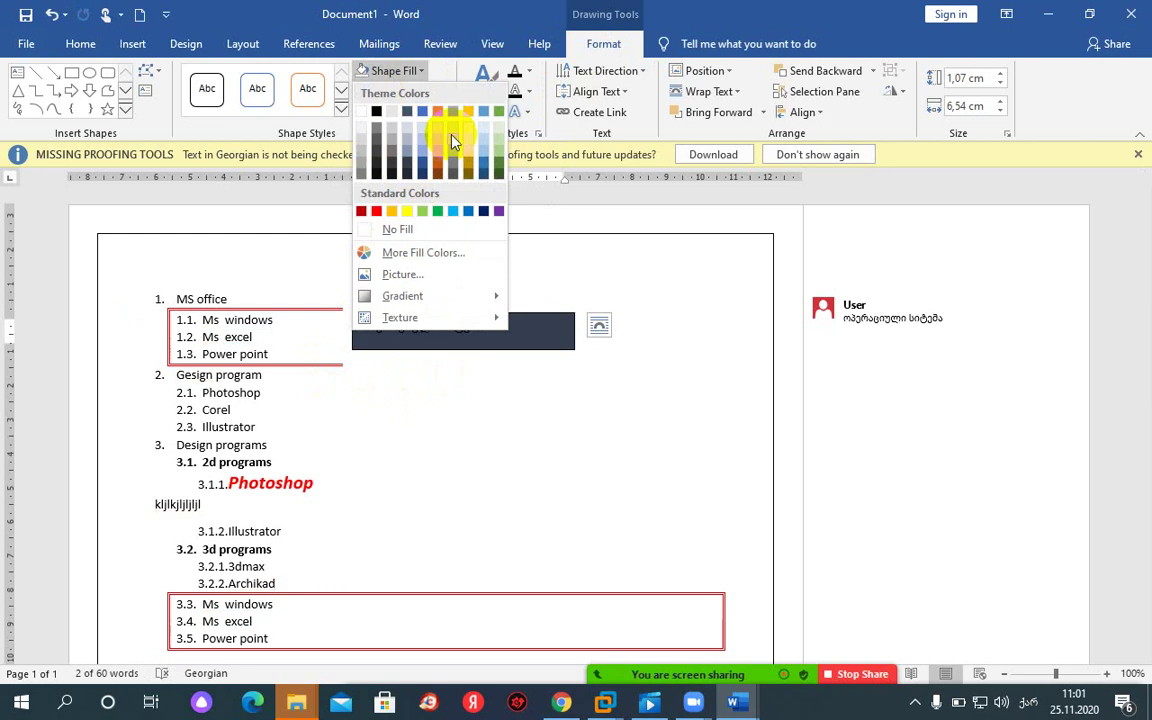
pyautogui.click(410, 232)
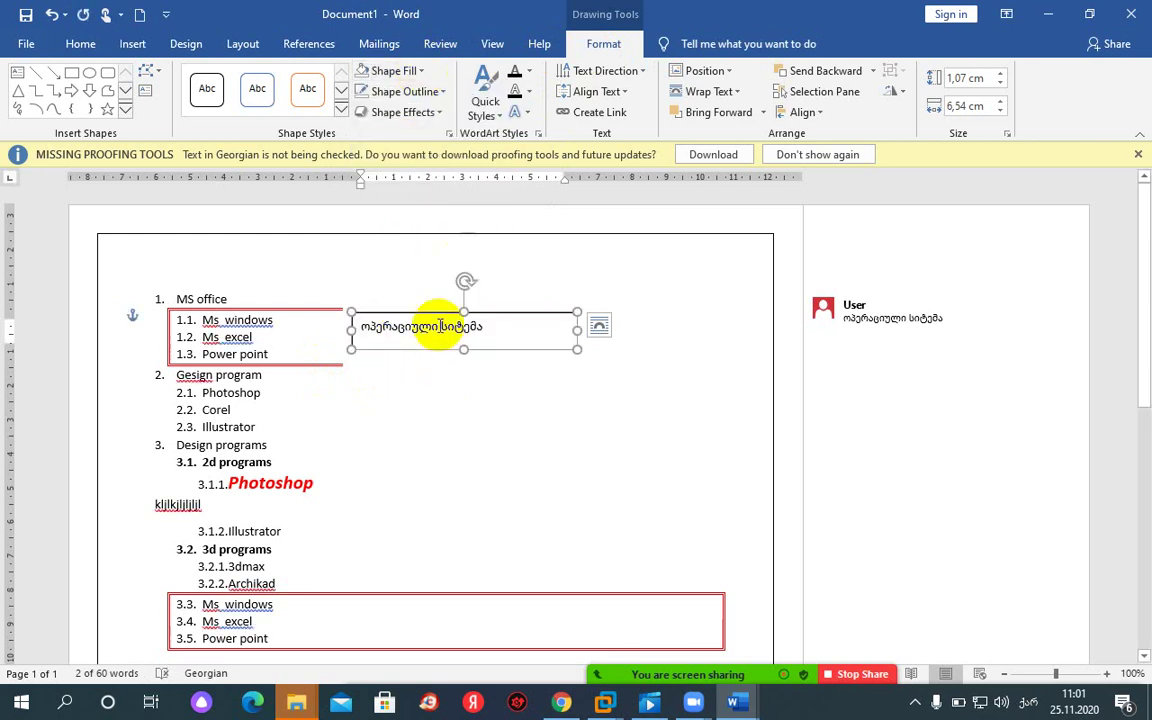
pyautogui.click(421, 72)
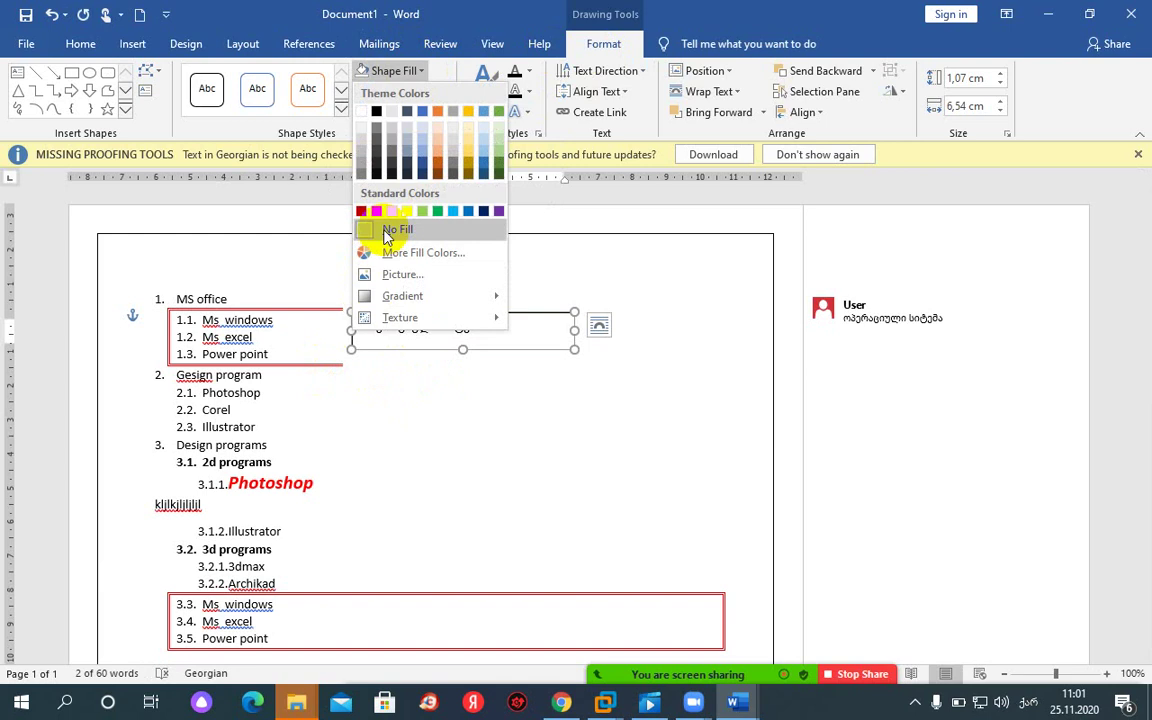
pyautogui.click(387, 231)
pyautogui.click(463, 453)
pyautogui.click(413, 330)
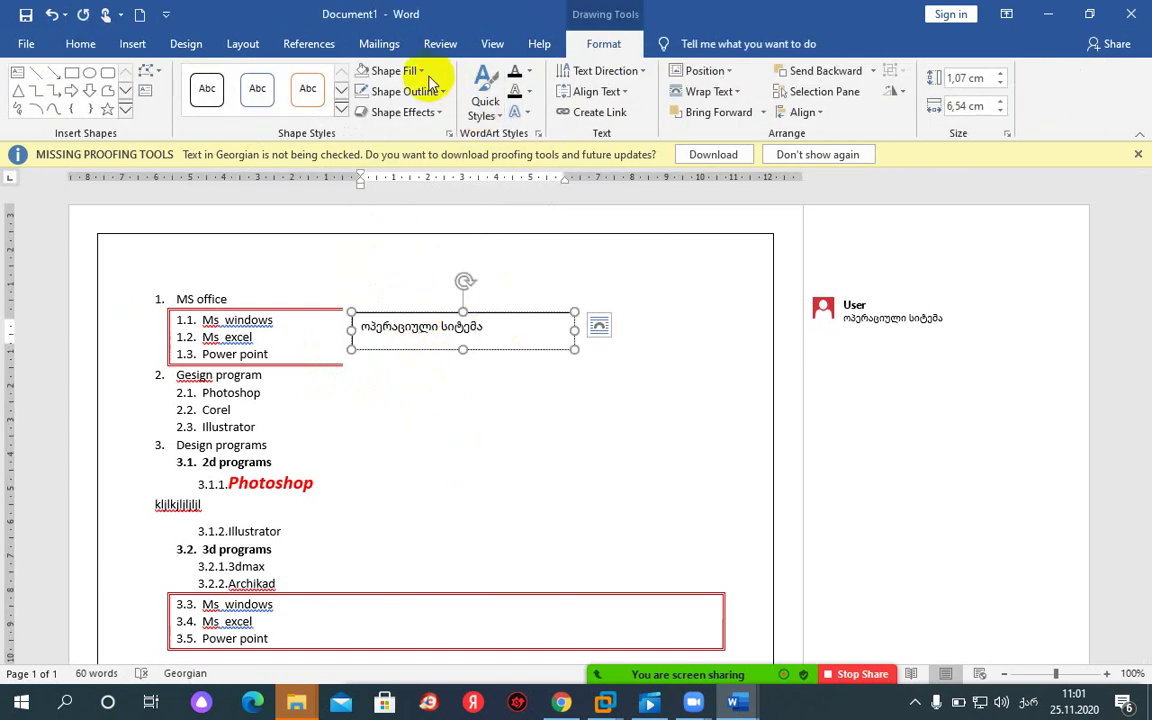
pyautogui.click(424, 72)
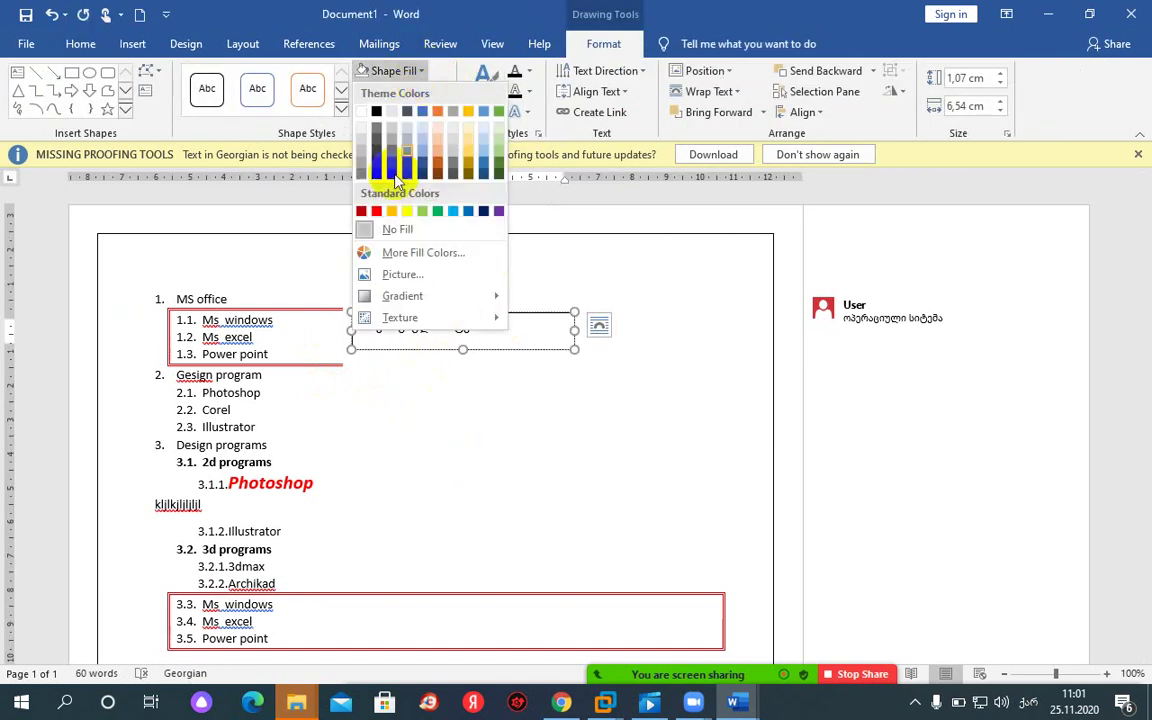
pyautogui.click(389, 229)
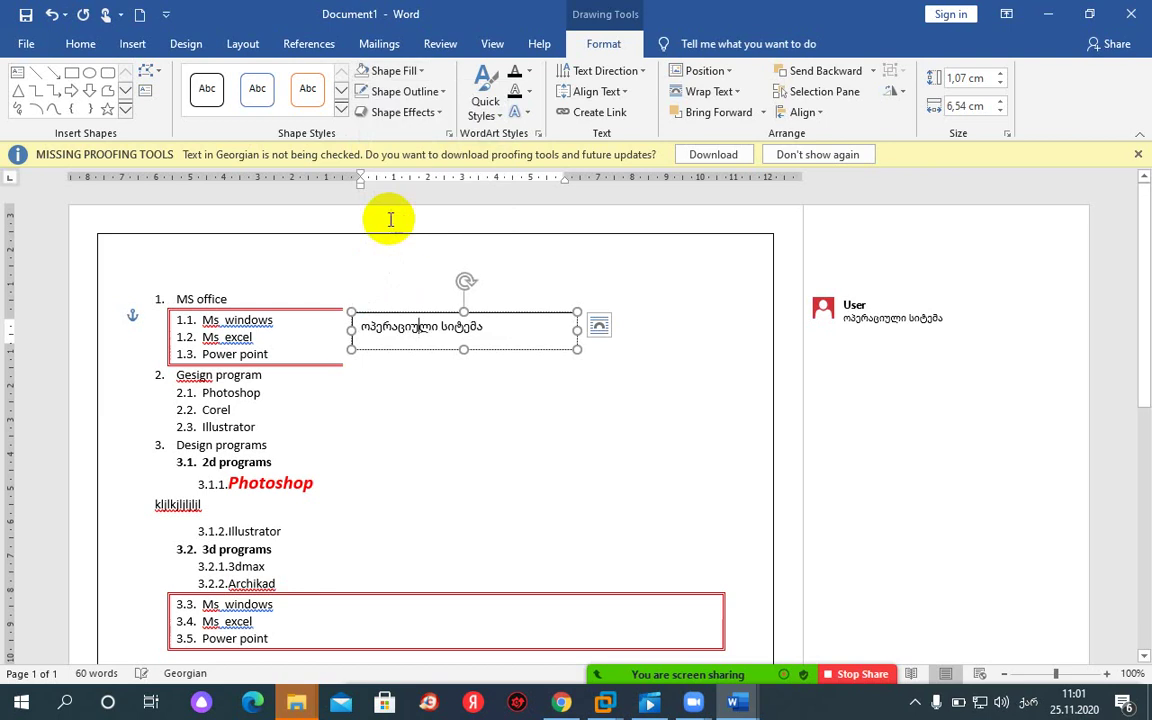
# Step: Remove the text box's outline and drag it right over the MS office frame
pyautogui.click(434, 98)
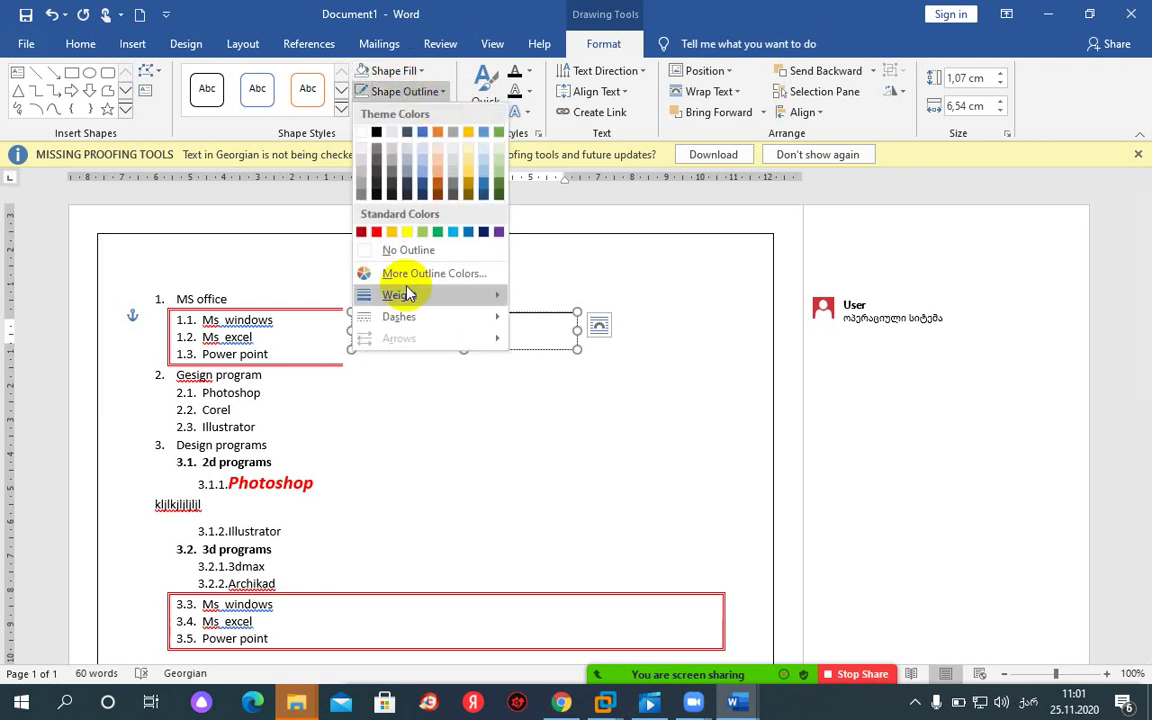
pyautogui.click(407, 251)
pyautogui.click(450, 473)
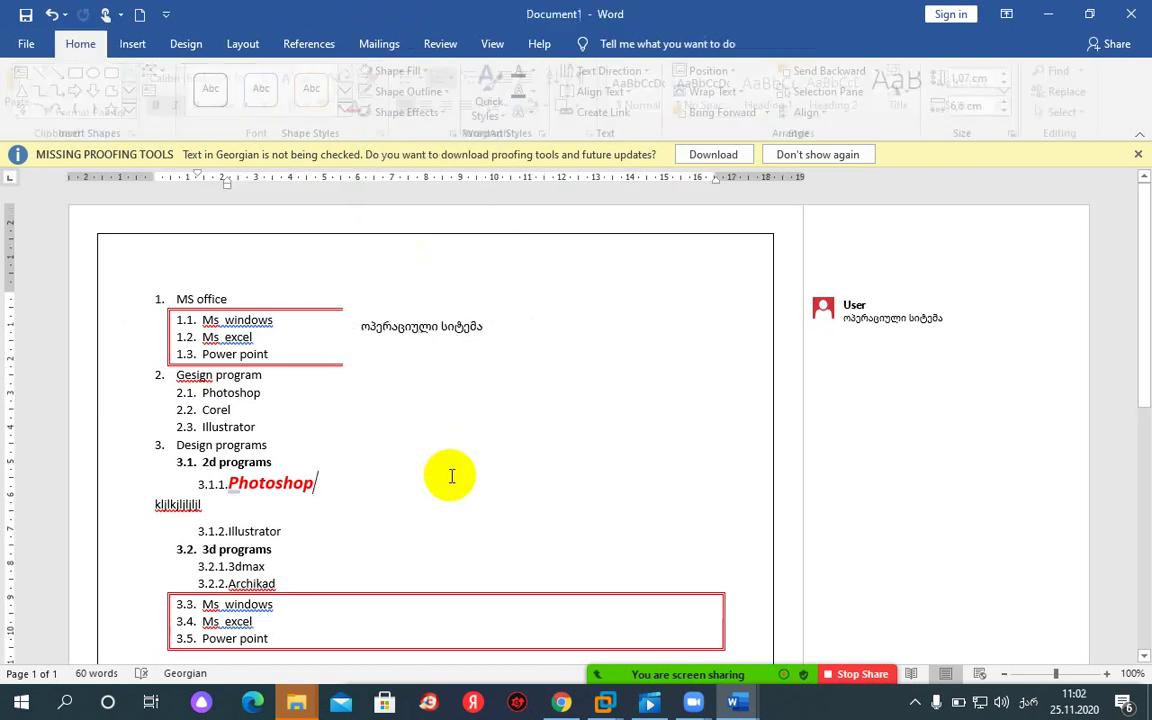
pyautogui.click(413, 345)
pyautogui.doubleClick(413, 345)
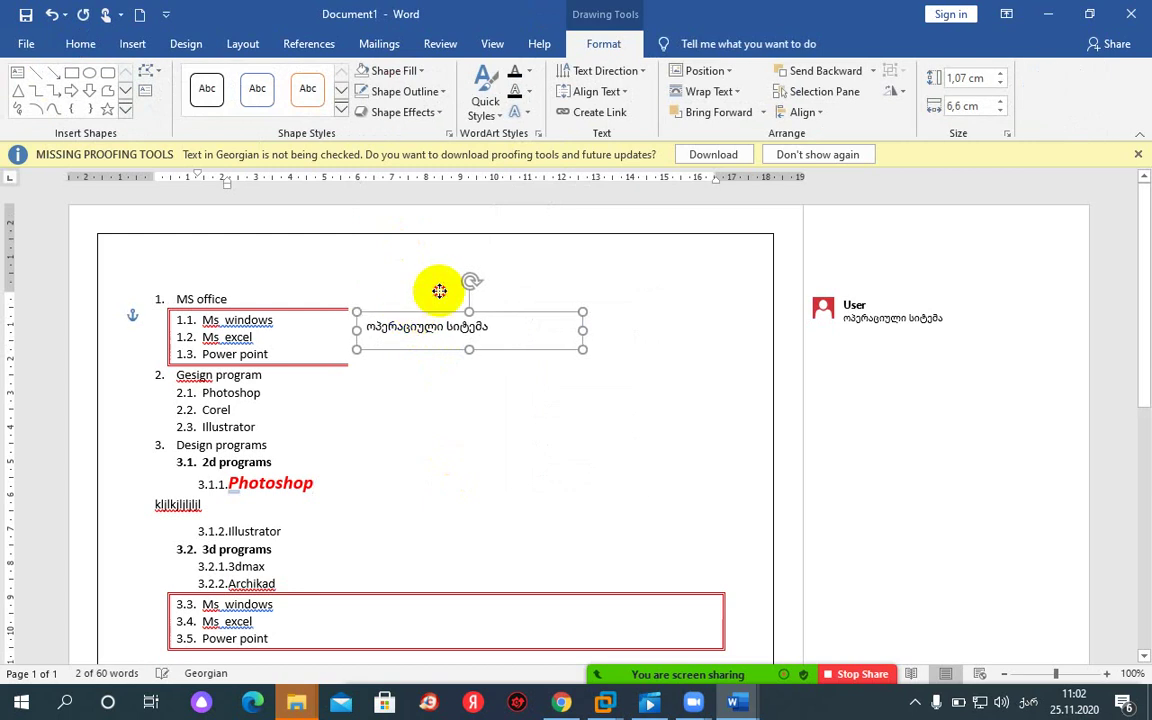
pyautogui.moveTo(406, 316); pyautogui.dragTo(521, 294)
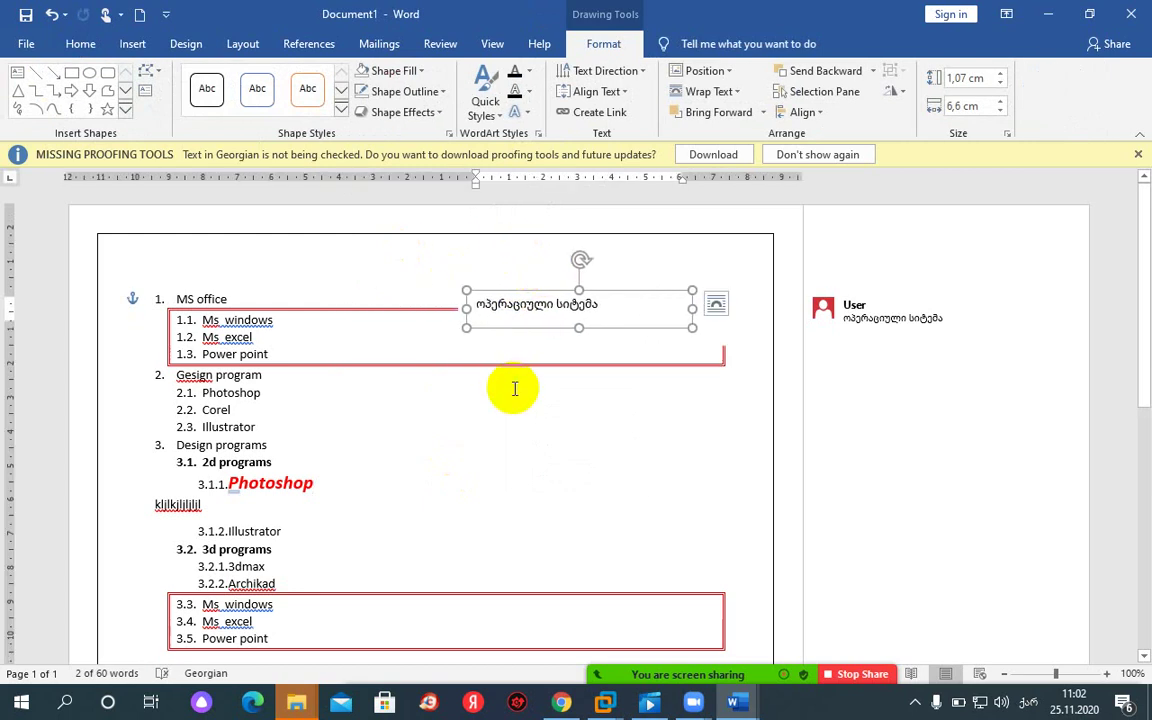
# Step: Reapply No Fill and move the text box left, level with item 1.2
pyautogui.click(150, 43)
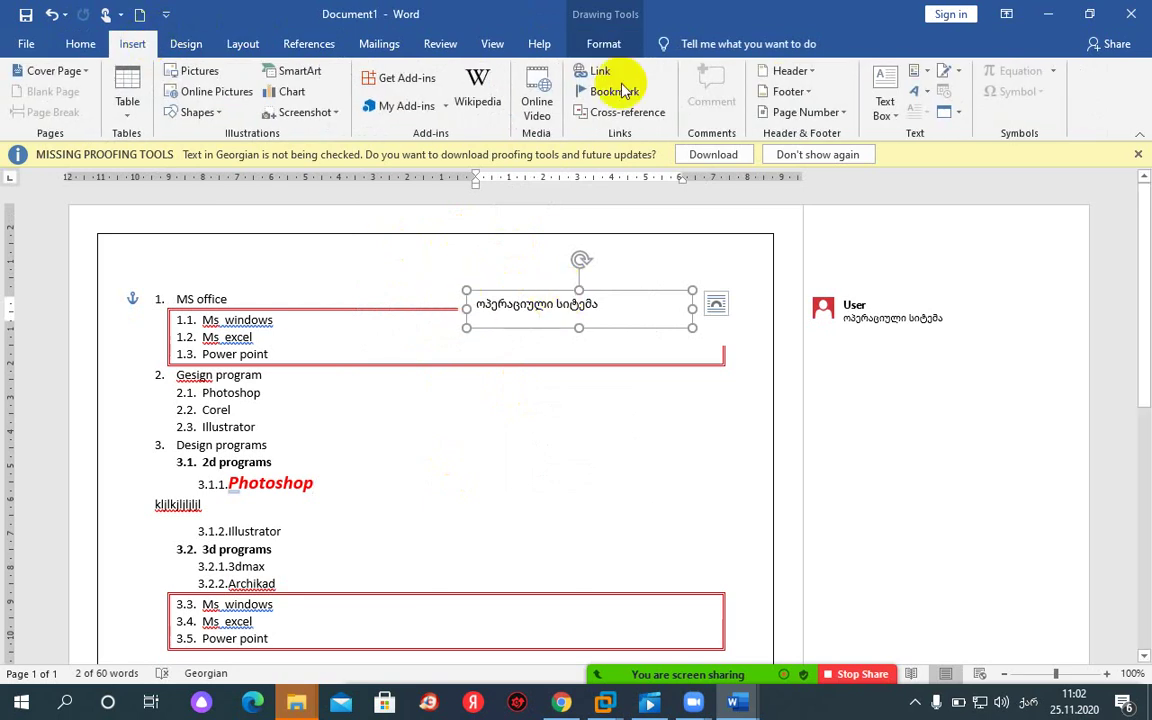
pyautogui.click(601, 44)
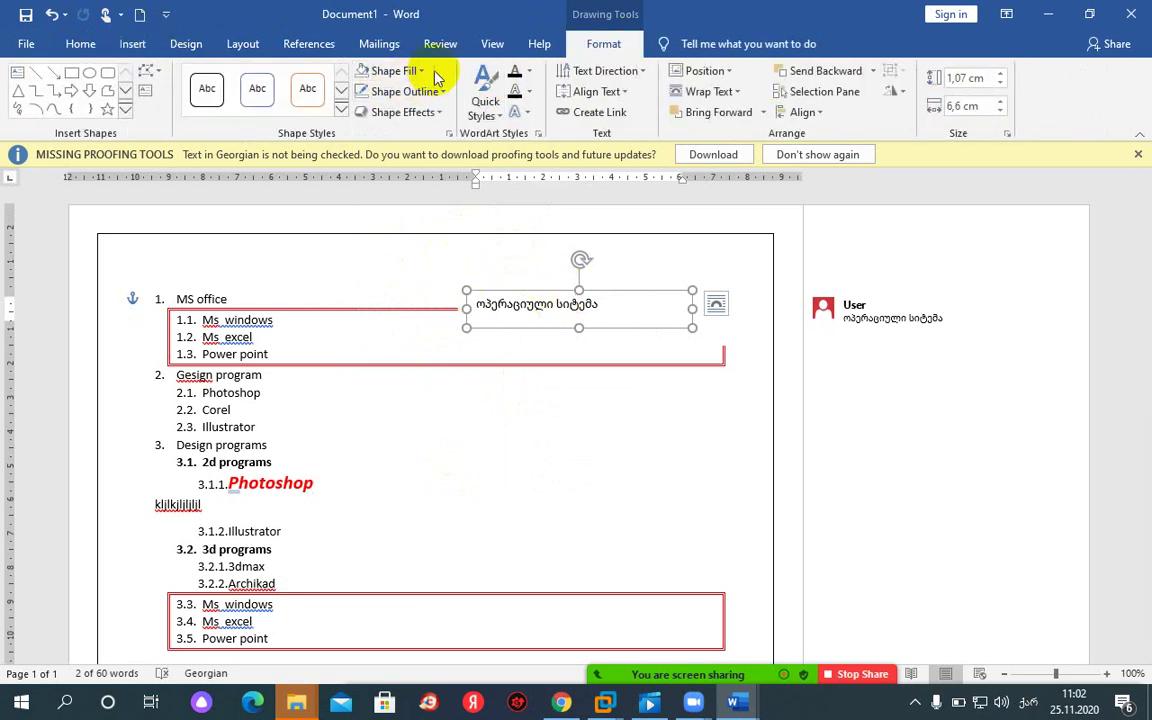
pyautogui.click(423, 72)
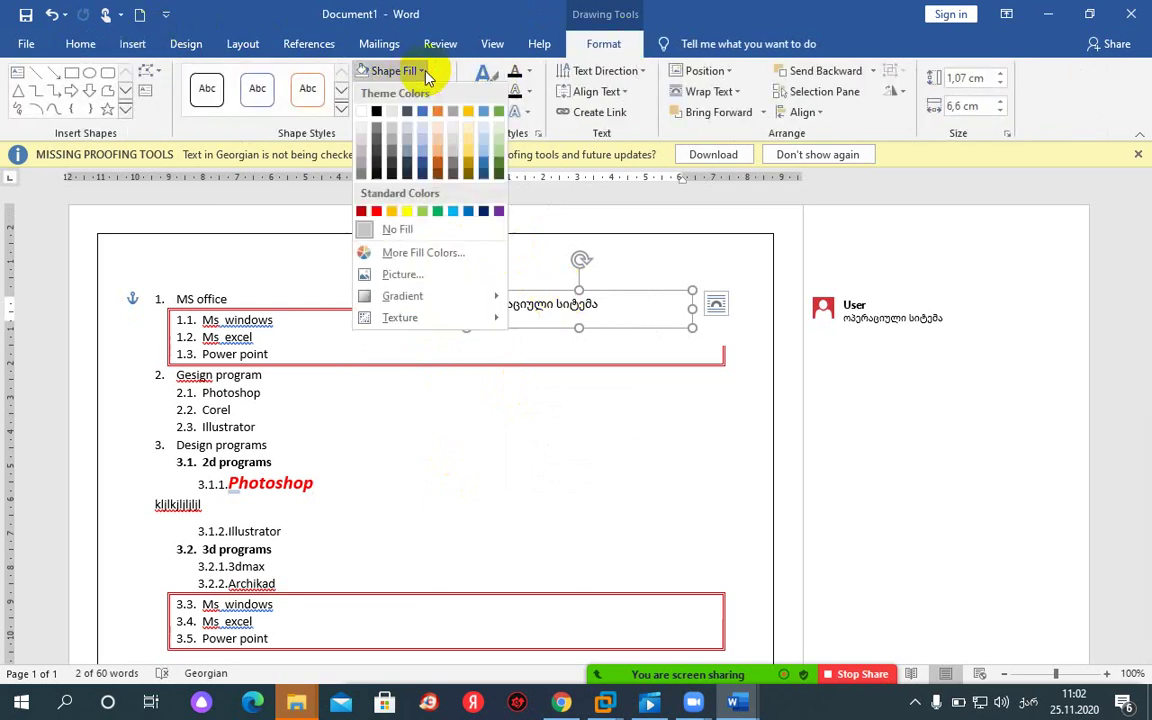
pyautogui.click(392, 232)
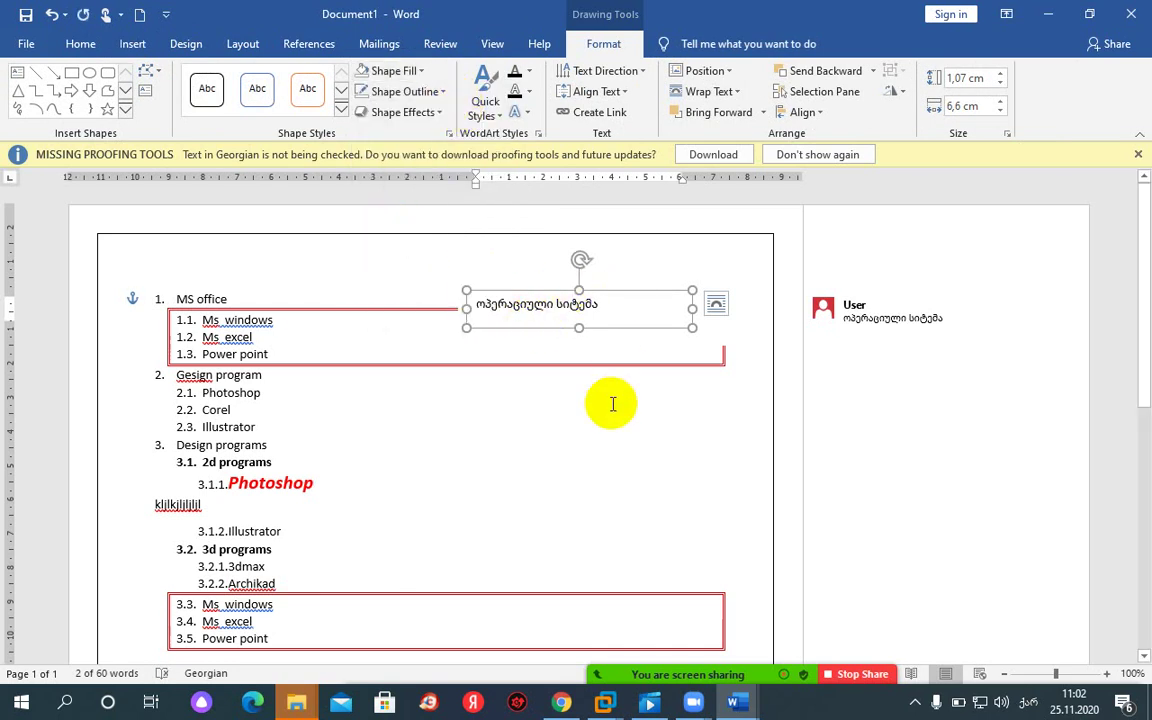
pyautogui.press('Escape')
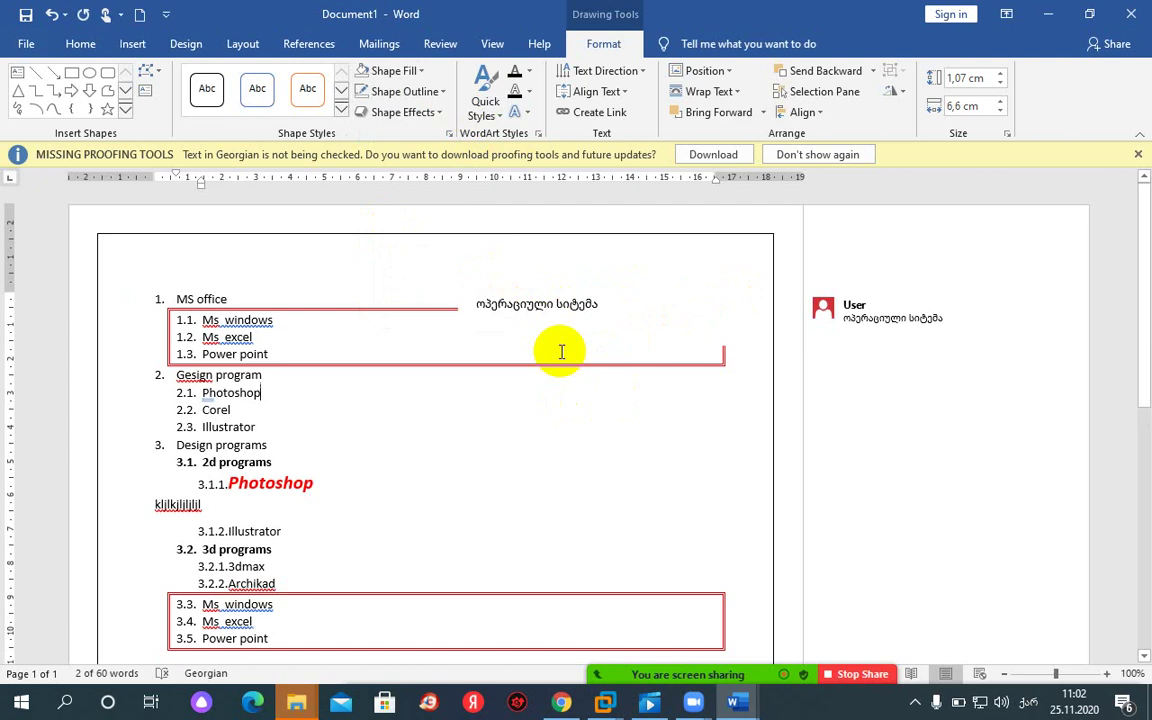
pyautogui.click(535, 298)
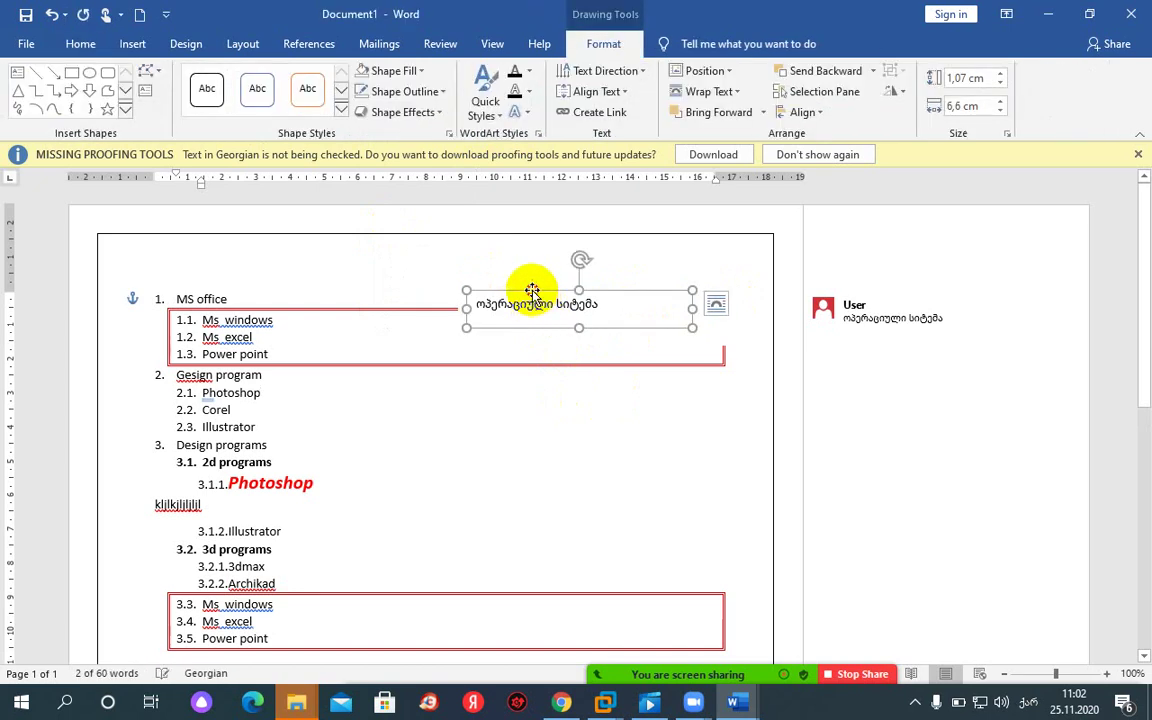
pyautogui.moveTo(532, 291)
pyautogui.mouseDown()
pyautogui.moveTo(327, 411)
pyautogui.moveTo(272, 413)
pyautogui.moveTo(447, 286)
pyautogui.moveTo(457, 319)
pyautogui.mouseUp()
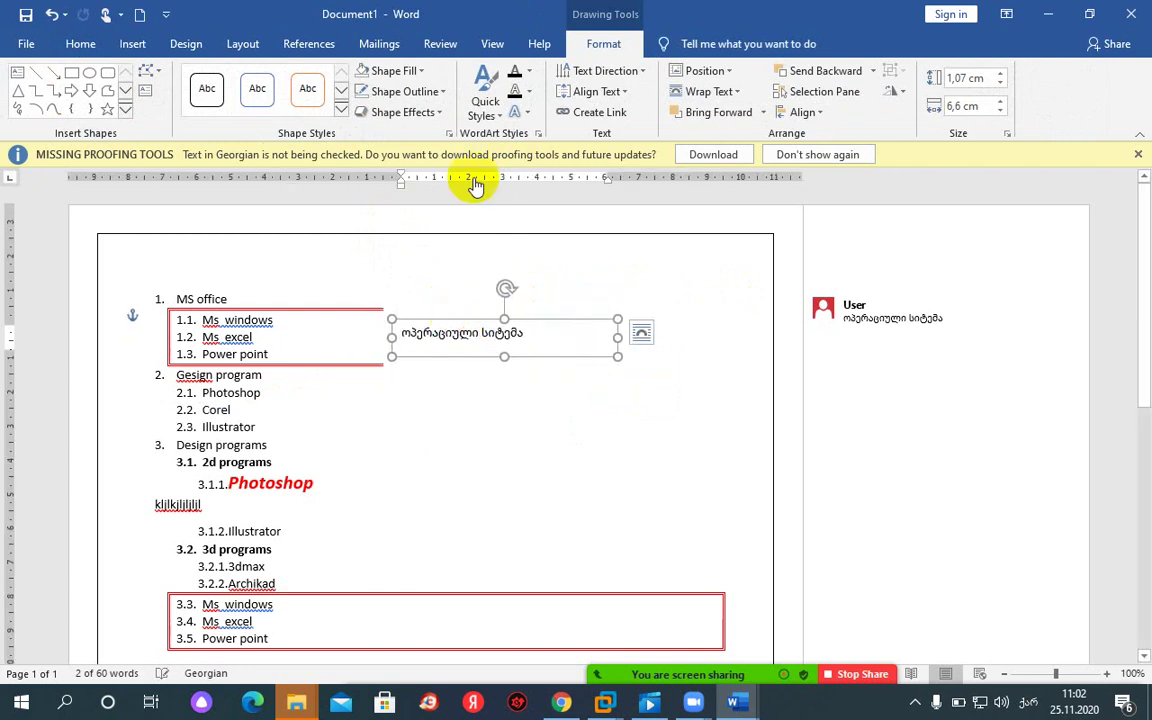
# Step: Draw a text box reading 'ჯსკდფჯკჯჰფკჰ', narrow it to 4.52 cm, and place it top-right
pyautogui.click(135, 47)
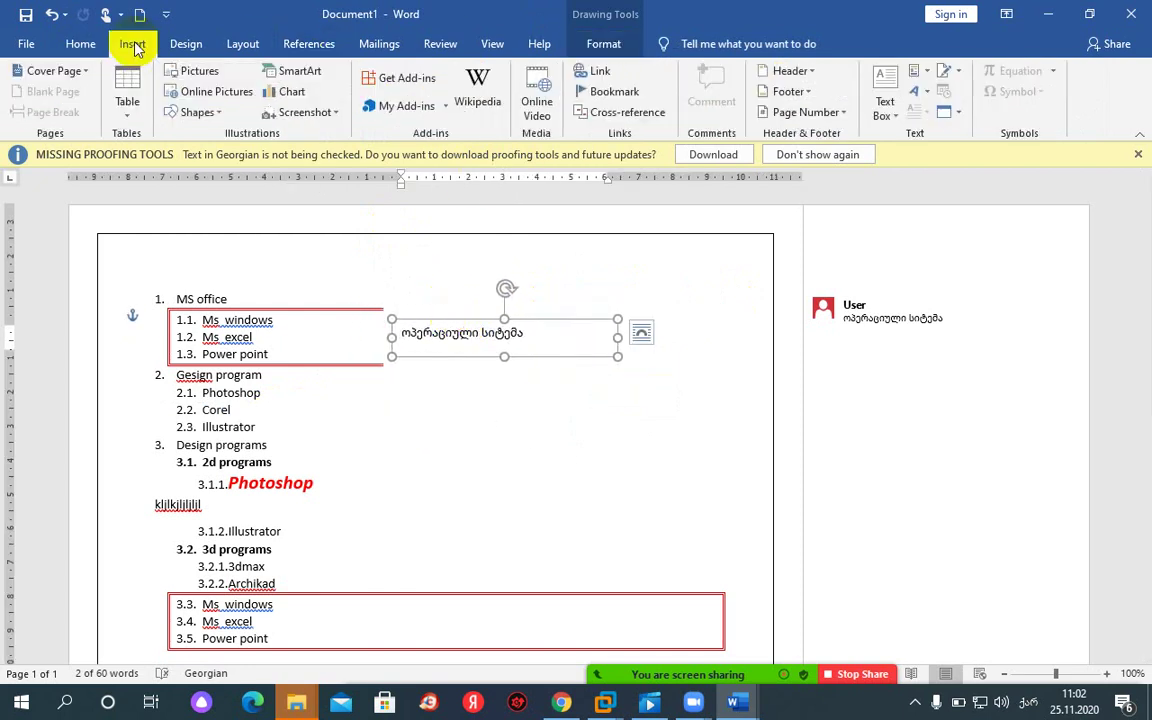
pyautogui.click(890, 114)
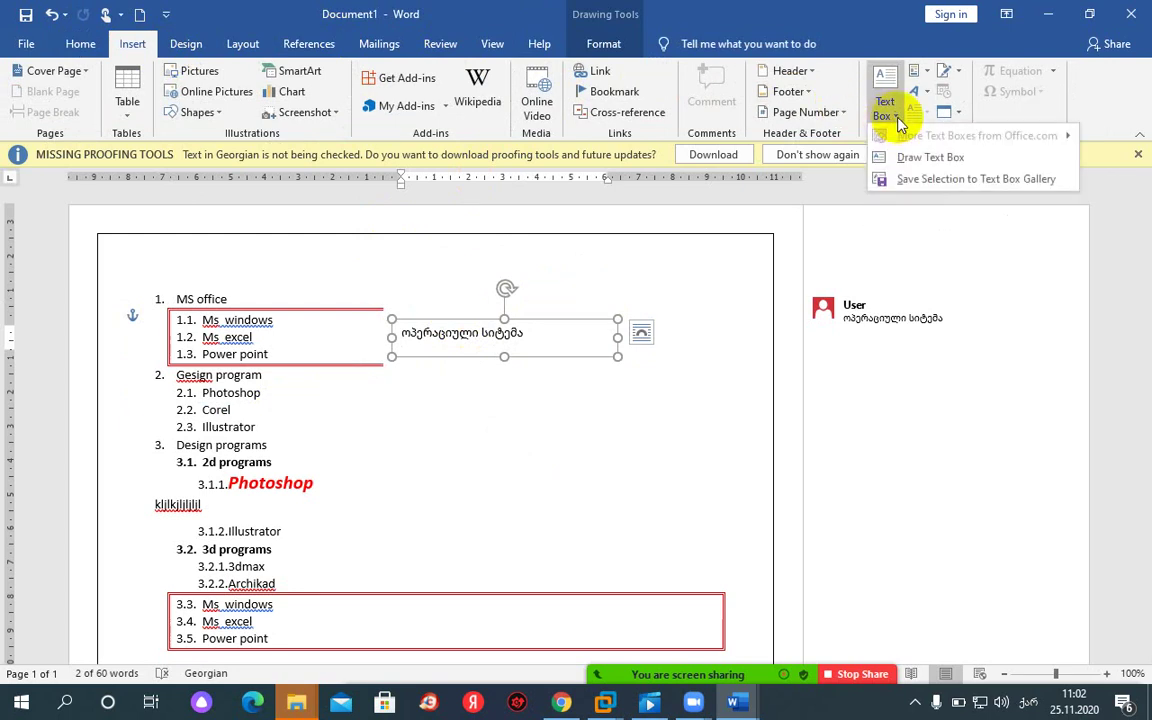
pyautogui.click(912, 165)
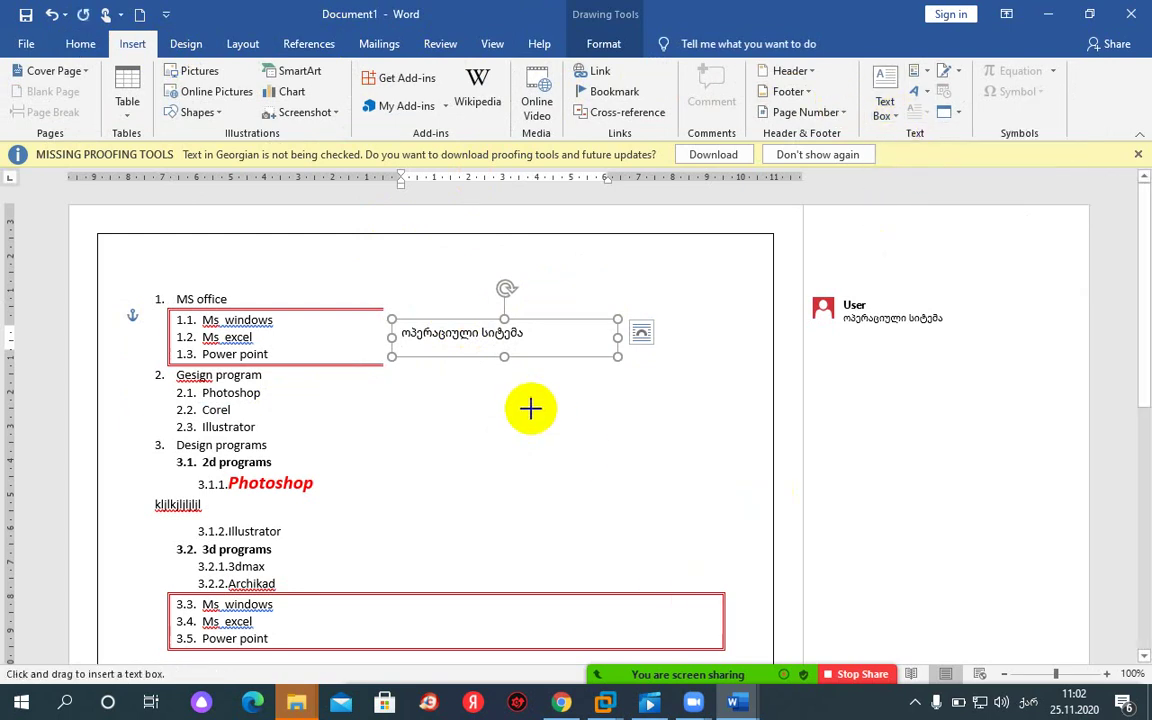
pyautogui.moveTo(445, 391)
pyautogui.mouseDown()
pyautogui.moveTo(470, 445)
pyautogui.moveTo(720, 444)
pyautogui.mouseUp()
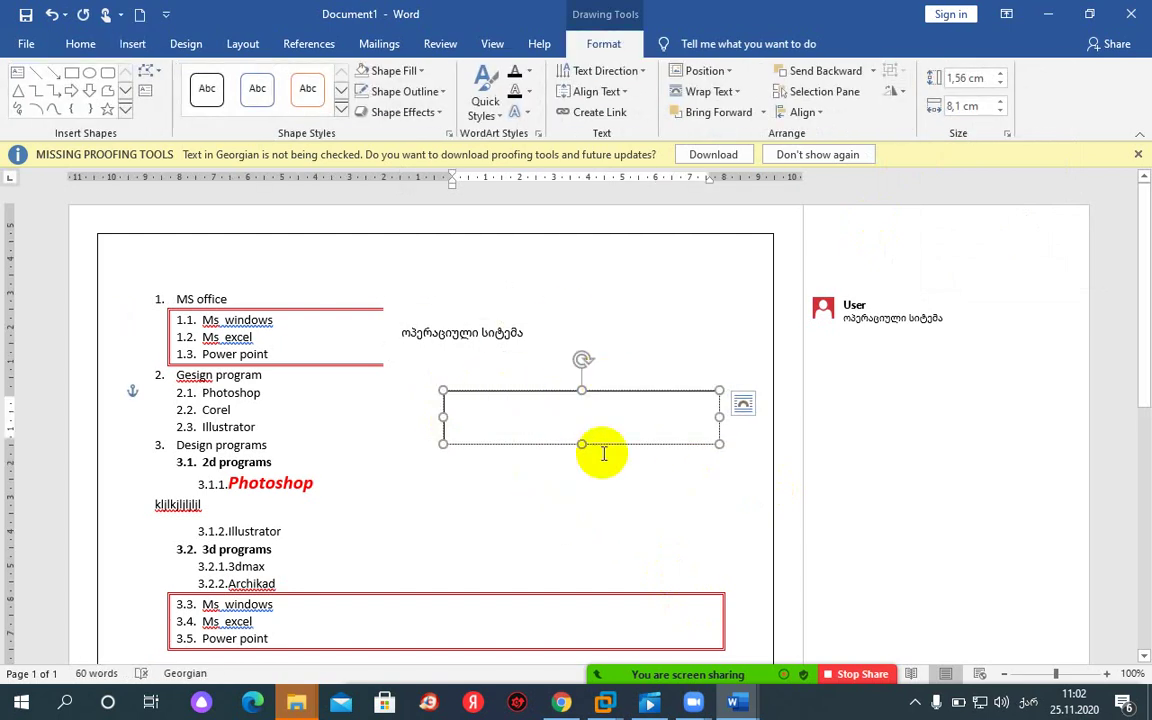
pyautogui.write('ჯსკდფჯკჯჰფკჰ')
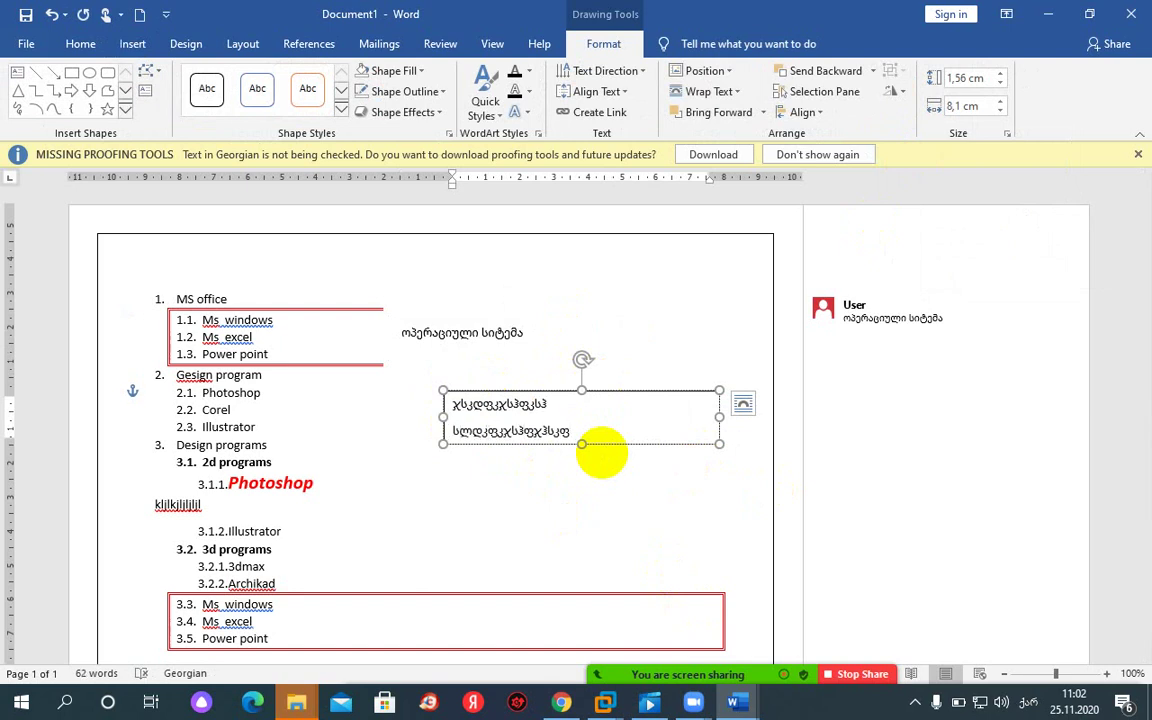
pyautogui.moveTo(719, 417); pyautogui.dragTo(598, 417)
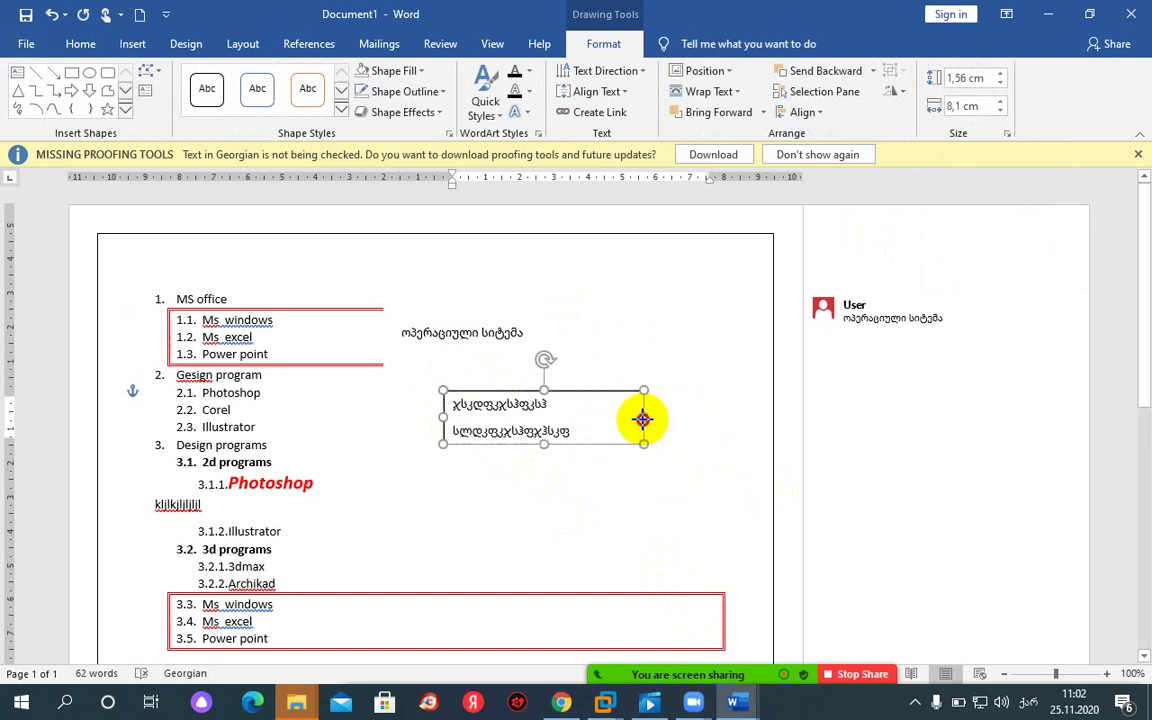
pyautogui.click(504, 496)
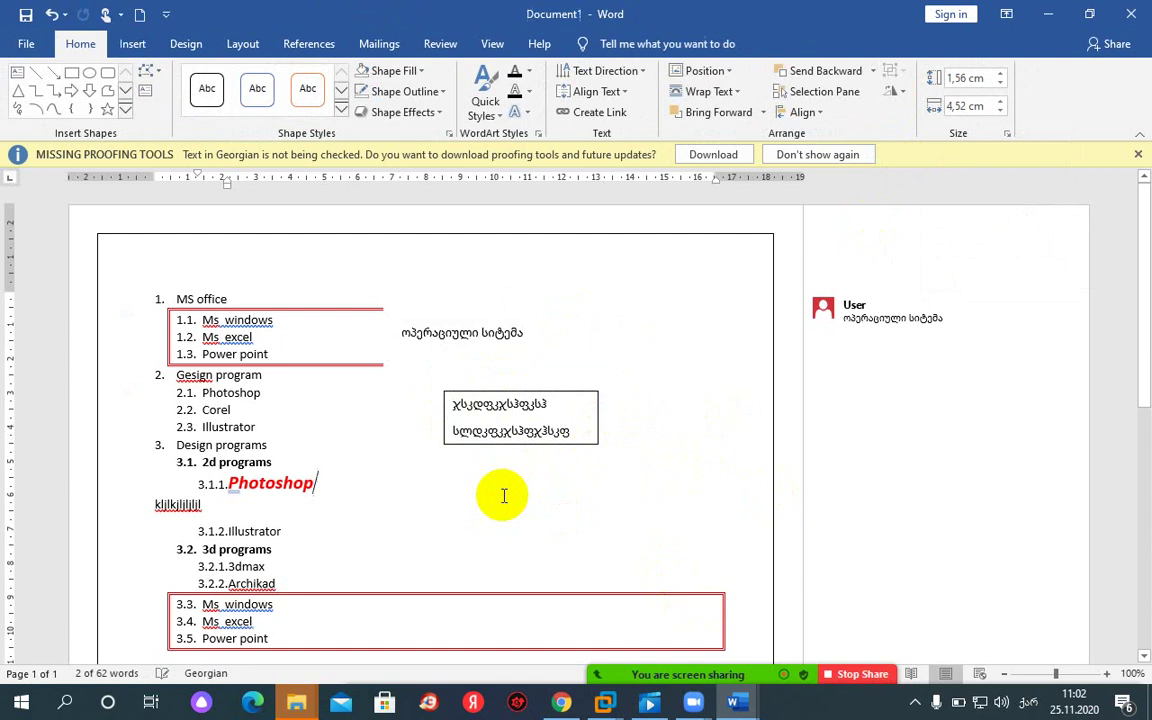
pyautogui.moveTo(480, 392); pyautogui.dragTo(641, 243)
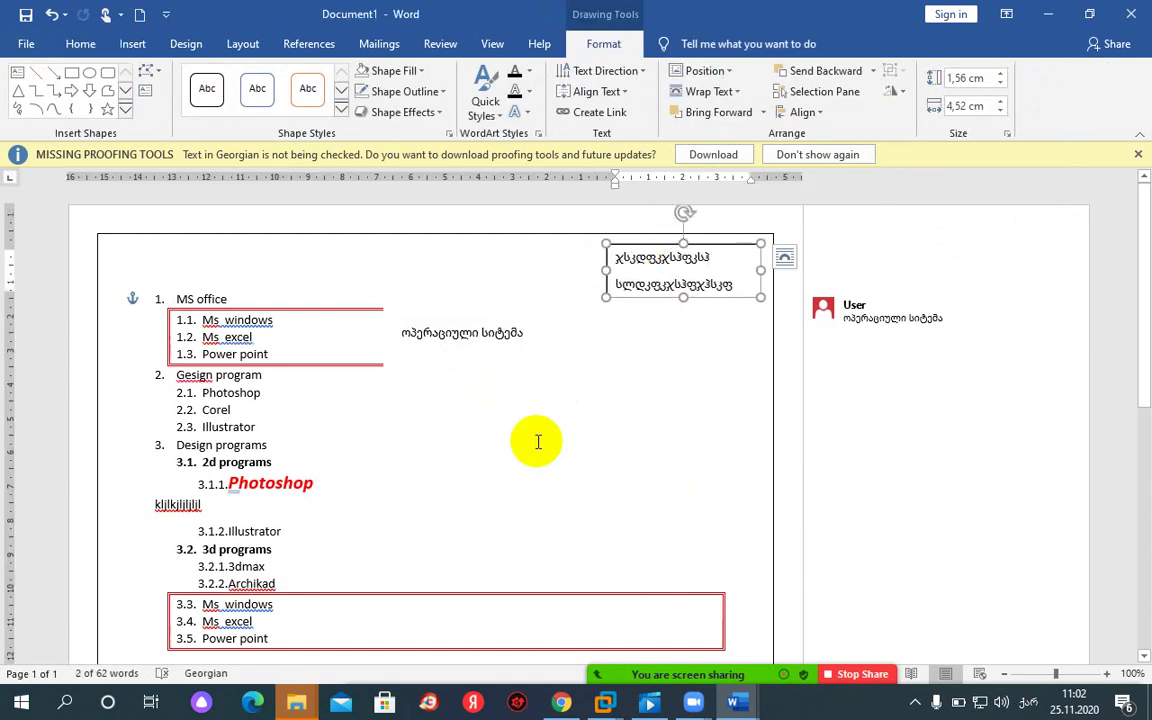
# Step: Narrow the first Georgian text box to 4.21 cm and move it beside items 2.1–2.3
pyautogui.click(451, 322)
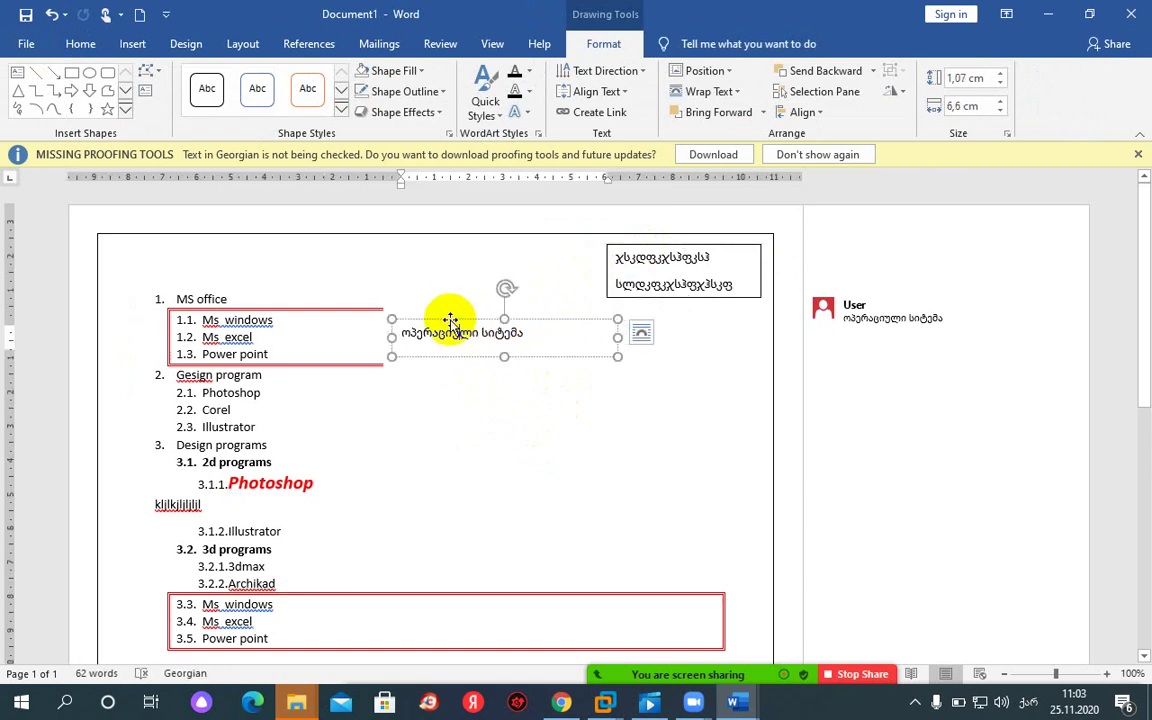
pyautogui.moveTo(450, 314); pyautogui.dragTo(530, 449)
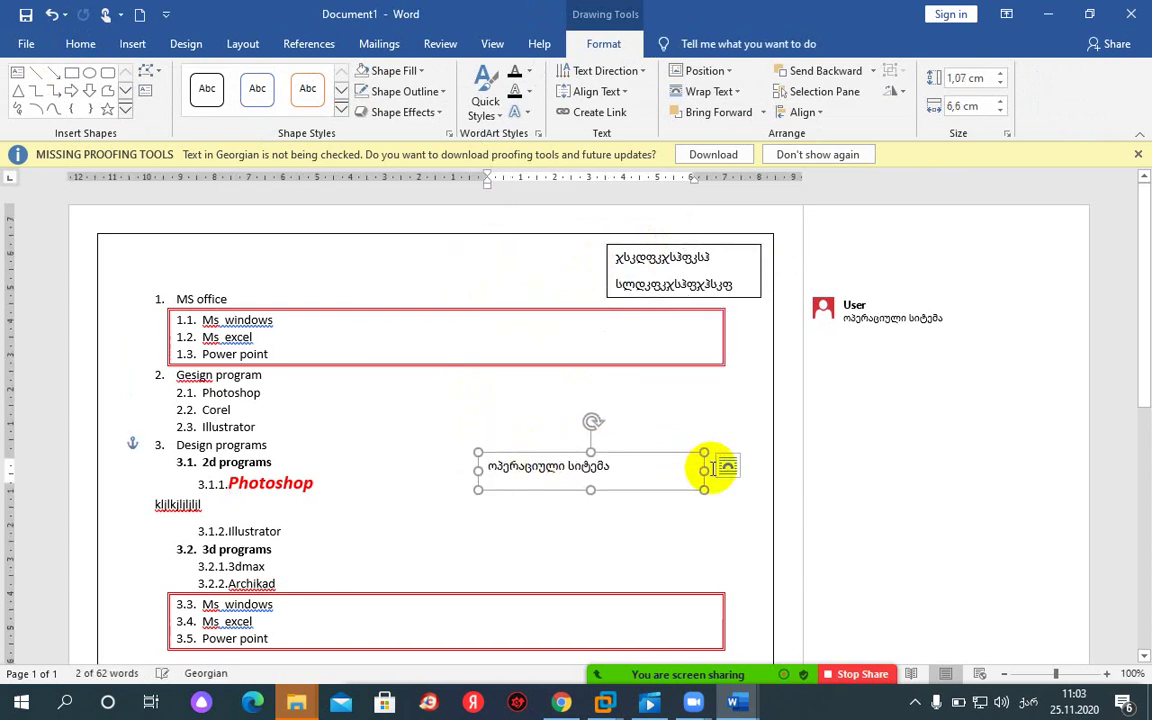
pyautogui.moveTo(704, 469); pyautogui.dragTo(622, 469)
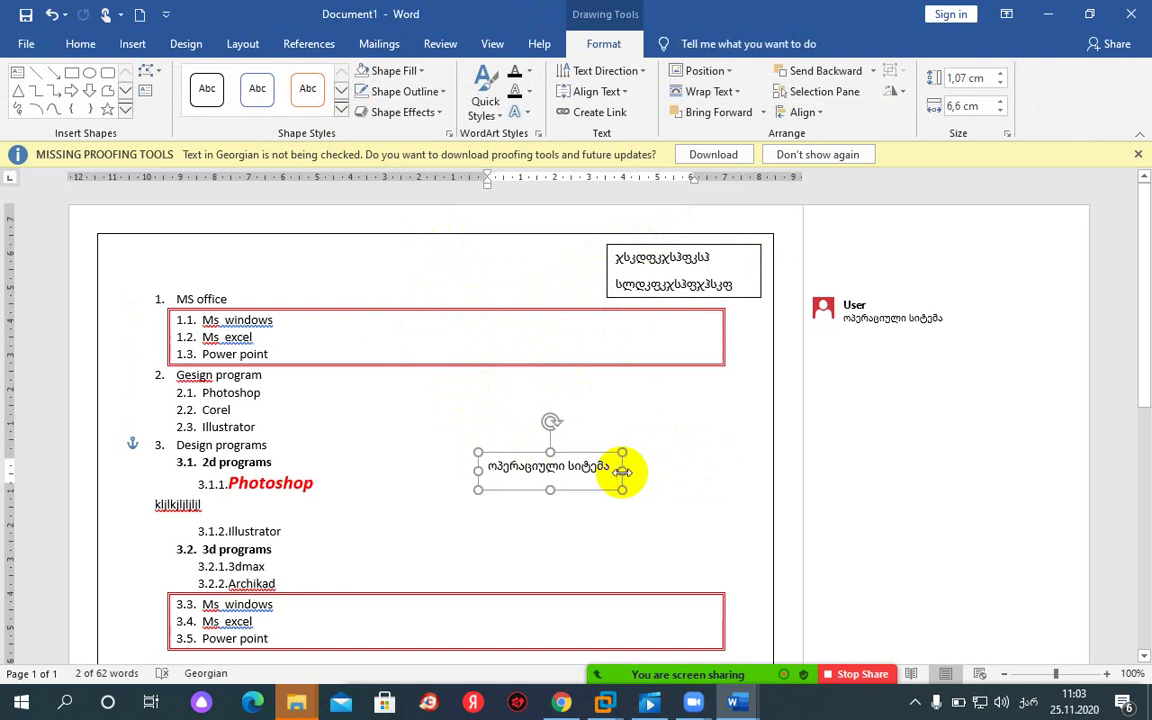
pyautogui.moveTo(503, 455); pyautogui.dragTo(642, 399)
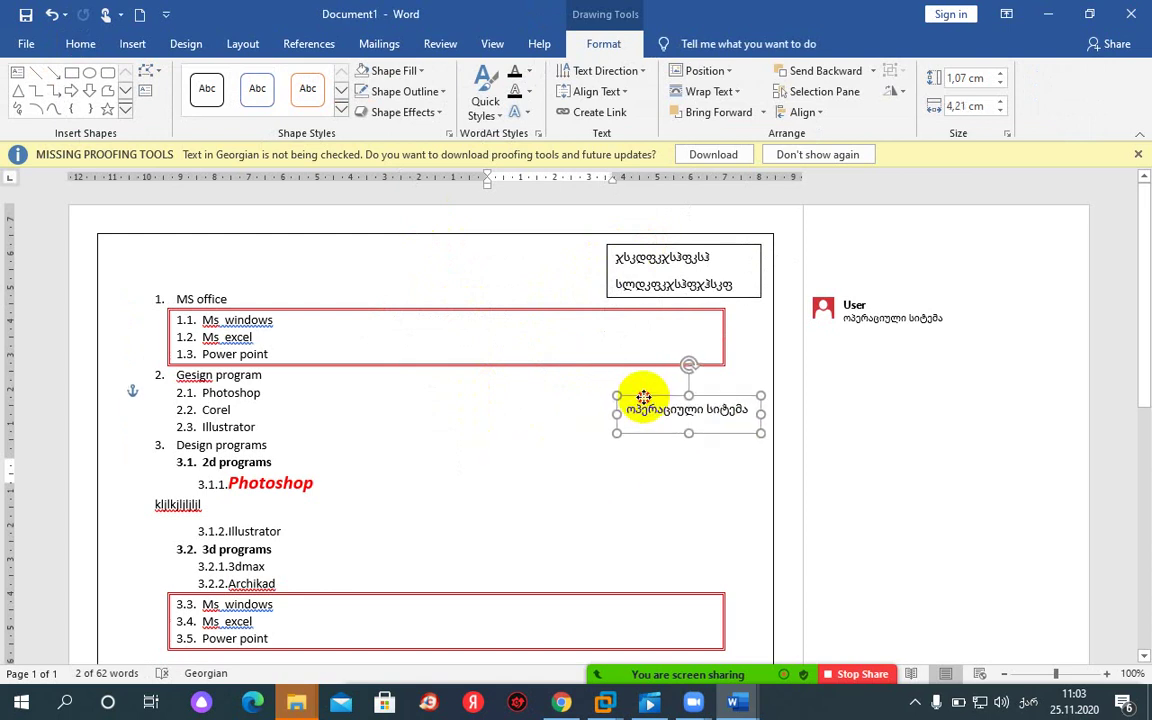
pyautogui.click(676, 530)
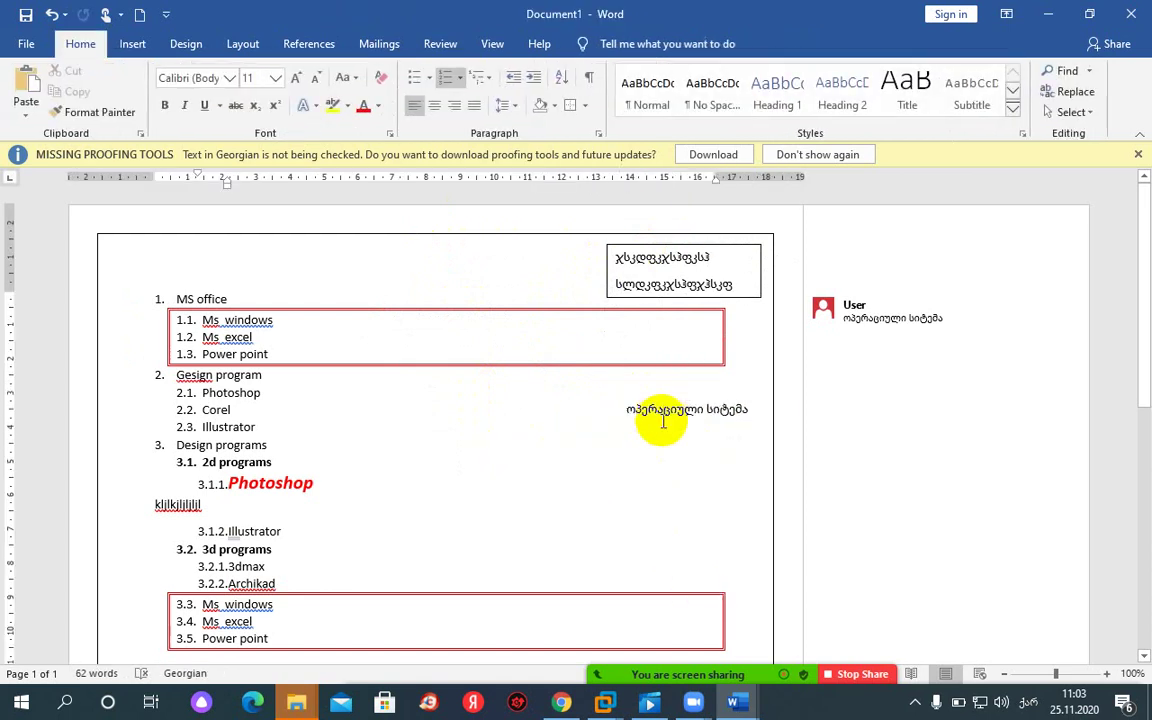
# Step: Set the top-right Georgian text box's Shape Outline to No Outline
pyautogui.click(668, 247)
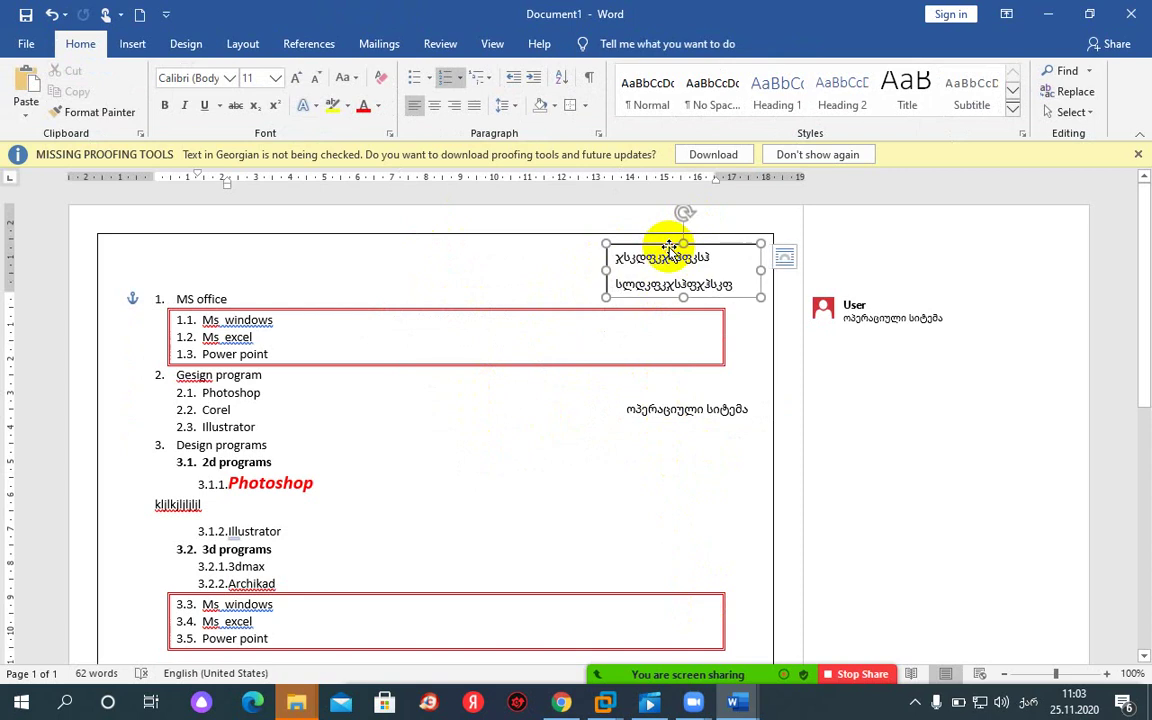
pyautogui.click(410, 97)
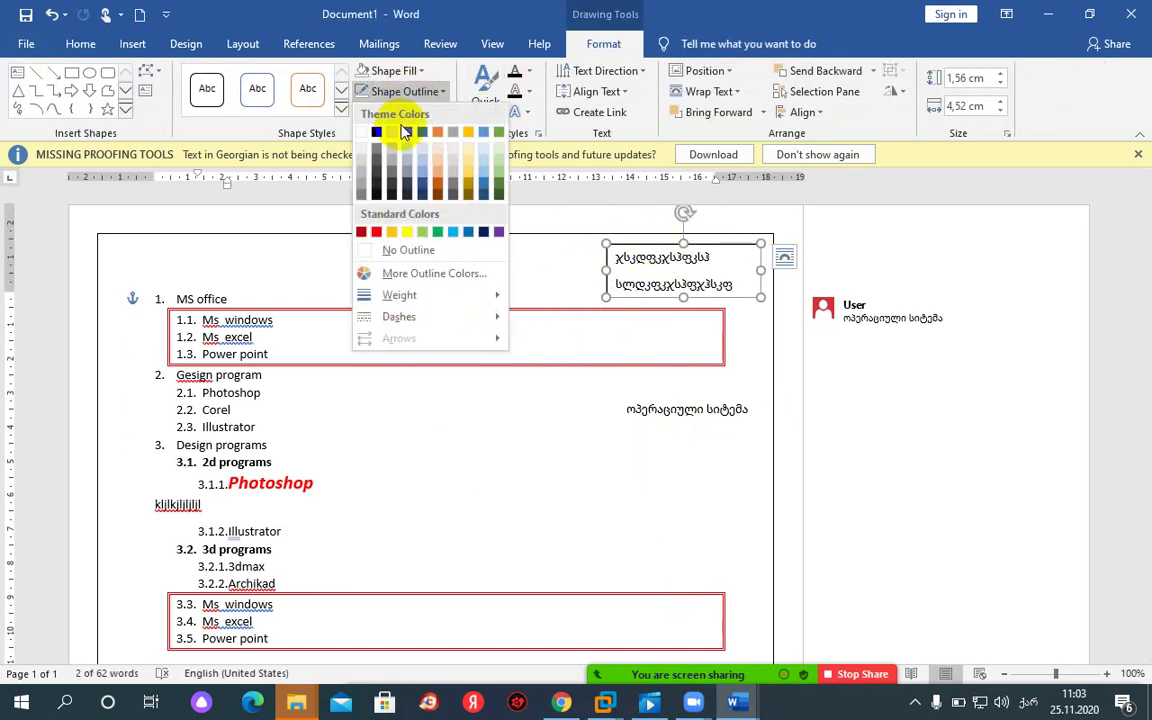
pyautogui.click(391, 249)
pyautogui.click(561, 429)
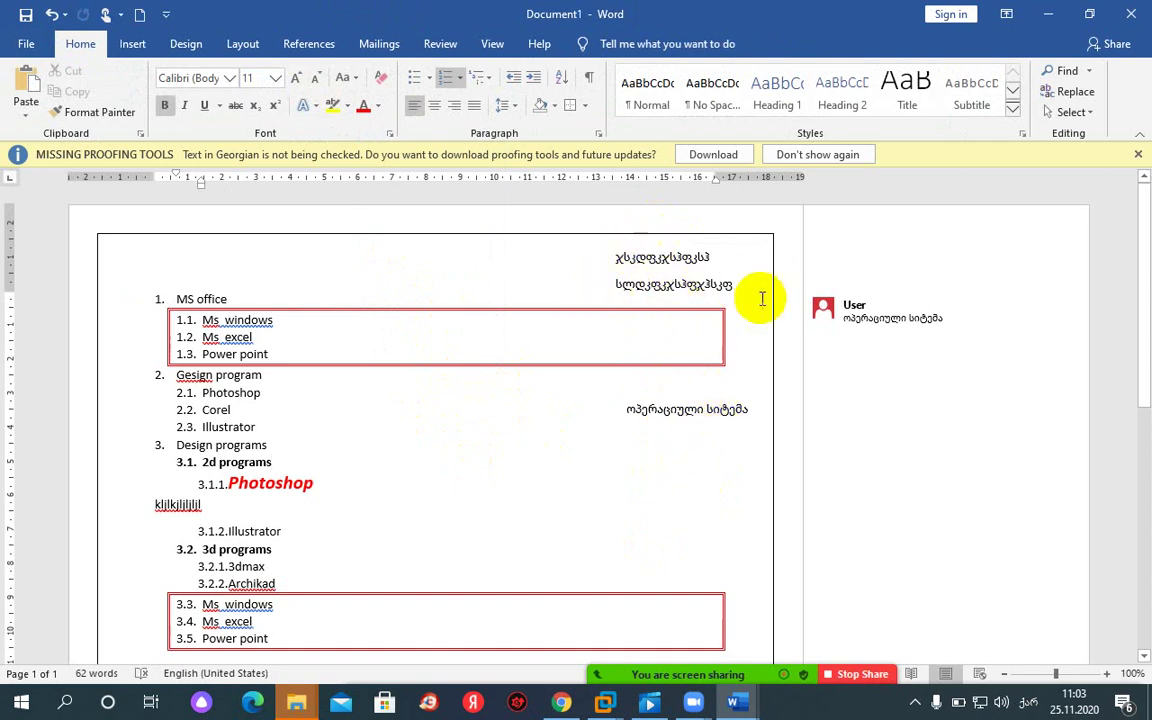
pyautogui.click(133, 45)
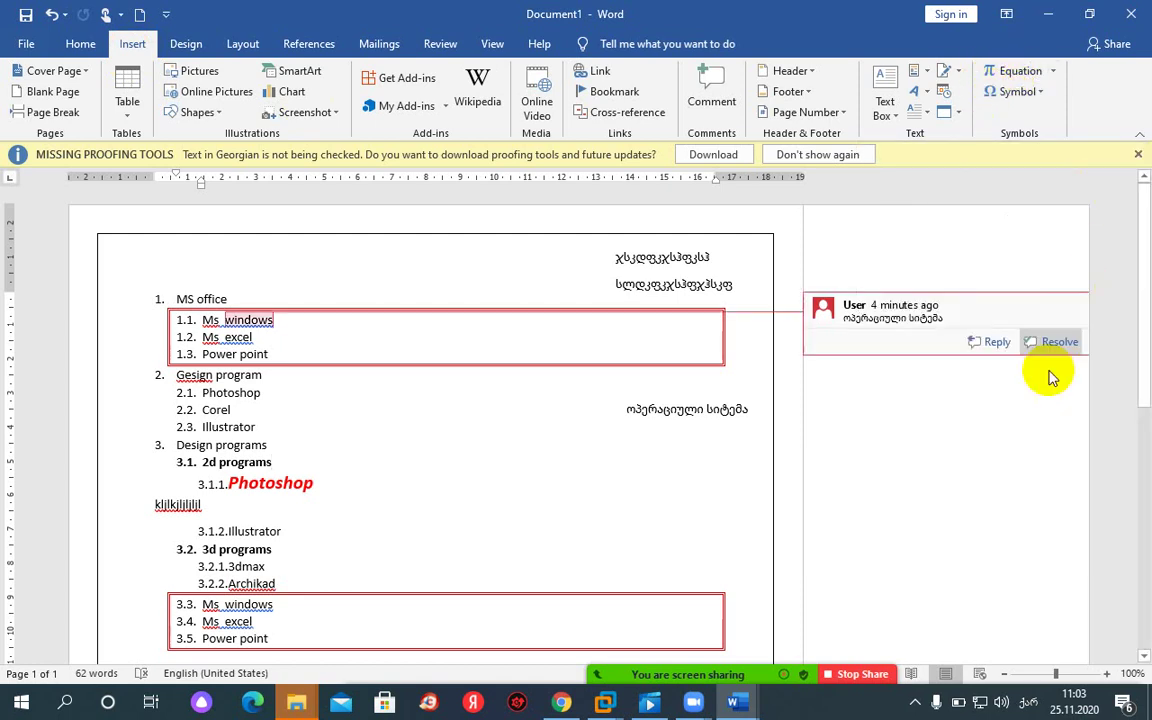
# Step: Scroll down to the empty item 4 and open the Symbol gallery
pyautogui.moveTo(1146, 372)
pyautogui.mouseDown()
pyautogui.moveTo(1146, 620)
pyautogui.moveTo(1147, 527)
pyautogui.mouseUp()
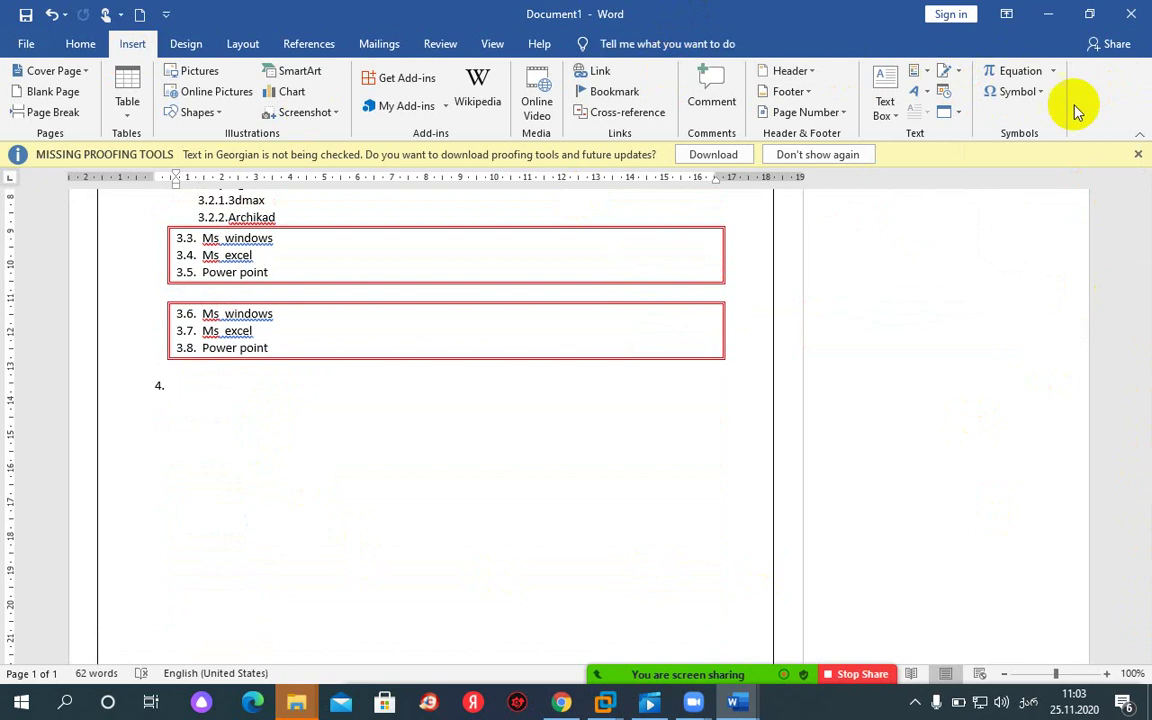
pyautogui.click(1045, 92)
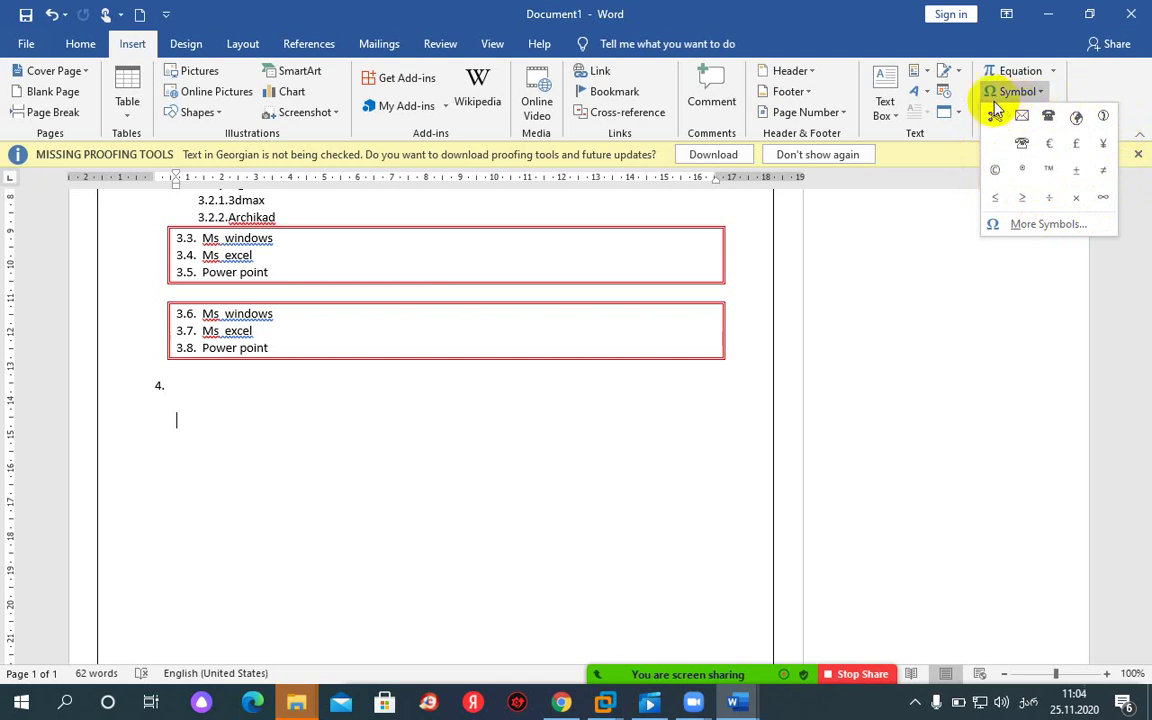
# Step: Open the full Symbol dialog, move it right, and switch its font to Univers
pyautogui.click(1045, 224)
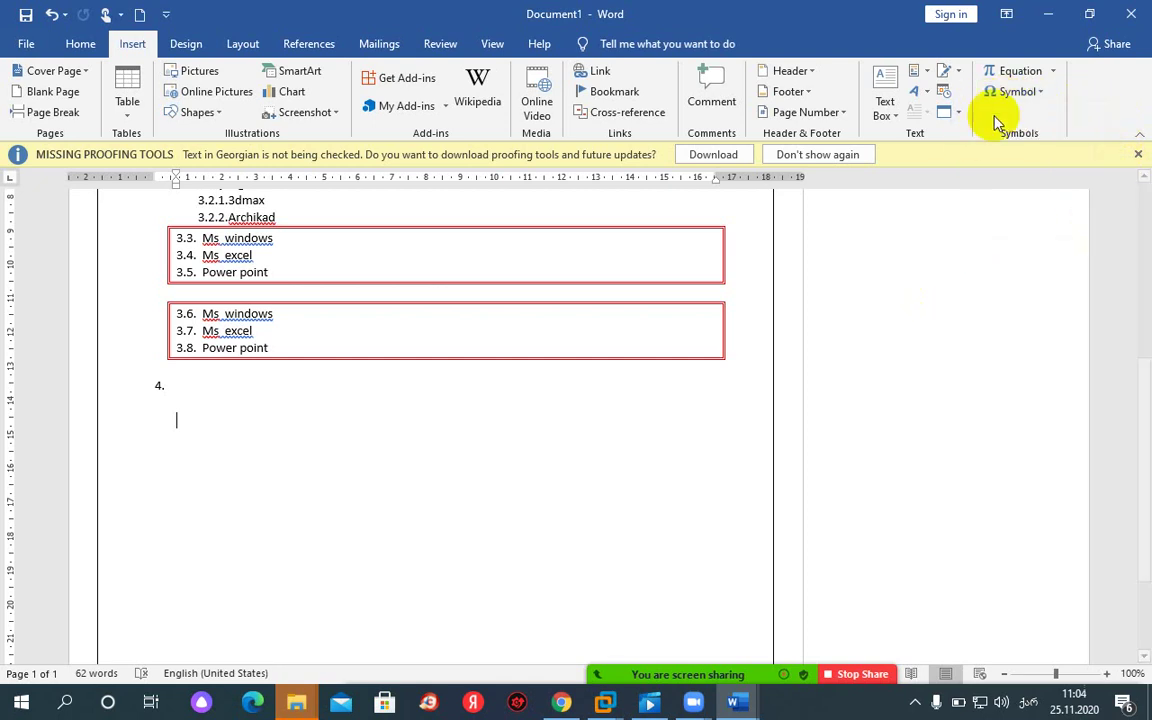
pyautogui.click(1017, 95)
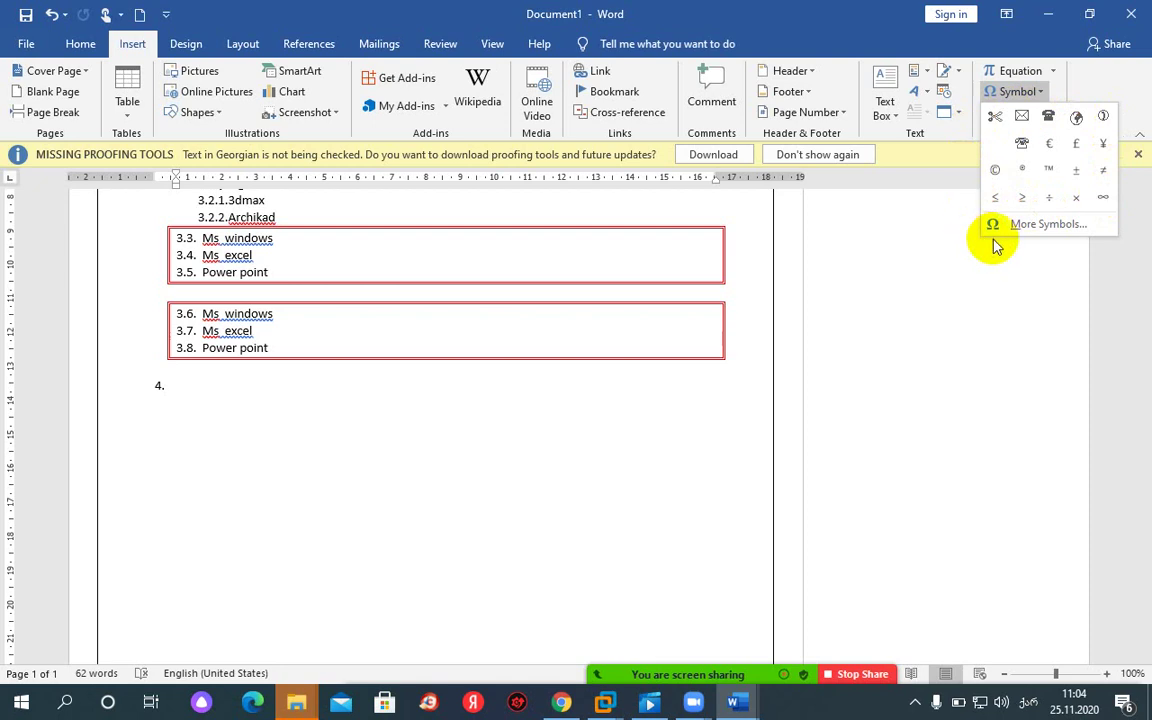
pyautogui.click(1047, 227)
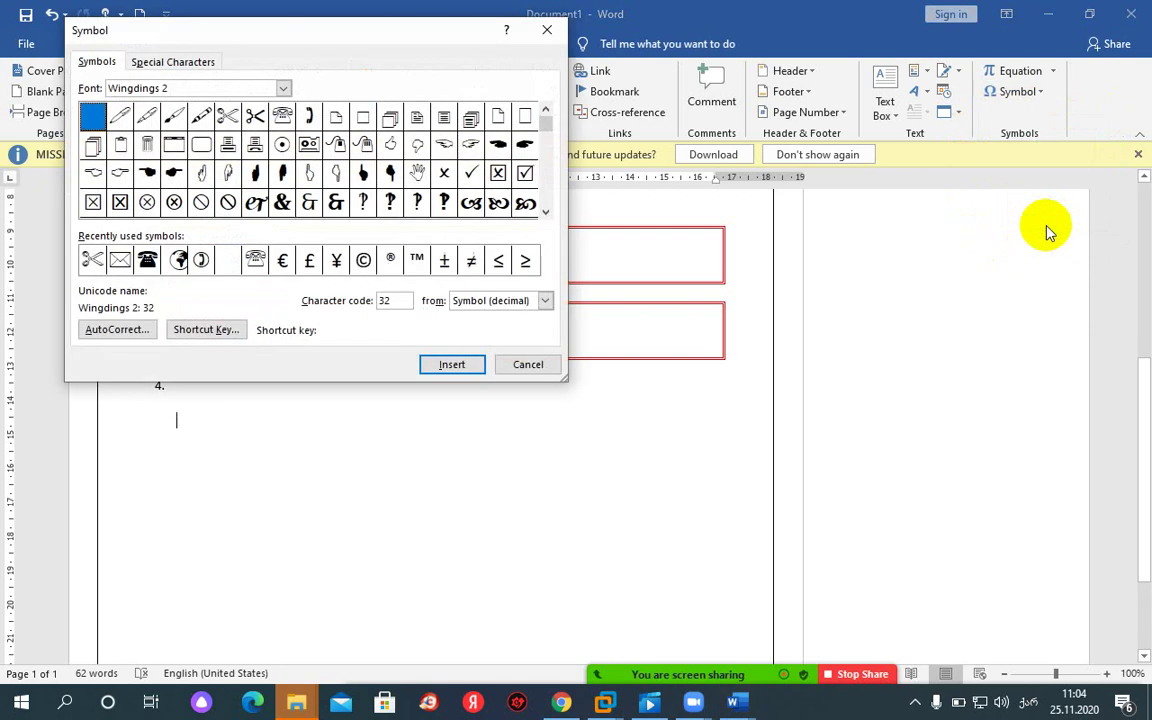
pyautogui.moveTo(258, 30); pyautogui.dragTo(827, 33)
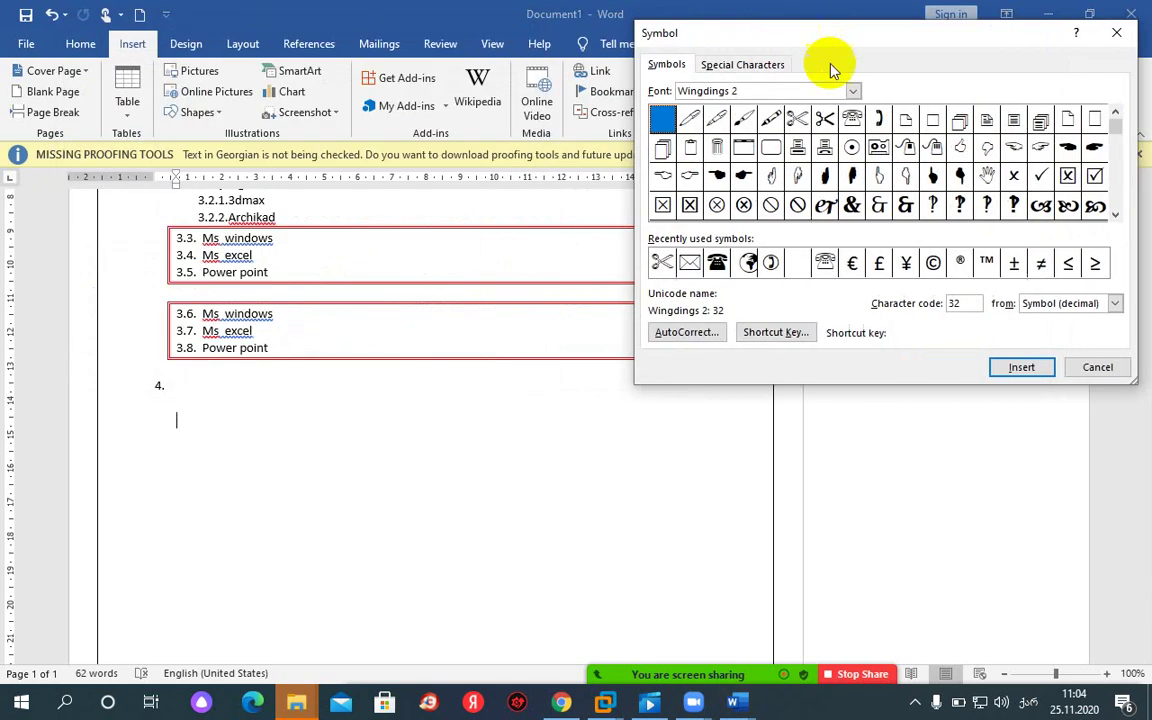
pyautogui.click(852, 92)
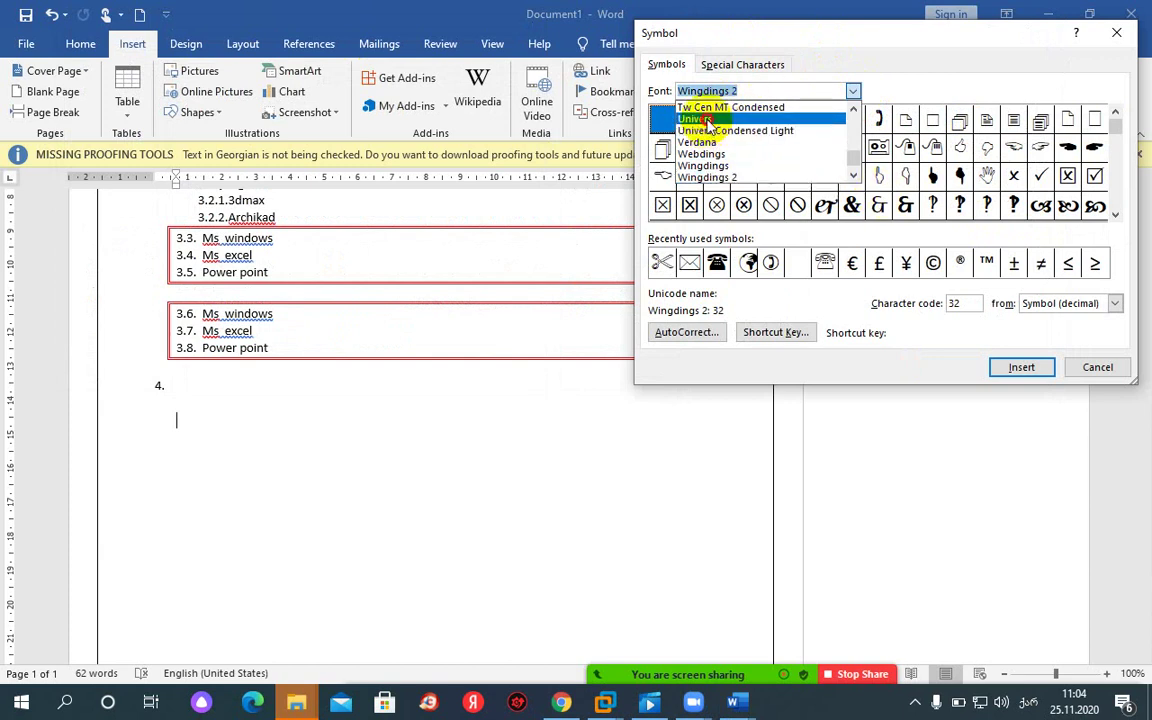
pyautogui.click(694, 119)
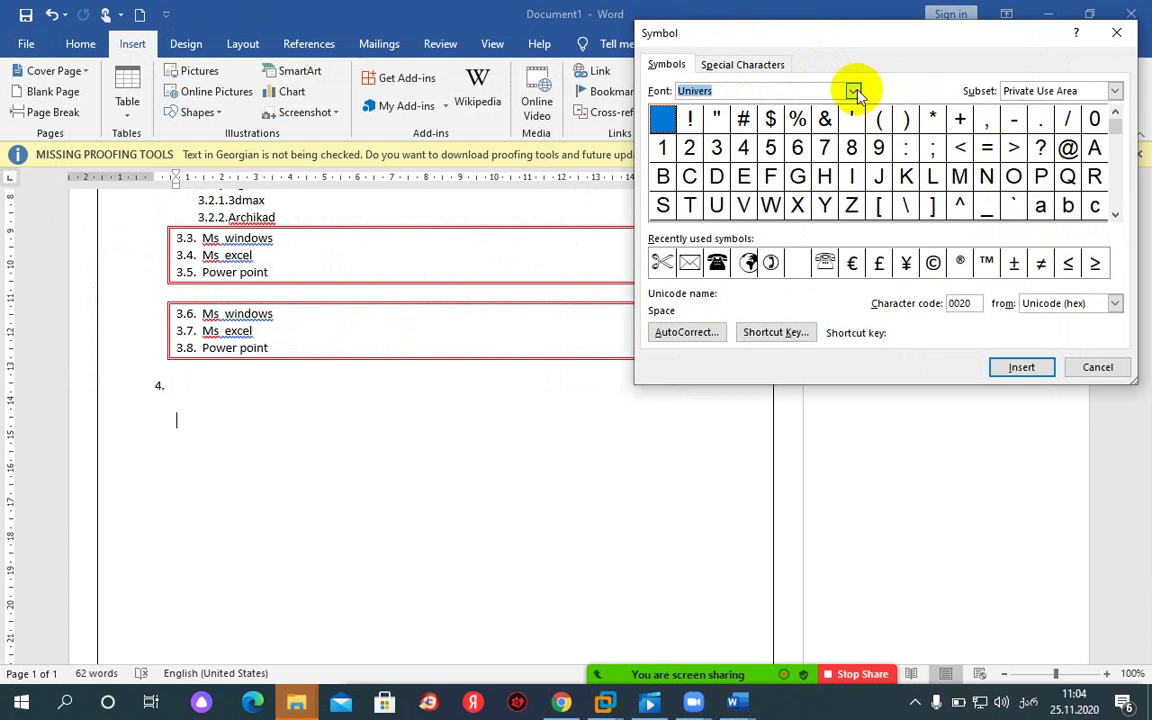
# Step: Switch the symbol font to AcadMtavr and scroll through the font list
pyautogui.click(853, 91)
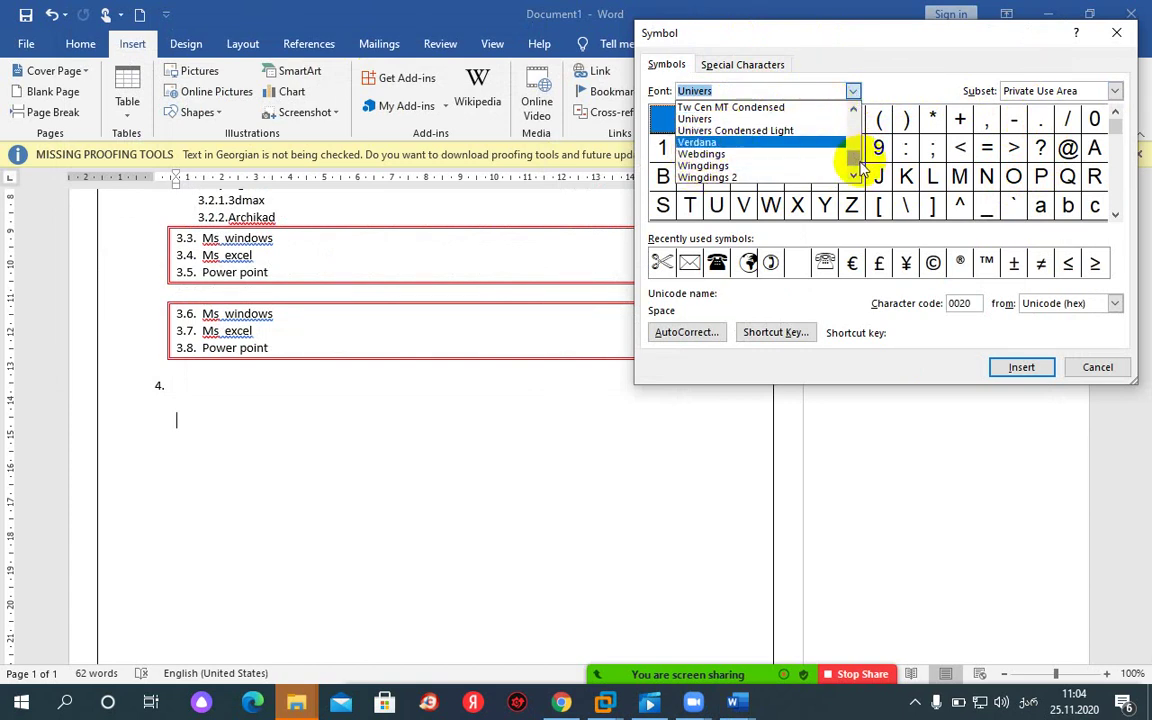
pyautogui.moveTo(858, 165); pyautogui.dragTo(852, 98)
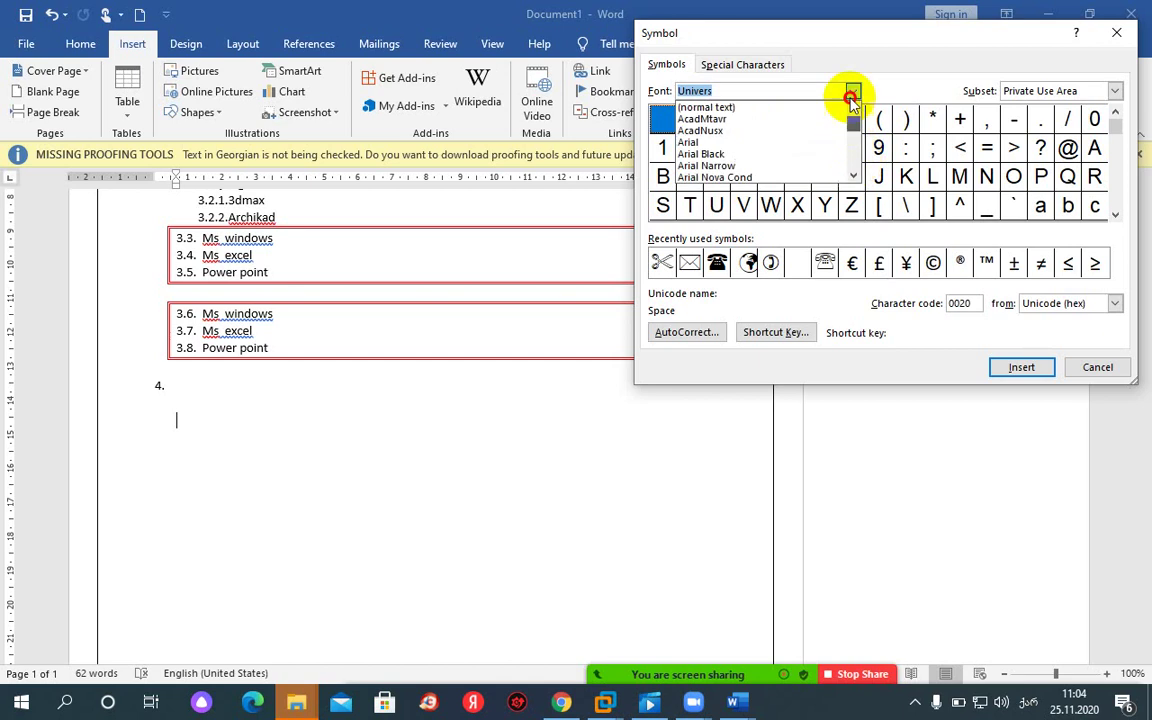
pyautogui.click(705, 119)
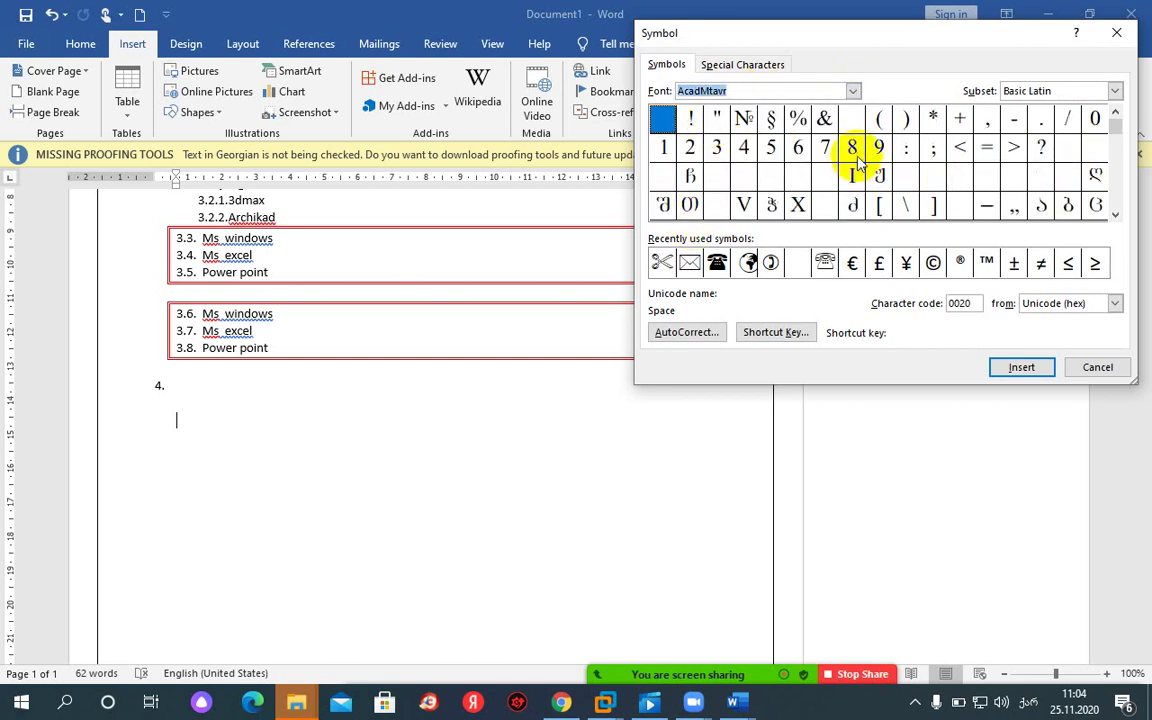
pyautogui.click(852, 92)
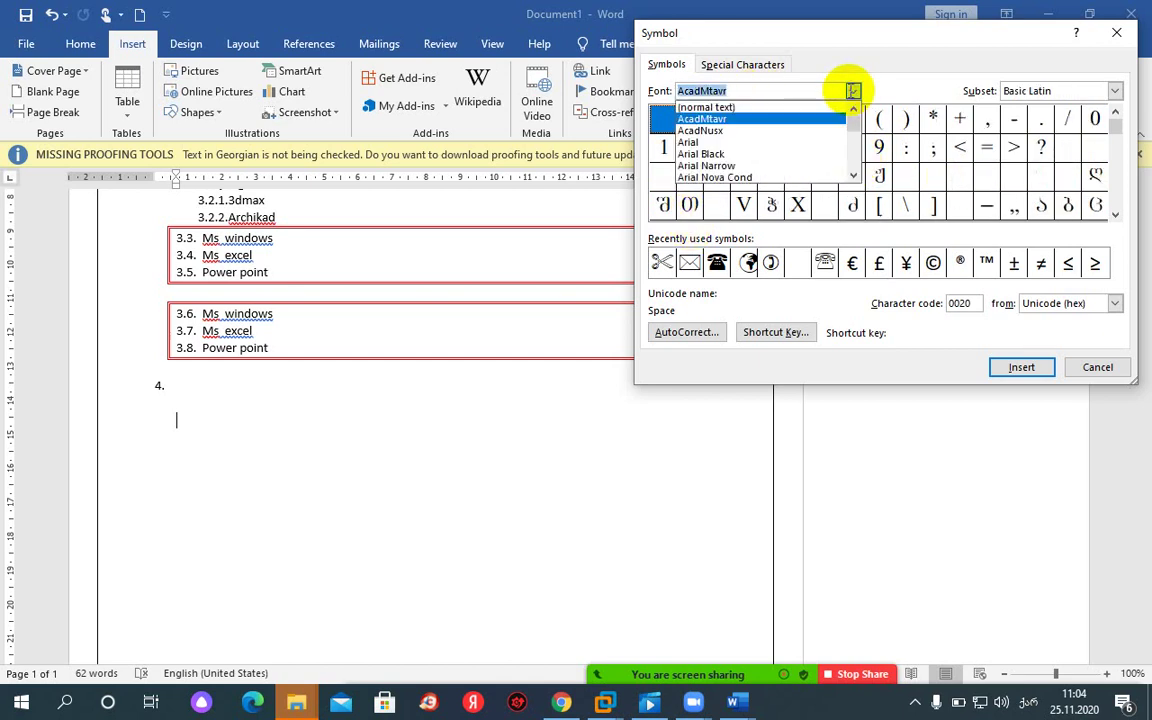
pyautogui.click(853, 118)
pyautogui.moveTo(853, 118)
pyautogui.mouseDown()
pyautogui.moveTo(853, 165)
pyautogui.moveTo(853, 148)
pyautogui.mouseUp()
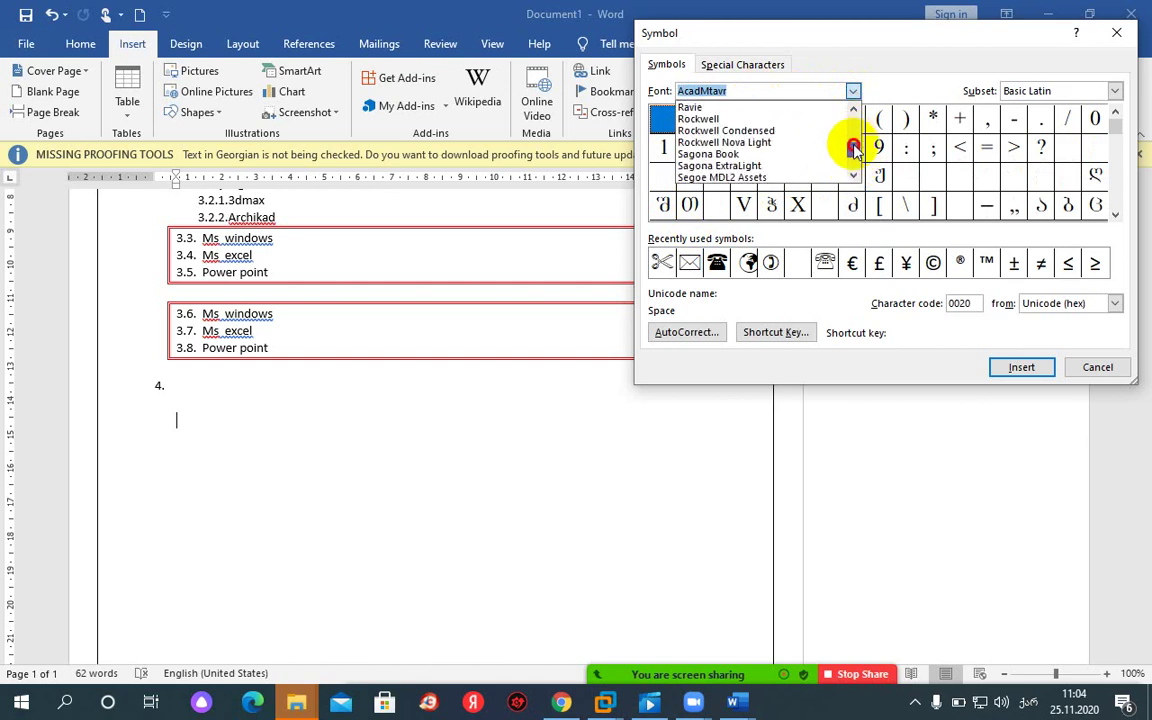
pyautogui.click(640, 98)
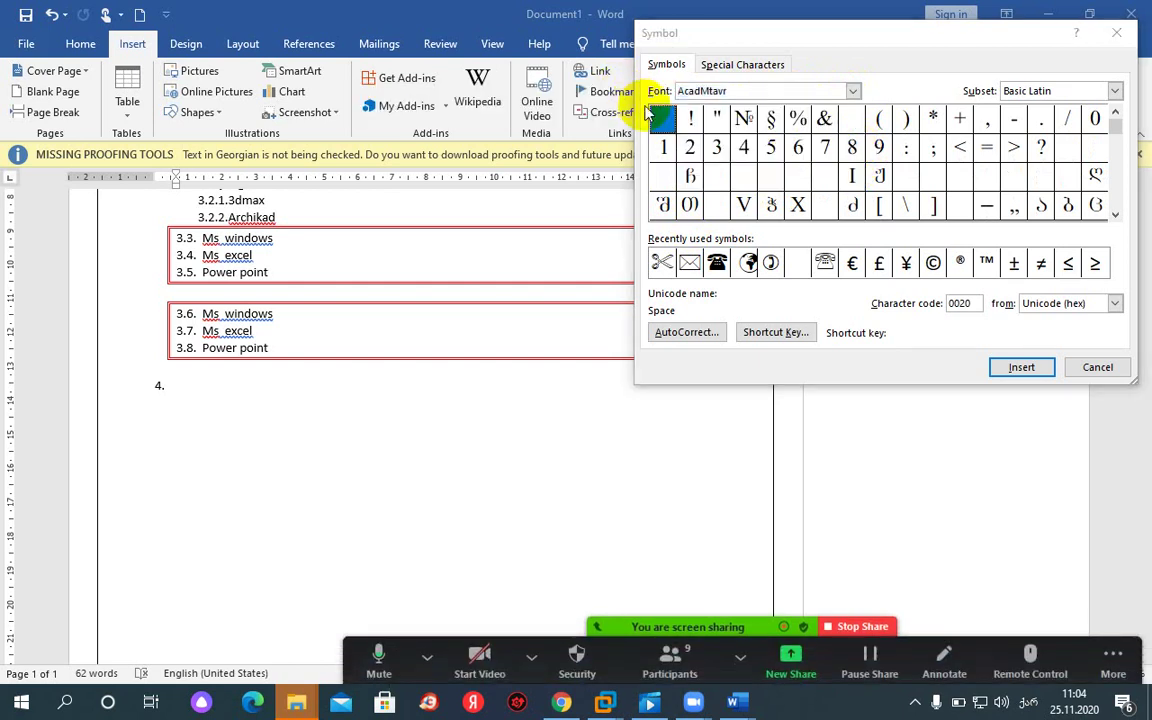
# Step: Clear the Font box and type w to jump to the Webdings and Wingdings fonts
pyautogui.click(728, 91)
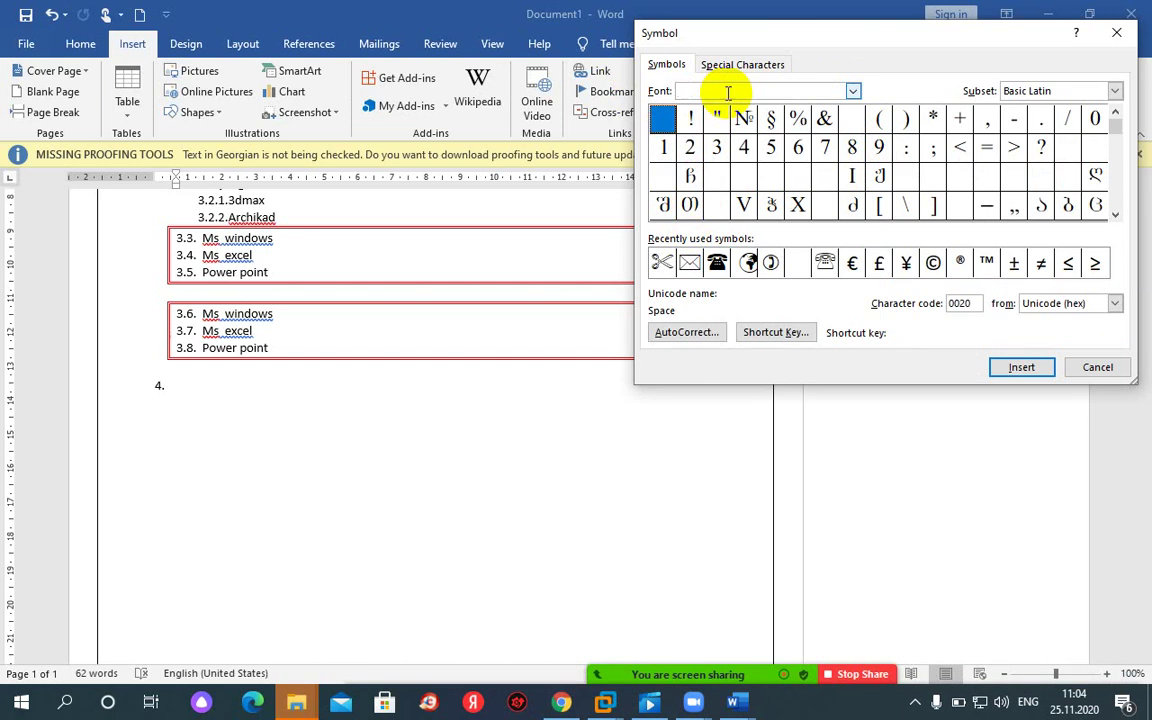
pyautogui.click(852, 91)
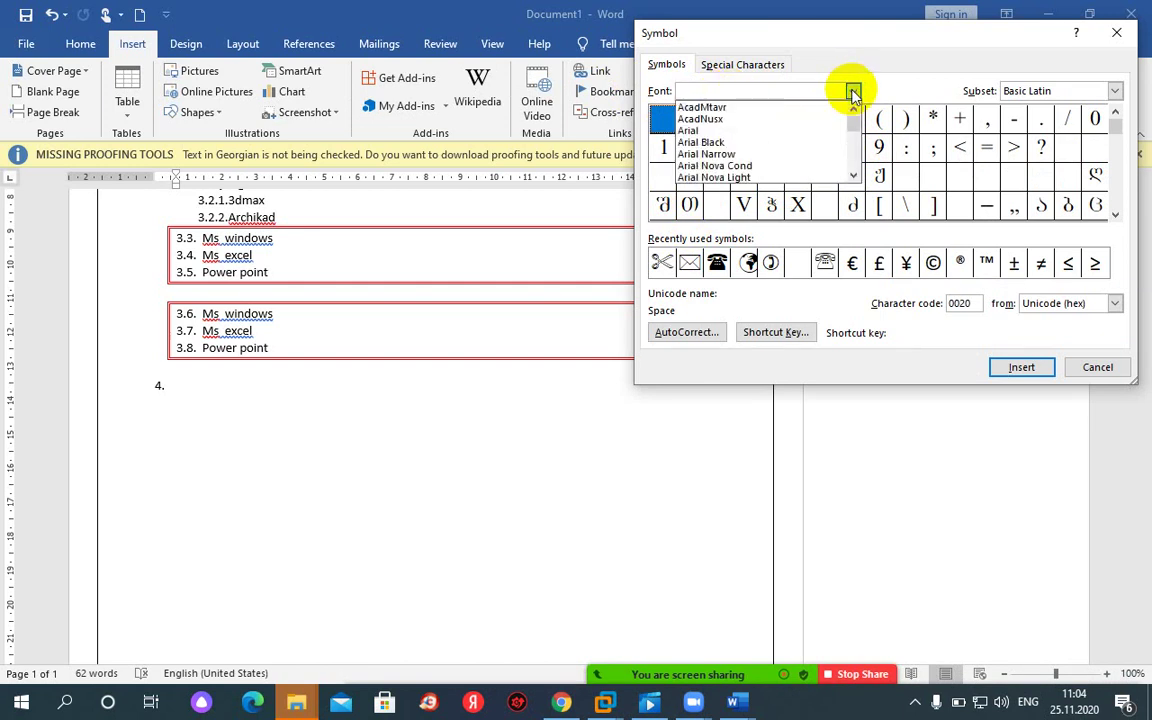
pyautogui.write('wi')
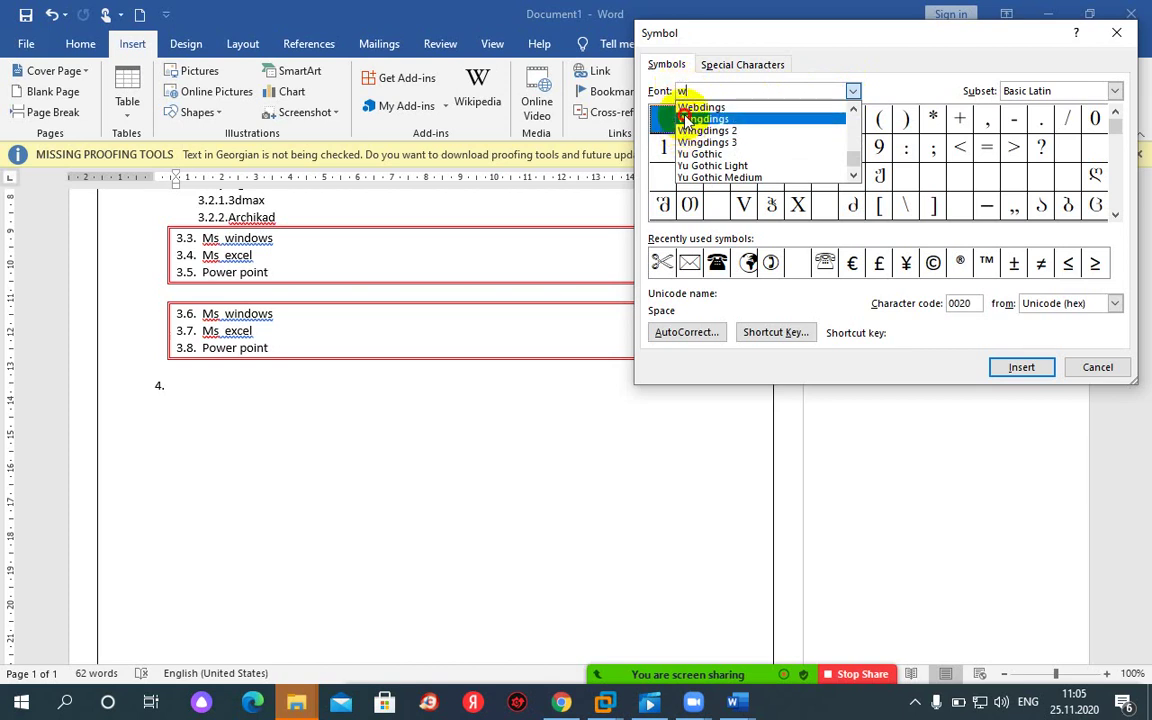
# Step: Insert the Wingdings telephone symbol under item 4
pyautogui.click(685, 120)
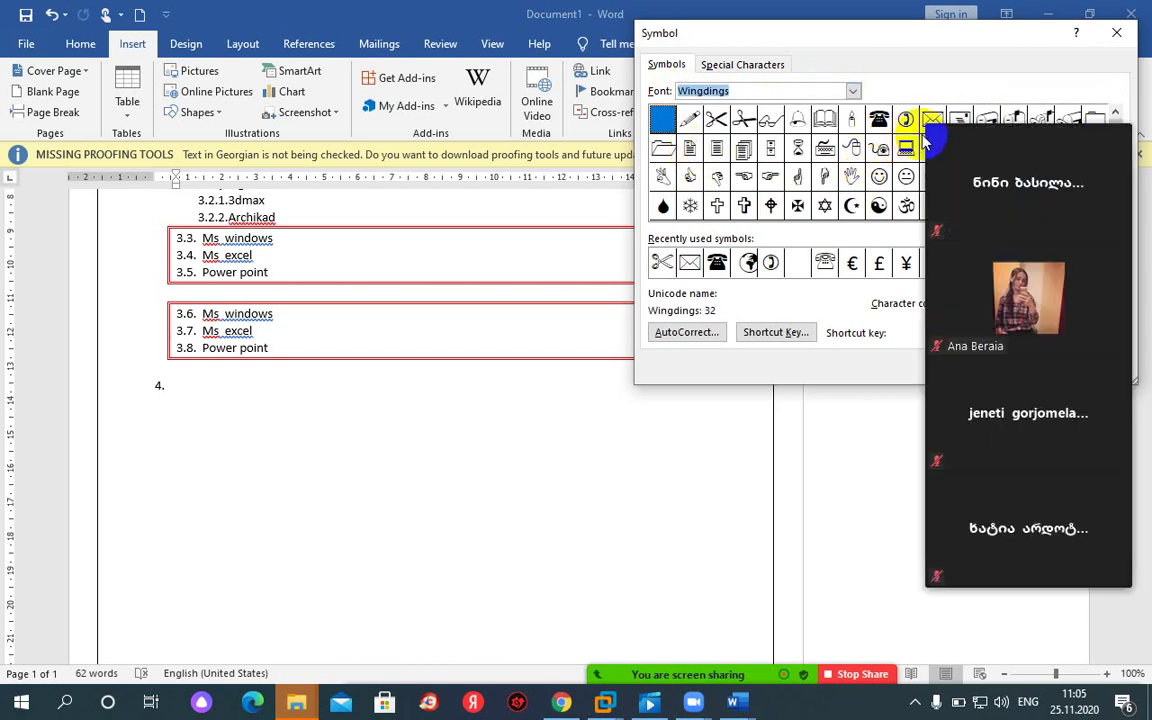
pyautogui.click(956, 117)
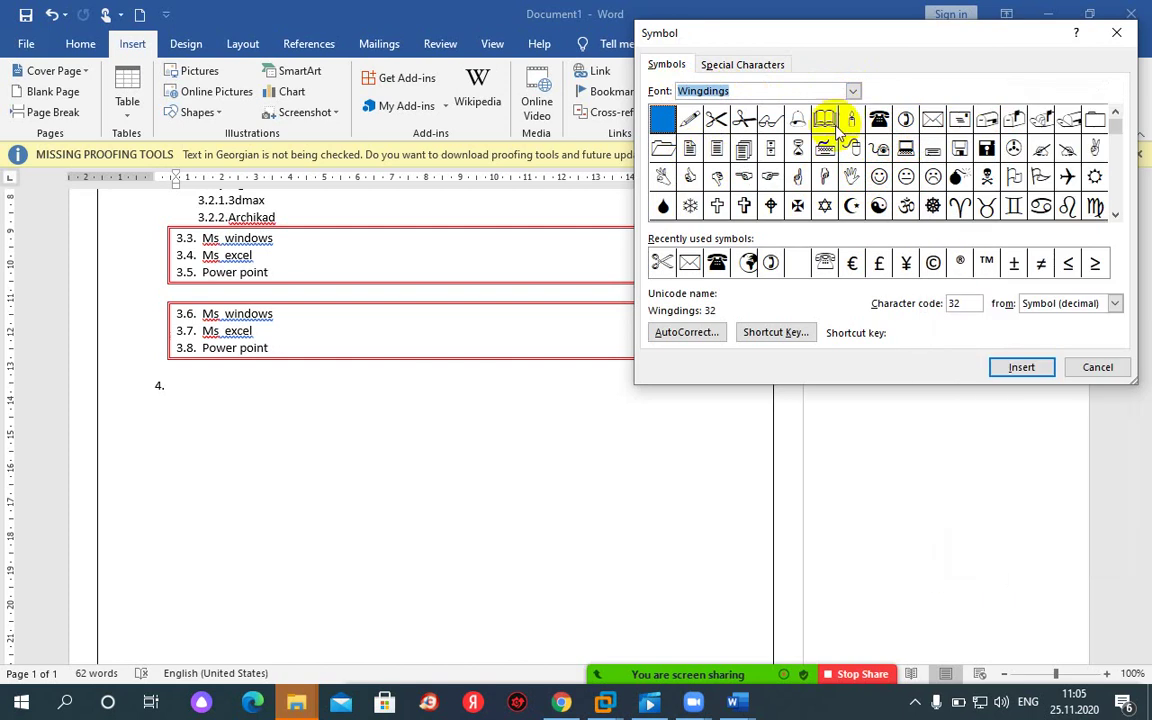
pyautogui.click(907, 121)
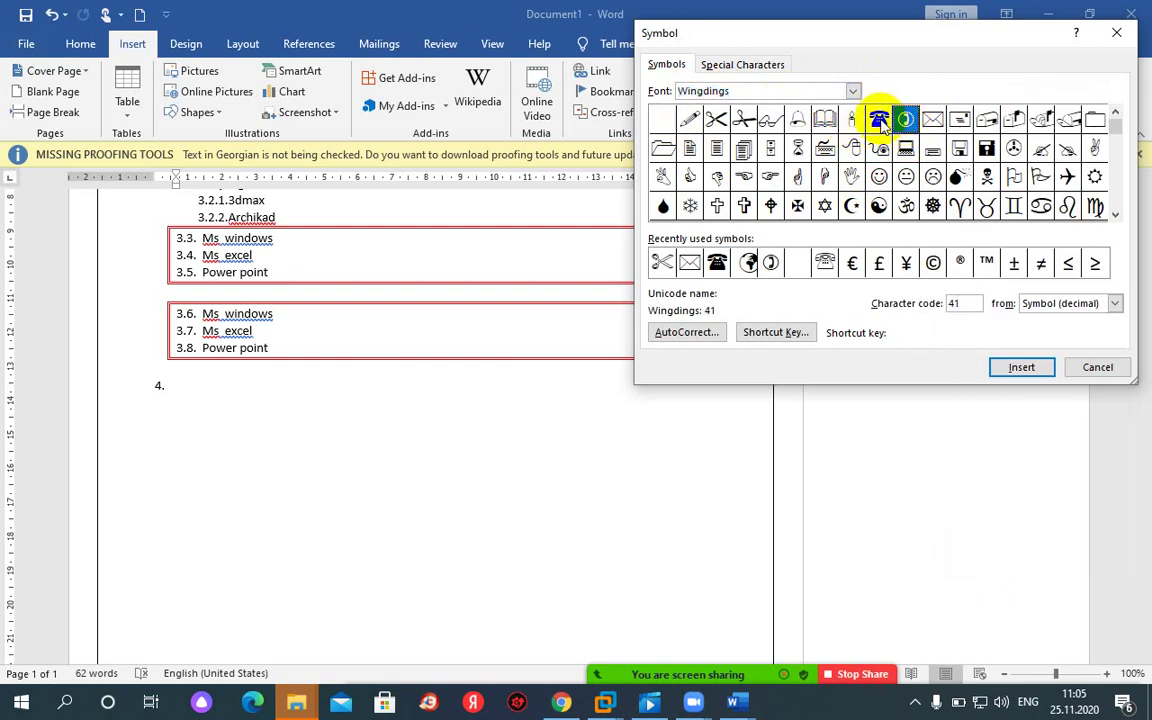
pyautogui.click(879, 119)
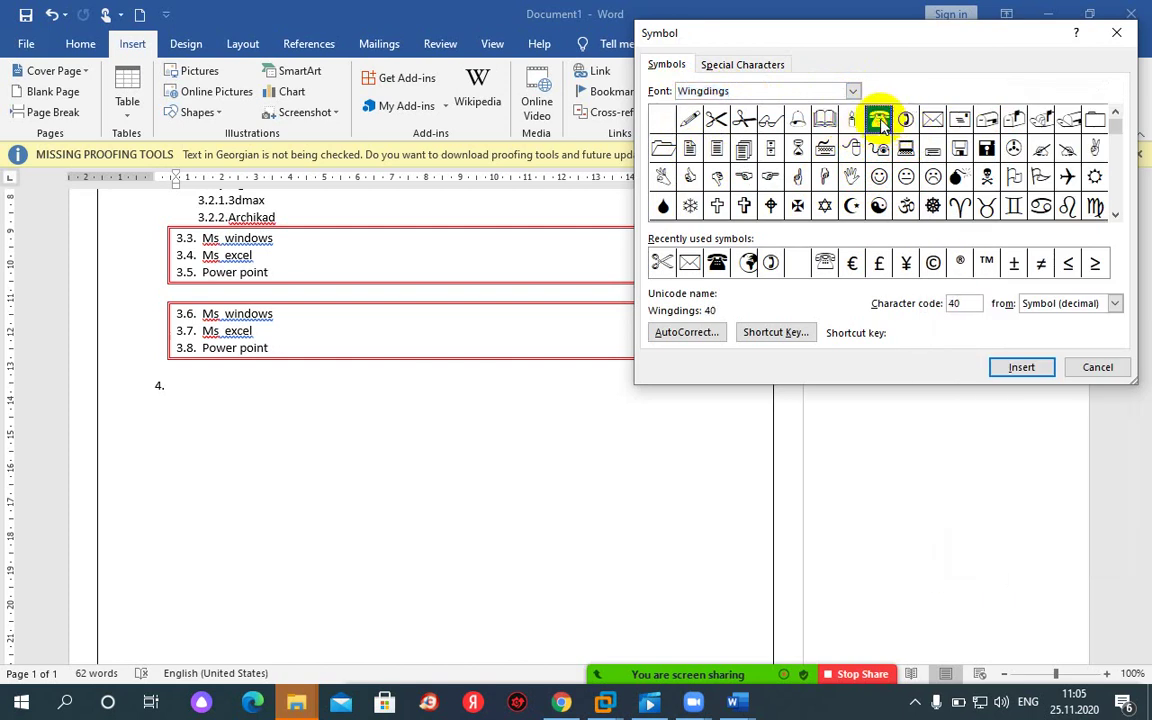
pyautogui.click(1021, 378)
# Step: Insert the Wingdings envelope symbol on the next line
pyautogui.click(208, 421)
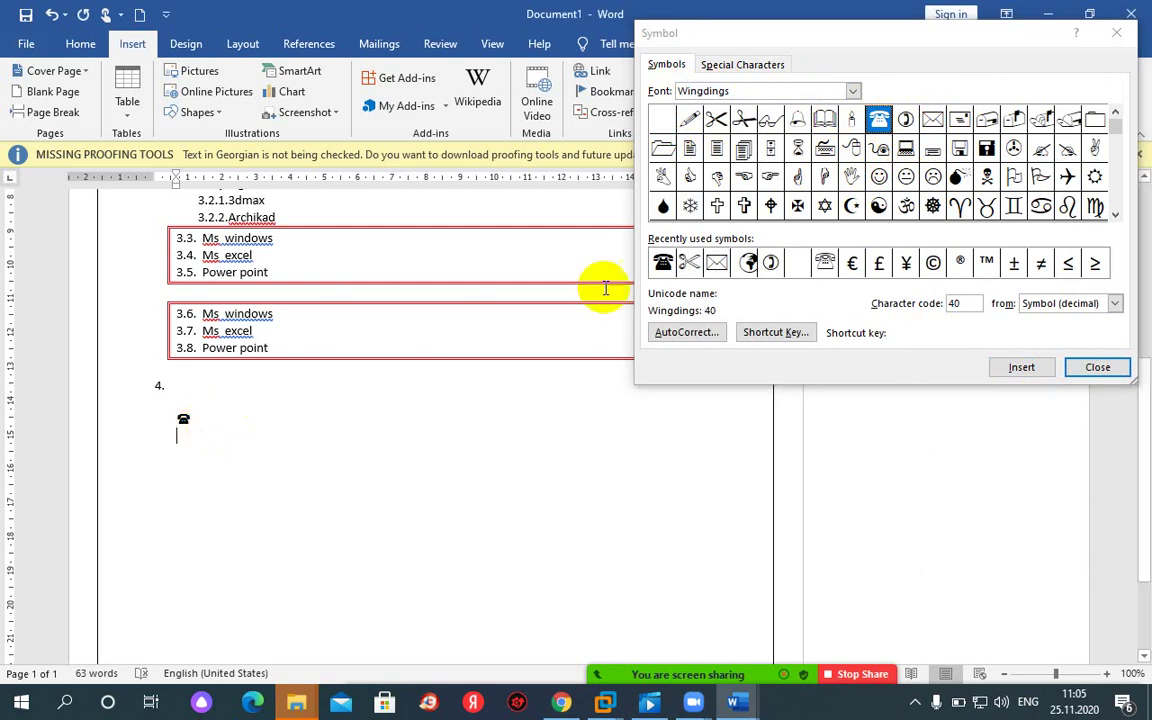
pyautogui.click(932, 122)
pyautogui.doubleClick(932, 122)
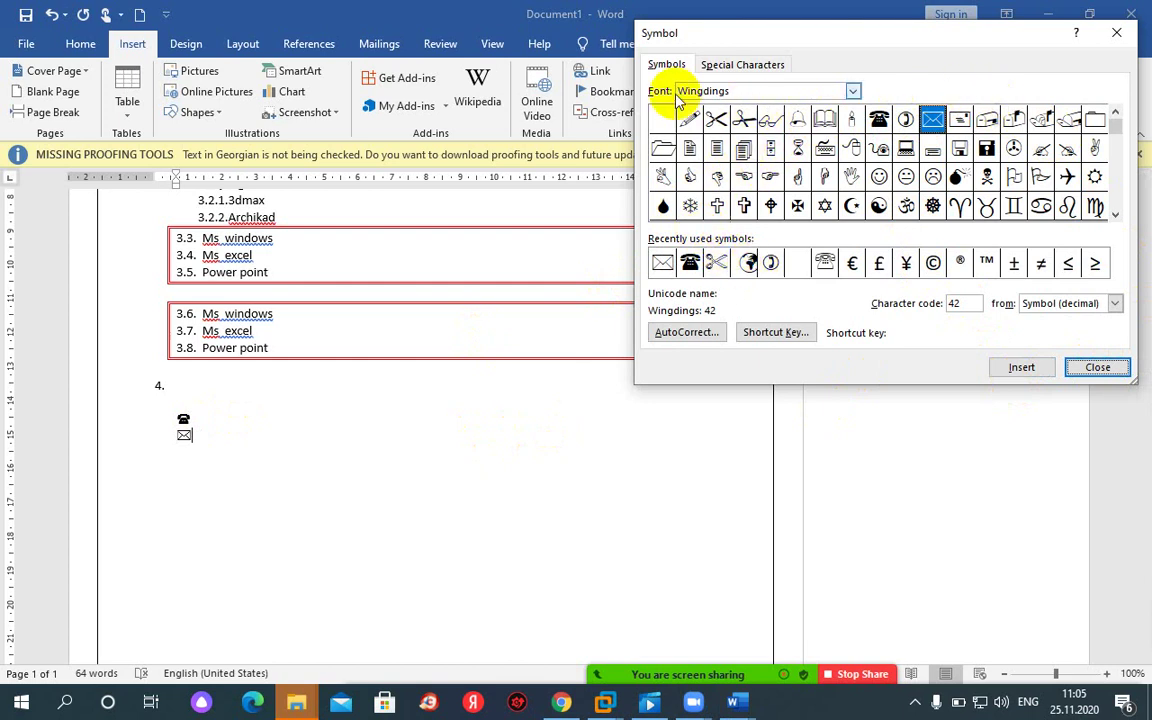
# Step: Switch the symbol font to Webdings and browse its characters
pyautogui.click(854, 91)
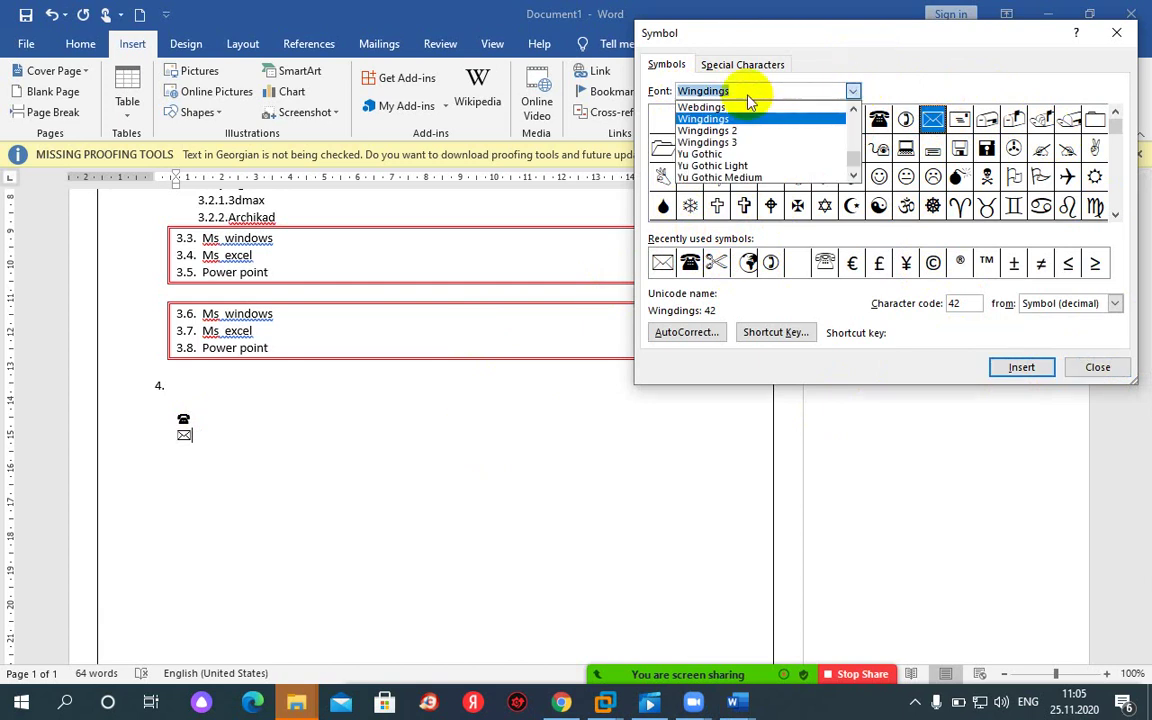
pyautogui.click(692, 107)
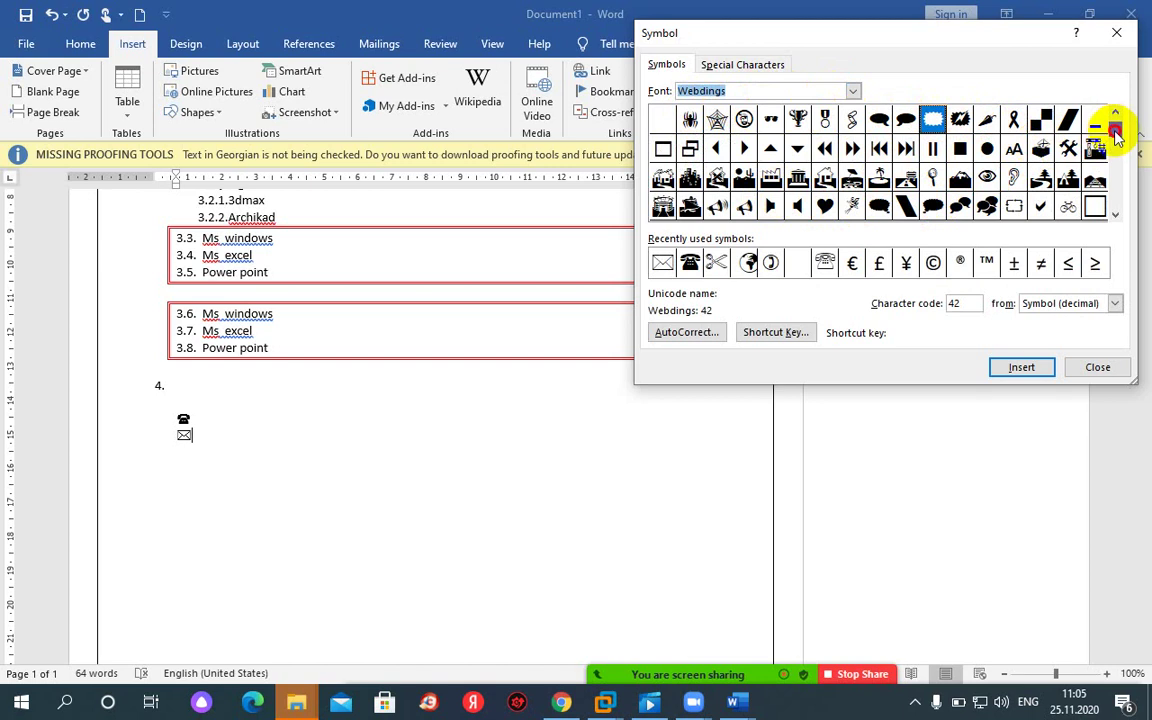
pyautogui.moveTo(1116, 135); pyautogui.dragTo(1118, 158)
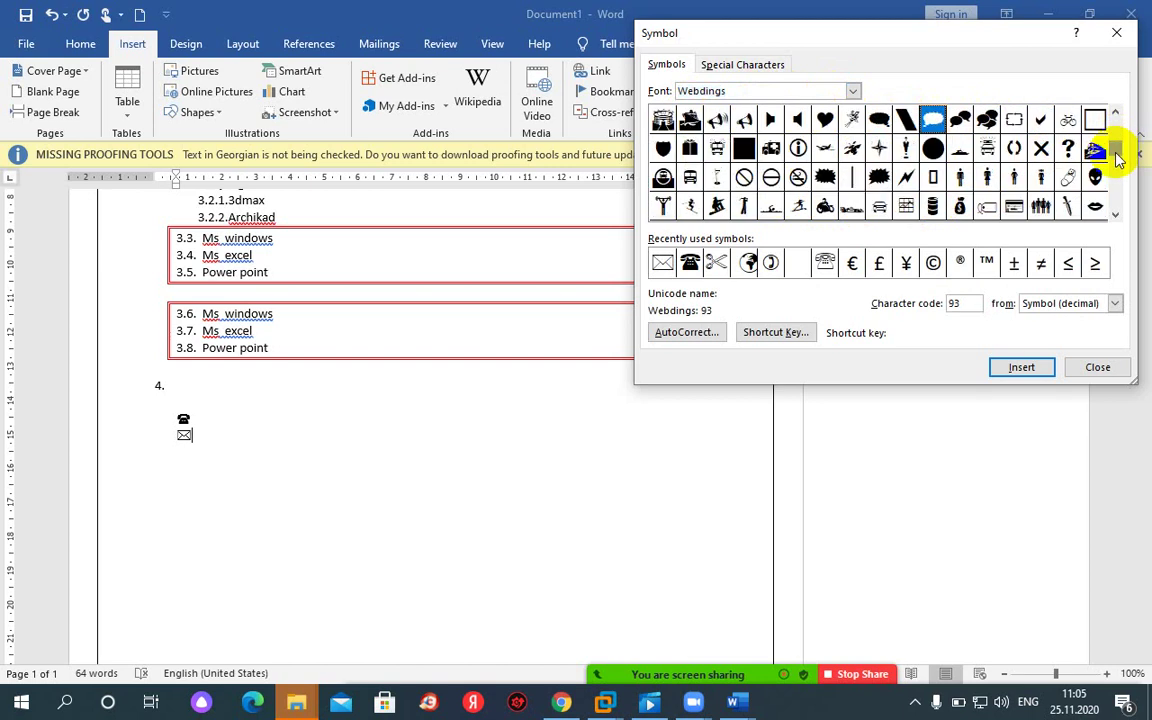
pyautogui.click(1116, 112)
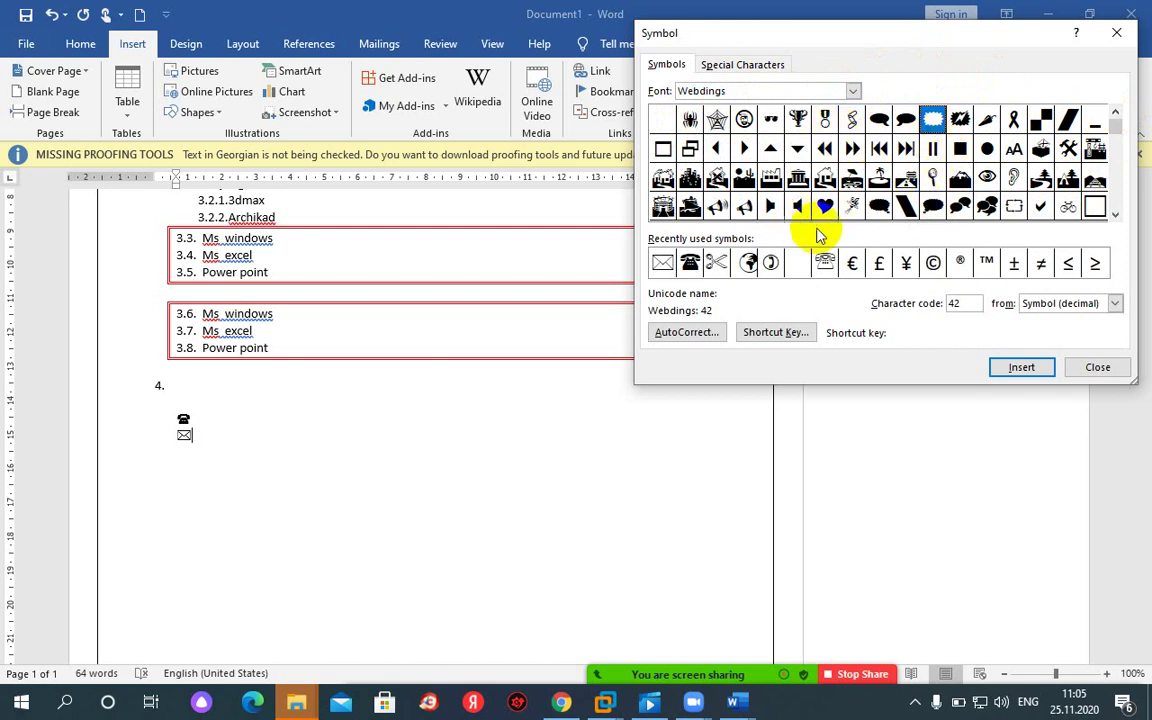
# Step: Close the Symbol dialog and add the phone number and e-mail address, making the e-mail a link
pyautogui.click(1097, 368)
pyautogui.click(179, 416)
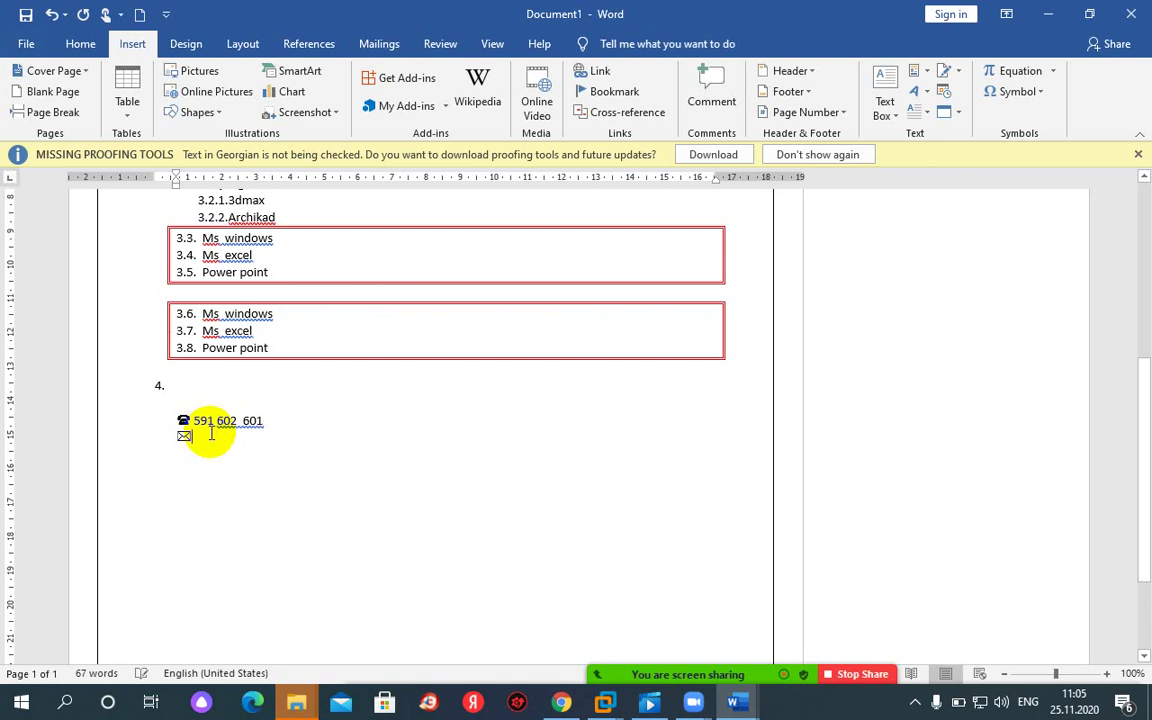
pyautogui.click(208, 436)
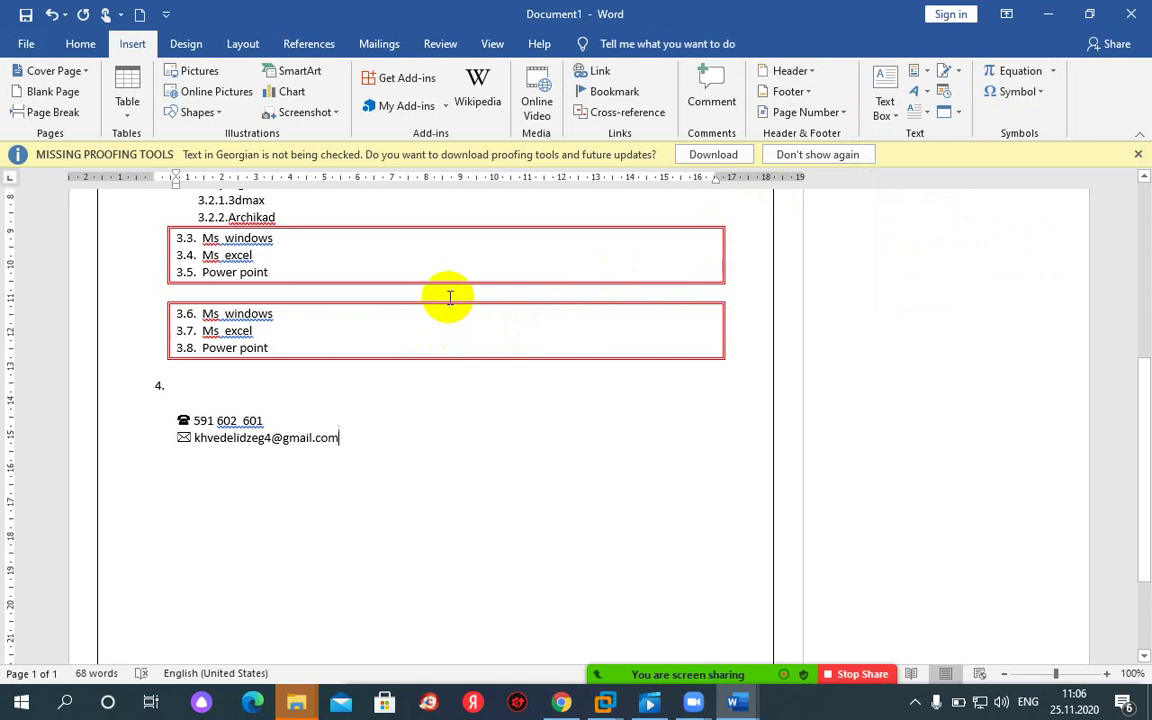
pyautogui.click(595, 74)
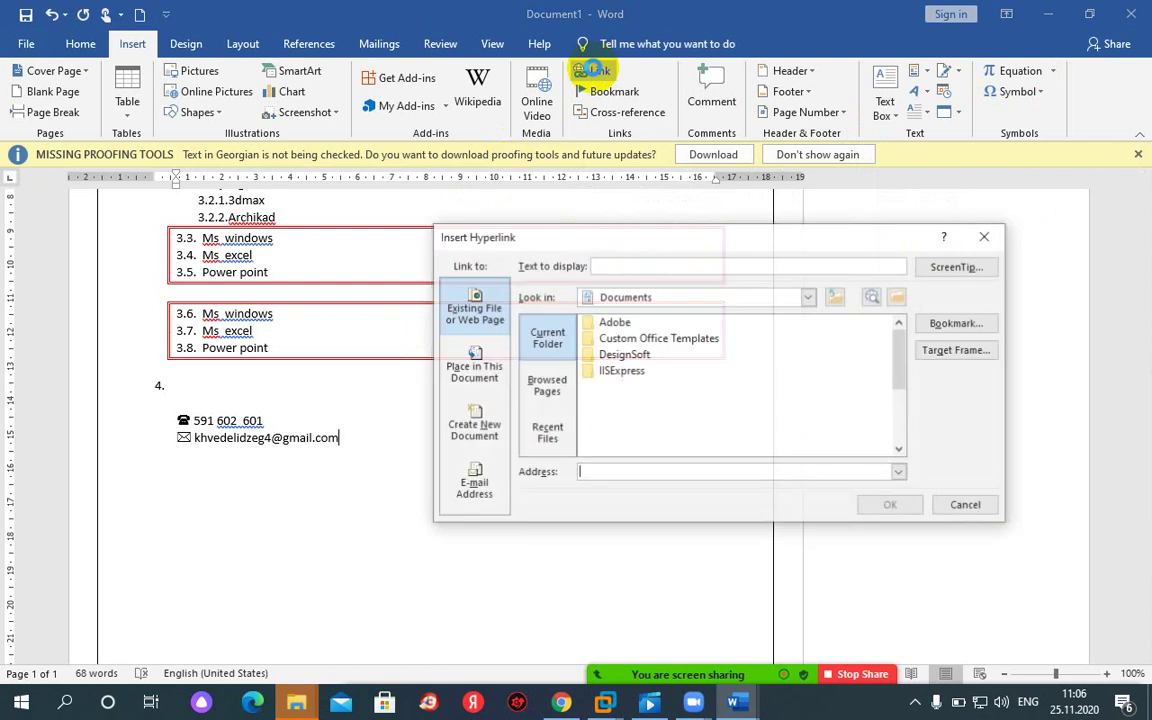
pyautogui.click(986, 237)
pyautogui.press('Return')
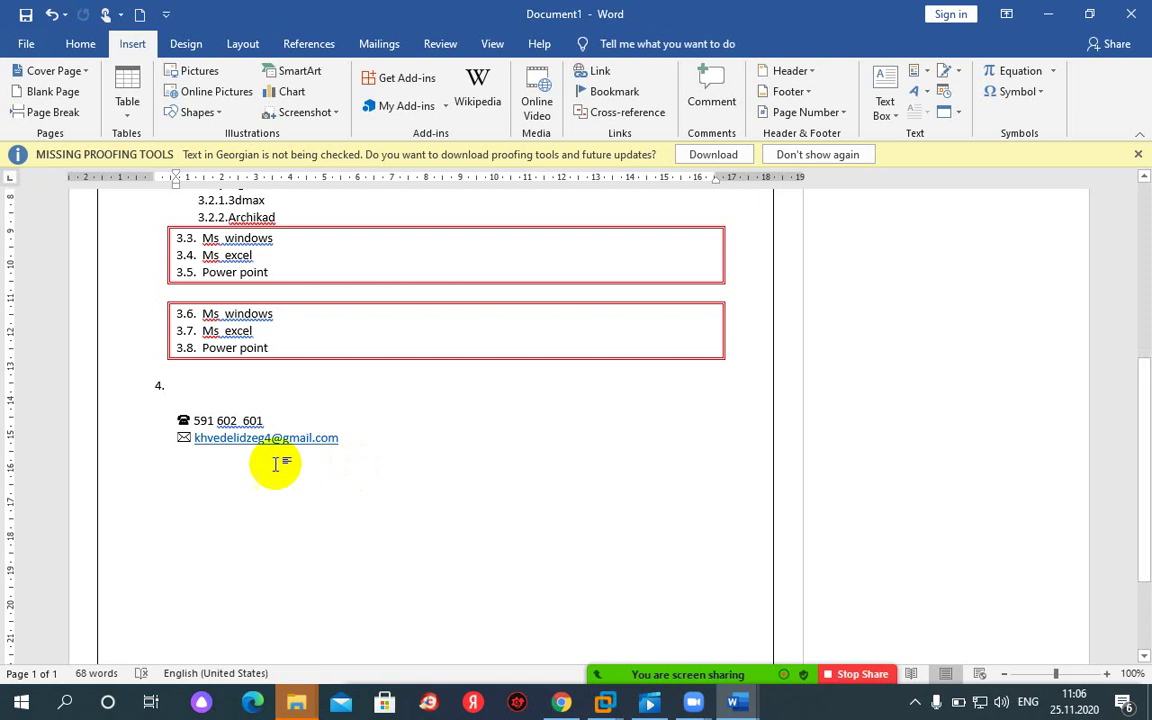
# Step: Open your own YouTube channel page in Chrome and copy its web address
pyautogui.moveTo(563, 704)
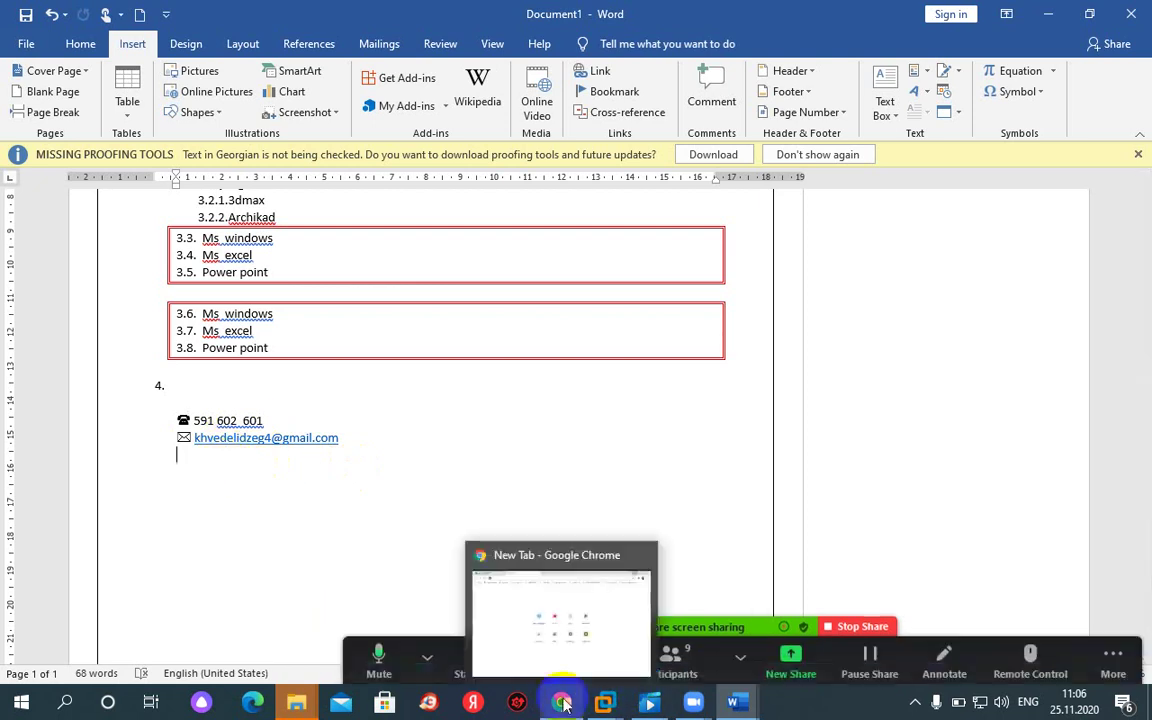
pyautogui.click(548, 620)
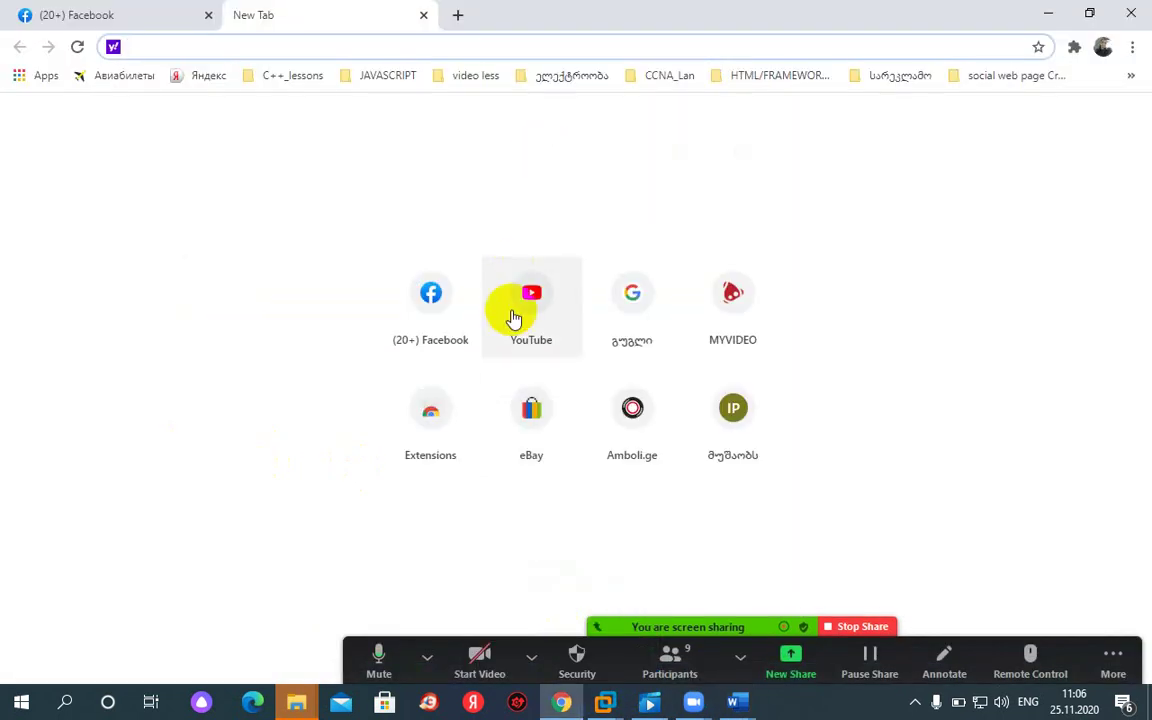
pyautogui.click(539, 292)
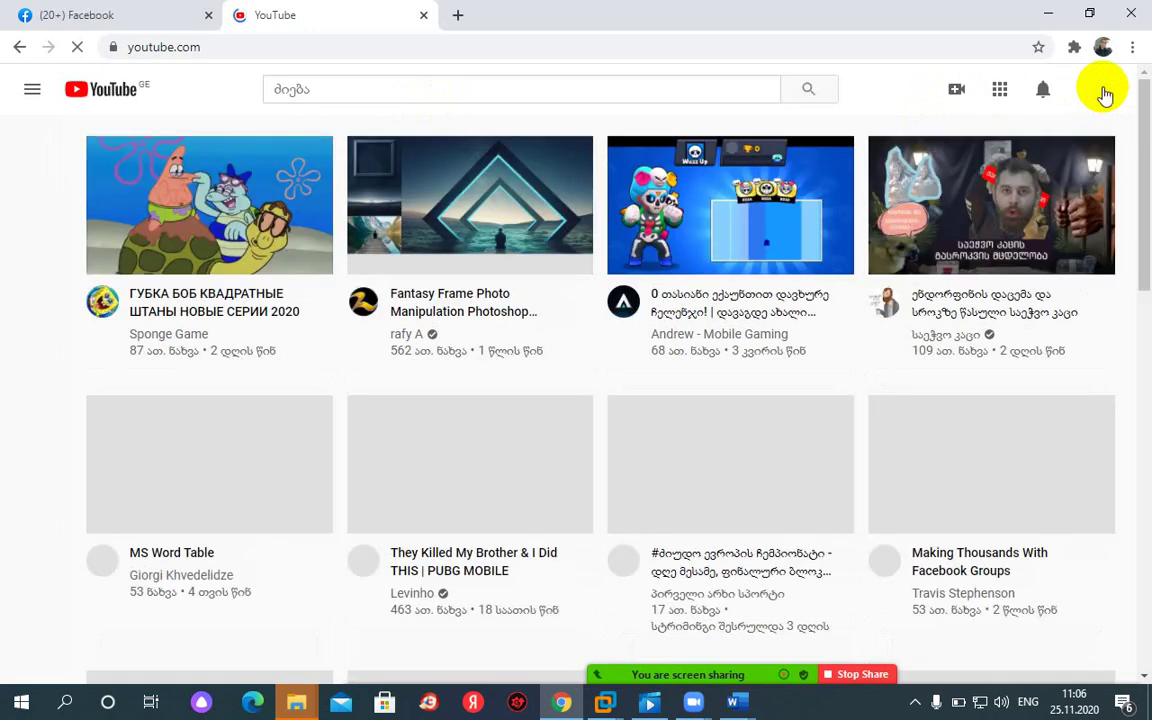
pyautogui.click(1103, 92)
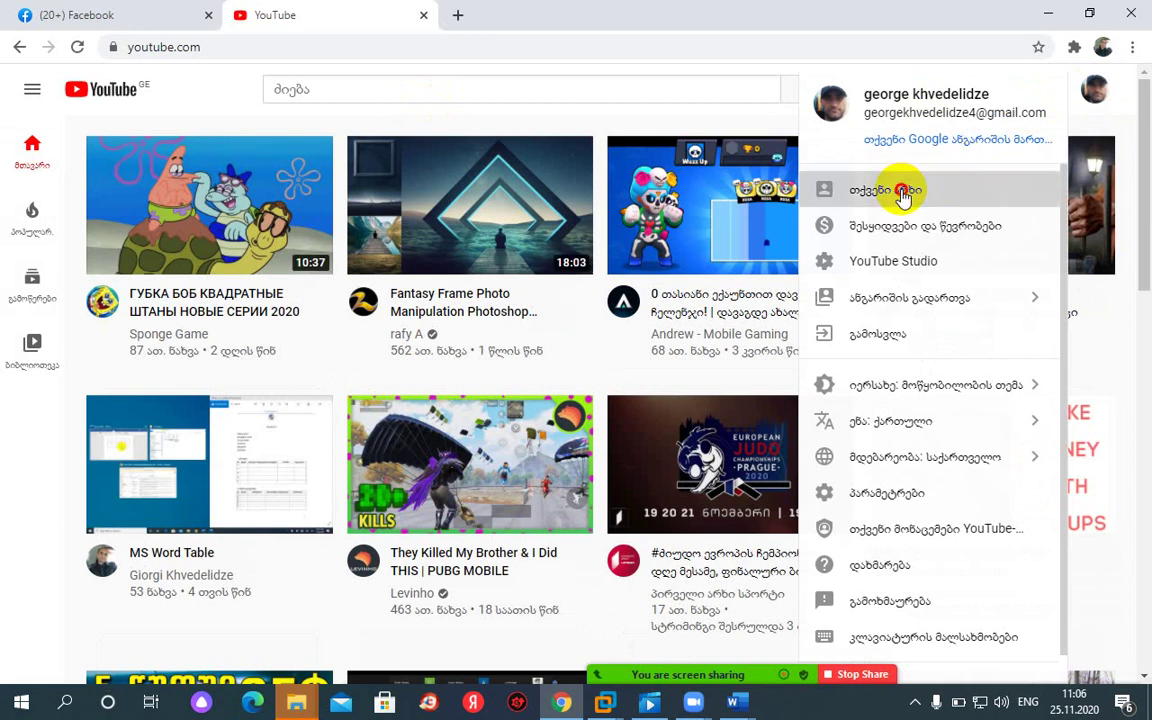
pyautogui.click(905, 189)
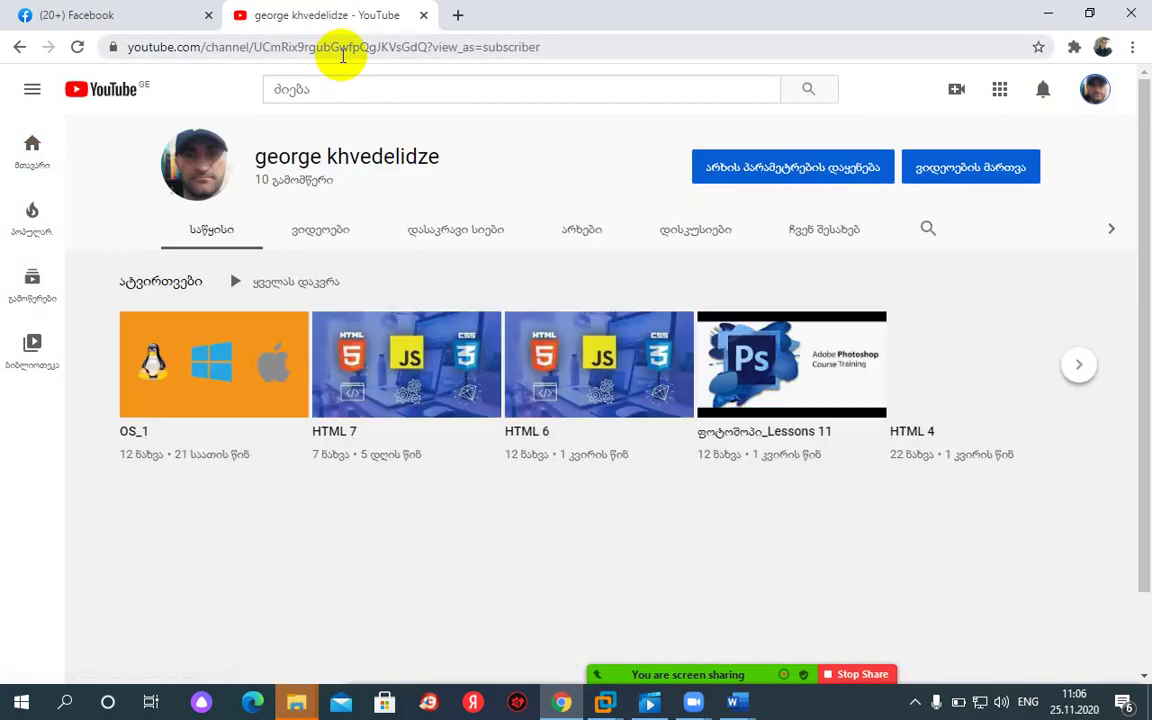
pyautogui.click(341, 55)
pyautogui.rightClick(341, 58)
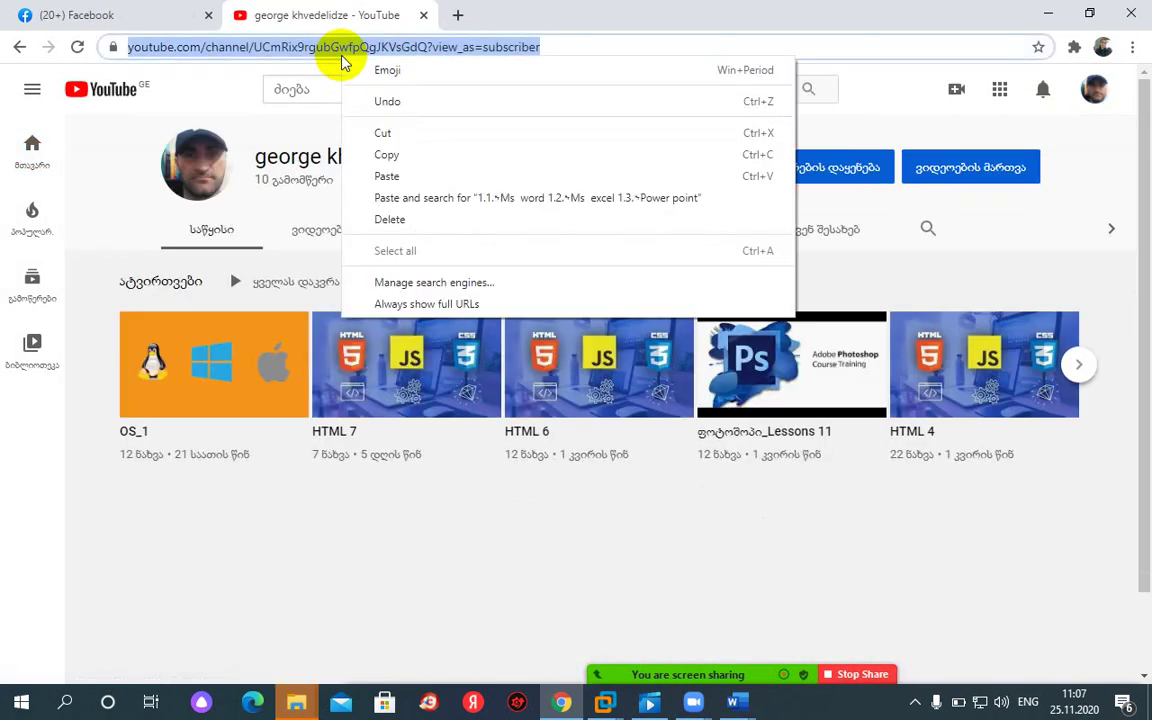
pyautogui.click(396, 154)
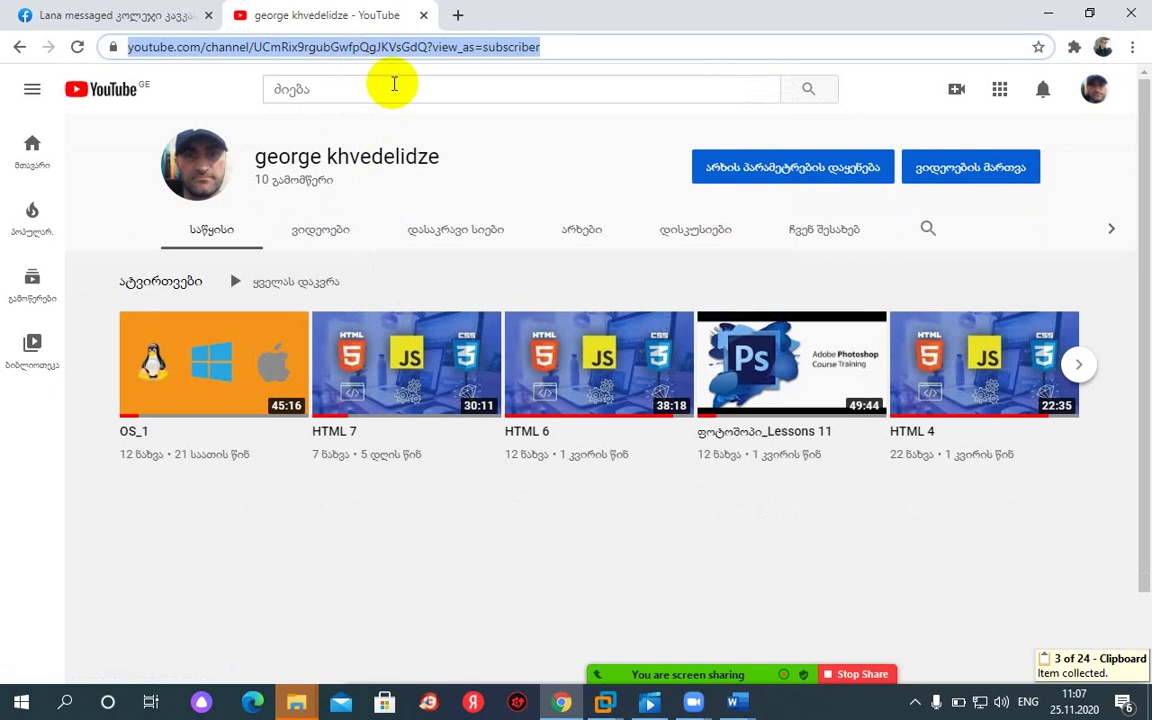
pyautogui.click(740, 704)
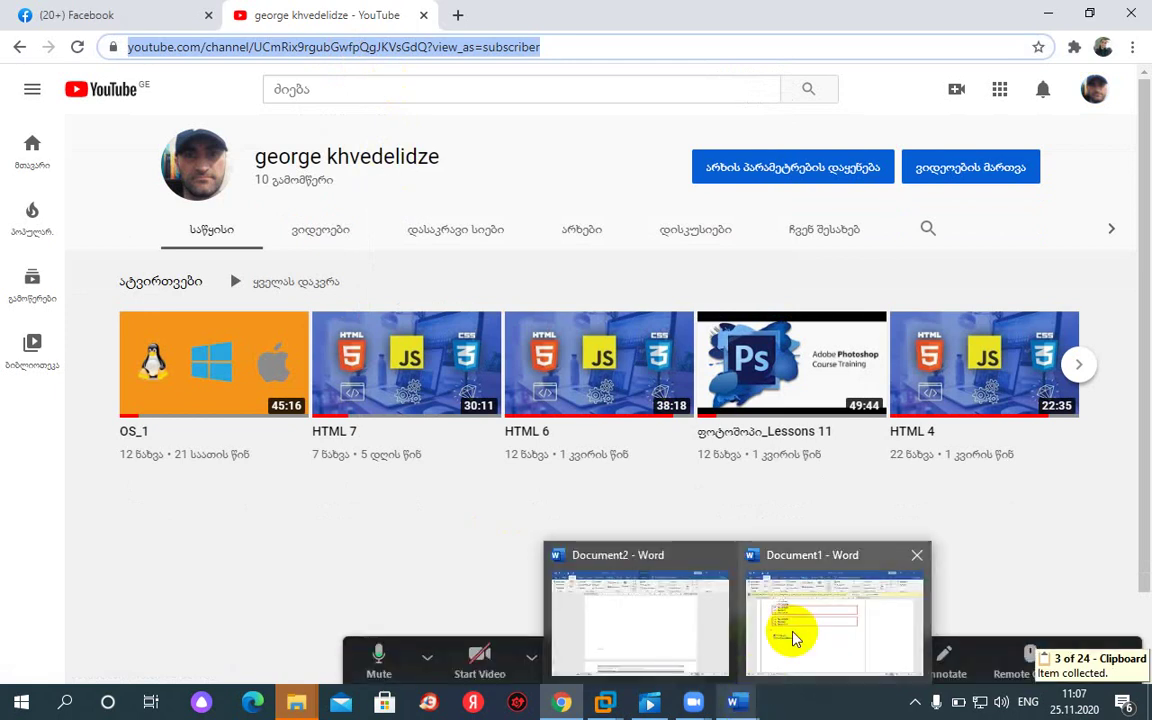
# Step: Insert the copied YouTube channel URL as a hyperlink below the e-mail and indent it
pyautogui.click(765, 606)
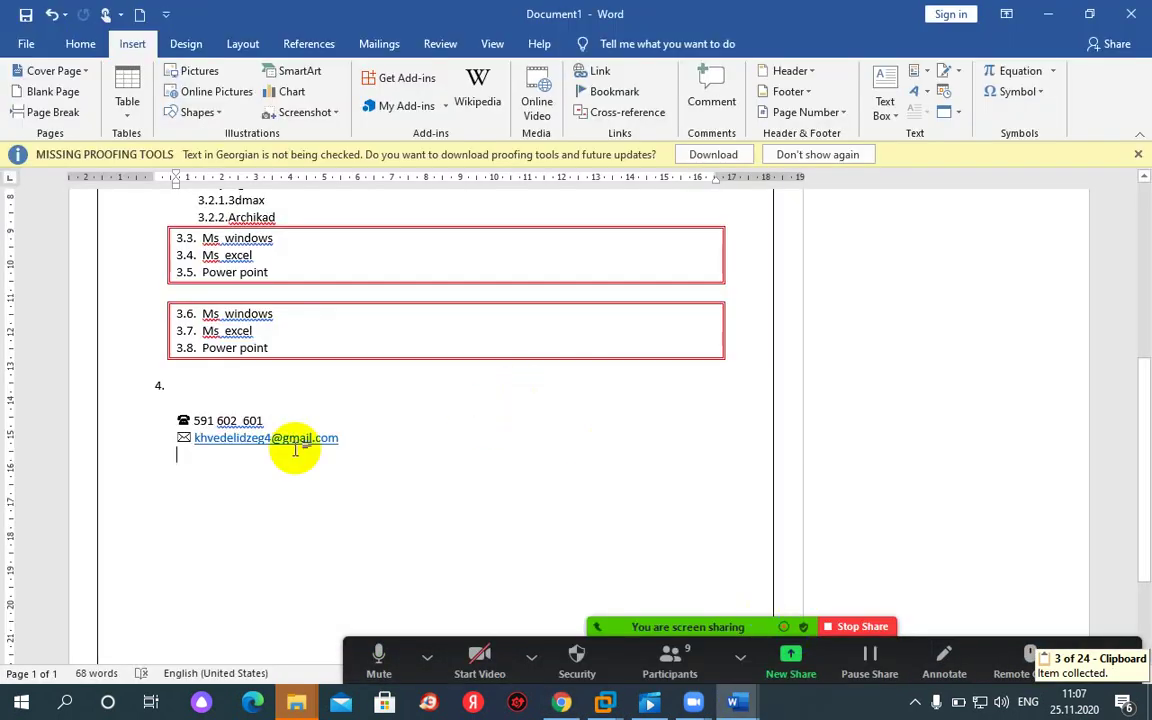
pyautogui.click(598, 75)
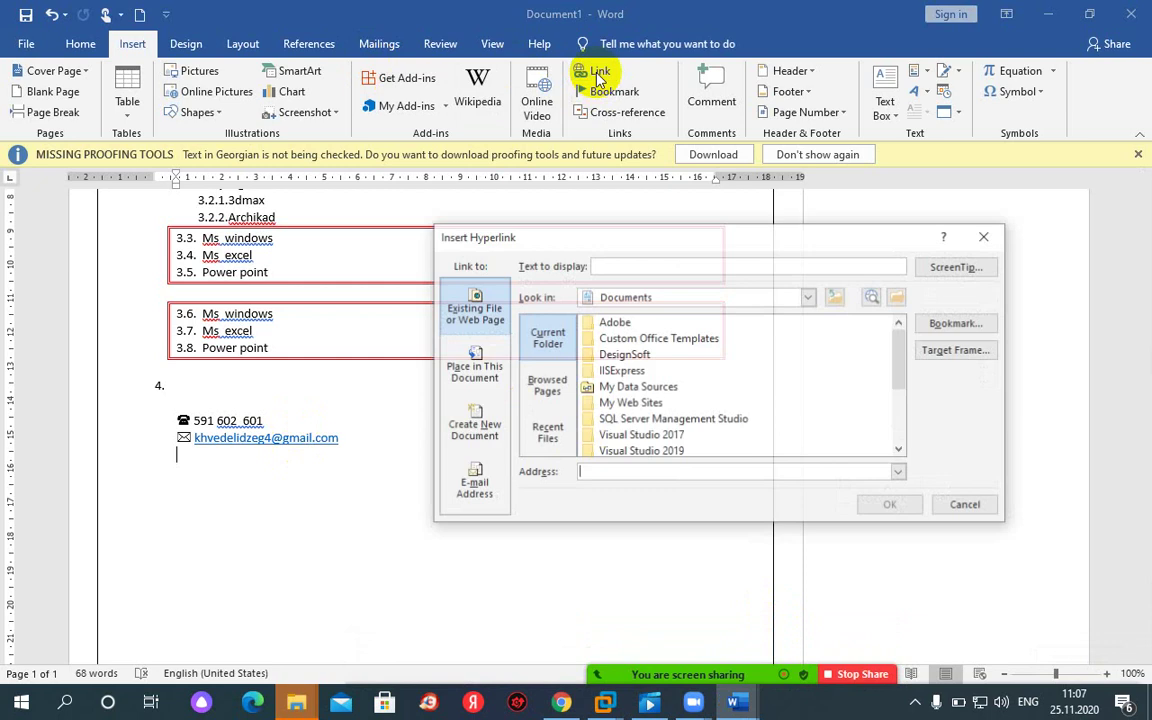
pyautogui.rightClick(580, 473)
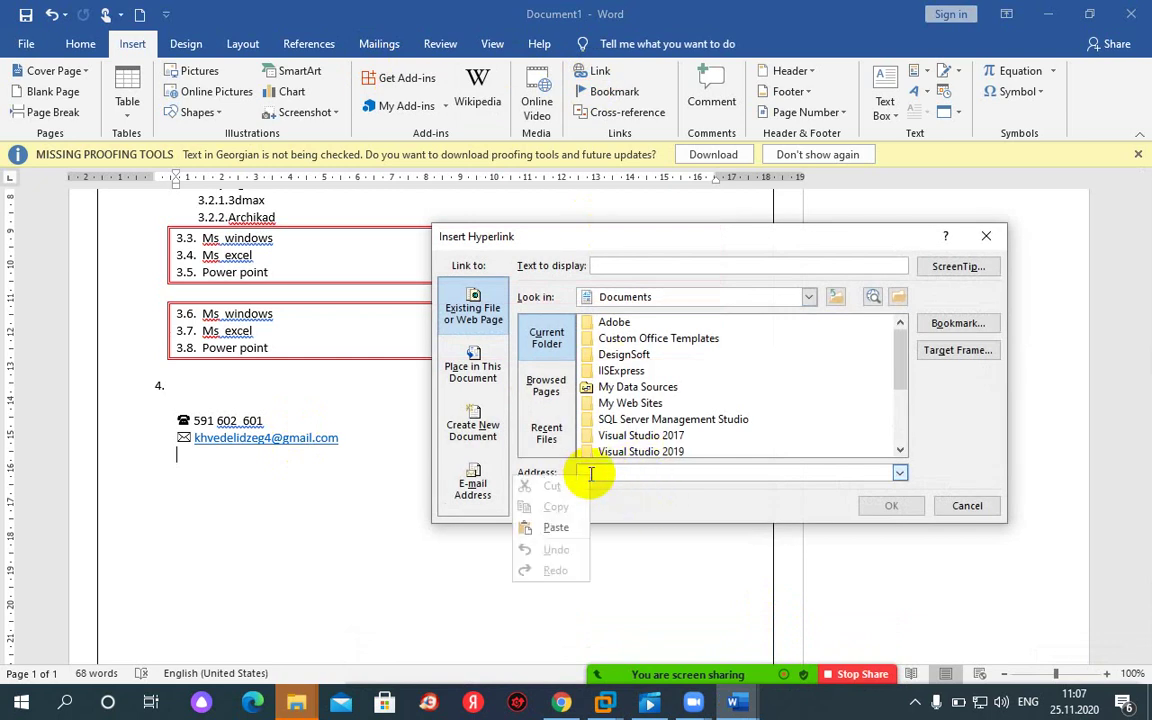
pyautogui.click(568, 524)
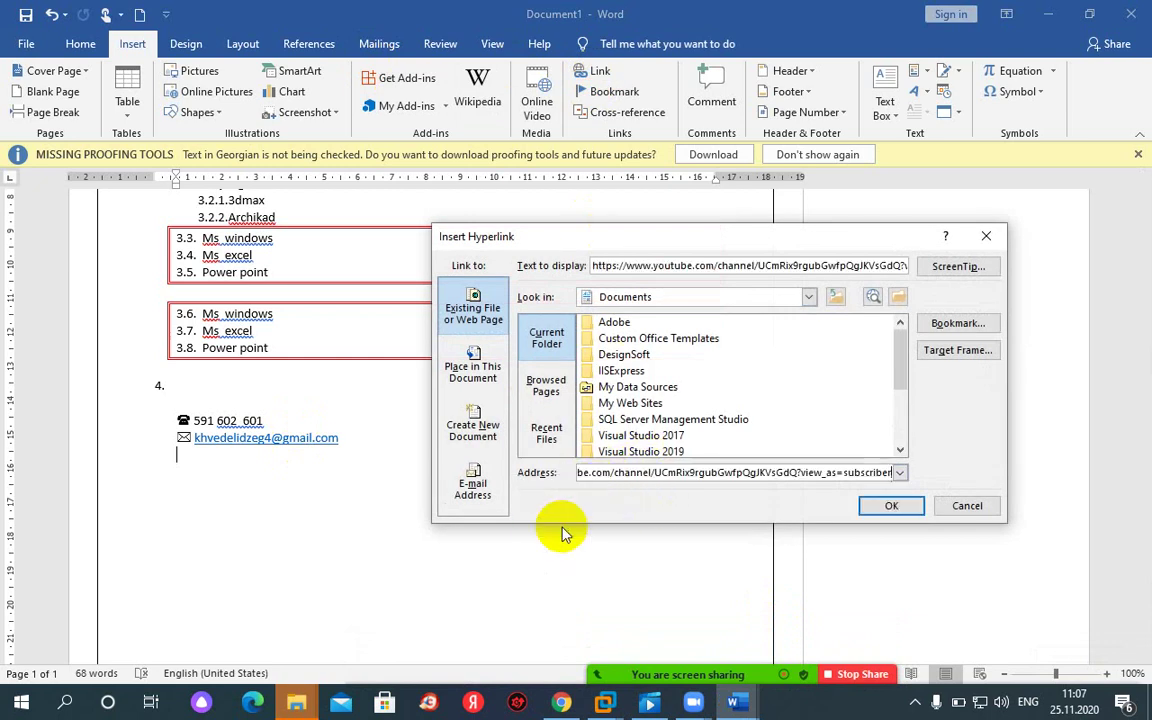
pyautogui.click(887, 505)
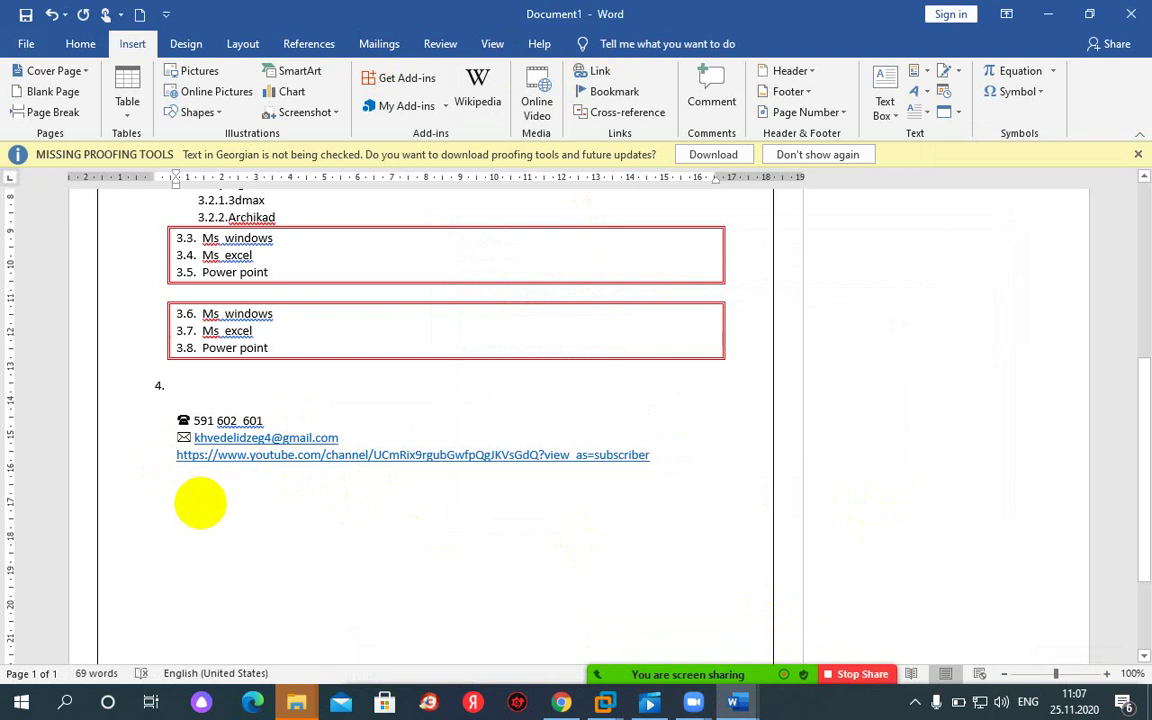
pyautogui.press('Tab')
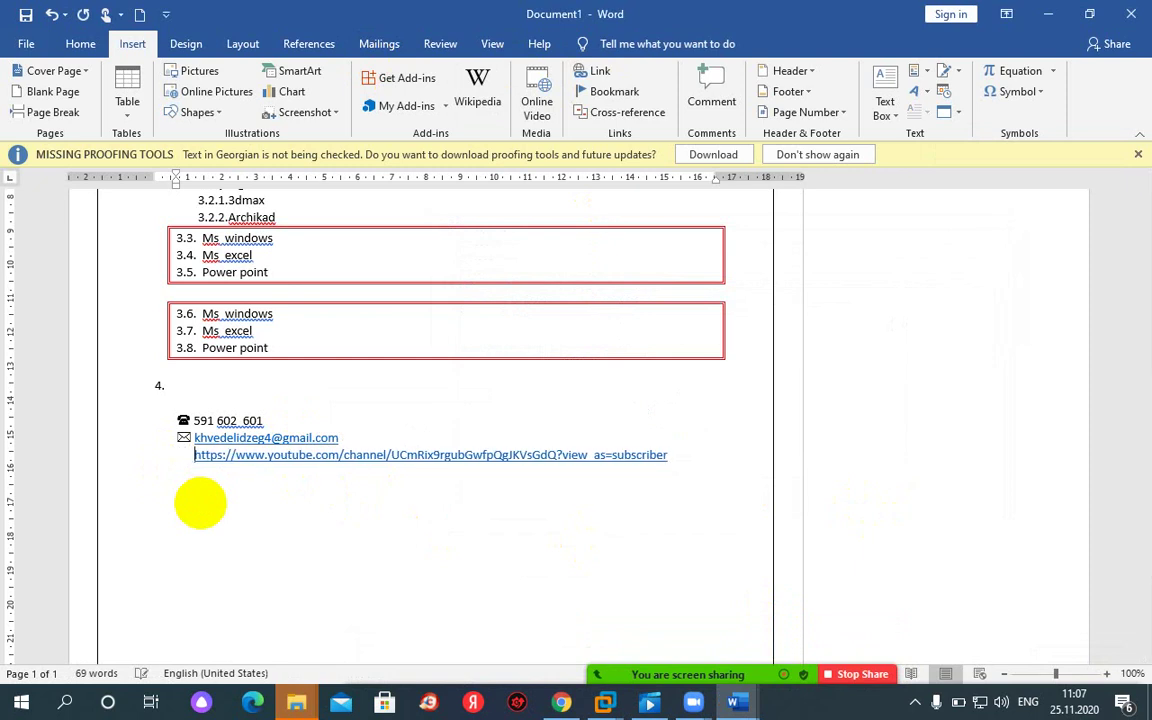
pyautogui.press('BackSpace')
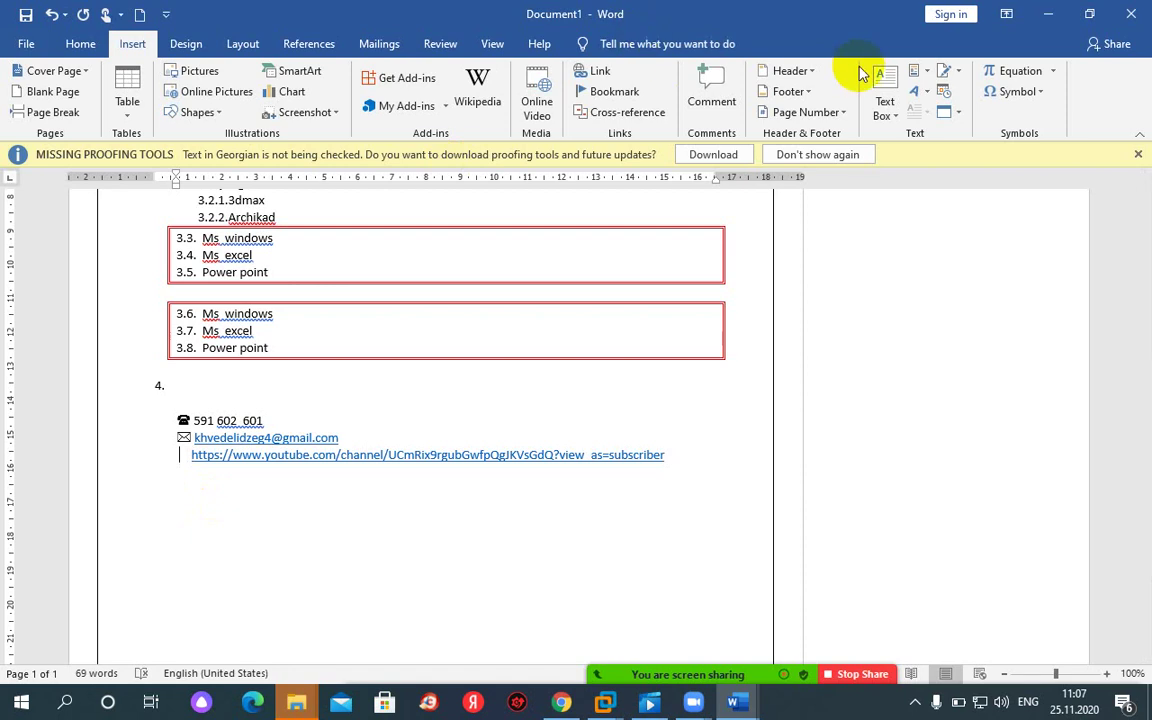
pyautogui.click(1043, 94)
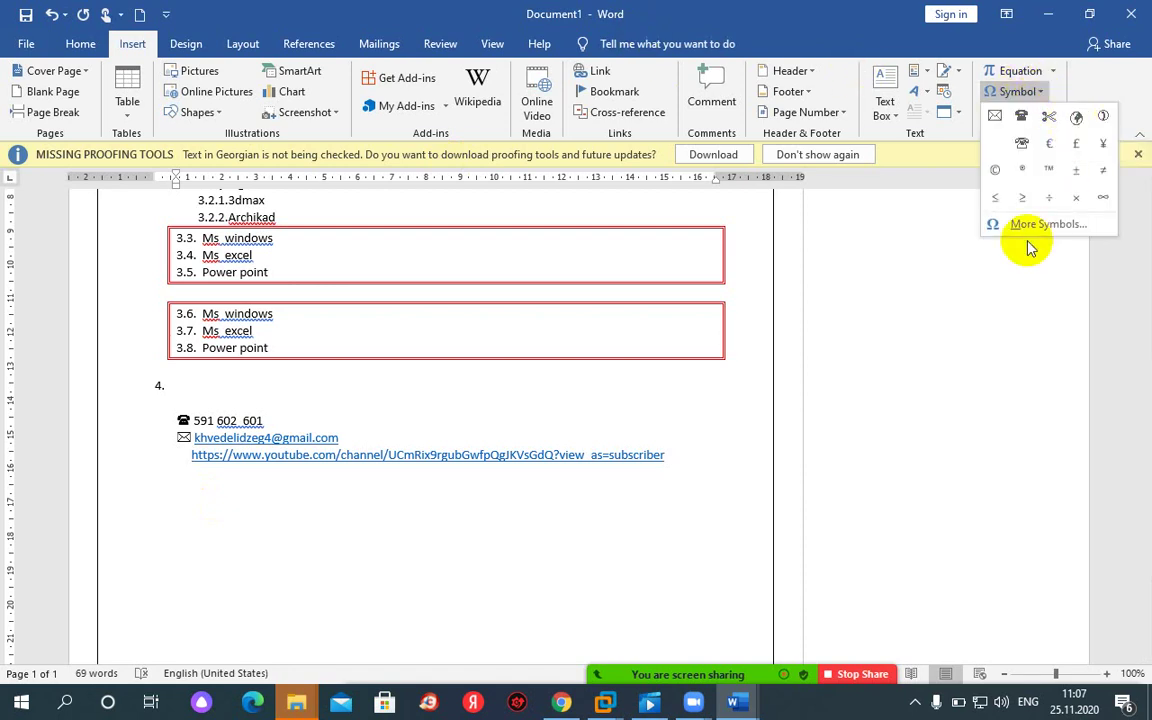
# Step: Insert a globe symbol before the YouTube link and remove the extra spaces
pyautogui.click(1075, 120)
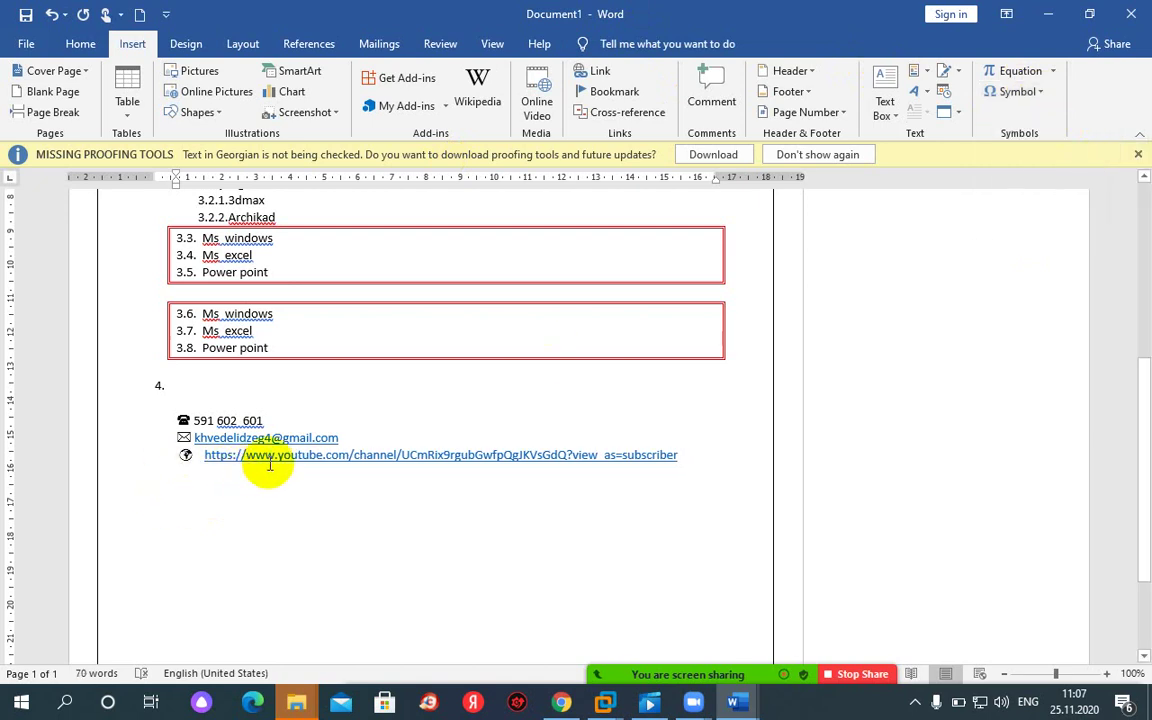
pyautogui.press('Delete')
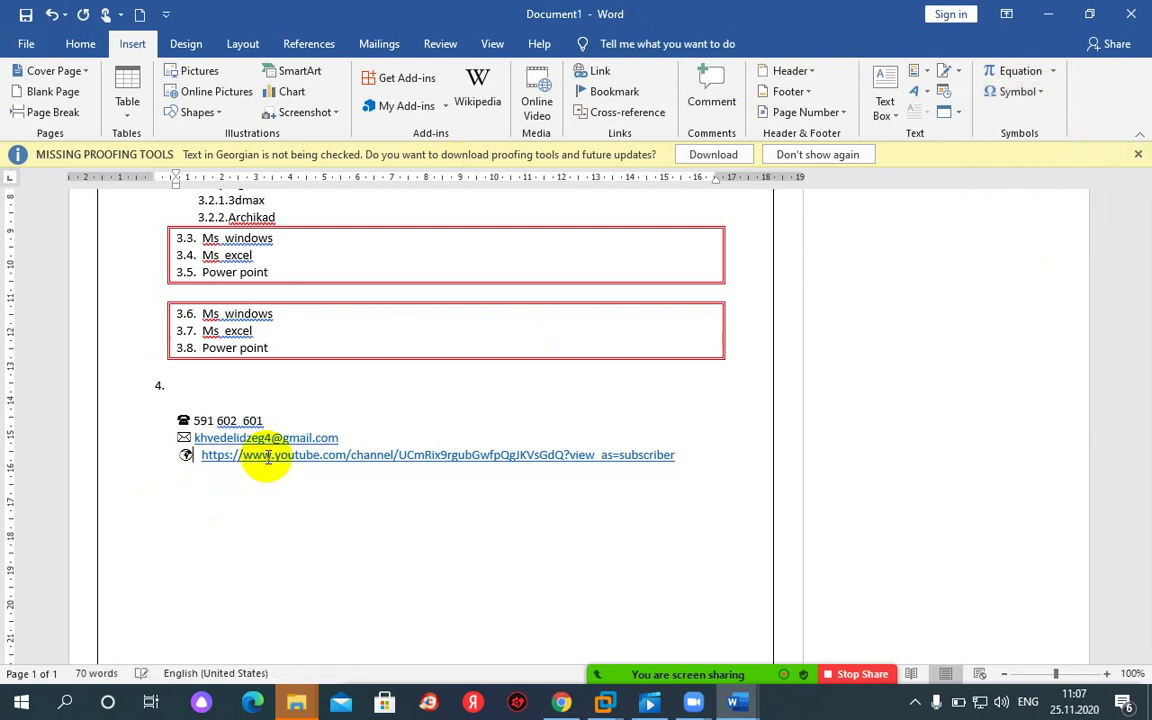
pyautogui.press('BackSpace')
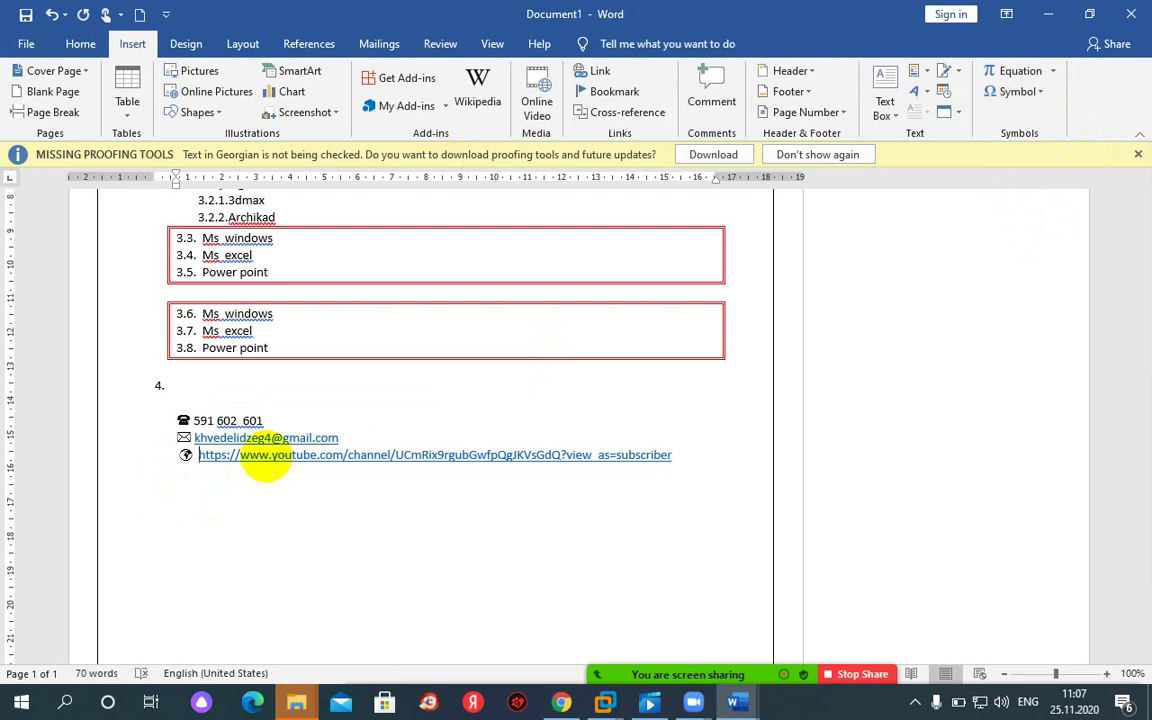
pyautogui.press('BackSpace')
# Step: Select the whole YouTube link line
pyautogui.click(257, 527)
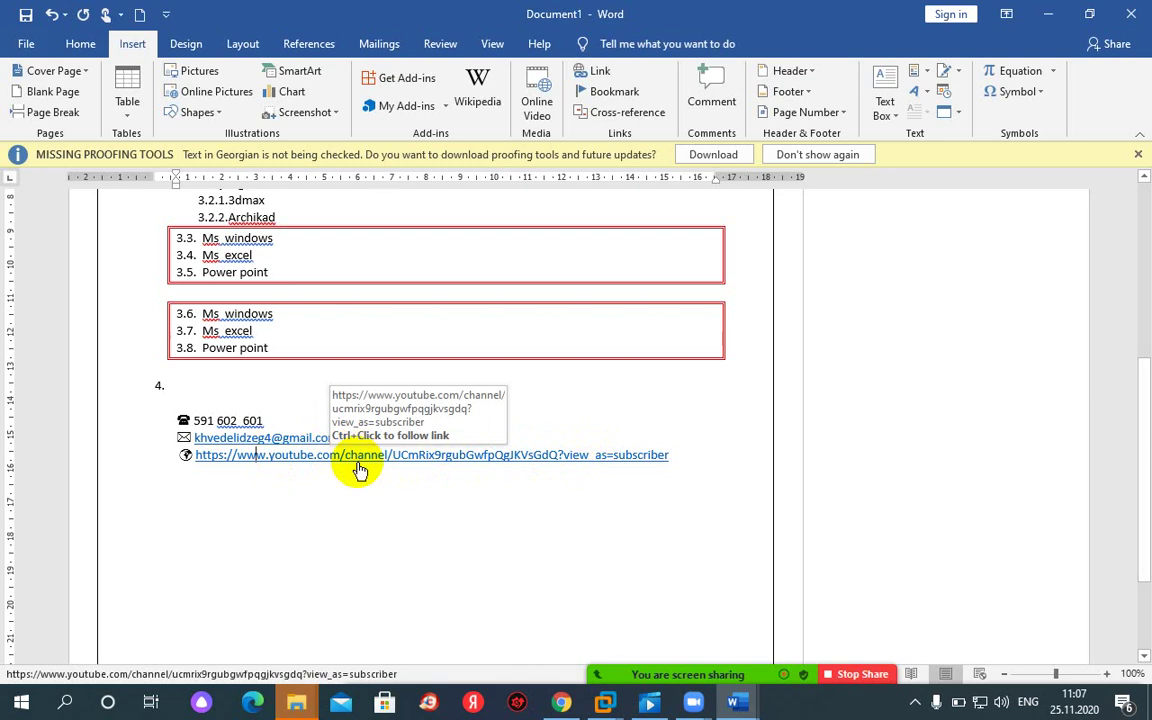
pyautogui.tripleClick(358, 465)
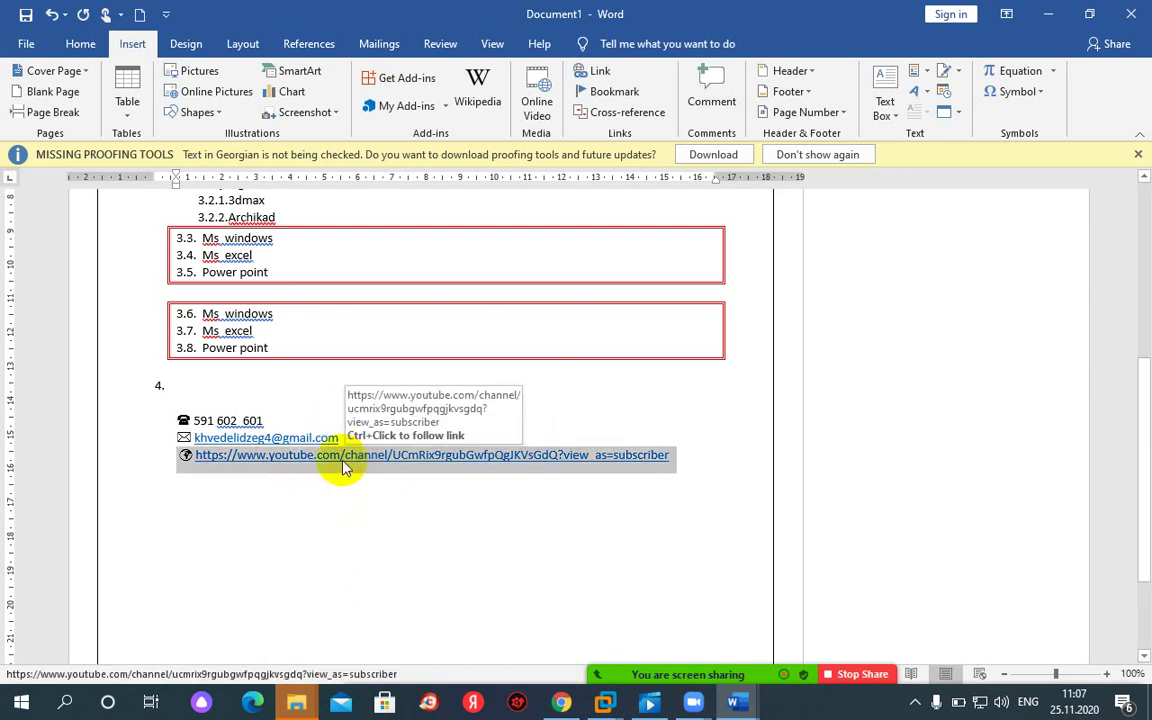
pyautogui.click(342, 480)
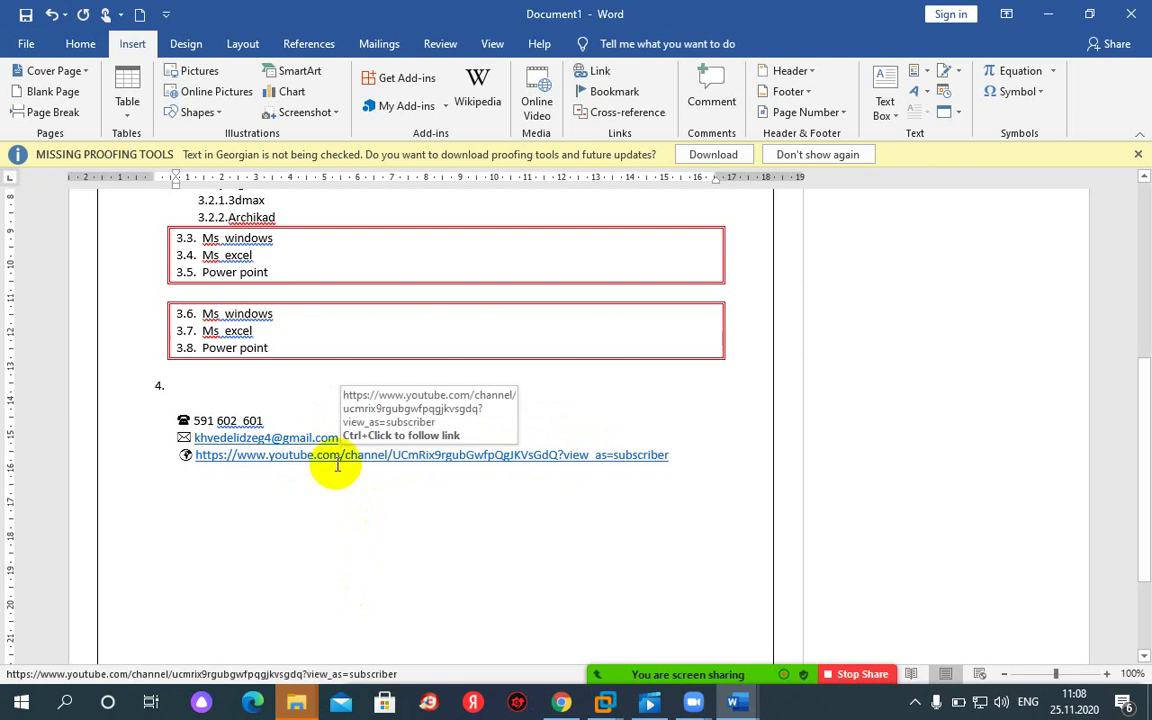
pyautogui.tripleClick(336, 466)
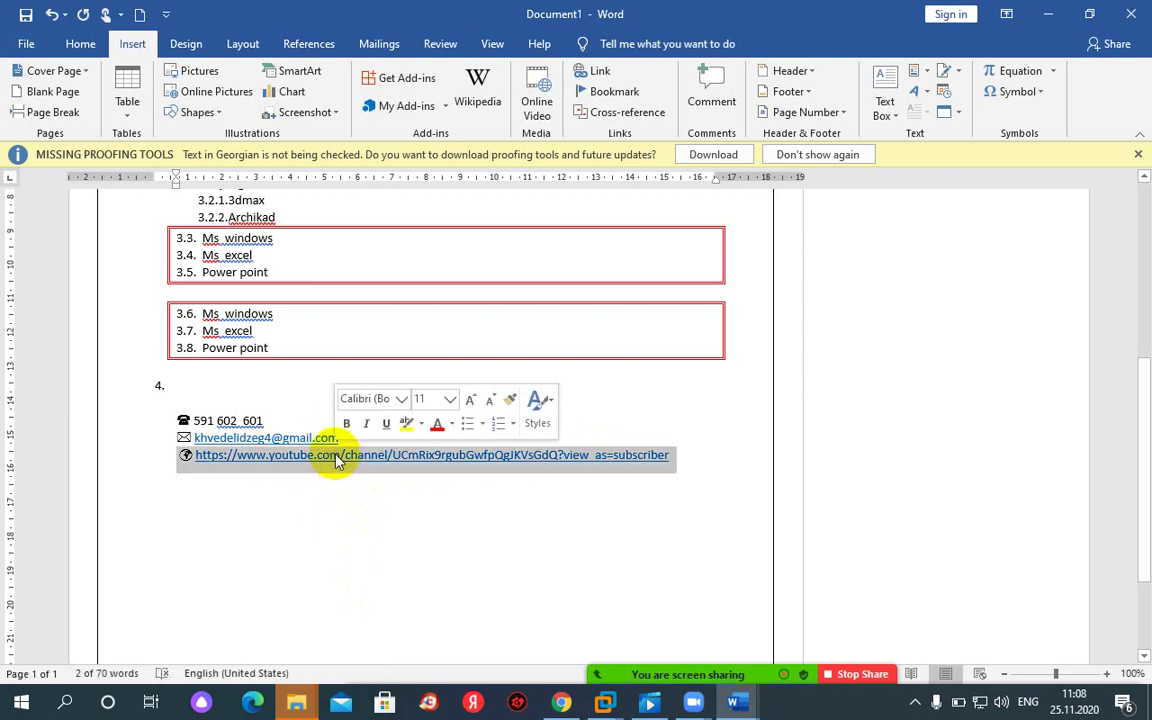
# Step: Follow the channel link to YouTube in Chrome, then minimize Chrome to return to Word
pyautogui.keyDown('ctrl'); pyautogui.click(334, 456); pyautogui.keyUp('ctrl')
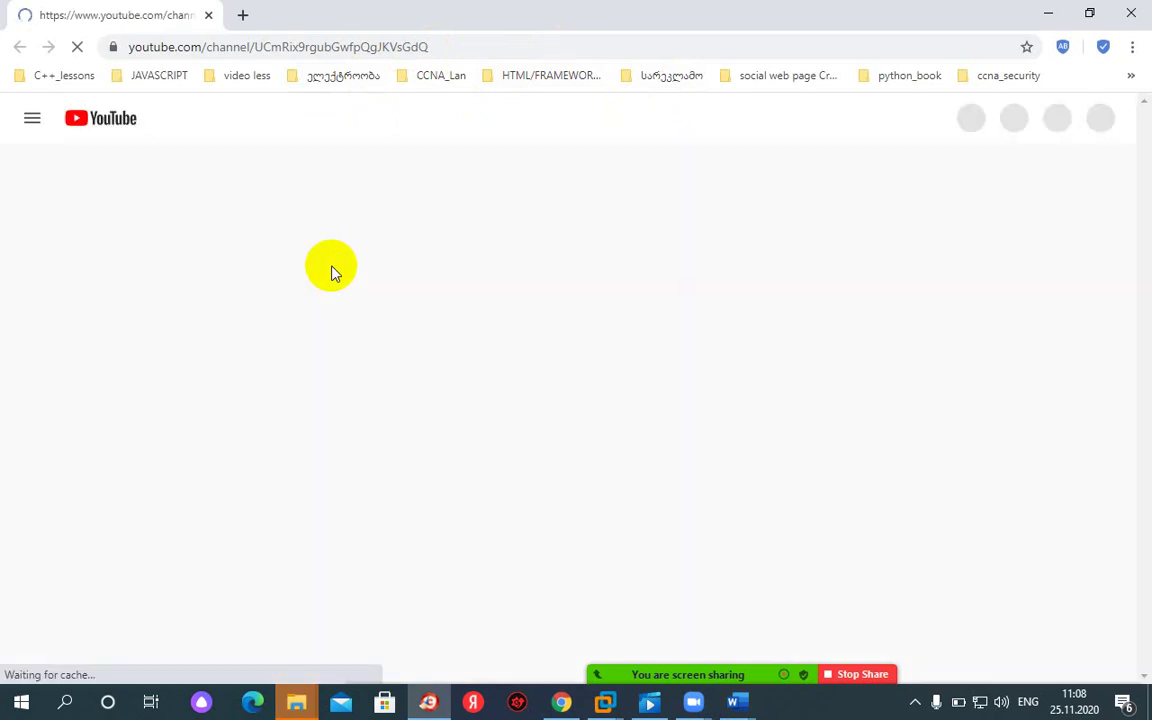
pyautogui.click(632, 116)
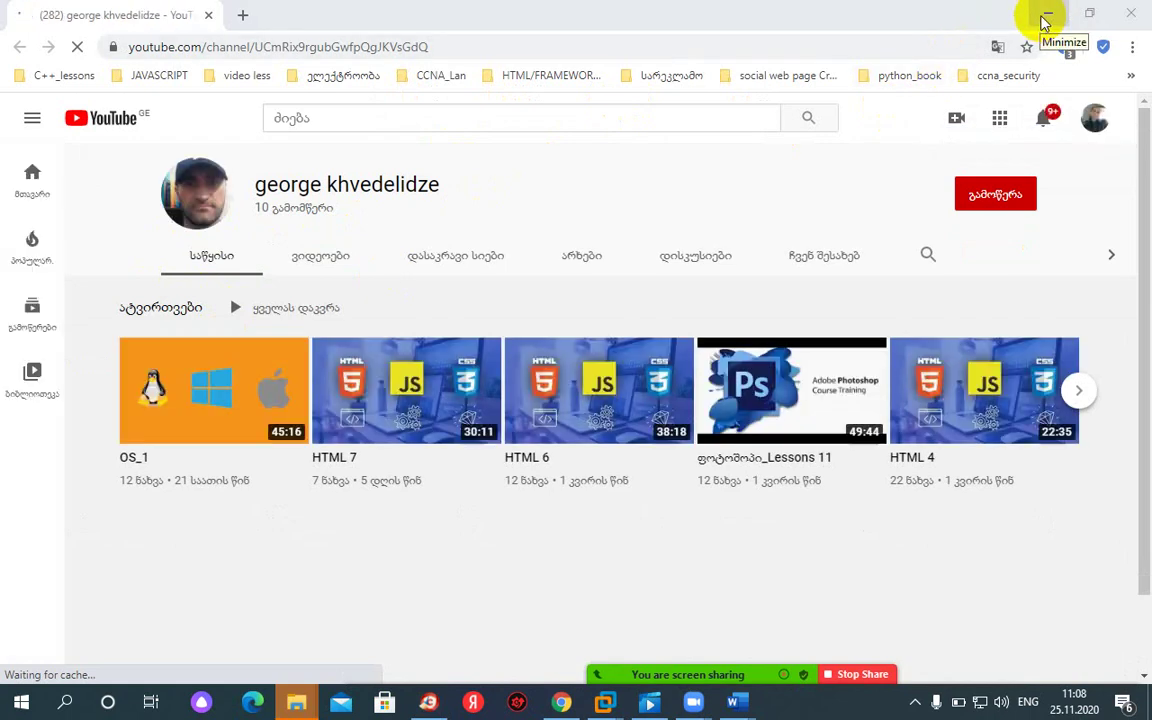
pyautogui.click(1045, 16)
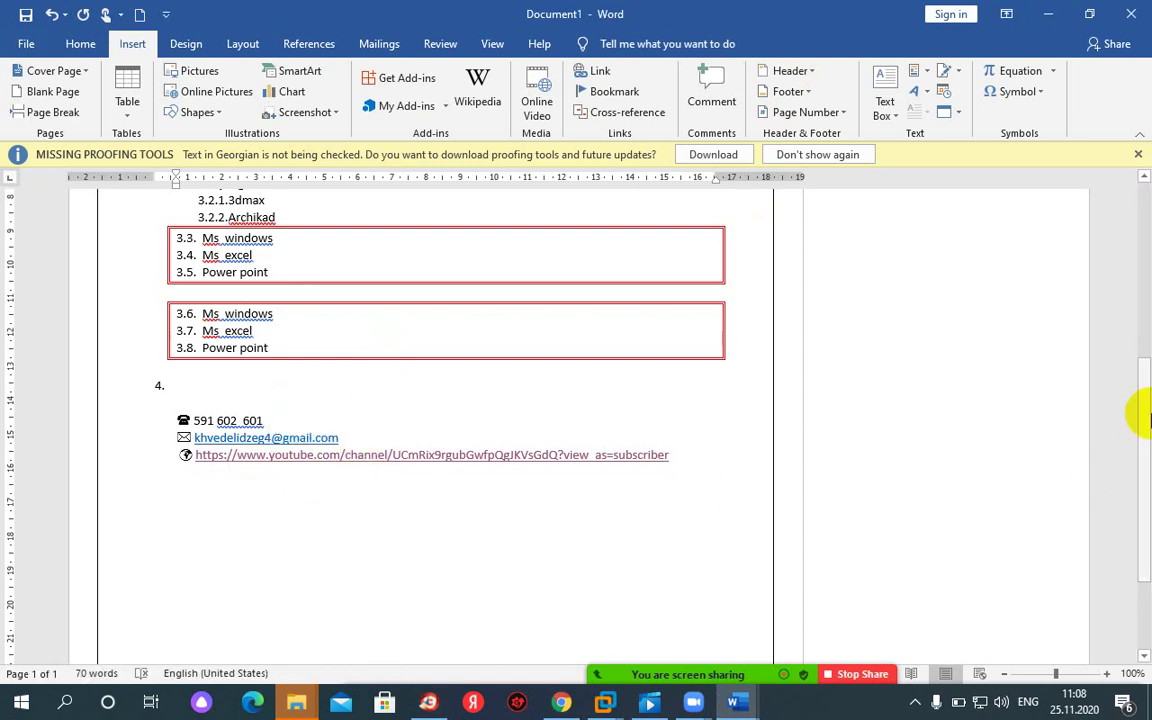
# Step: Scroll back to the top of the document and show the Design tab options
pyautogui.moveTo(1141, 428); pyautogui.dragTo(1143, 180)
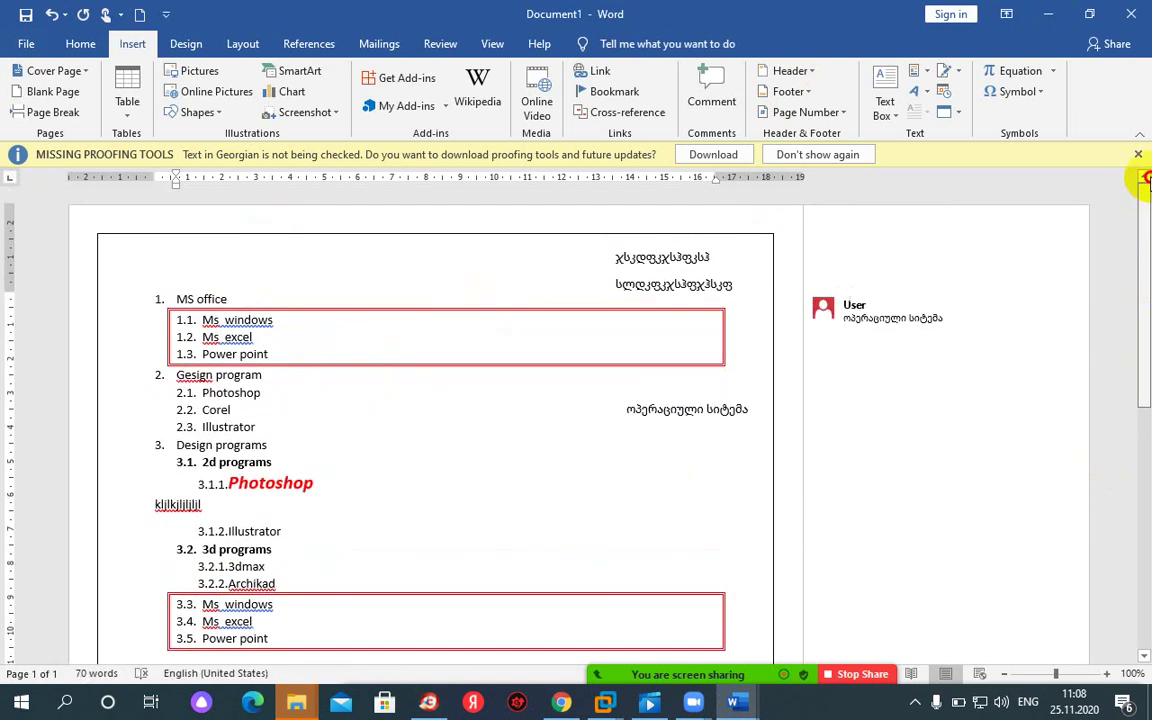
pyautogui.moveTo(1147, 231)
pyautogui.mouseDown()
pyautogui.moveTo(1131, 267)
pyautogui.moveTo(1137, 436)
pyautogui.mouseUp()
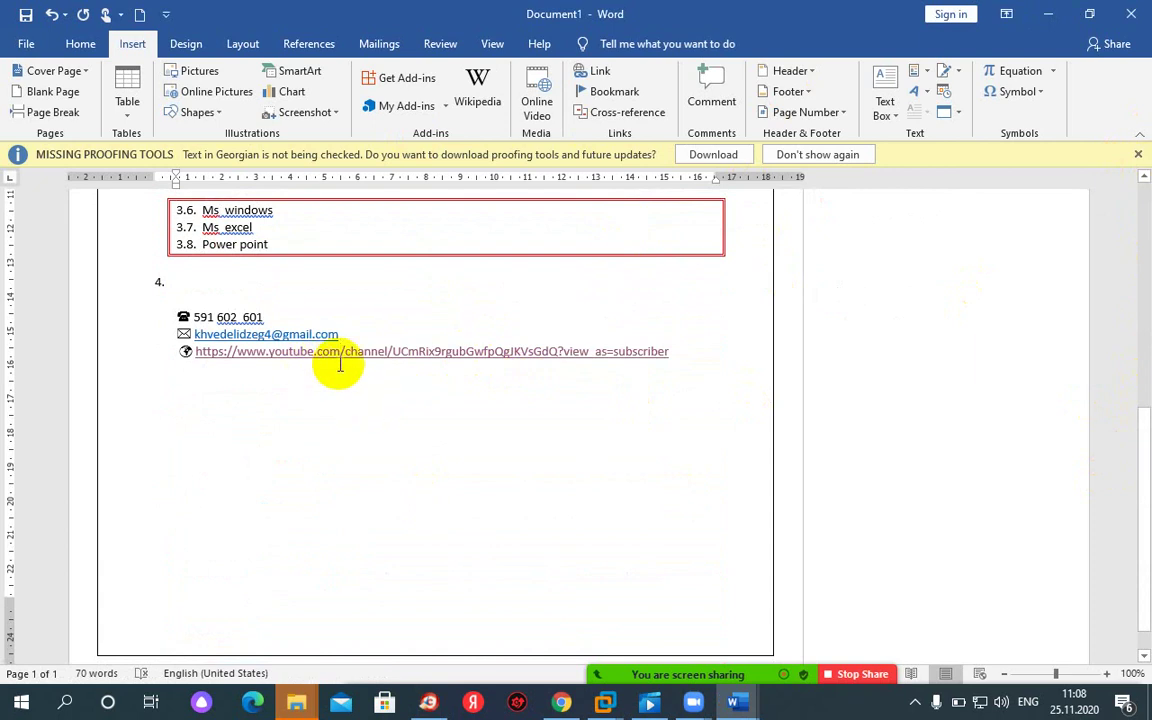
pyautogui.click(186, 44)
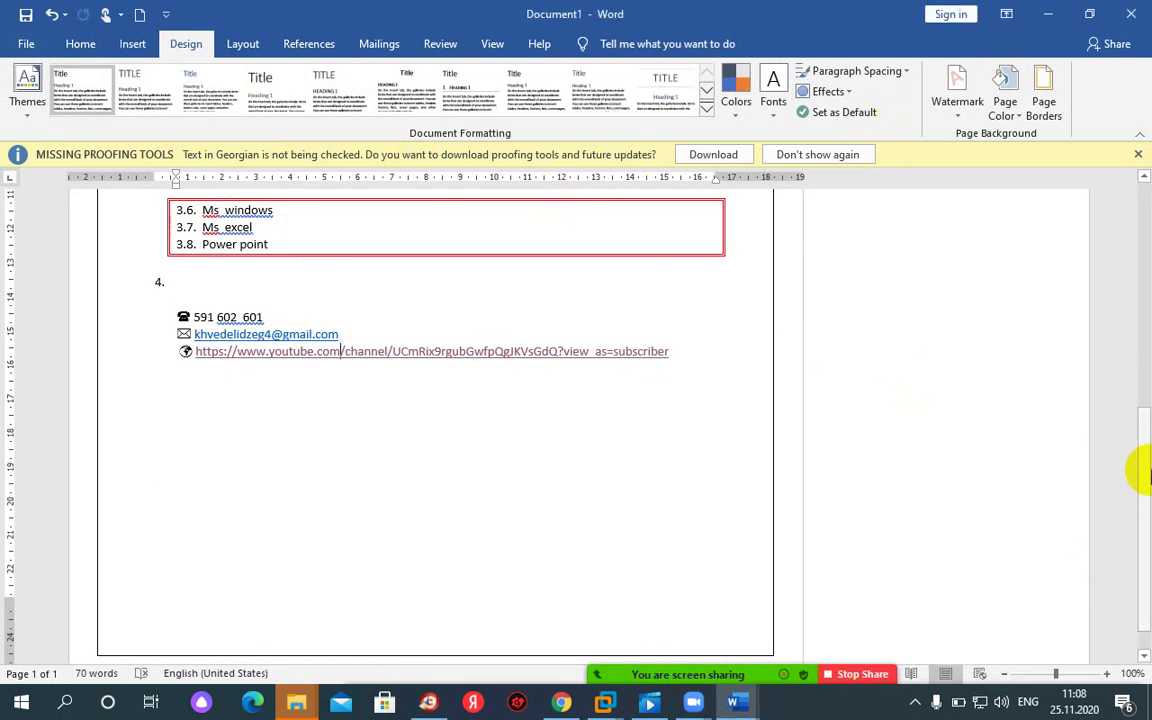
pyautogui.scroll(2, 1146, 347)
pyautogui.moveTo(1146, 347); pyautogui.dragTo(1146, 190)
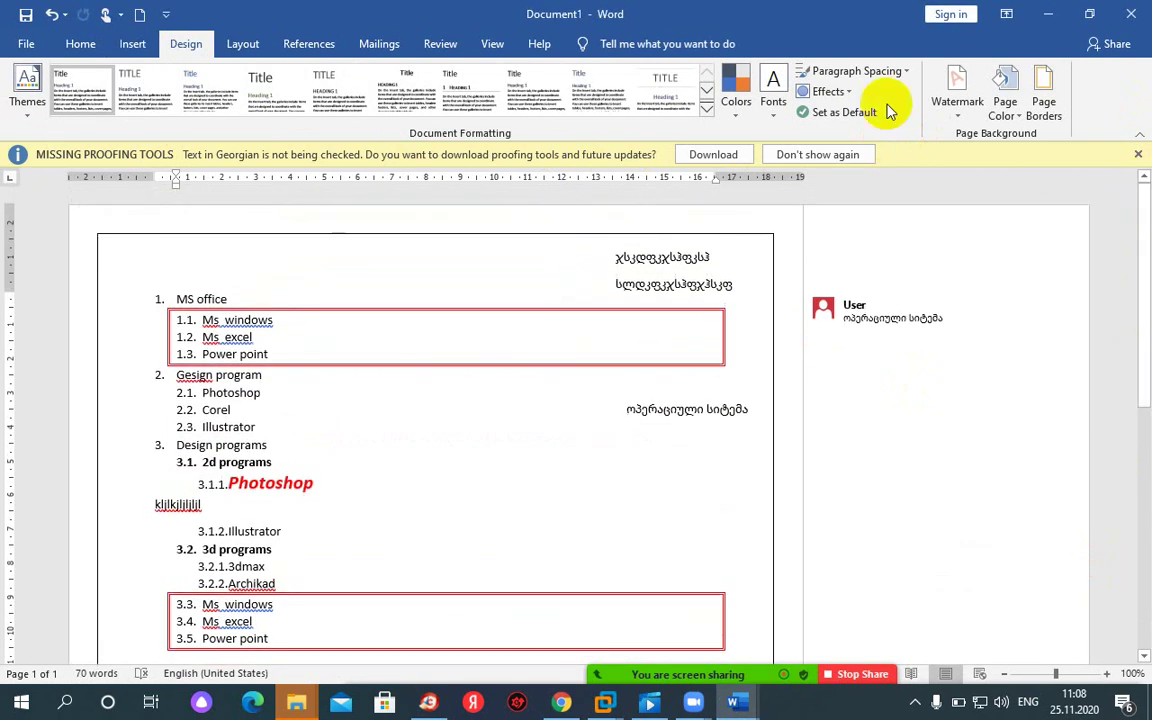
# Step: Preview the theme colour, theme font and page colour choices without changing them
pyautogui.click(733, 118)
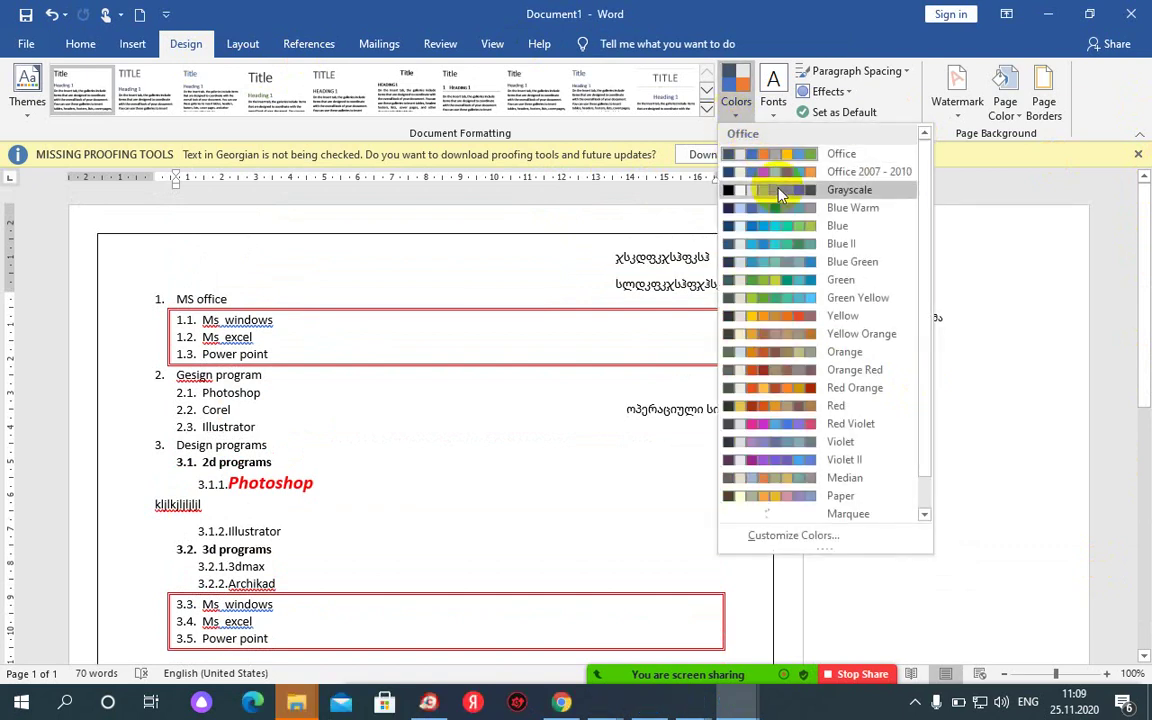
pyautogui.click(775, 116)
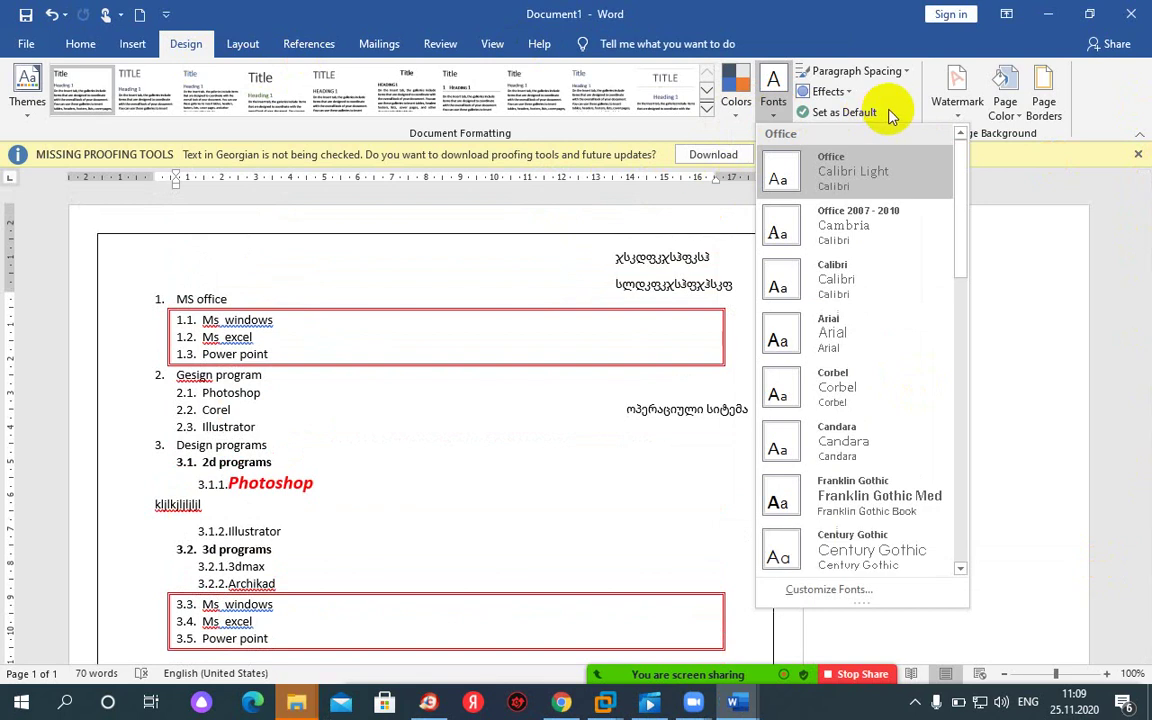
pyautogui.click(1111, 108)
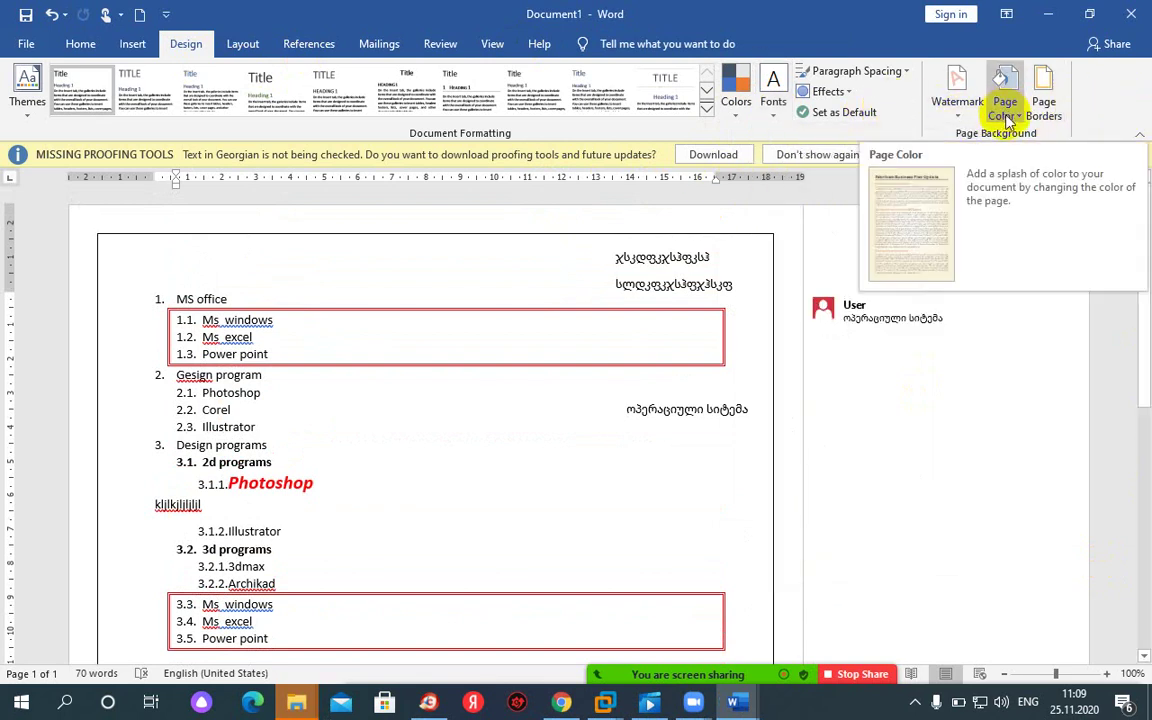
pyautogui.click(1022, 116)
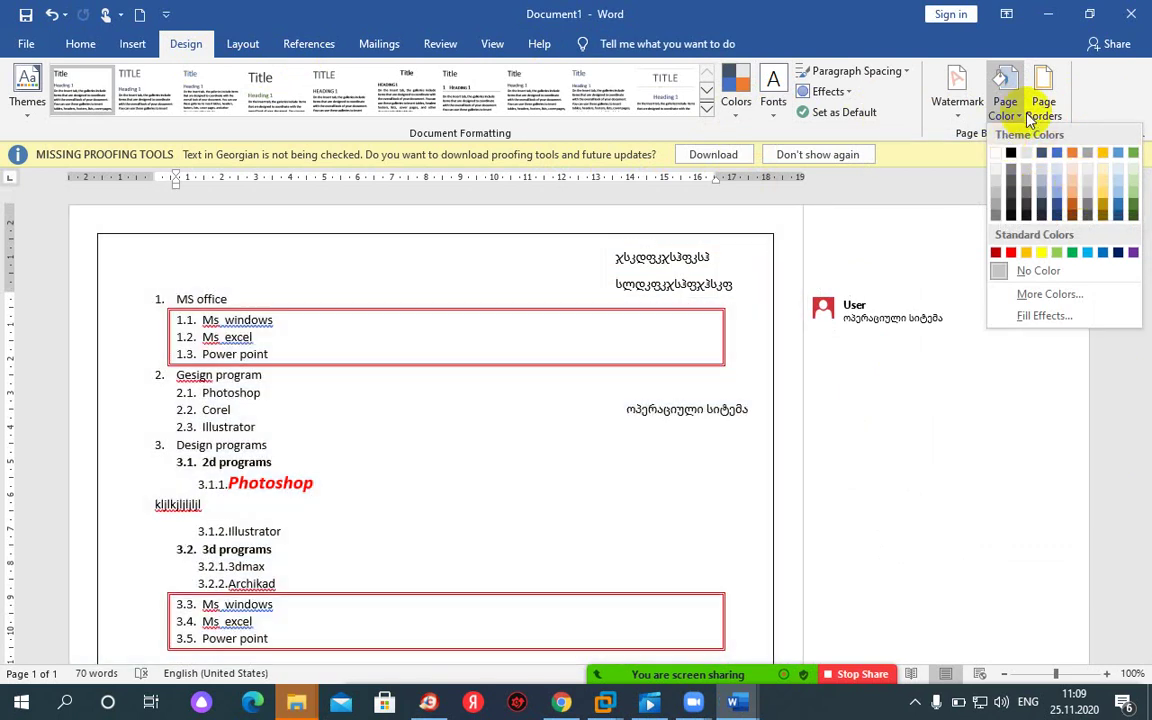
pyautogui.click(1083, 92)
# Step: Check the paragraph border options, then reopen the Page Border settings from Design
pyautogui.click(1043, 105)
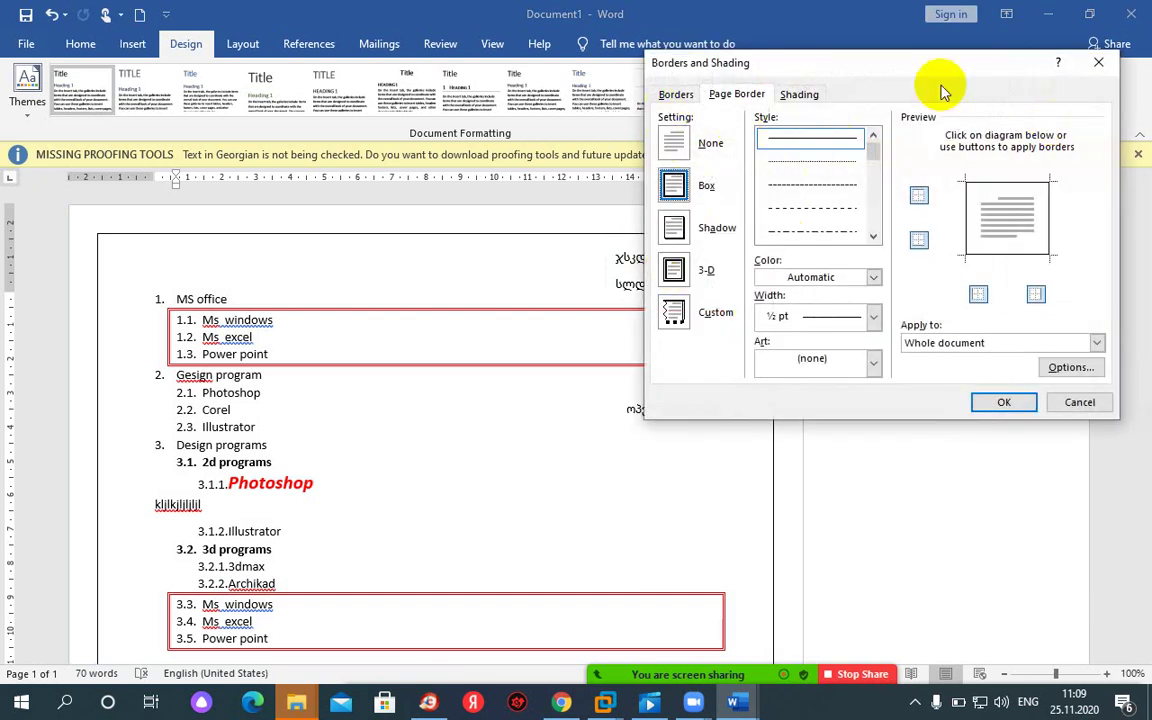
pyautogui.click(1098, 62)
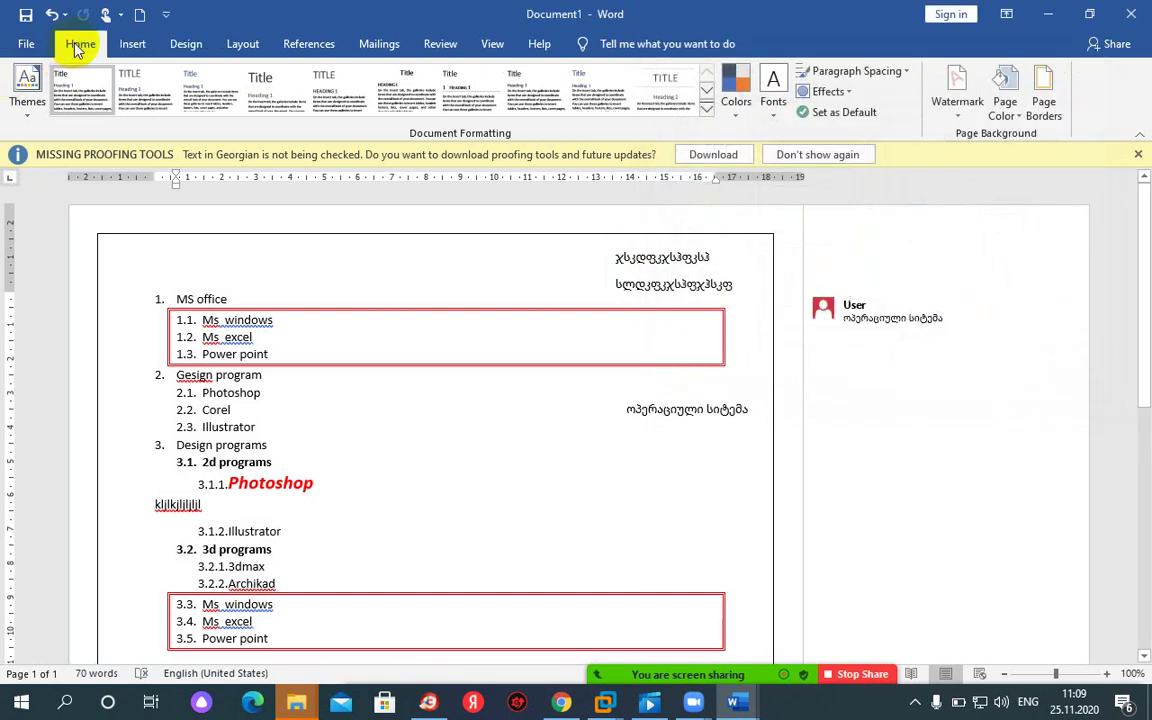
pyautogui.click(80, 44)
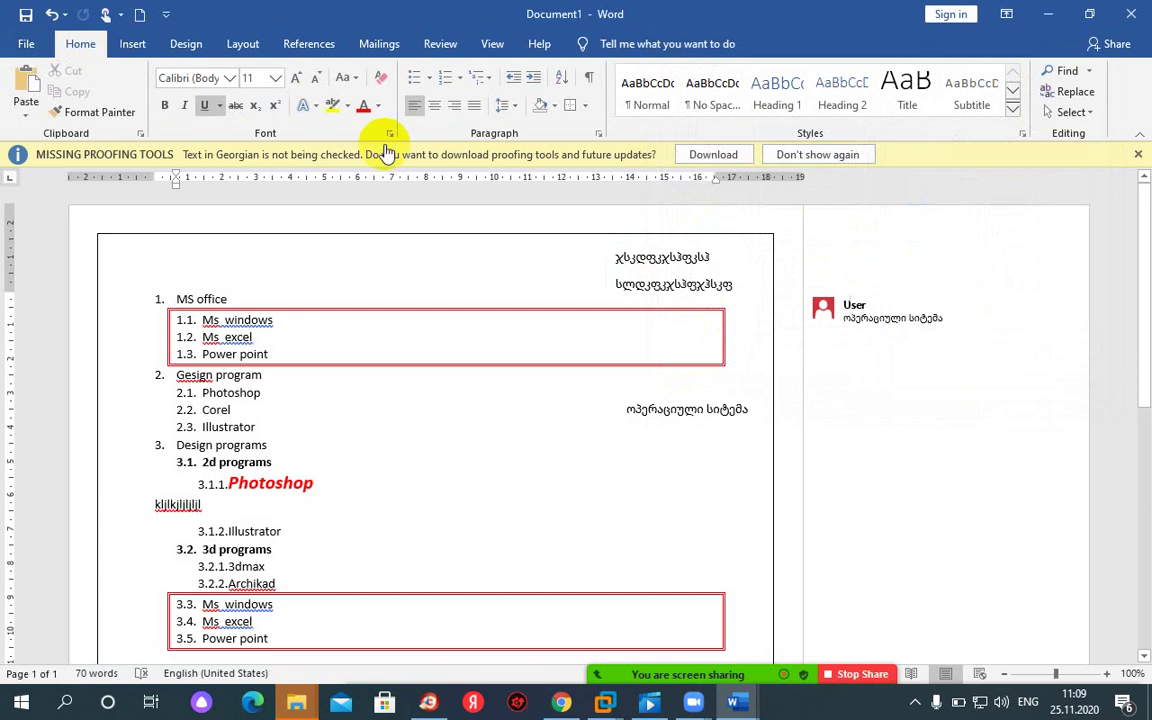
pyautogui.click(585, 105)
pyautogui.click(600, 457)
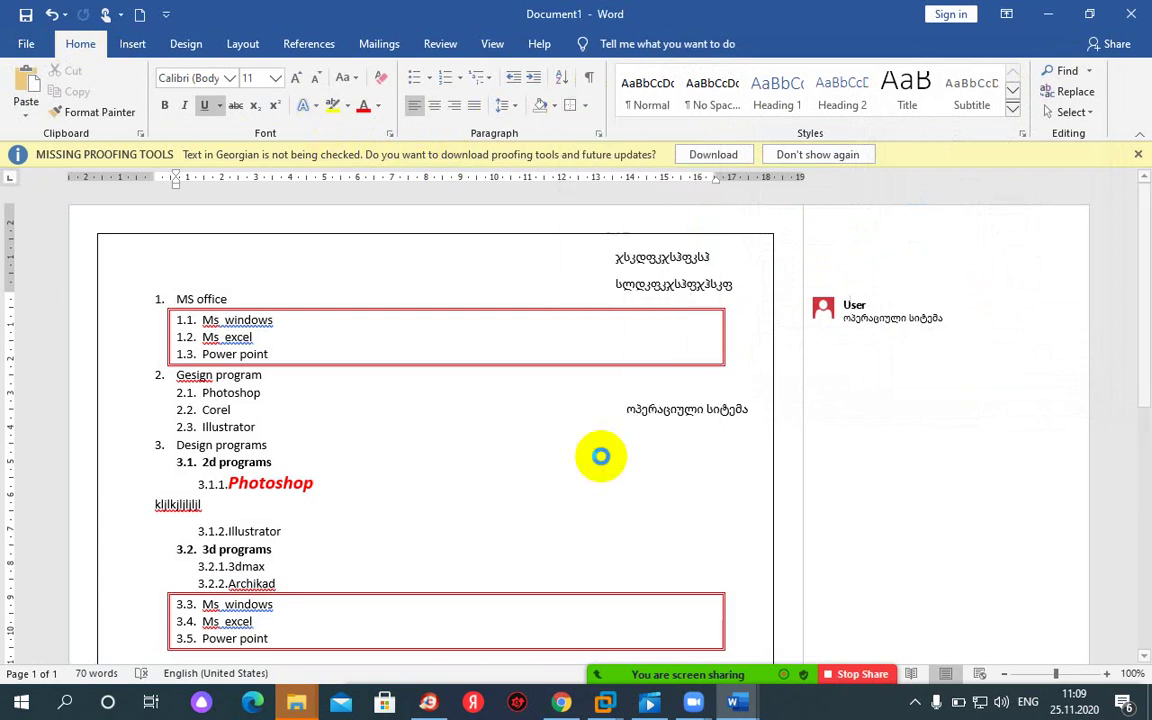
pyautogui.click(1098, 62)
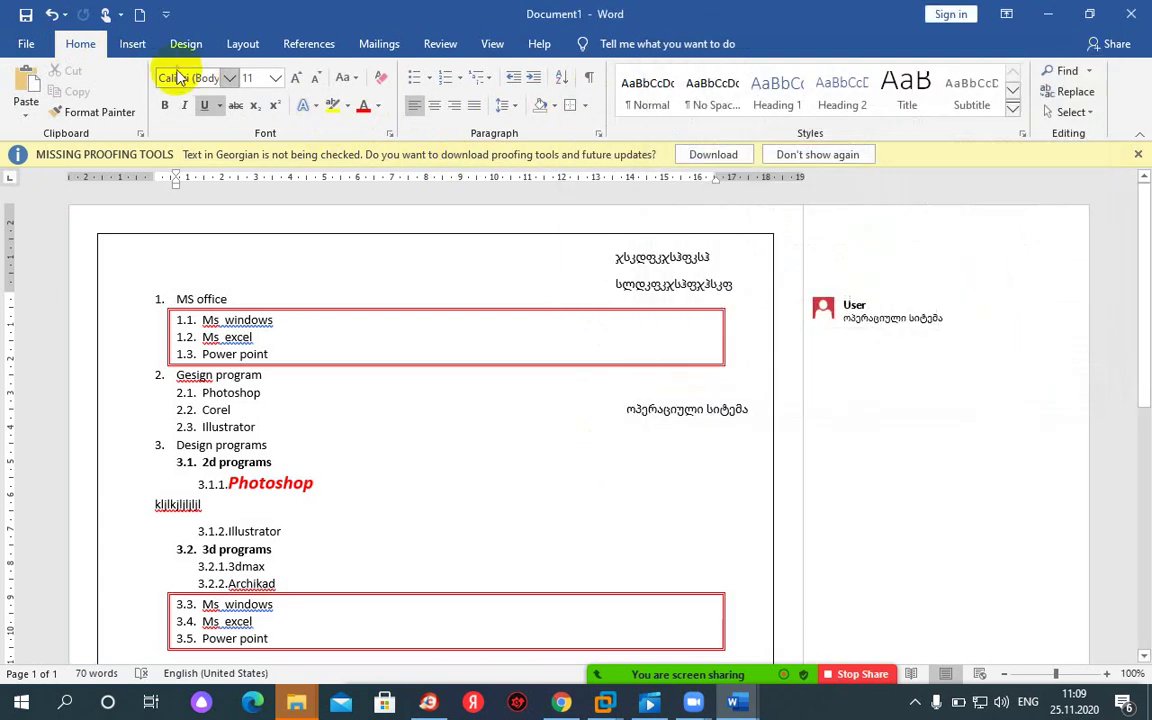
pyautogui.click(185, 44)
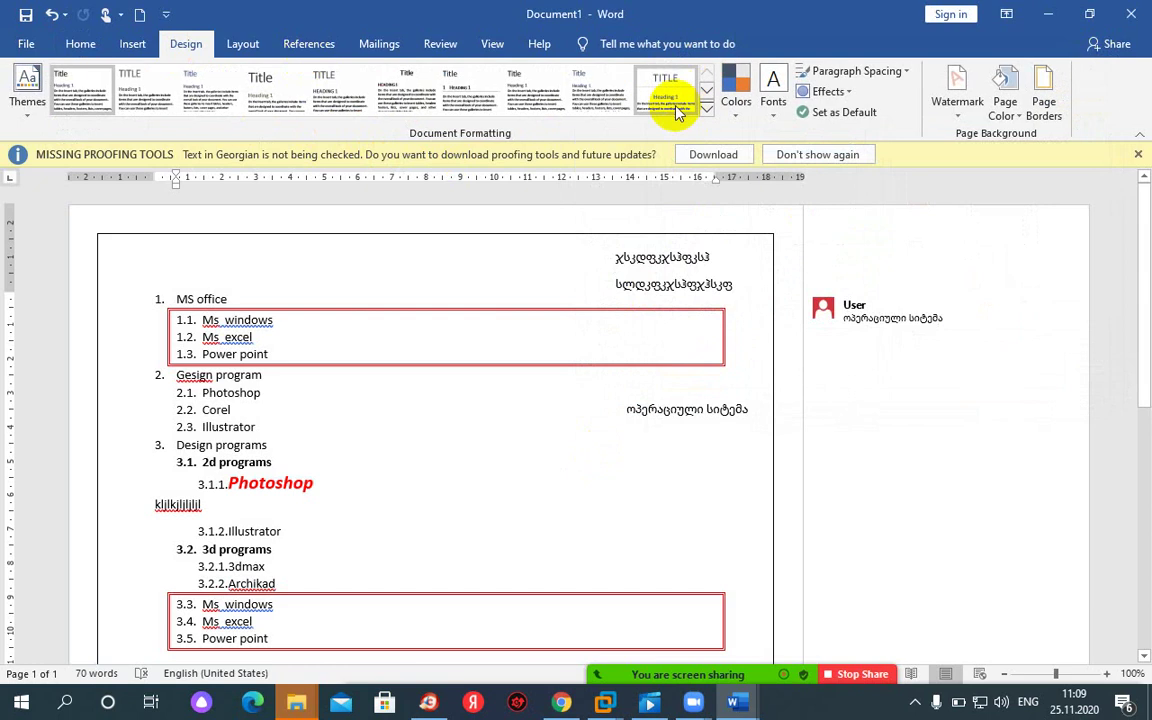
pyautogui.click(1043, 98)
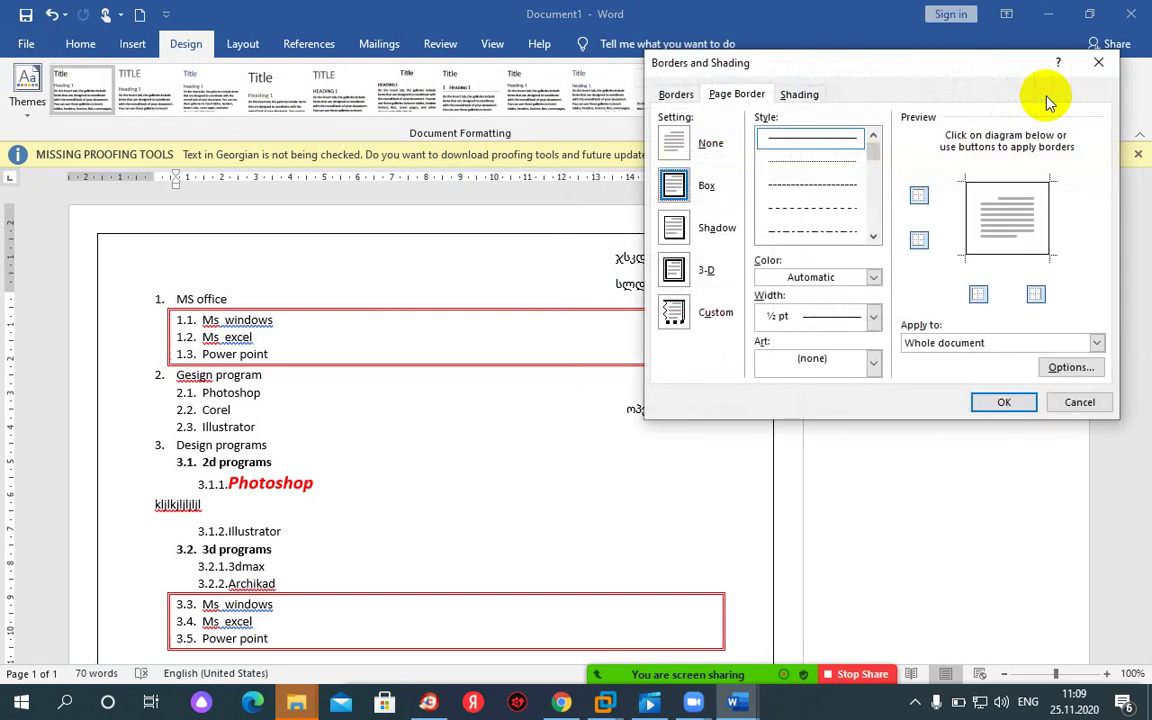
# Step: Close the page border dialog and dismiss the missing proofing tools notice
pyautogui.click(1103, 66)
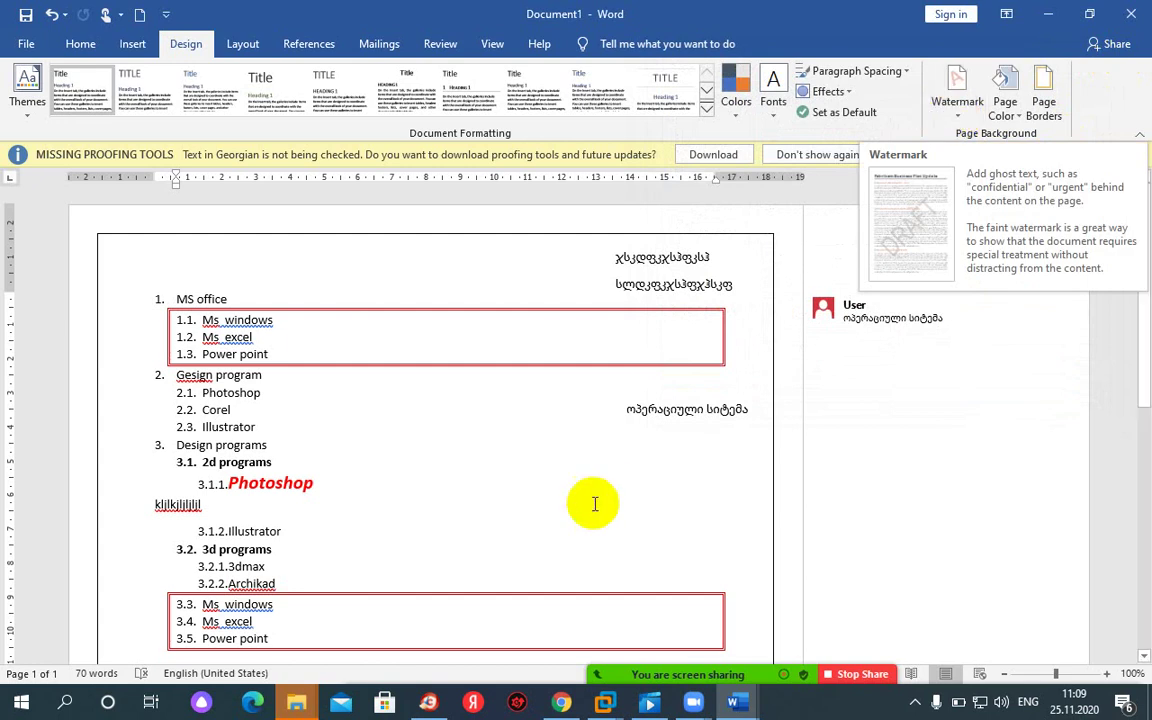
pyautogui.click(516, 462)
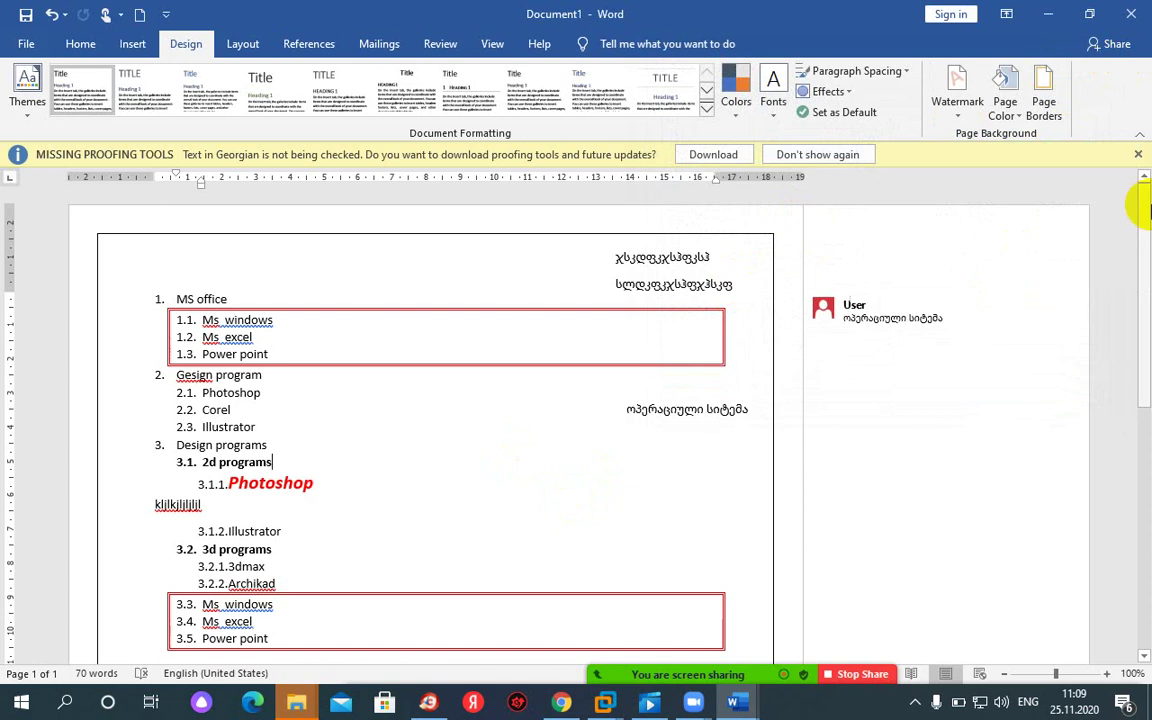
pyautogui.click(1135, 157)
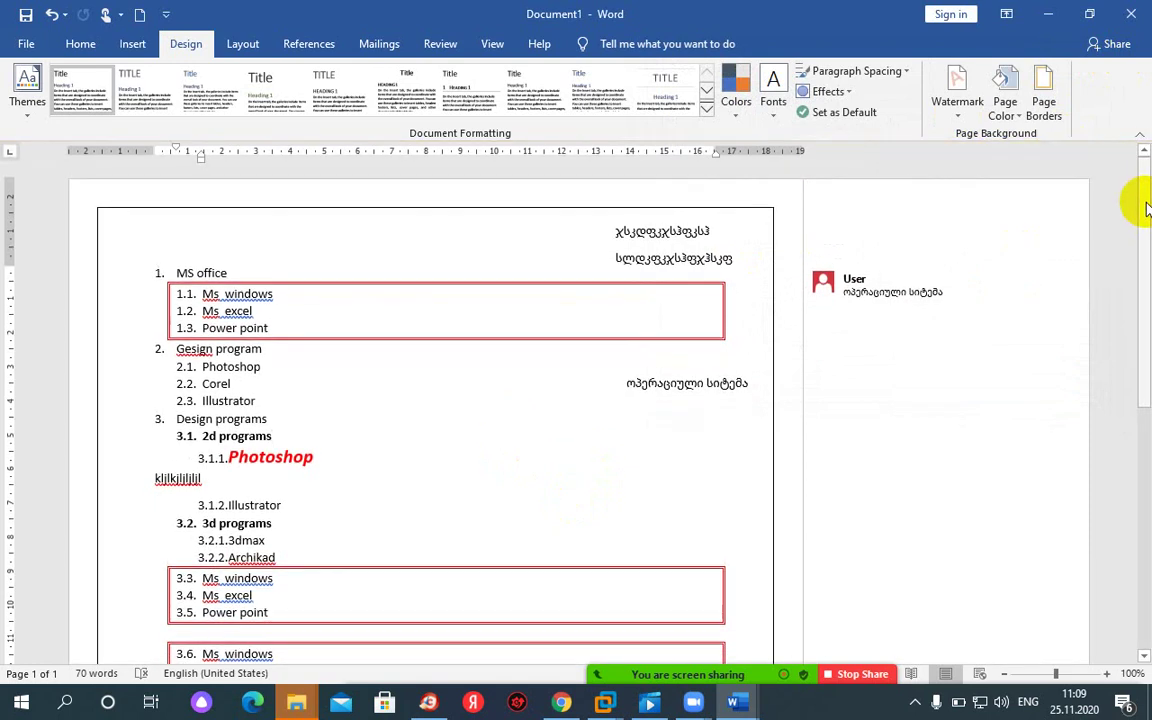
pyautogui.moveTo(1146, 207)
pyautogui.mouseDown()
pyautogui.moveTo(1145, 270)
pyautogui.moveTo(1143, 205)
pyautogui.mouseUp()
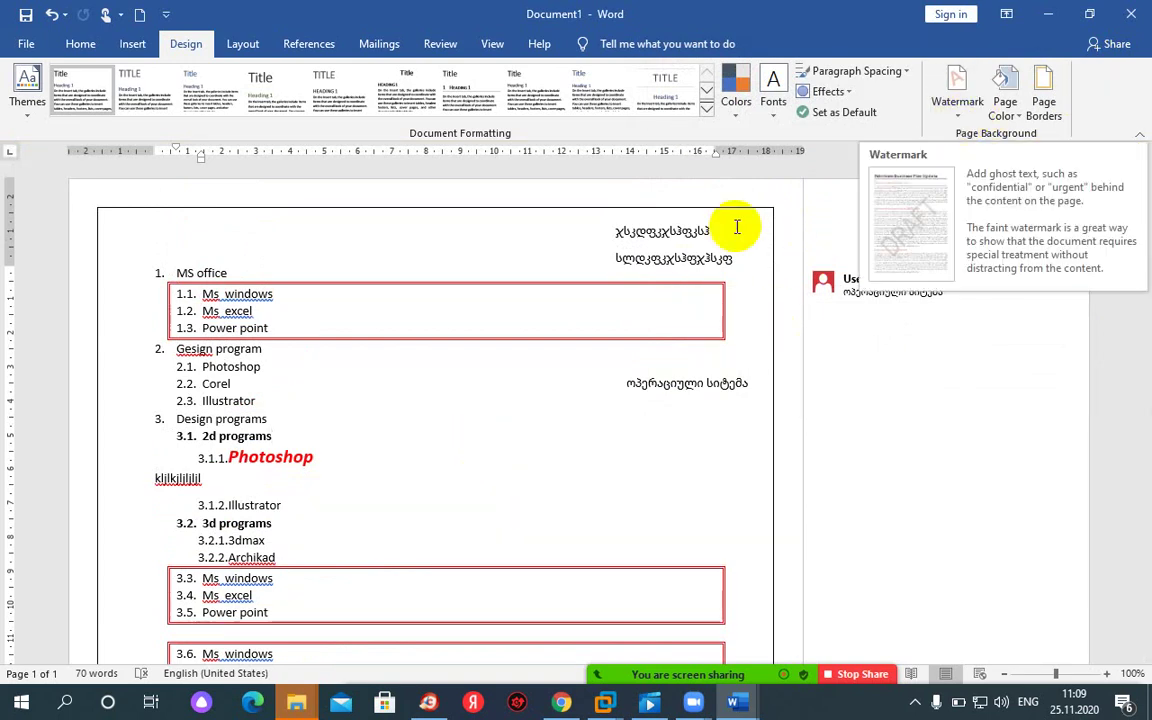
pyautogui.click(489, 415)
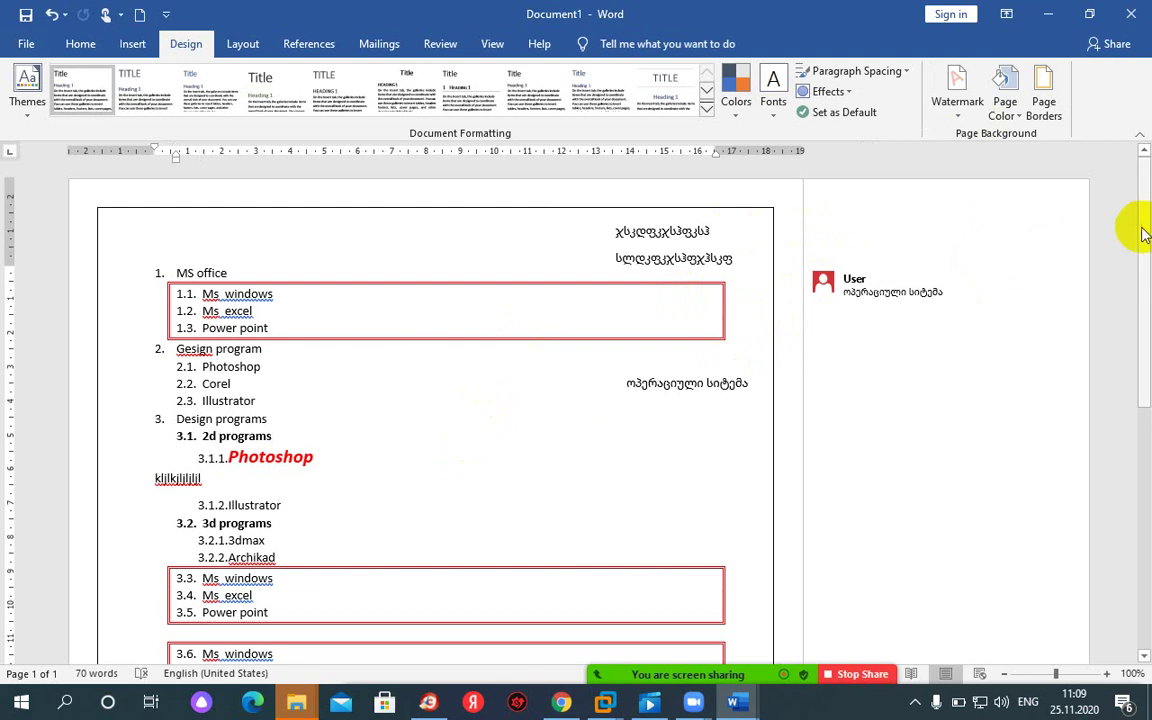
pyautogui.moveTo(1143, 233)
pyautogui.mouseDown()
pyautogui.moveTo(1140, 362)
pyautogui.moveTo(1141, 228)
pyautogui.mouseUp()
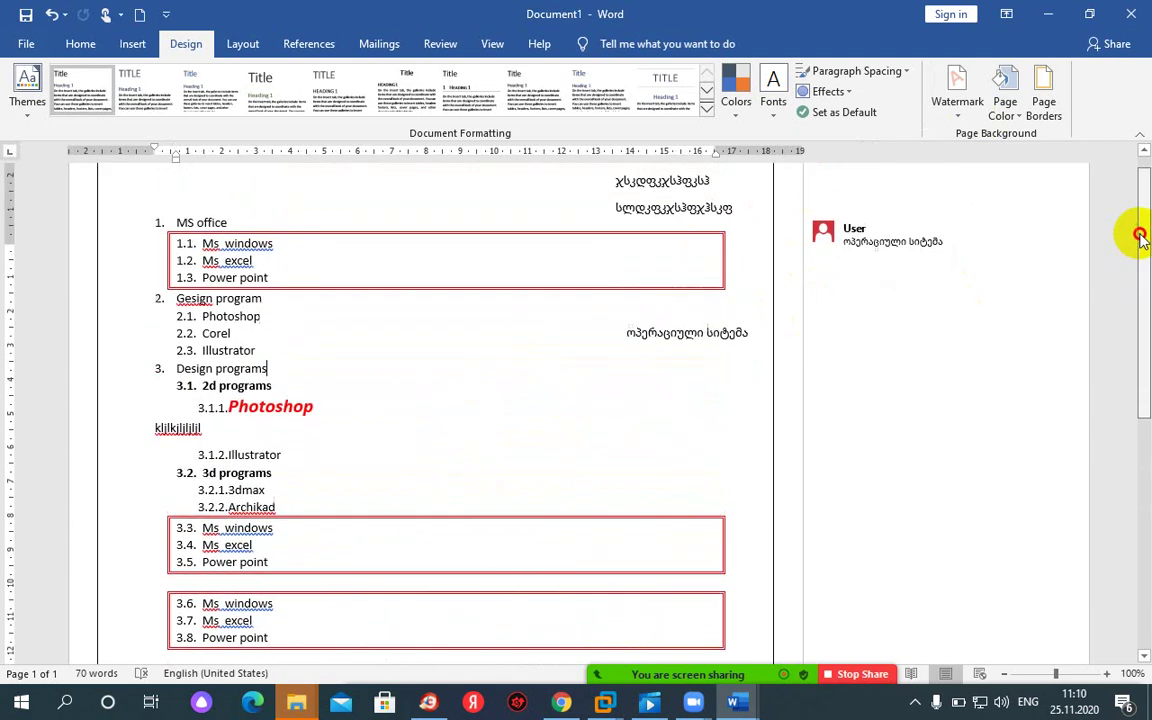
pyautogui.moveTo(1141, 228); pyautogui.dragTo(1124, 247)
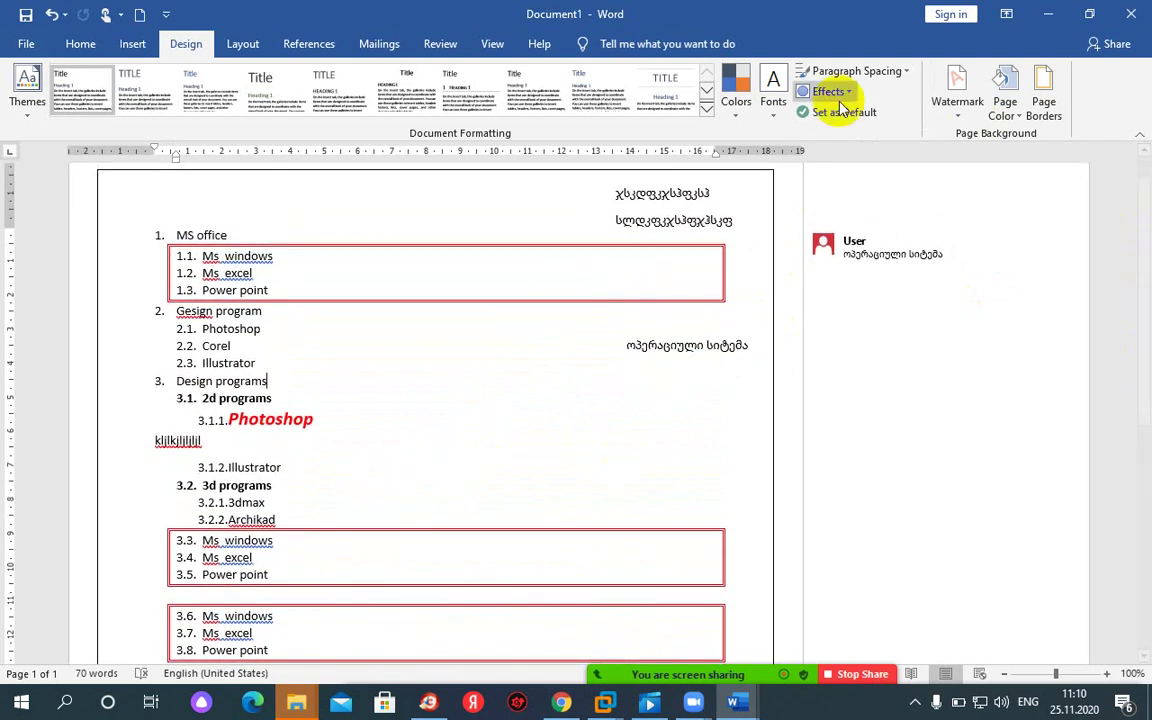
# Step: Apply the diagonal DO NOT COPY 1 watermark and reopen the watermark choices
pyautogui.click(957, 112)
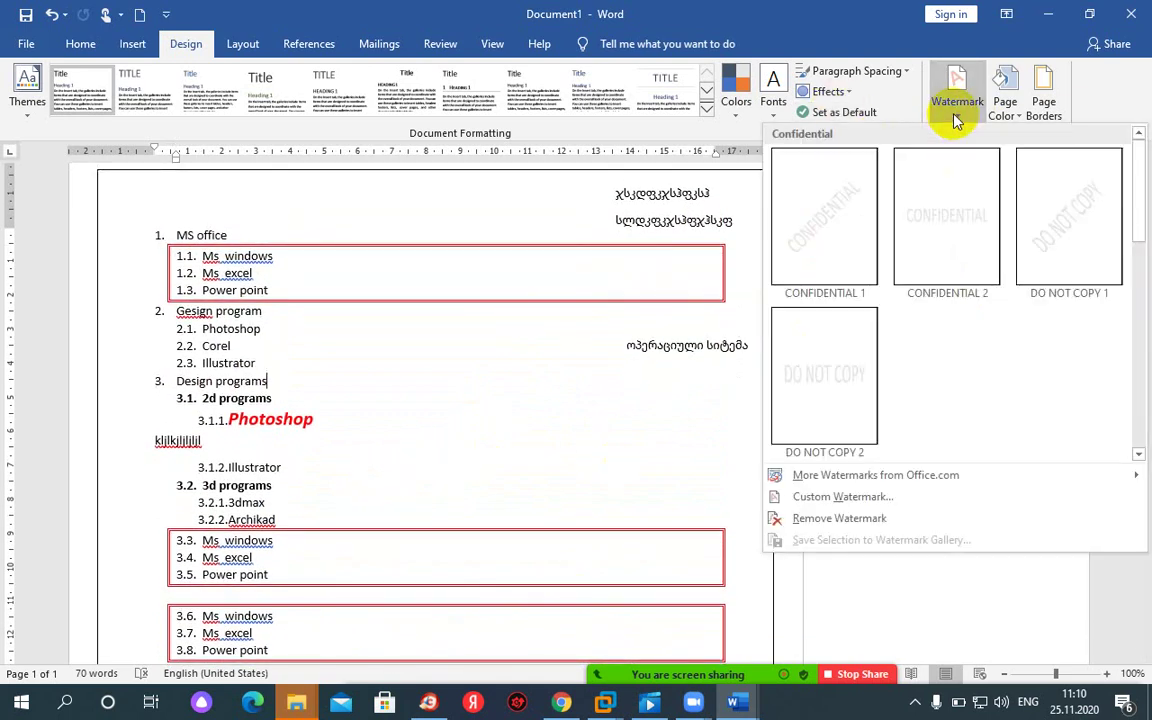
pyautogui.click(1050, 235)
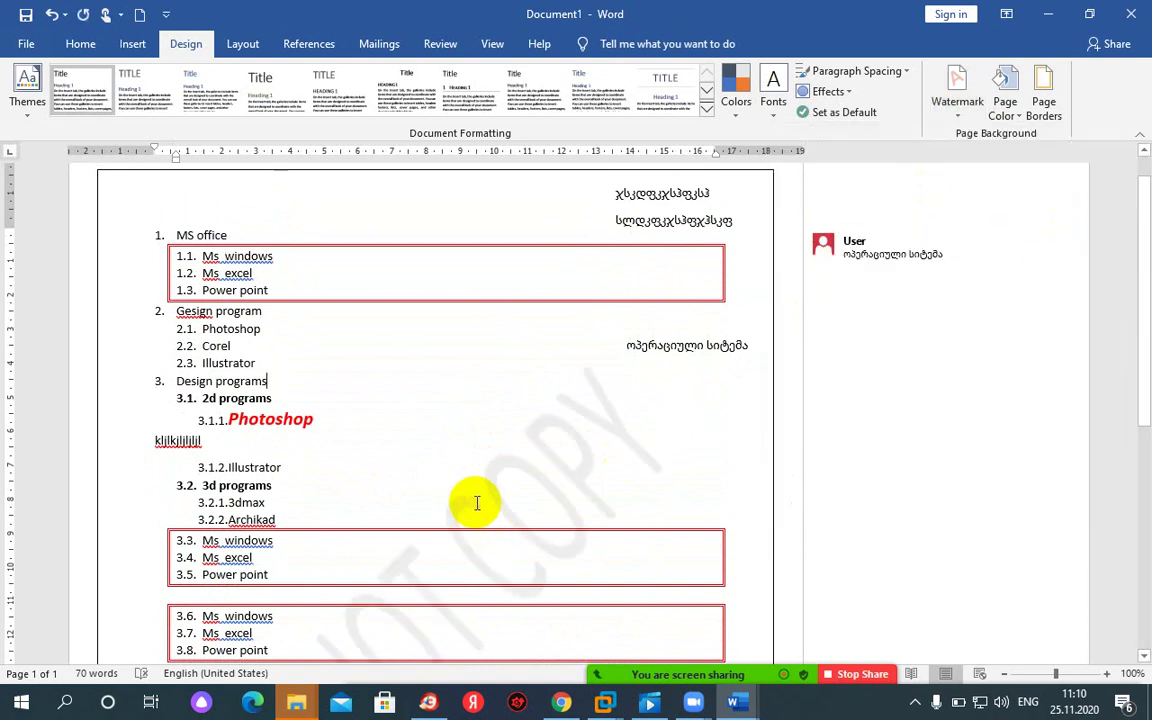
pyautogui.moveTo(1138, 280); pyautogui.dragTo(1135, 420)
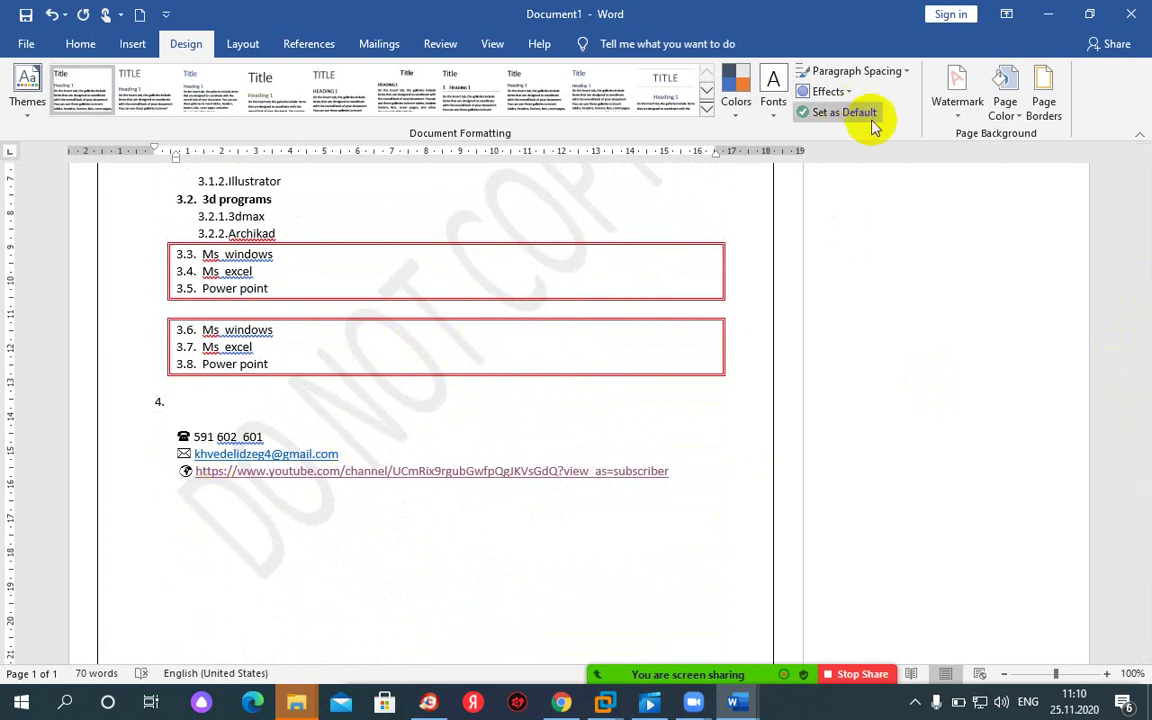
pyautogui.click(955, 118)
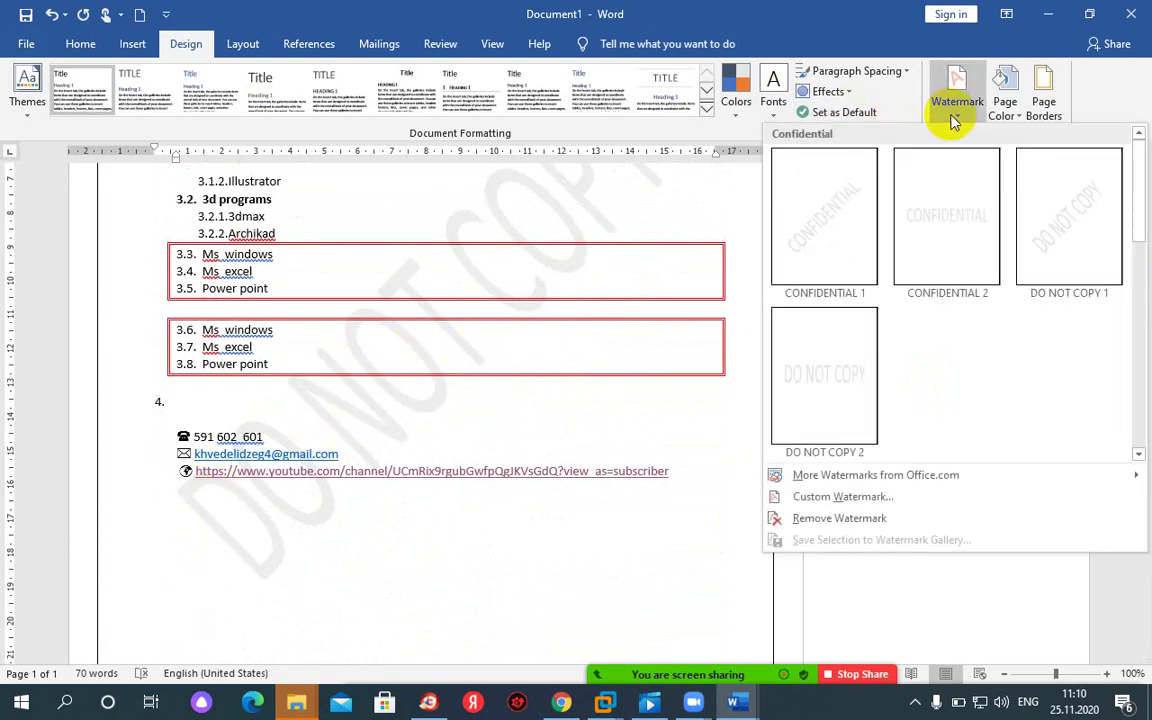
# Step: Replace the DO NOT COPY watermark text with a custom name in Custom Watermark
pyautogui.click(833, 509)
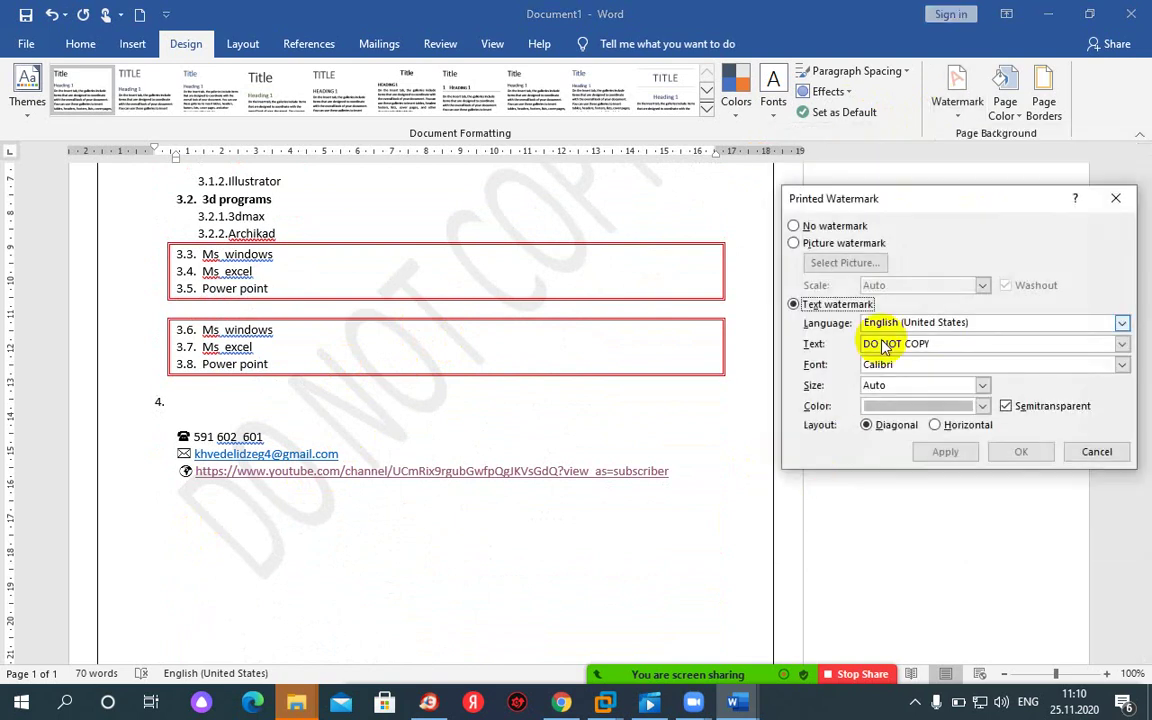
pyautogui.moveTo(942, 346); pyautogui.dragTo(843, 349)
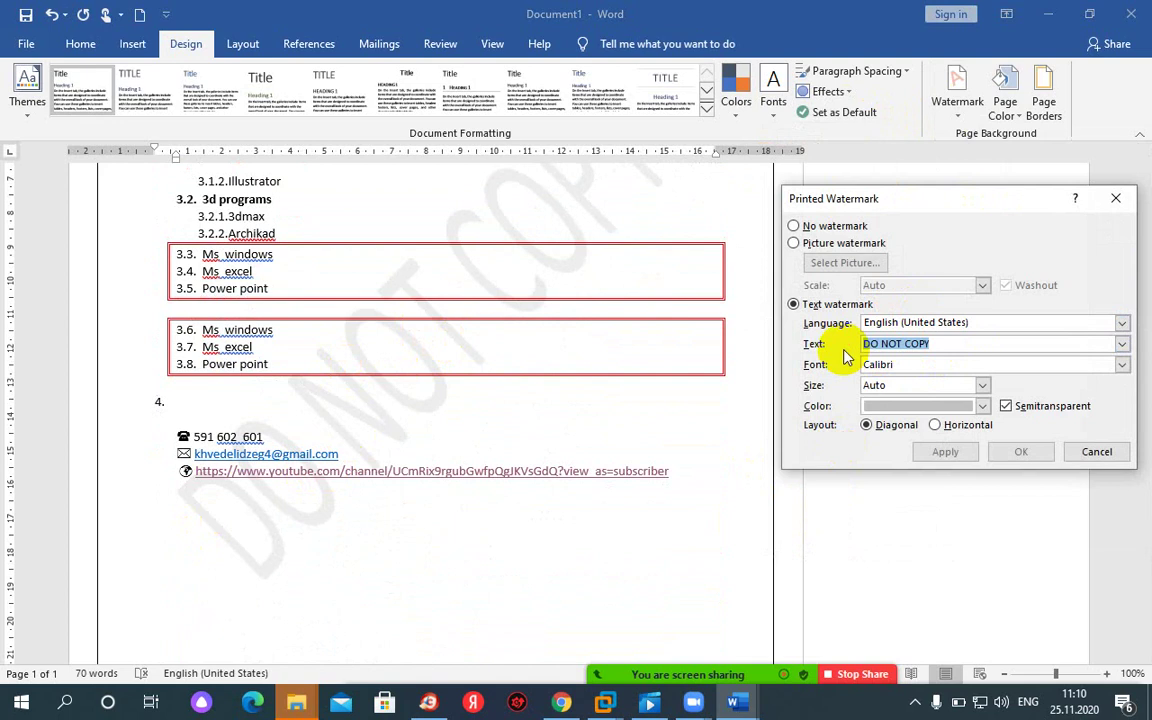
pyautogui.write('George')
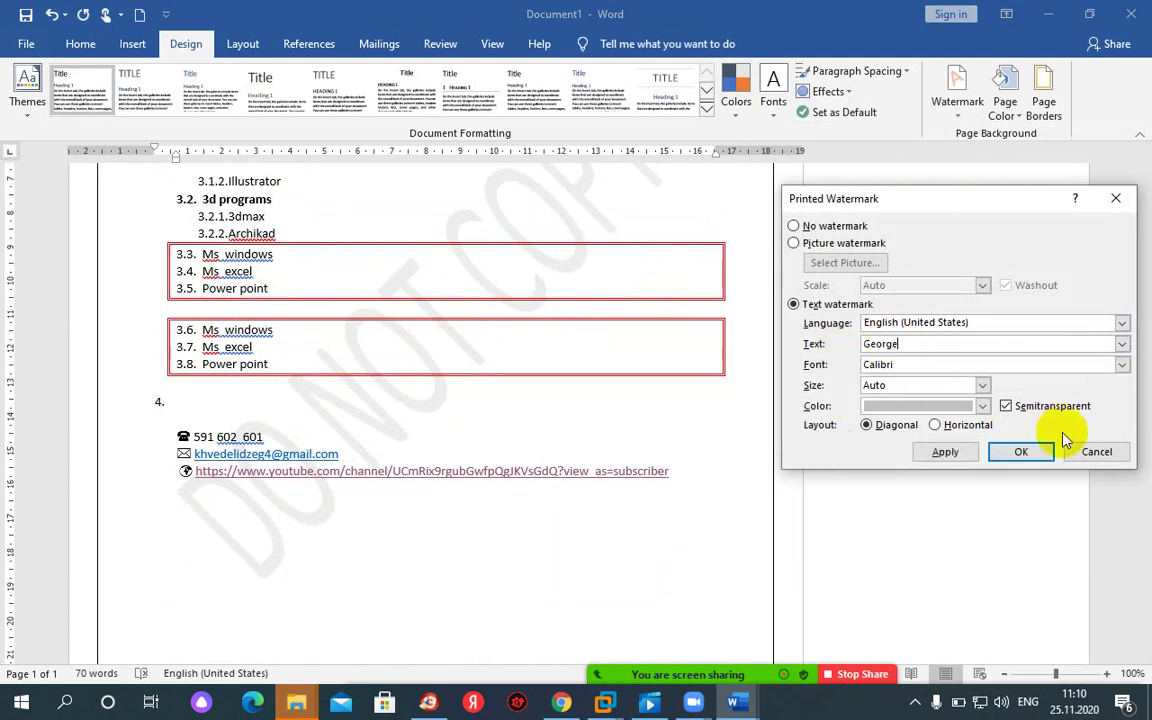
pyautogui.click(1016, 460)
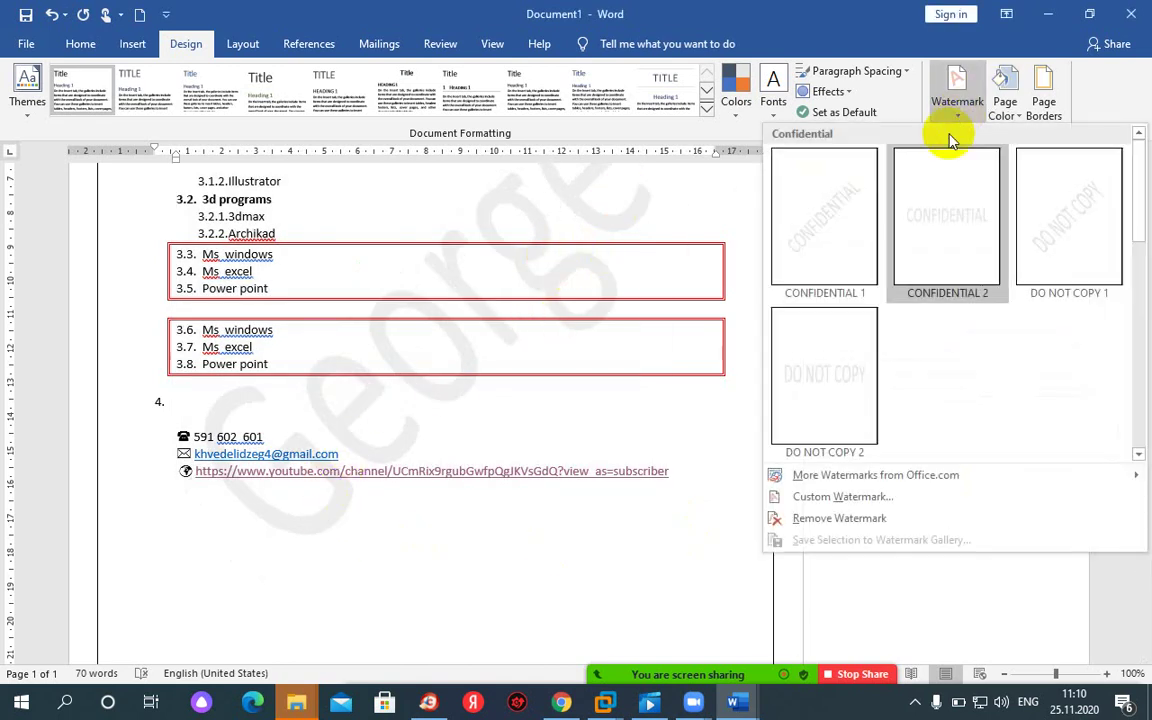
# Step: Change the name watermark's colour to black and apply it
pyautogui.click(820, 496)
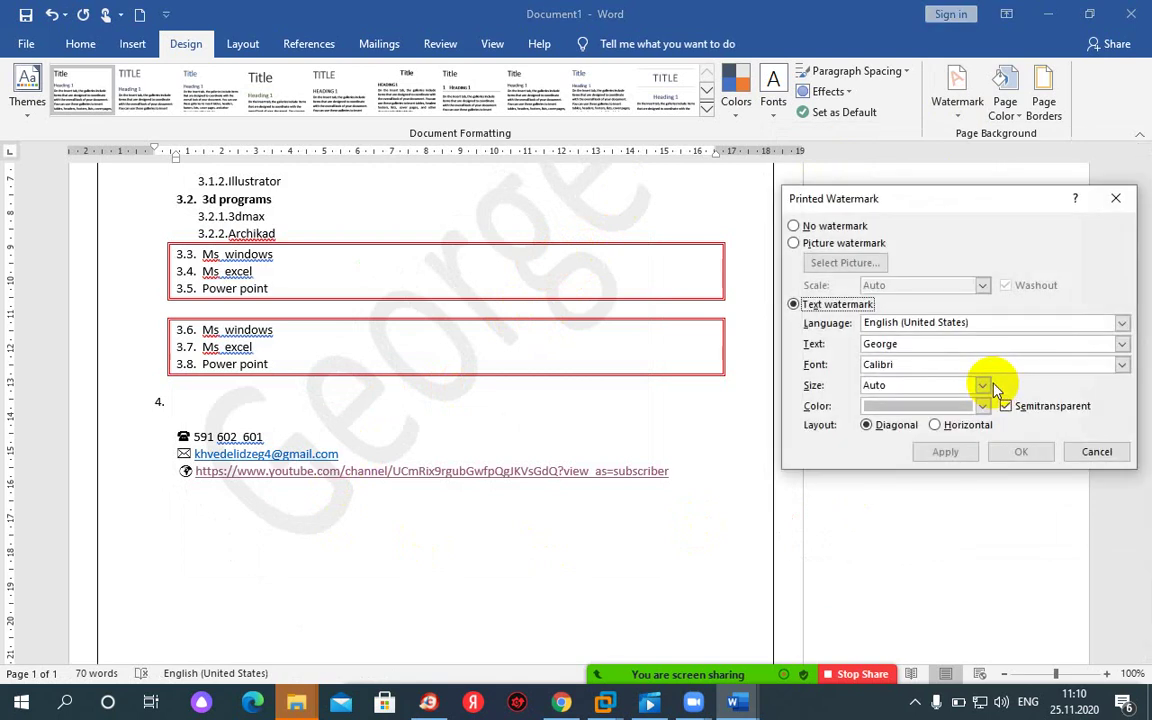
pyautogui.click(935, 406)
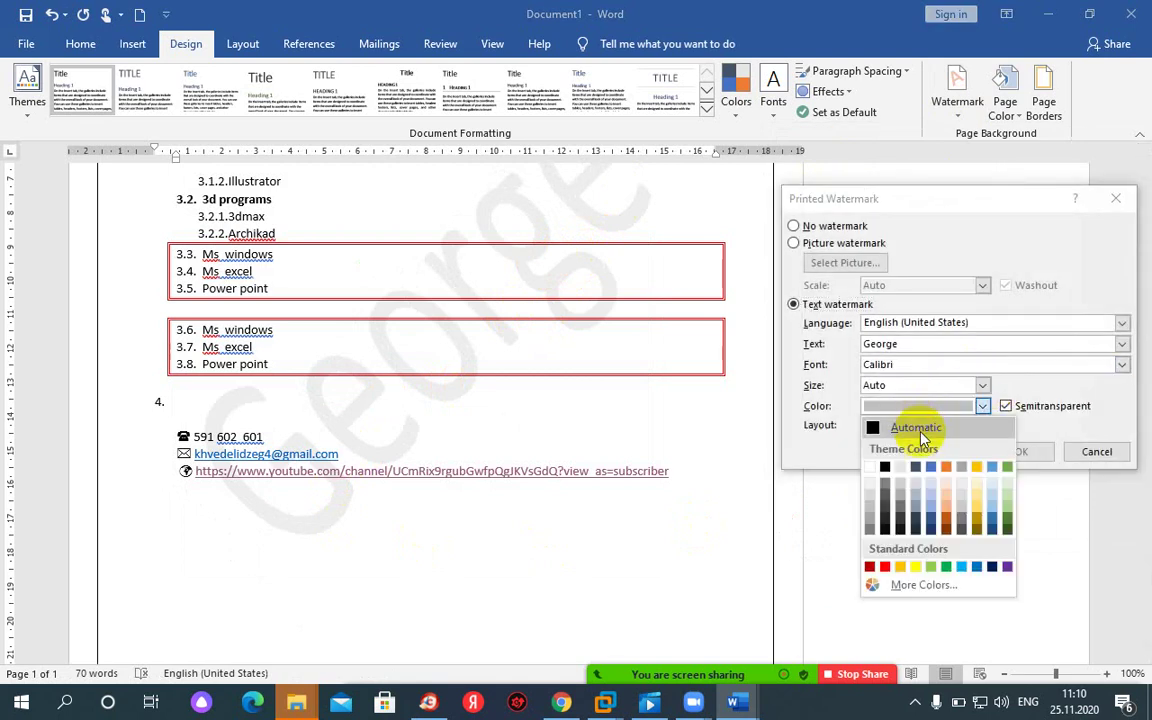
pyautogui.click(885, 467)
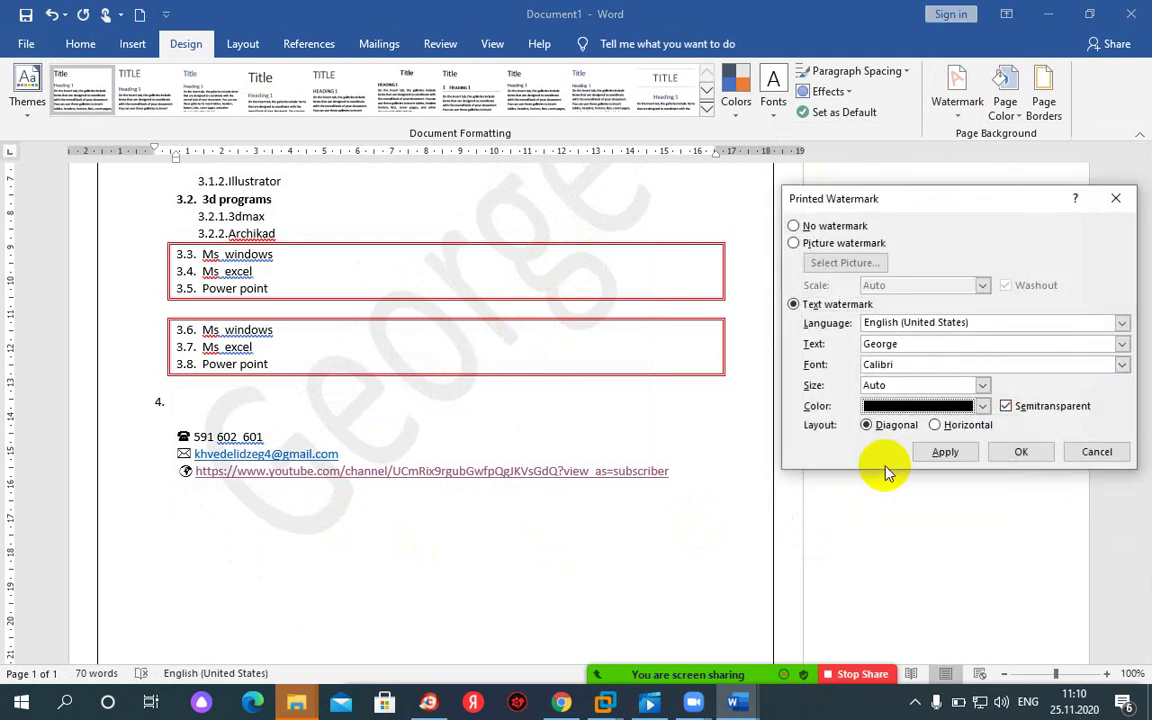
pyautogui.click(945, 452)
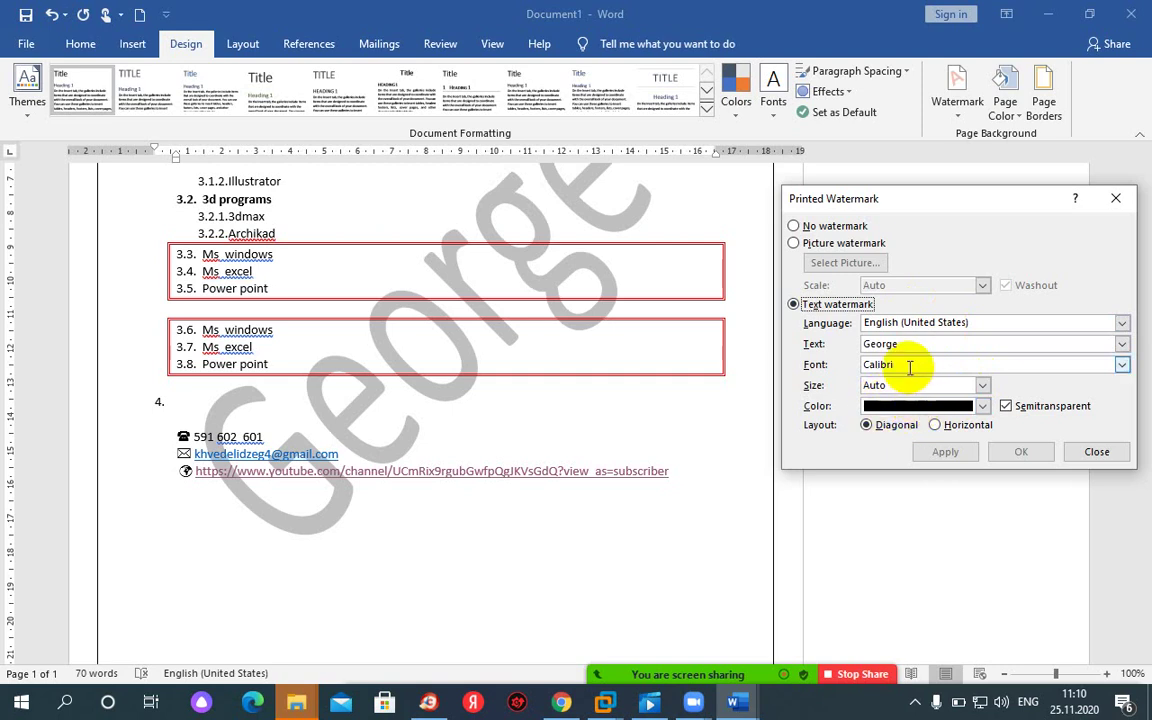
# Step: Set the watermark font to AcadMtavr
pyautogui.click(1122, 365)
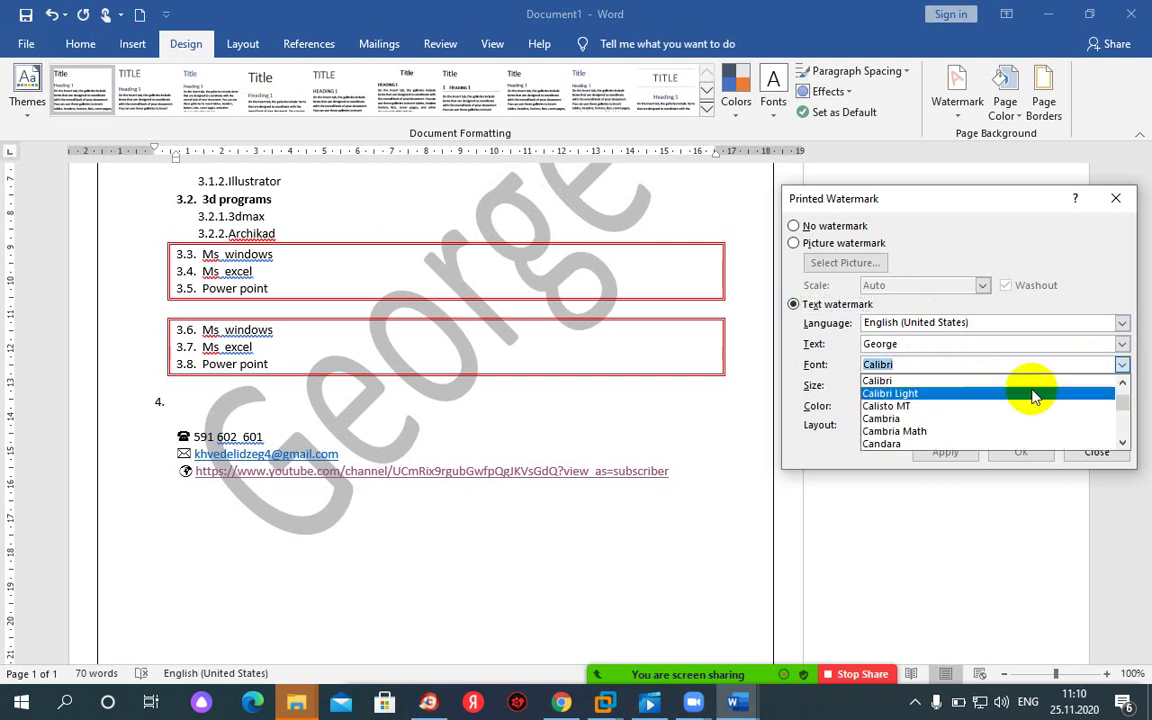
pyautogui.write('A')
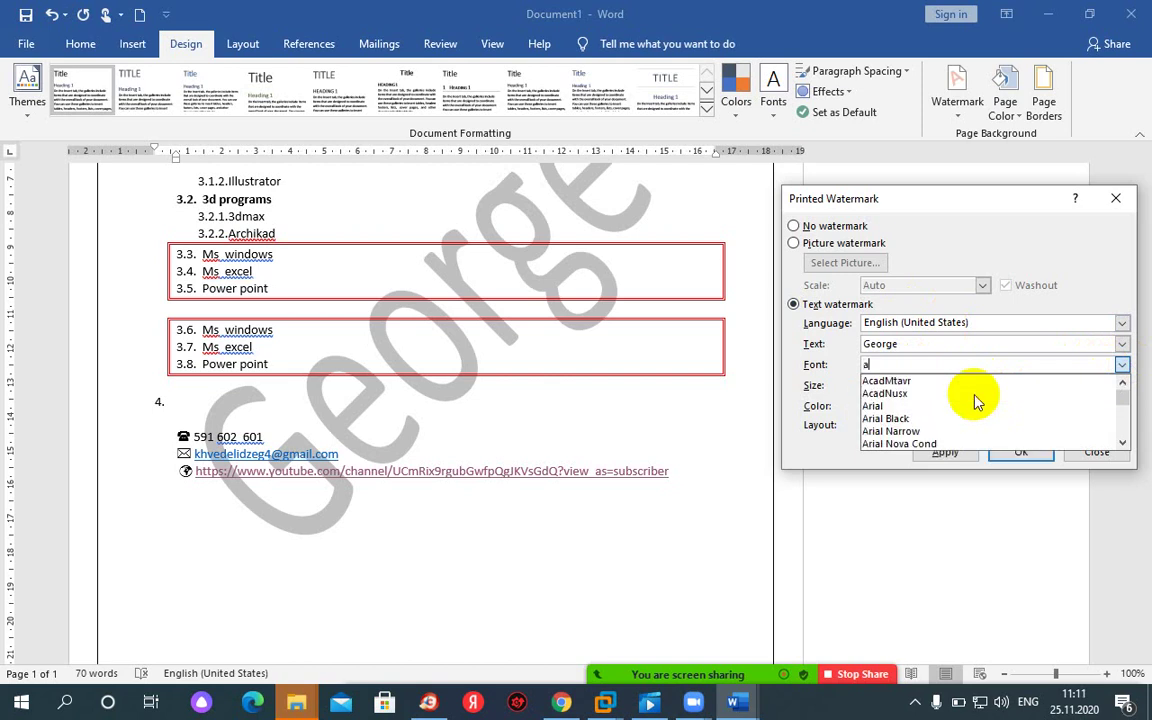
pyautogui.click(965, 381)
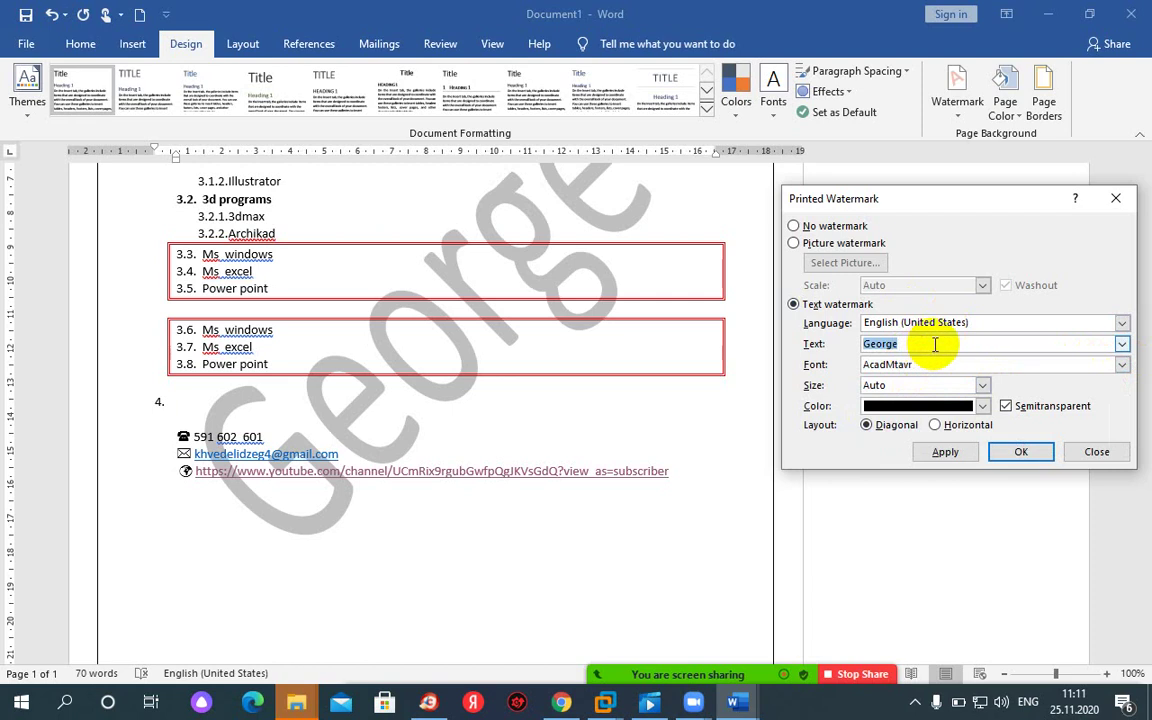
# Step: Switch the keyboard to Georgian and replace the watermark text with 'სდფსფ', then apply
pyautogui.click(921, 347)
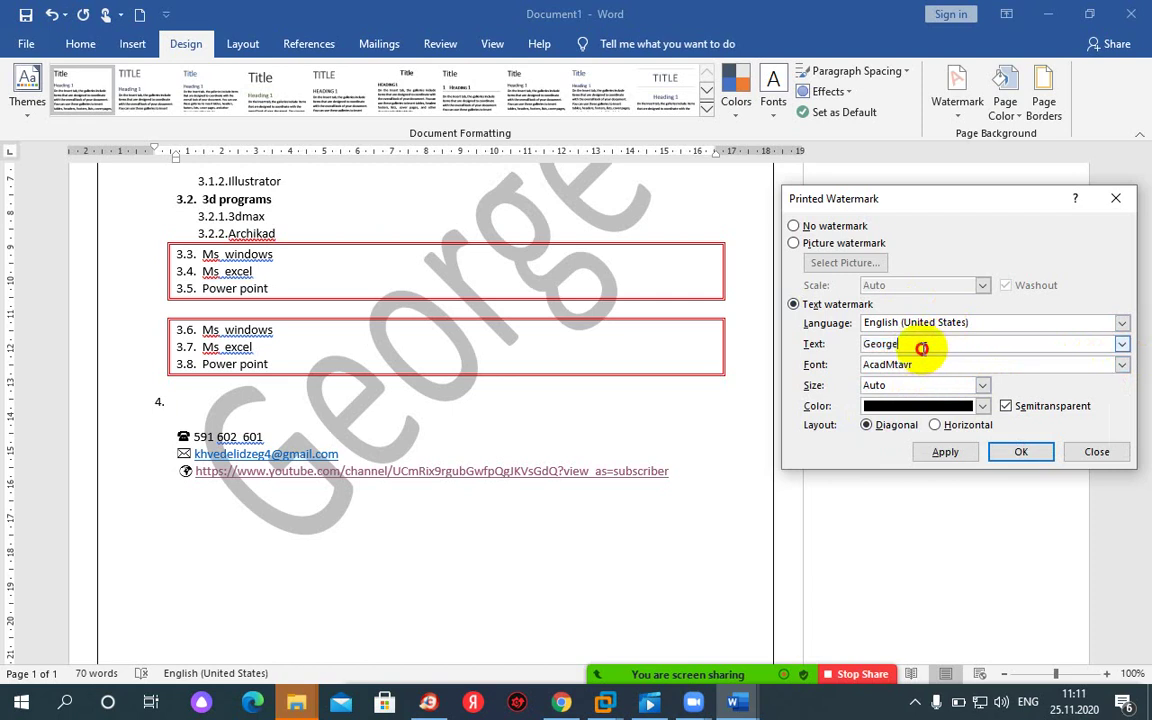
pyautogui.moveTo(922, 347); pyautogui.dragTo(849, 352)
pyautogui.write('sdfsdf')
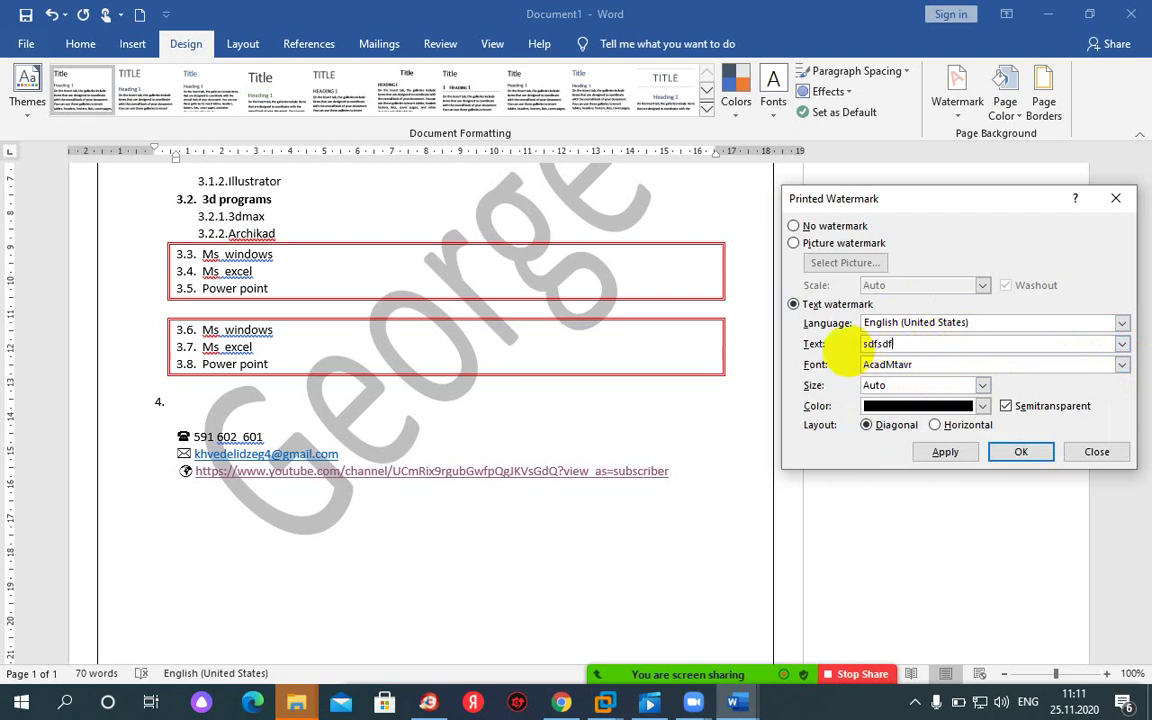
pyautogui.write('sf')
pyautogui.click(1032, 714)
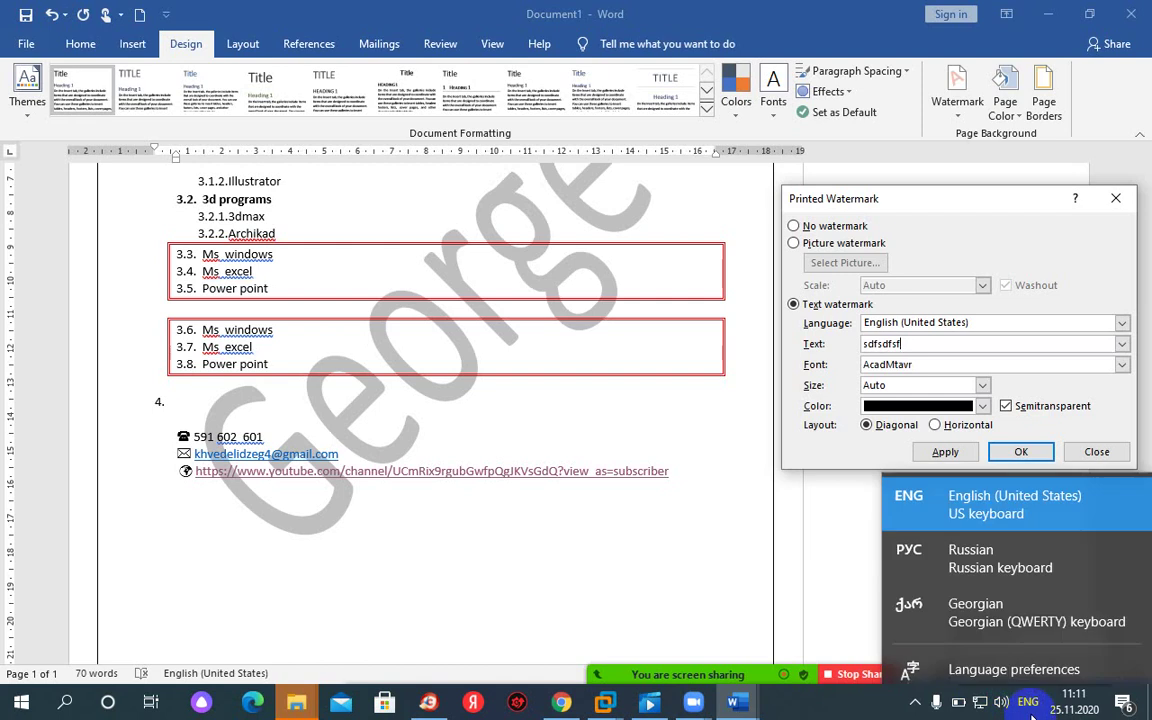
pyautogui.click(945, 545)
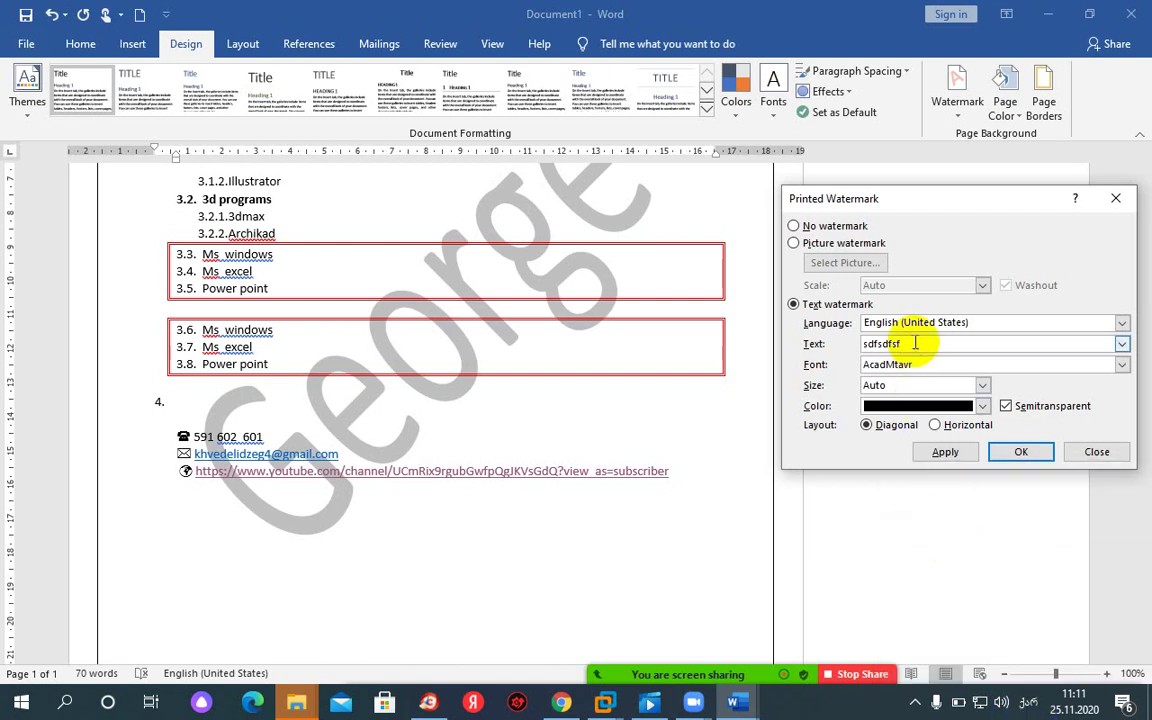
pyautogui.click(834, 350)
pyautogui.write('სდფსფ')
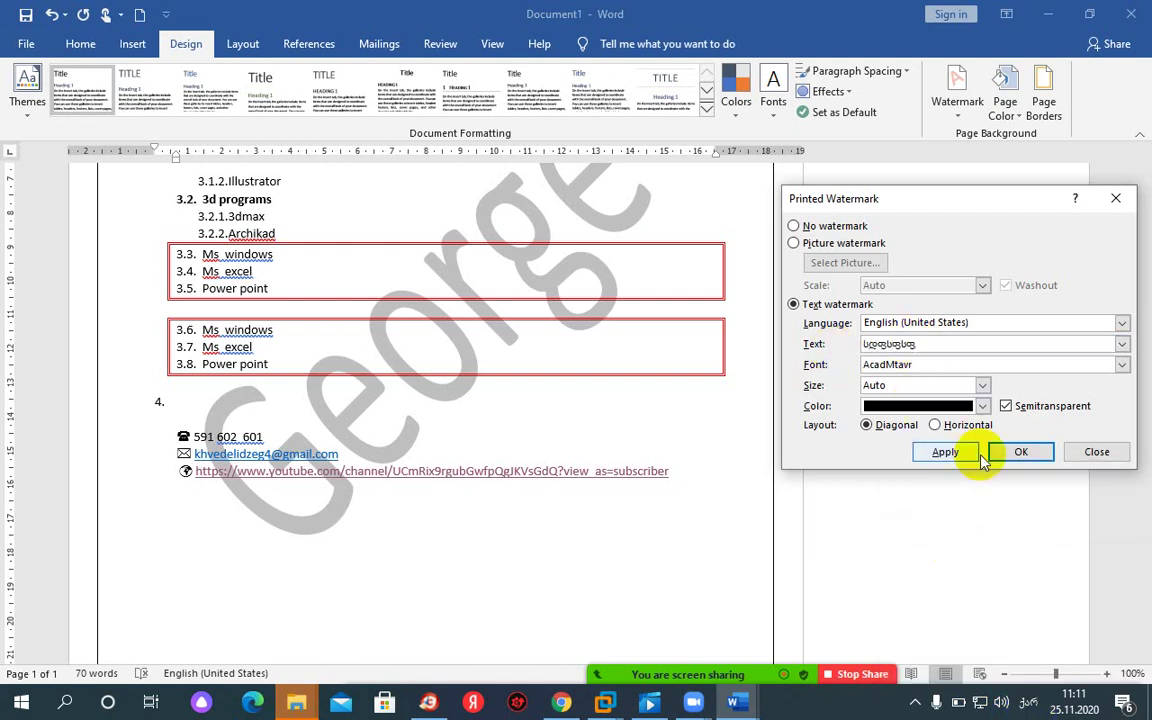
pyautogui.click(956, 453)
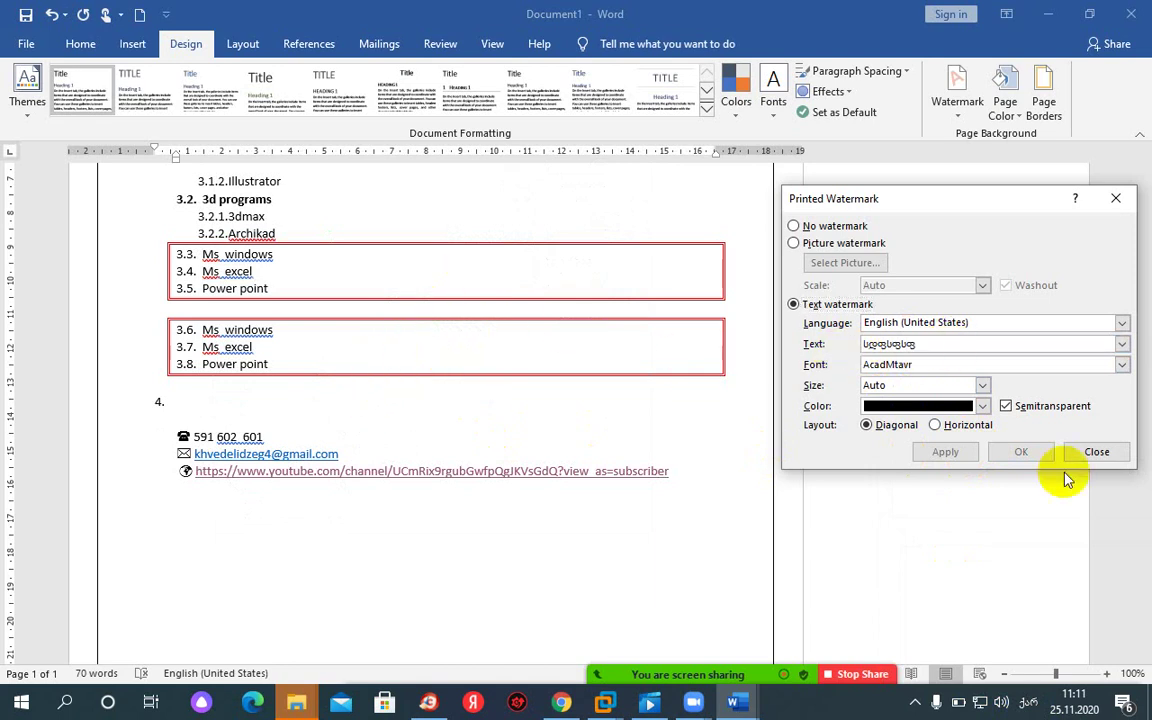
pyautogui.click(938, 344)
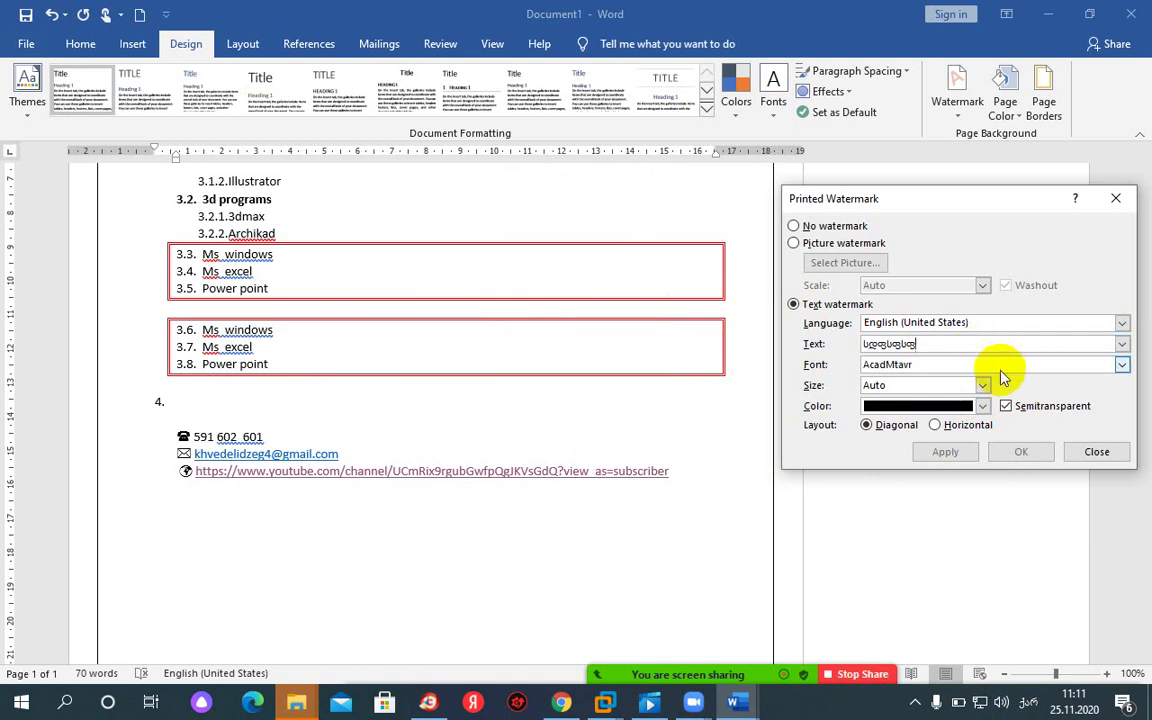
# Step: Switch the keyboard back to English, retype the name as watermark text, and apply
pyautogui.press('super+space')
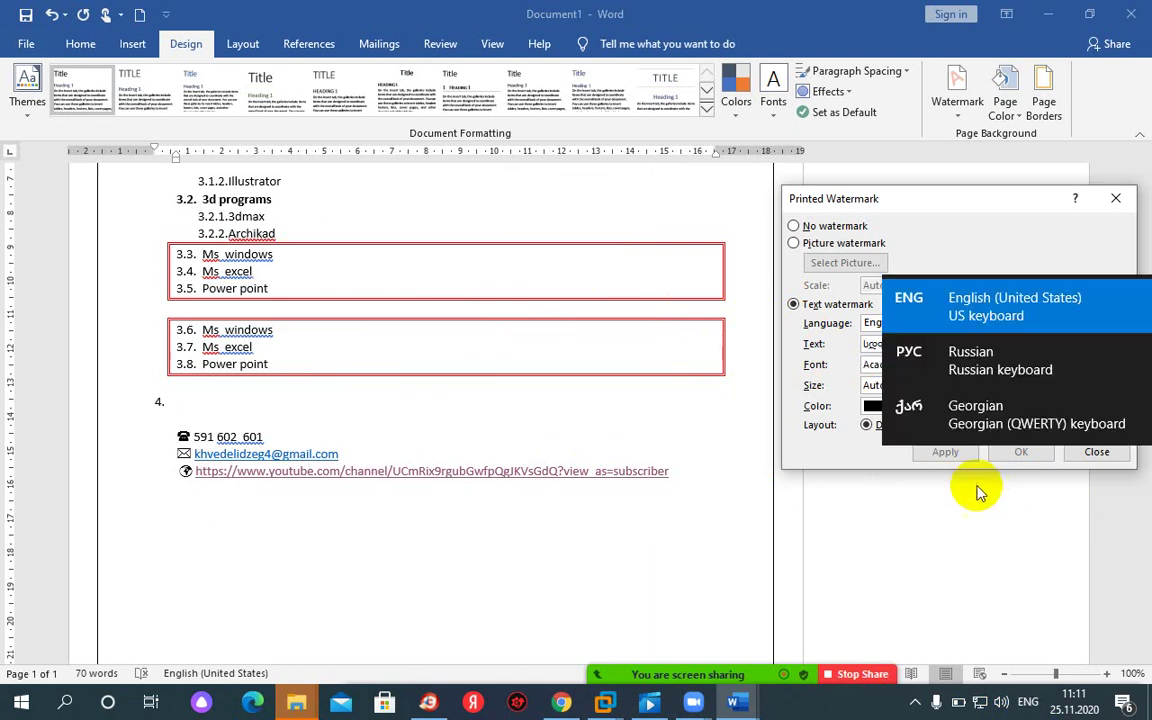
pyautogui.click(978, 312)
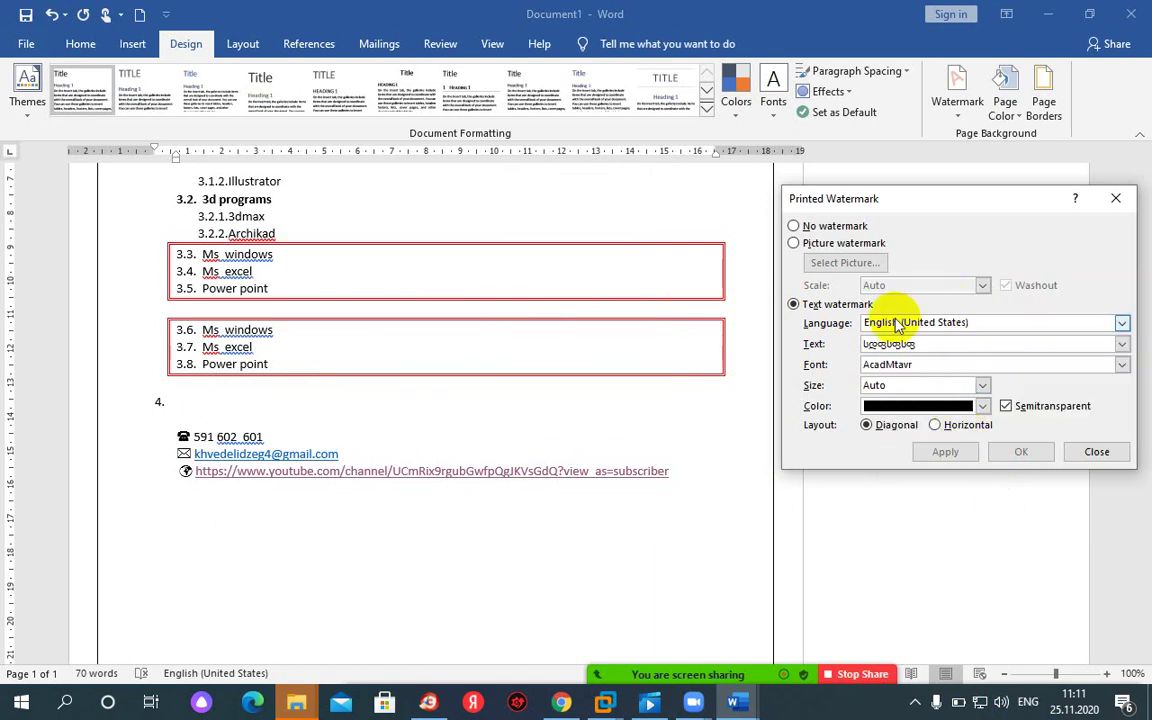
pyautogui.click(849, 346)
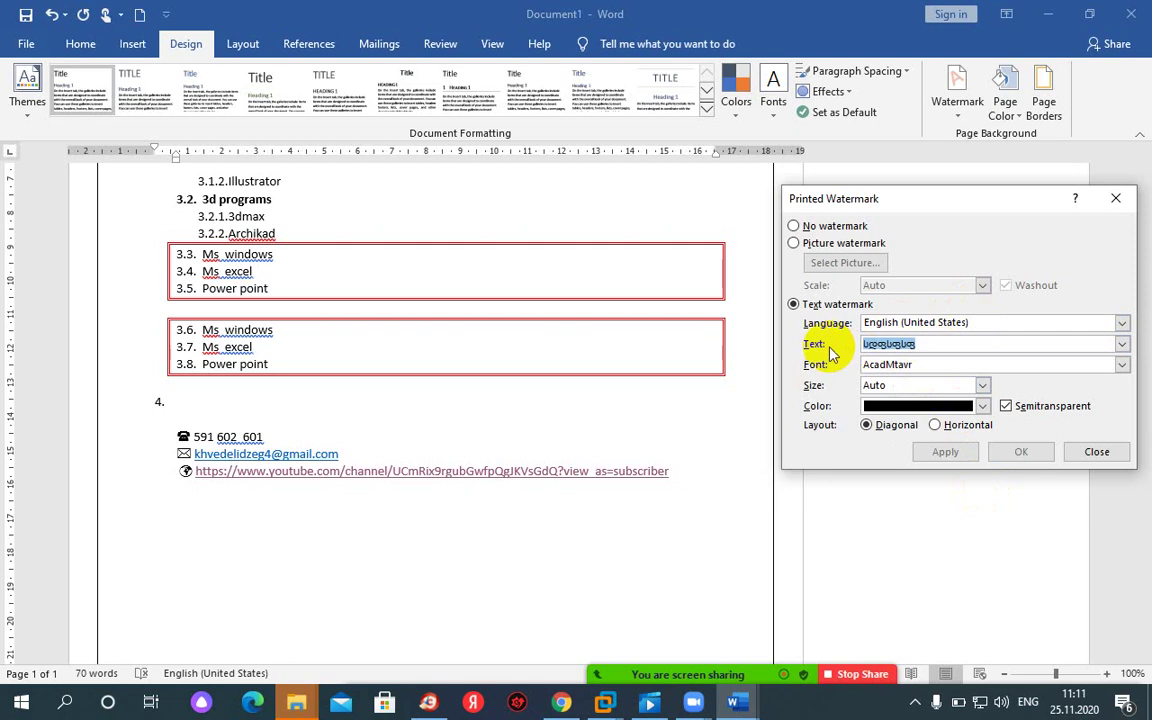
pyautogui.write('George')
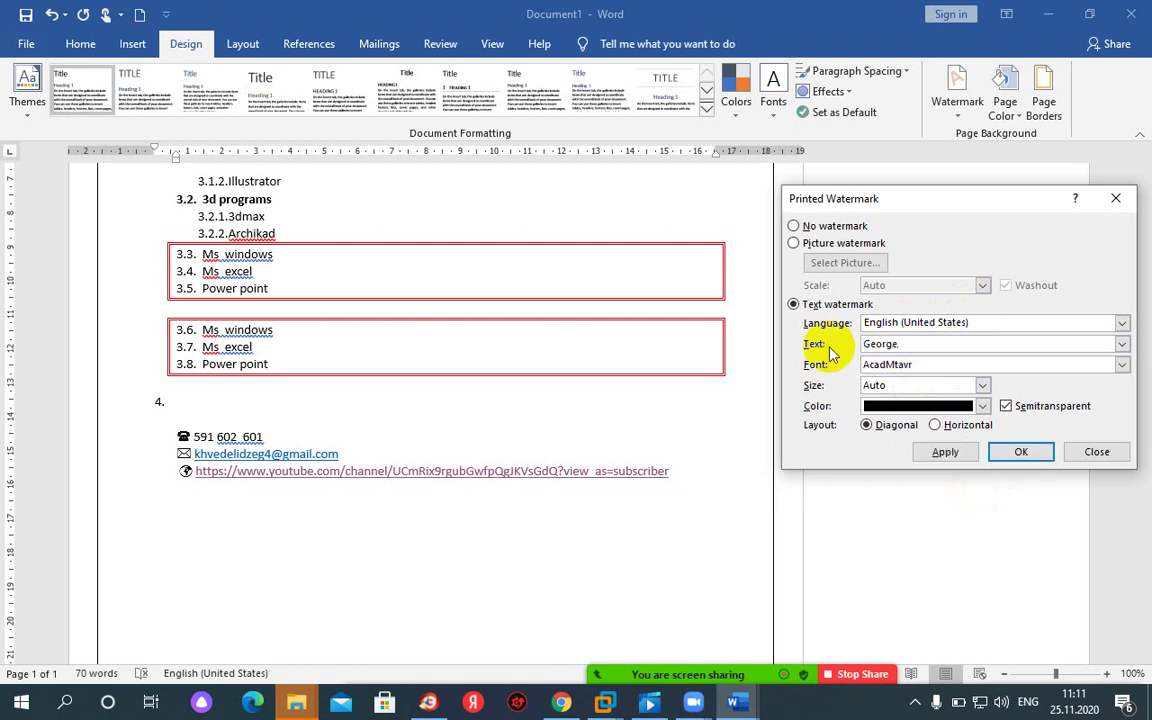
pyautogui.click(933, 458)
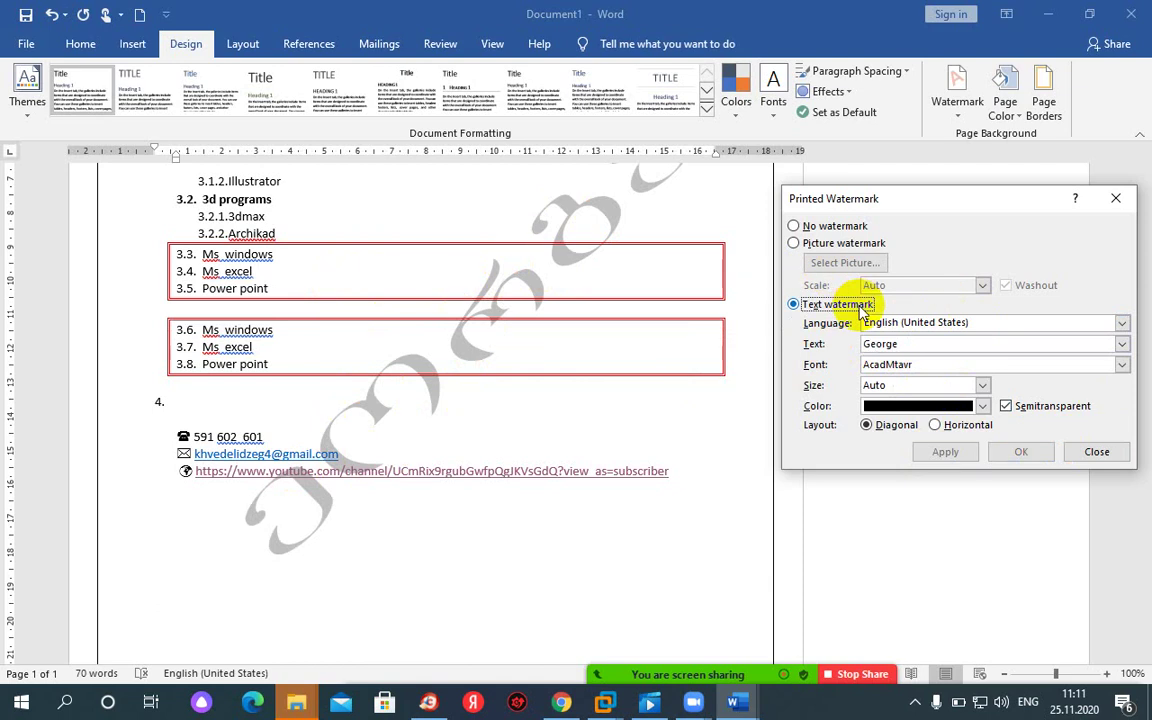
# Step: Replace the text watermark with the picture 33007_3.jpg from file, apply, and close
pyautogui.click(806, 248)
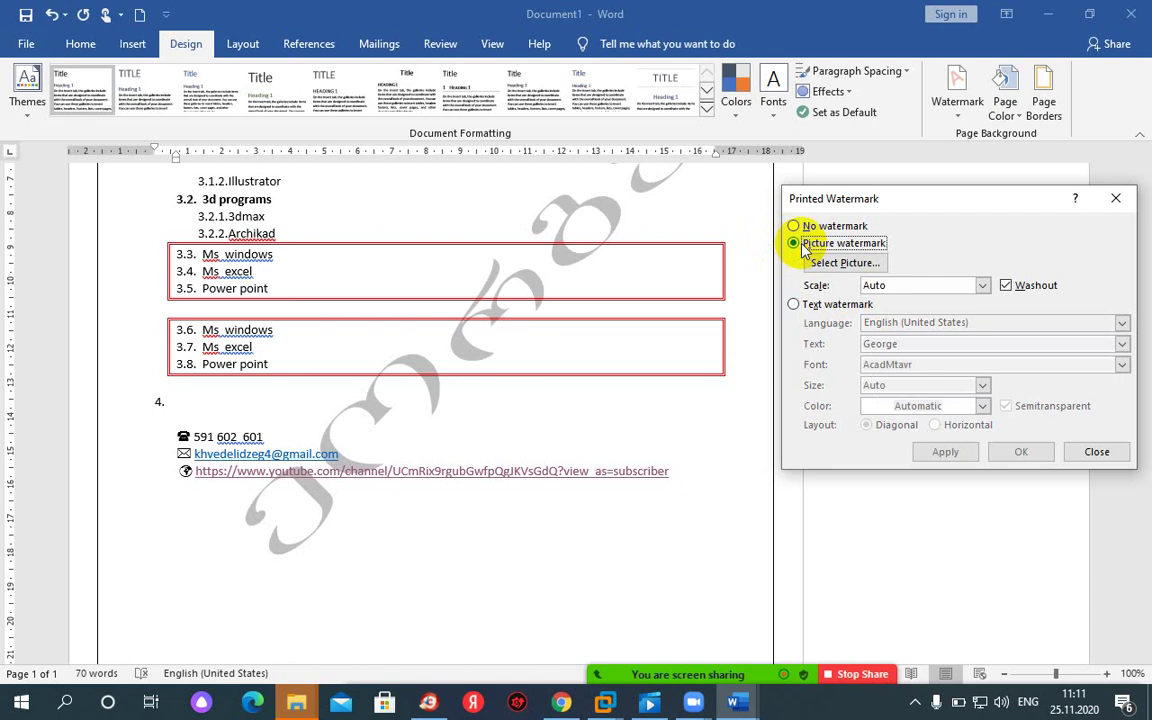
pyautogui.click(838, 263)
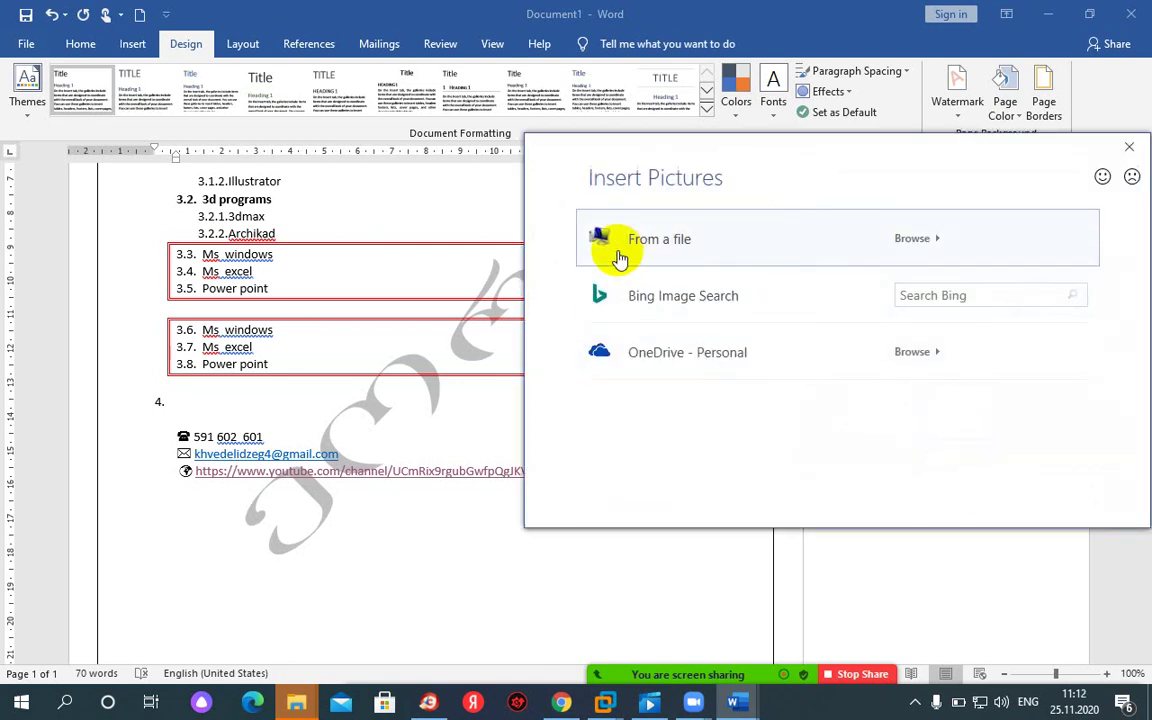
pyautogui.click(641, 251)
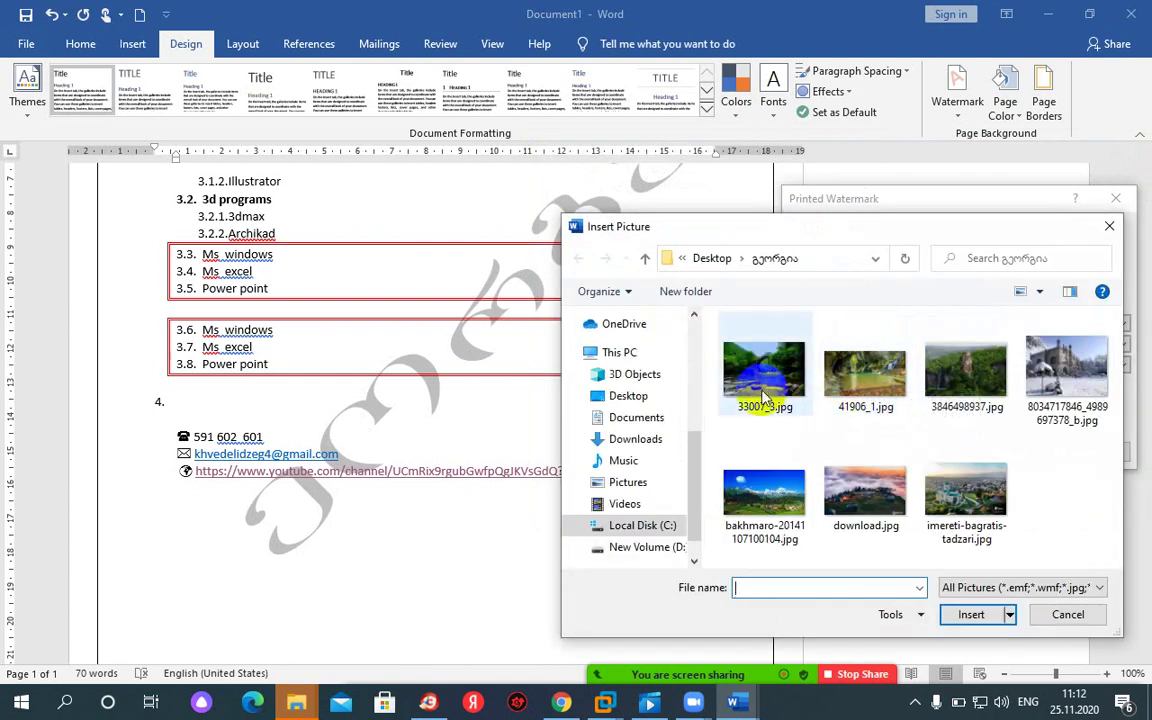
pyautogui.click(762, 383)
pyautogui.click(970, 614)
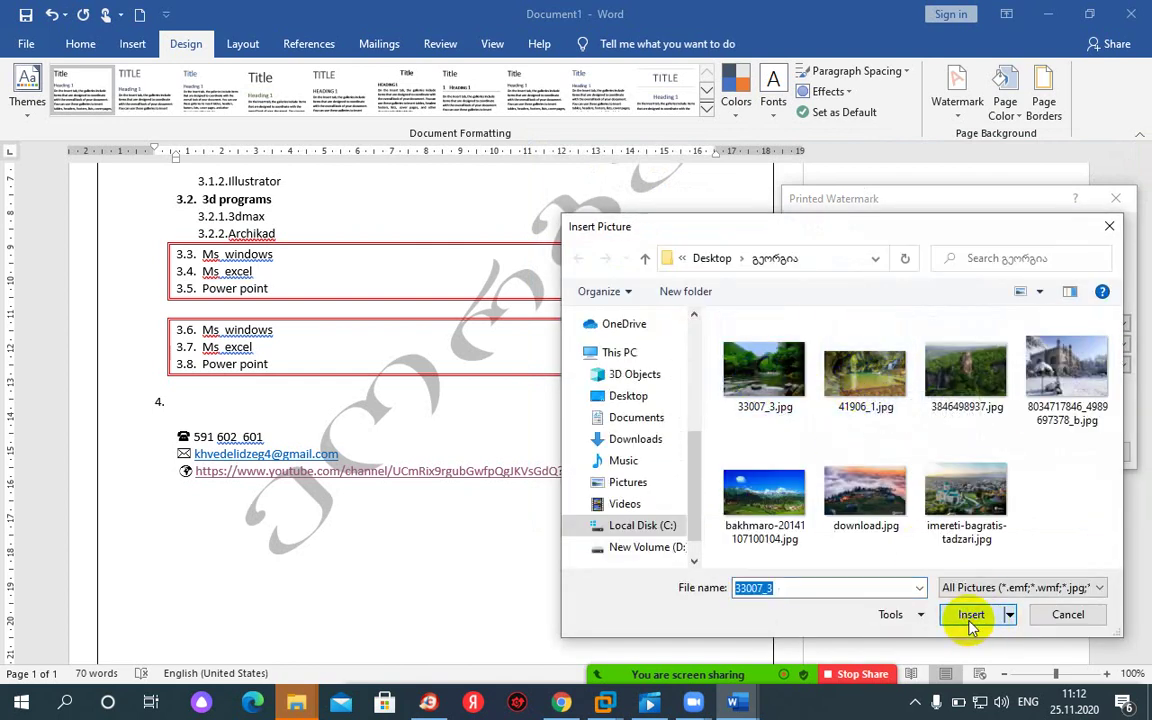
pyautogui.click(945, 452)
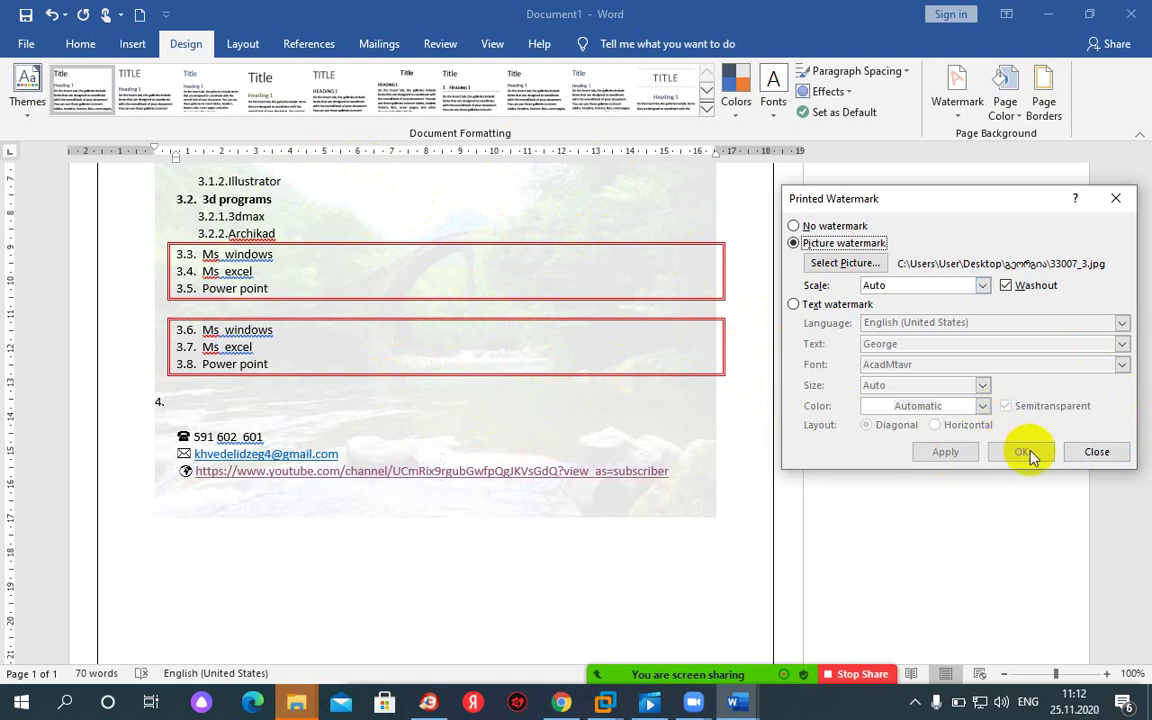
pyautogui.click(1097, 451)
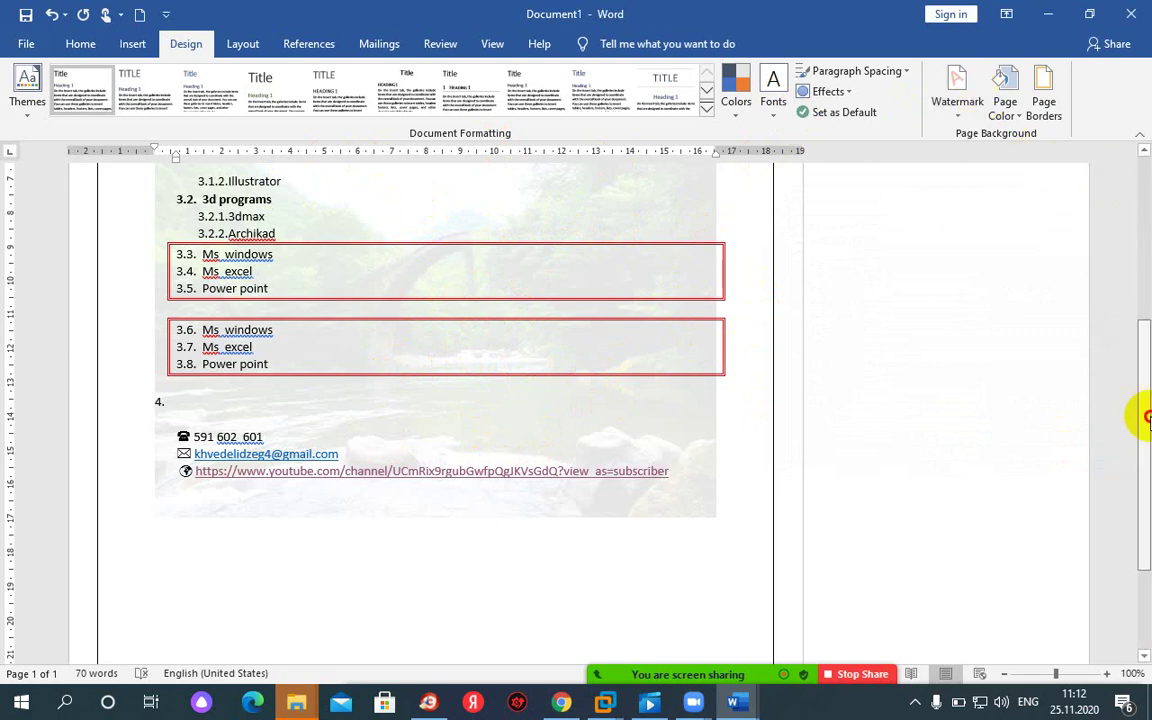
# Step: Bring up the Layout ribbon options and return to the top of the document
pyautogui.moveTo(1147, 418)
pyautogui.mouseDown()
pyautogui.moveTo(1147, 333)
pyautogui.moveTo(1105, 700)
pyautogui.moveTo(1144, 231)
pyautogui.moveTo(1108, 463)
pyautogui.mouseUp()
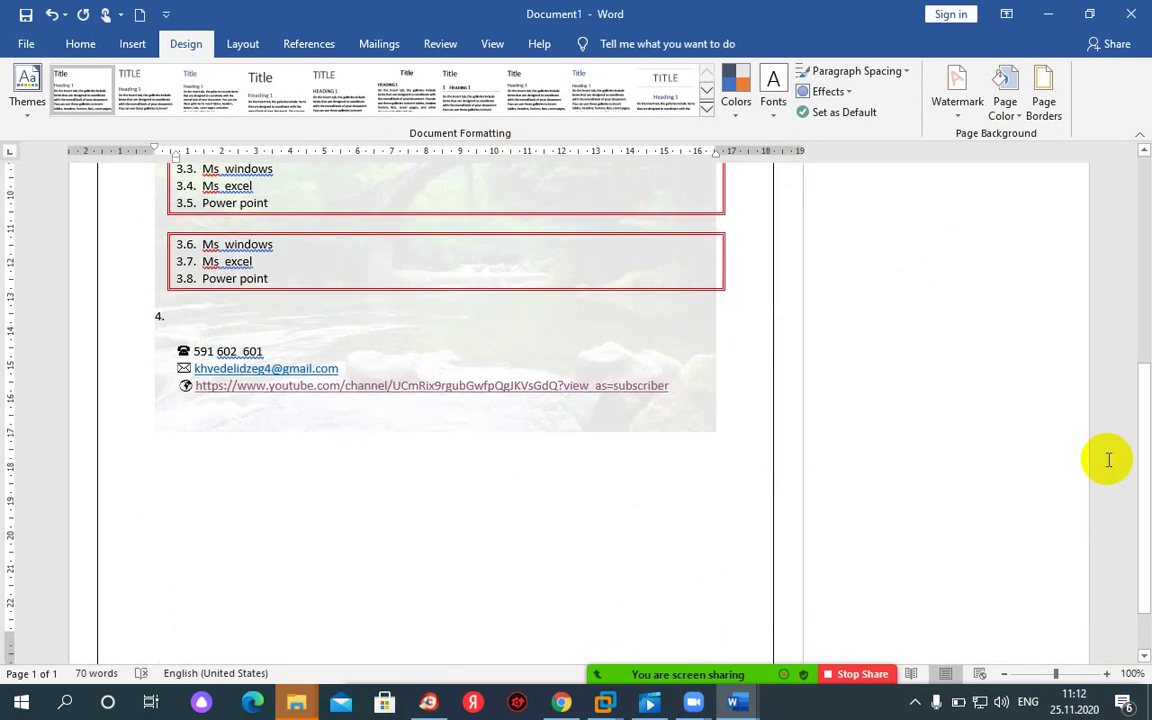
pyautogui.click(243, 47)
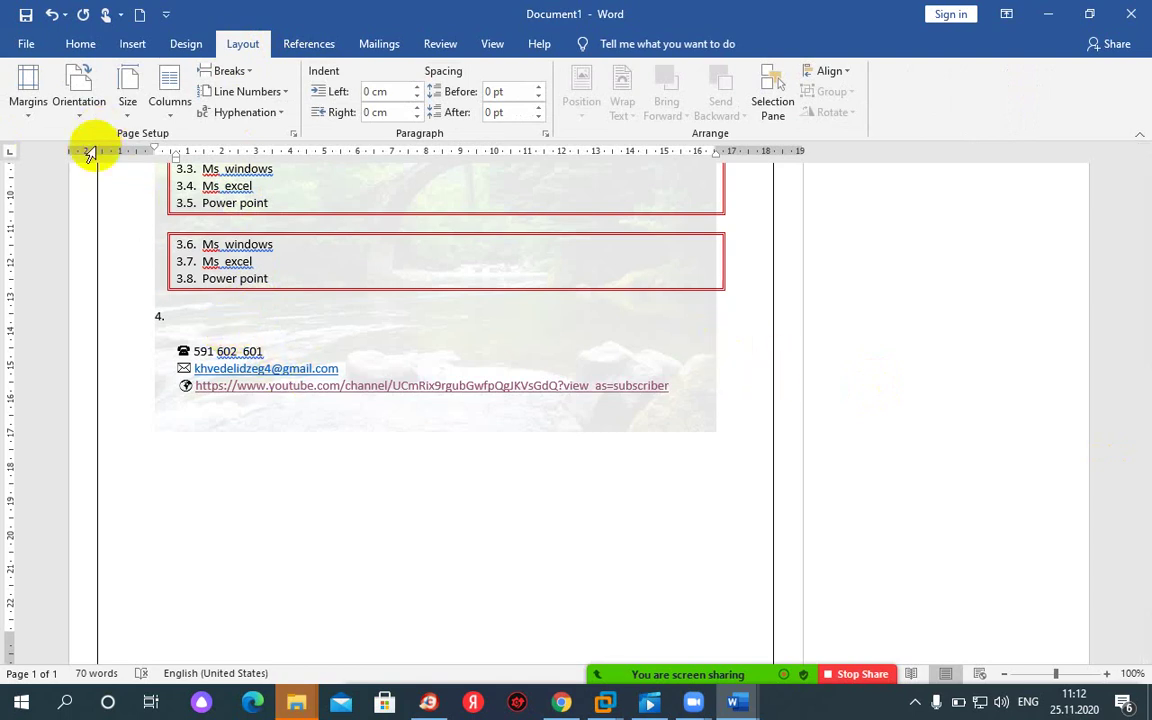
pyautogui.moveTo(1143, 428); pyautogui.dragTo(1143, 165)
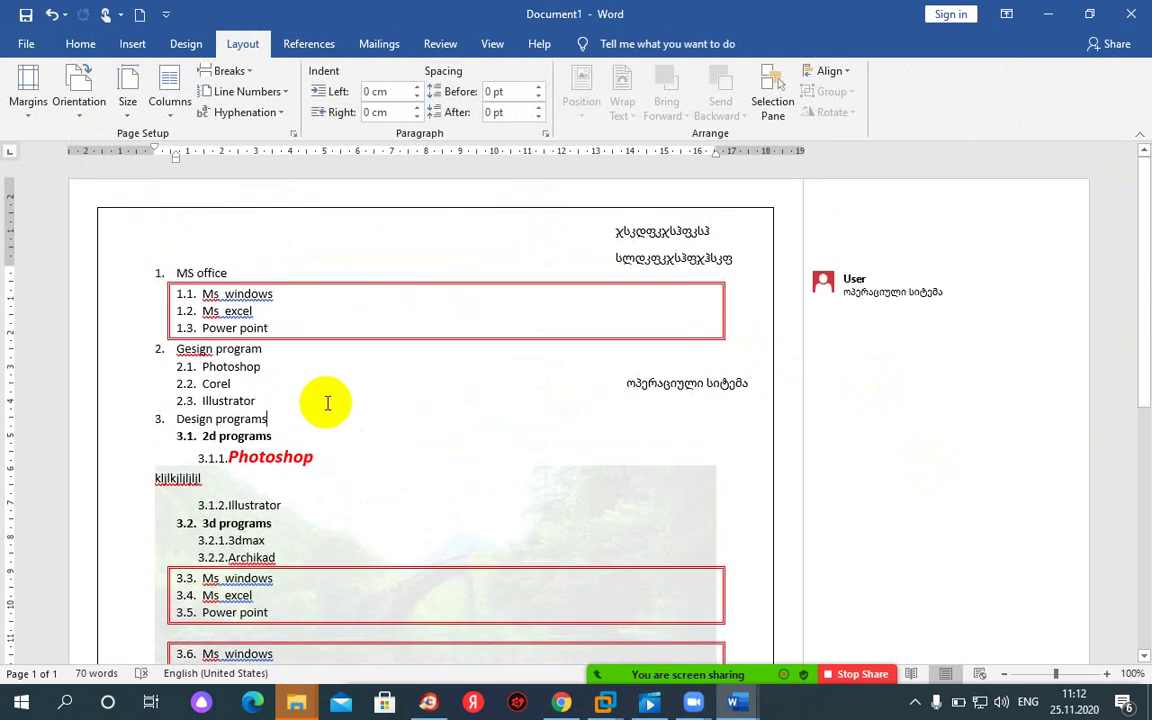
# Step: Set the page orientation to Landscape
pyautogui.click(66, 116)
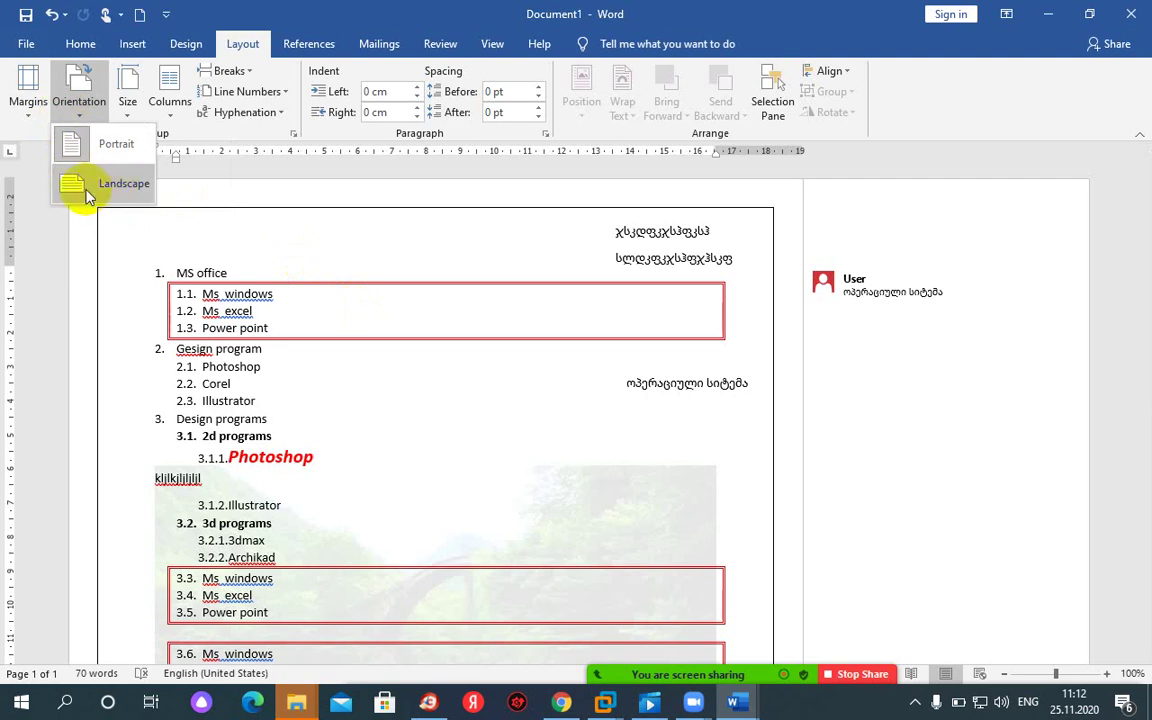
pyautogui.click(90, 192)
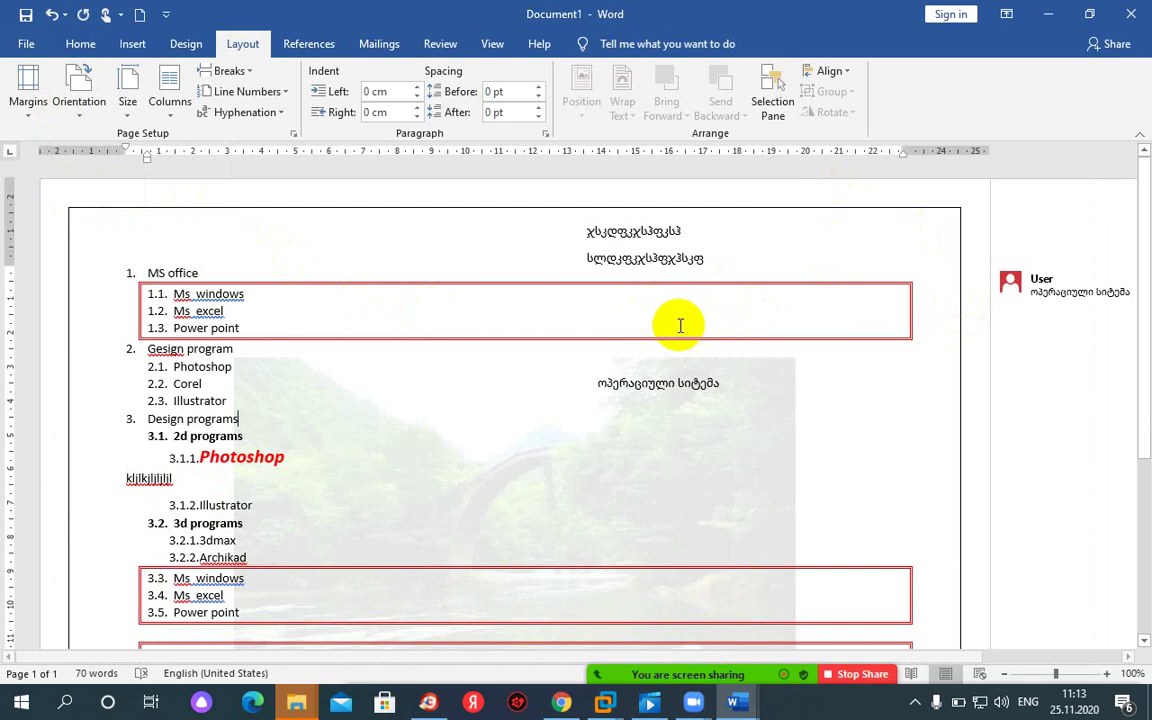
pyautogui.click(80, 118)
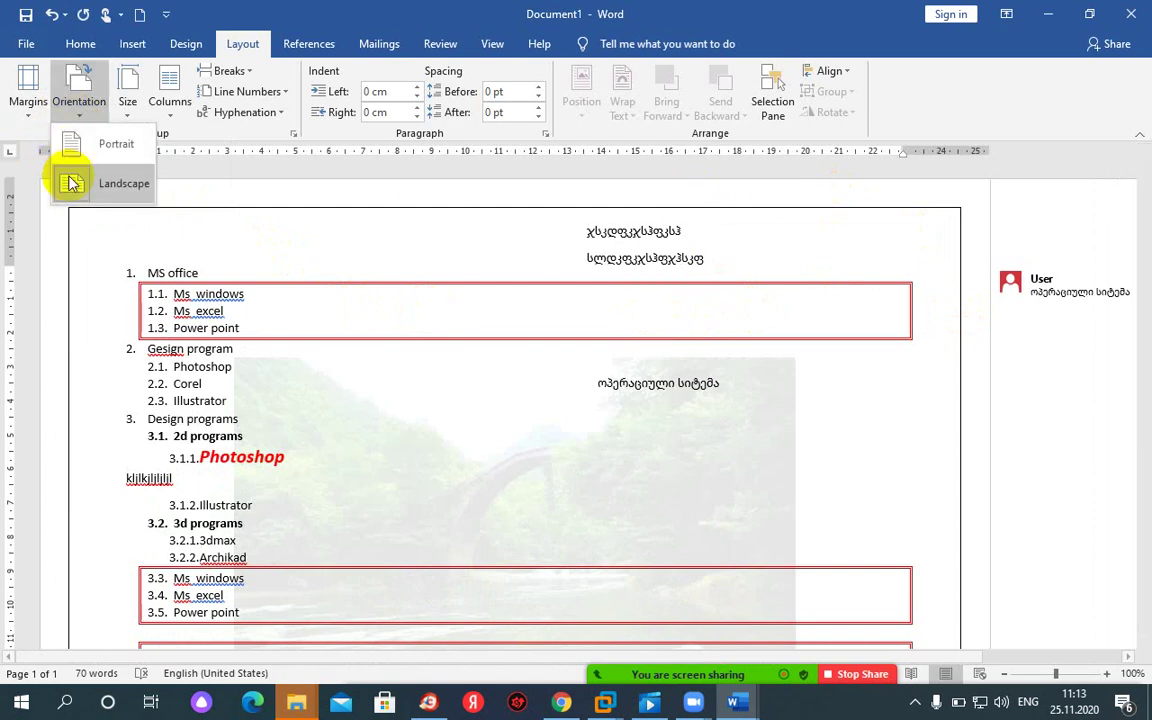
pyautogui.click(792, 419)
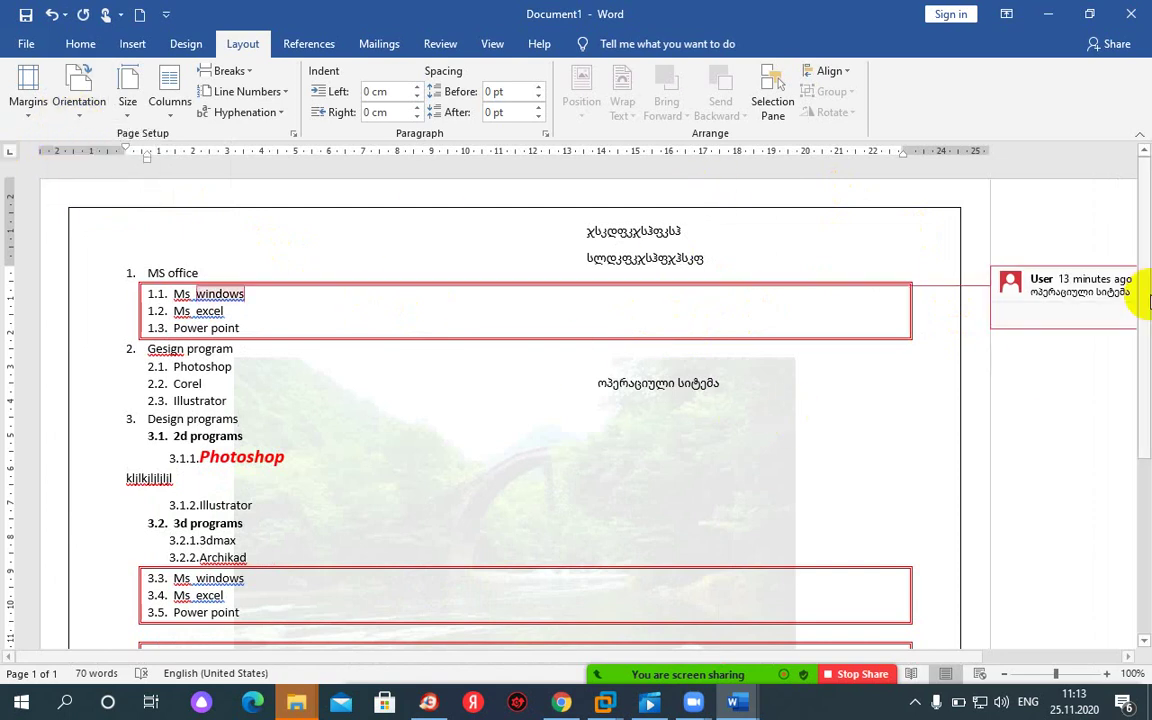
pyautogui.moveTo(1143, 238)
pyautogui.mouseDown()
pyautogui.moveTo(1145, 472)
pyautogui.moveTo(1140, 77)
pyautogui.mouseUp()
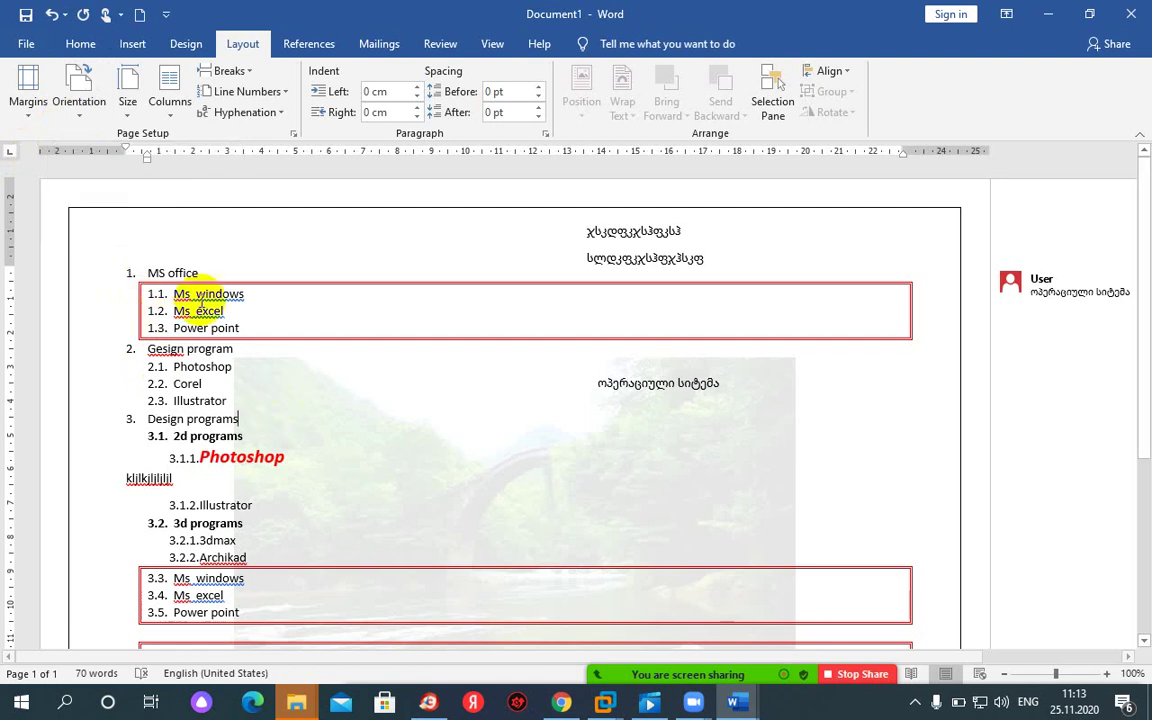
pyautogui.click(82, 116)
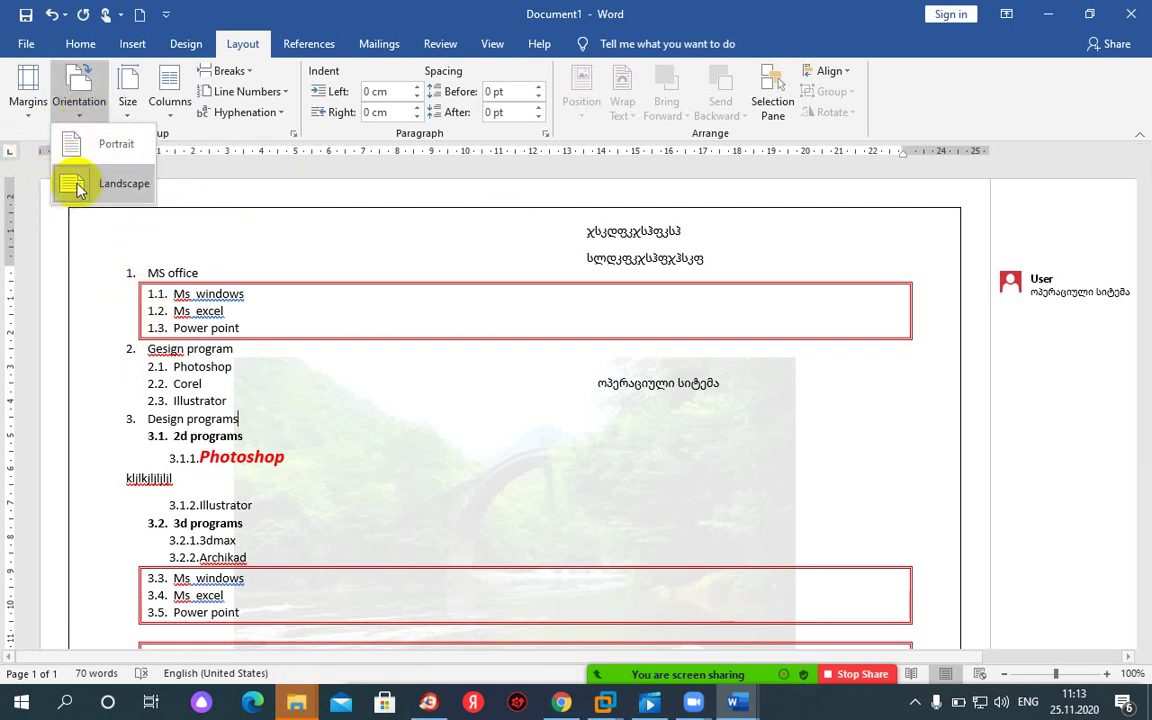
pyautogui.click(318, 272)
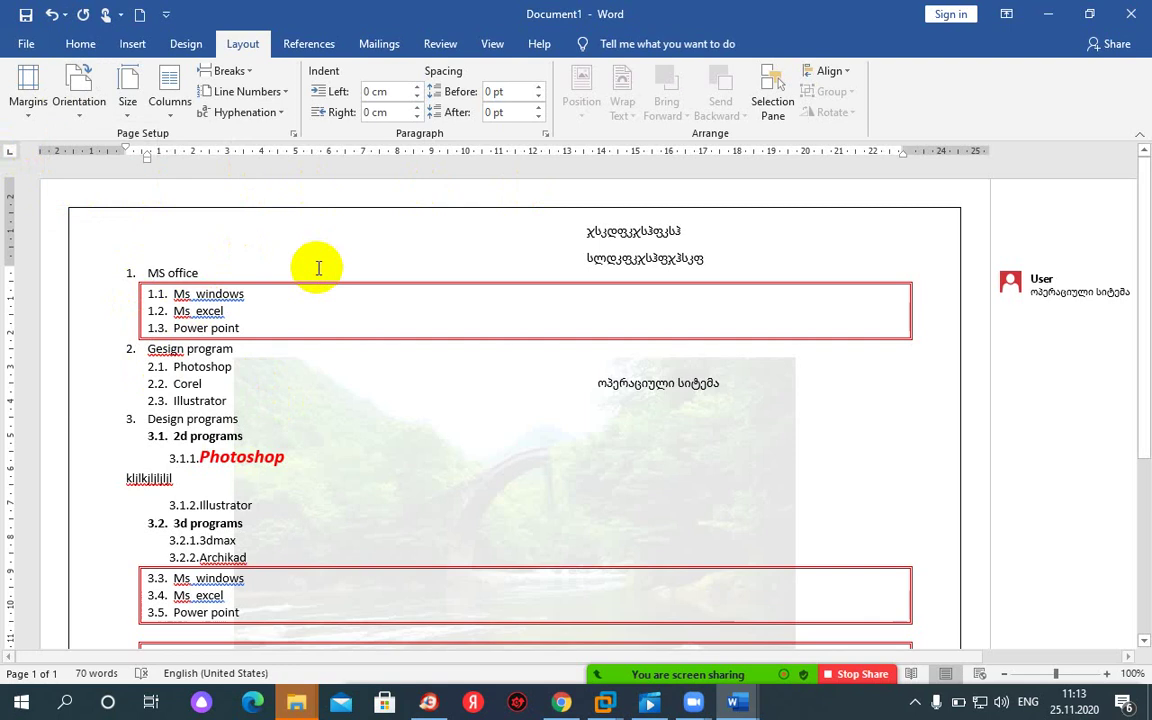
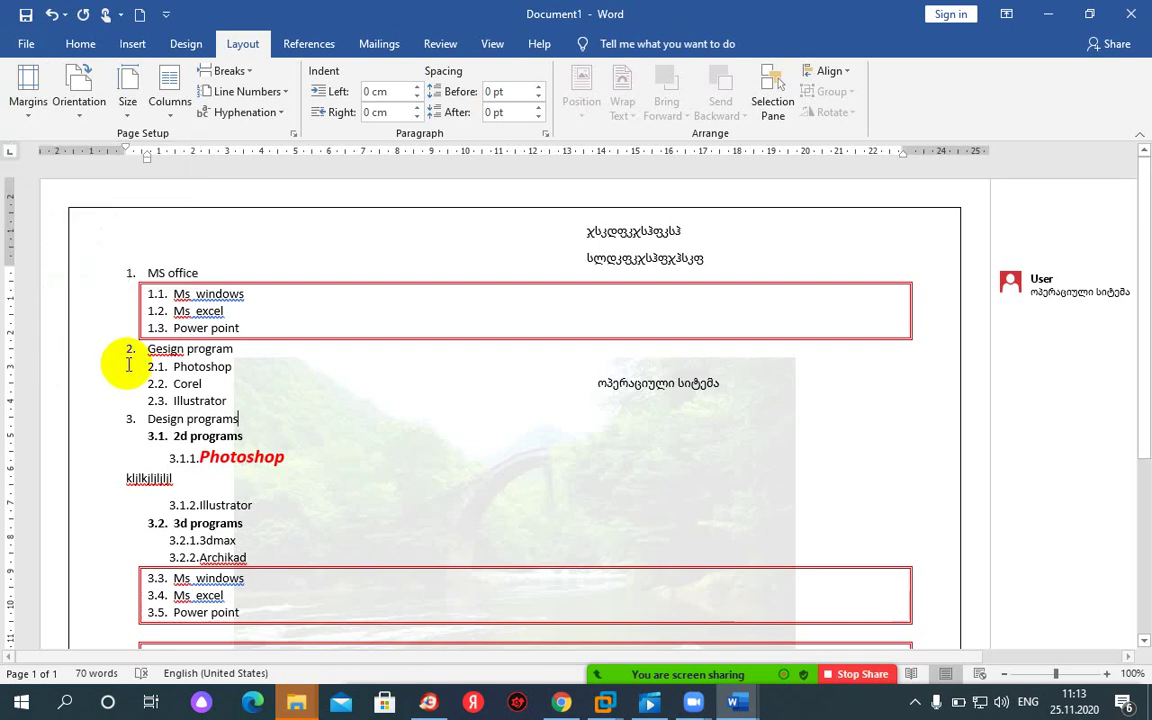
# Step: Try the Normal and Moderate margin presets, then settle on Wide (5,08 cm left and right)
pyautogui.click(91, 282)
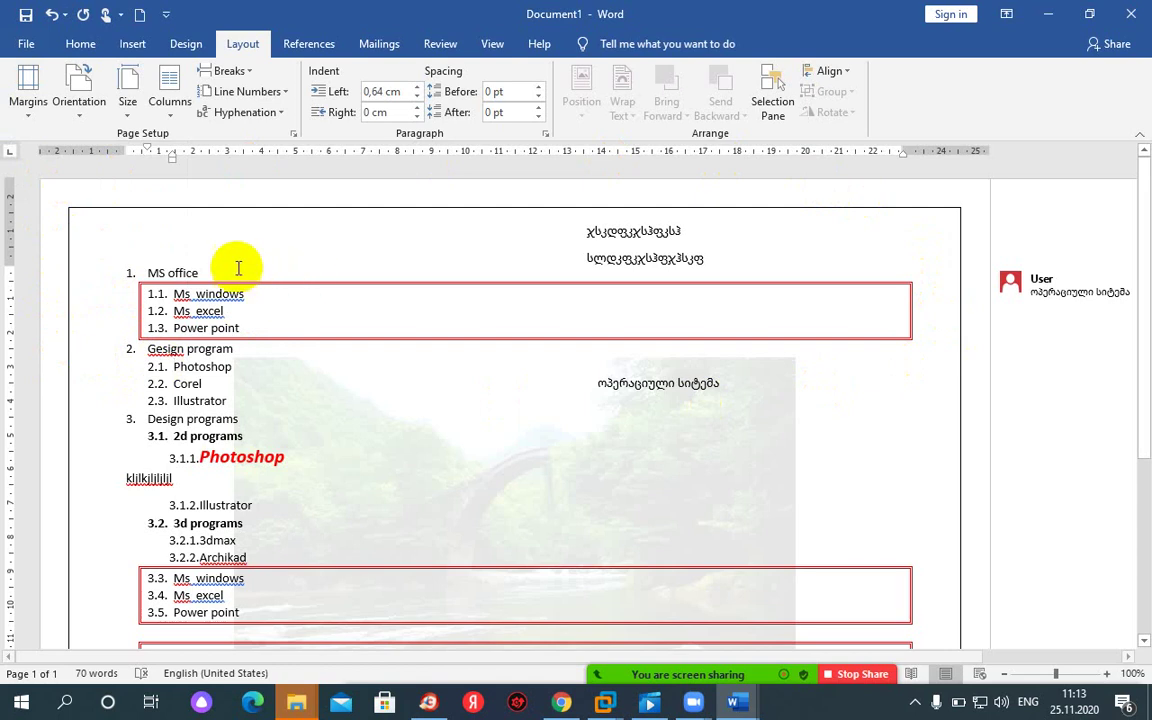
pyautogui.click(28, 110)
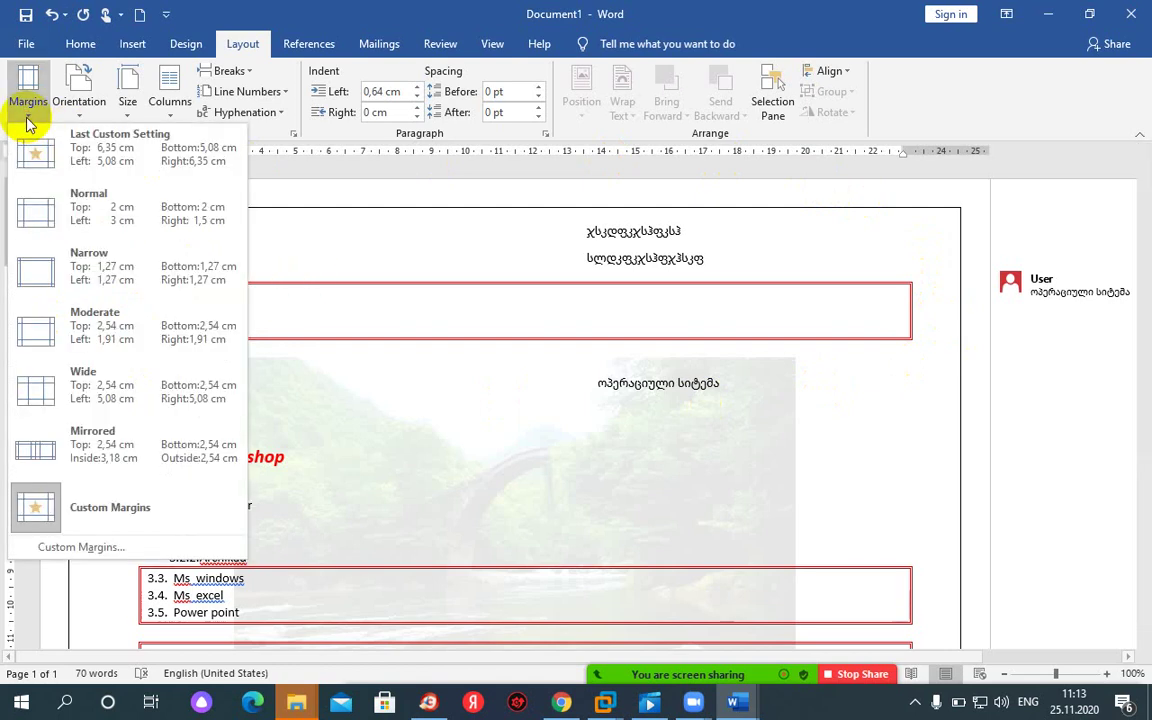
pyautogui.click(105, 222)
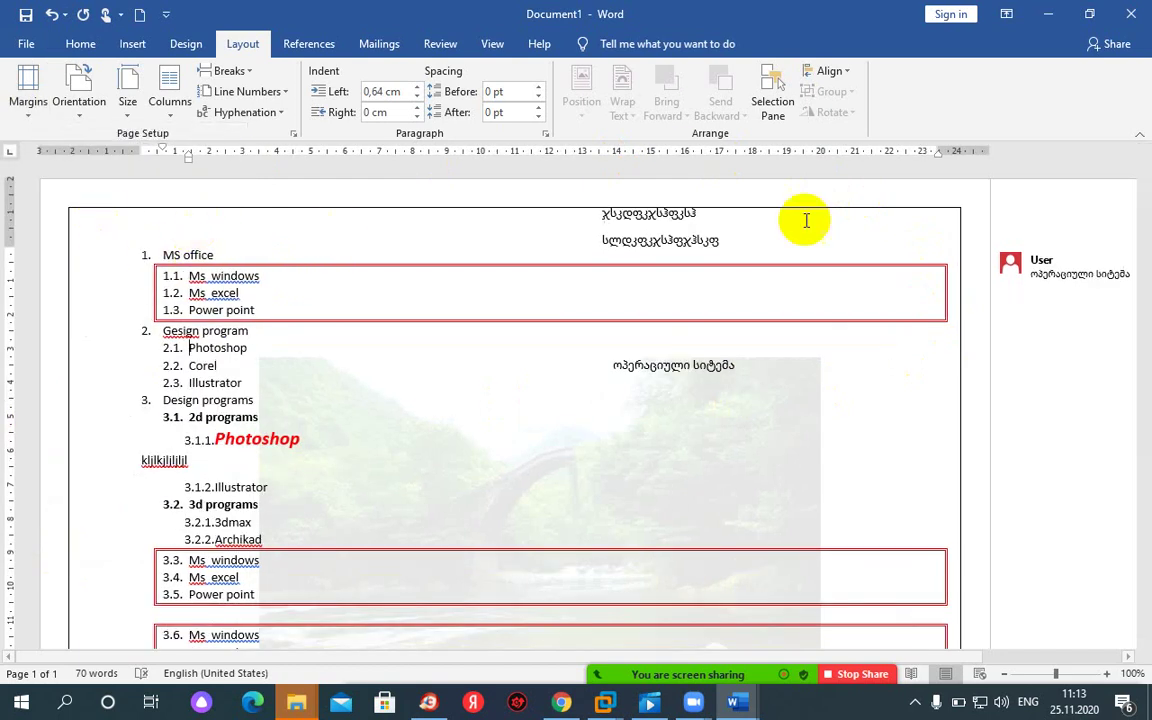
pyautogui.click(32, 105)
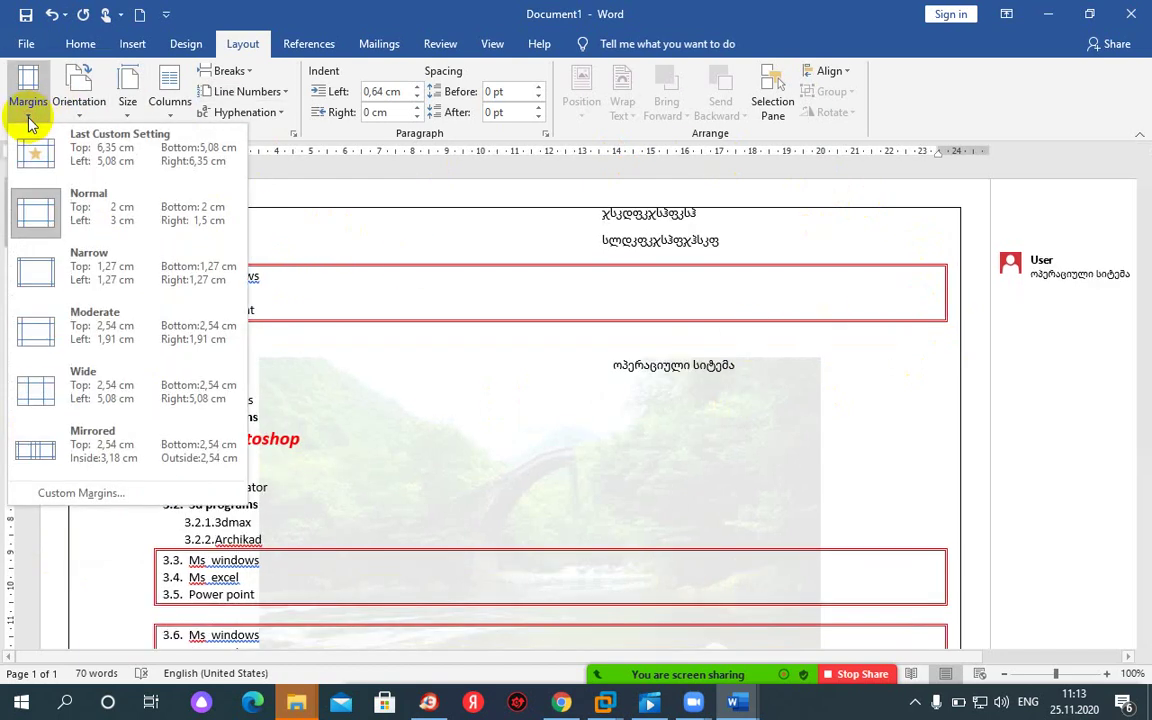
pyautogui.click(59, 333)
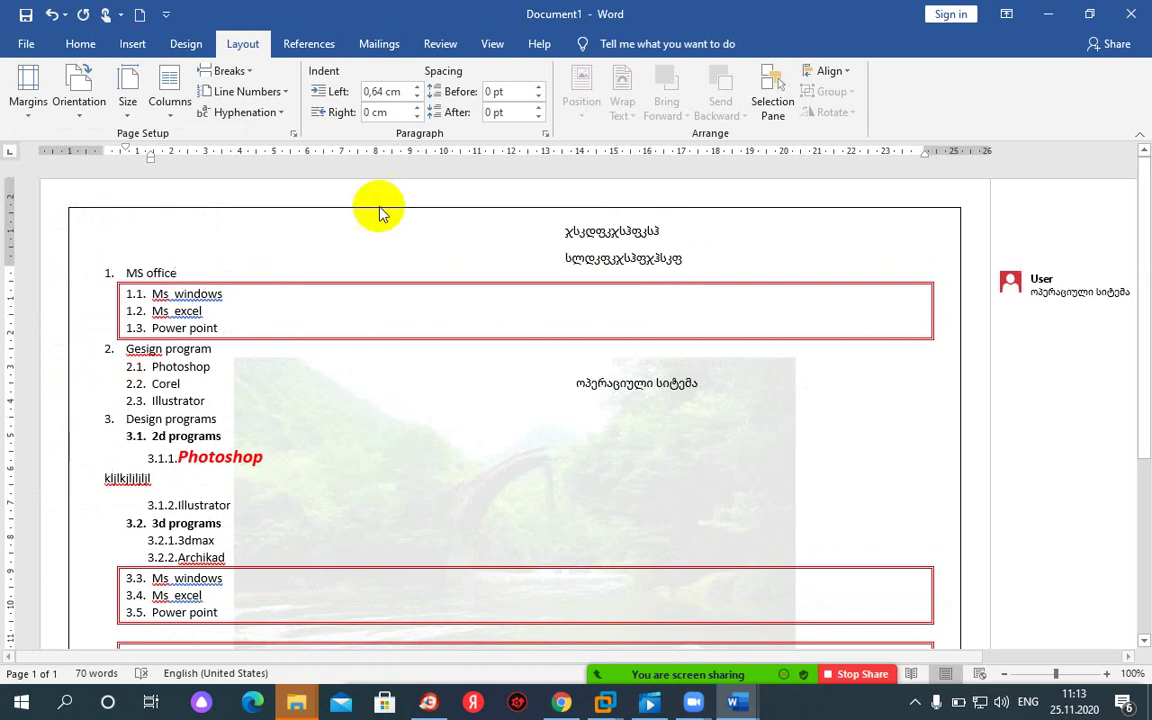
pyautogui.click(36, 118)
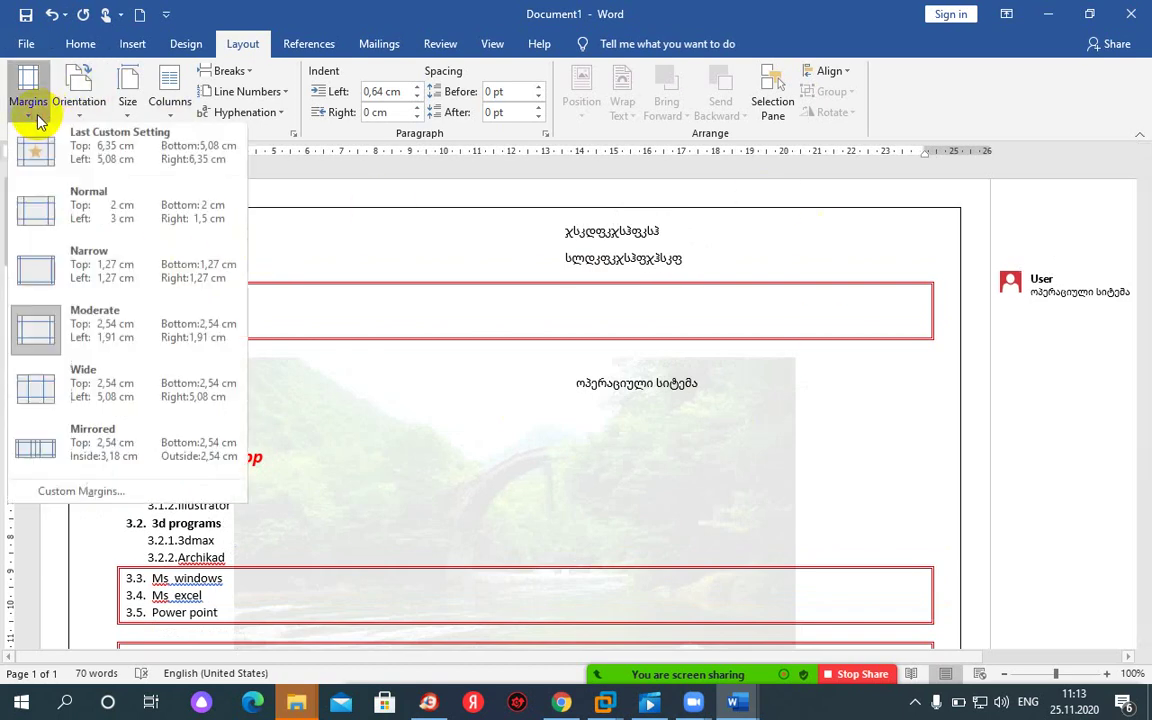
pyautogui.click(48, 383)
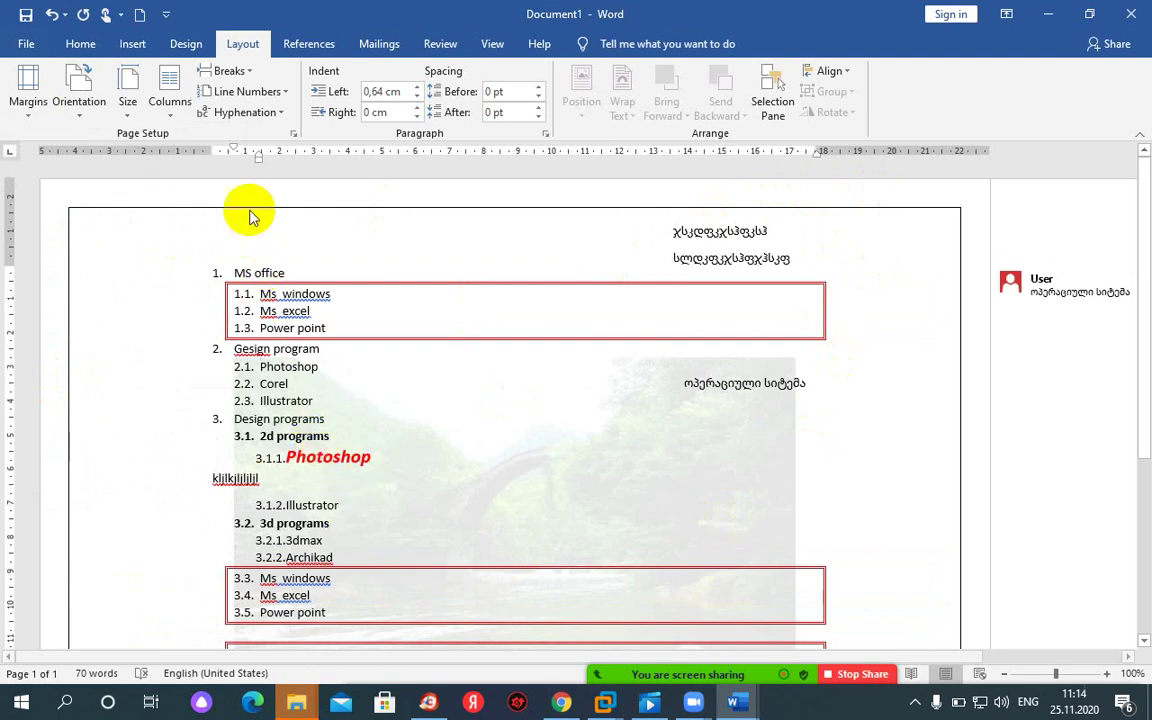
# Step: Set custom top and bottom page margins to 5 cm in Page Setup
pyautogui.click(24, 112)
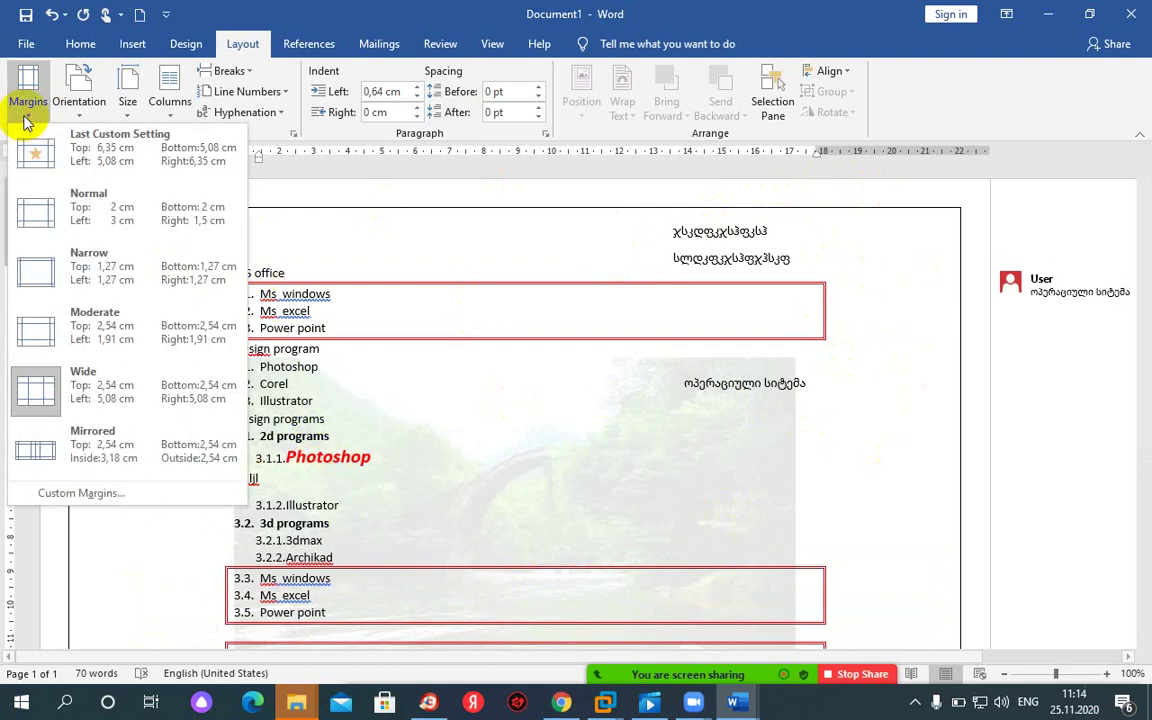
pyautogui.click(51, 491)
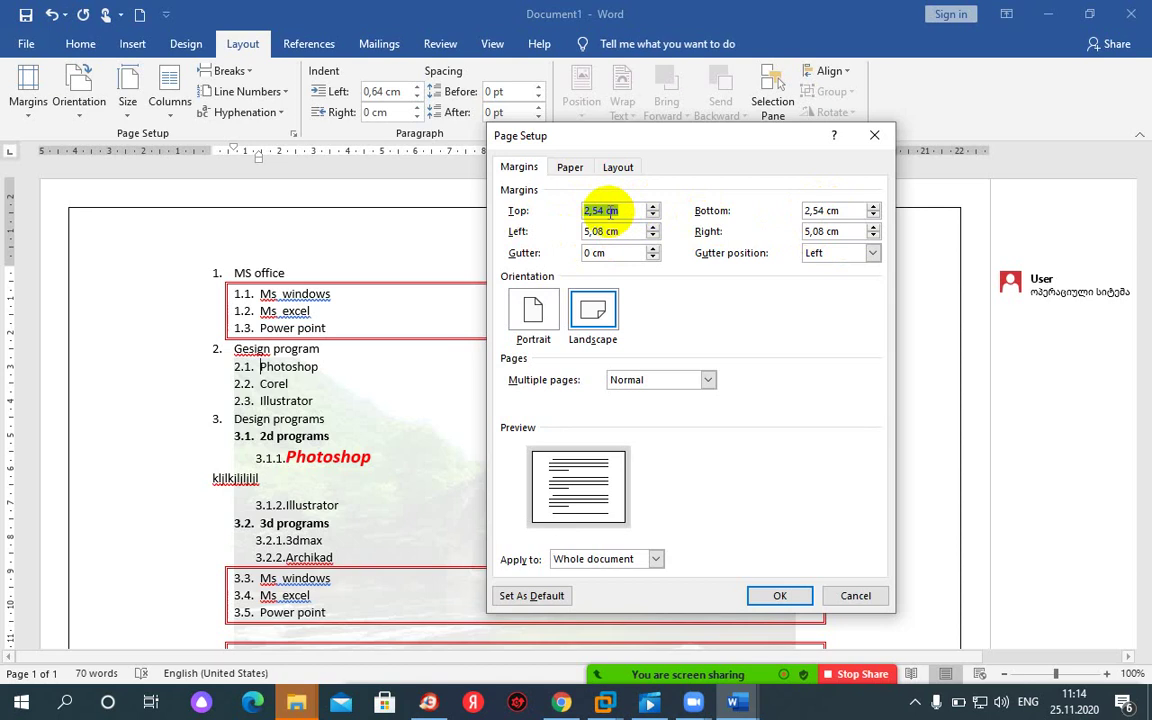
pyautogui.write('5')
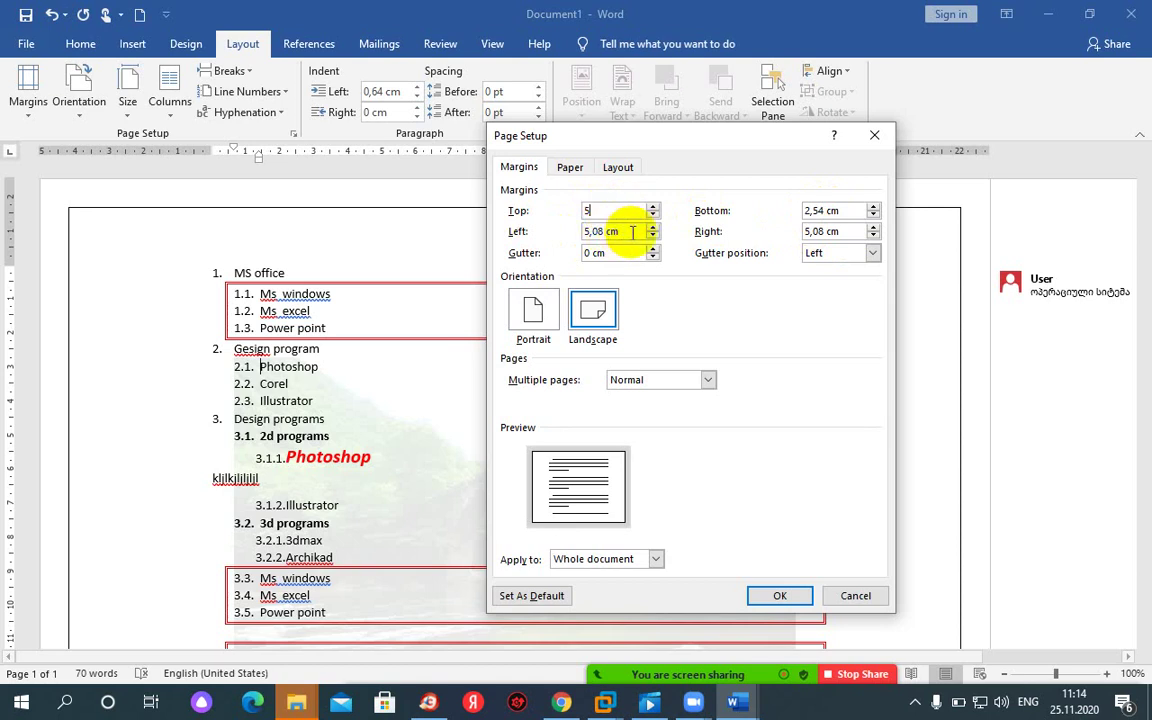
pyautogui.click(851, 211)
pyautogui.moveTo(851, 211); pyautogui.dragTo(700, 211)
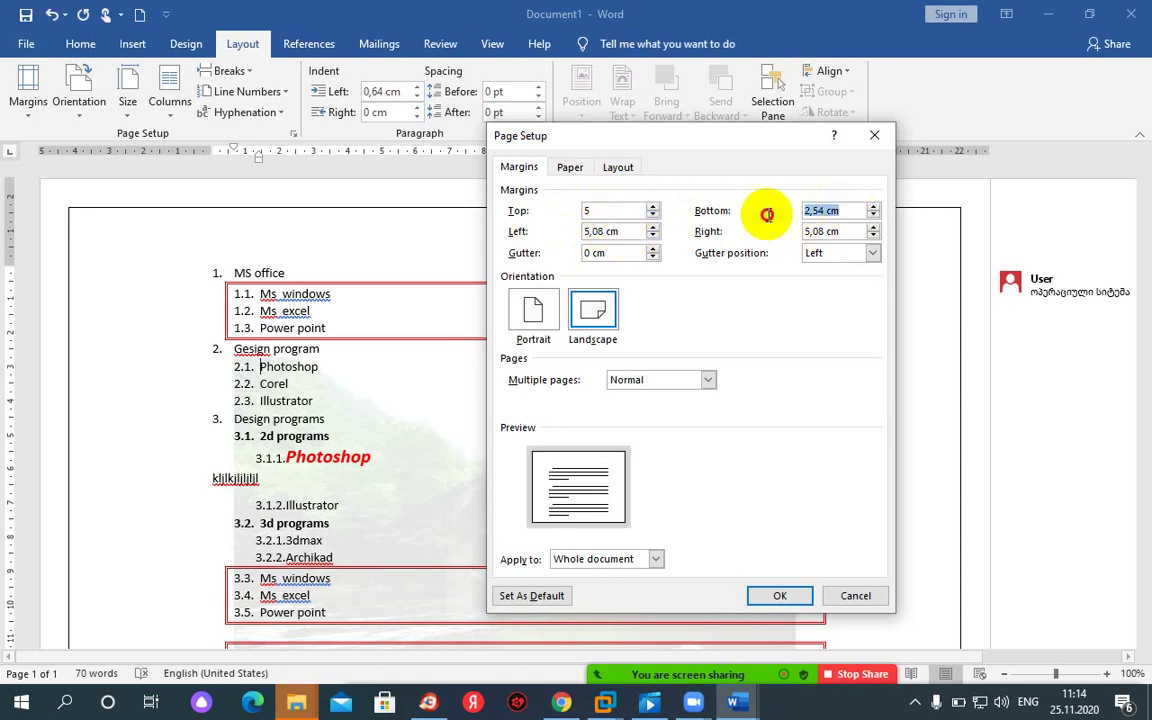
pyautogui.write('5')
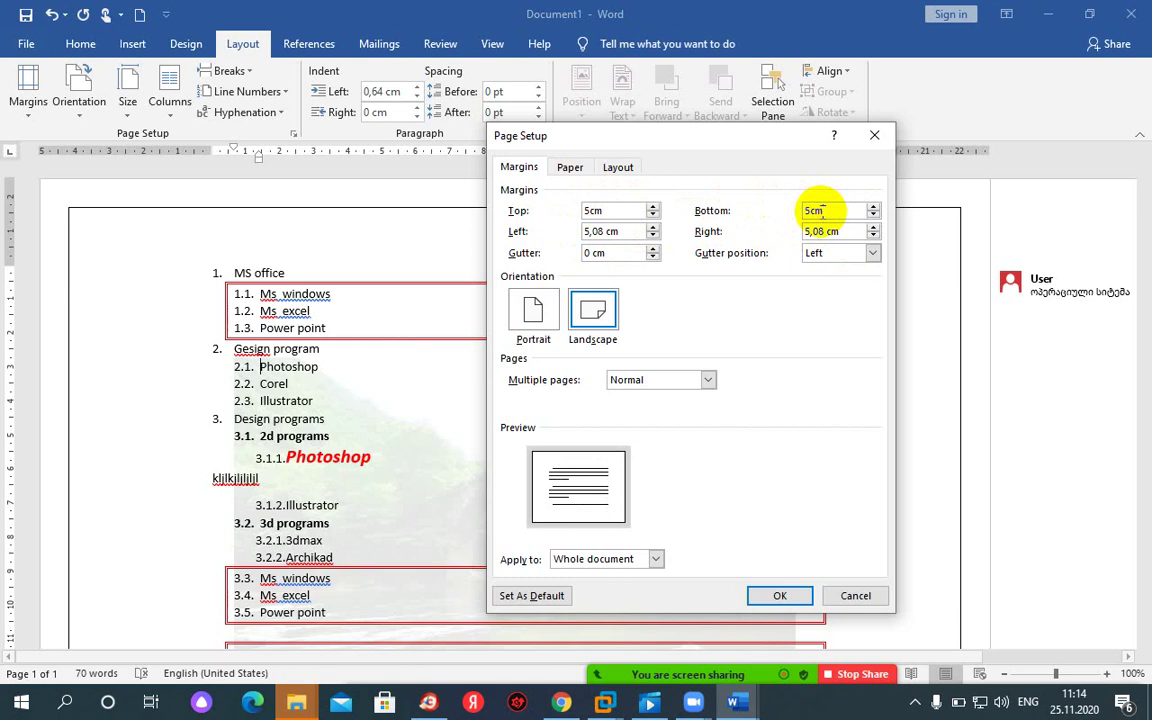
pyautogui.click(785, 598)
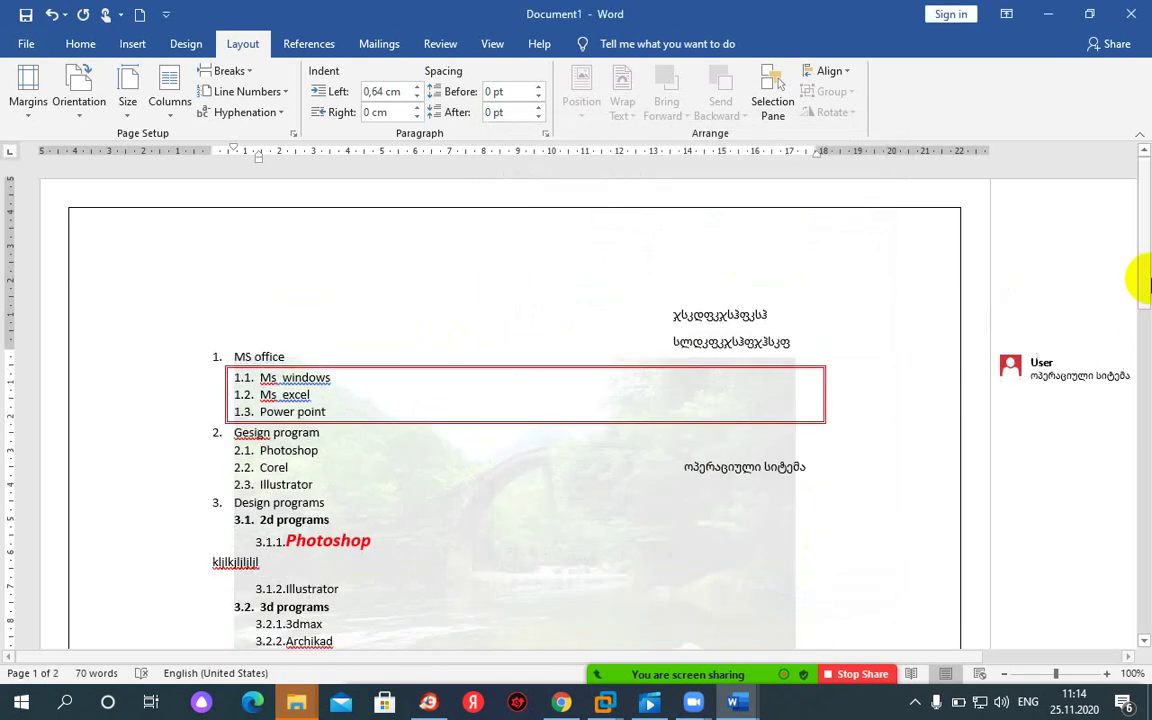
pyautogui.moveTo(1146, 284)
pyautogui.mouseDown()
pyautogui.moveTo(1146, 302)
pyautogui.moveTo(1139, 252)
pyautogui.mouseUp()
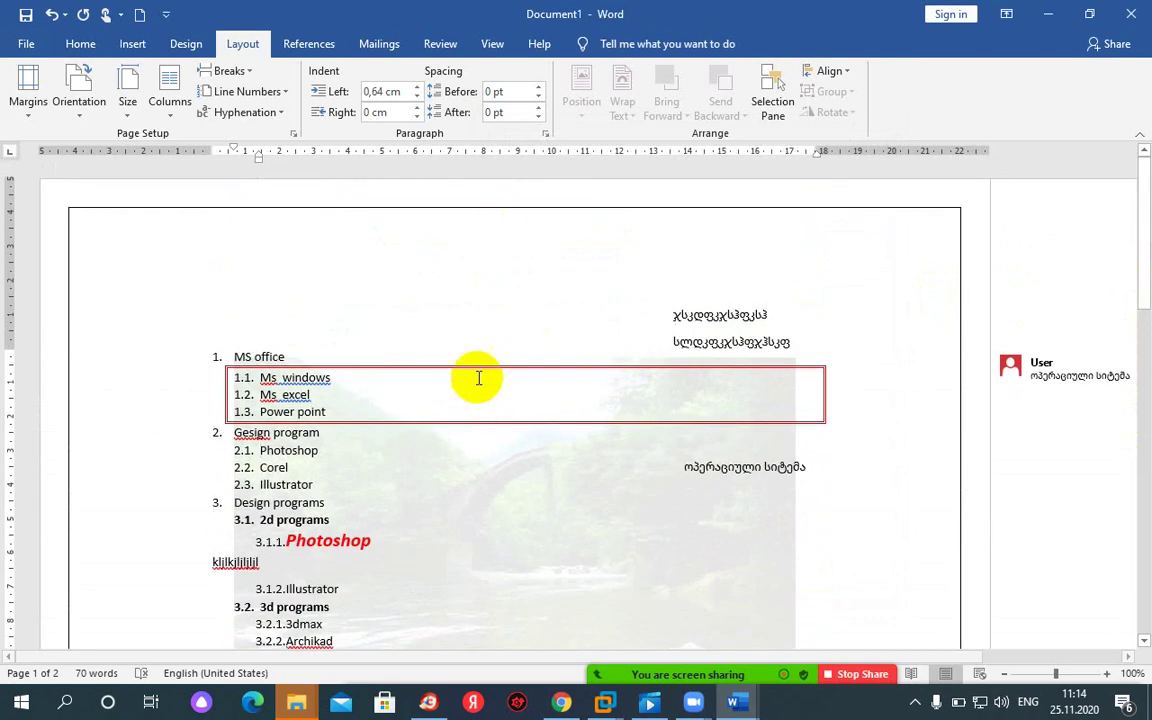
pyautogui.moveTo(1146, 212)
pyautogui.mouseDown()
pyautogui.moveTo(1140, 487)
pyautogui.moveTo(1139, 206)
pyautogui.mouseUp()
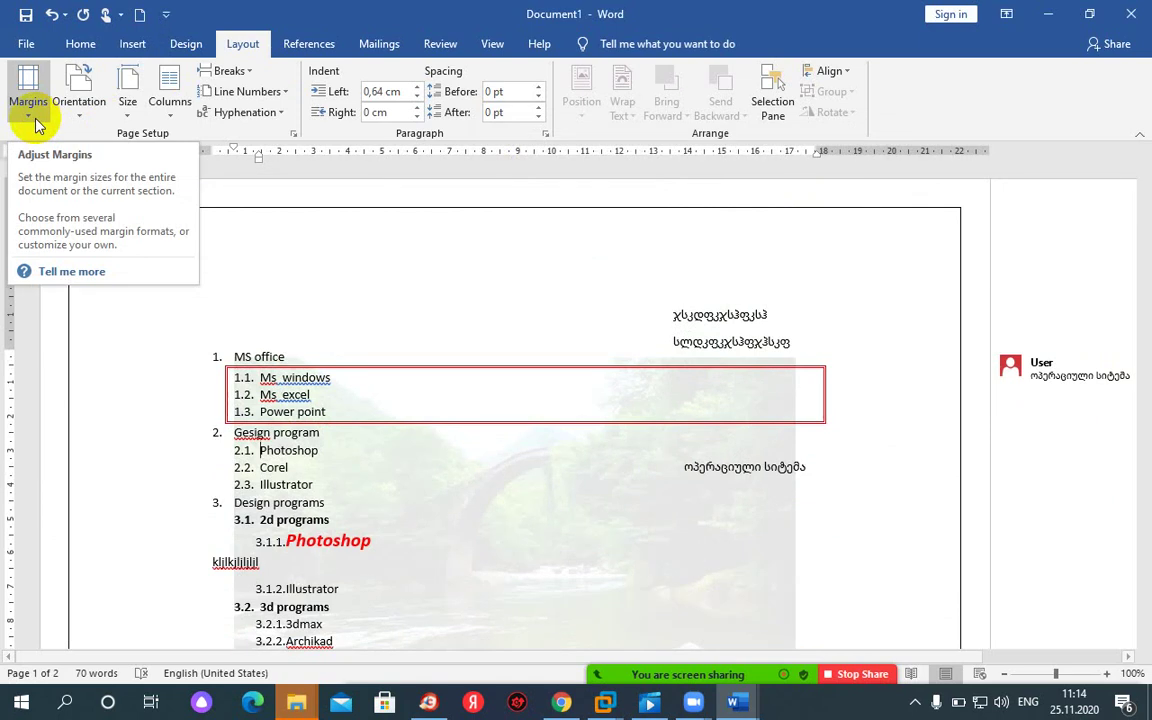
pyautogui.click(168, 124)
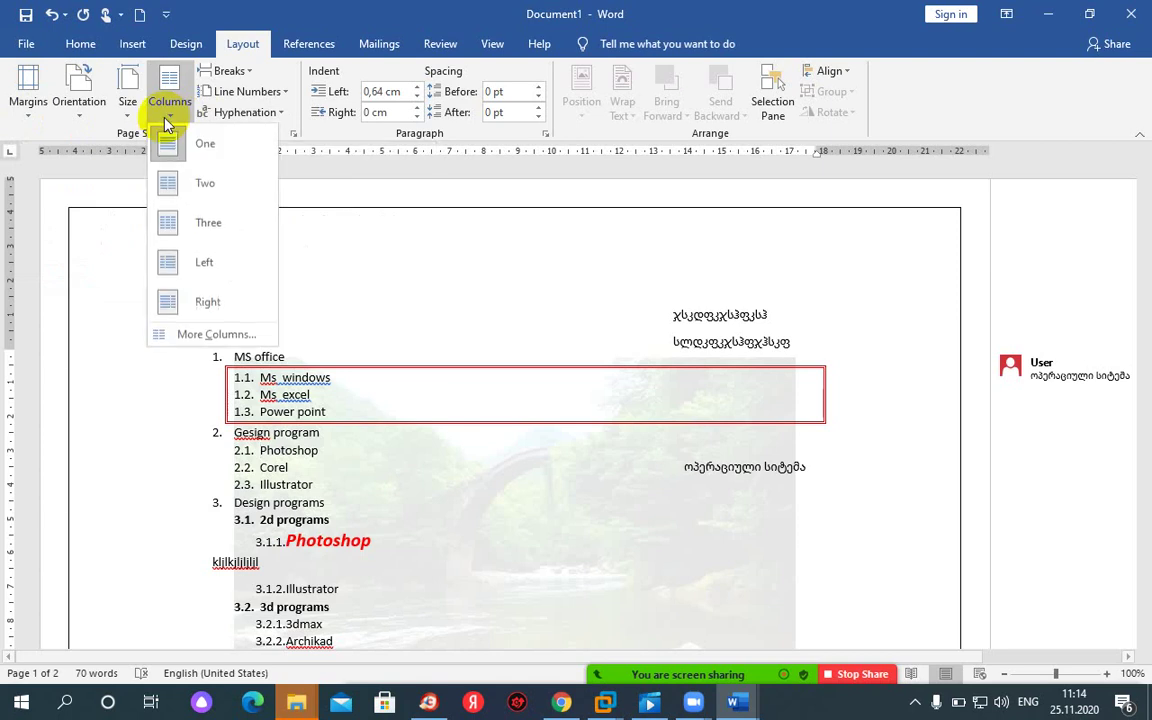
pyautogui.click(183, 204)
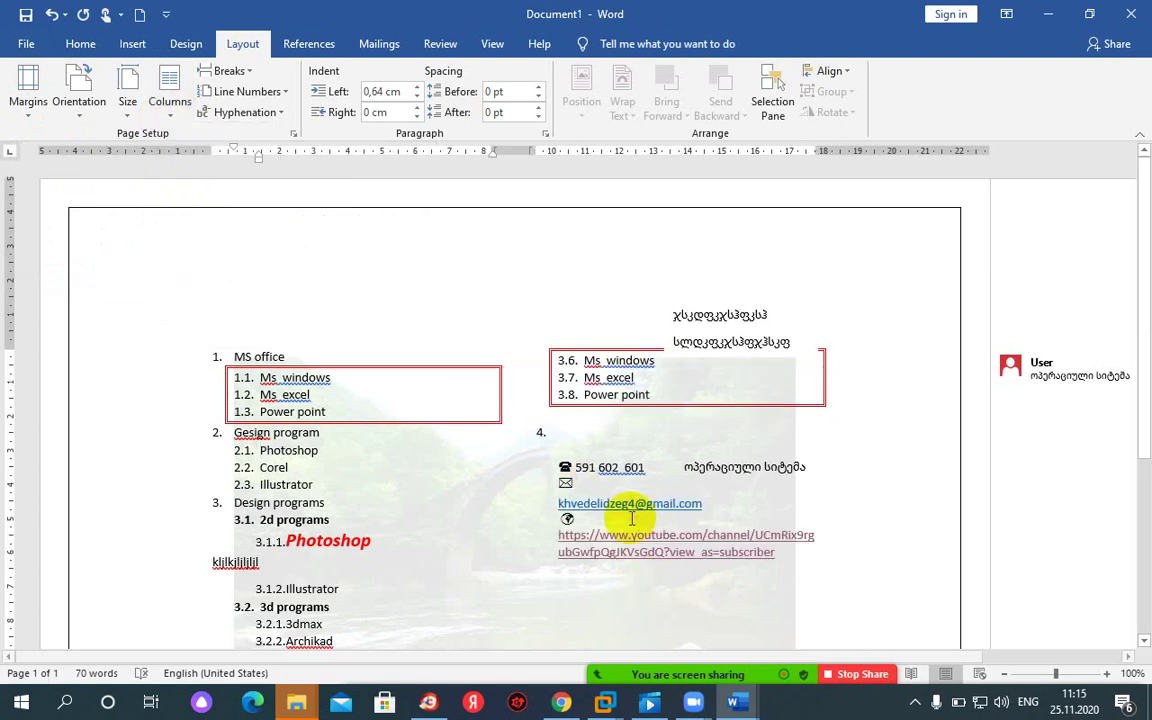
pyautogui.hotkey('ctrl', 'z')
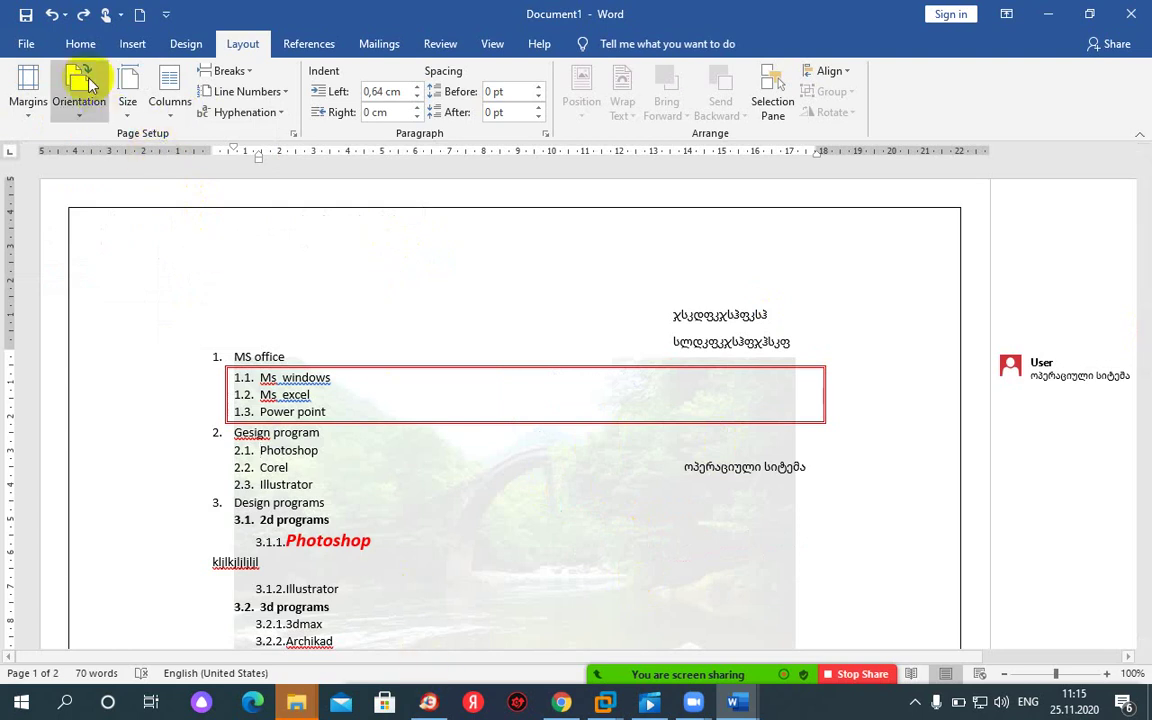
# Step: Check the orientation and restore Normal margins: 2 cm top/bottom, 3 cm left, 1,5 cm right
pyautogui.click(79, 112)
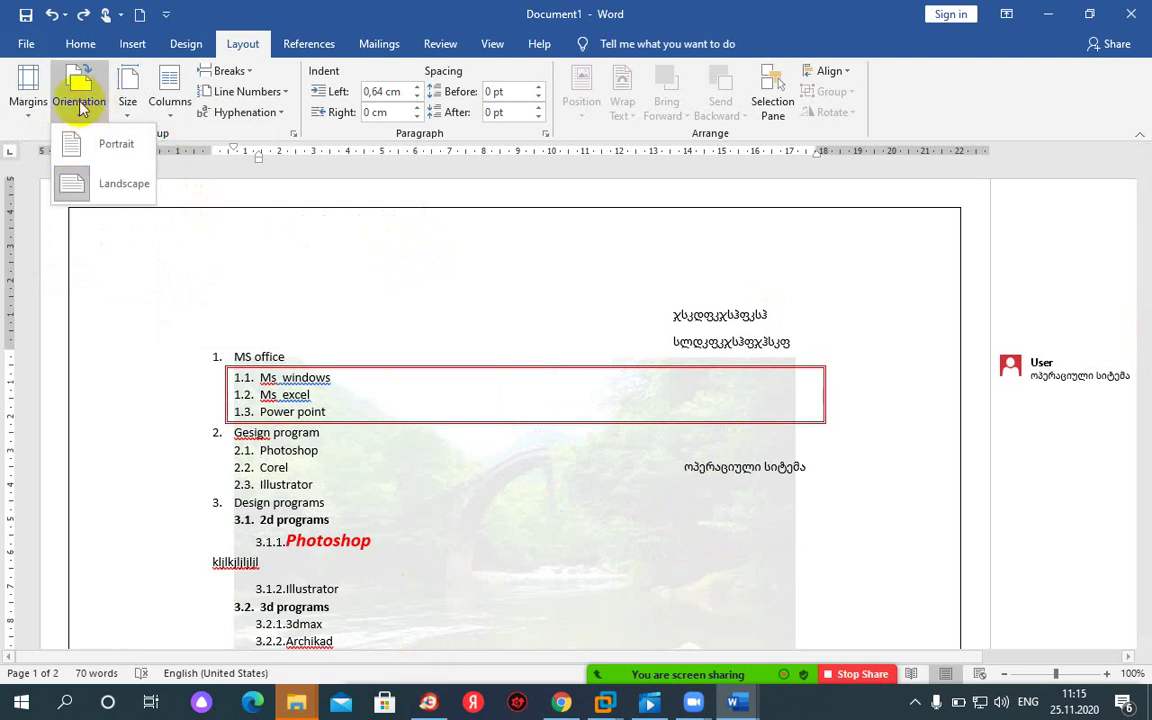
pyautogui.click(27, 112)
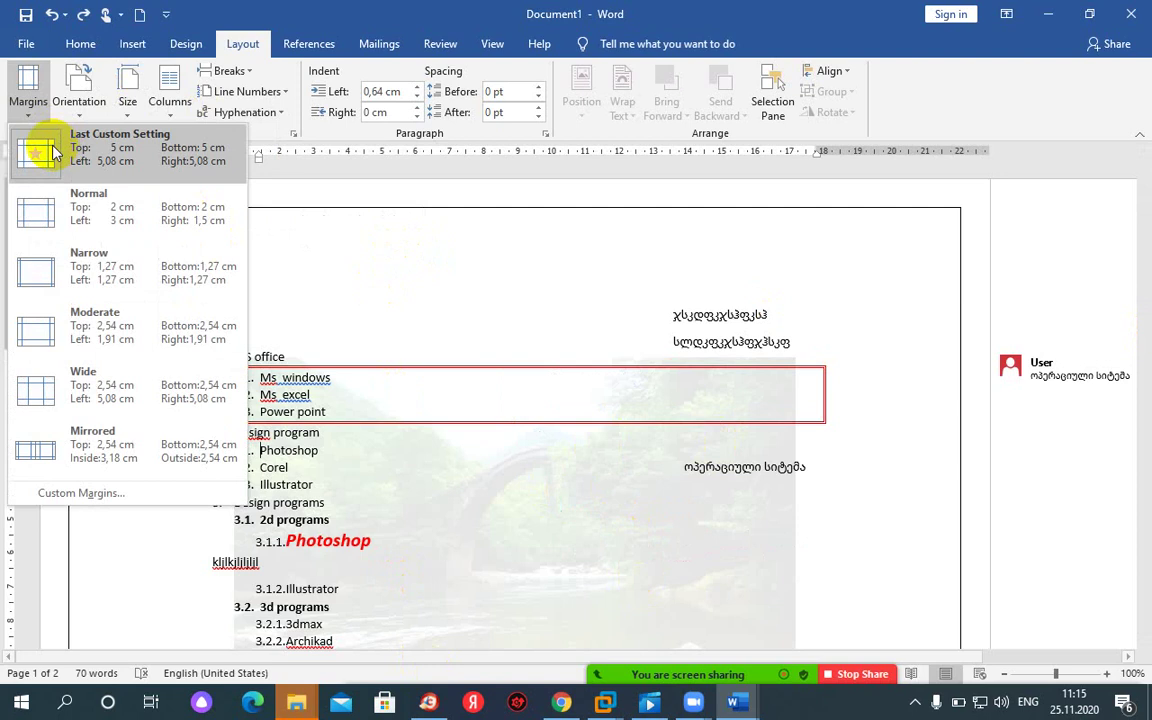
pyautogui.click(55, 205)
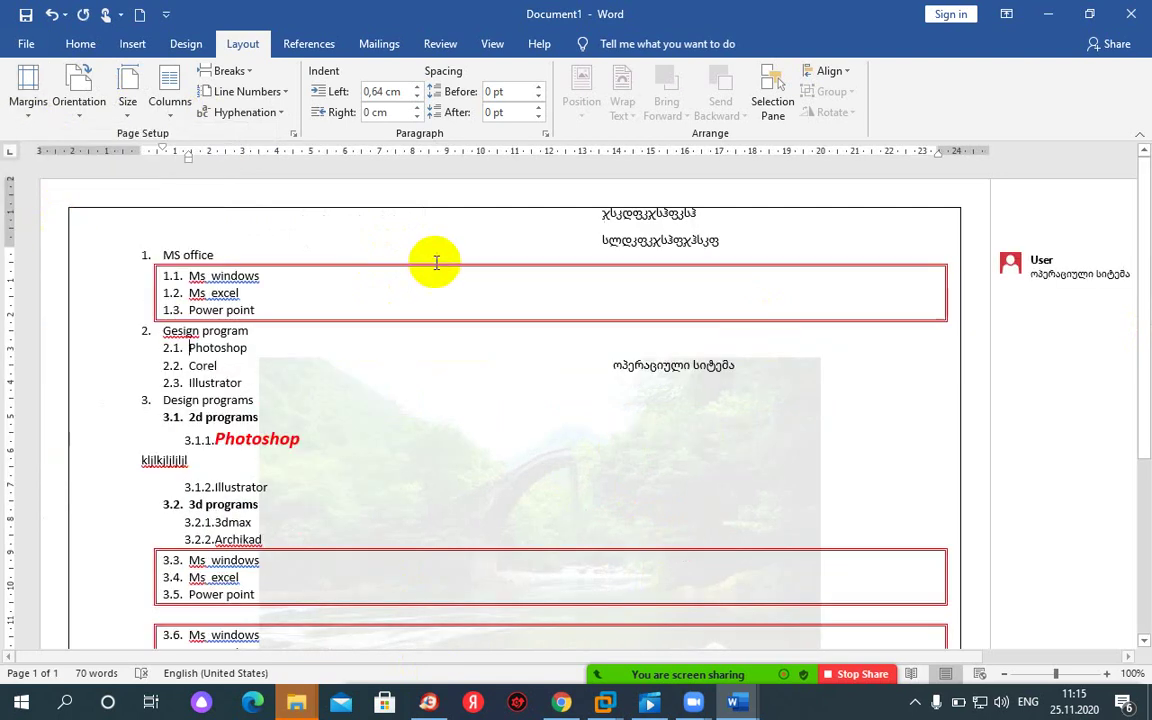
pyautogui.moveTo(1143, 250)
pyautogui.mouseDown()
pyautogui.moveTo(1146, 527)
pyautogui.moveTo(1145, 245)
pyautogui.moveTo(1134, 242)
pyautogui.mouseUp()
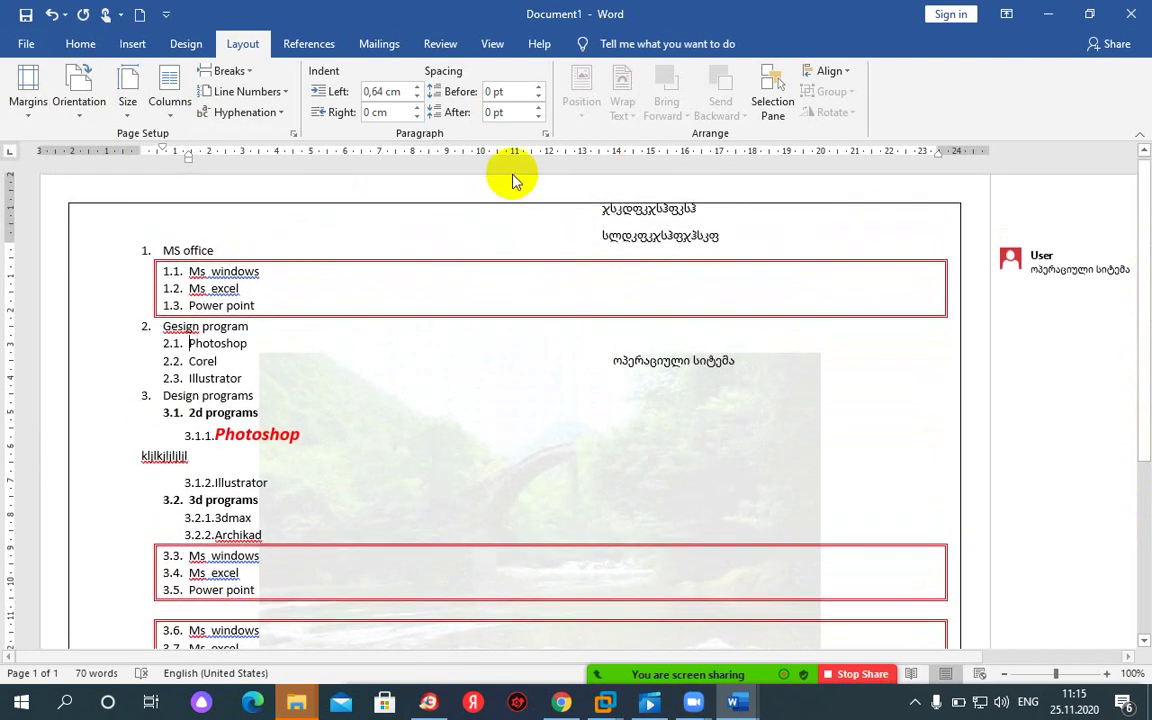
pyautogui.click(174, 124)
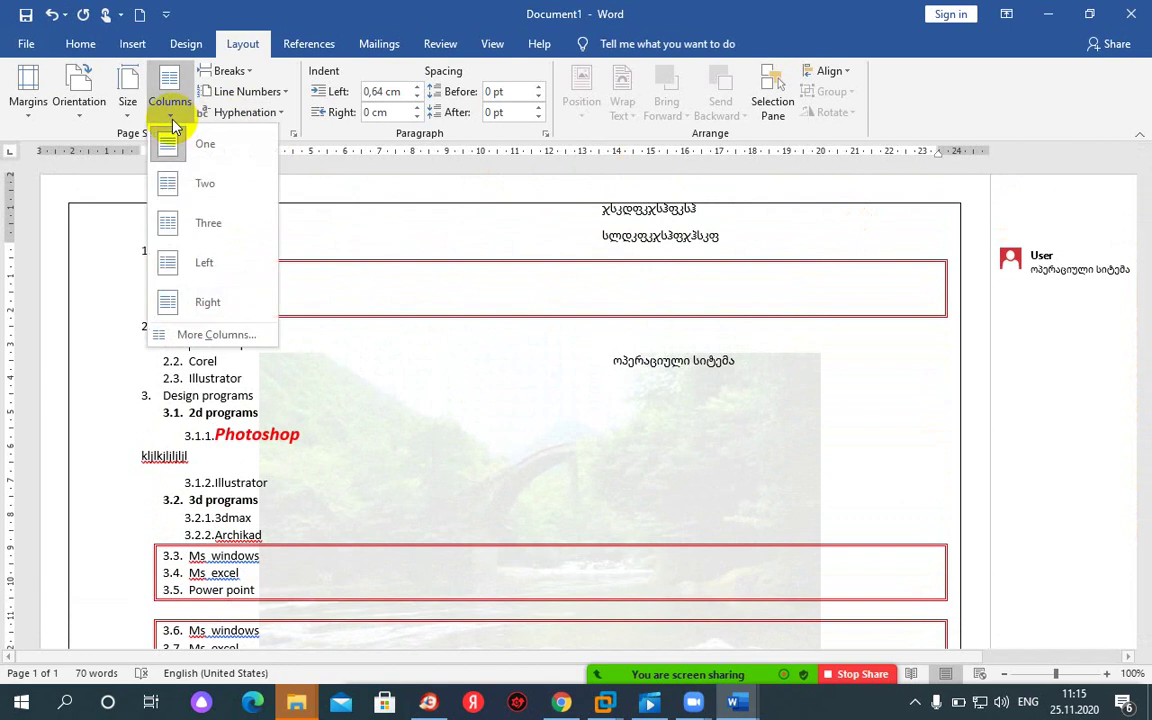
# Step: Return the original document to one column and delete the Georgian text box beside the list
pyautogui.click(170, 185)
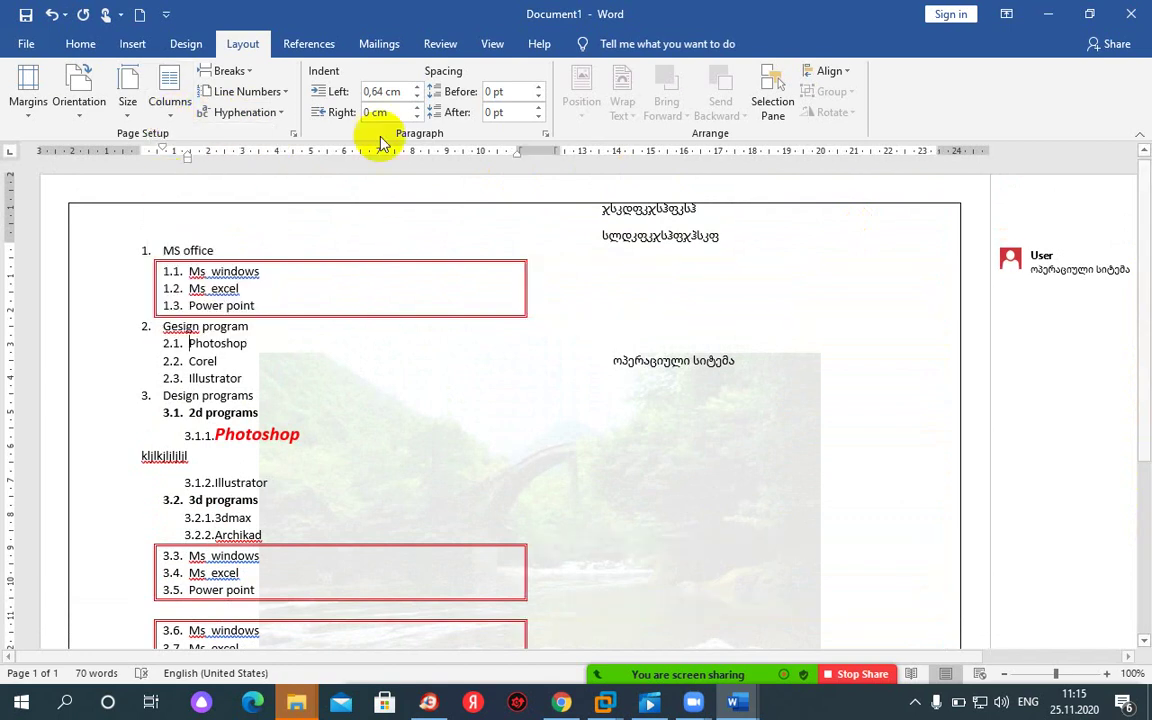
pyautogui.moveTo(1143, 303)
pyautogui.mouseDown()
pyautogui.moveTo(1143, 585)
pyautogui.moveTo(1143, 141)
pyautogui.mouseUp()
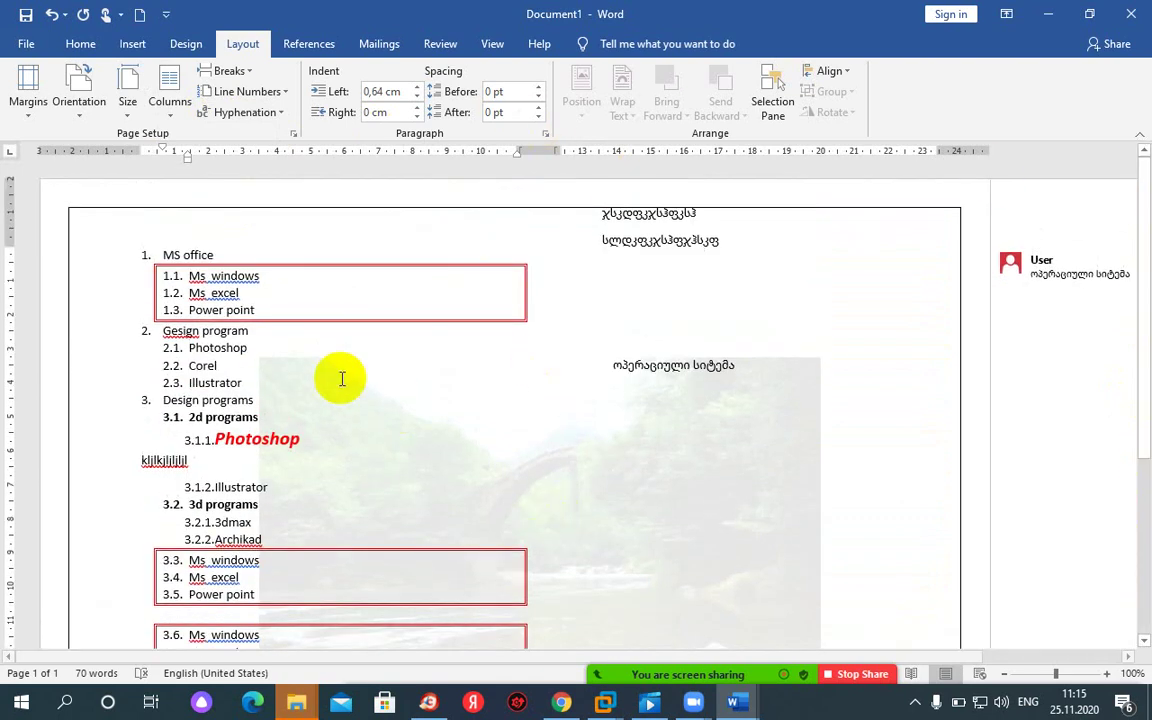
pyautogui.moveTo(257, 408); pyautogui.dragTo(139, 333)
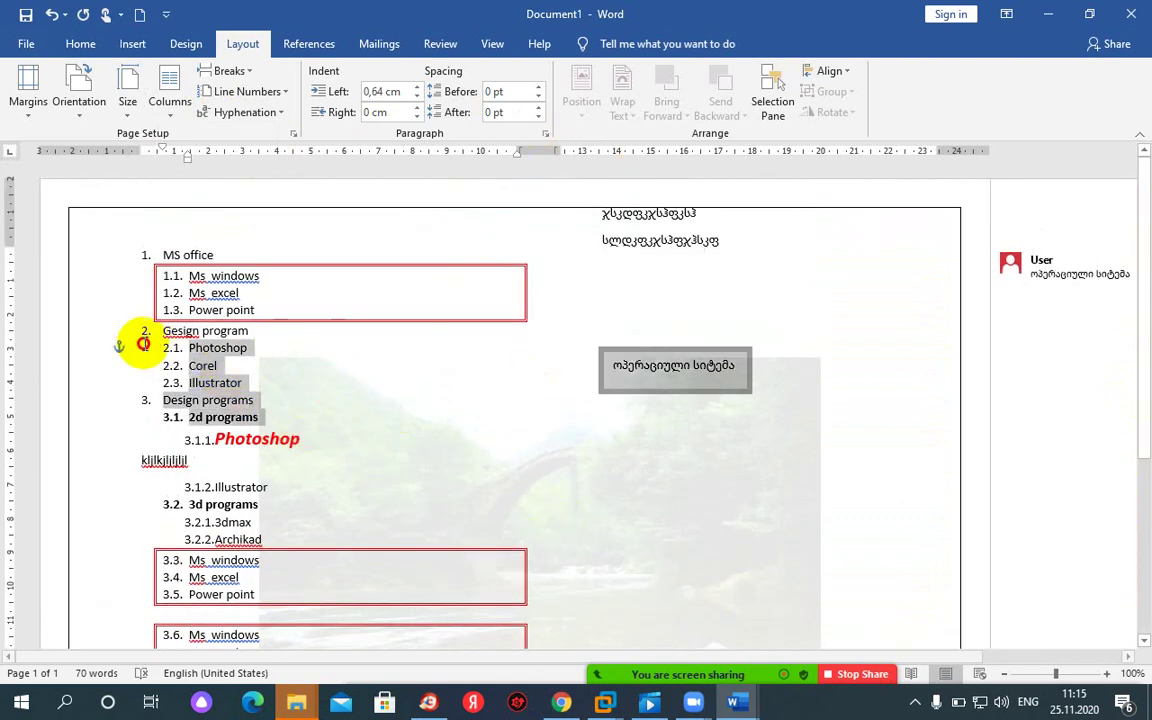
pyautogui.click(302, 440)
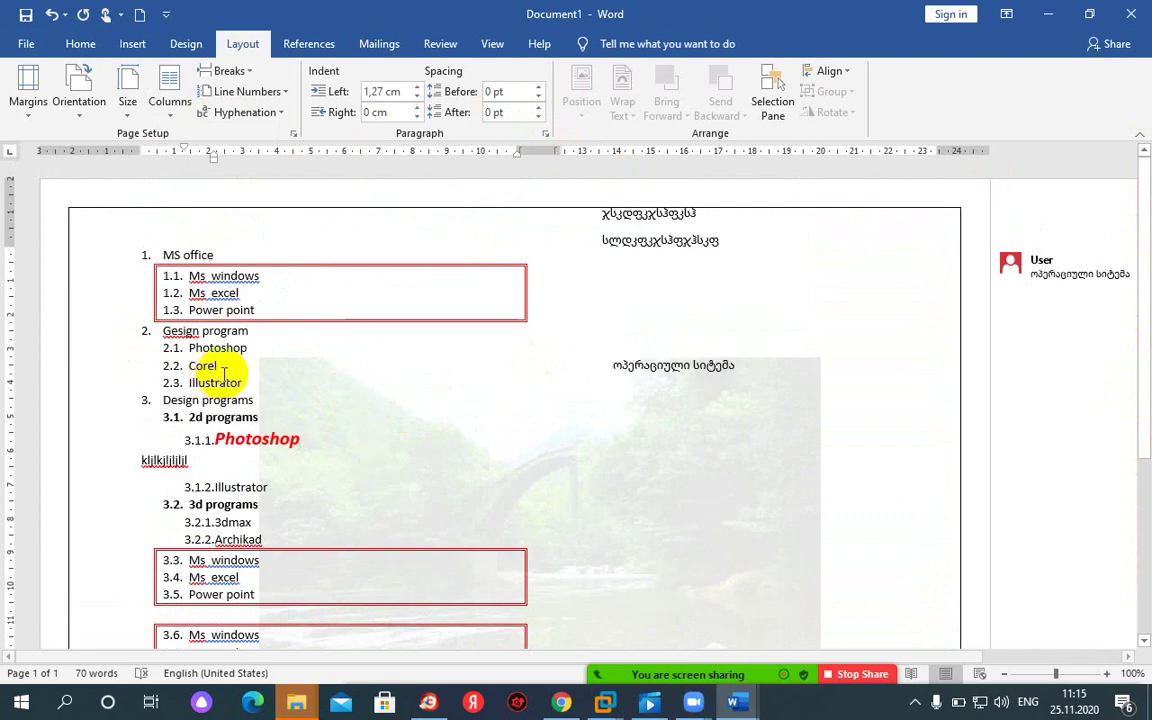
pyautogui.click(168, 102)
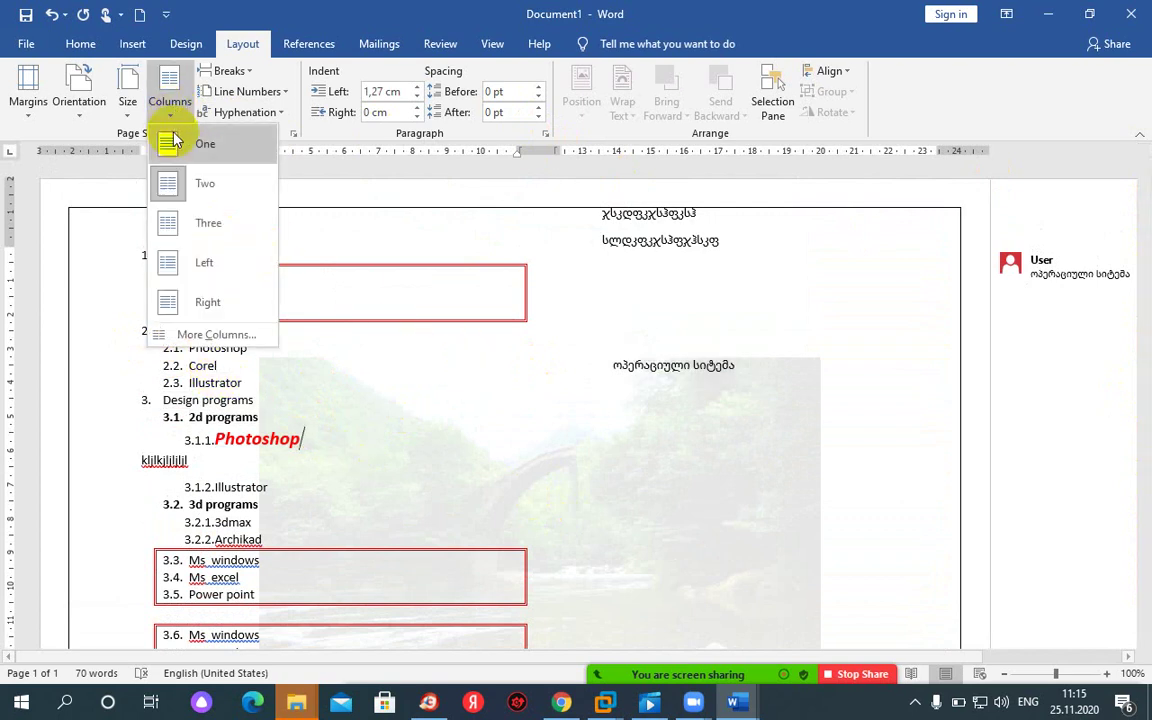
pyautogui.click(170, 143)
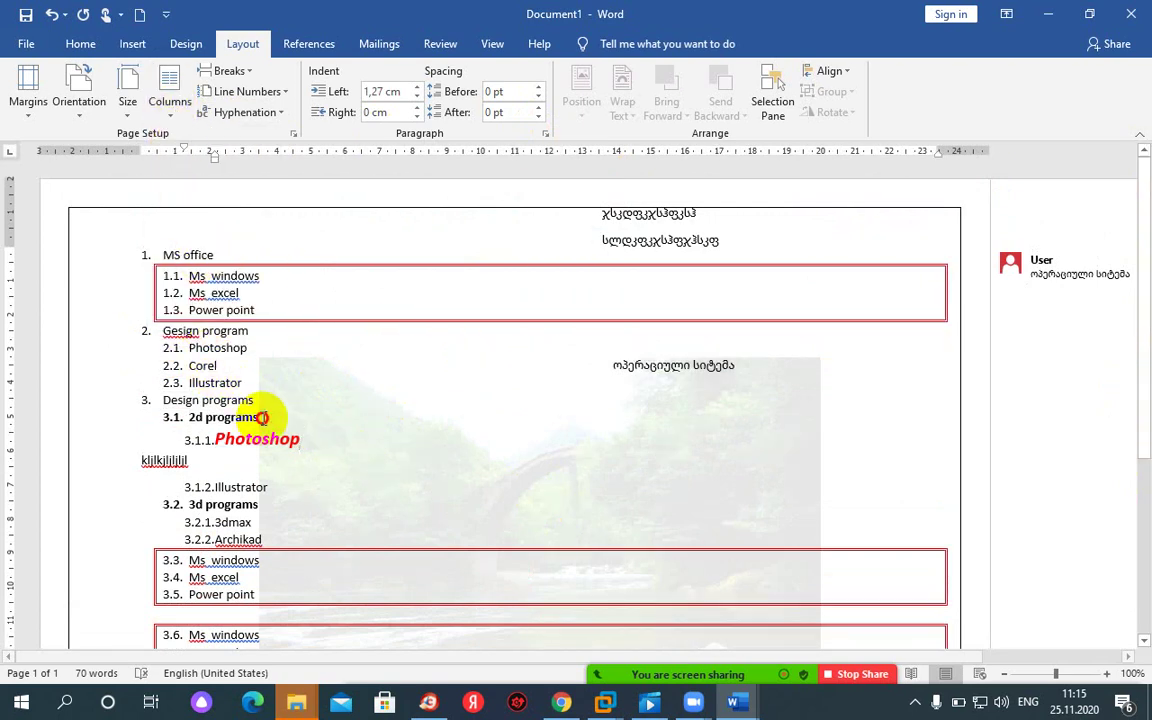
pyautogui.moveTo(262, 417); pyautogui.dragTo(148, 318)
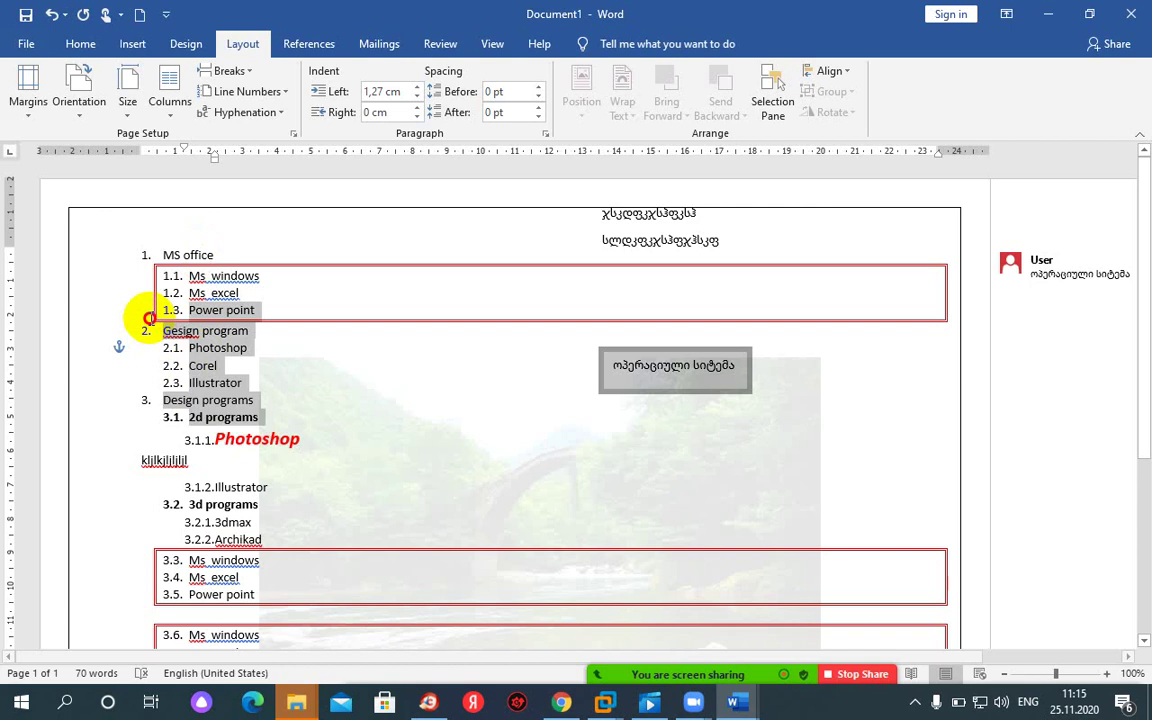
pyautogui.click(668, 375)
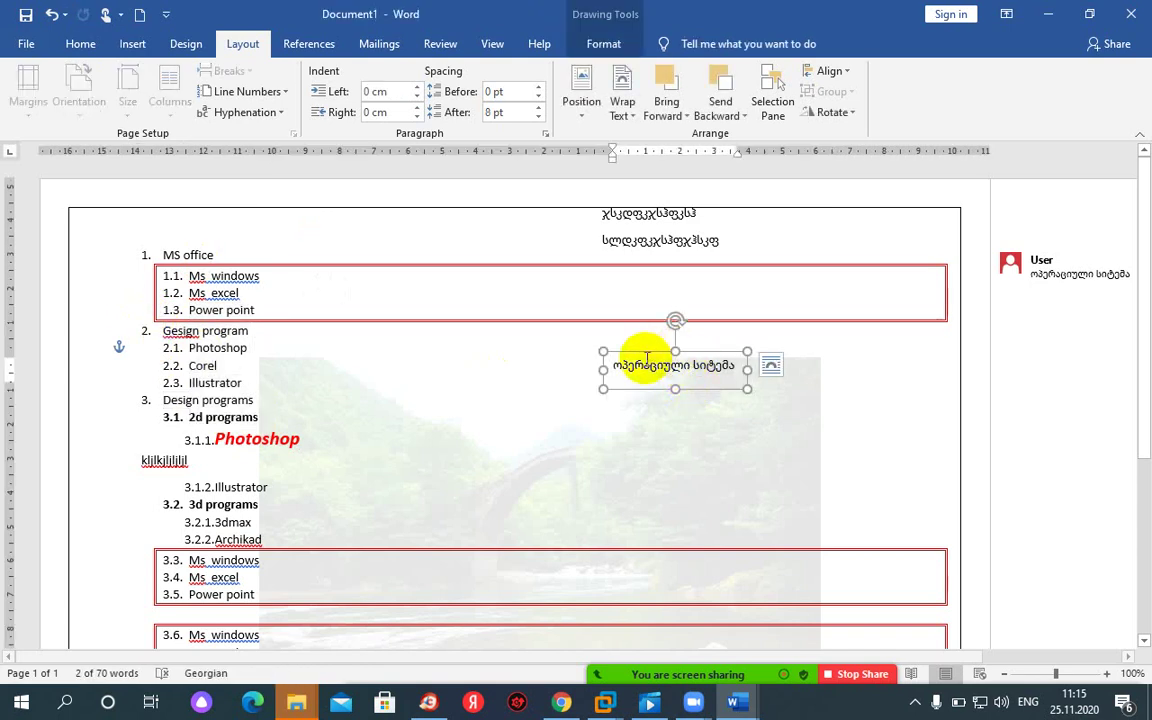
pyautogui.press('Delete')
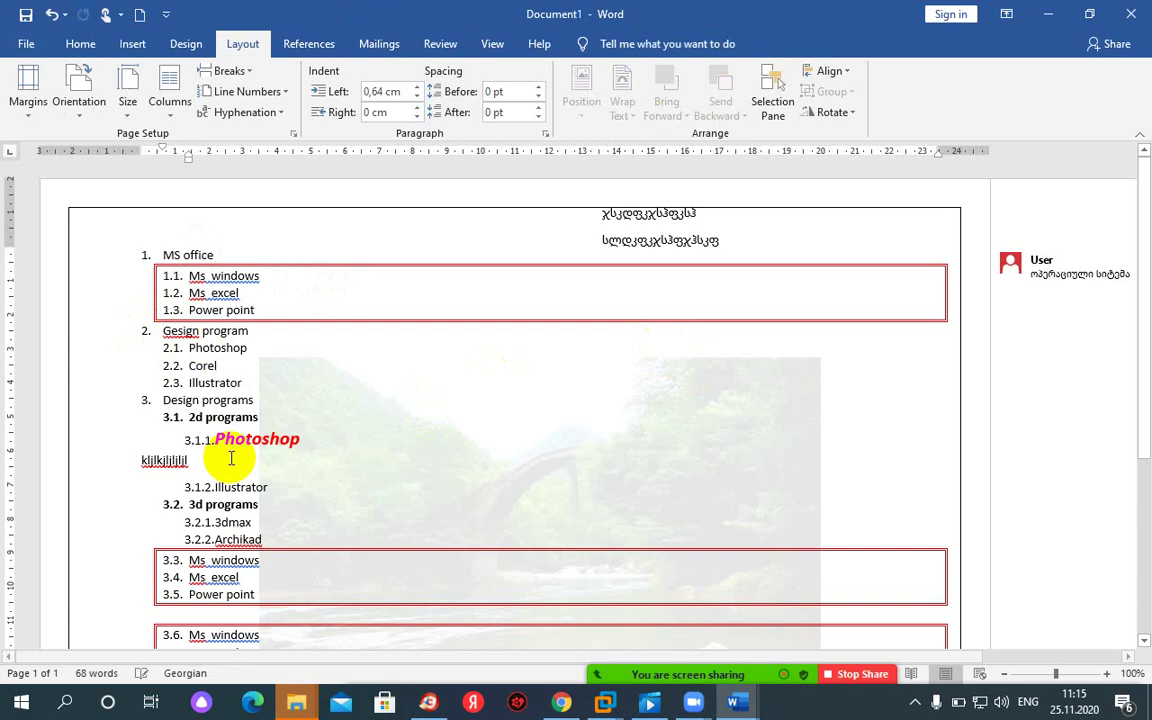
# Step: Copy the list from Gesign program to 2d programs and paste it three times into a new blank document
pyautogui.click(265, 417)
pyautogui.moveTo(265, 417); pyautogui.dragTo(156, 338)
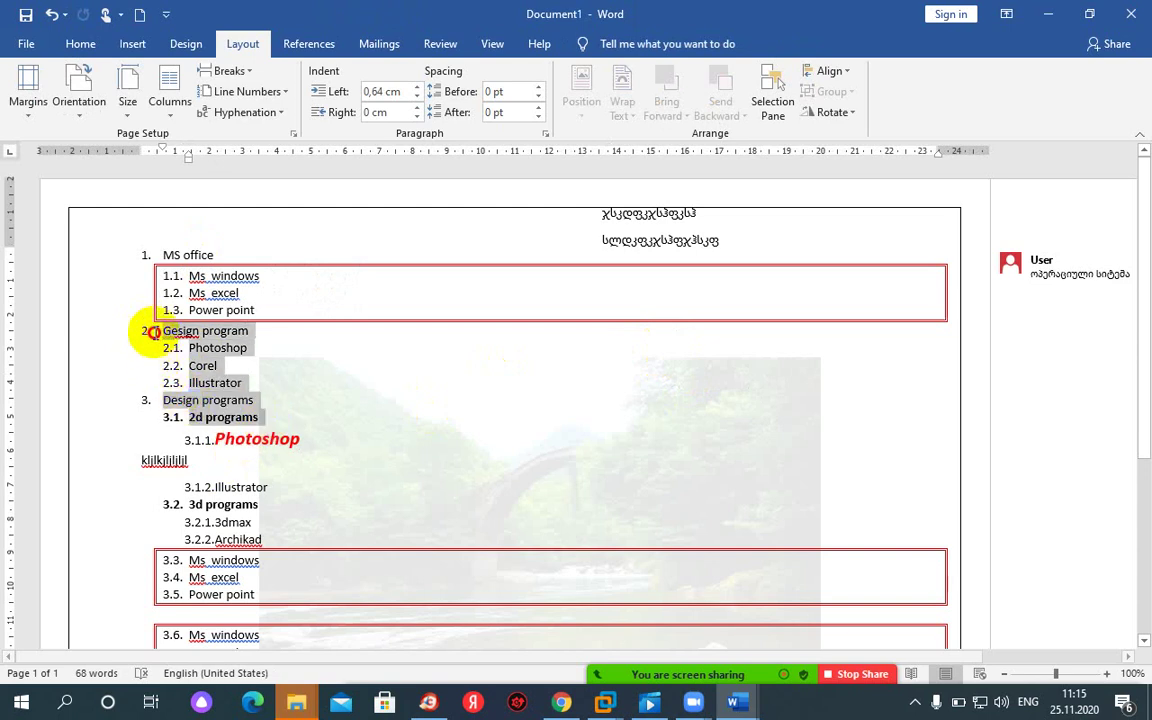
pyautogui.hotkey('ctrl', 'c')
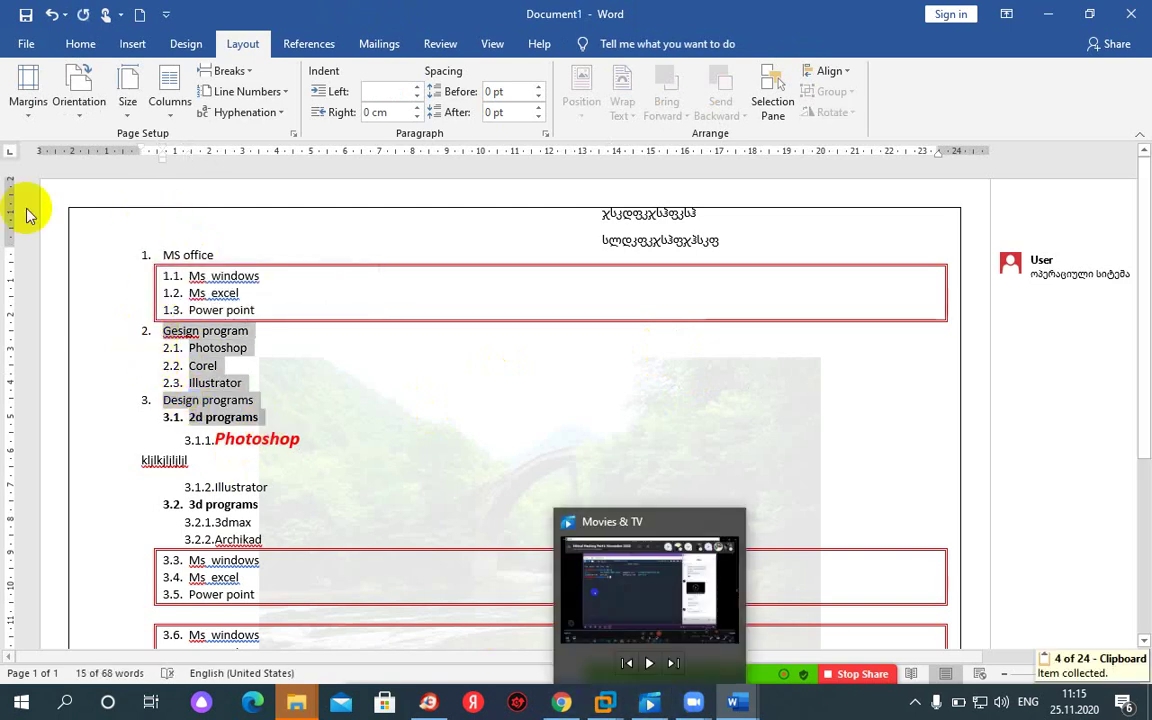
pyautogui.click(26, 44)
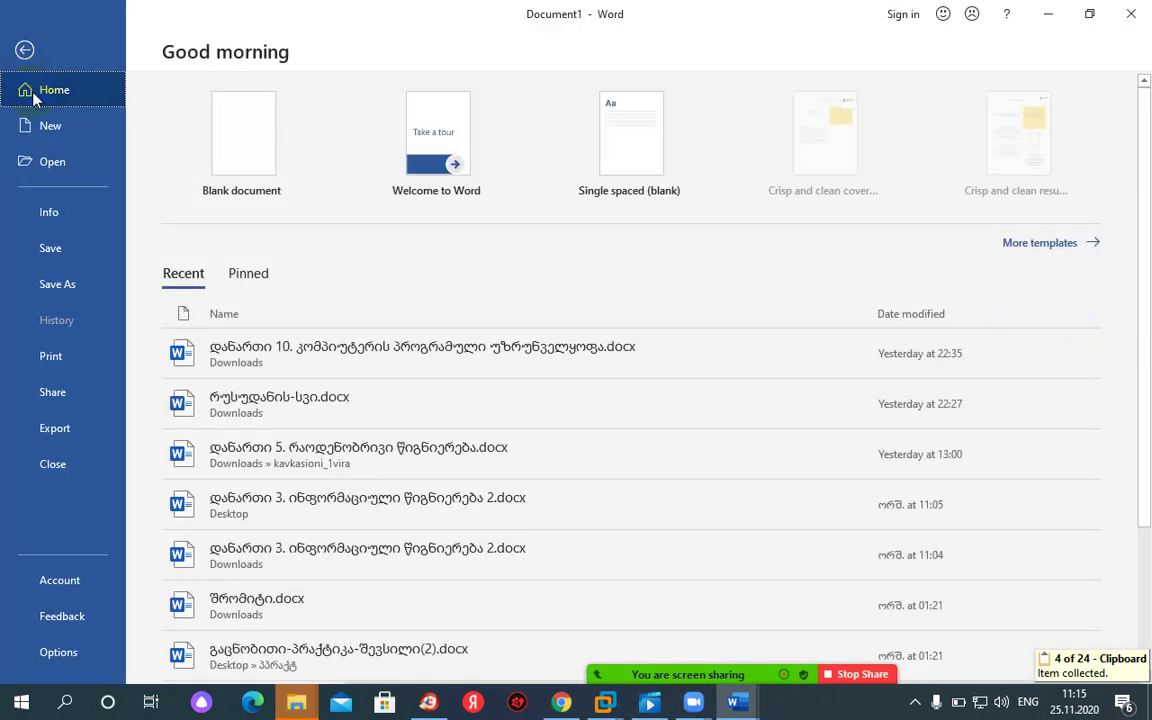
pyautogui.click(42, 124)
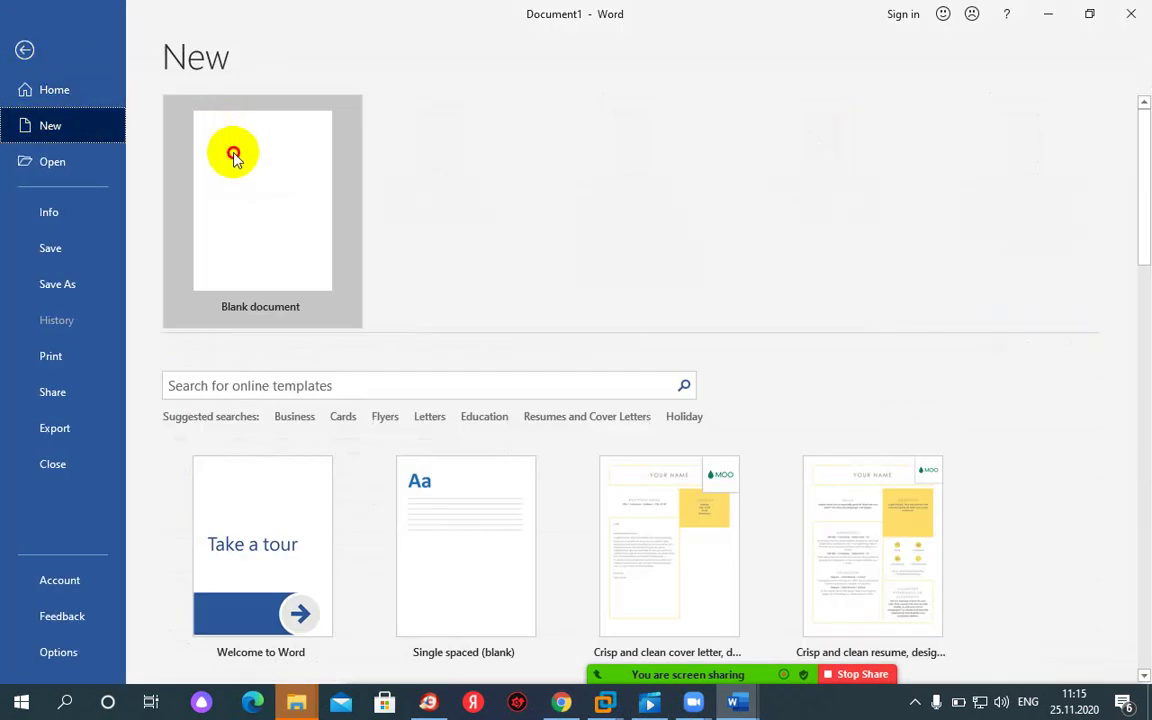
pyautogui.click(236, 160)
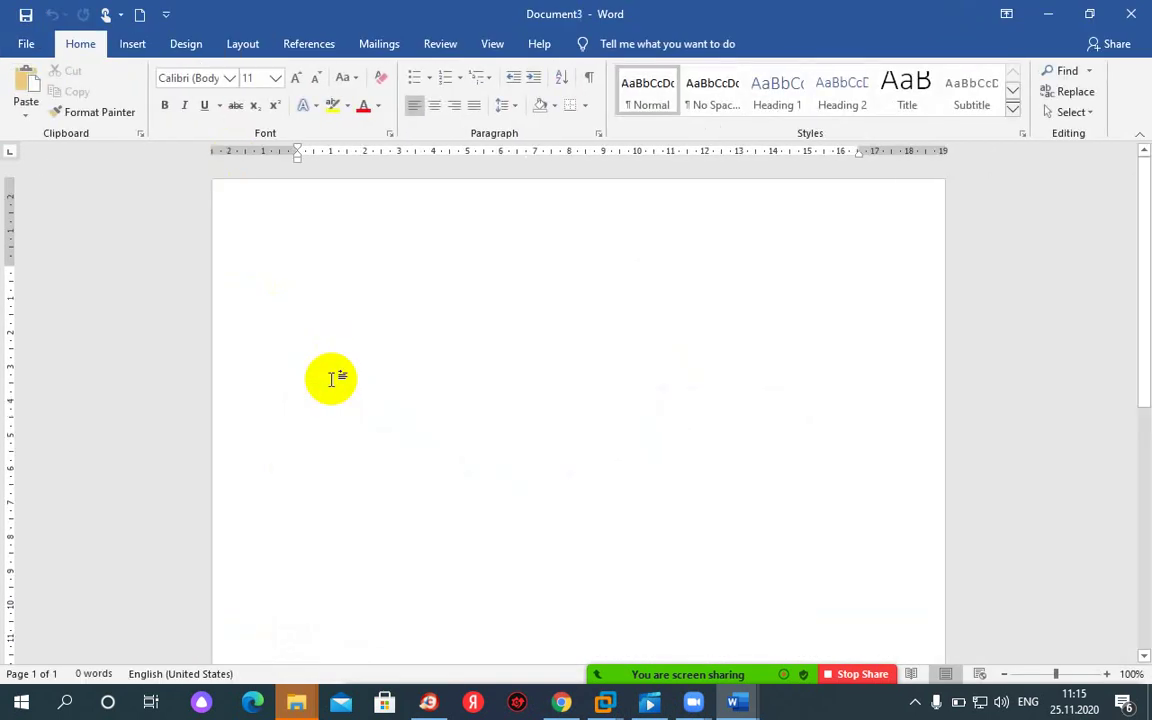
pyautogui.hotkey('ctrl', 'v')
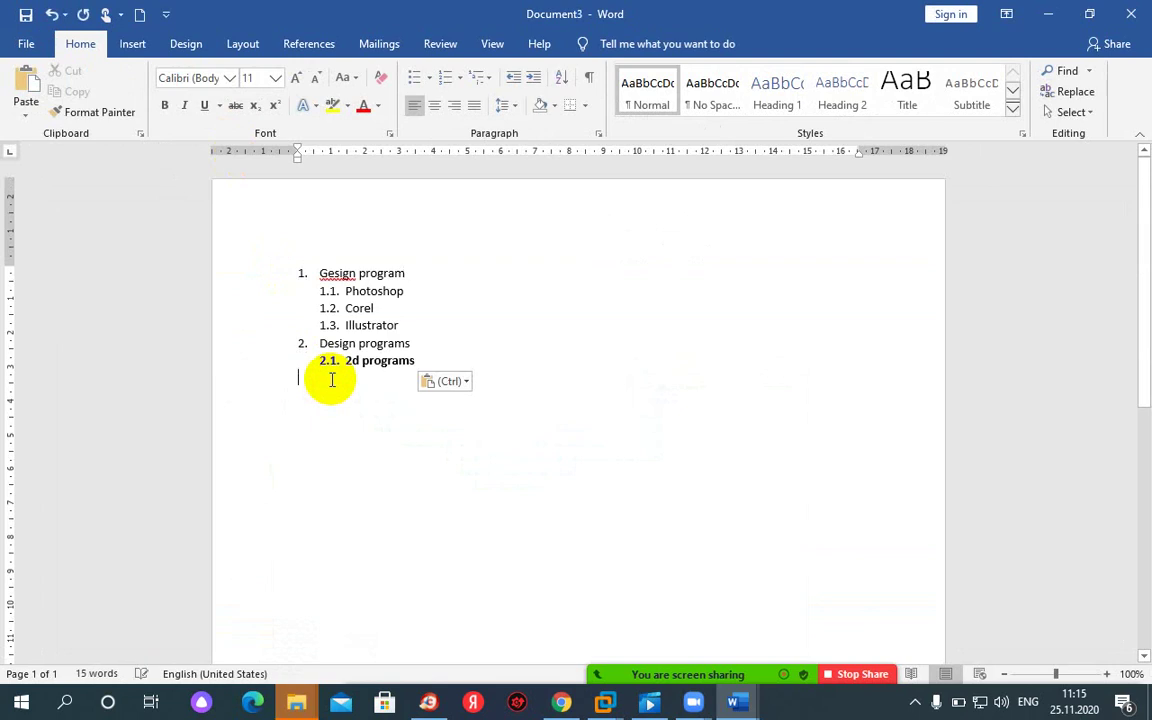
pyautogui.hotkey('ctrl', 'v')
pyautogui.hotkey('ctrl', 'v')
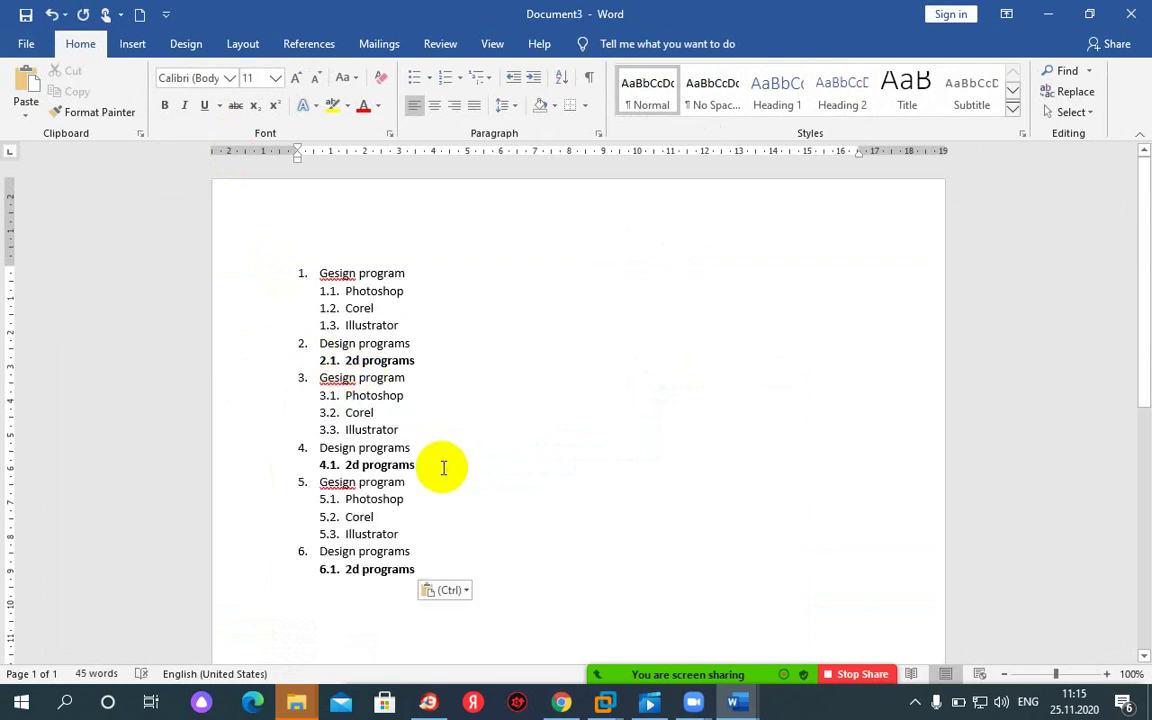
pyautogui.moveTo(414, 569); pyautogui.dragTo(267, 281)
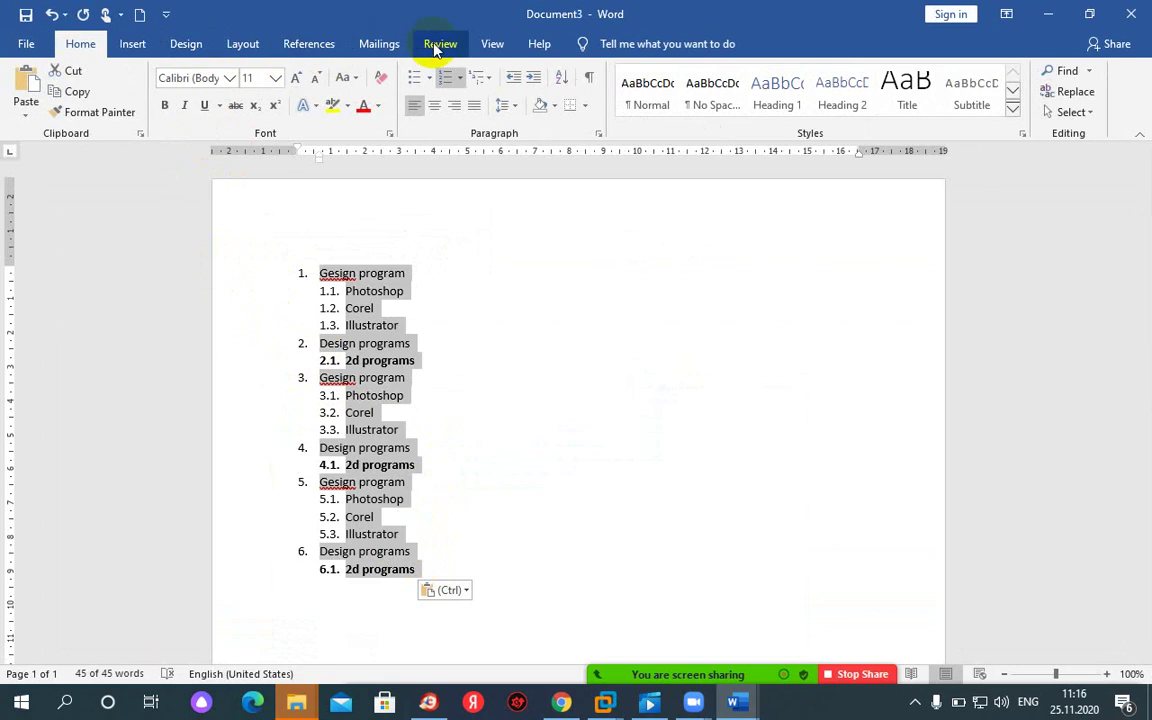
# Step: After briefly trying two columns, lay the whole six-item list out in three columns
pyautogui.click(243, 44)
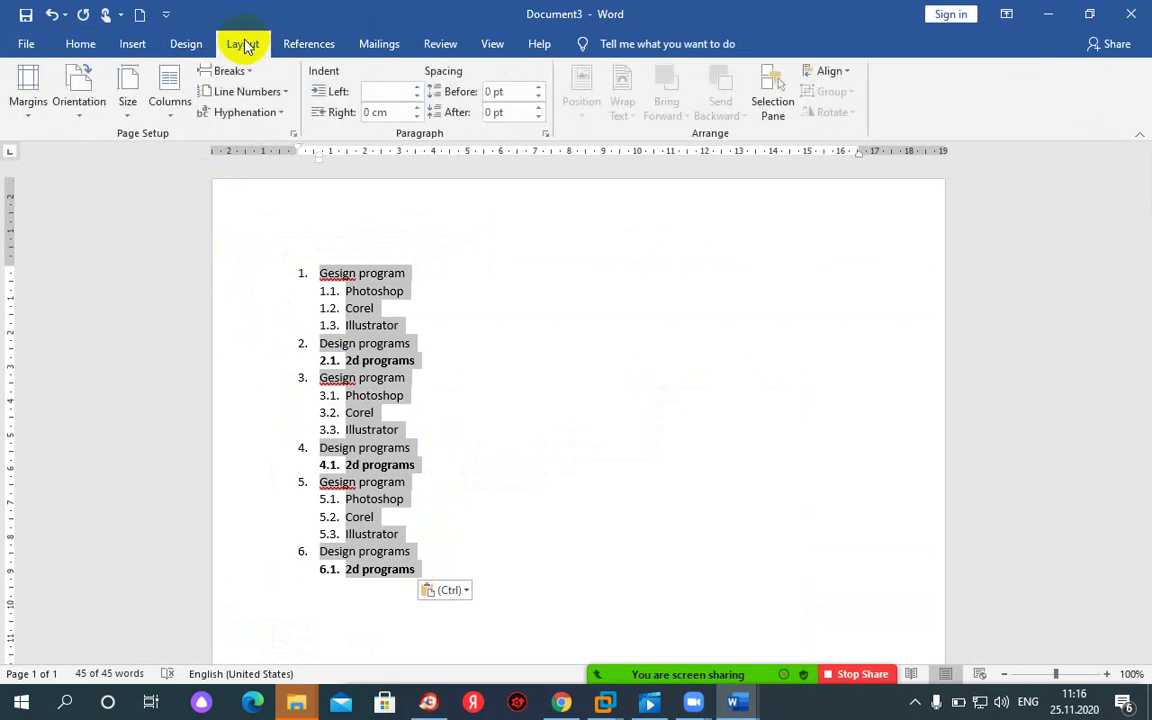
pyautogui.click(169, 92)
pyautogui.click(172, 185)
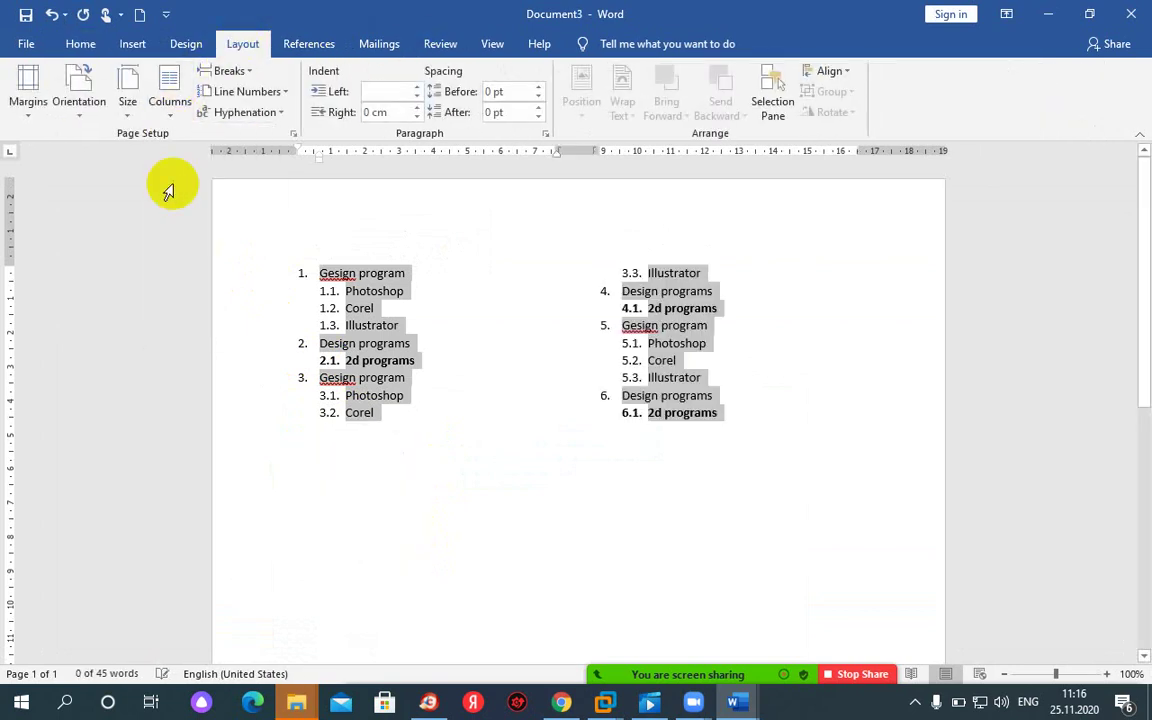
pyautogui.click(528, 442)
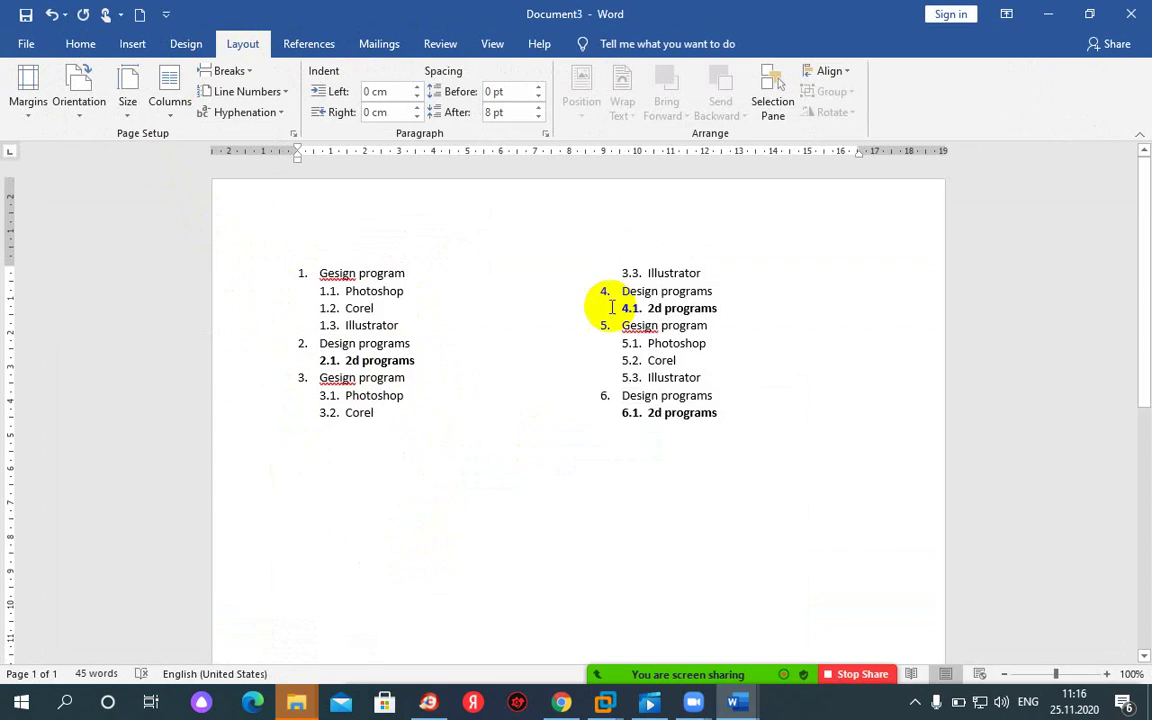
pyautogui.click(170, 118)
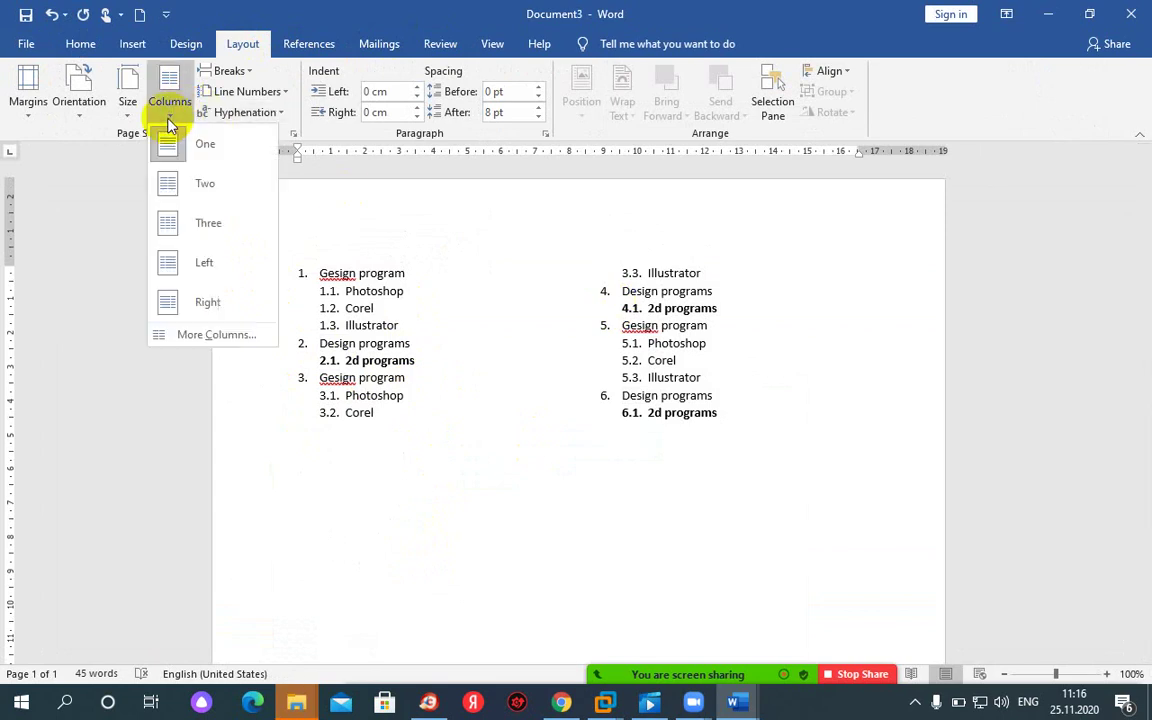
pyautogui.click(170, 240)
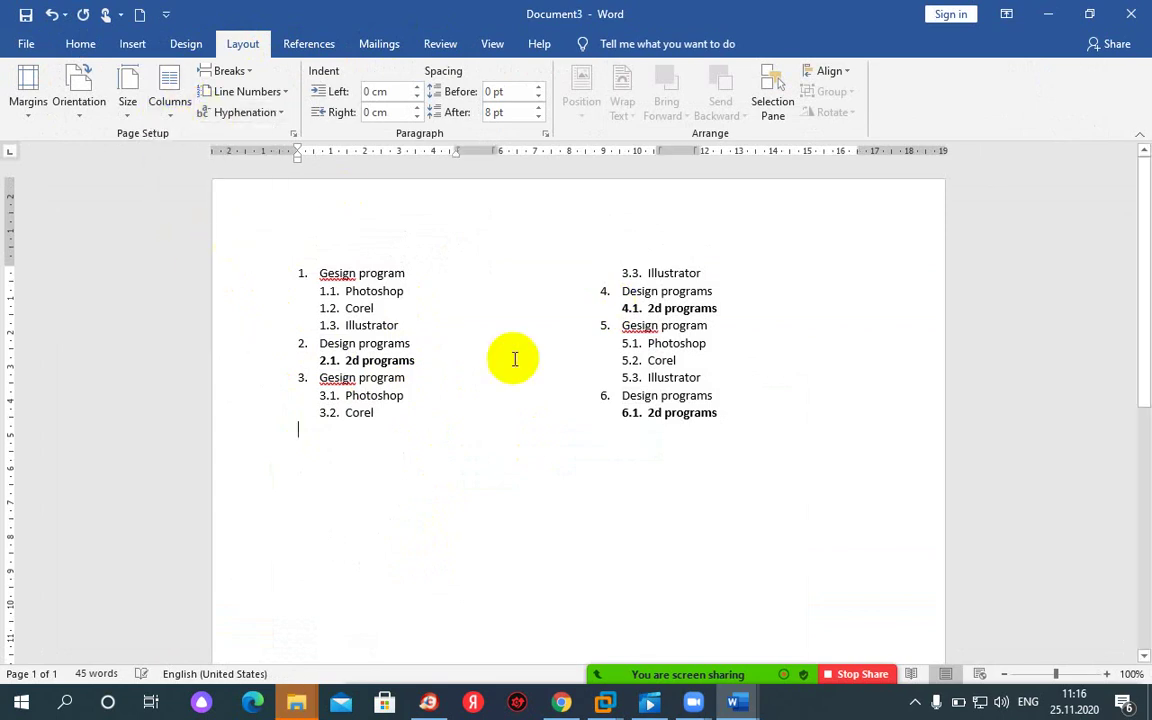
pyautogui.moveTo(712, 429)
pyautogui.mouseDown()
pyautogui.moveTo(259, 319)
pyautogui.moveTo(213, 275)
pyautogui.mouseUp()
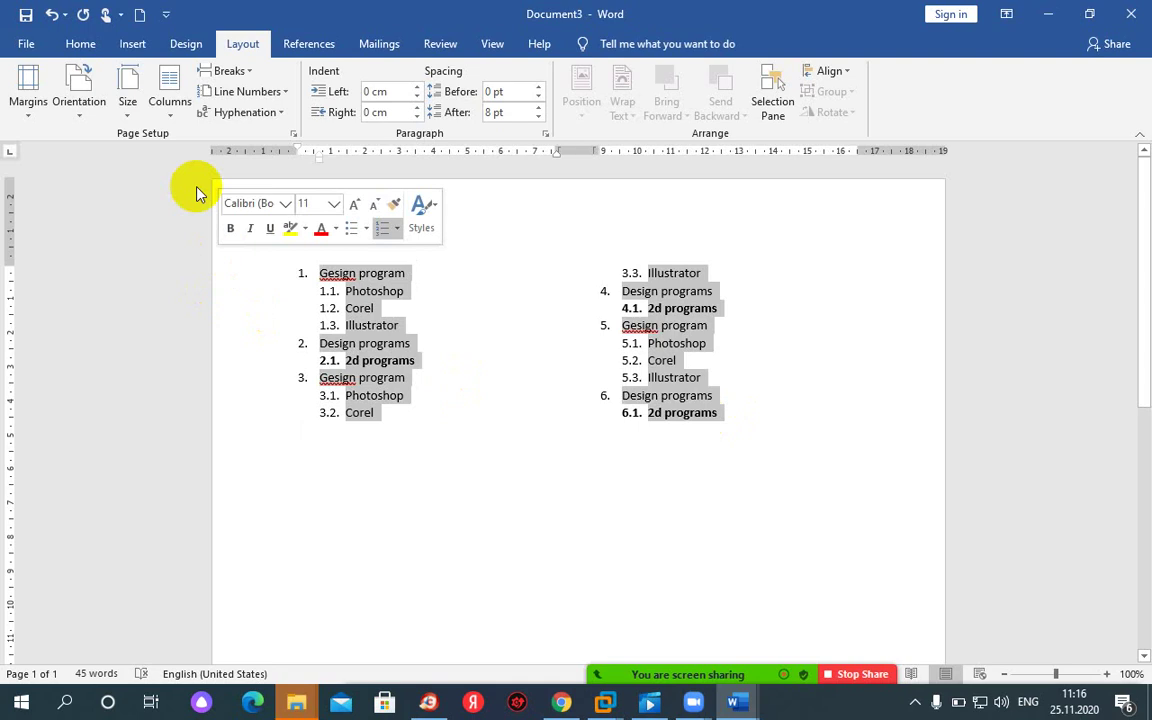
pyautogui.click(170, 100)
pyautogui.click(165, 223)
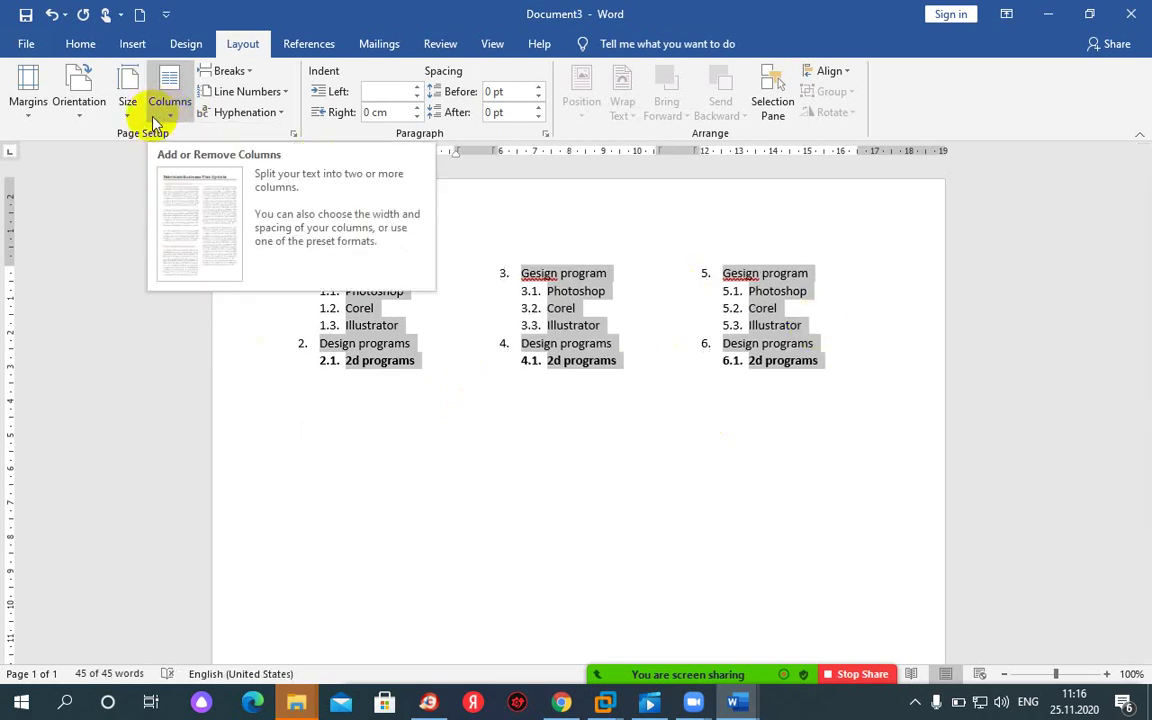
pyautogui.click(300, 47)
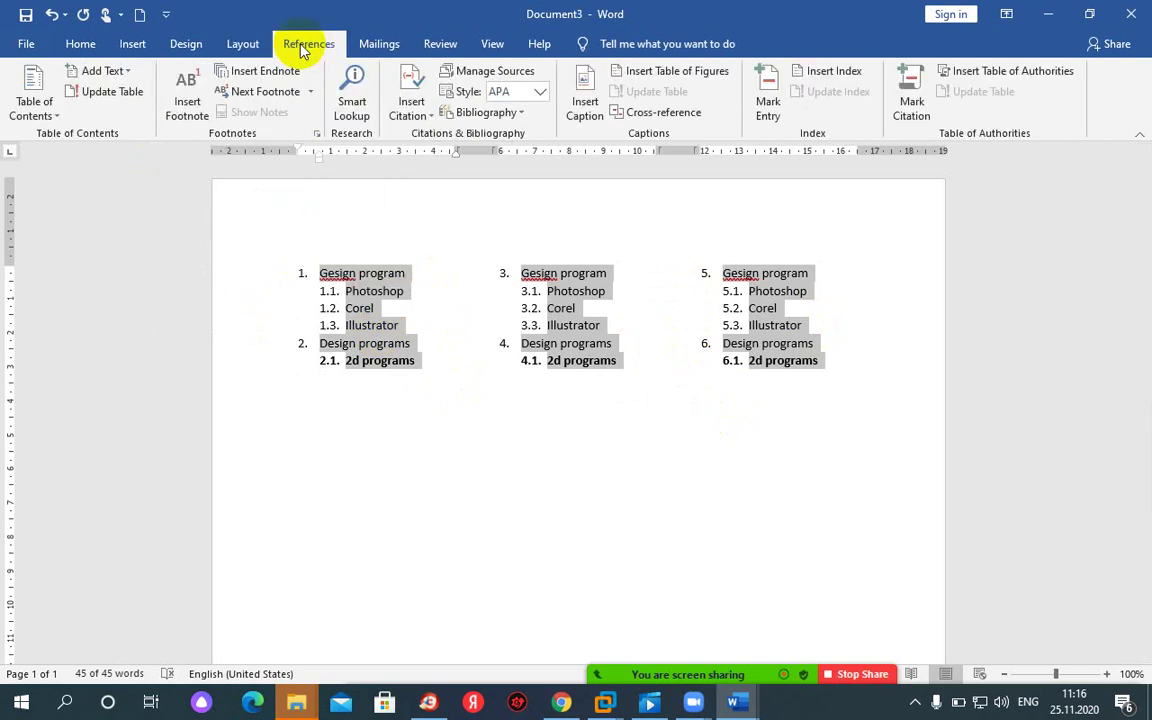
# Step: Attach footnote 1 to Photoshop in item 1.1 with the Georgian note 'არო'
pyautogui.click(409, 326)
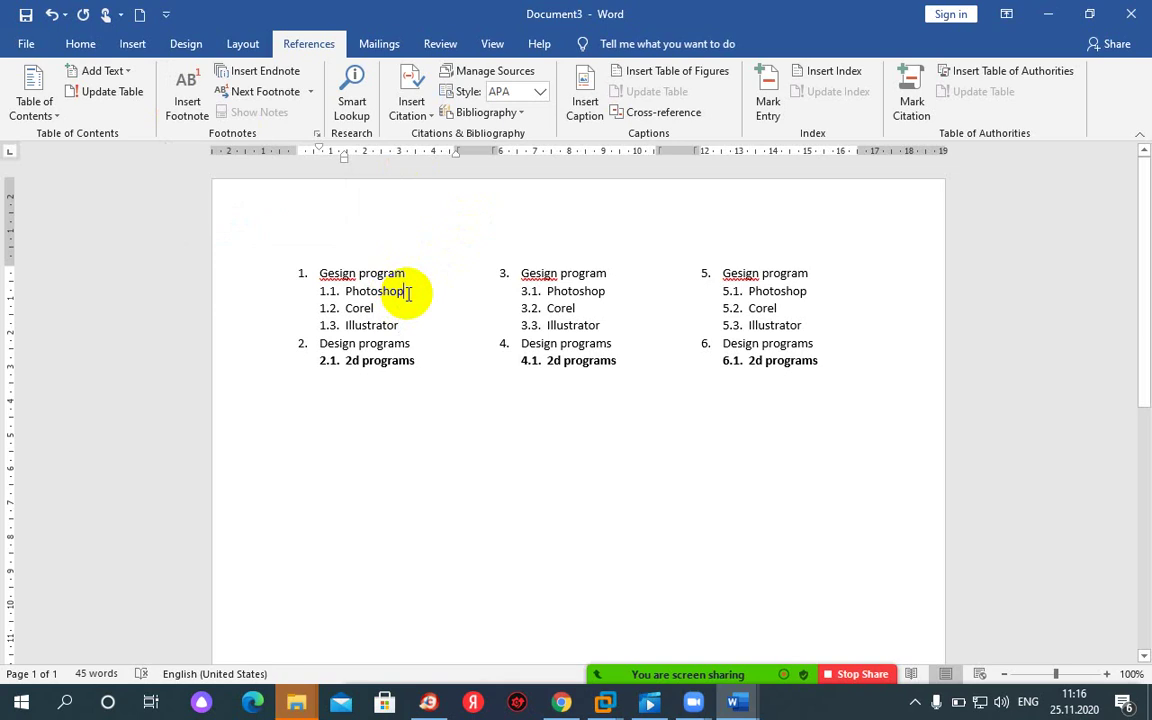
pyautogui.click(187, 95)
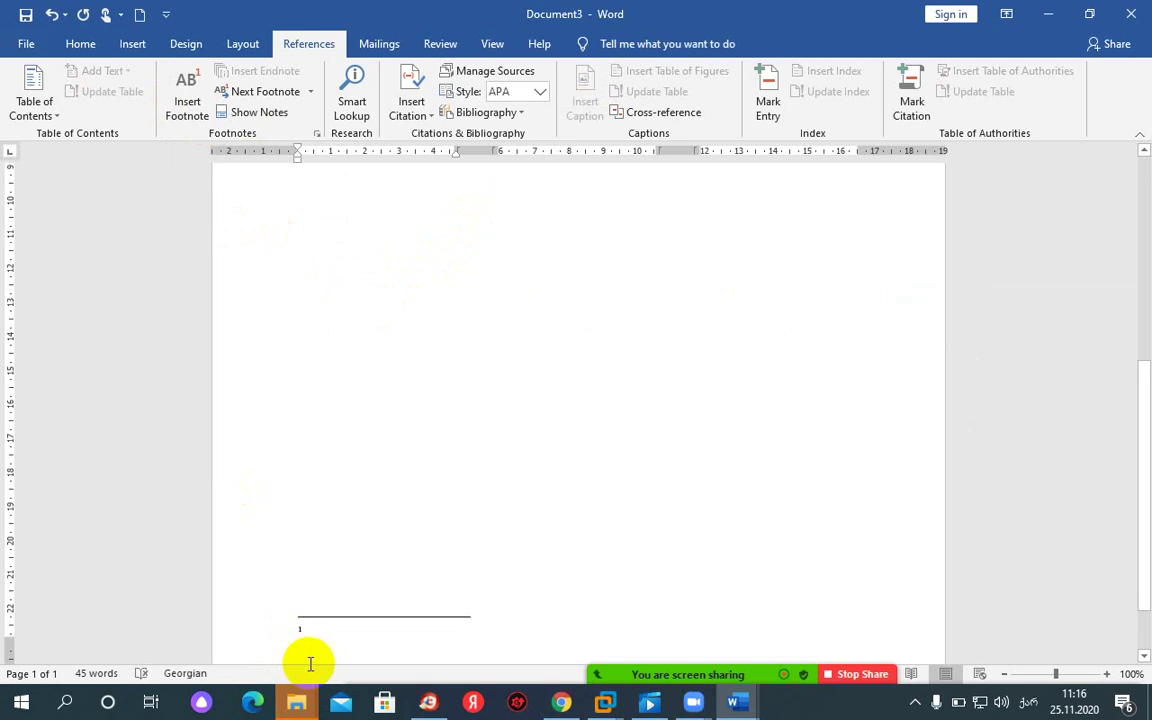
pyautogui.write('აფიკული დიზაინ')
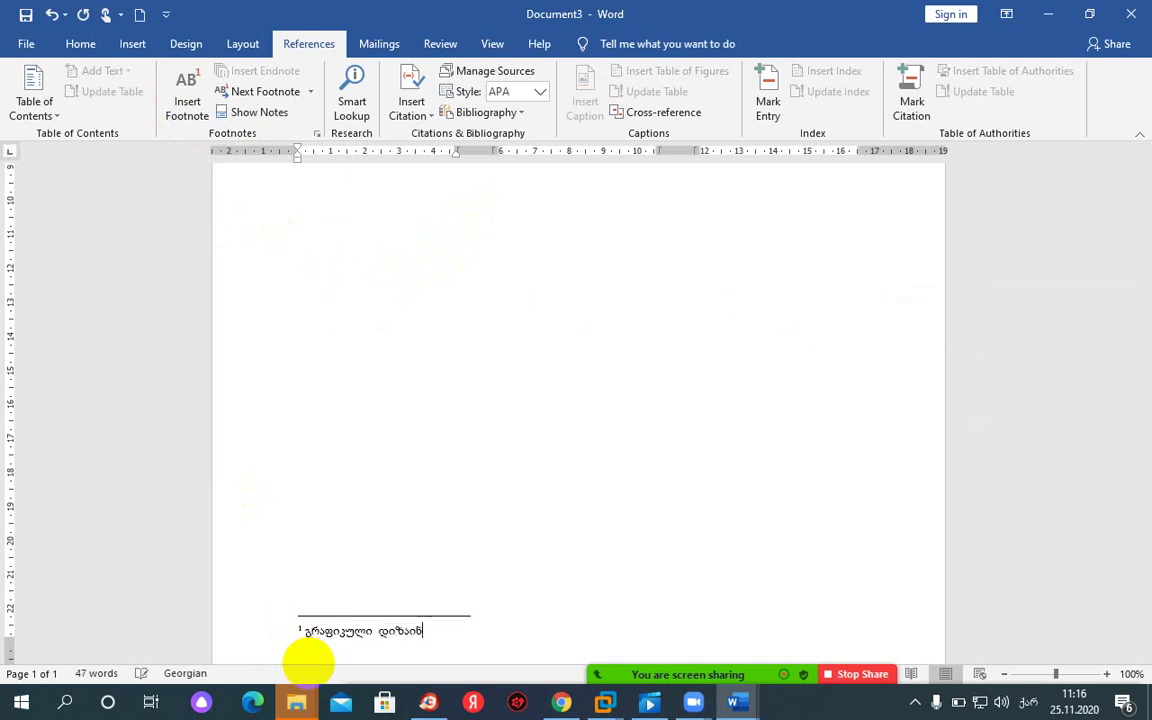
pyautogui.write('როგრამა')
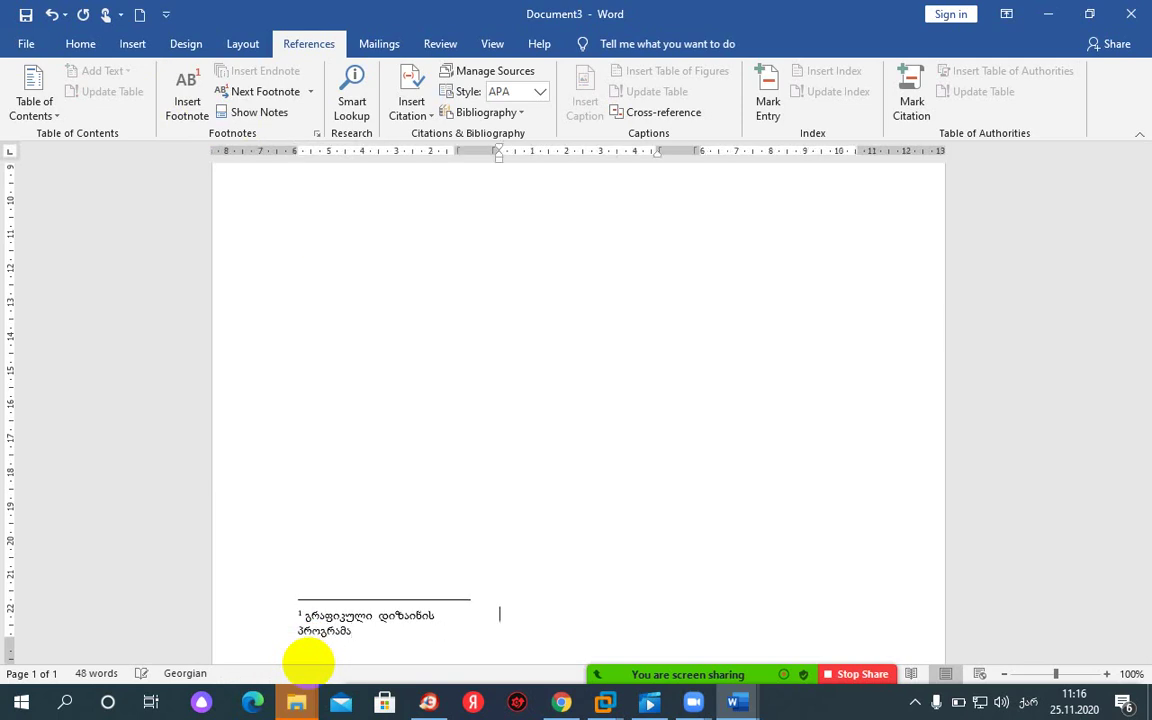
pyautogui.click(270, 522)
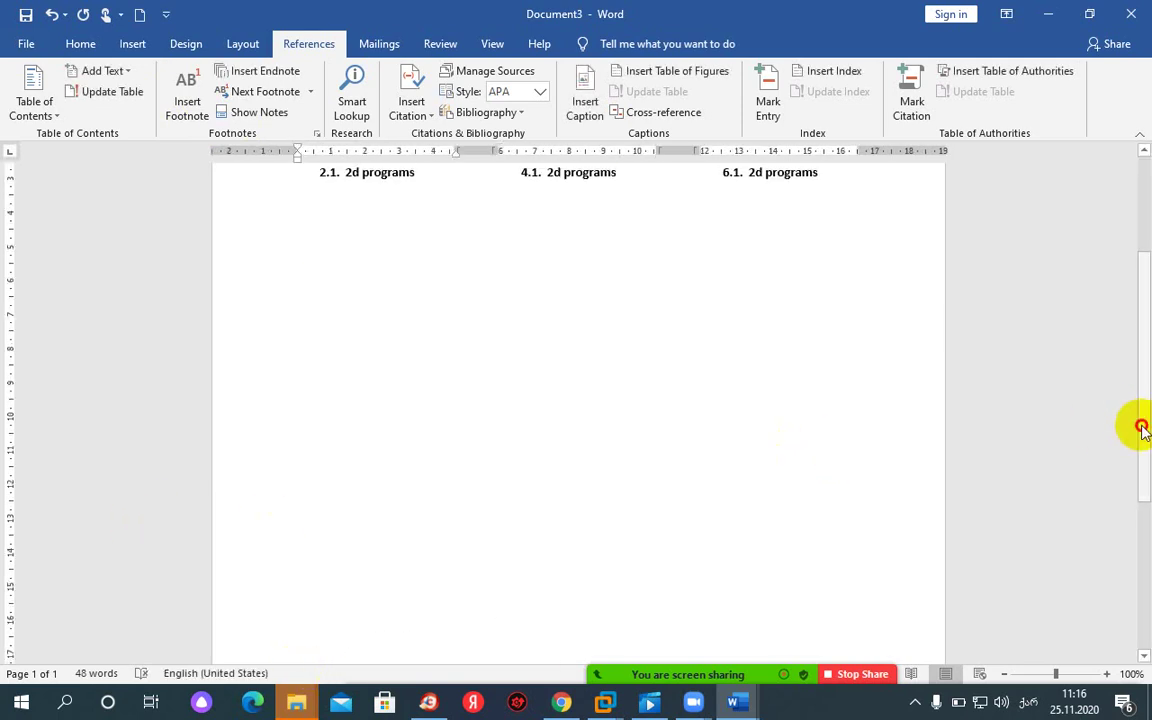
pyautogui.moveTo(1144, 424); pyautogui.dragTo(960, 321)
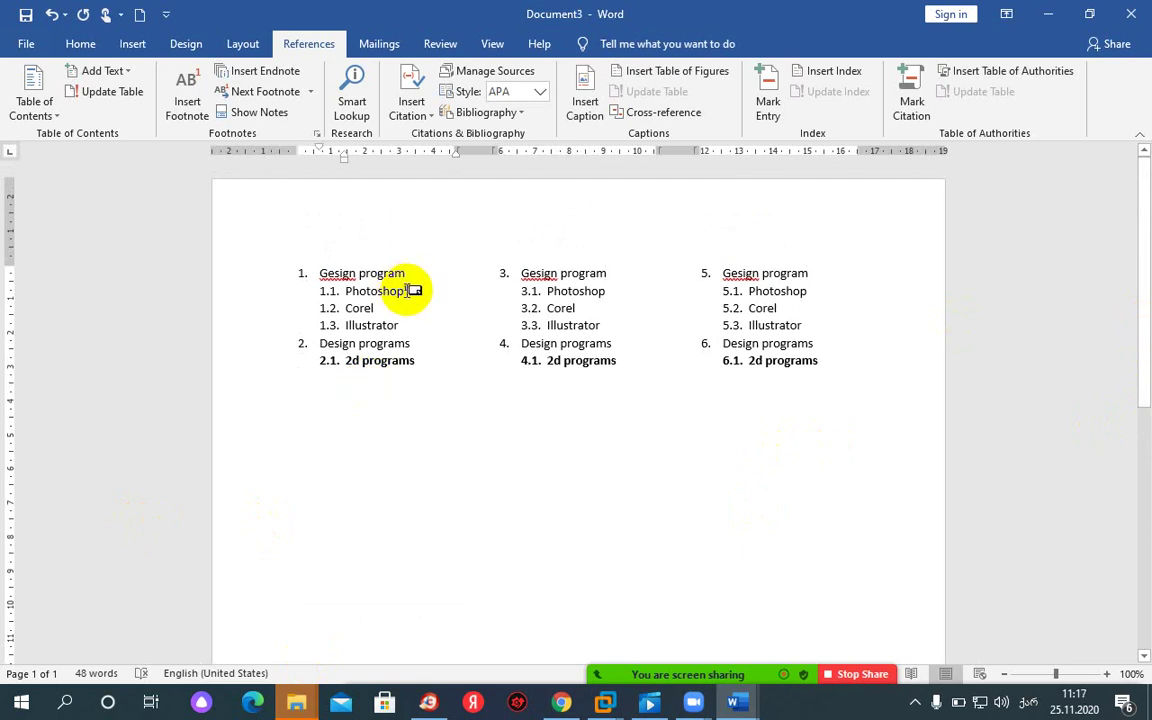
pyautogui.click(413, 290)
pyautogui.moveTo(1144, 304)
pyautogui.mouseDown()
pyautogui.moveTo(1146, 540)
pyautogui.moveTo(1146, 280)
pyautogui.mouseUp()
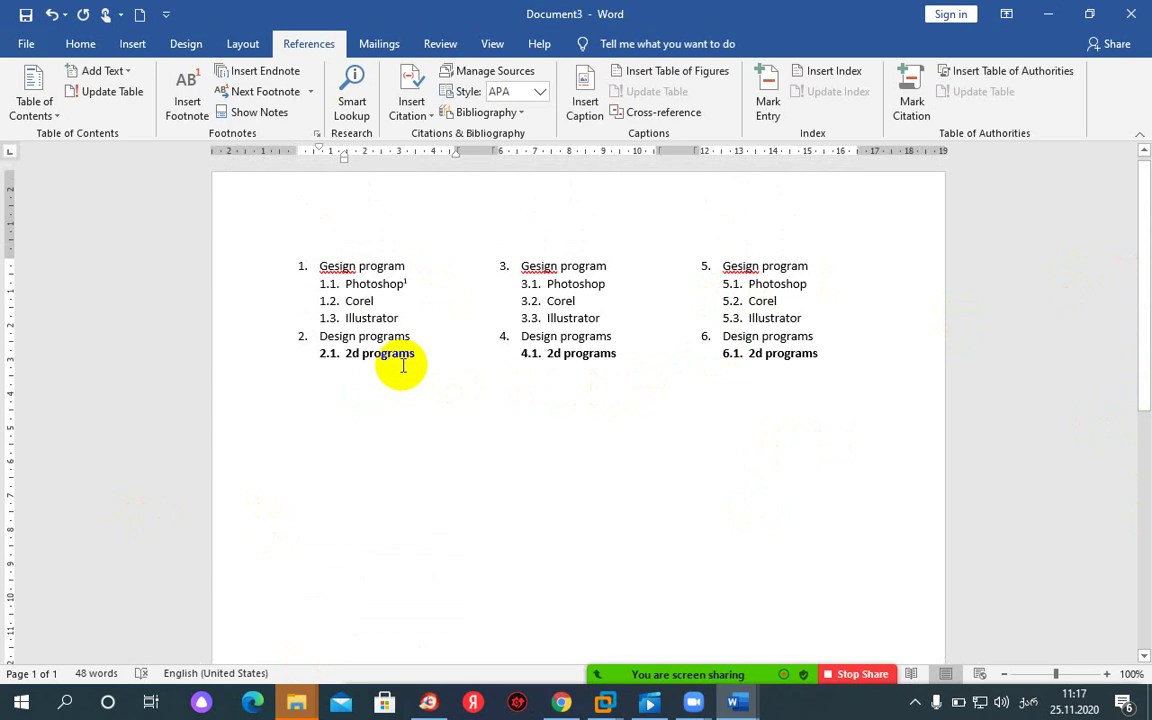
pyautogui.press('BackSpace')
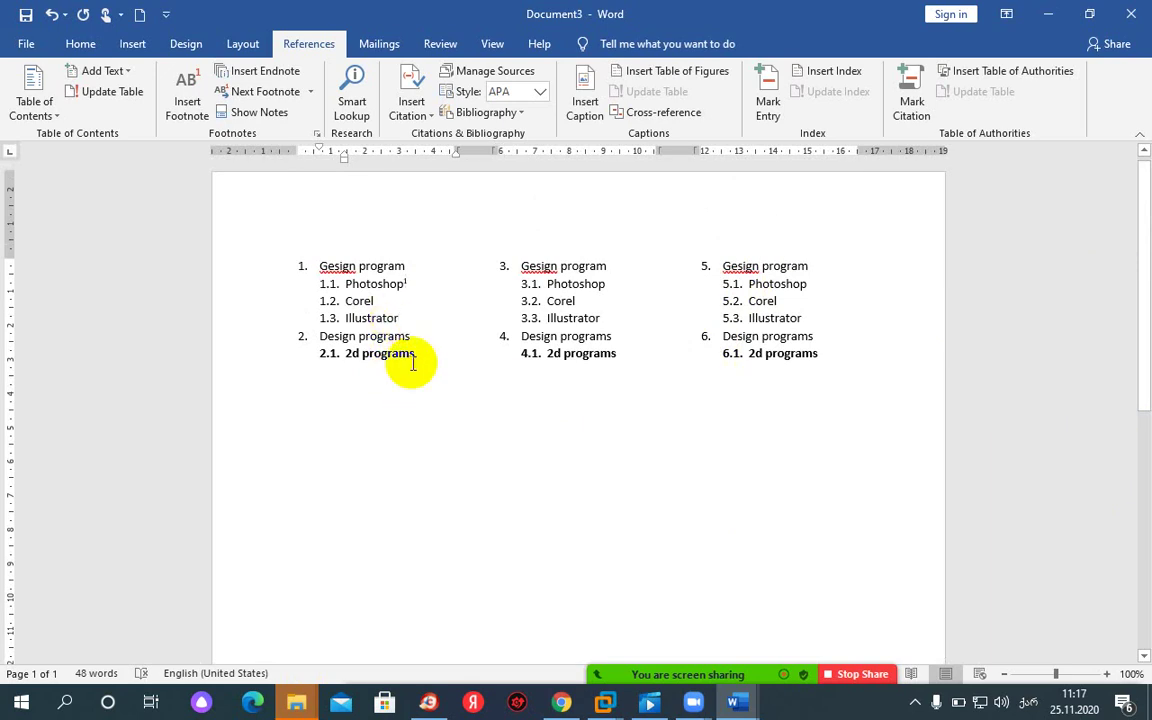
# Step: Attach footnote 2 to Illustrator in item 1.3 with the Georgian note 'დ'
pyautogui.click(205, 88)
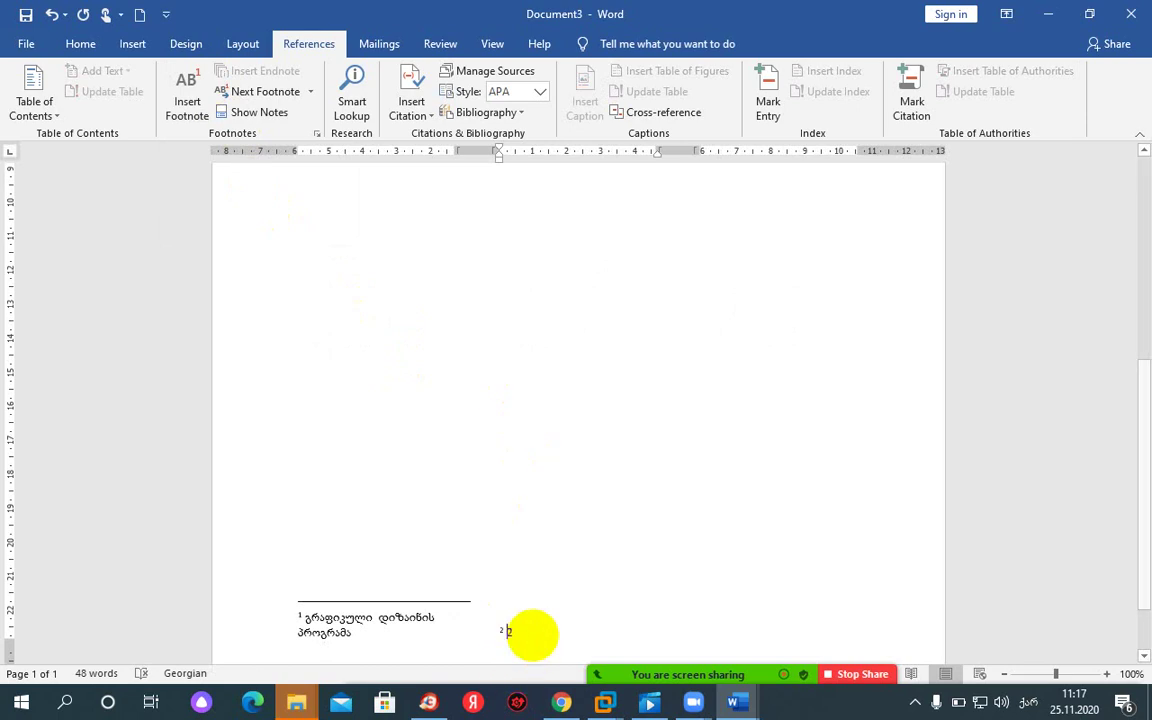
pyautogui.write('დ დიზაინის')
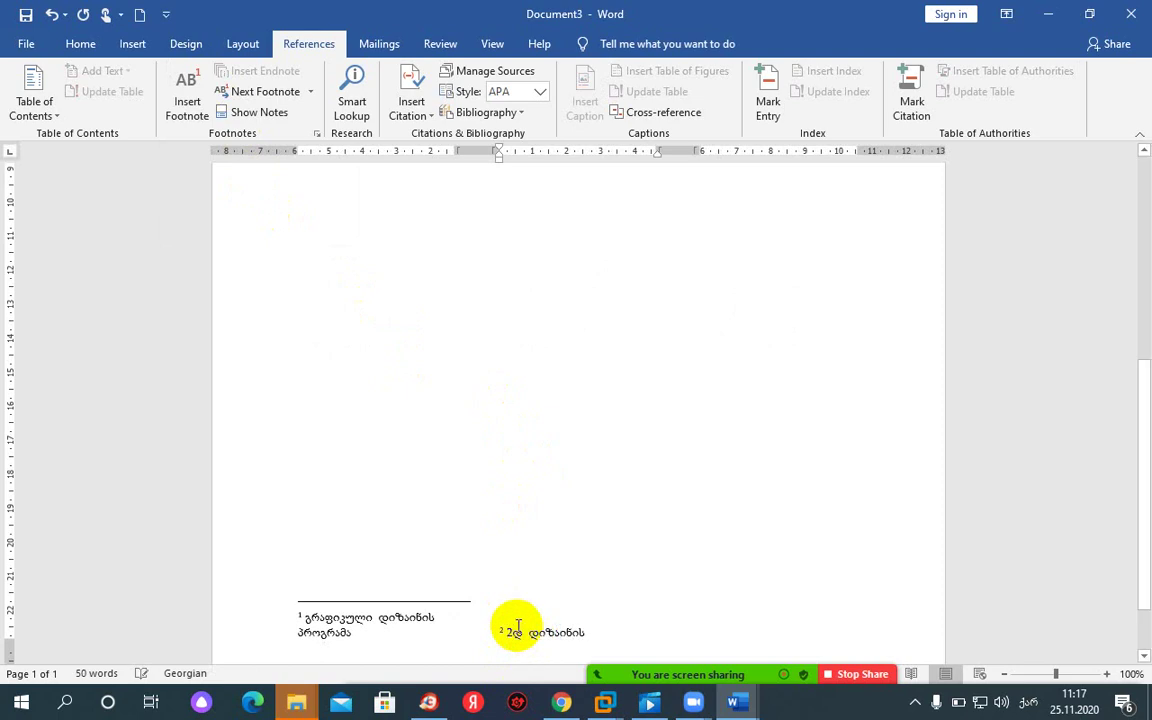
pyautogui.click(473, 478)
pyautogui.scroll(5, 1145, 460)
pyautogui.moveTo(1145, 445); pyautogui.dragTo(1147, 273)
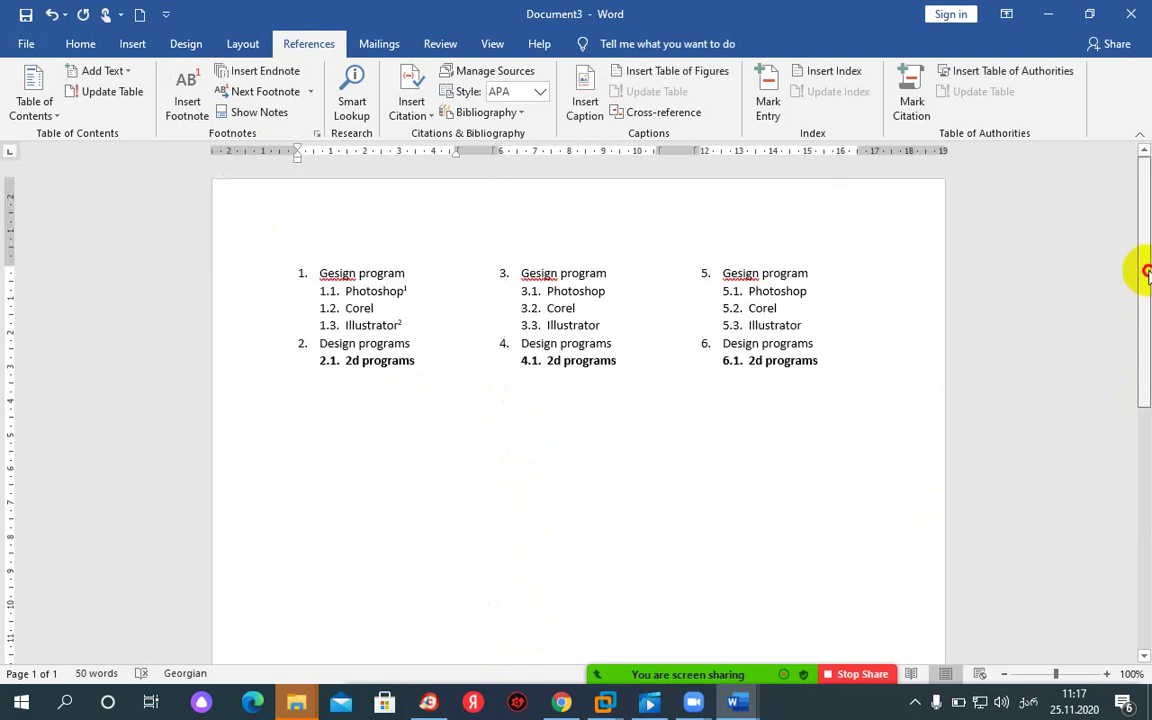
pyautogui.click(427, 294)
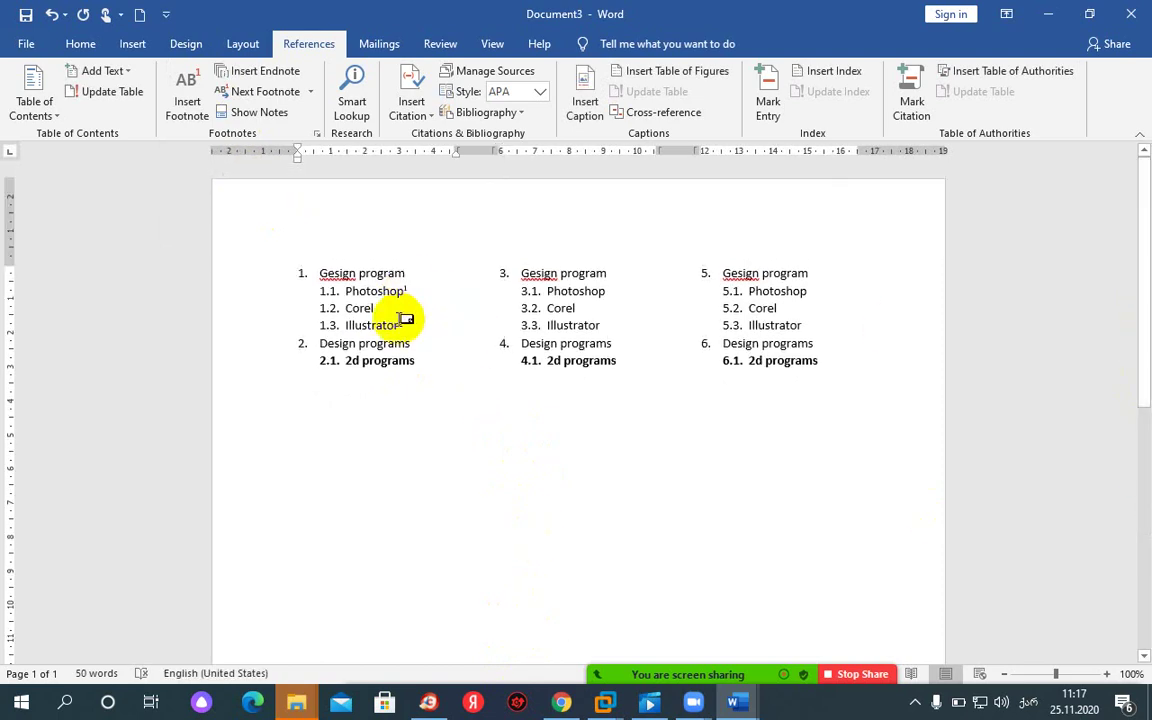
pyautogui.click(398, 319)
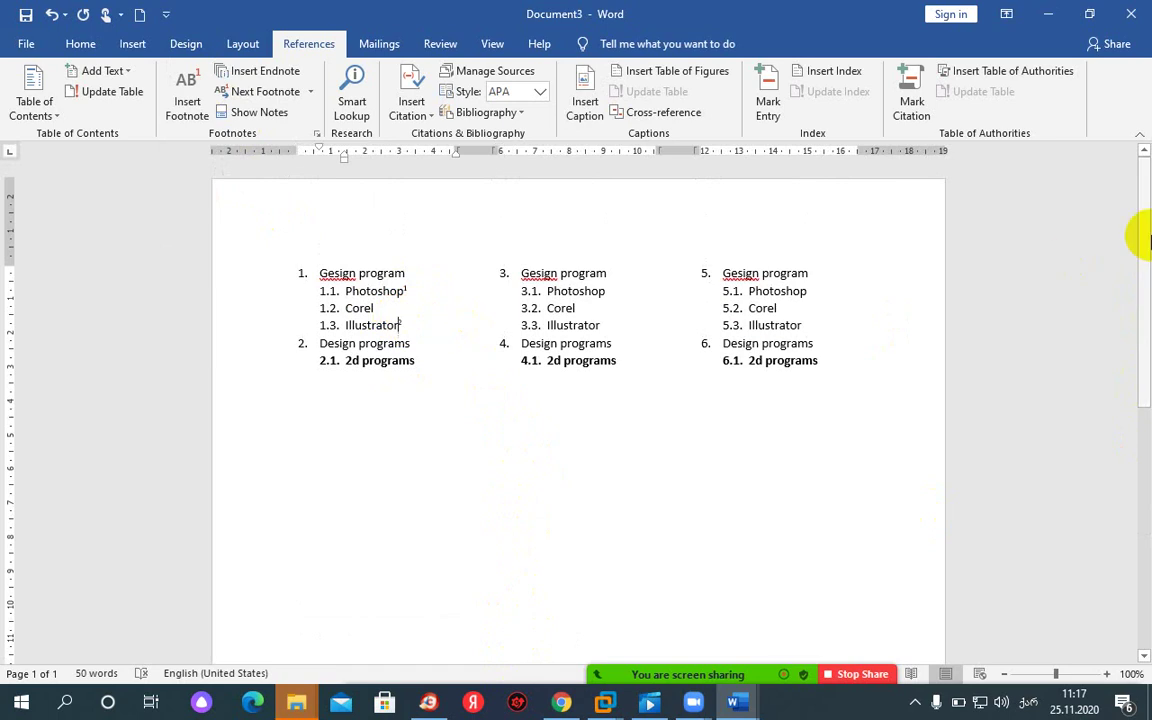
pyautogui.moveTo(1143, 237); pyautogui.dragTo(1145, 503)
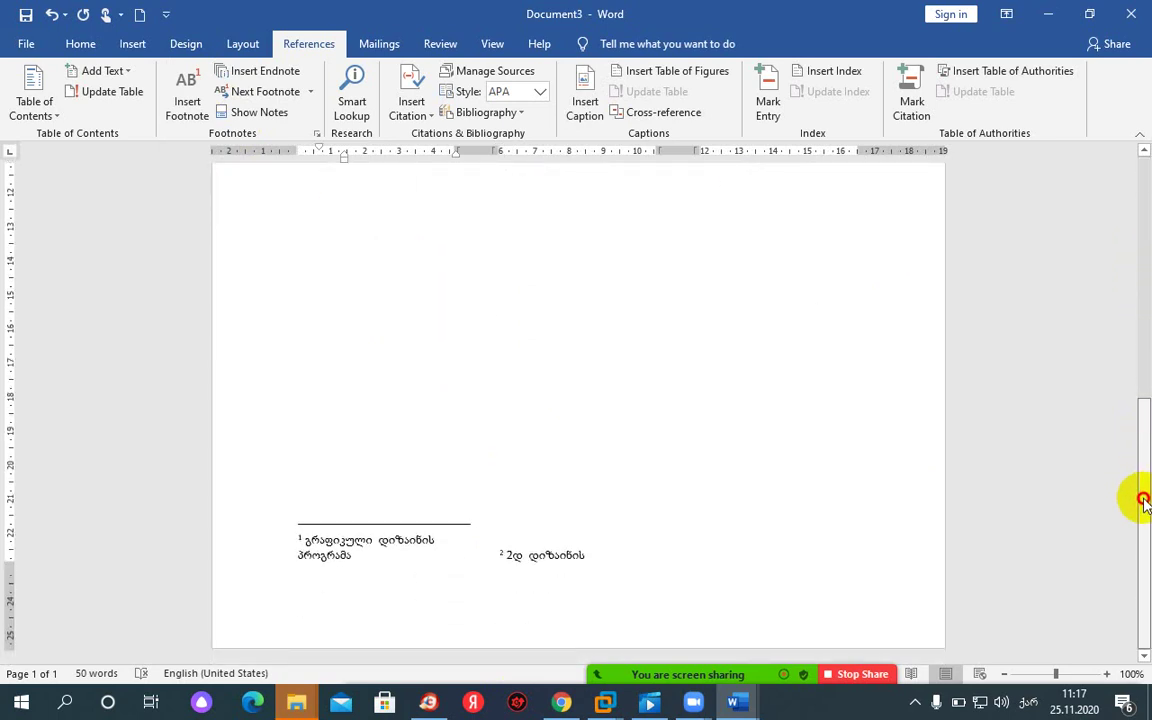
pyautogui.moveTo(1146, 487)
pyautogui.mouseDown()
pyautogui.moveTo(1150, 265)
pyautogui.moveTo(1131, 213)
pyautogui.mouseUp()
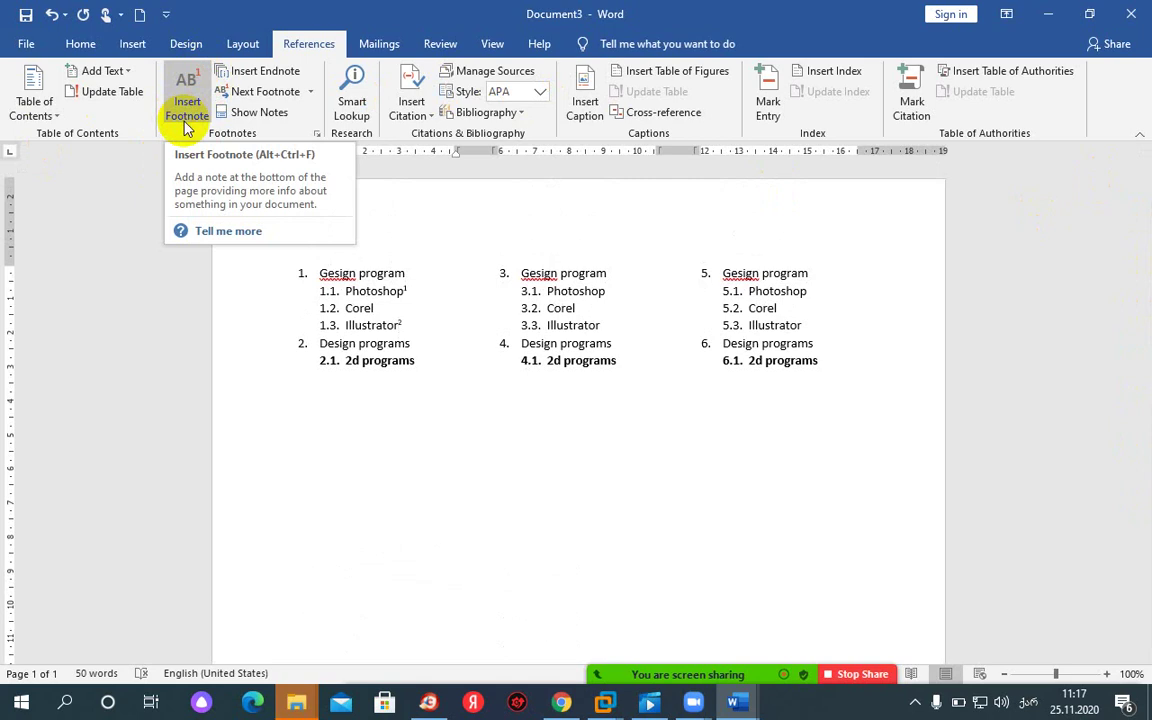
pyautogui.click(311, 92)
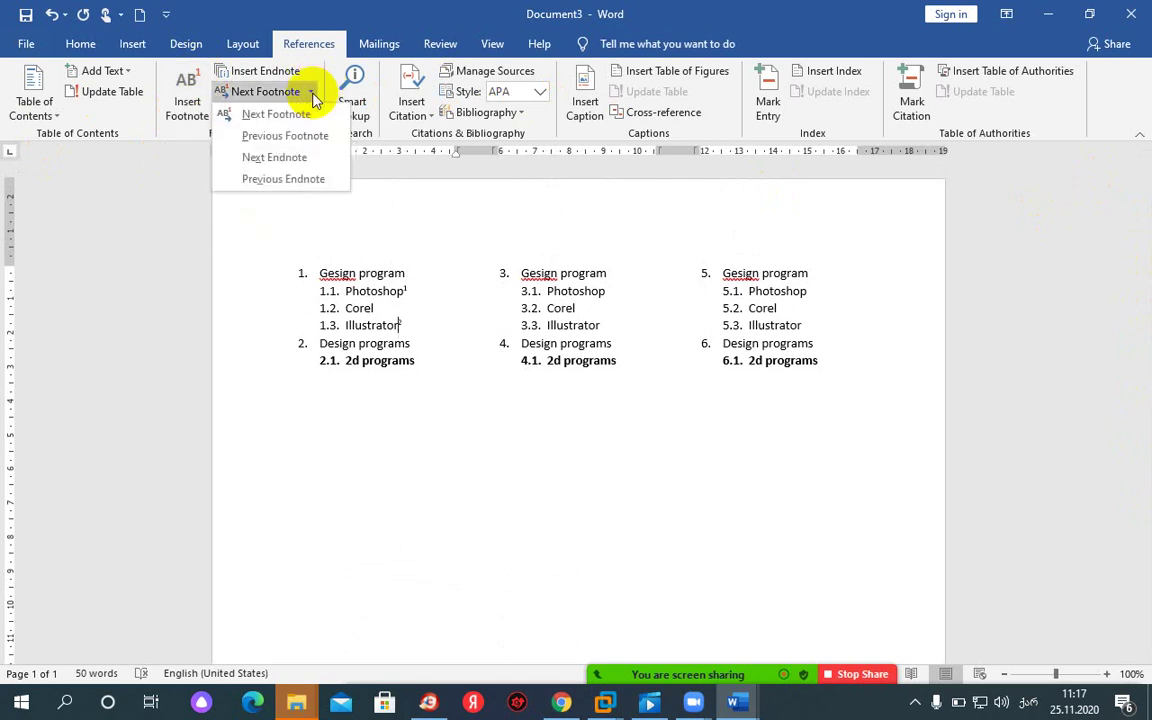
pyautogui.click(279, 139)
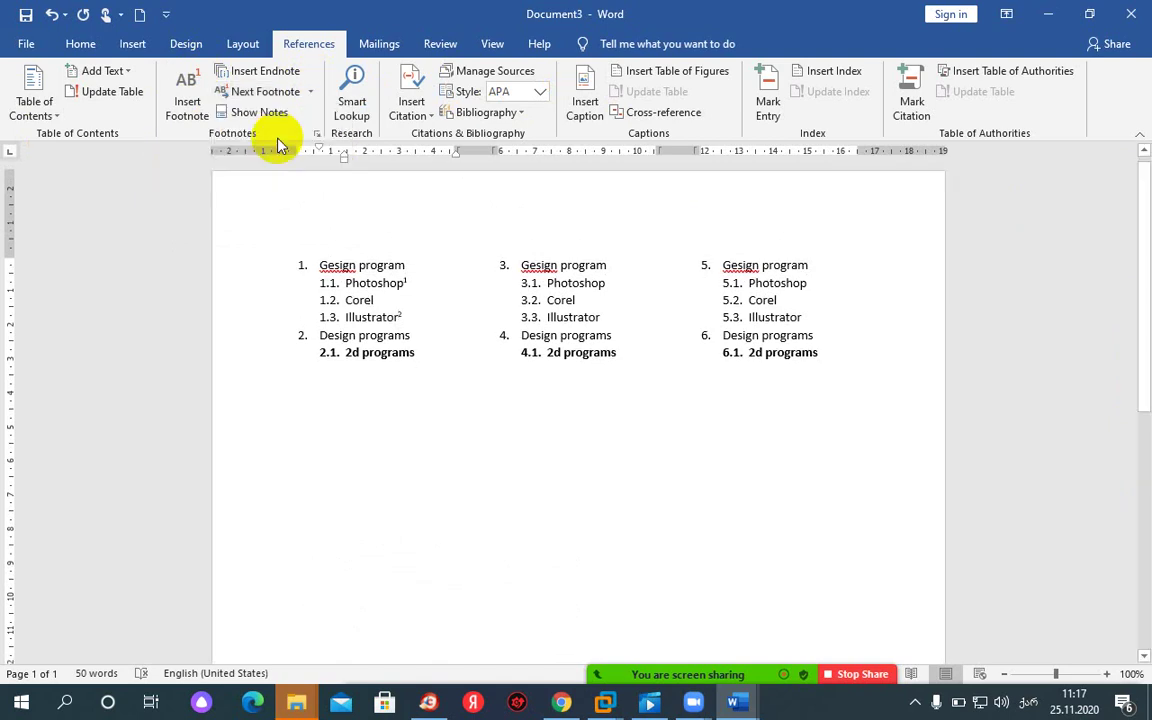
pyautogui.click(288, 94)
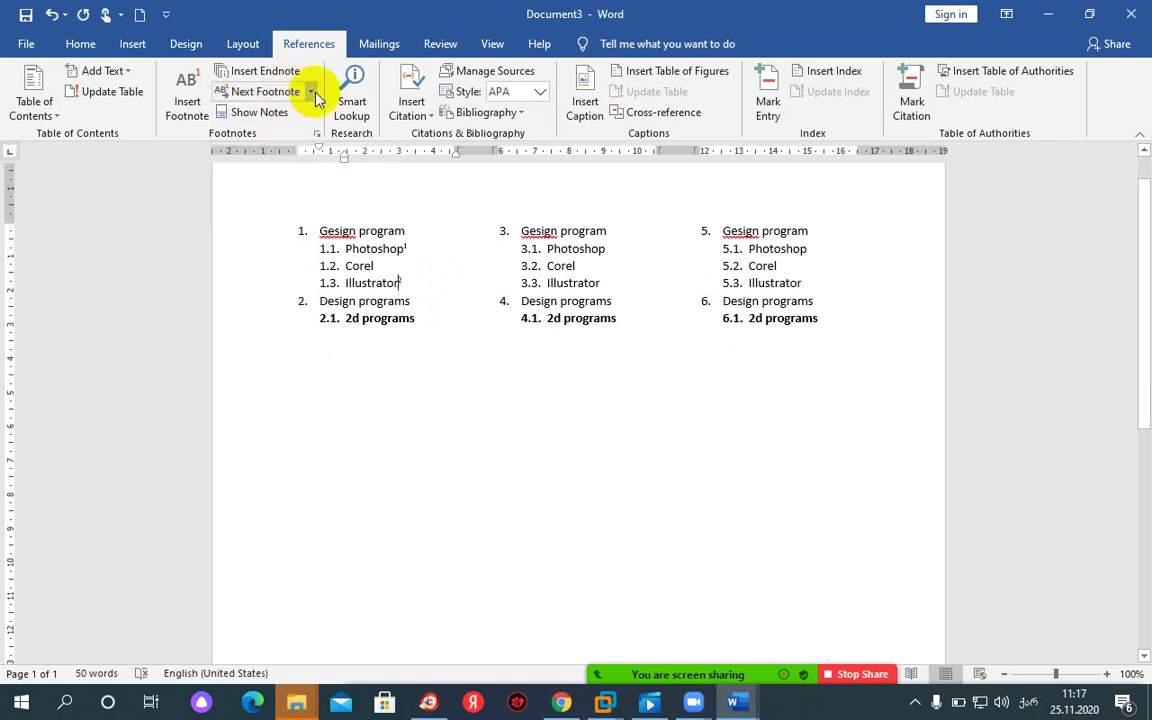
pyautogui.moveTo(399, 281); pyautogui.dragTo(400, 284)
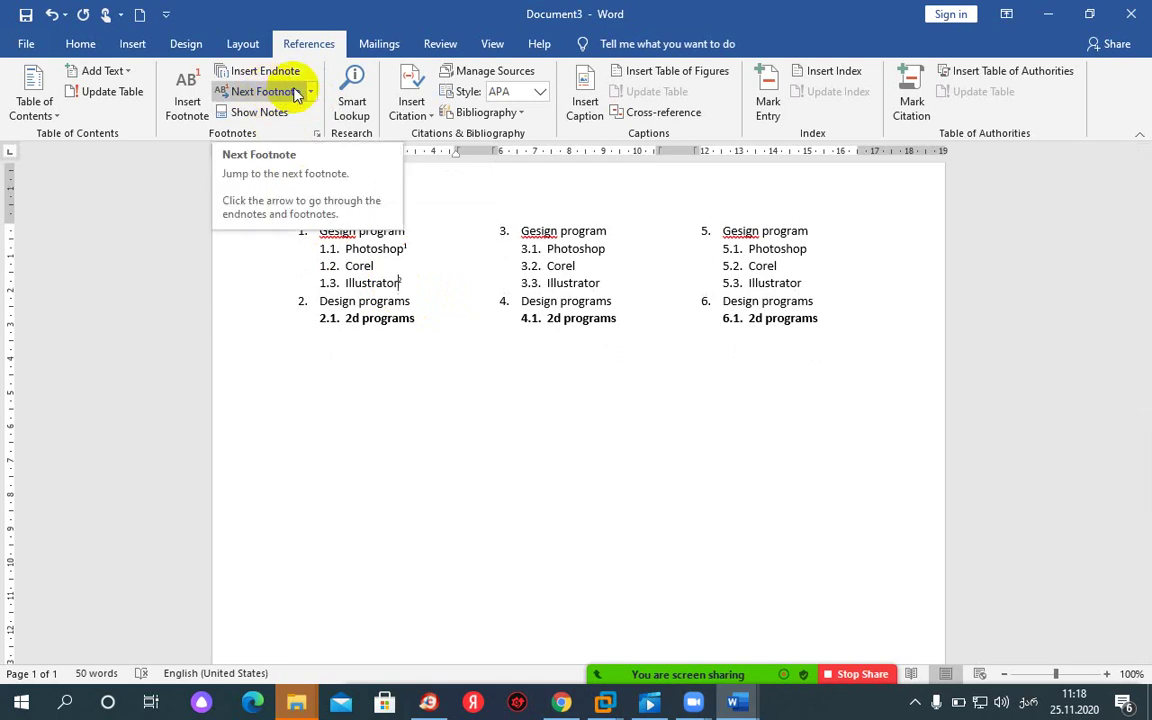
# Step: Review the three-column list with its footnotes in Read Mode, then return to Print Layout
pyautogui.click(397, 46)
pyautogui.click(445, 50)
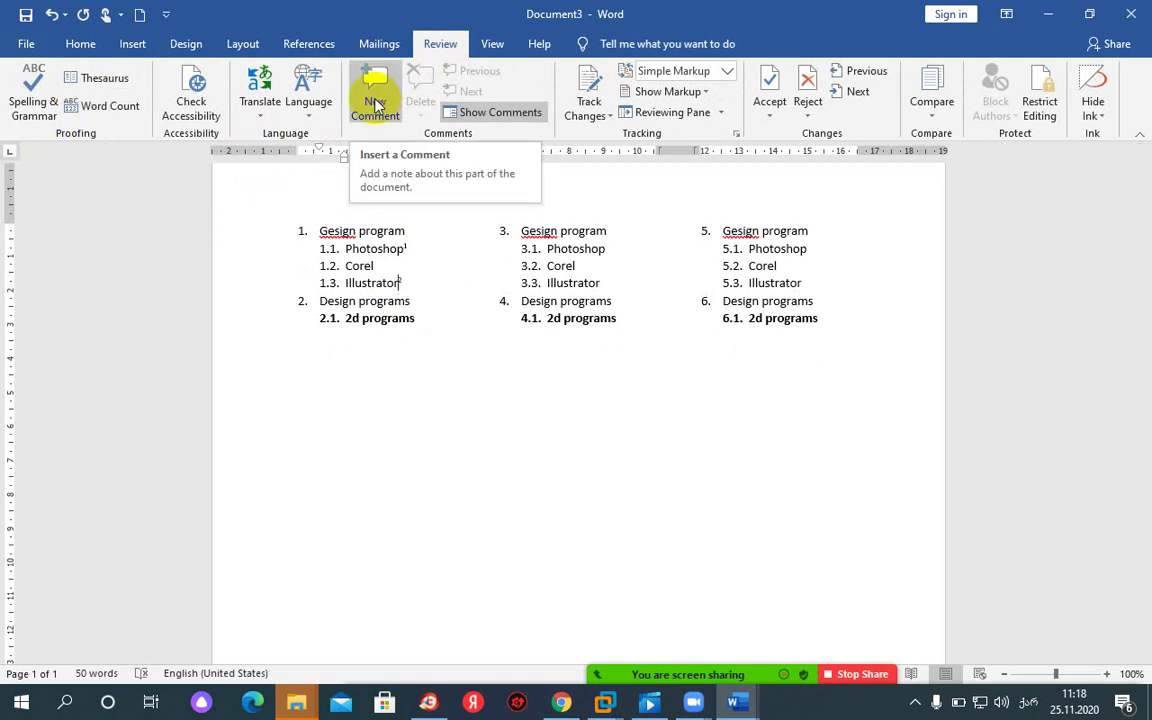
pyautogui.click(490, 43)
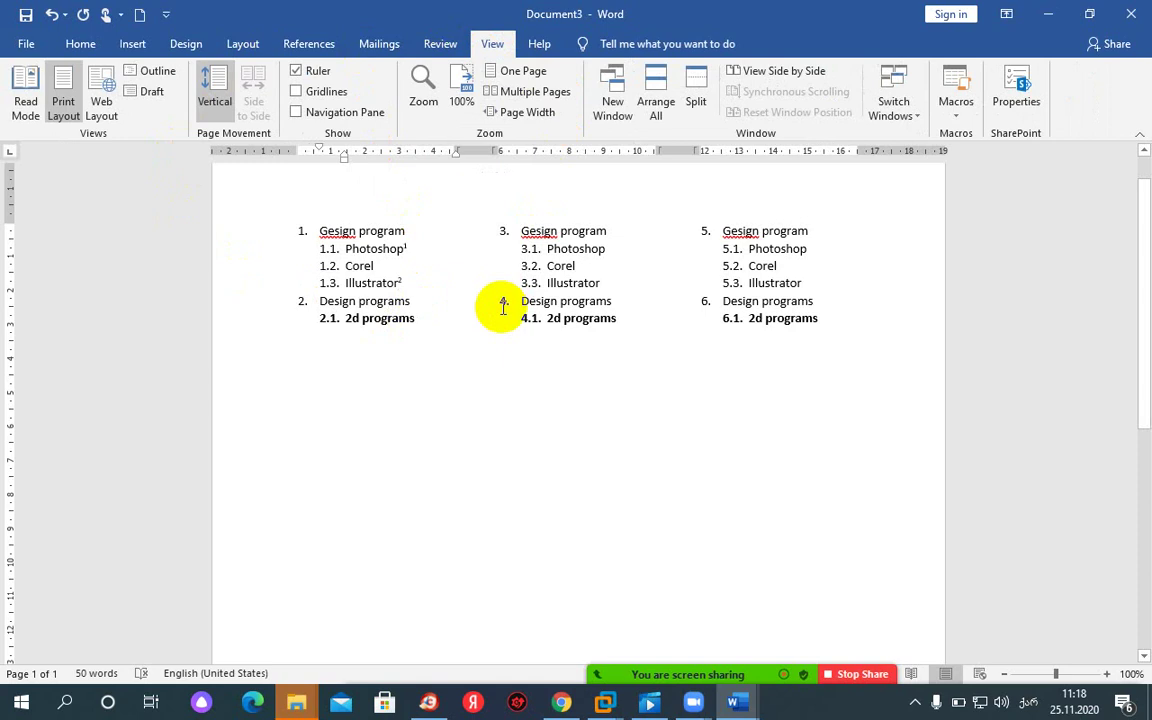
pyautogui.click(25, 95)
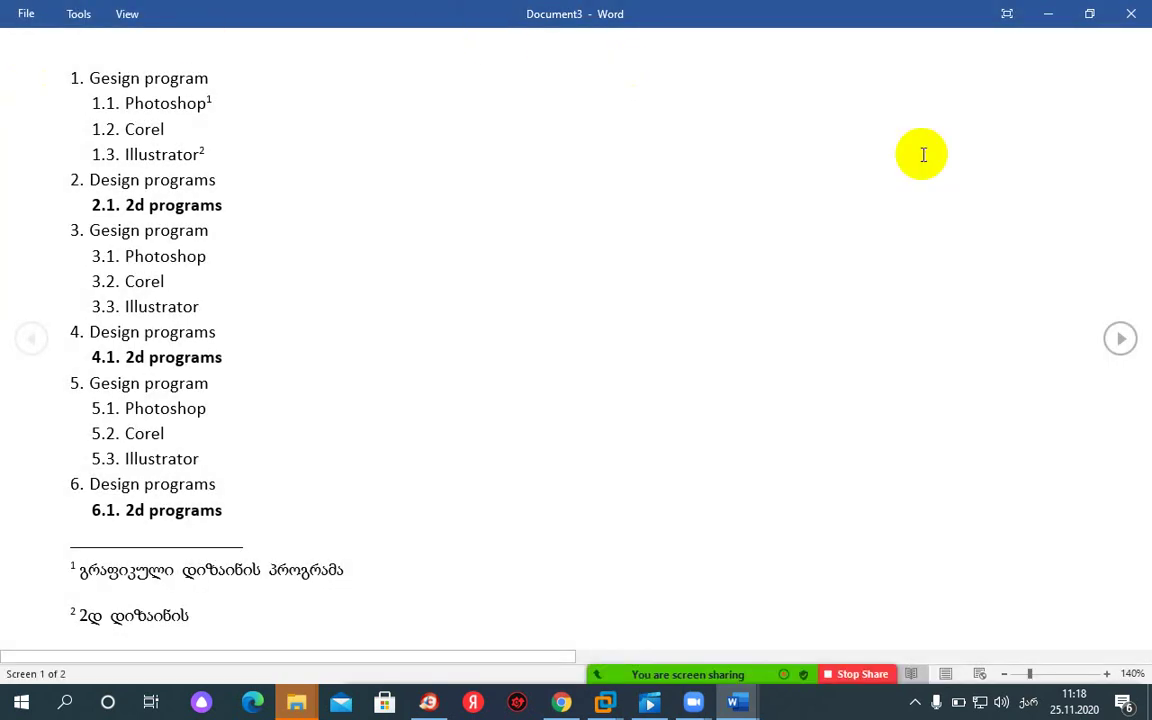
pyautogui.press('Escape')
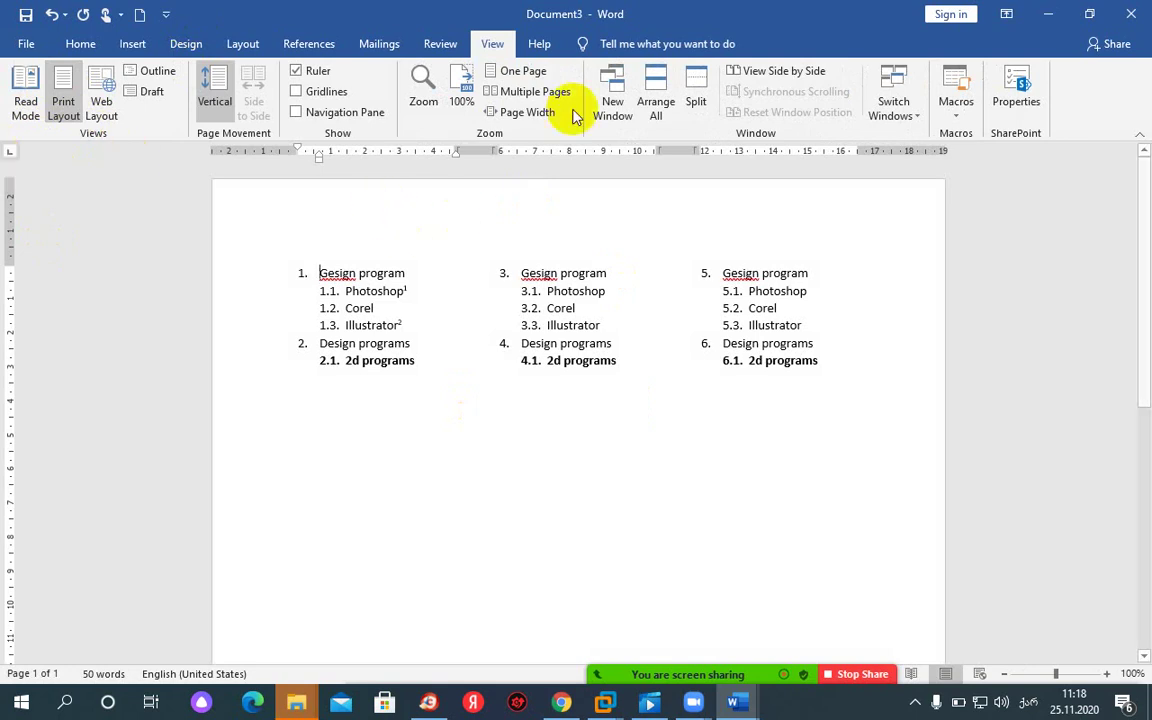
# Step: Mute a meeting participant in Zoom, dismiss the time-limit notice, and minimize the participants window
pyautogui.moveTo(455, 665)
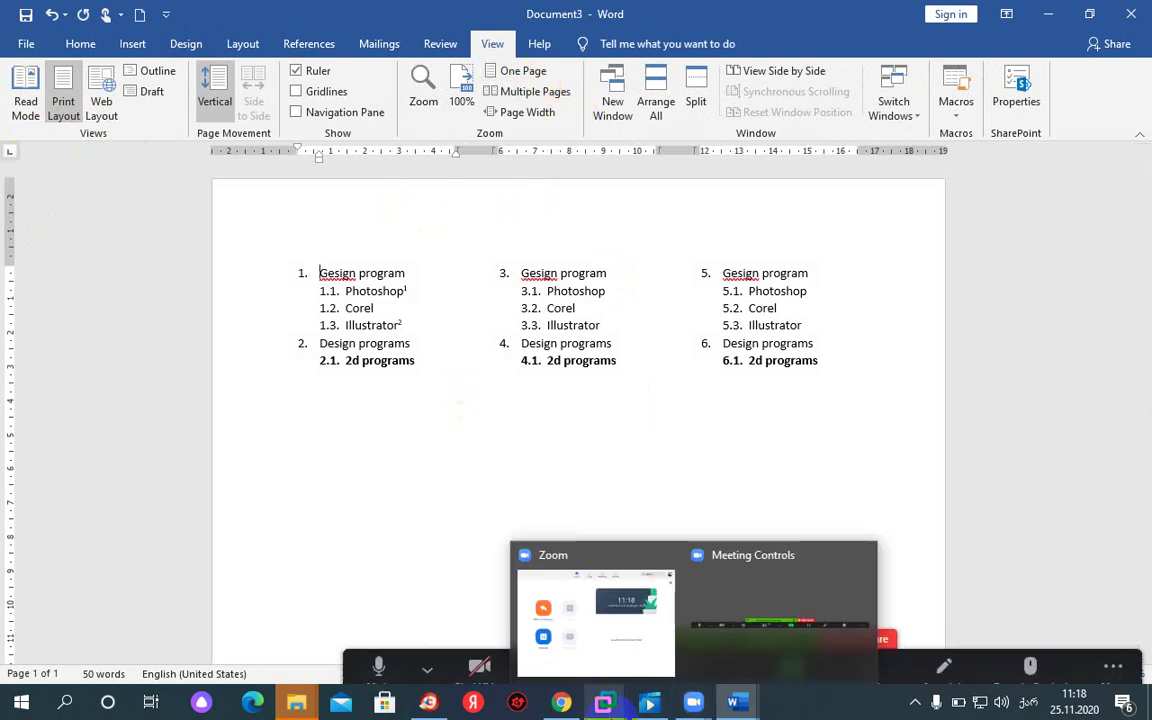
pyautogui.click(531, 656)
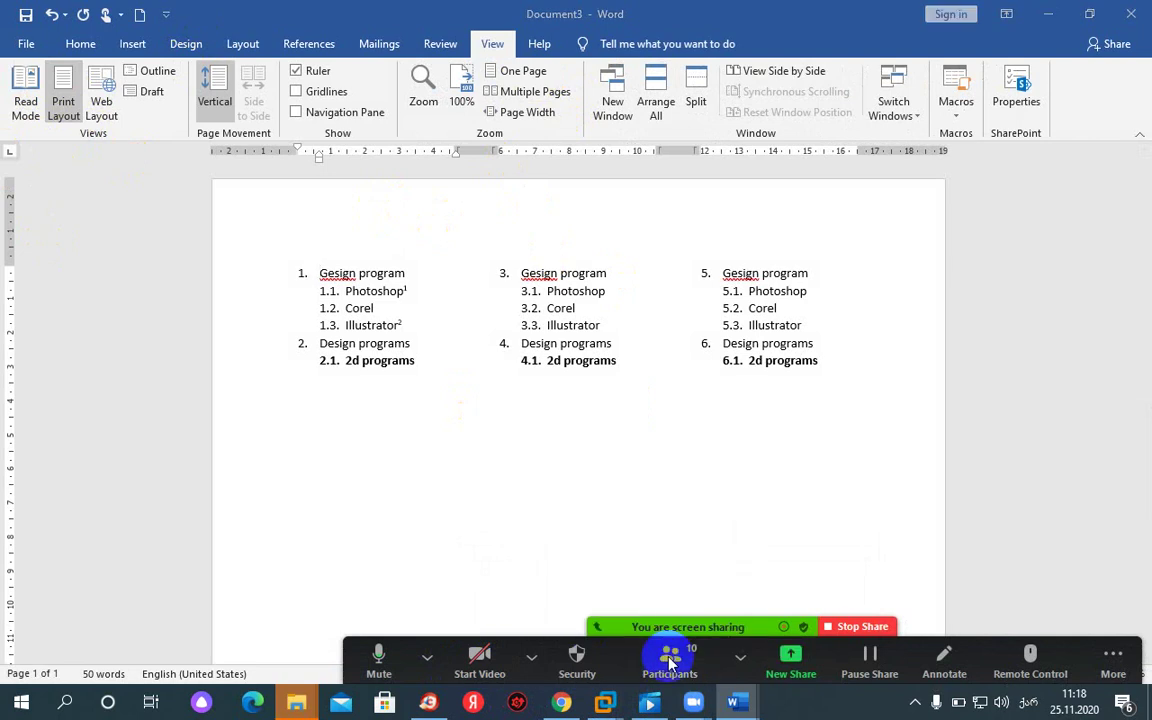
pyautogui.click(669, 658)
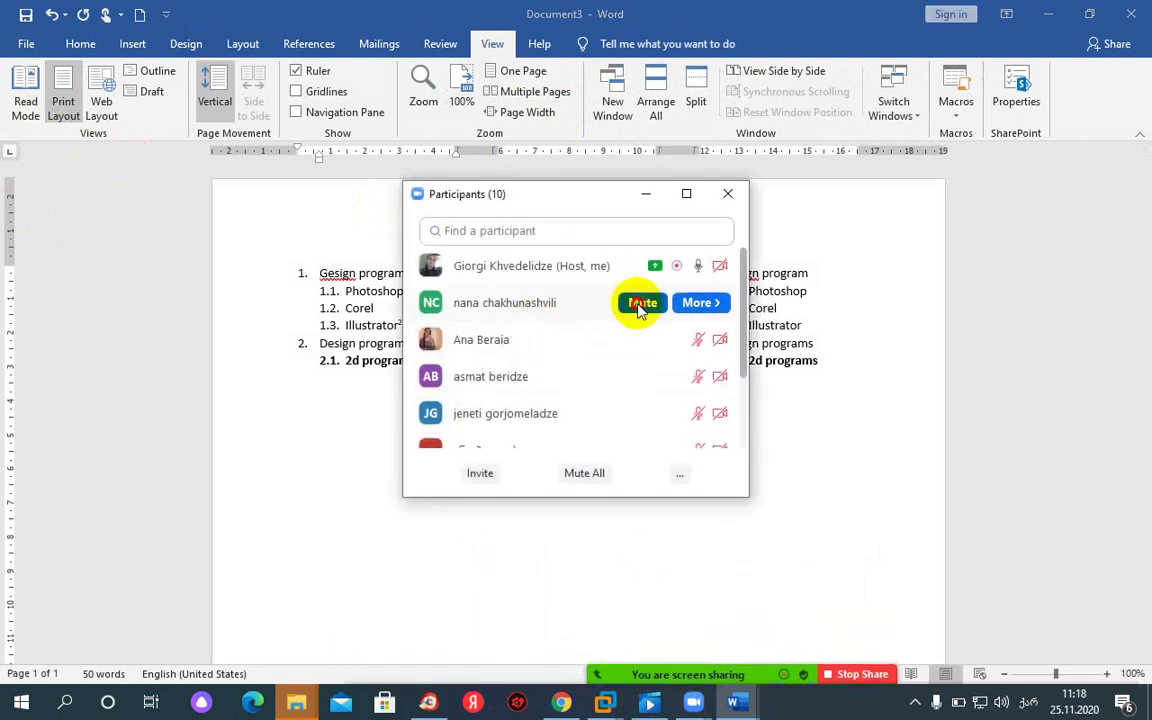
pyautogui.click(636, 306)
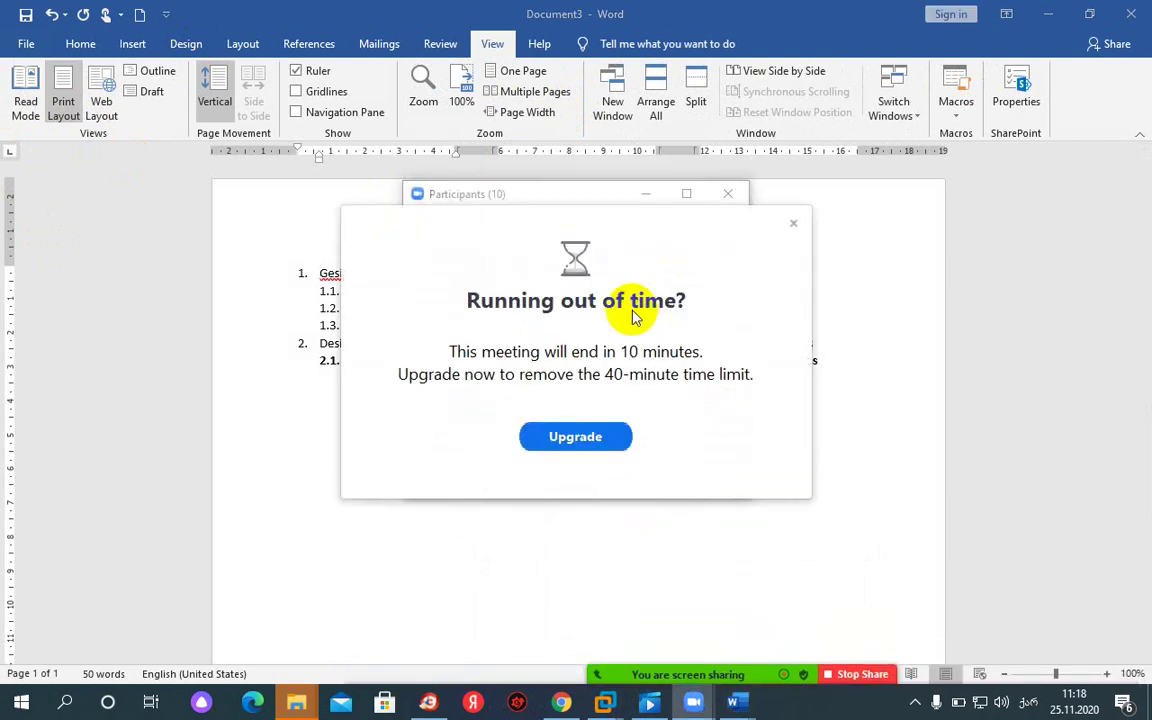
pyautogui.click(793, 223)
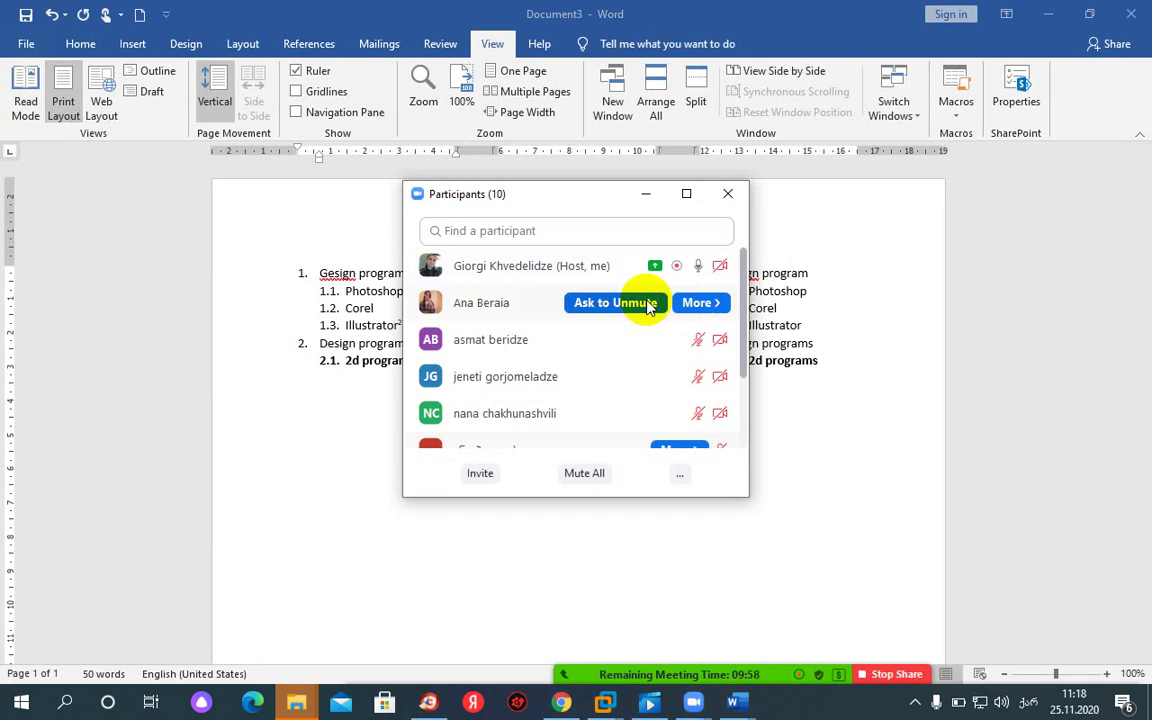
pyautogui.click(887, 332)
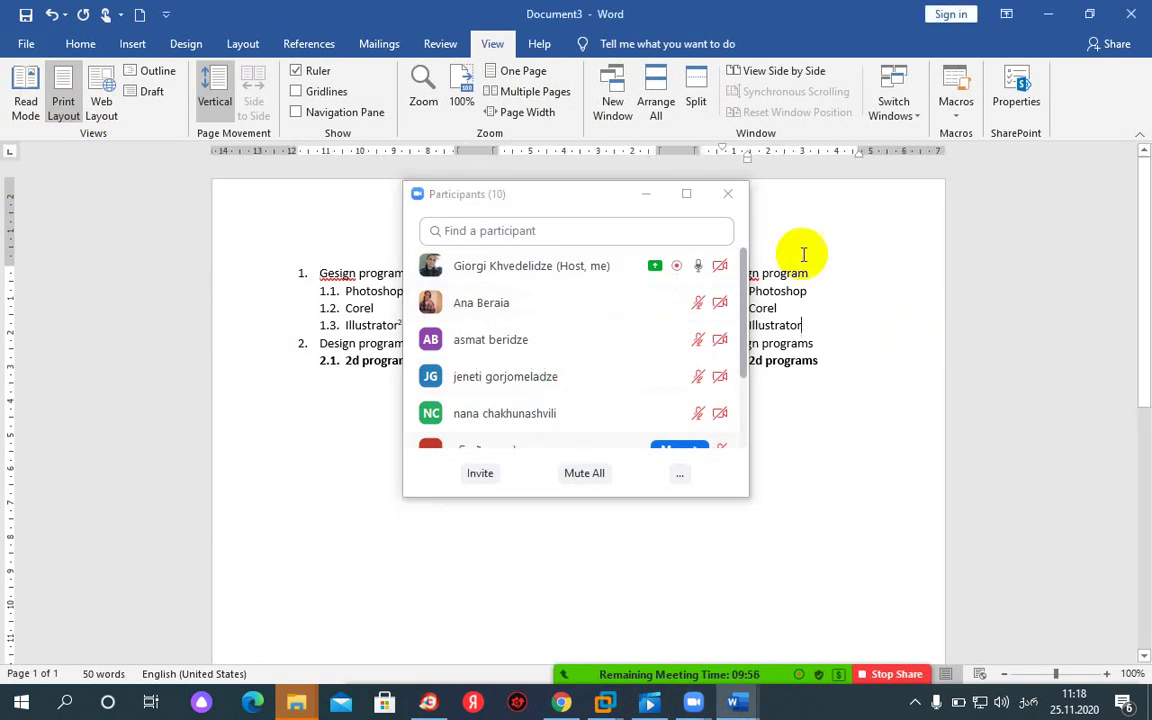
pyautogui.click(645, 203)
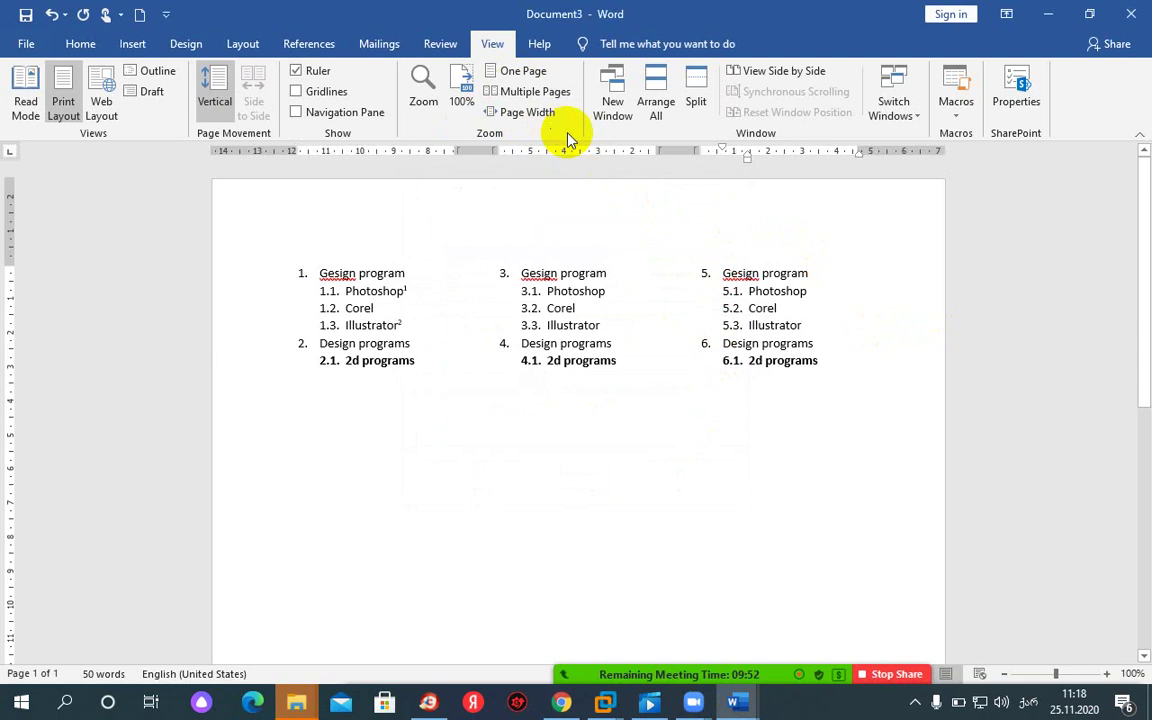
pyautogui.click(546, 92)
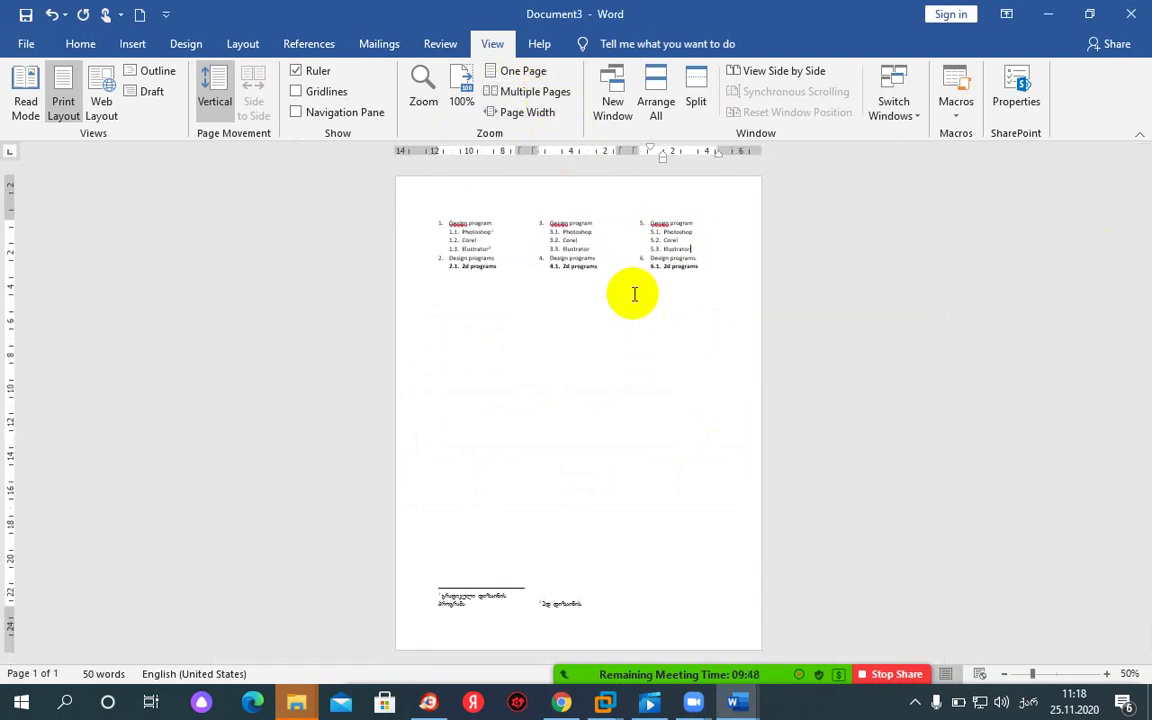
pyautogui.click(527, 73)
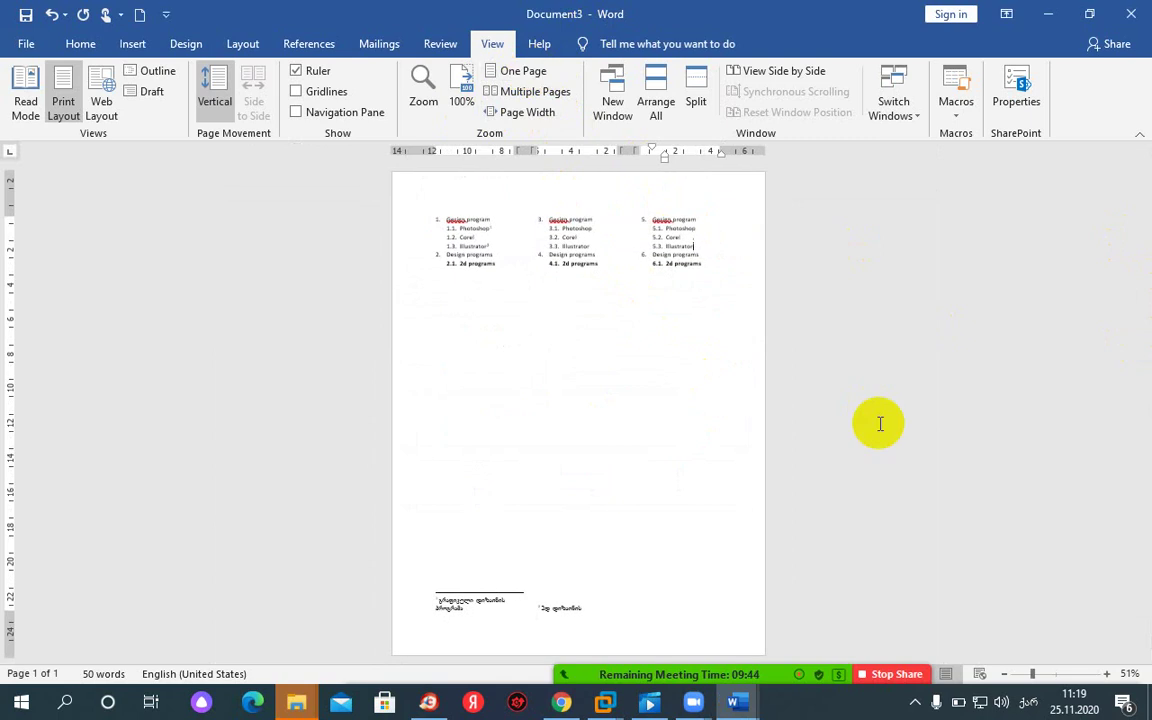
pyautogui.click(1057, 676)
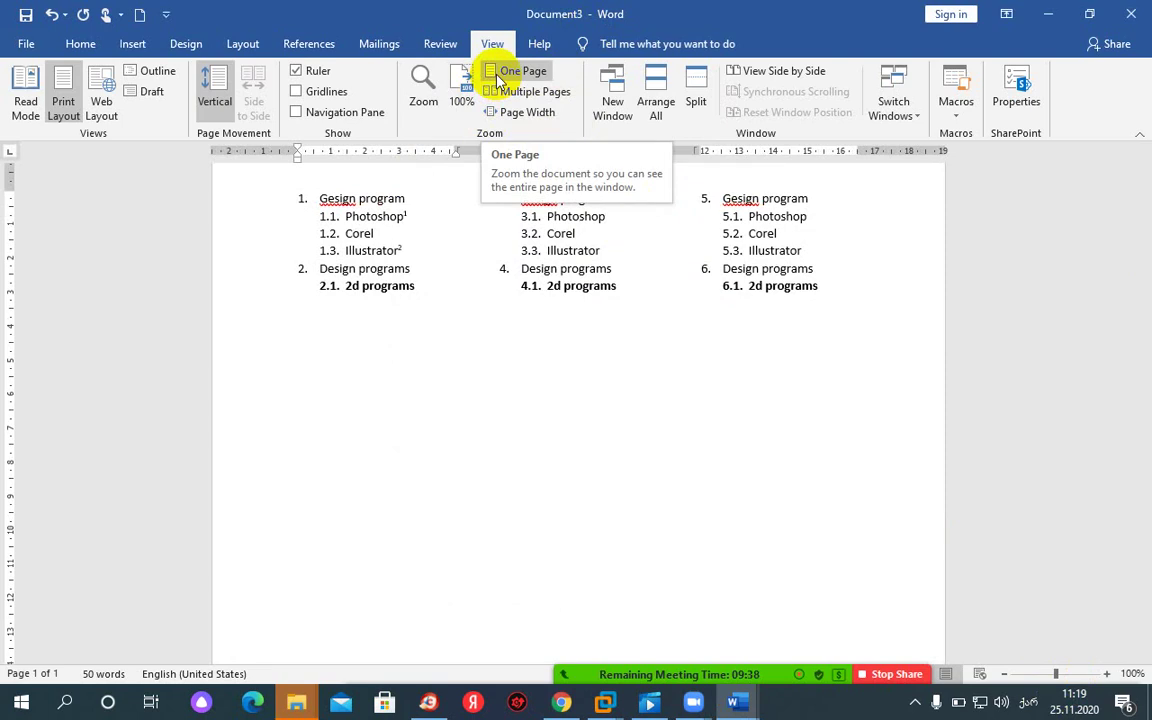
# Step: Show the Home tab commands and scroll up to the top of the finished list
pyautogui.click(77, 49)
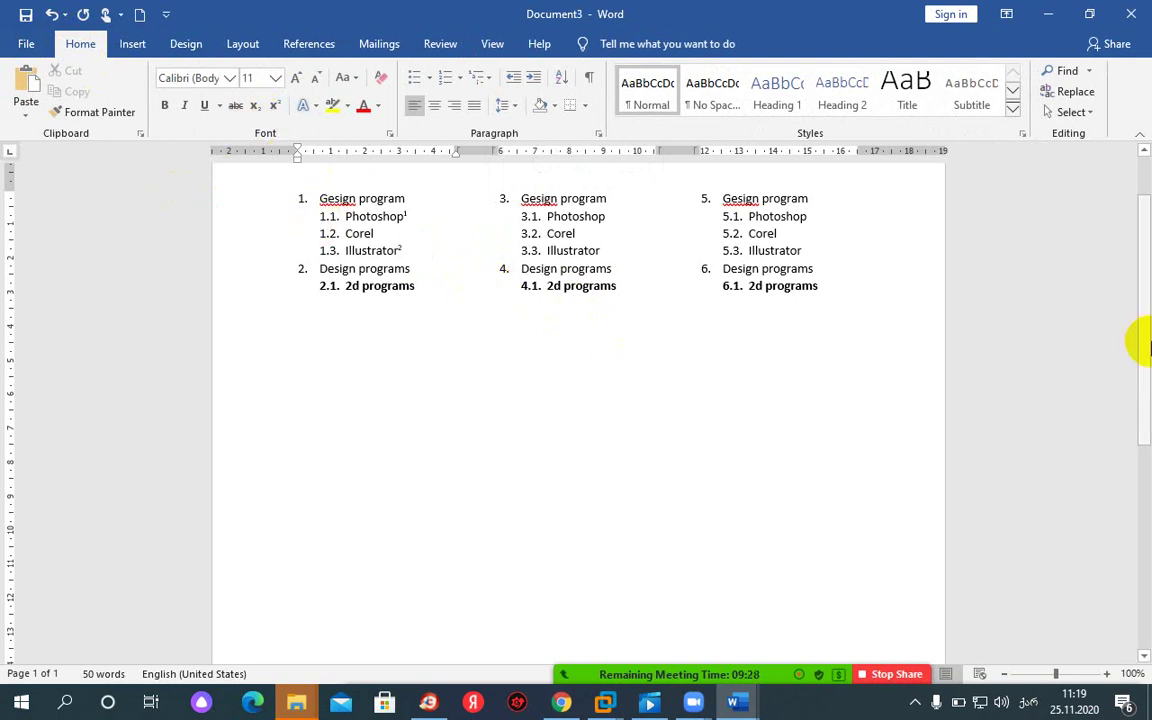
pyautogui.moveTo(1145, 345); pyautogui.dragTo(1142, 257)
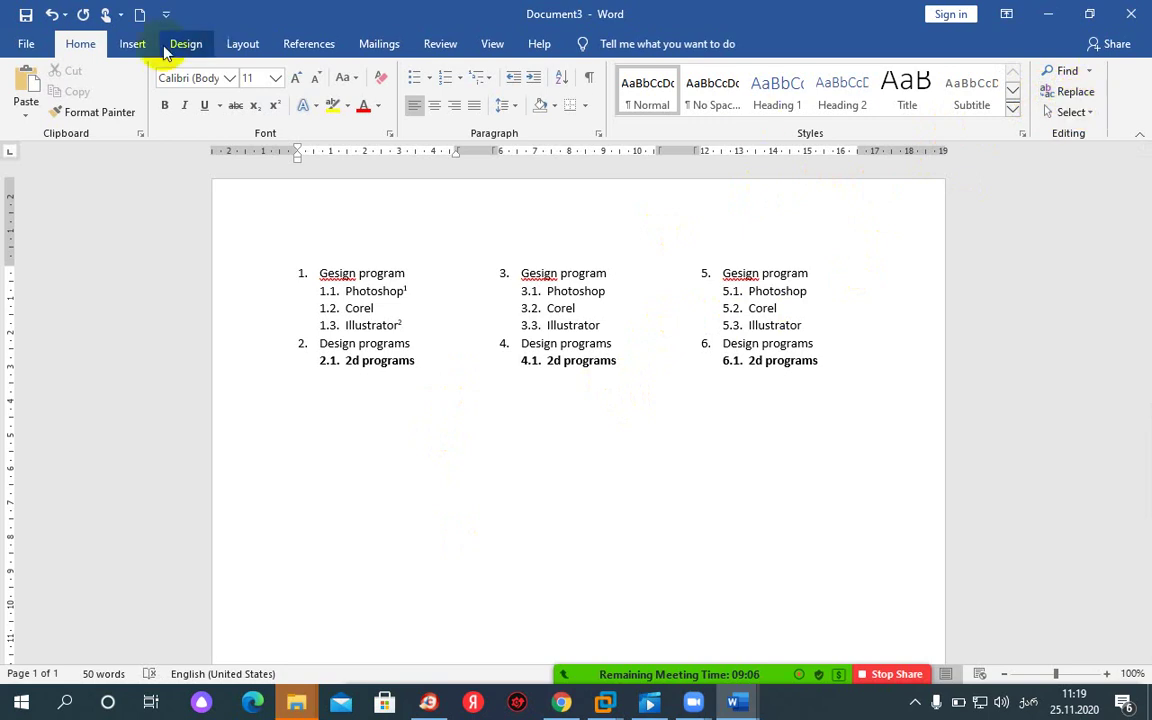
# Step: Open the Insert SmartArt gallery and cancel it without adding a graphic
pyautogui.click(132, 44)
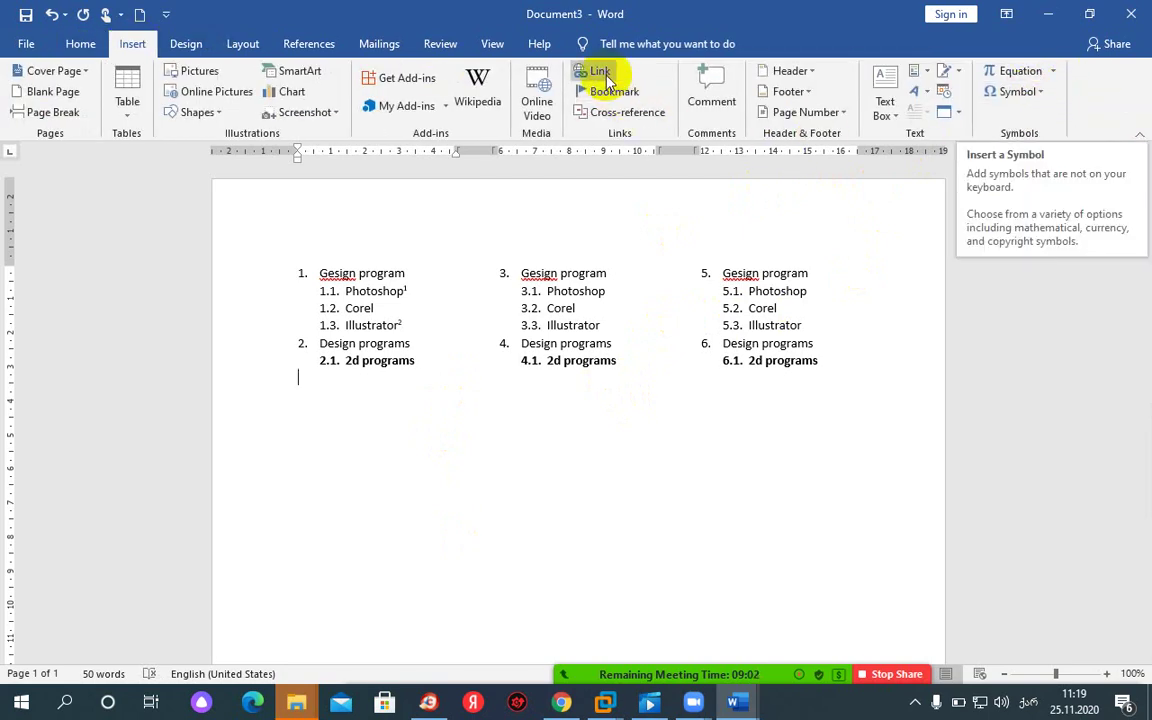
pyautogui.click(291, 78)
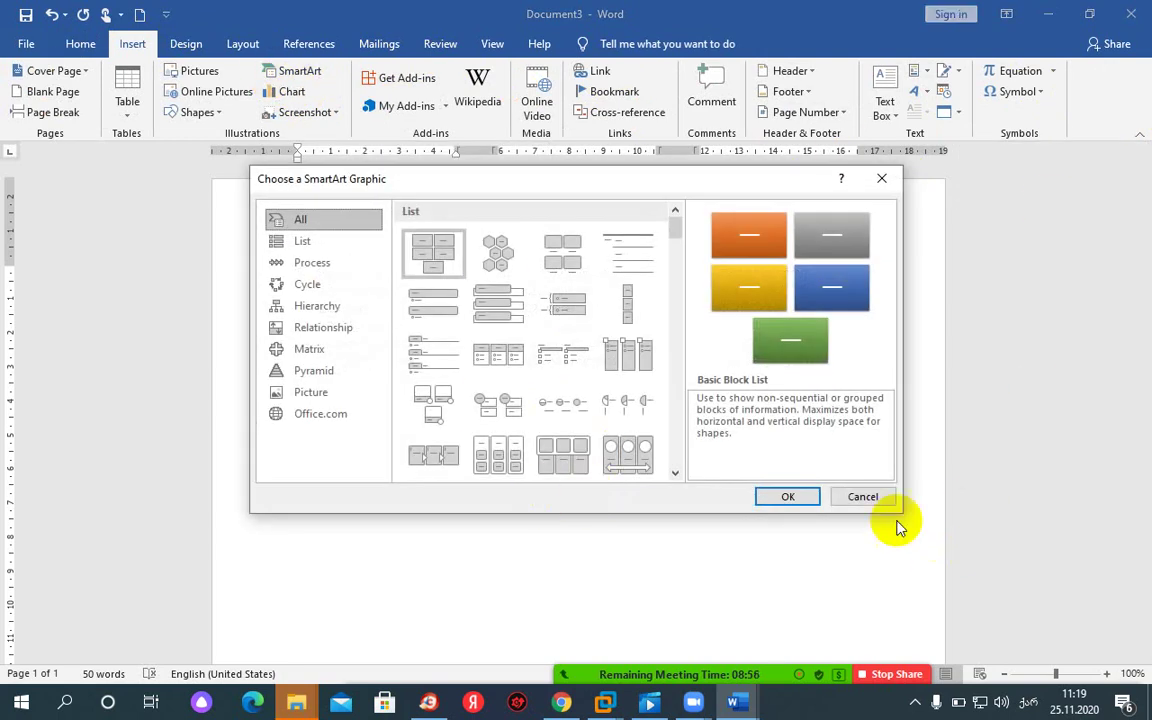
pyautogui.click(866, 497)
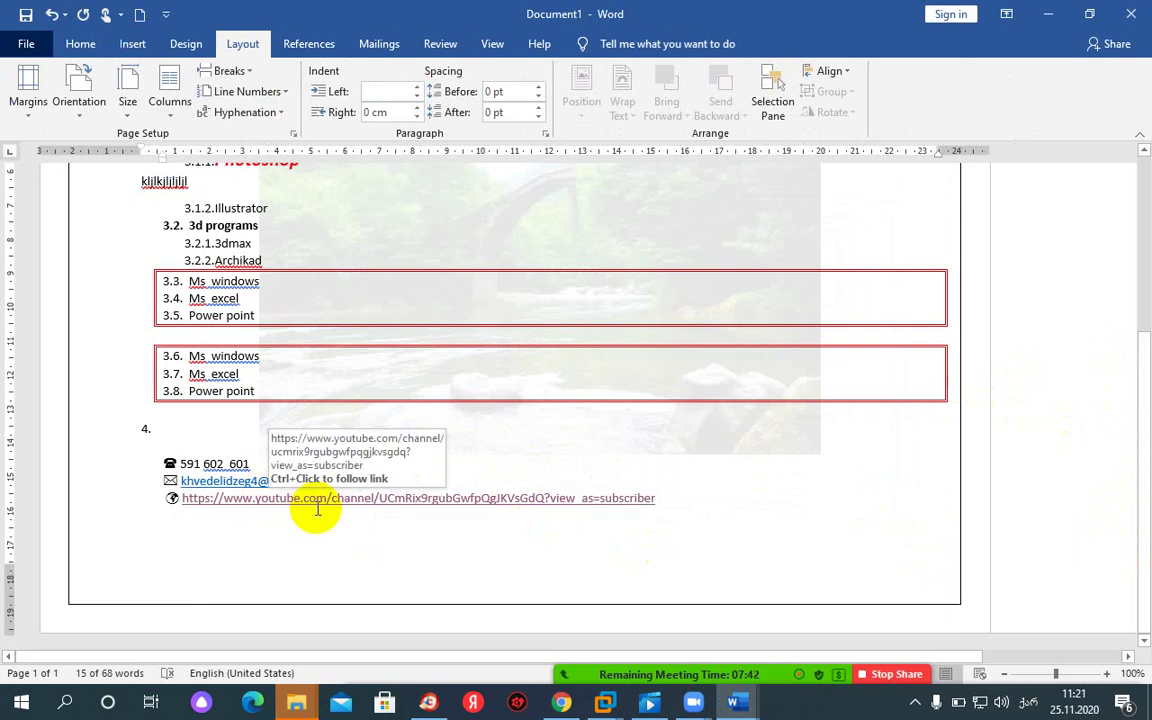
# Step: Mute an attendee in Zoom's Participants panel, then open Word's File backstage for Document1
pyautogui.moveTo(735, 703)
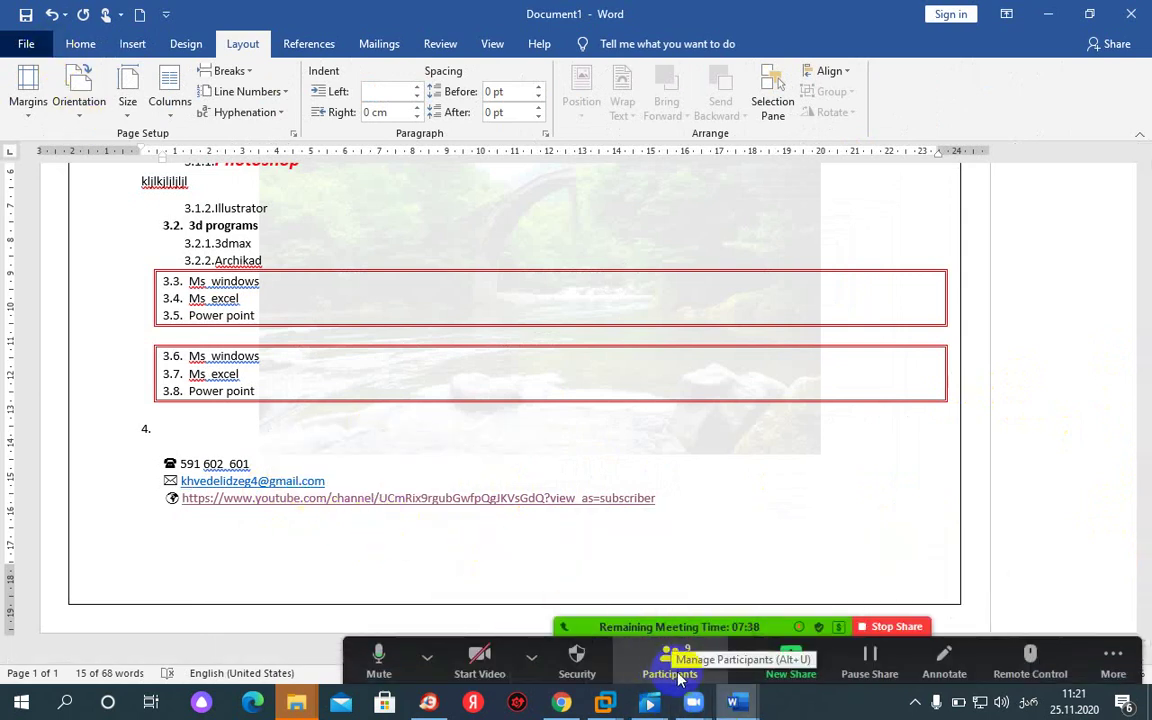
pyautogui.click(678, 677)
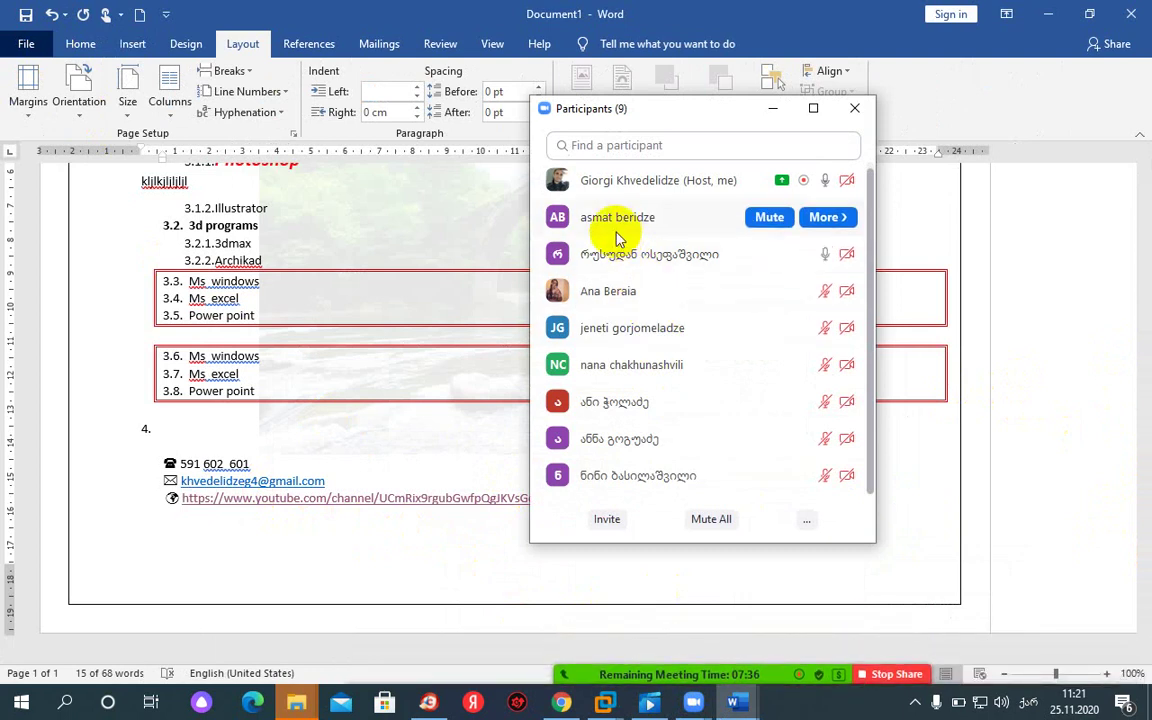
pyautogui.click(769, 220)
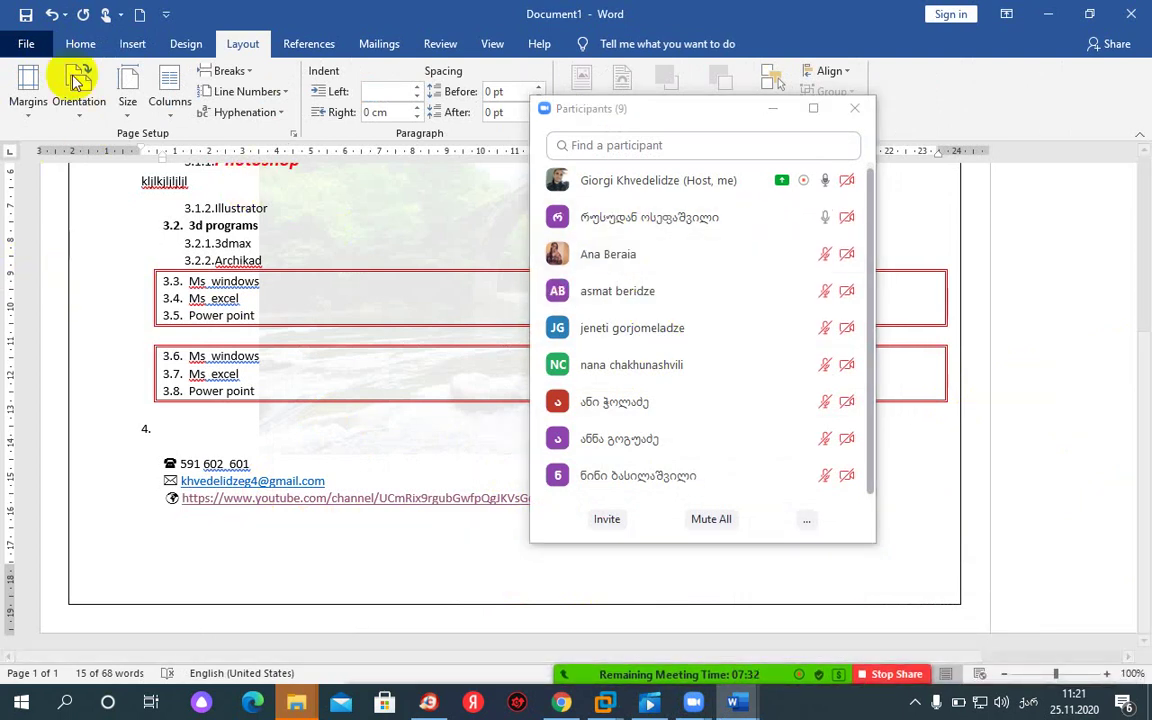
pyautogui.click(28, 44)
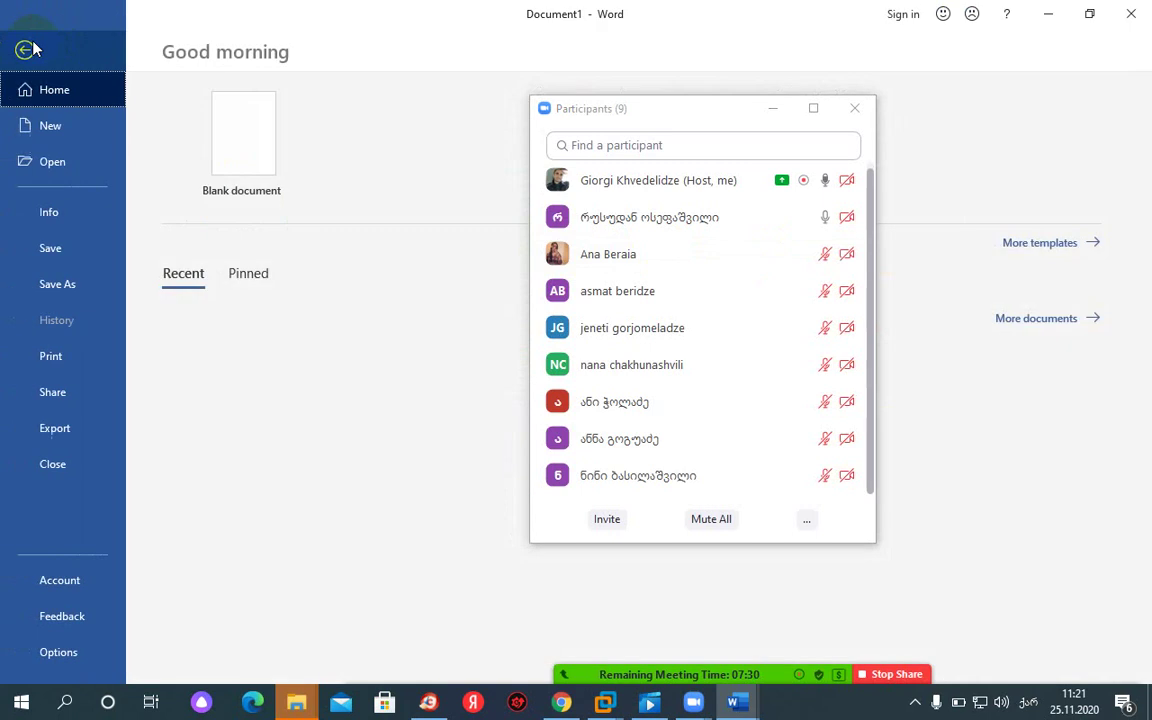
# Step: Export Document1 to the Desktop as MS office.pdf with Save as type PDF (*.pdf)
pyautogui.click(772, 108)
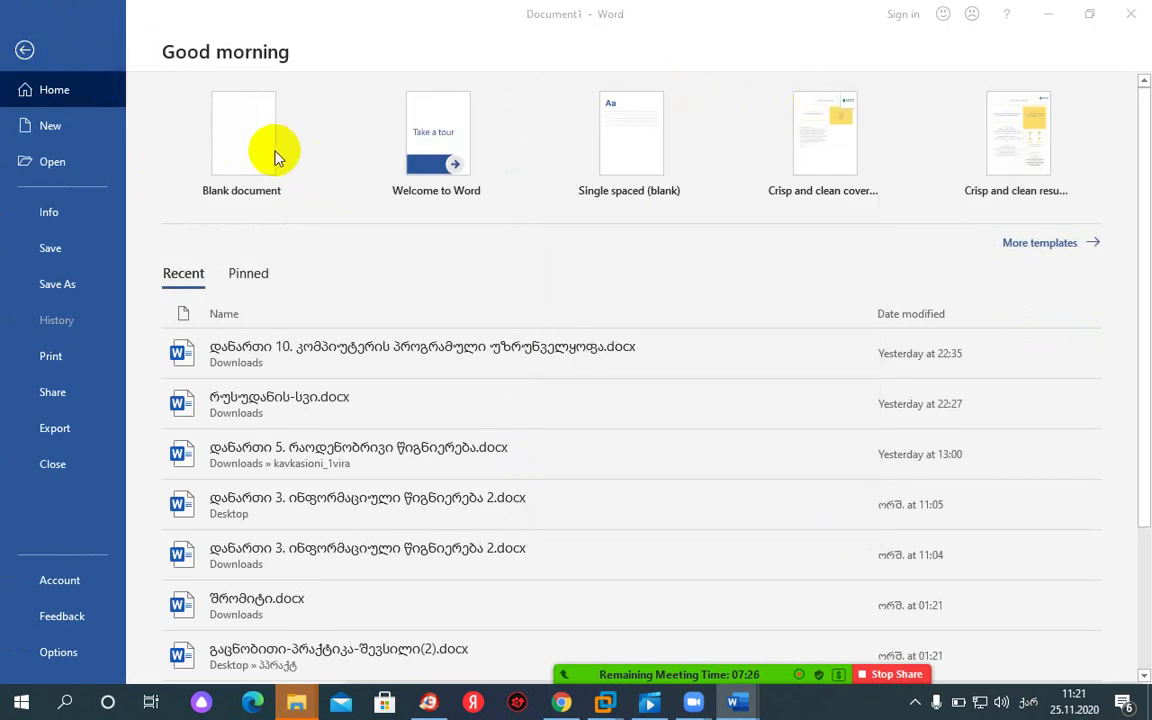
pyautogui.click(62, 285)
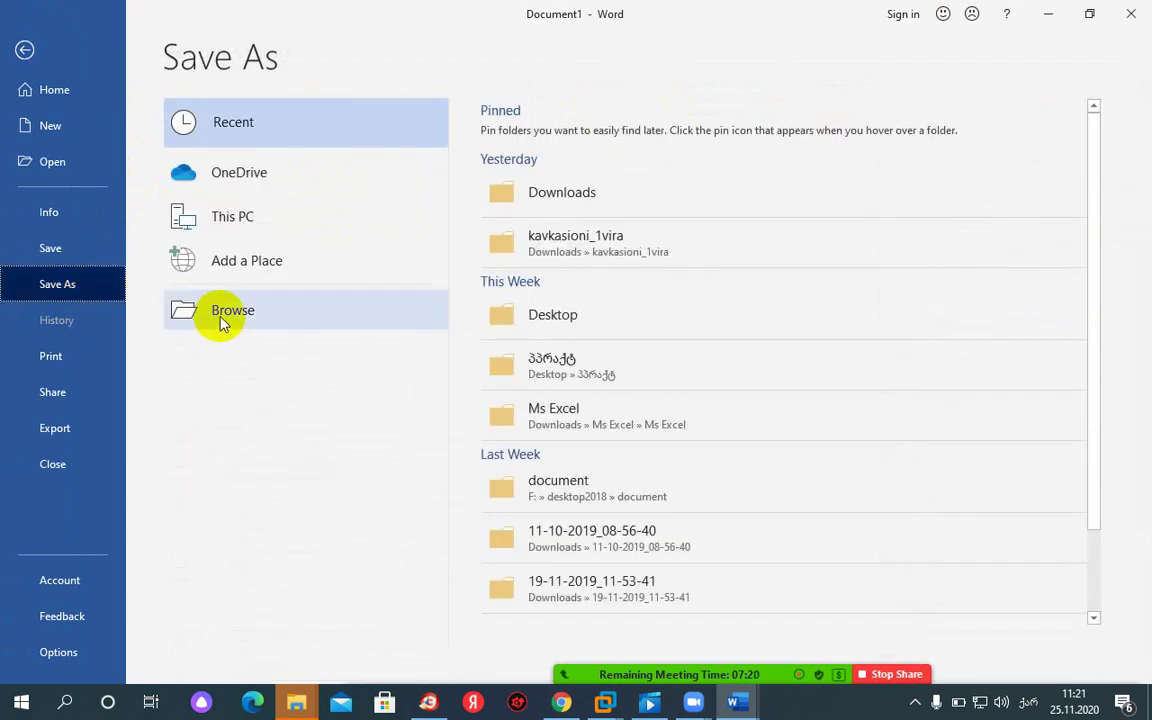
pyautogui.click(222, 318)
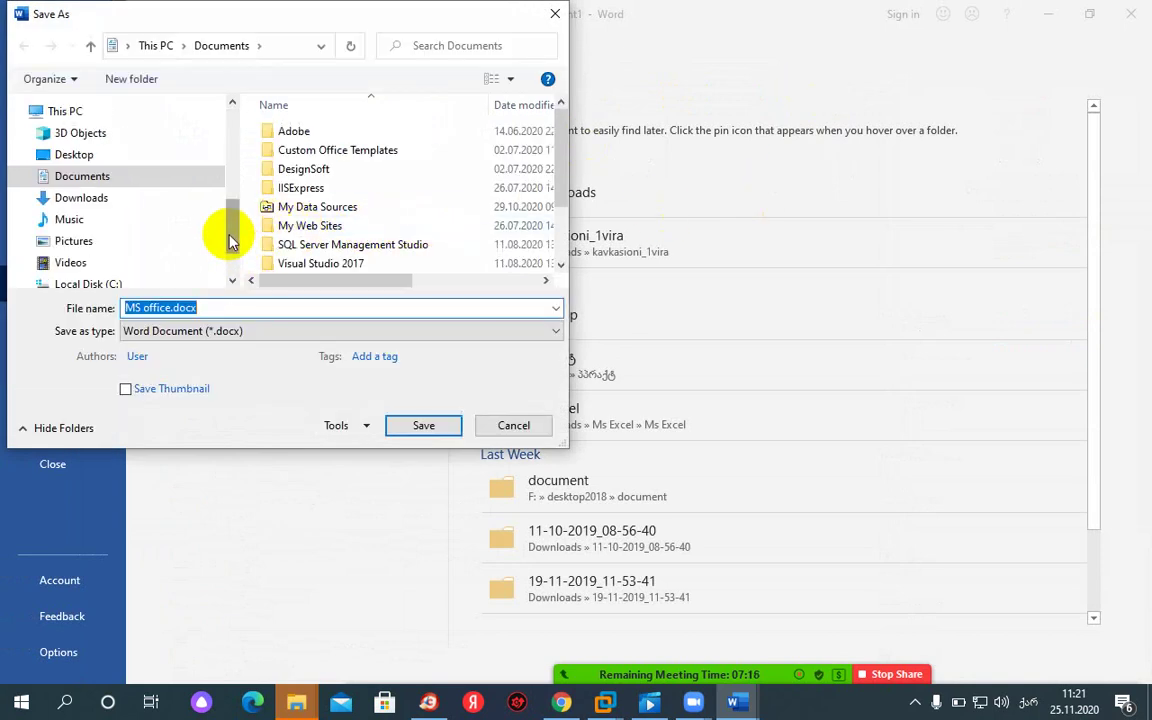
pyautogui.moveTo(229, 242); pyautogui.dragTo(231, 116)
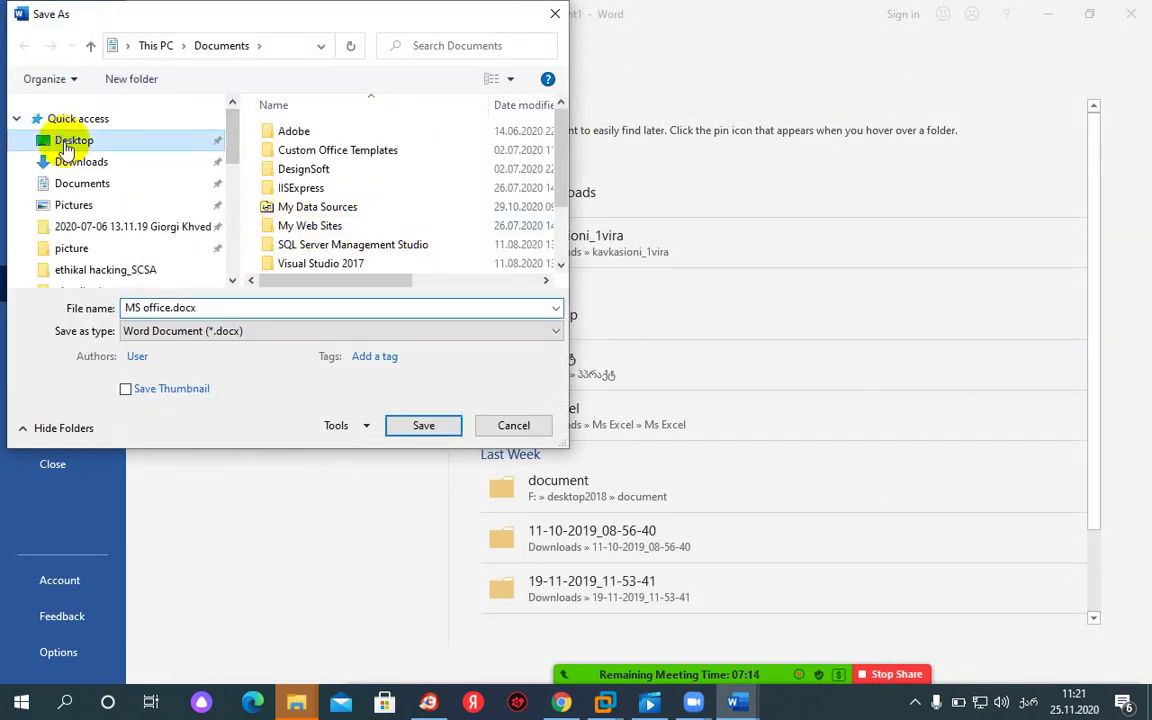
pyautogui.click(70, 140)
pyautogui.moveTo(123, 306); pyautogui.dragTo(193, 309)
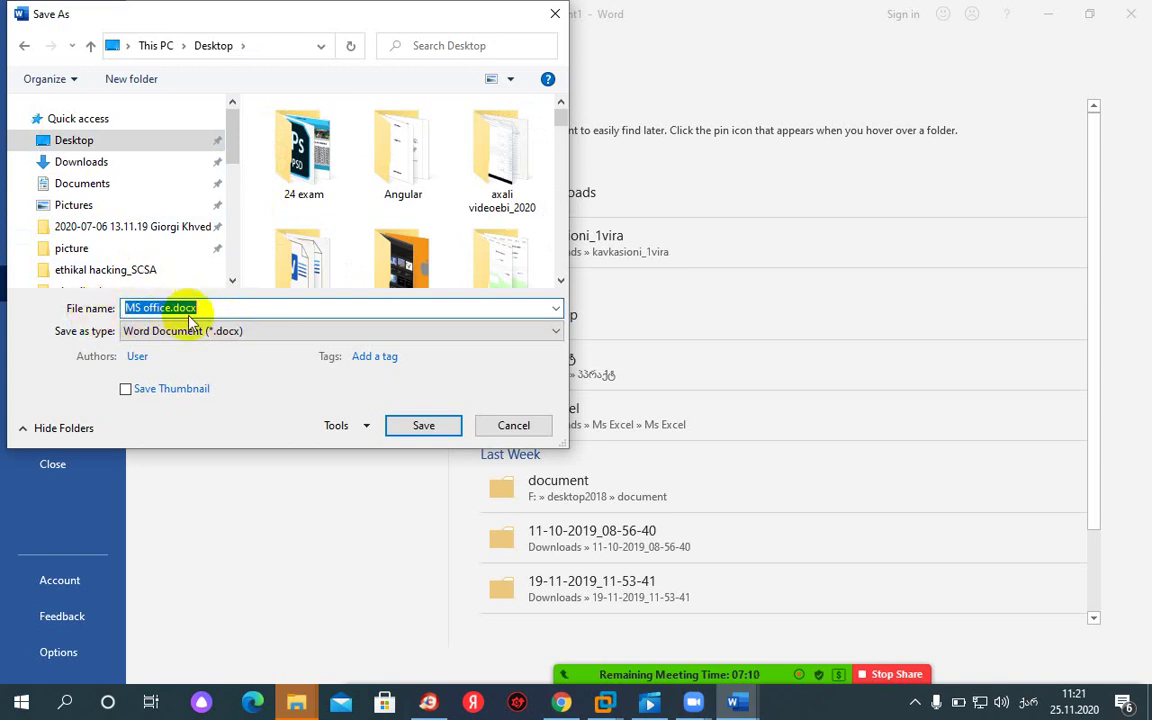
pyautogui.click(176, 331)
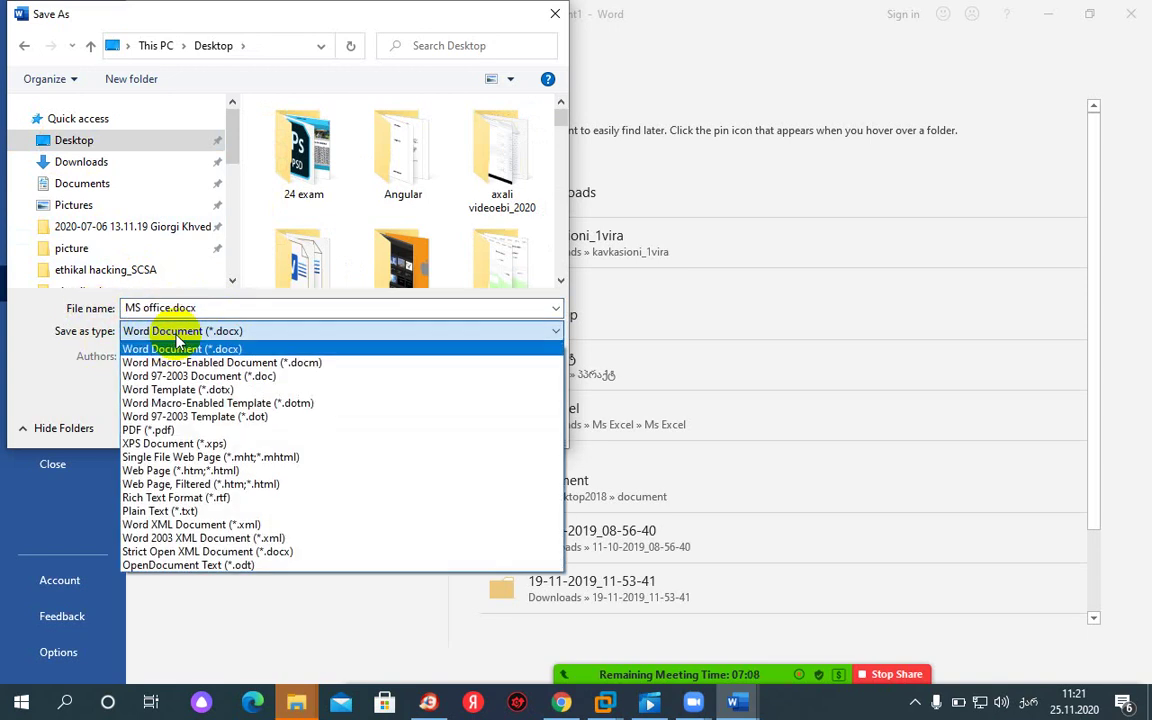
pyautogui.click(150, 432)
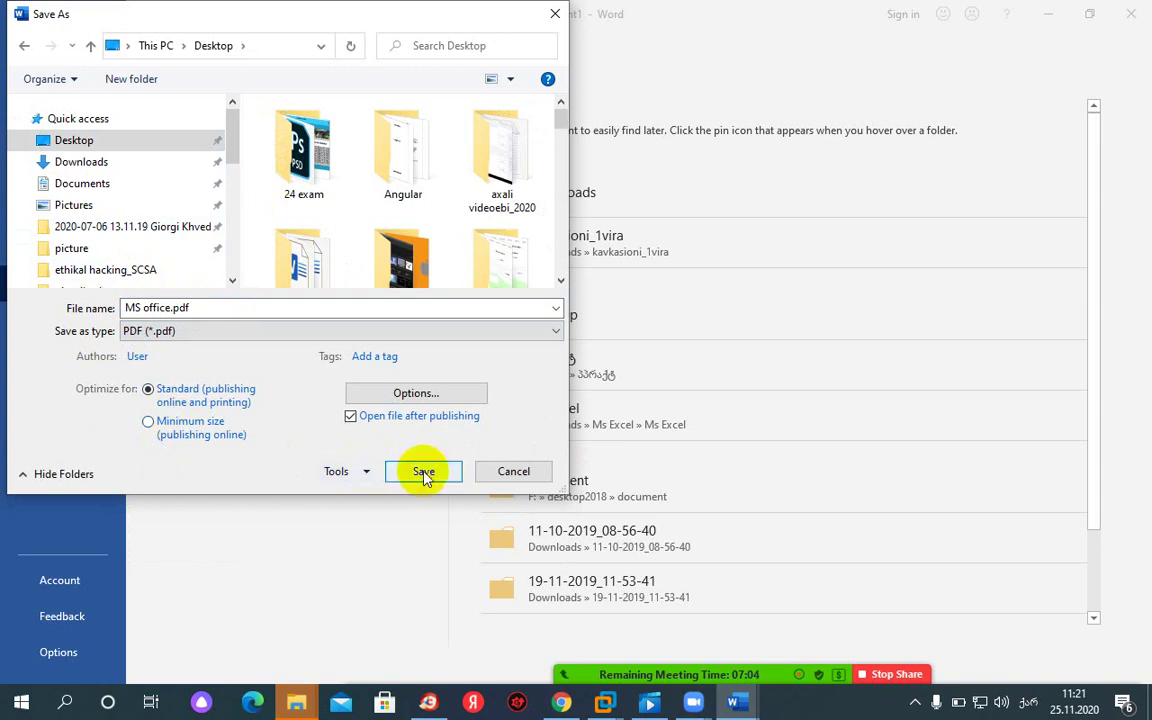
pyautogui.click(424, 474)
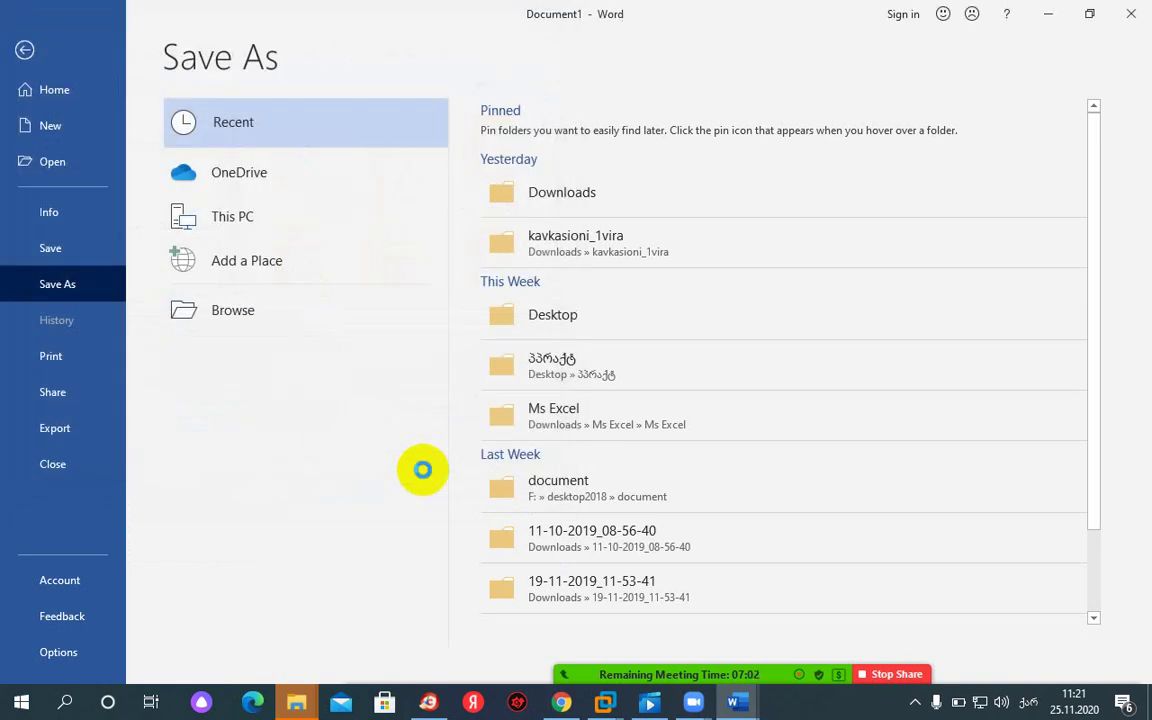
# Step: Scroll down MS office.pdf in Foxit Reader and follow its YouTube hyperlink
pyautogui.press('Escape')
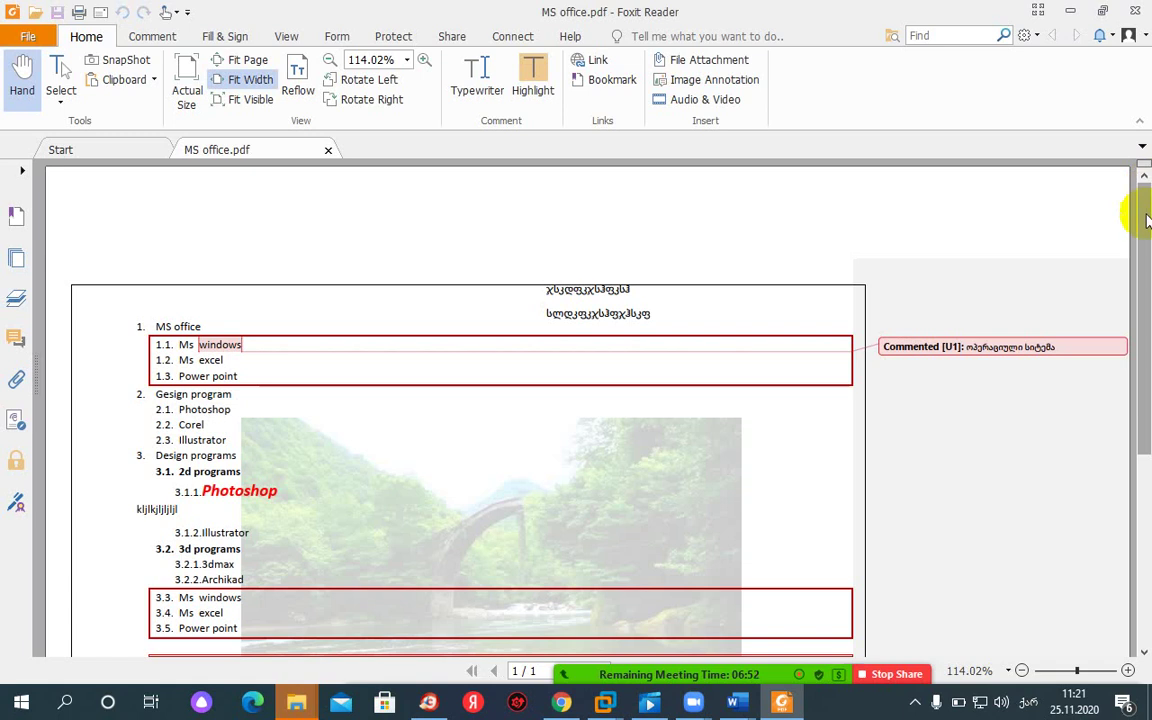
pyautogui.moveTo(1143, 219); pyautogui.dragTo(1141, 463)
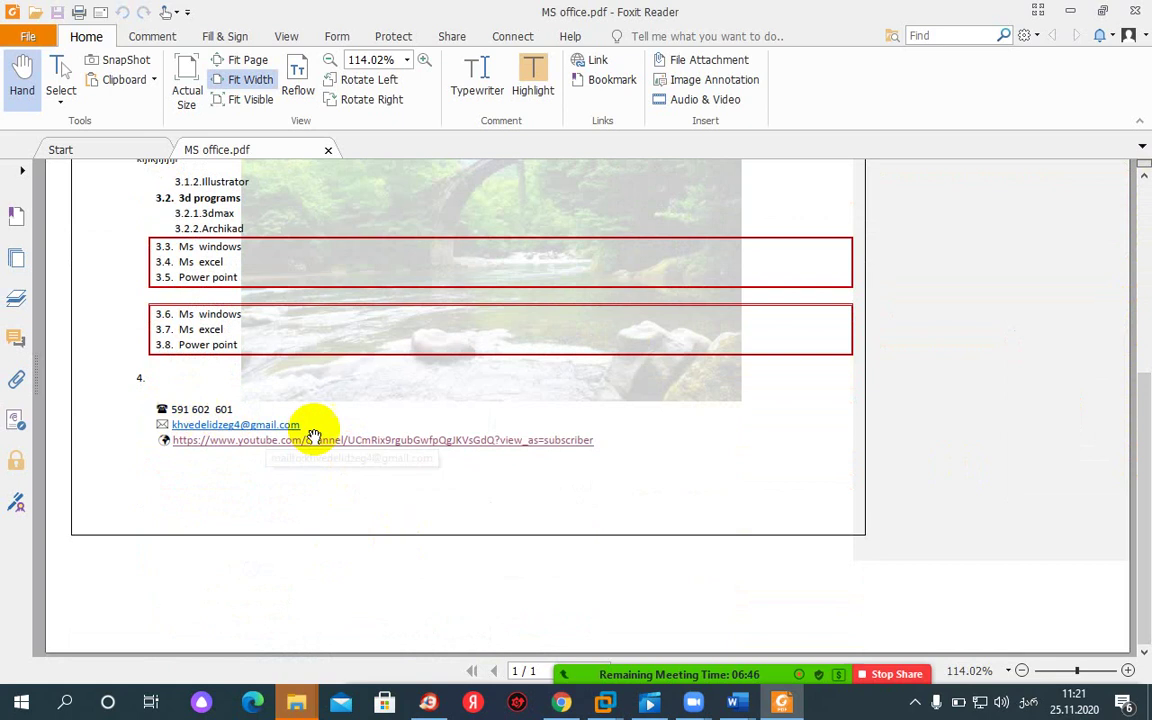
pyautogui.click(377, 441)
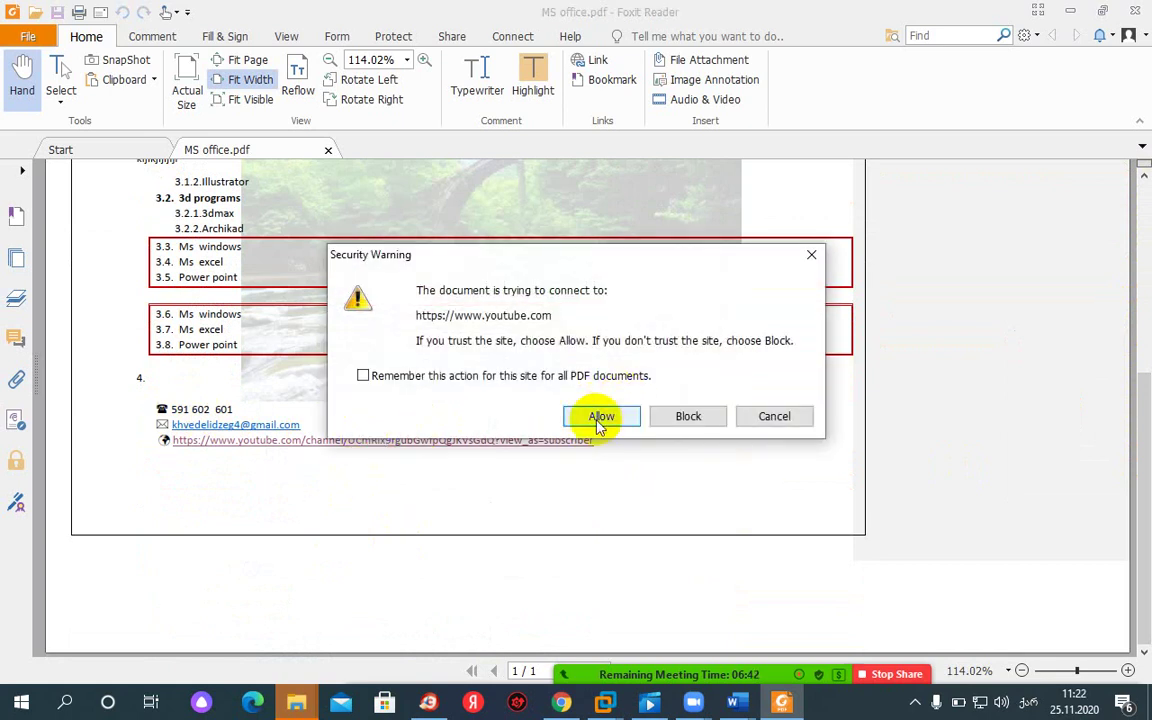
# Step: Allow the link to open the YouTube channel in Chrome, then return to MS office.pdf
pyautogui.click(600, 418)
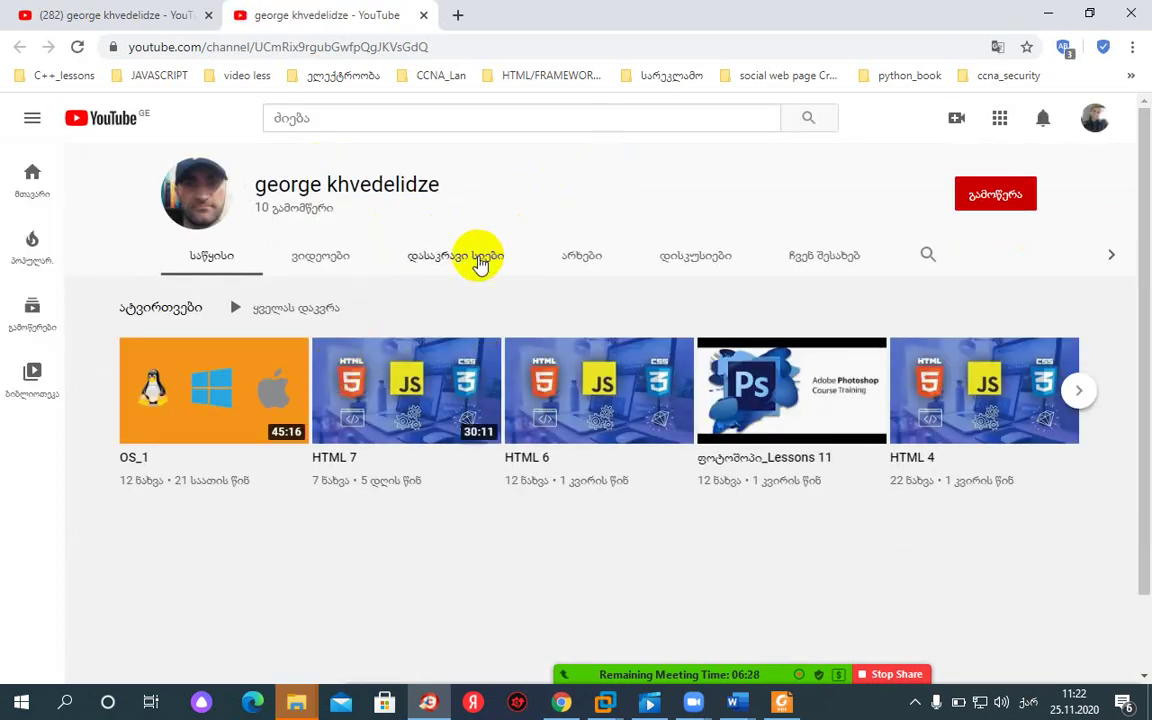
pyautogui.click(782, 703)
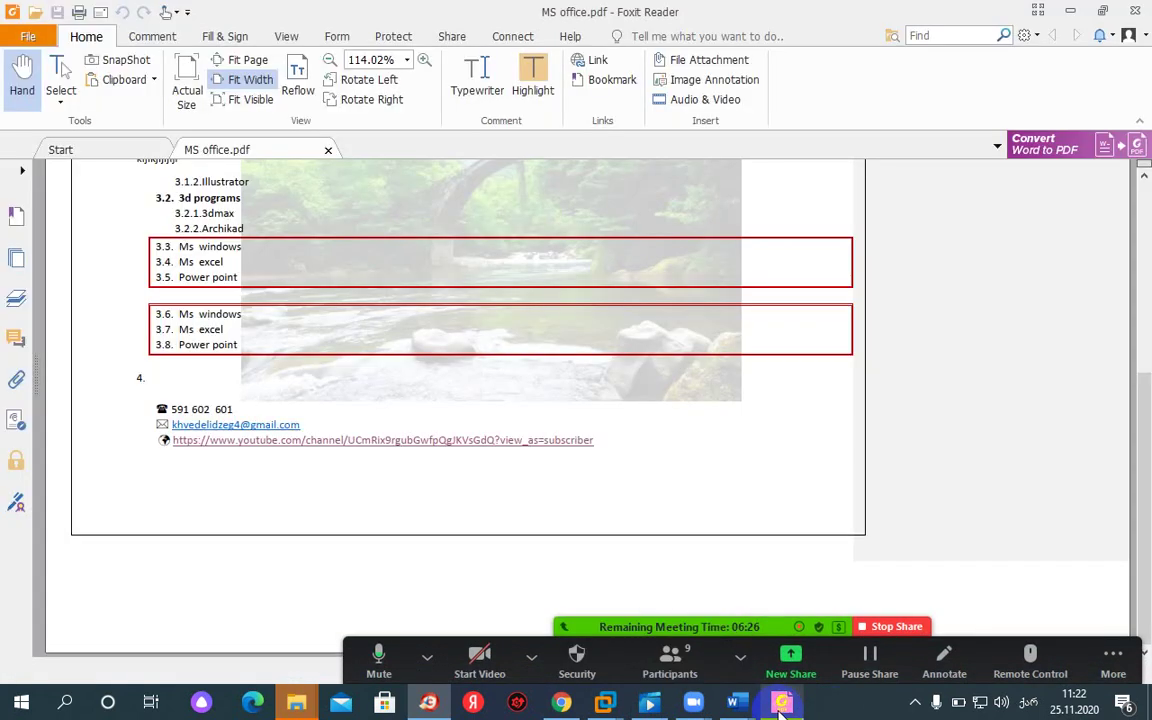
pyautogui.click(1147, 345)
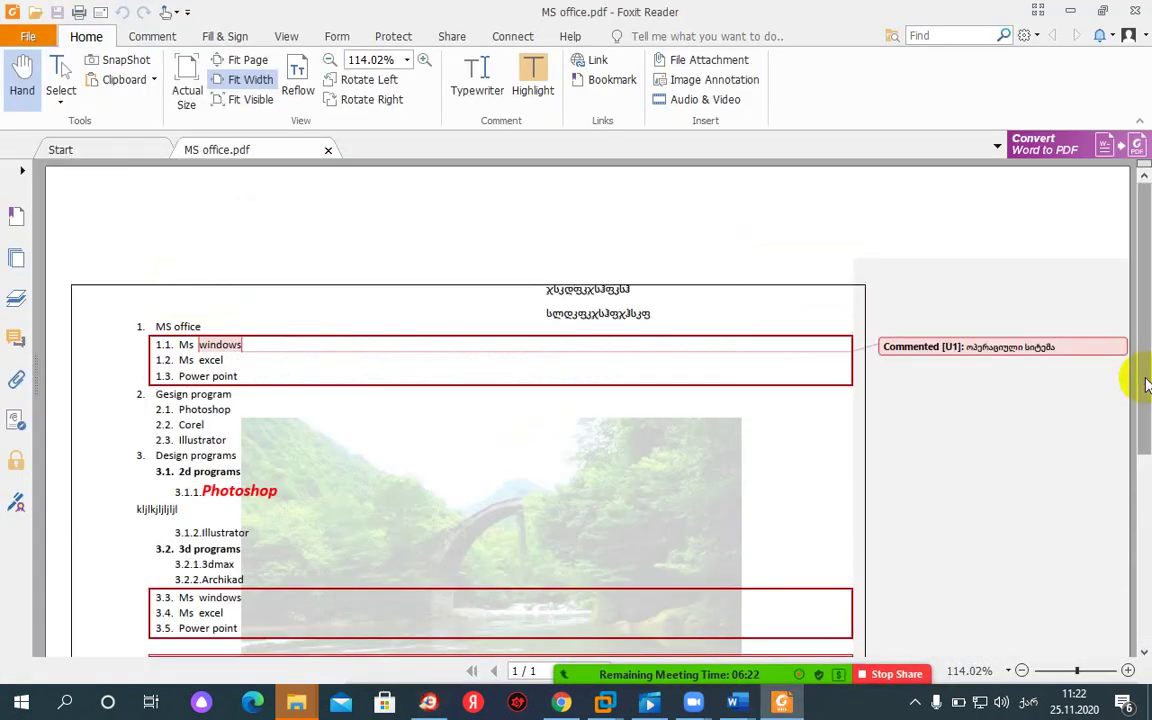
pyautogui.moveTo(1146, 383)
pyautogui.mouseDown()
pyautogui.moveTo(1143, 609)
pyautogui.moveTo(1130, 495)
pyautogui.moveTo(1130, 575)
pyautogui.mouseUp()
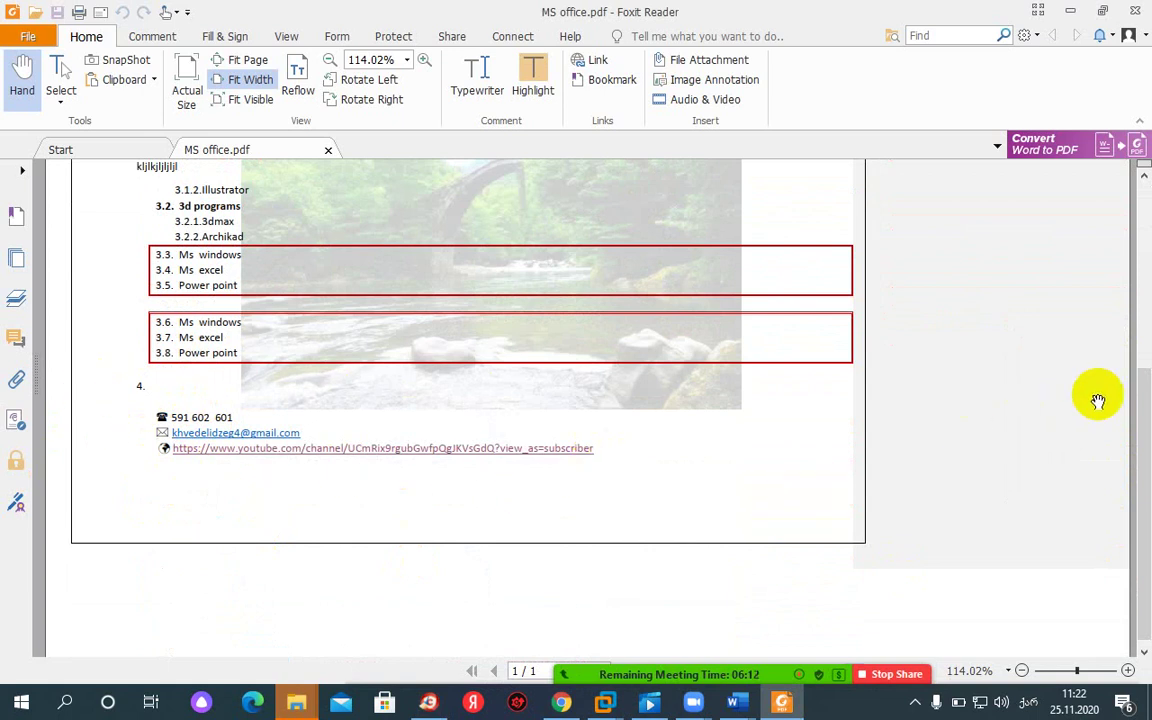
pyautogui.moveTo(1140, 400); pyautogui.dragTo(1143, 190)
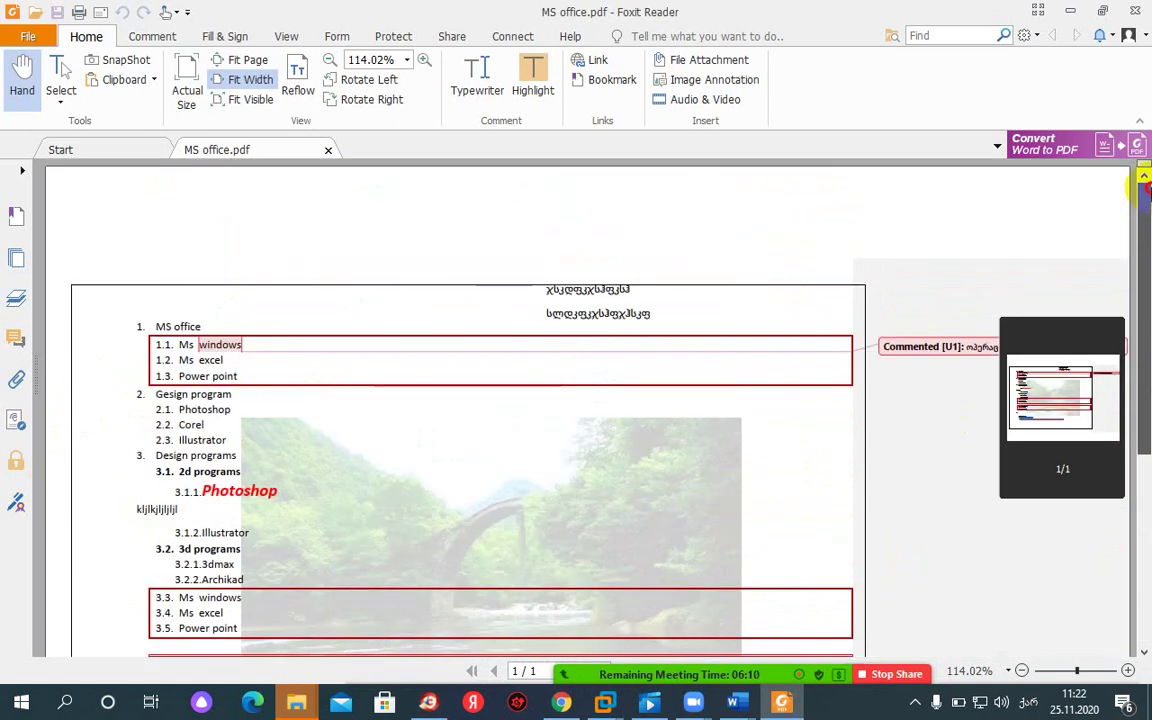
pyautogui.moveTo(735, 706)
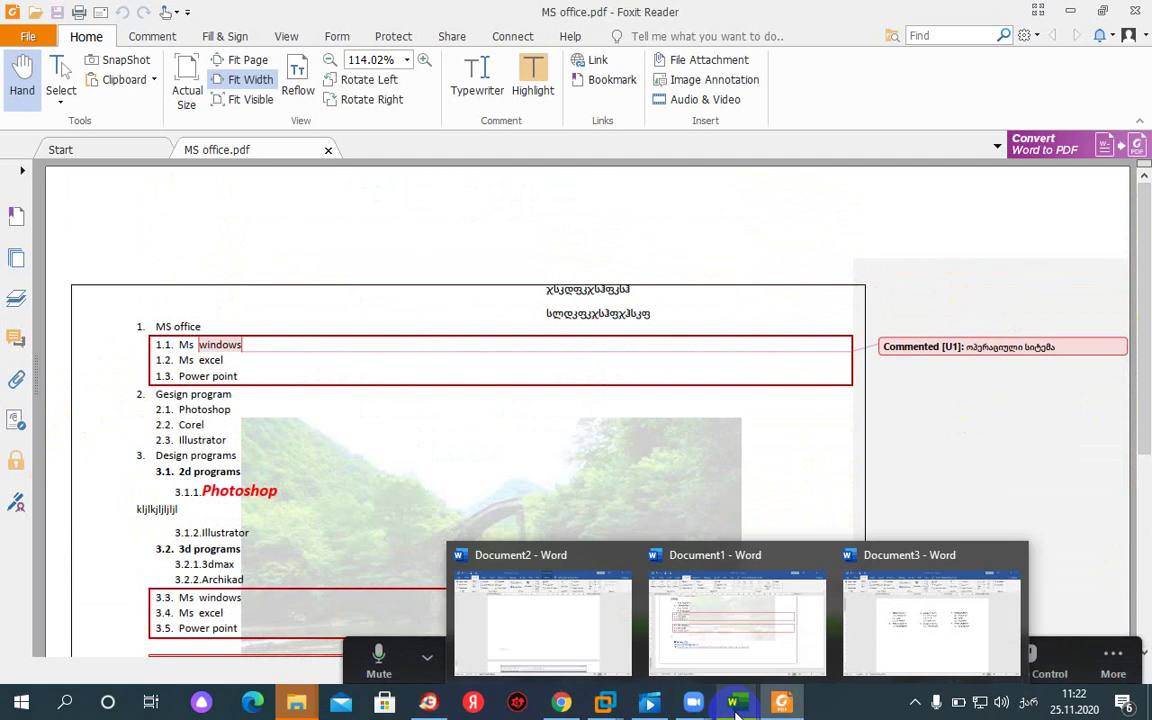
# Step: Switch via Document2 to Document3 and scroll down to its two footnotes and back up
pyautogui.click(540, 650)
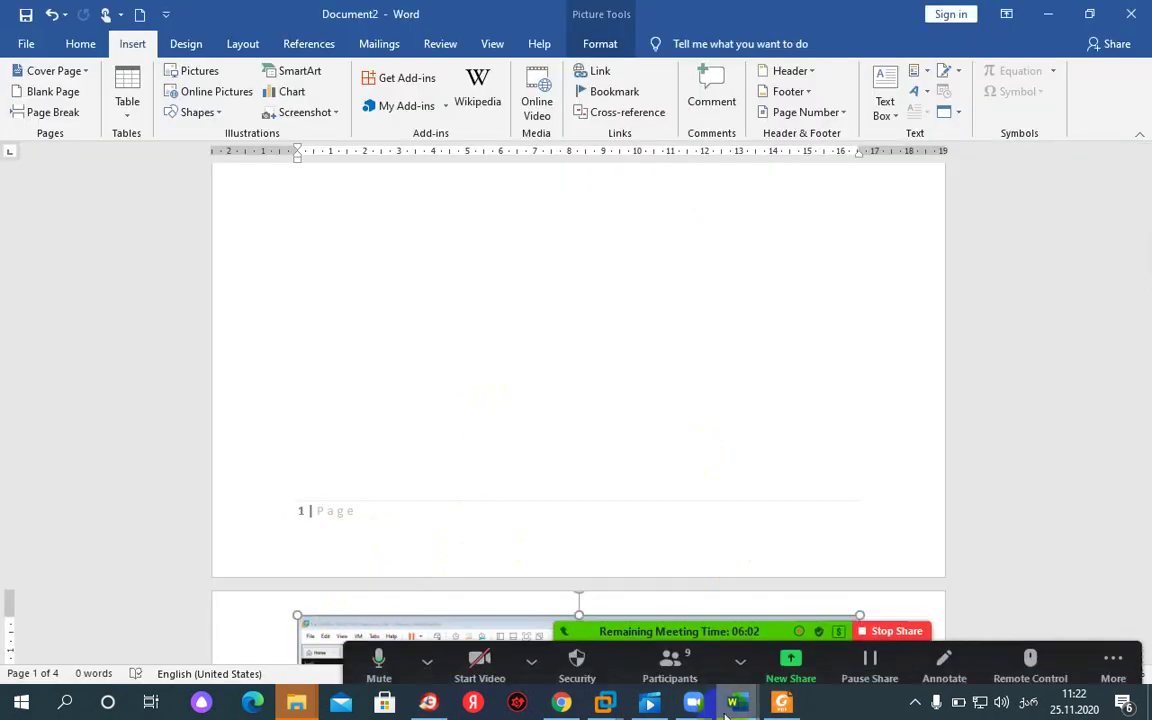
pyautogui.moveTo(737, 706)
pyautogui.click(897, 645)
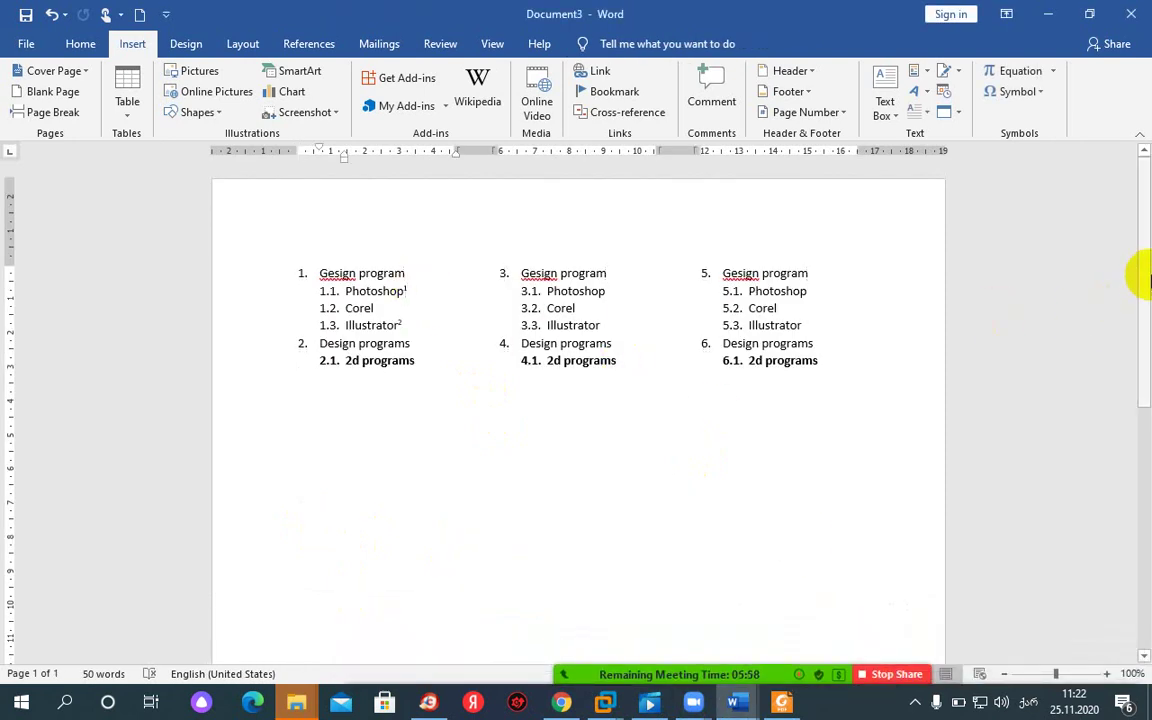
pyautogui.moveTo(1145, 275); pyautogui.dragTo(1147, 530)
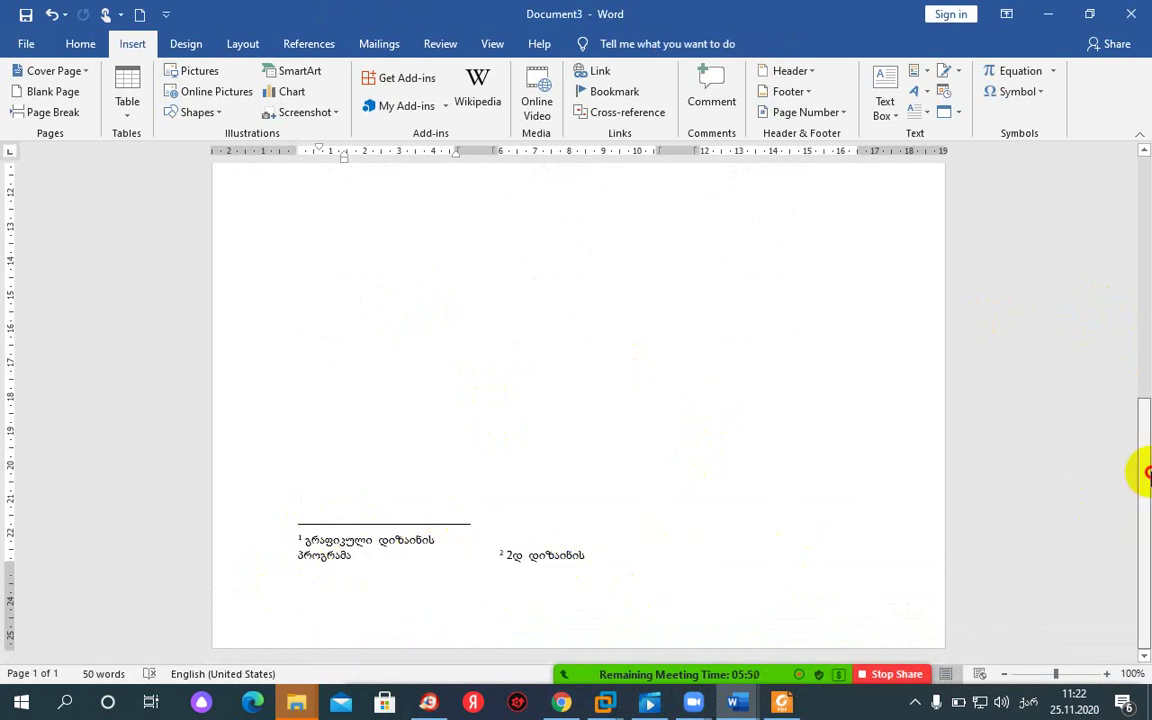
pyautogui.moveTo(1143, 475); pyautogui.dragTo(1144, 129)
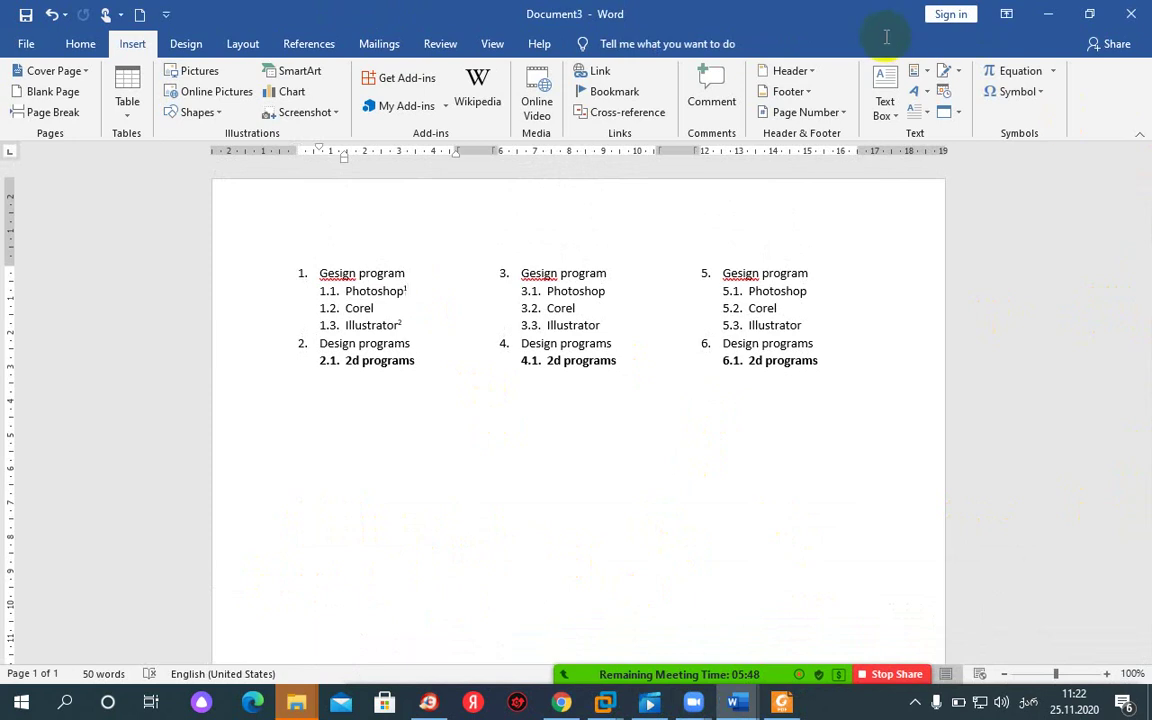